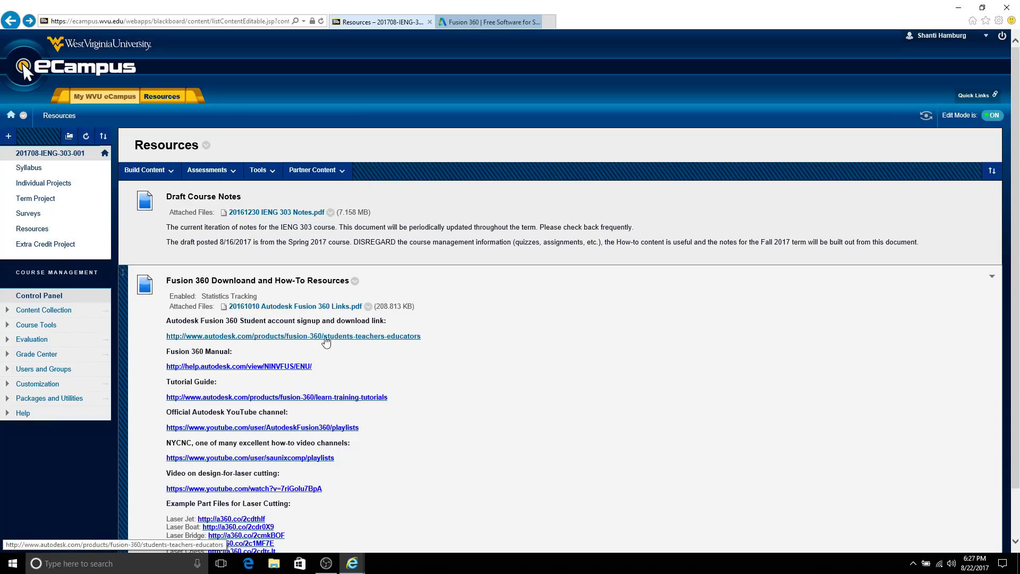
Step: Follow the Autodesk Fusion 360 student signup and download link on the Blackboard Resources page
left_click(403, 343)
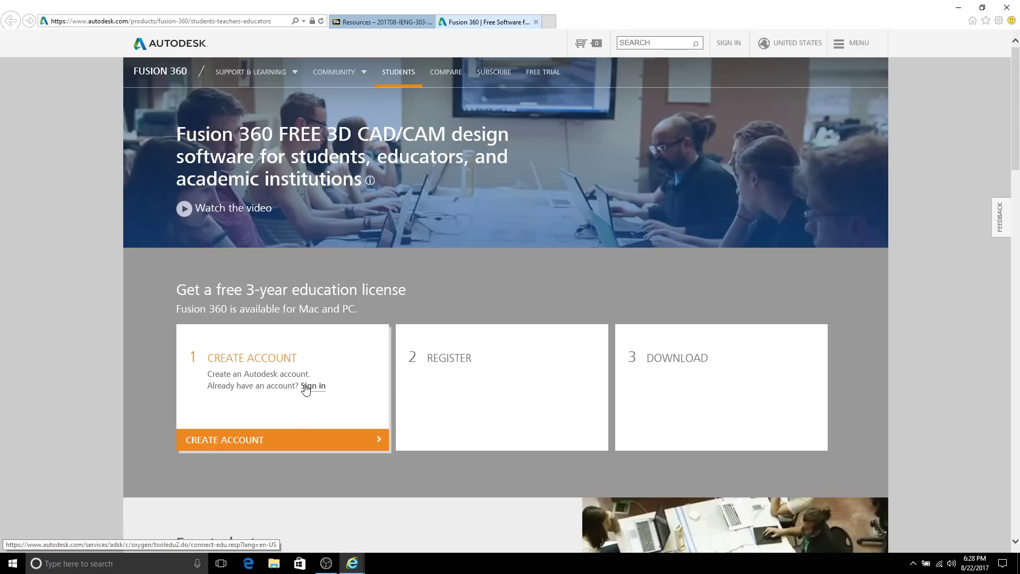
Step: Sign in to Autodesk with the account e-mail and password, then register for the education license
left_click(306, 388)
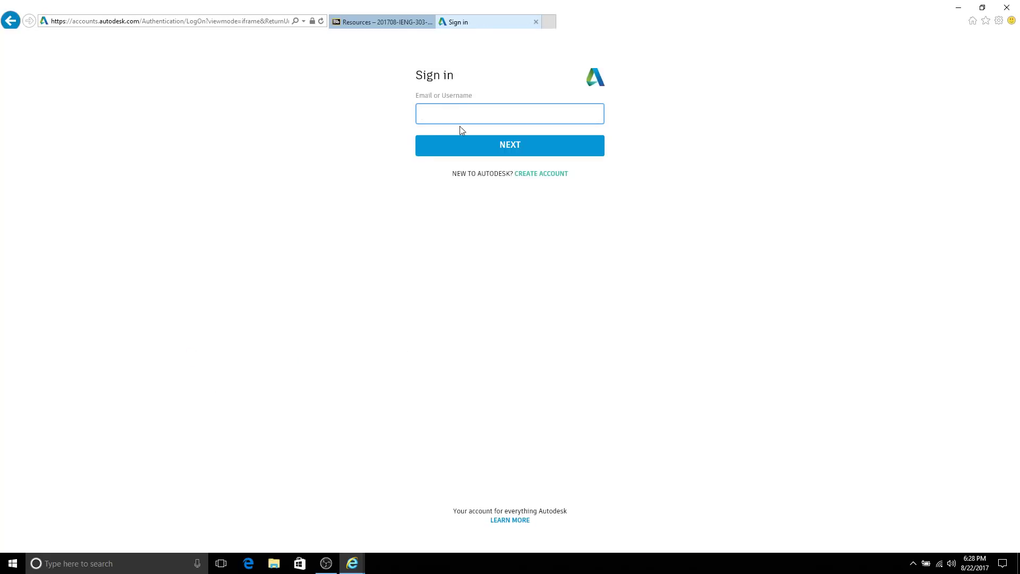
key("Return")
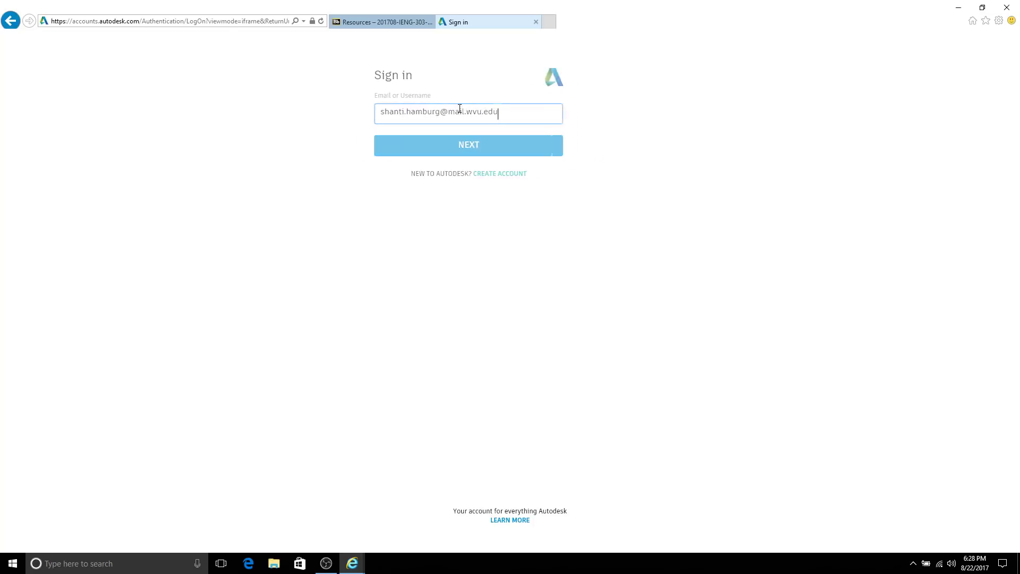
type("*****")
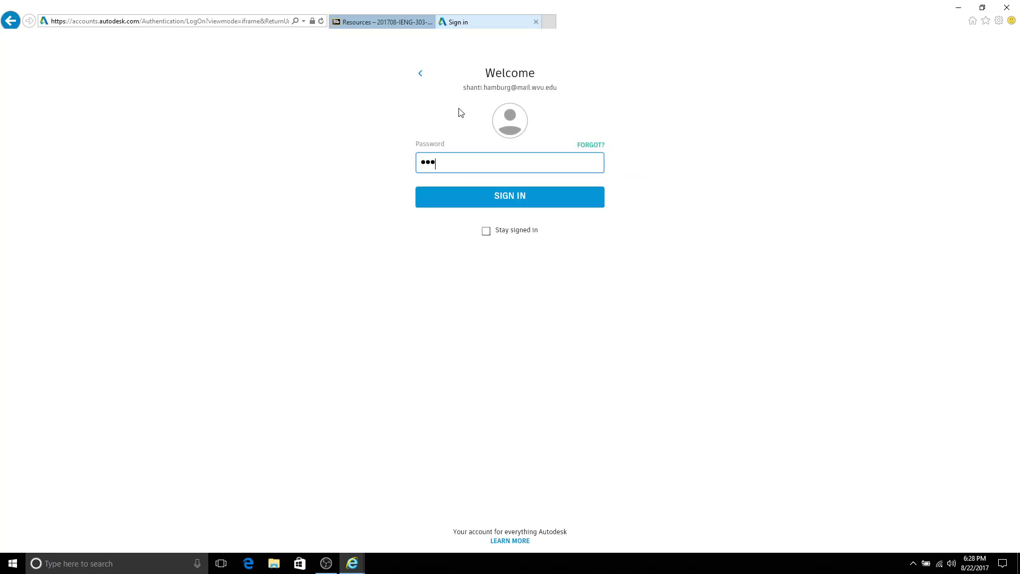
type("******")
key("Return")
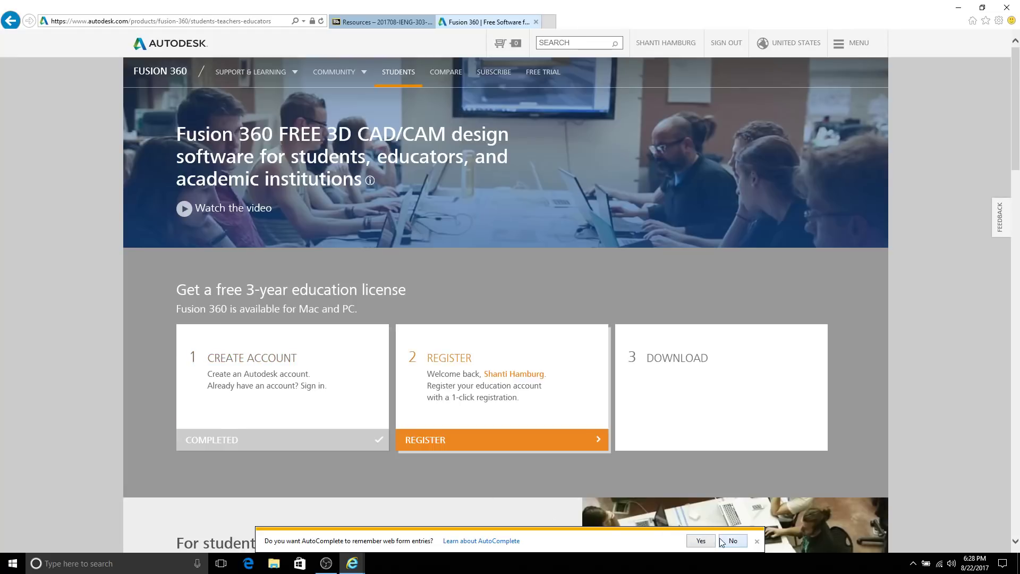
left_click(500, 438)
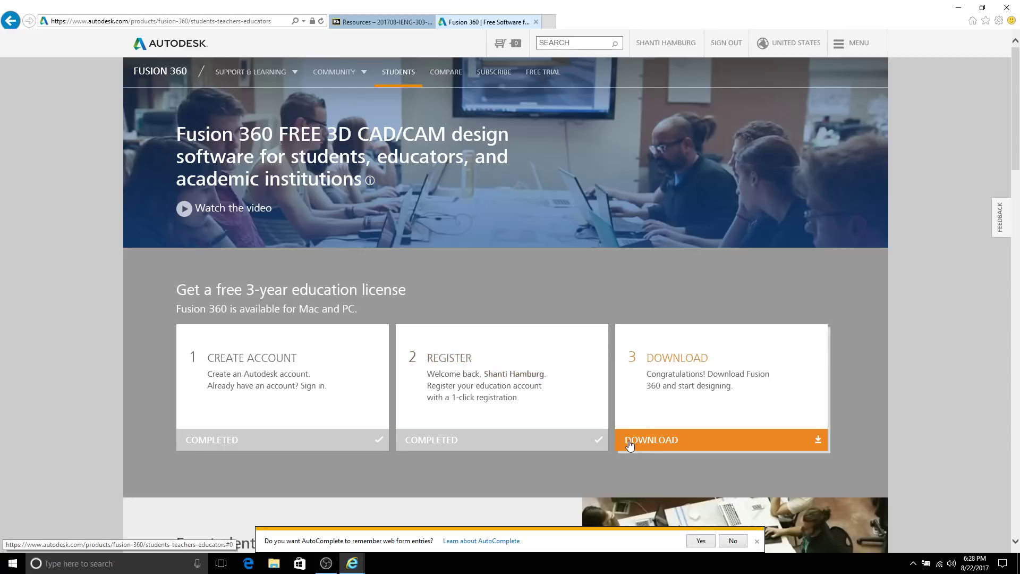
Step: Download the Fusion 360 client downloader and save it to the Downloads folder
left_click(637, 444)
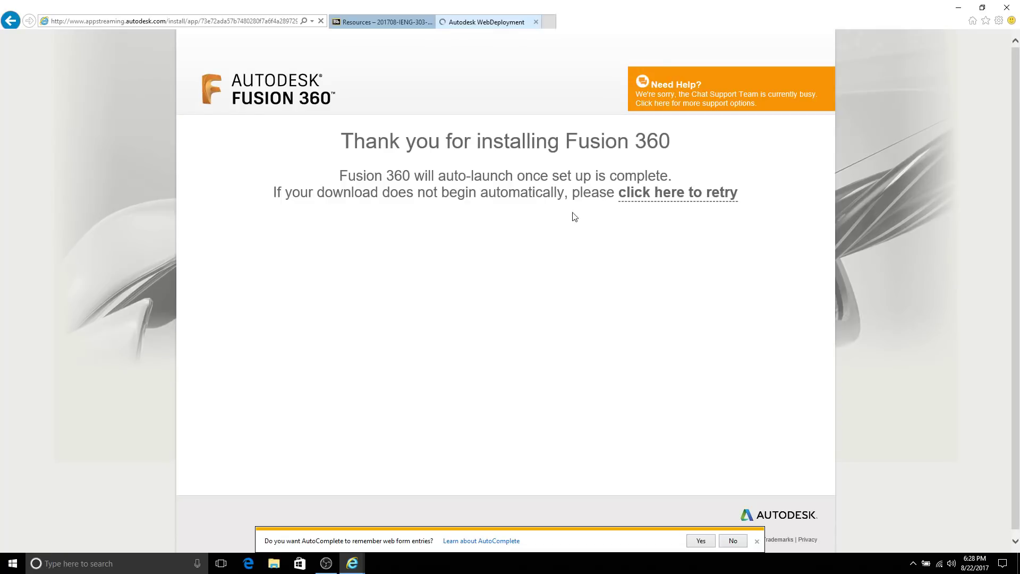
left_click(757, 541)
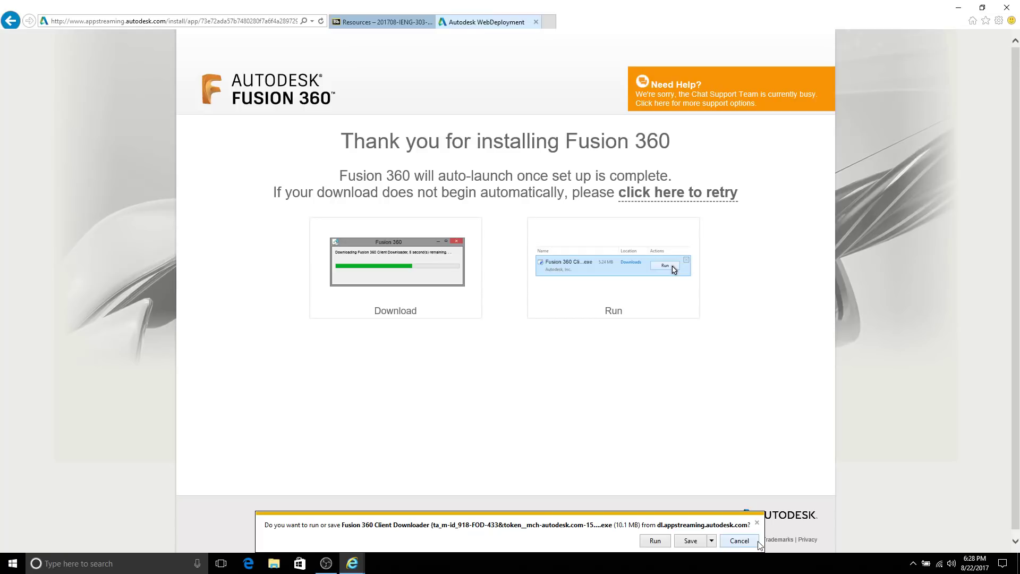
left_click(712, 541)
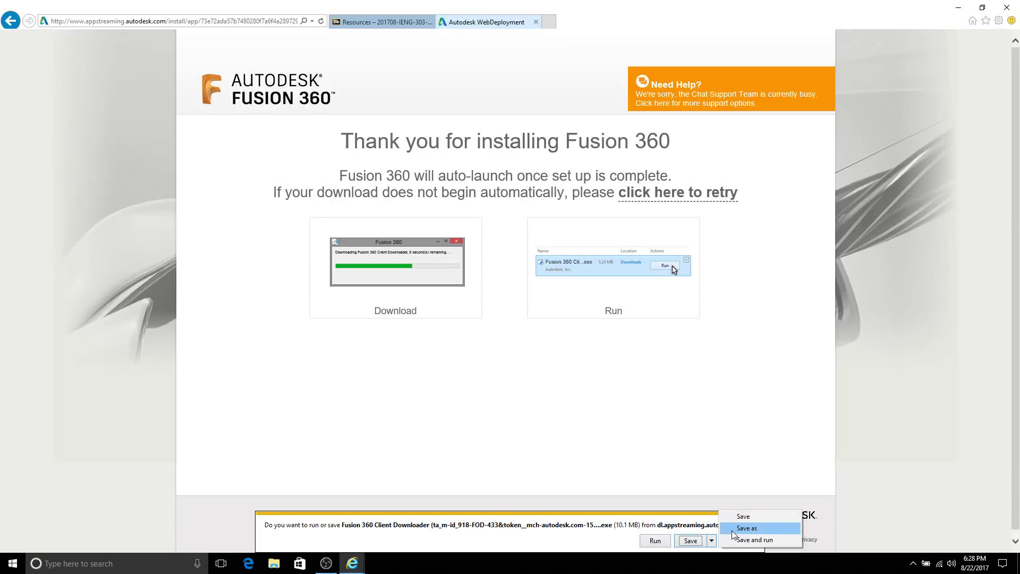
left_click(732, 530)
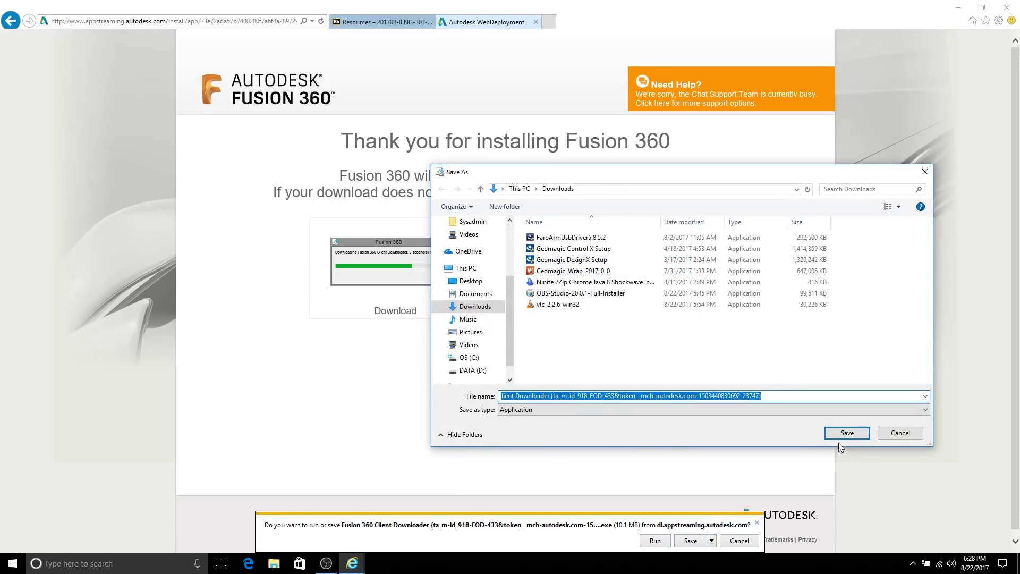
left_click(841, 434)
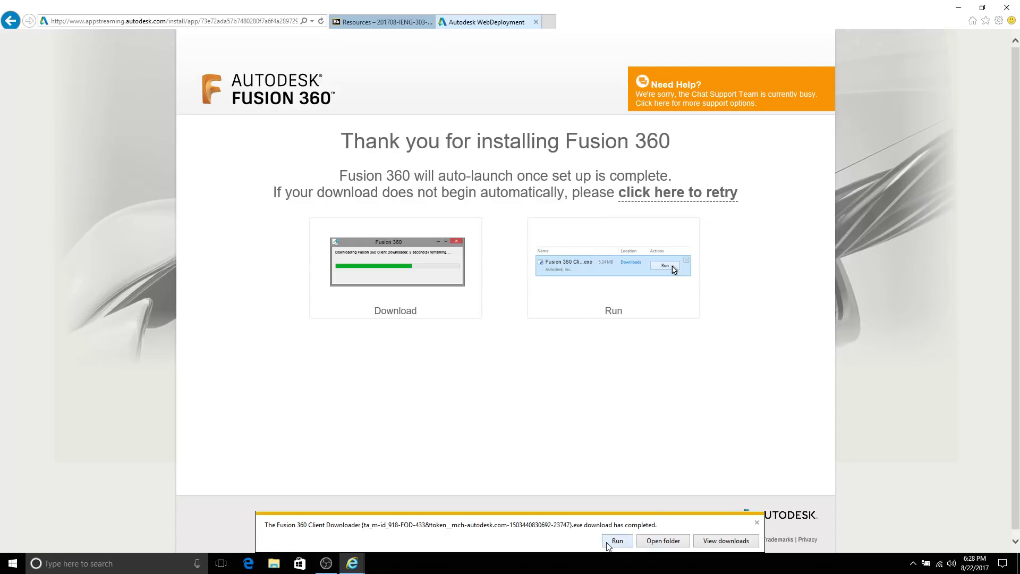
Step: Run the downloaded installer, close all Internet Explorer tabs, and move the setup window up
left_click(611, 541)
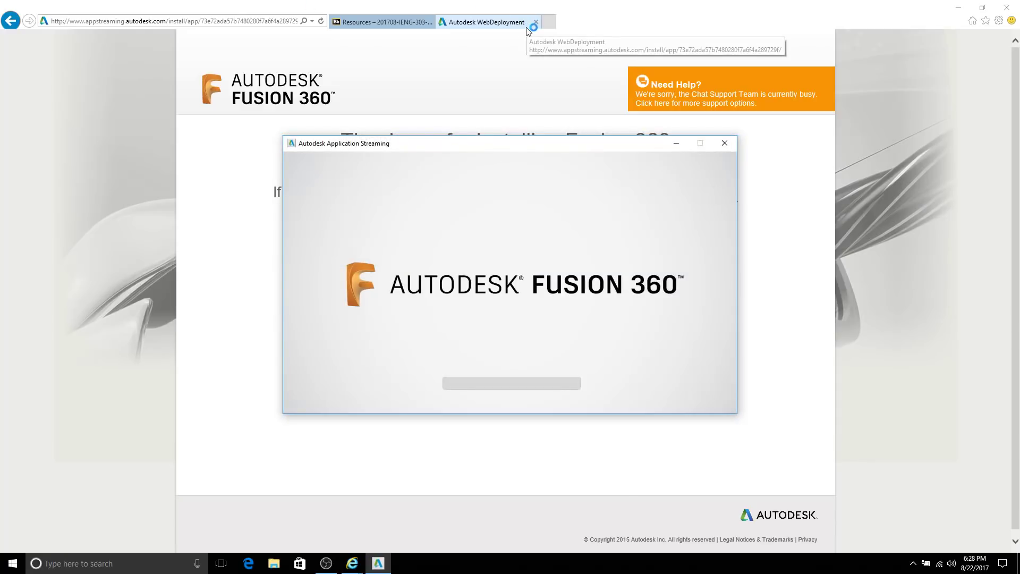
left_click(1007, 7)
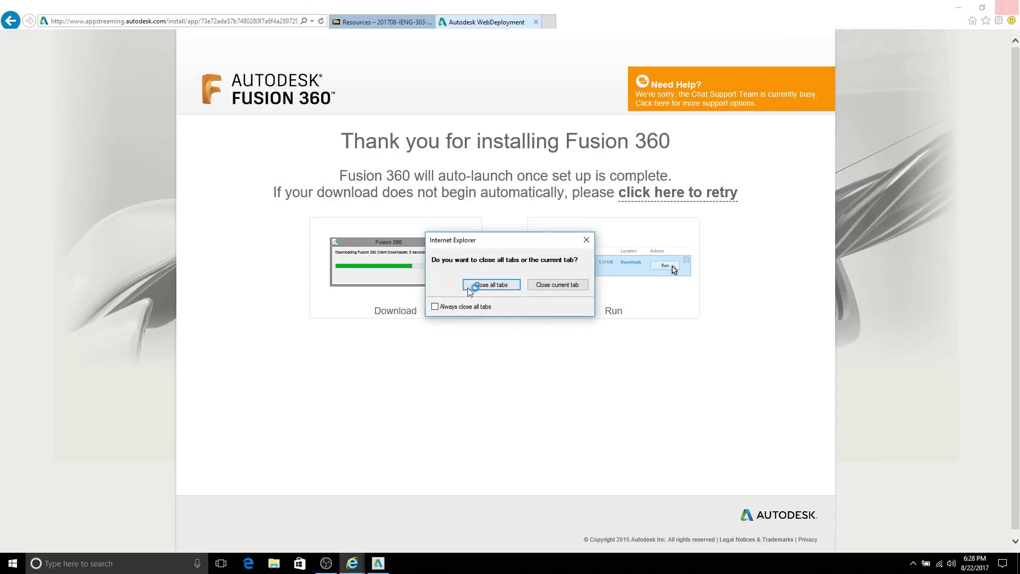
left_click(490, 285)
left_click_drag(529, 151, 521, 87)
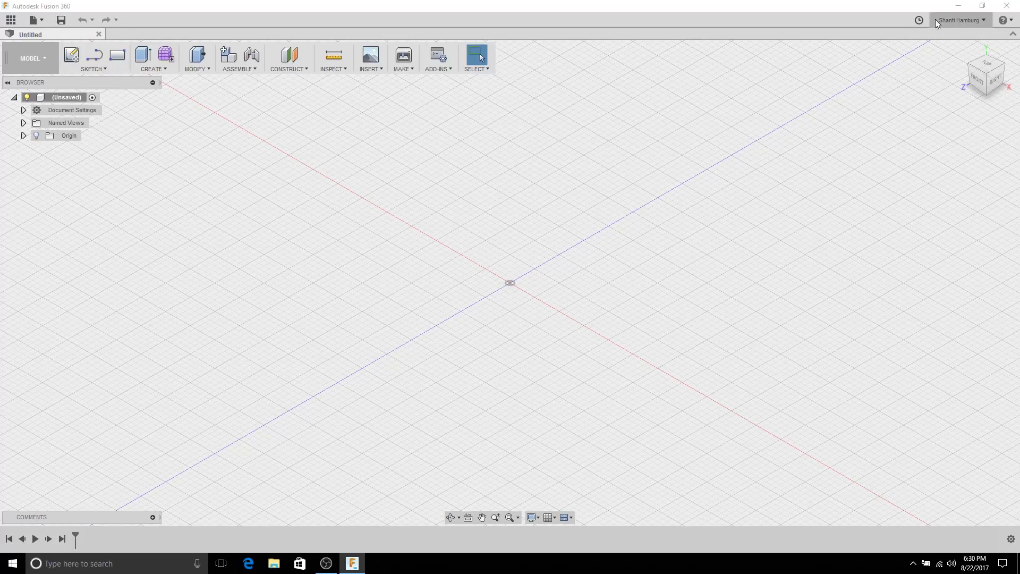
left_click(11, 20)
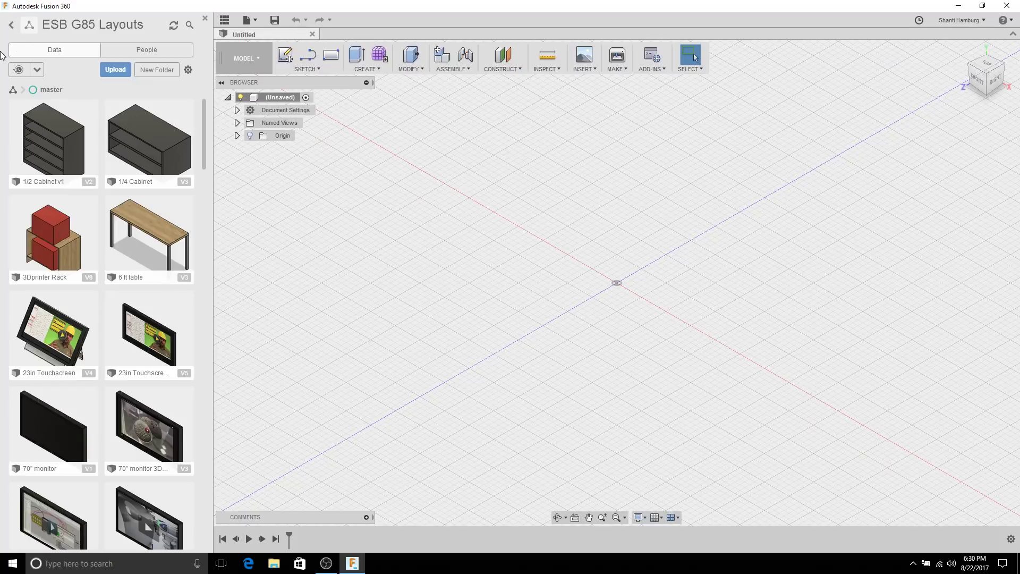
left_click(11, 27)
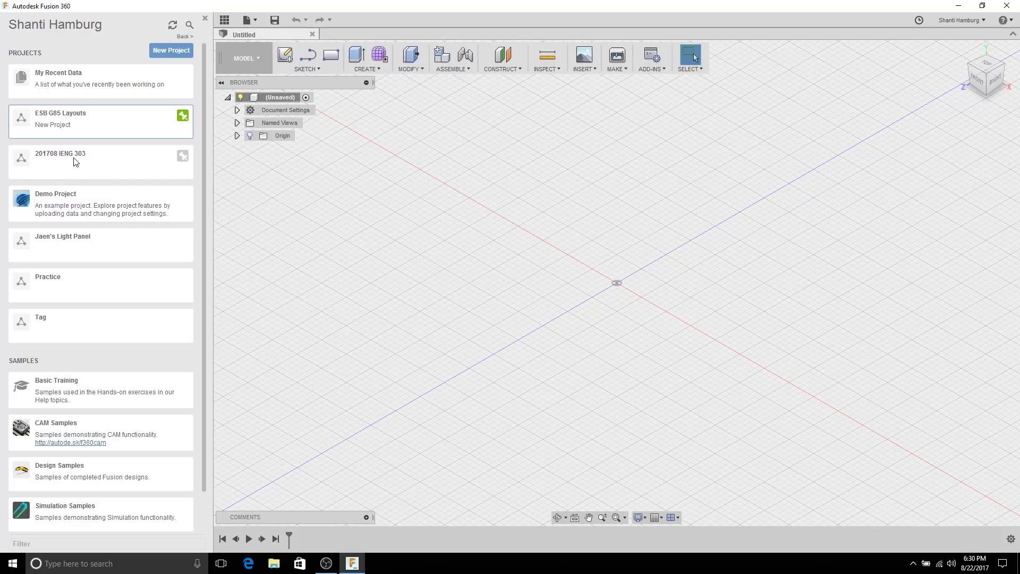
left_click(122, 159)
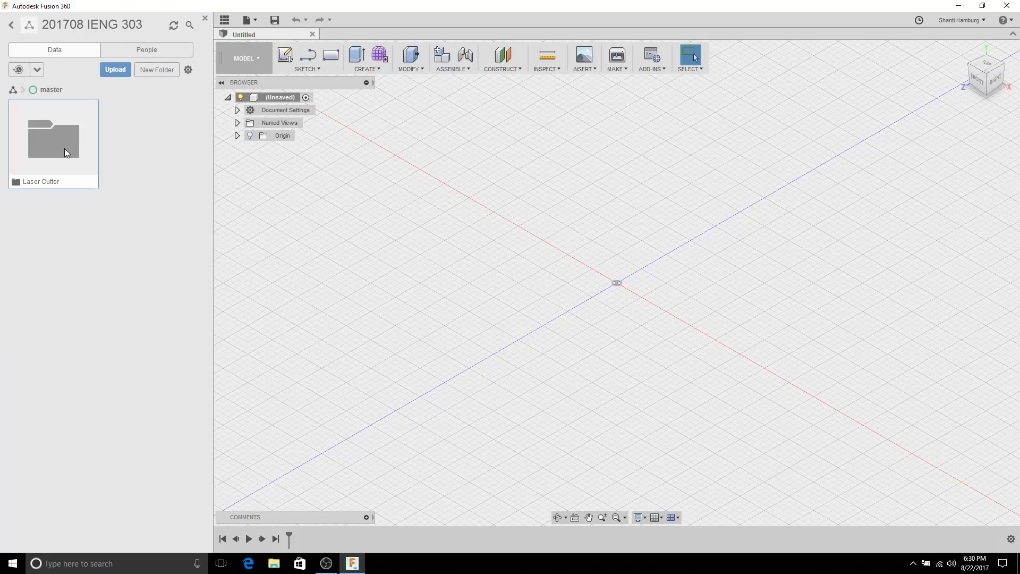
left_click(65, 148)
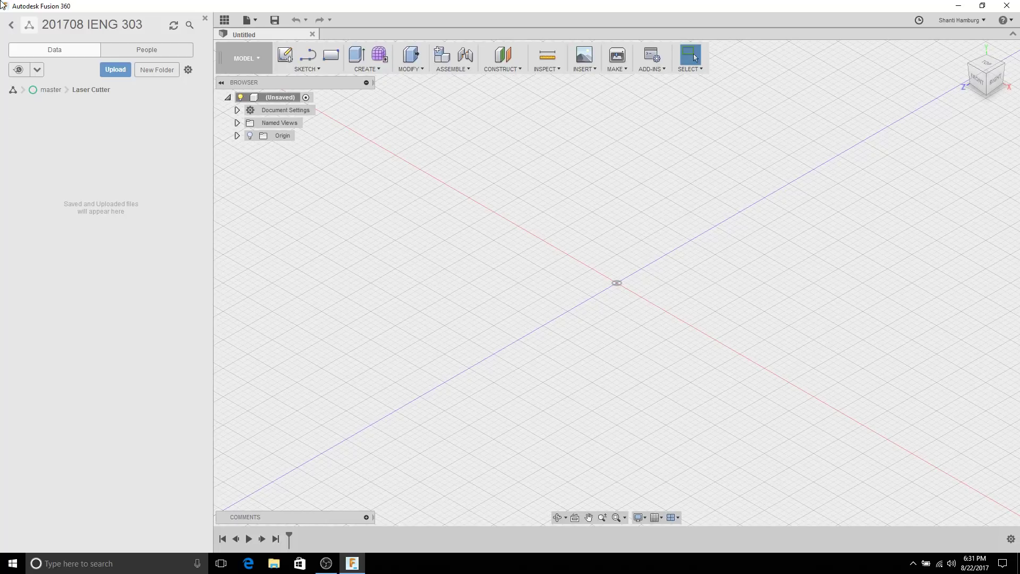
left_click(205, 19)
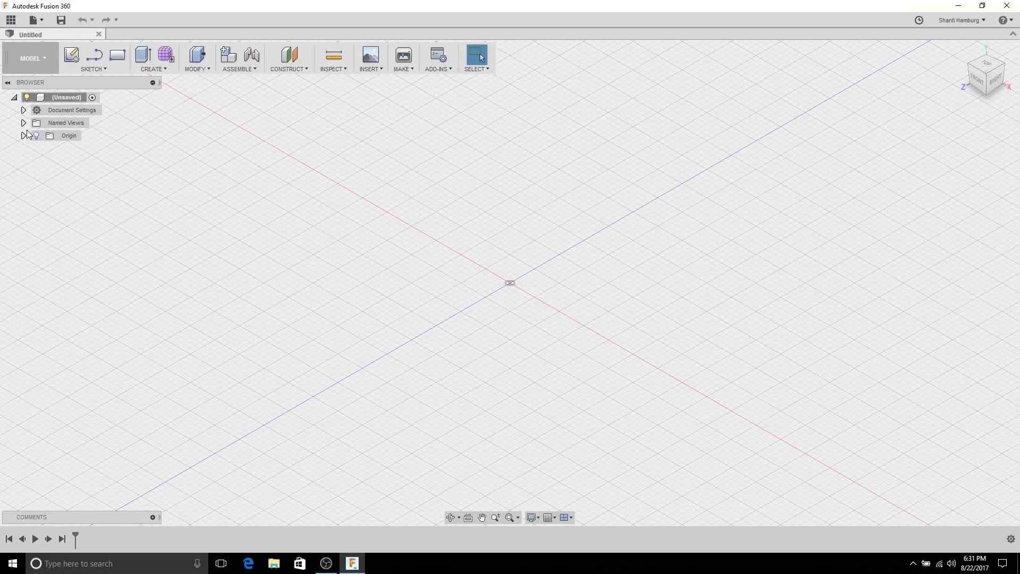
left_click(41, 137)
left_click(38, 228)
left_click(23, 110)
mouse_move(60, 123)
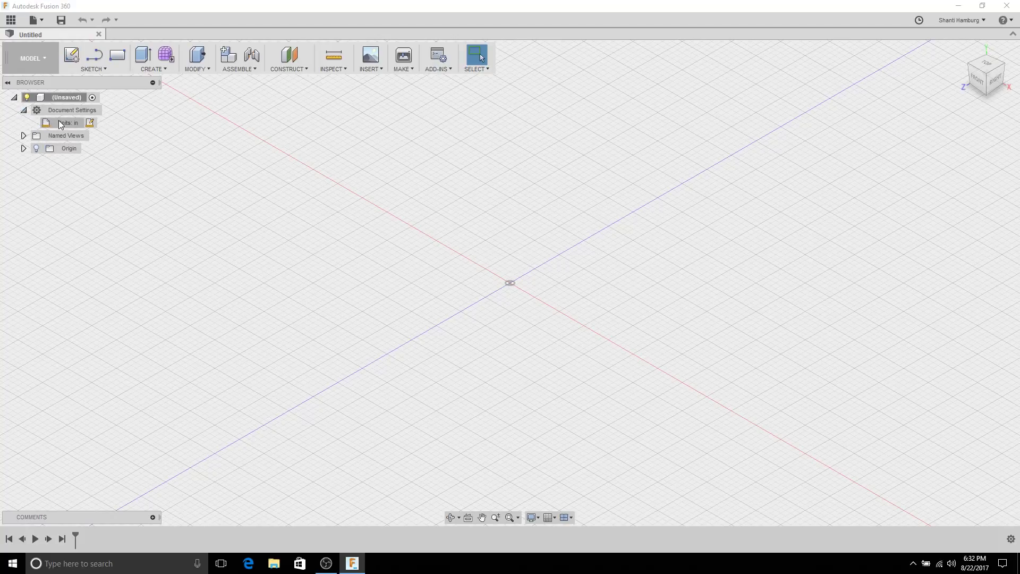
left_click(90, 122)
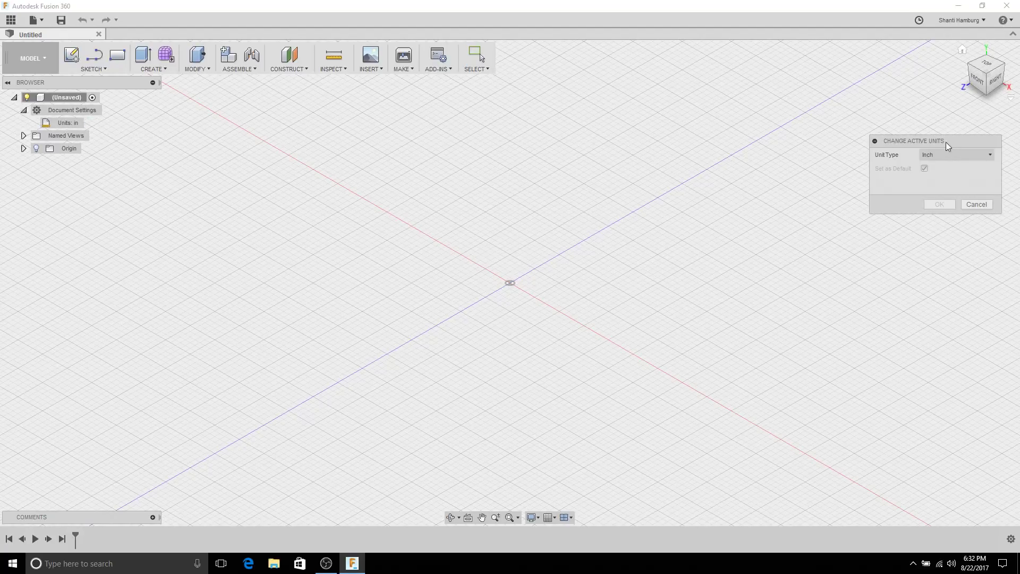
left_click(962, 205)
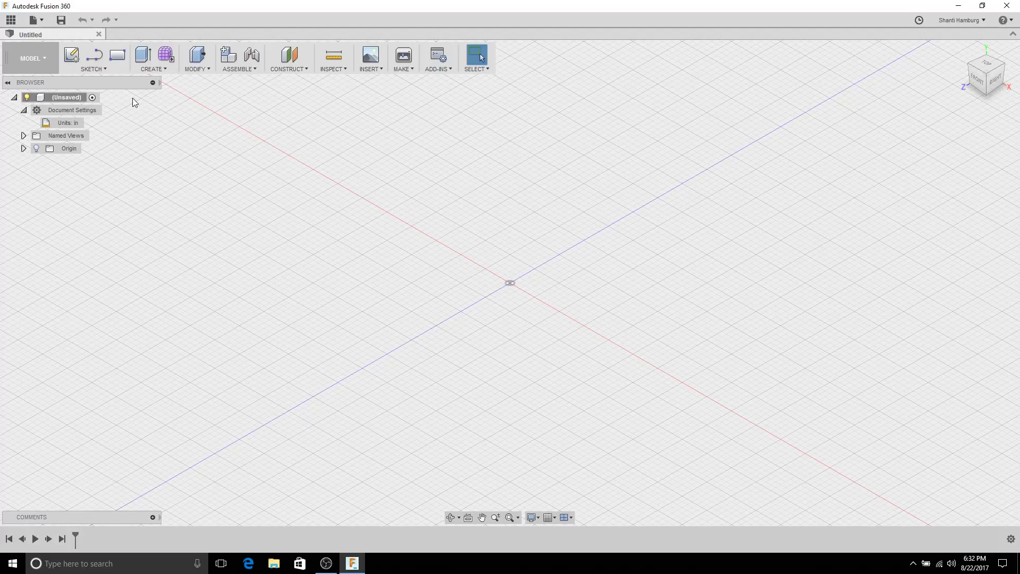
left_click(25, 111)
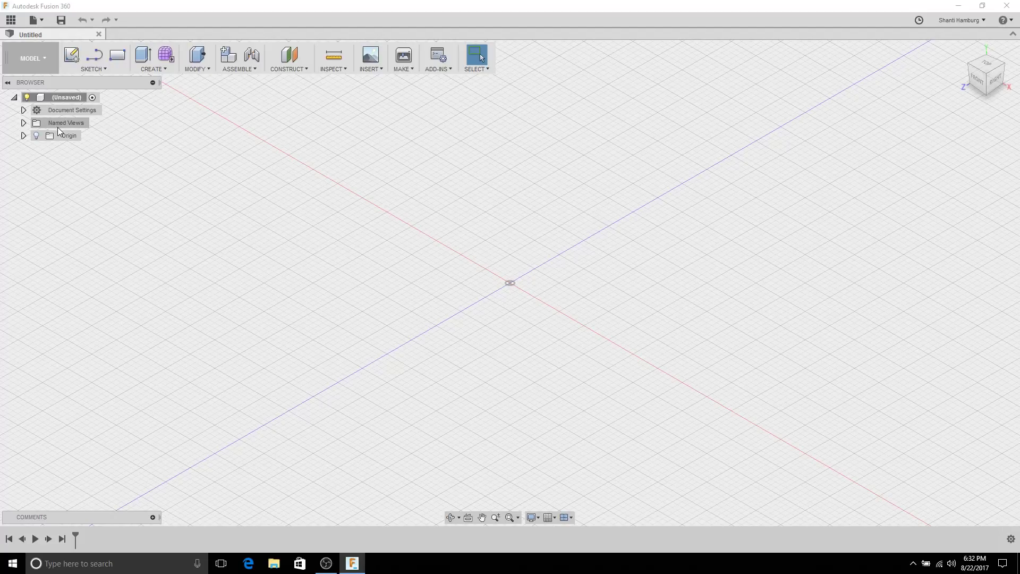
Step: Turn on the Origin's lightbulb to show its planes and axes, then briefly open the Comments panel
left_click(42, 137)
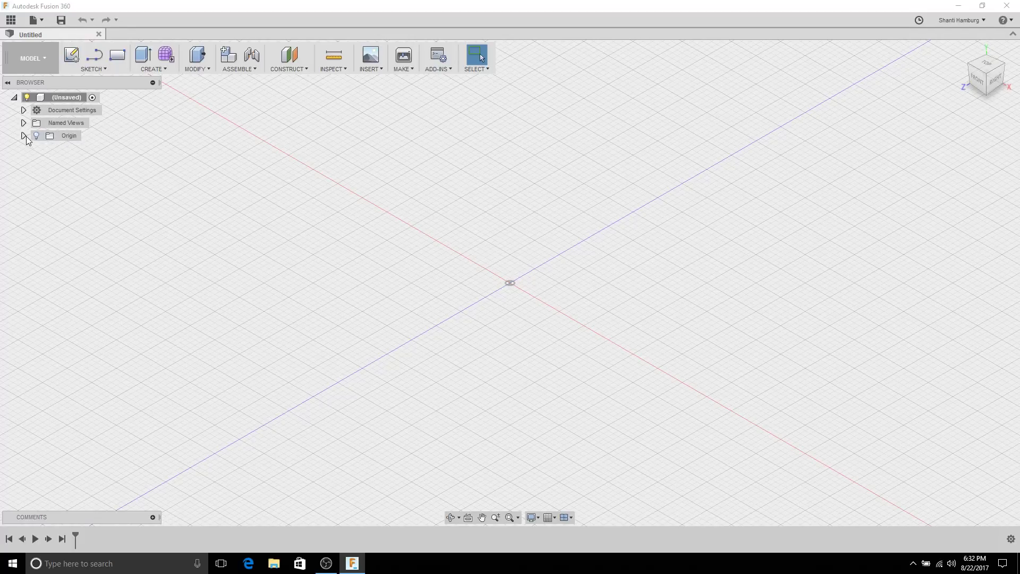
left_click(25, 135)
left_click(39, 136)
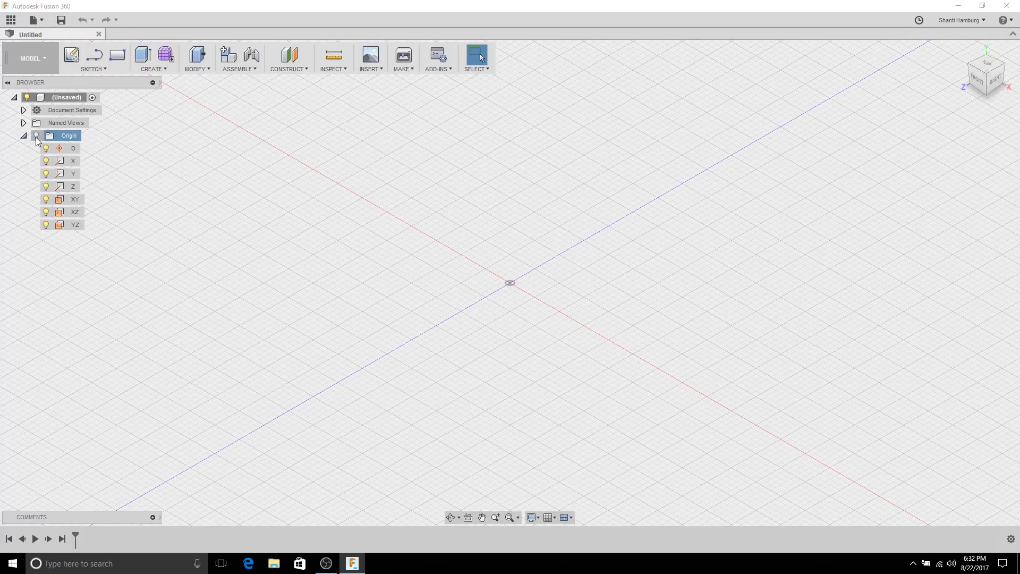
left_click(36, 136)
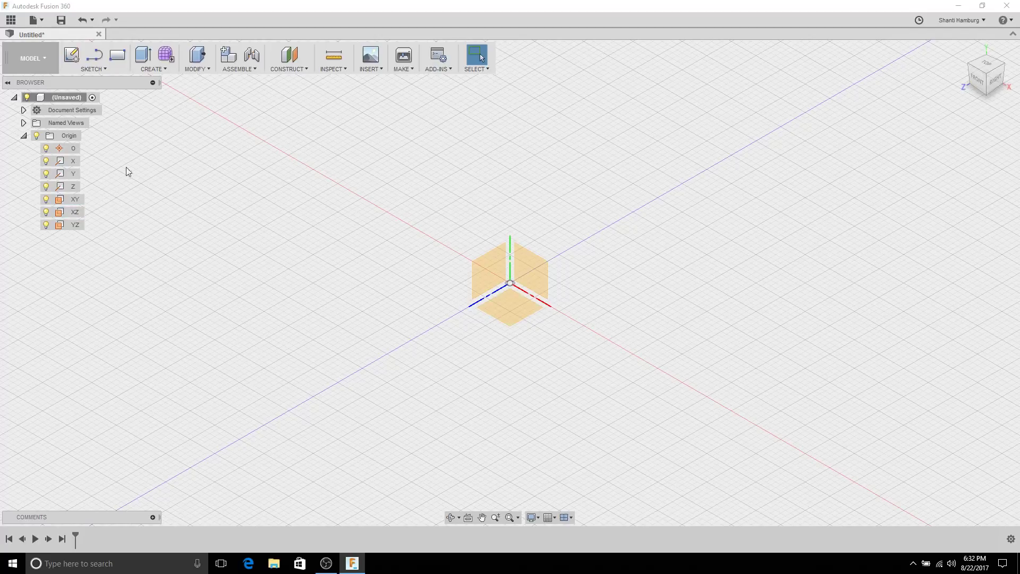
left_click(24, 136)
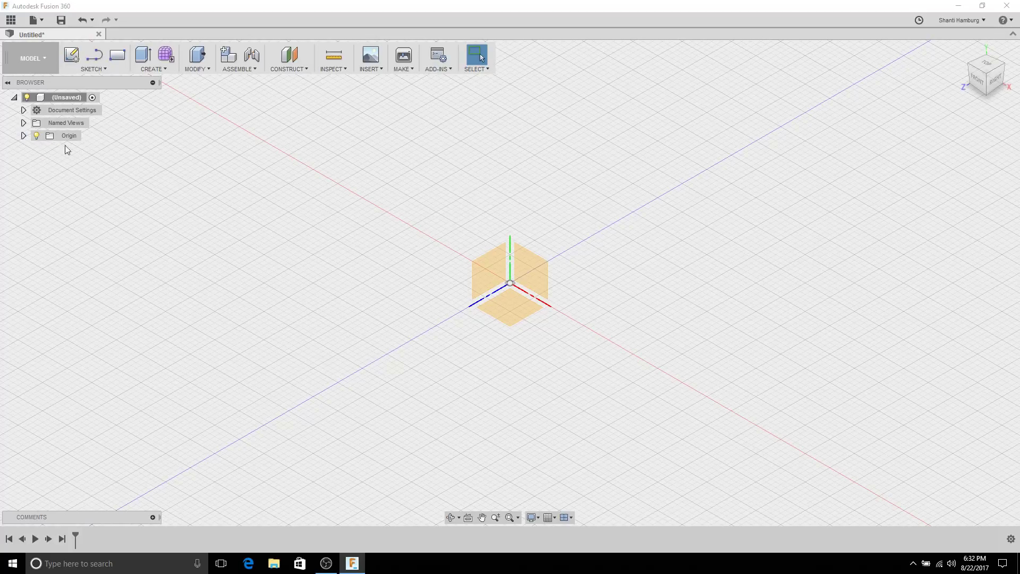
left_click(153, 517)
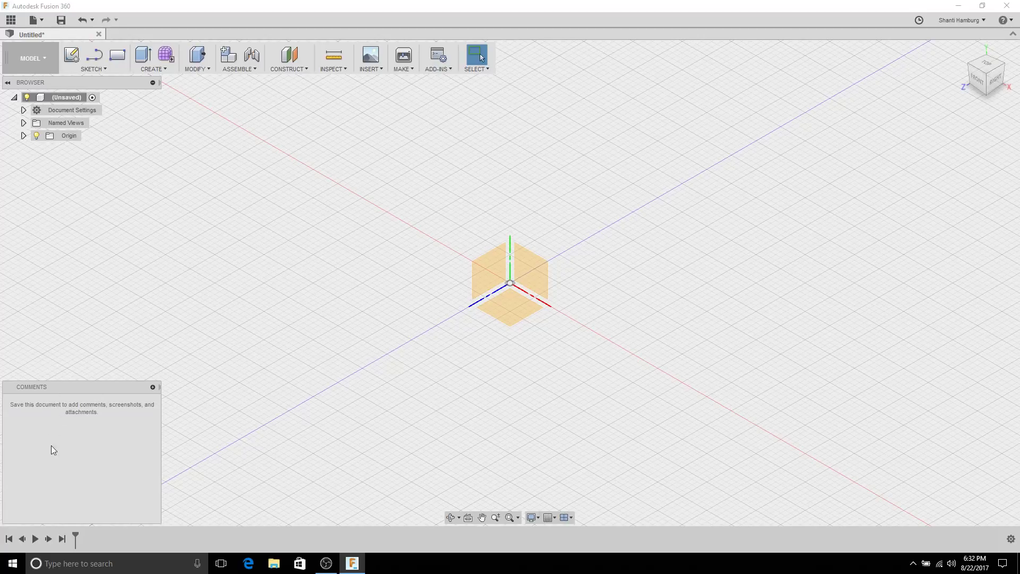
left_click(152, 387)
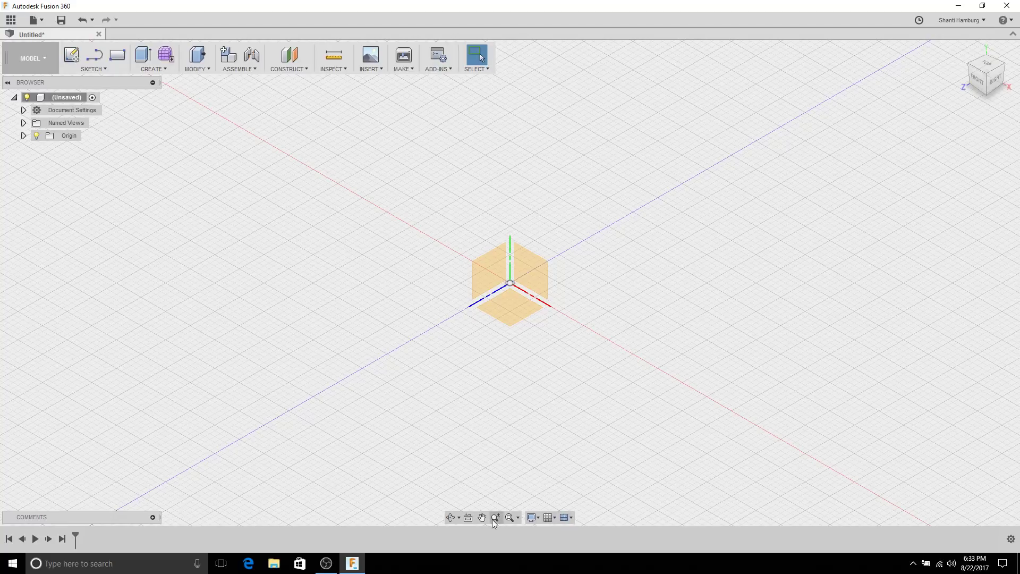
Step: Check the Orbit choices, then open Display Settings to its Visual Style submenu
left_click(458, 517)
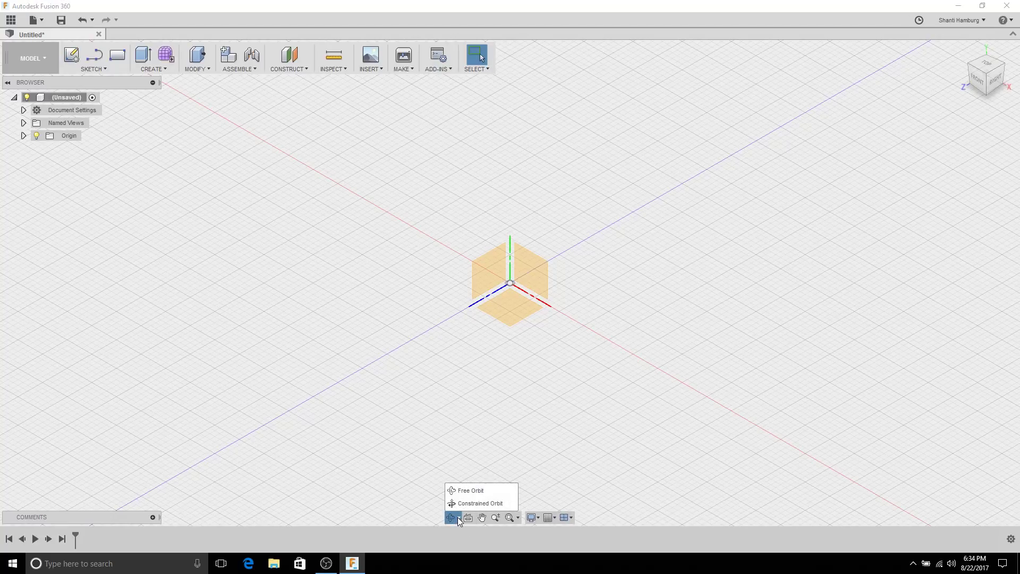
left_click(412, 489)
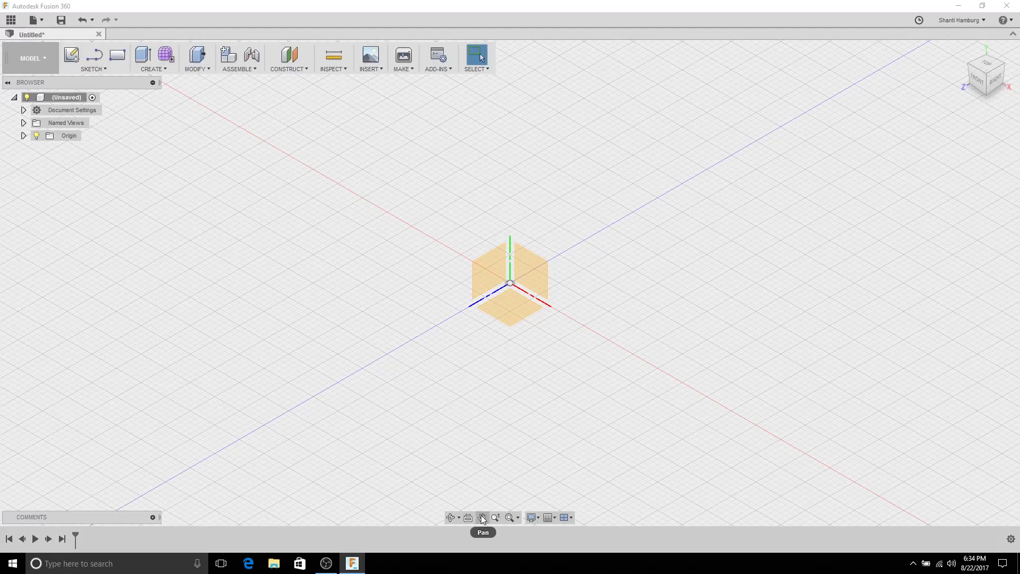
left_click(533, 517)
mouse_move(562, 423)
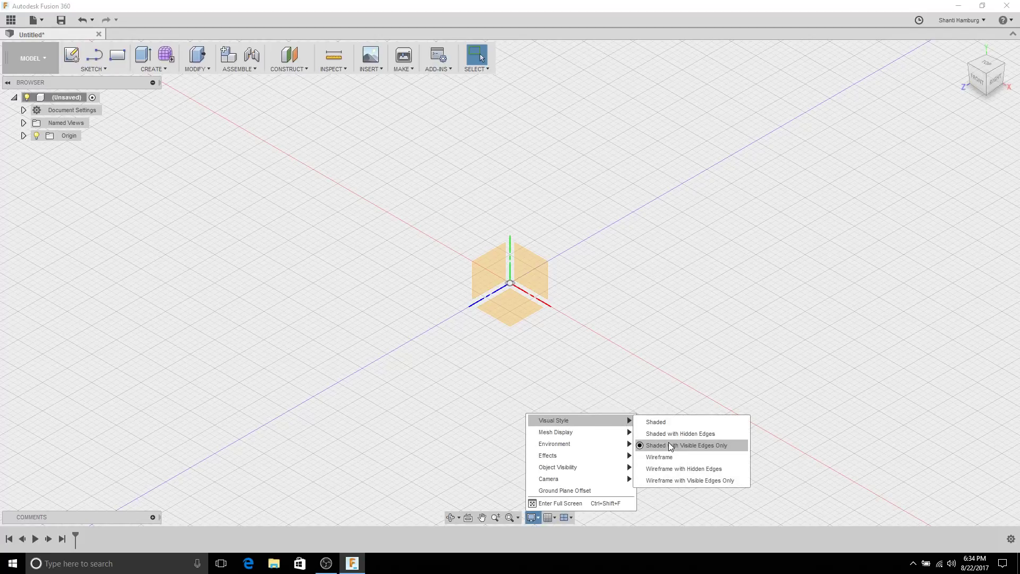
Step: Browse the Visual Style, Mesh Display and Environment submenus, then show the Grid and Snaps options
mouse_move(593, 435)
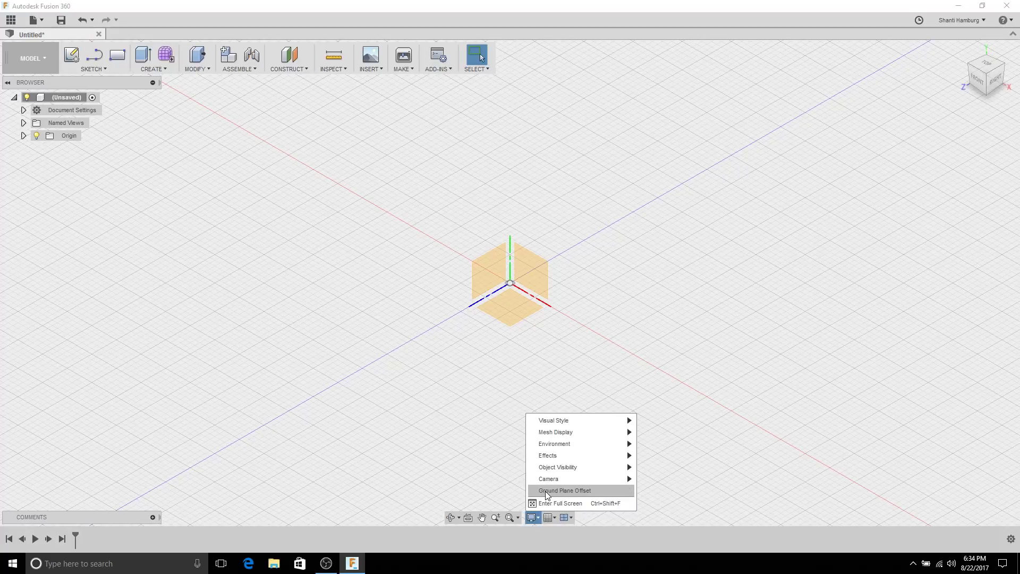
mouse_move(597, 421)
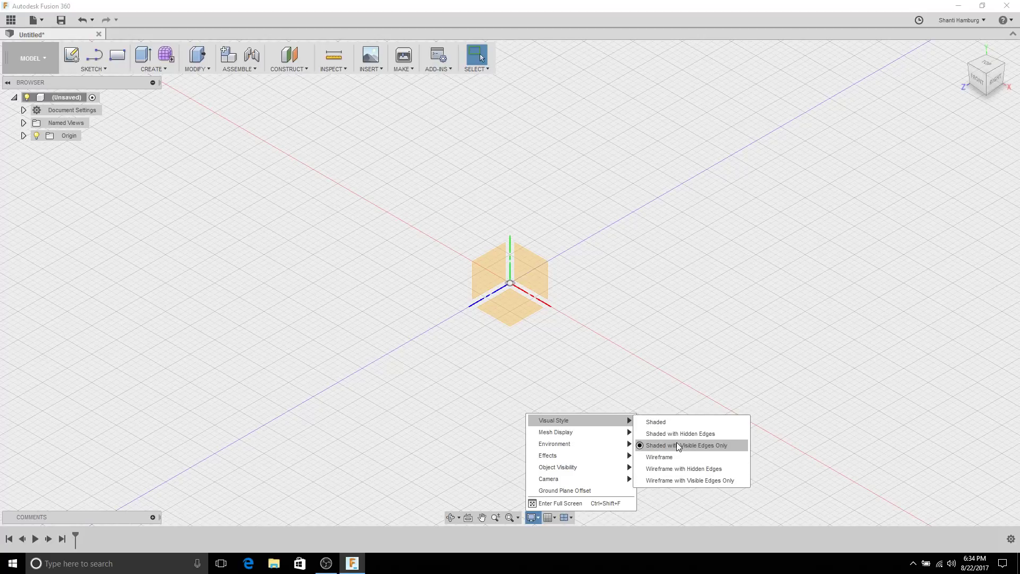
mouse_move(554, 444)
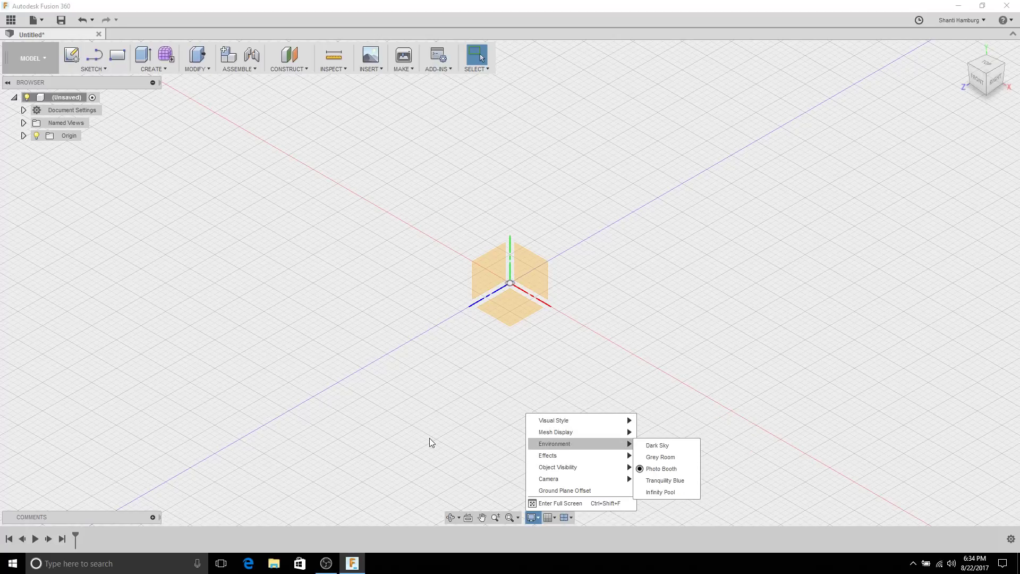
left_click(429, 438)
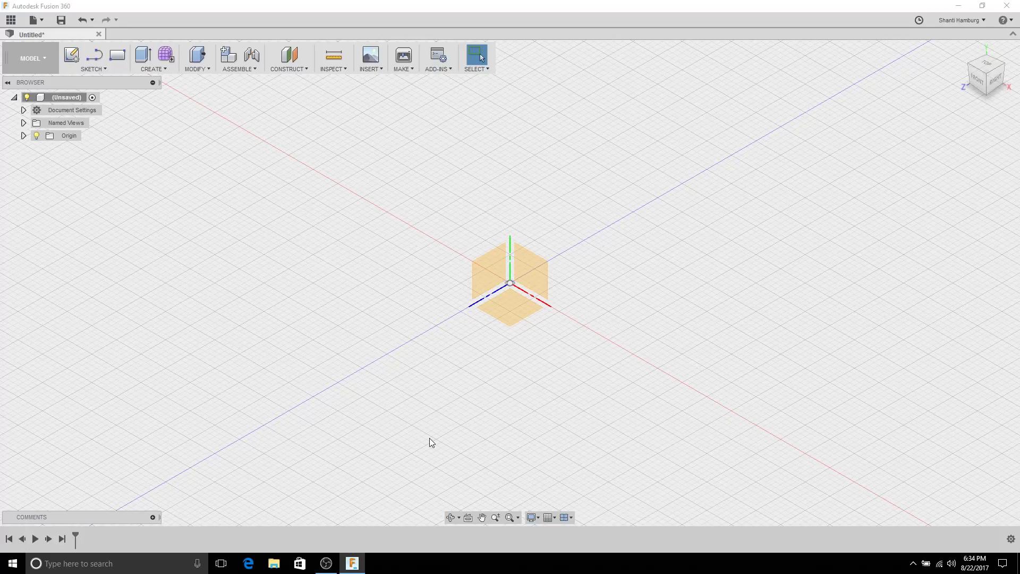
left_click(550, 517)
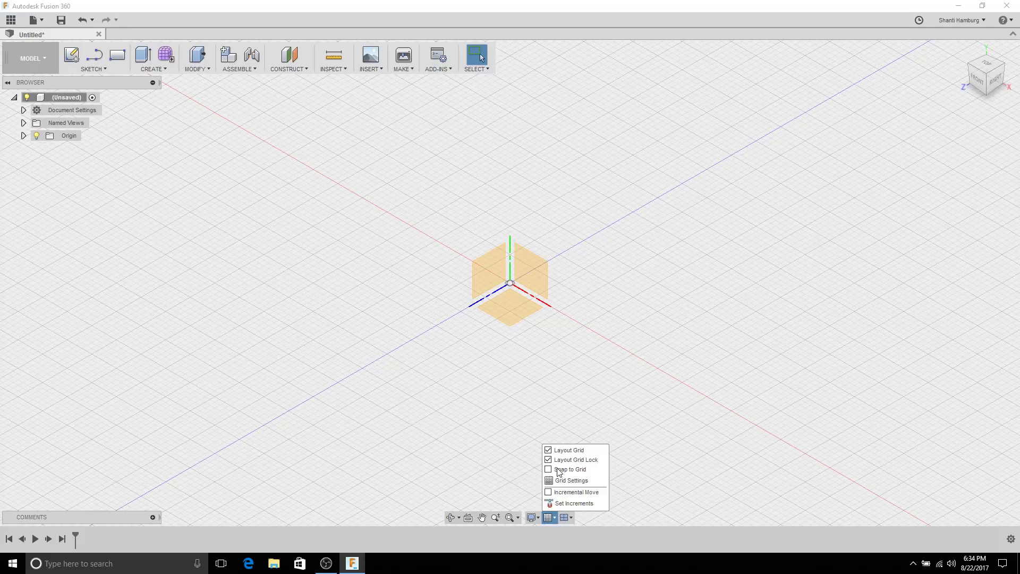
Step: Close Grid and Snaps and preview the Multiple Views layouts twice, keeping the single viewport
left_click(551, 518)
left_click(565, 519)
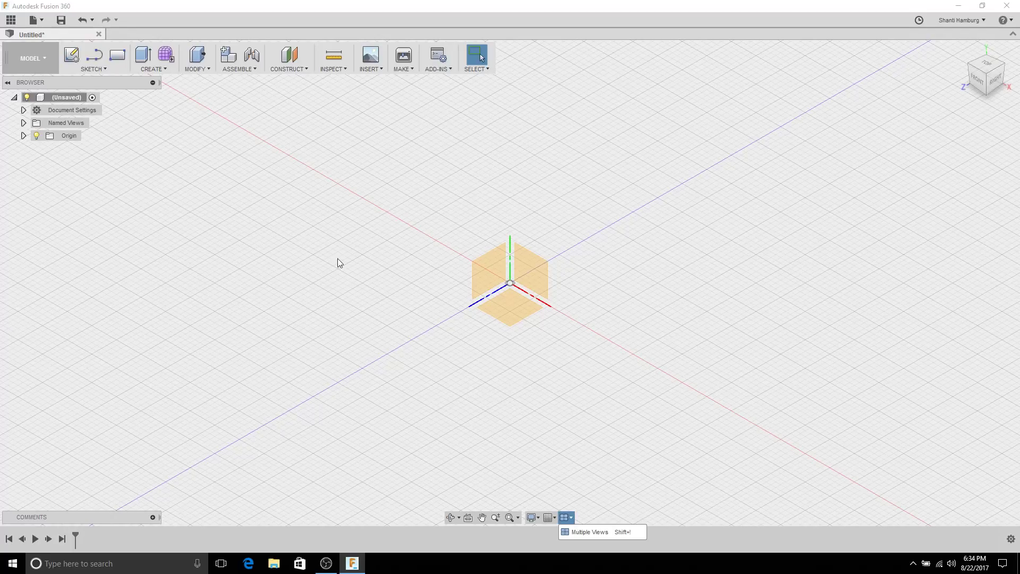
left_click(705, 482)
left_click(571, 518)
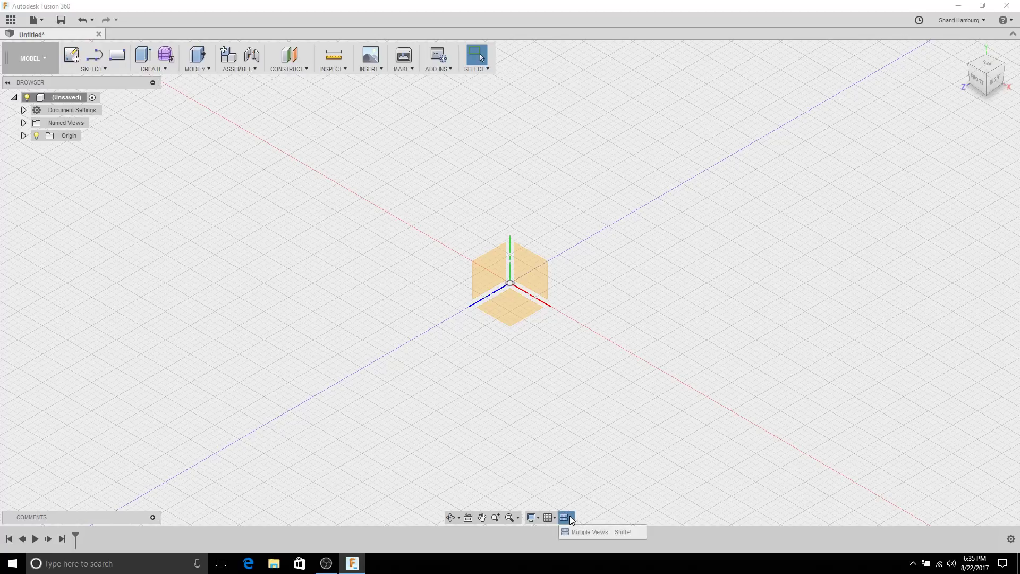
left_click(627, 495)
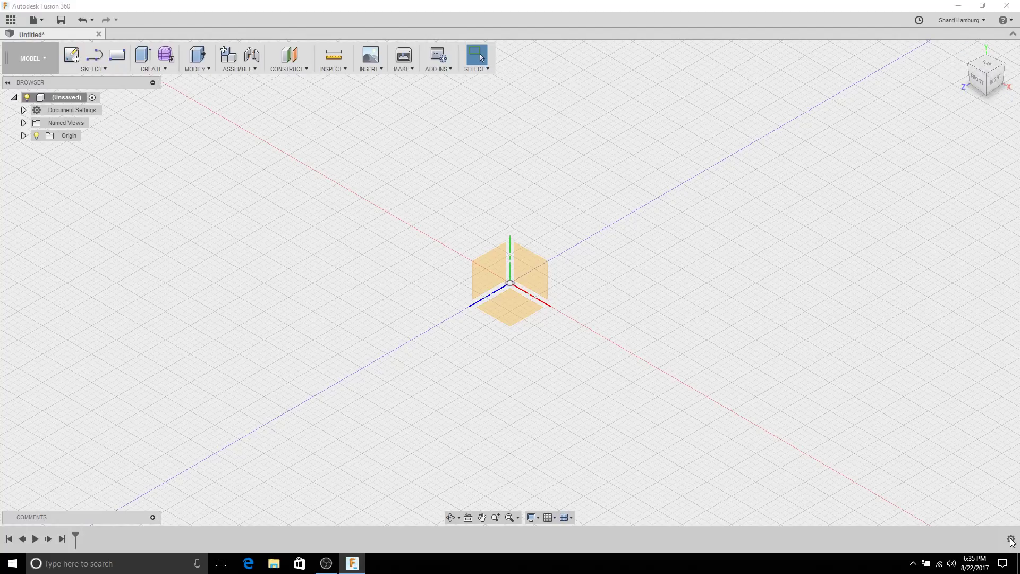
mouse_move(986, 96)
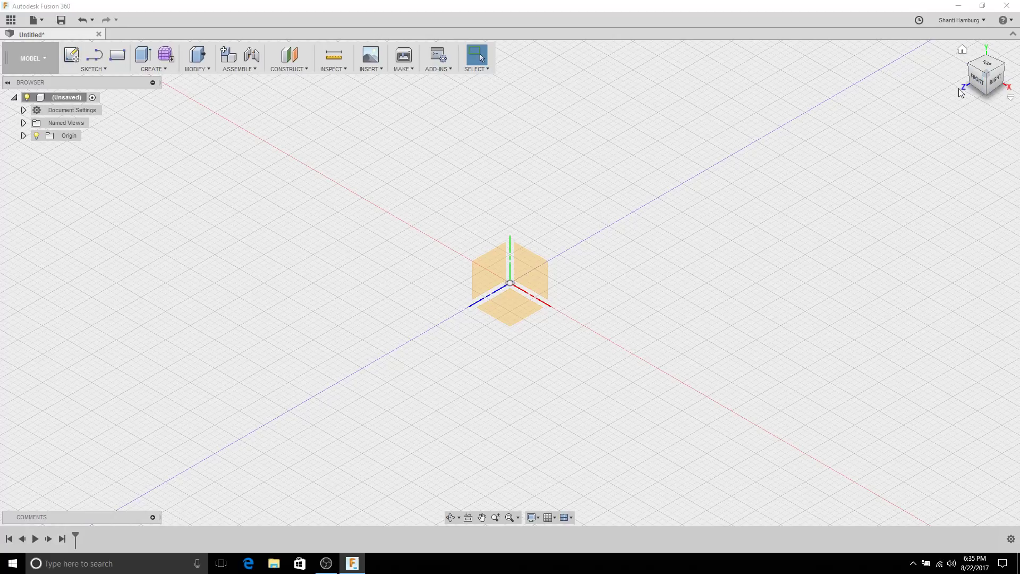
Step: Tour the Right, Top, corner isometric and Left views, rotating the Left view 90° twice
left_click(992, 80)
left_click(986, 56)
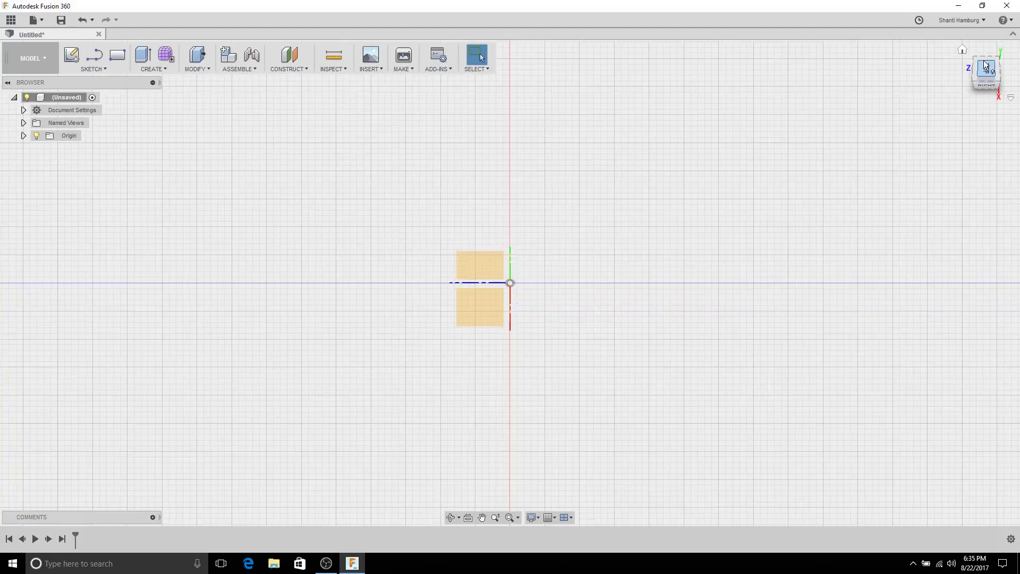
left_click(974, 62)
left_click(980, 63)
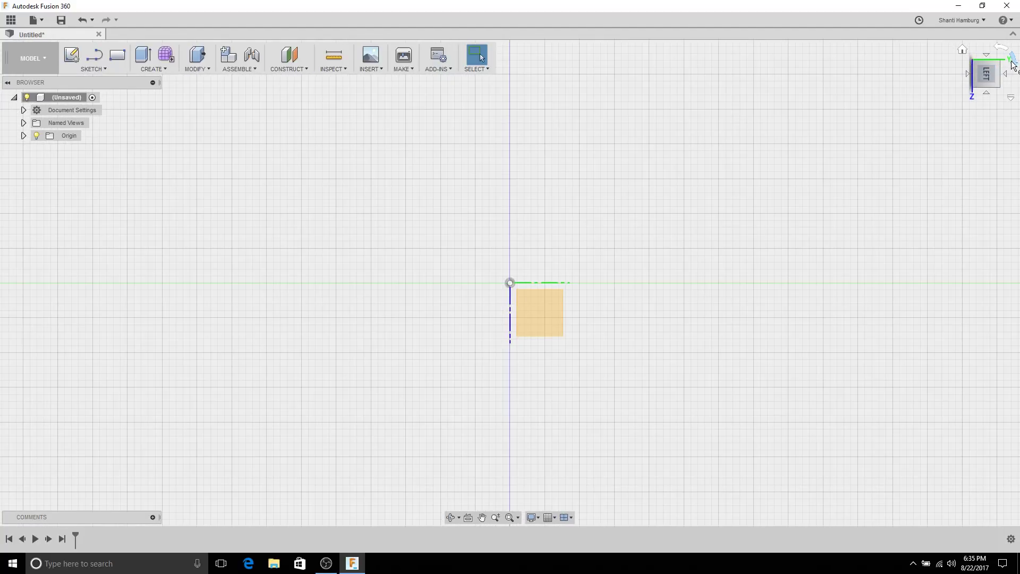
left_click(1013, 61)
left_click(1014, 63)
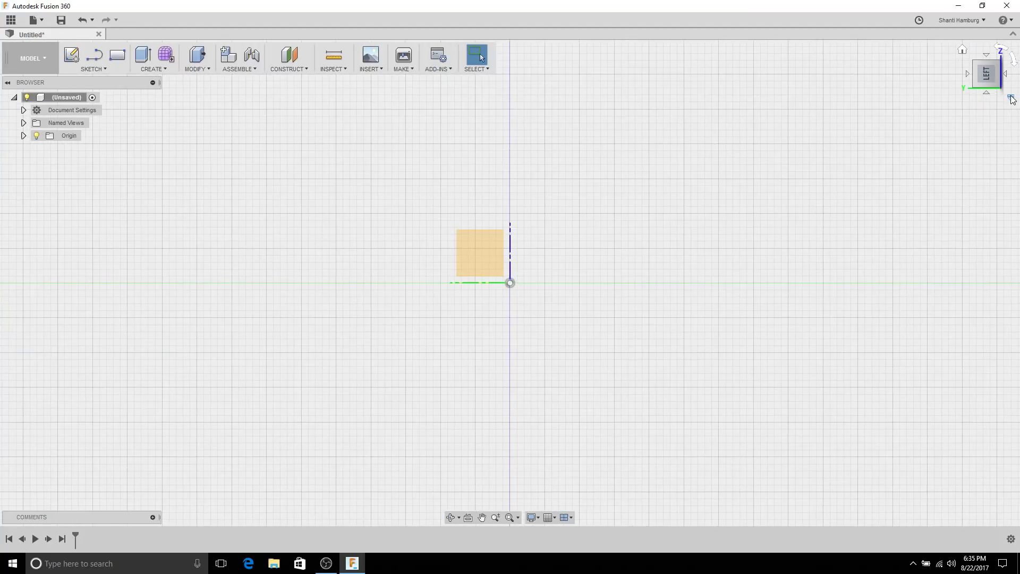
Step: Go back to the Home isometric view, review the orthographic/perspective options, then show the account menu
left_click(1012, 98)
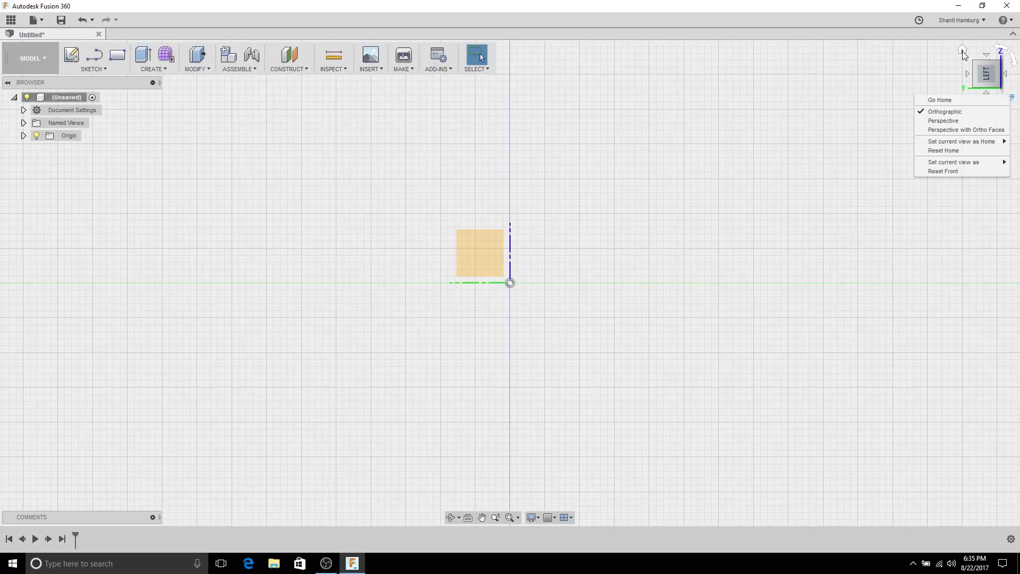
left_click(961, 51)
left_click(964, 48)
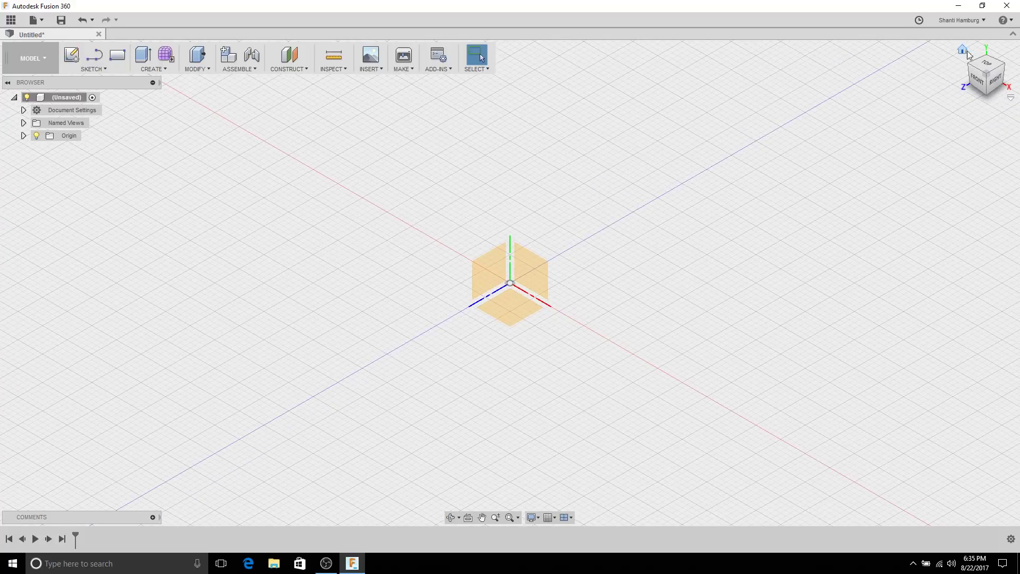
left_click(1011, 98)
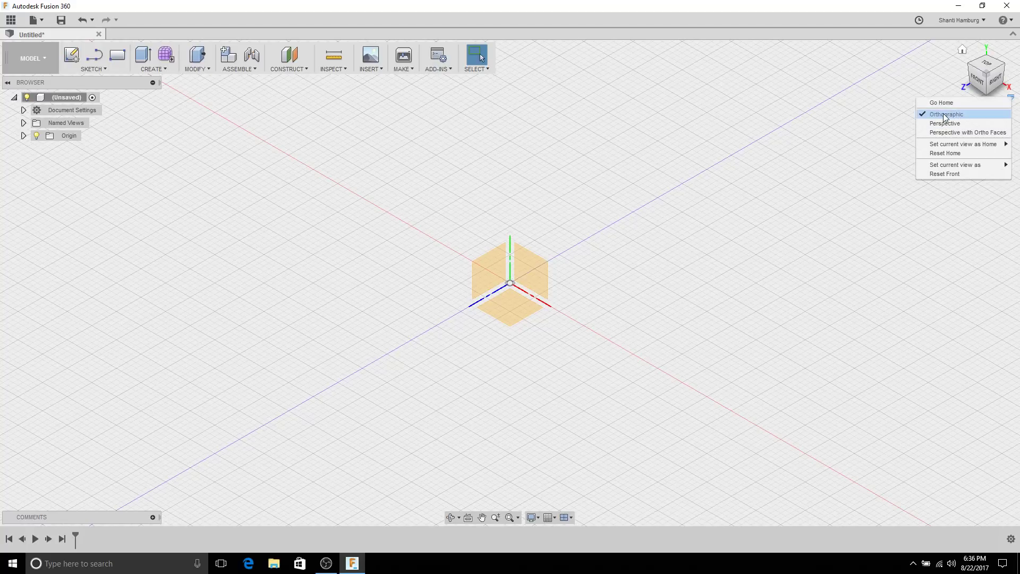
left_click(712, 139)
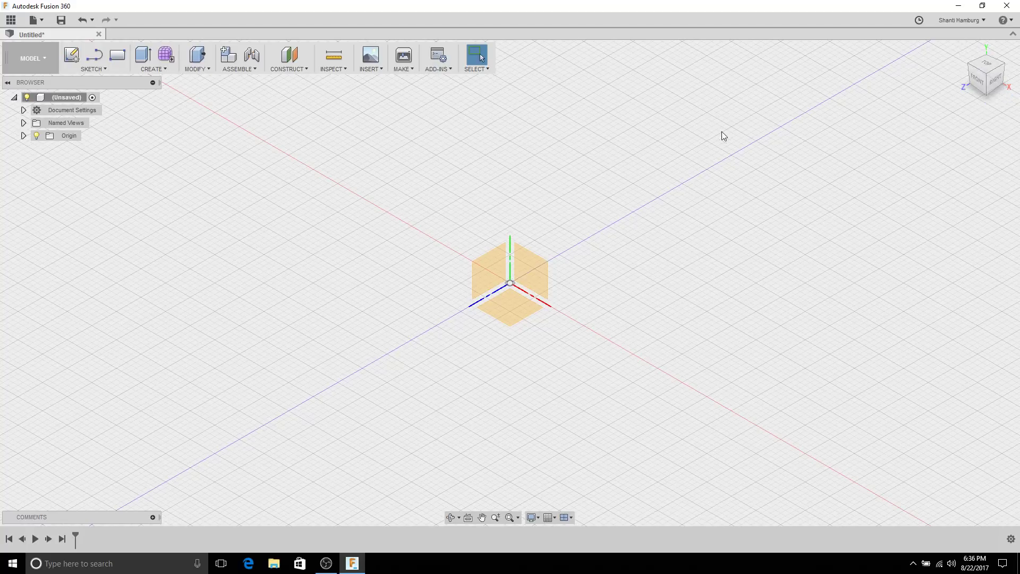
left_click(960, 22)
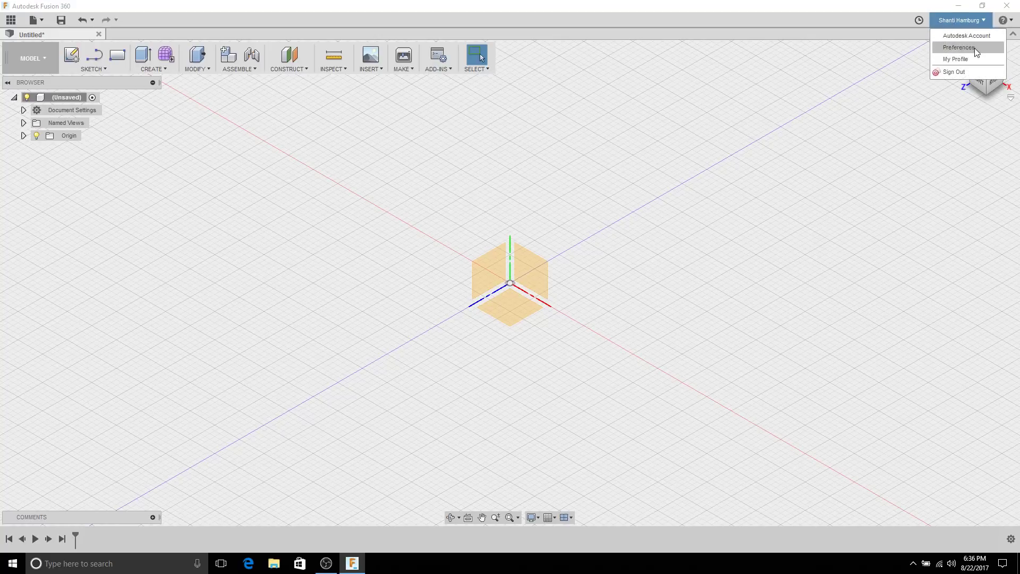
Step: Review the General Preferences (Solidworks navigation shortcuts, Free Orbit default) and close them with OK
left_click(962, 48)
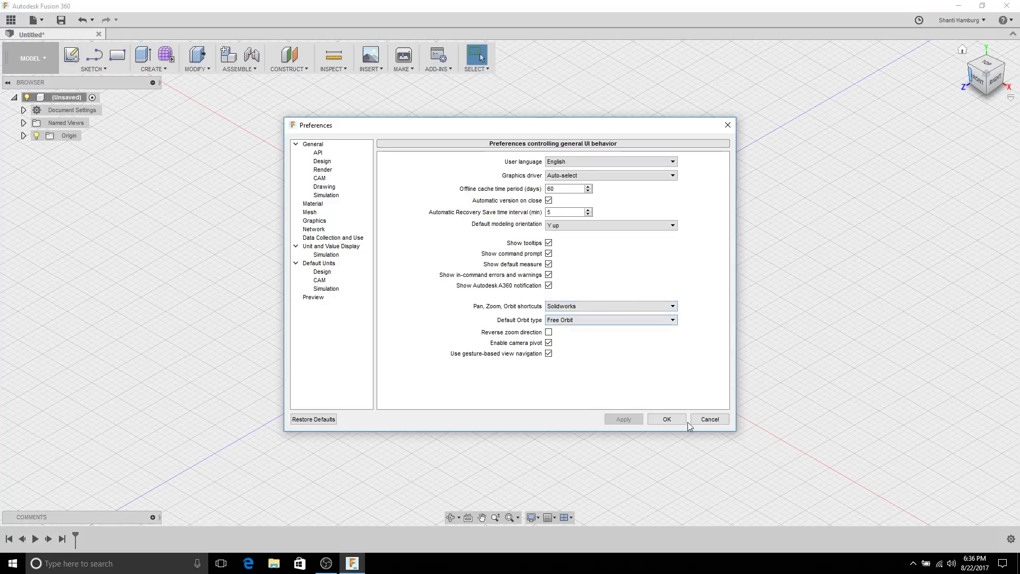
left_click(671, 420)
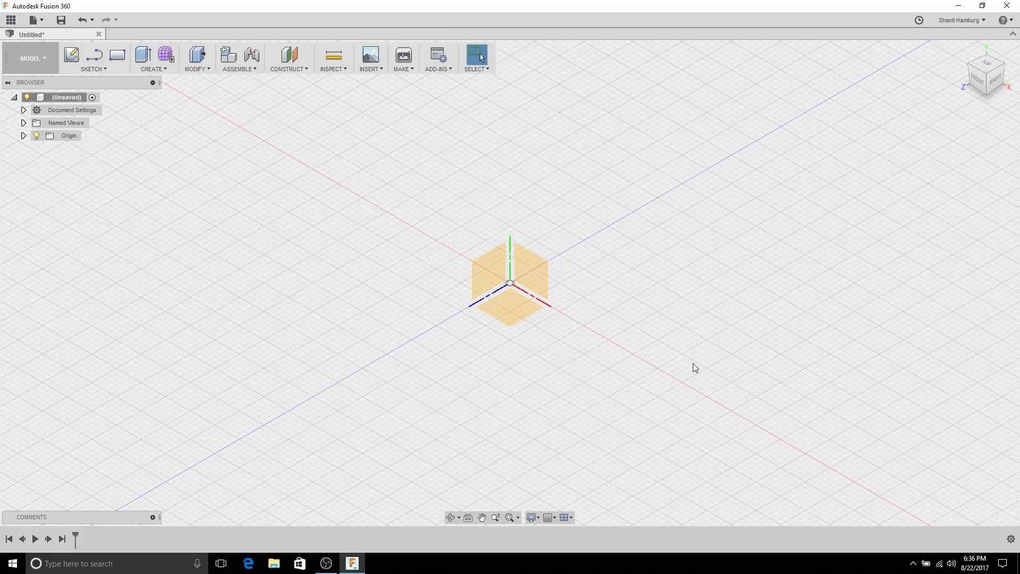
left_click(1004, 20)
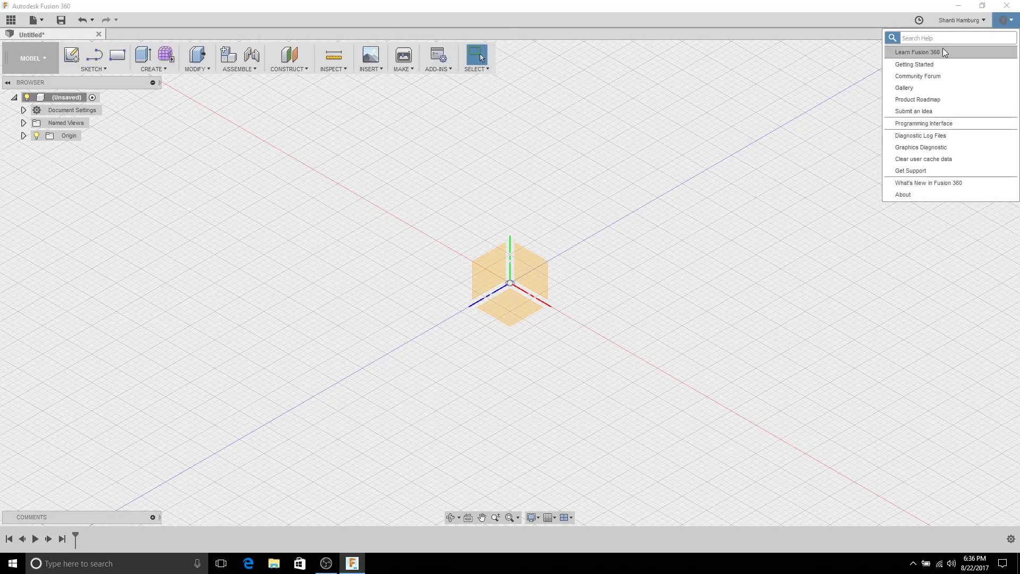
left_click(514, 175)
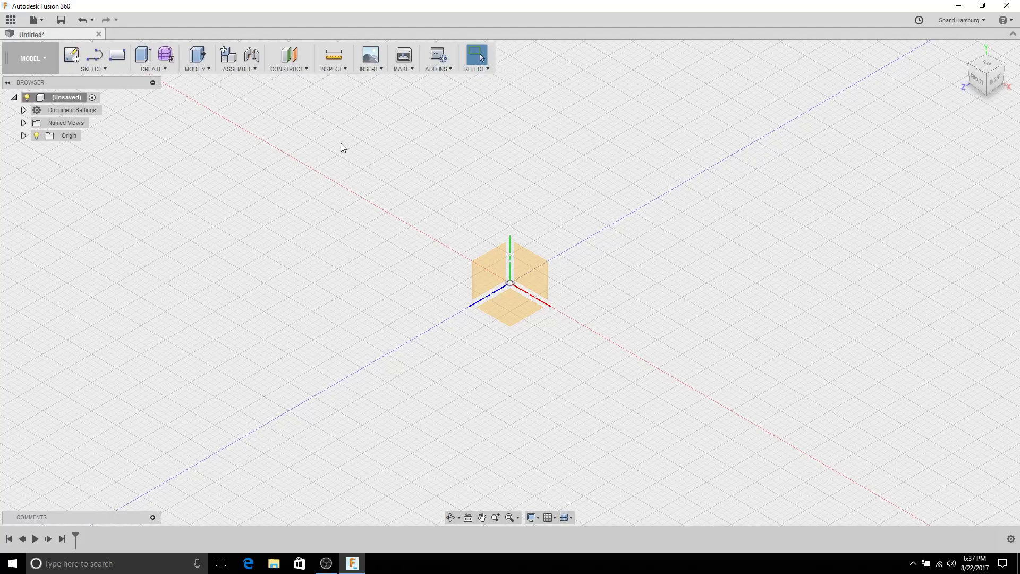
Step: In Change Parameters, add a user parameter 'thickness' with expression 0.2 and comment 'Material Thickness'
left_click(196, 69)
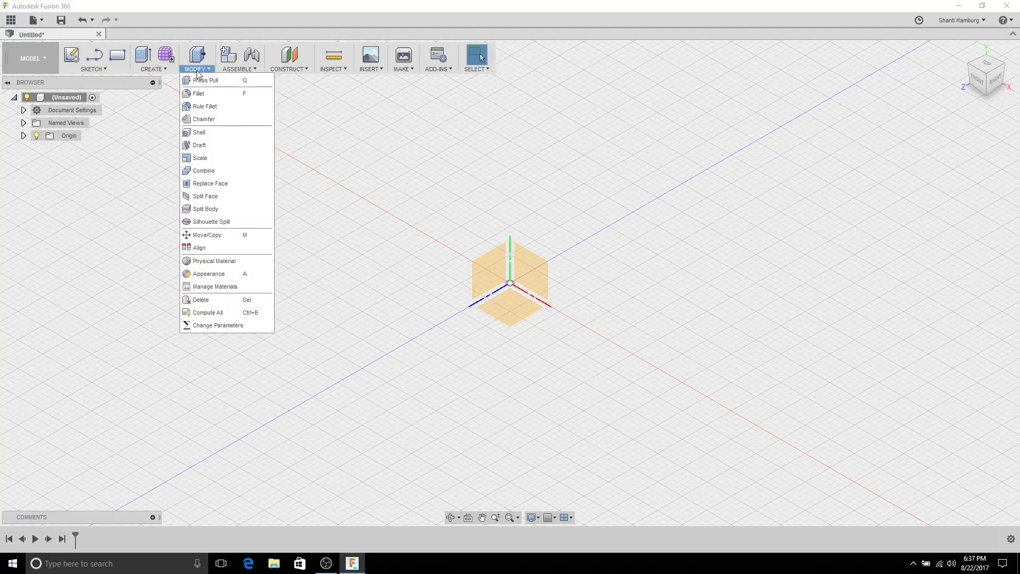
left_click(248, 324)
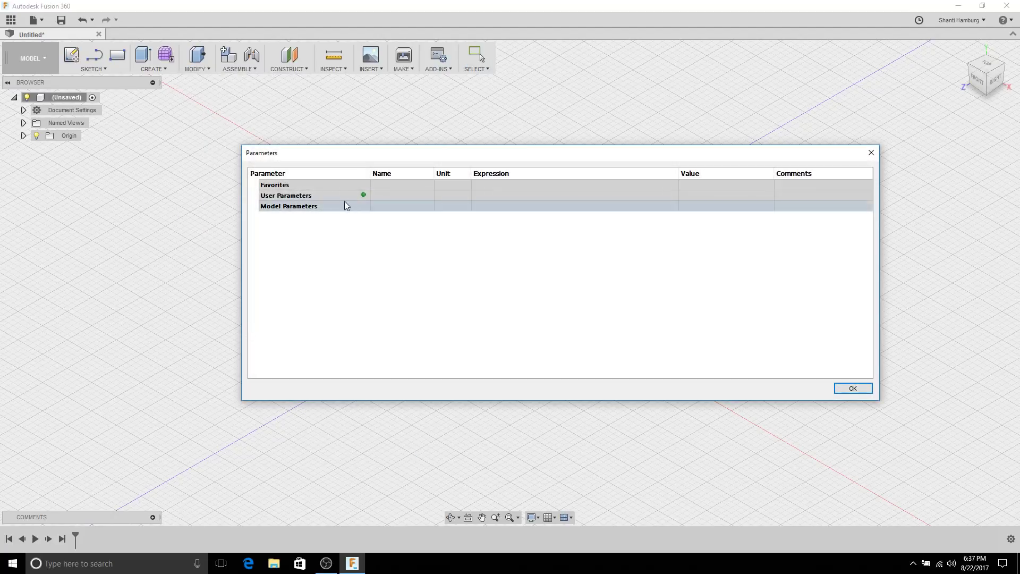
mouse_move(362, 195)
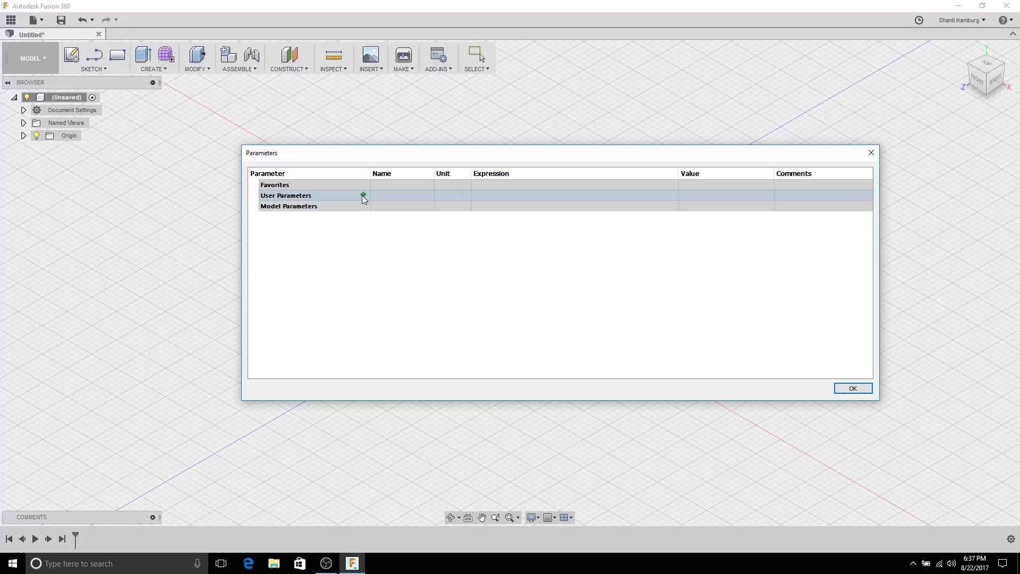
left_click(363, 195)
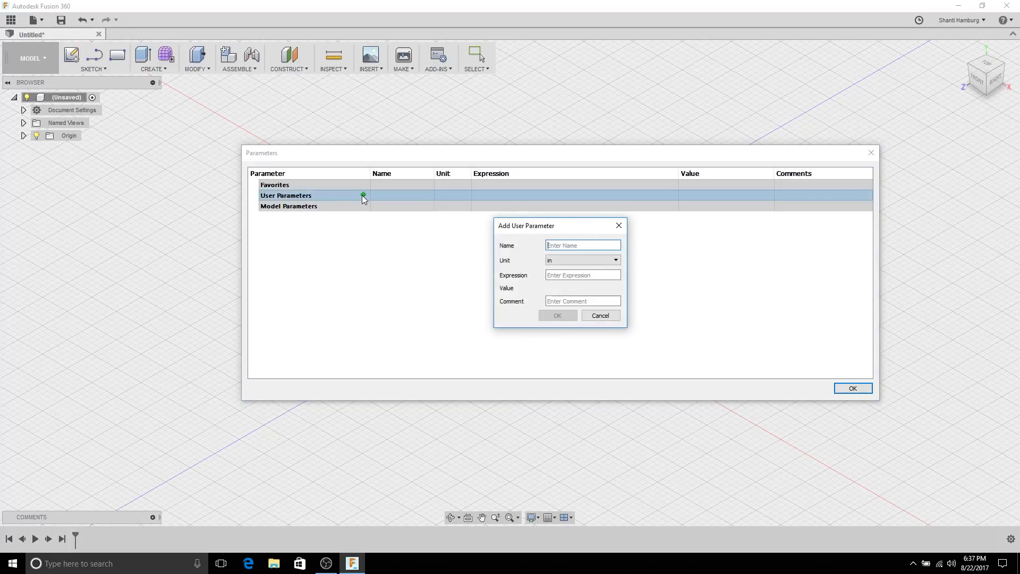
type("thickness")
left_click(585, 276)
type("0.2")
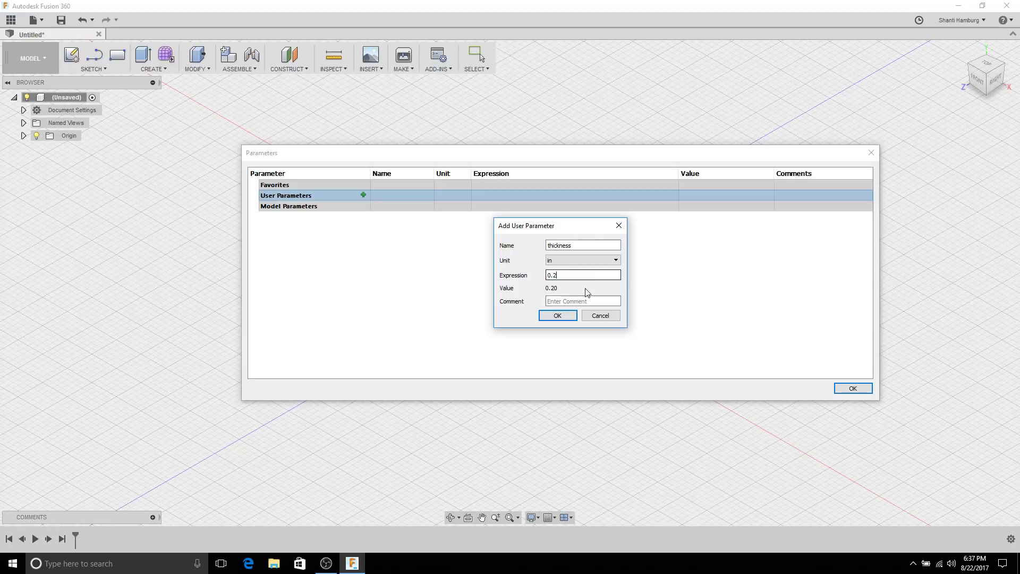
left_click(588, 302)
type("Material Thickness")
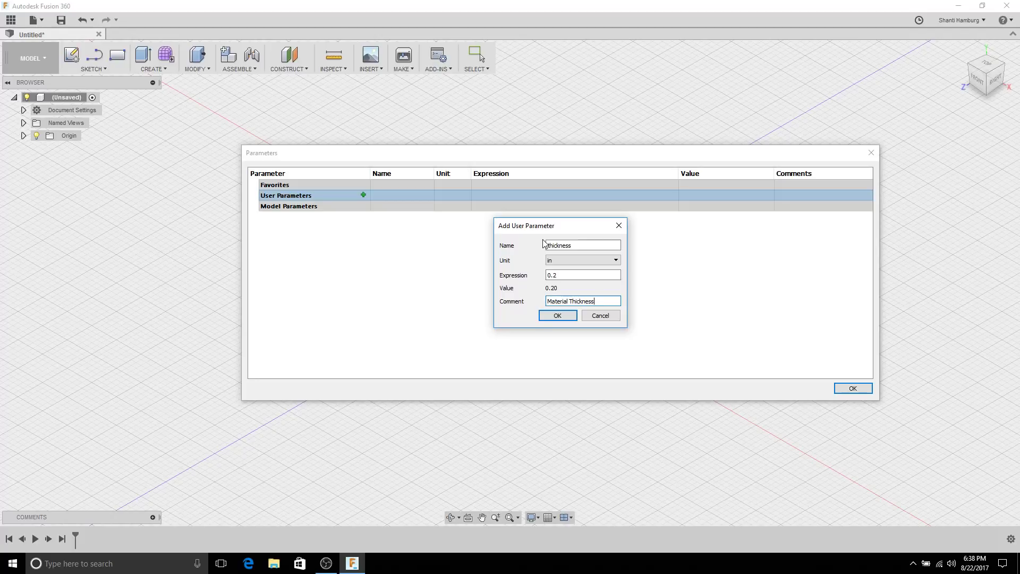
Step: Keep inches as the thickness unit, confirm the new parameter, and close the Parameters window
left_click(568, 271)
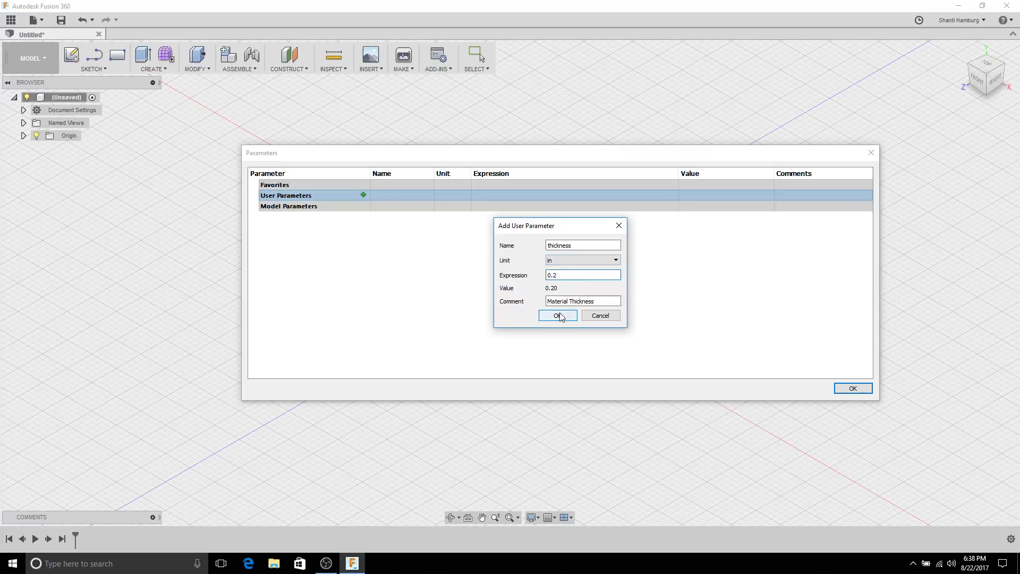
left_click(561, 266)
left_click(518, 274)
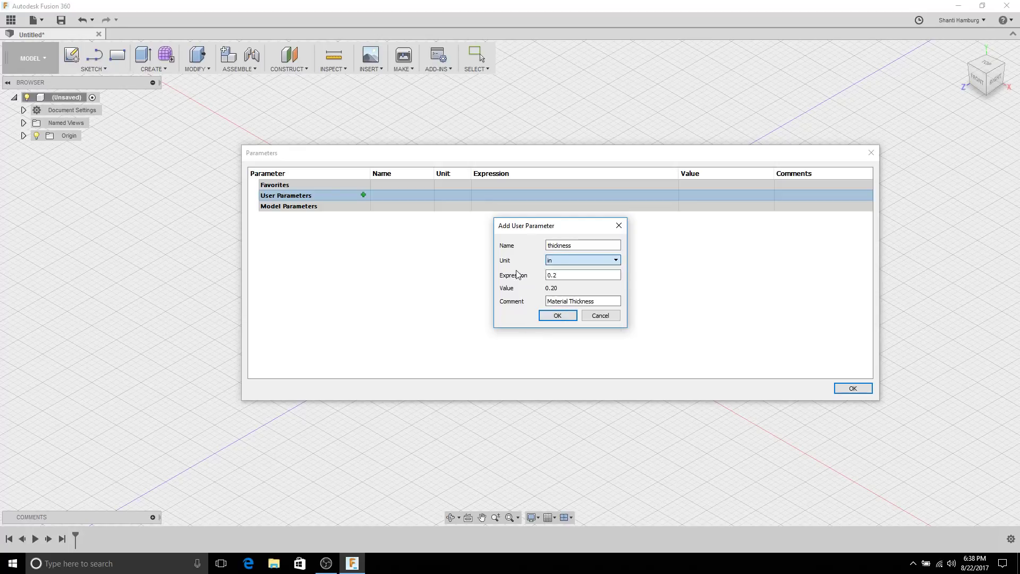
left_click(567, 266)
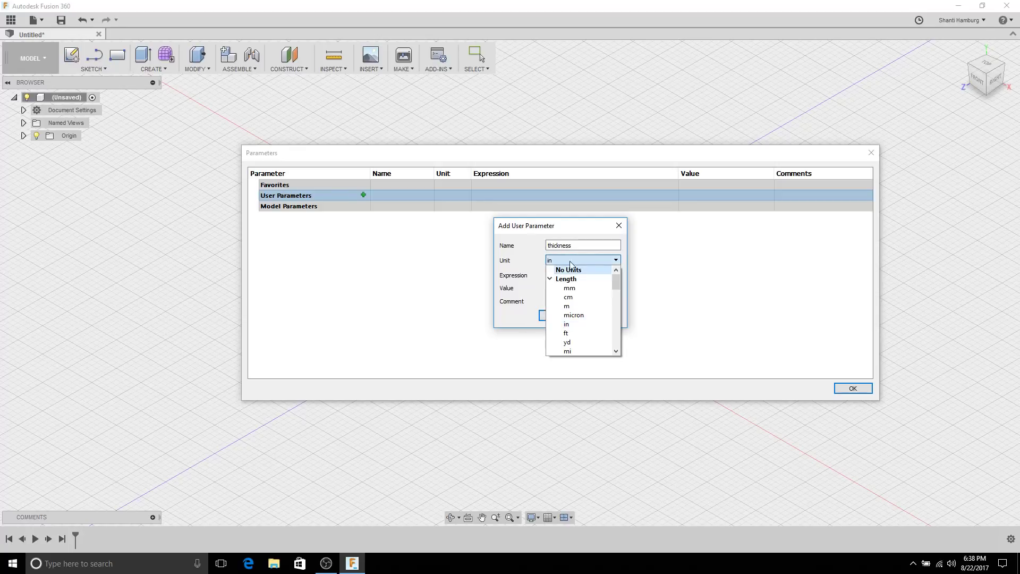
left_click(571, 324)
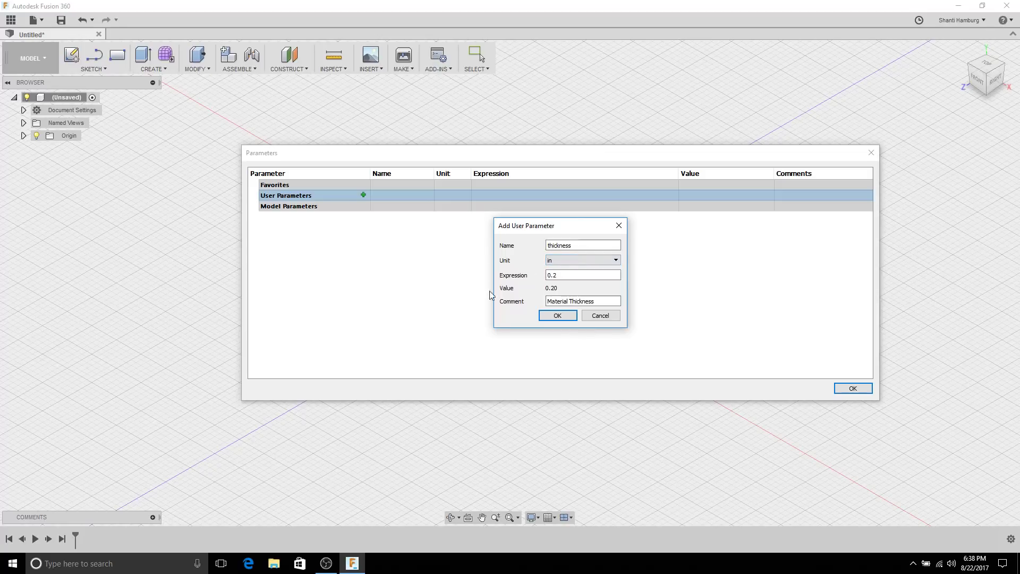
left_click(556, 317)
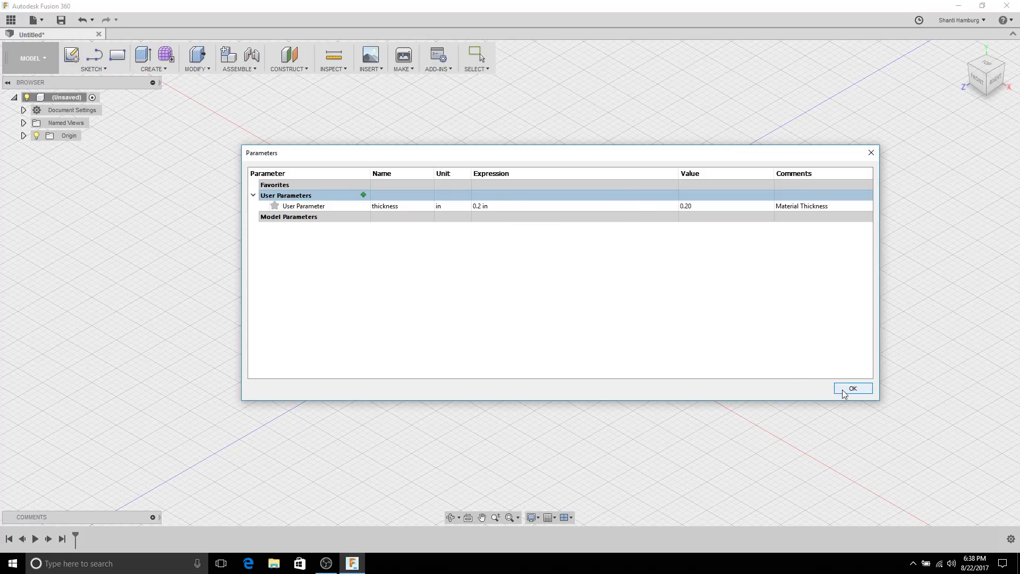
left_click(844, 393)
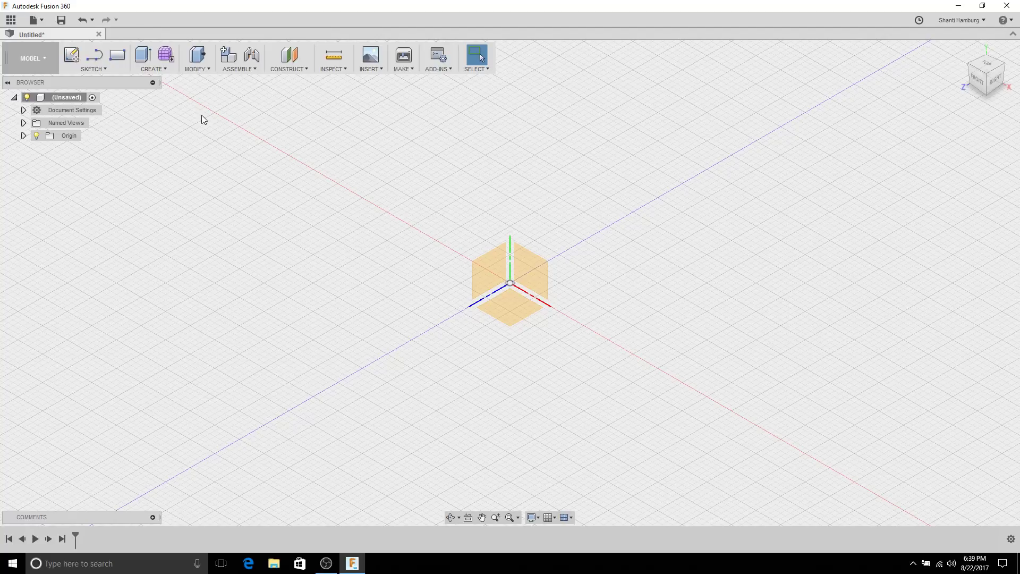
Step: Start a new sketch on the horizontal XZ origin plane
left_click(105, 69)
left_click(105, 71)
left_click(72, 57)
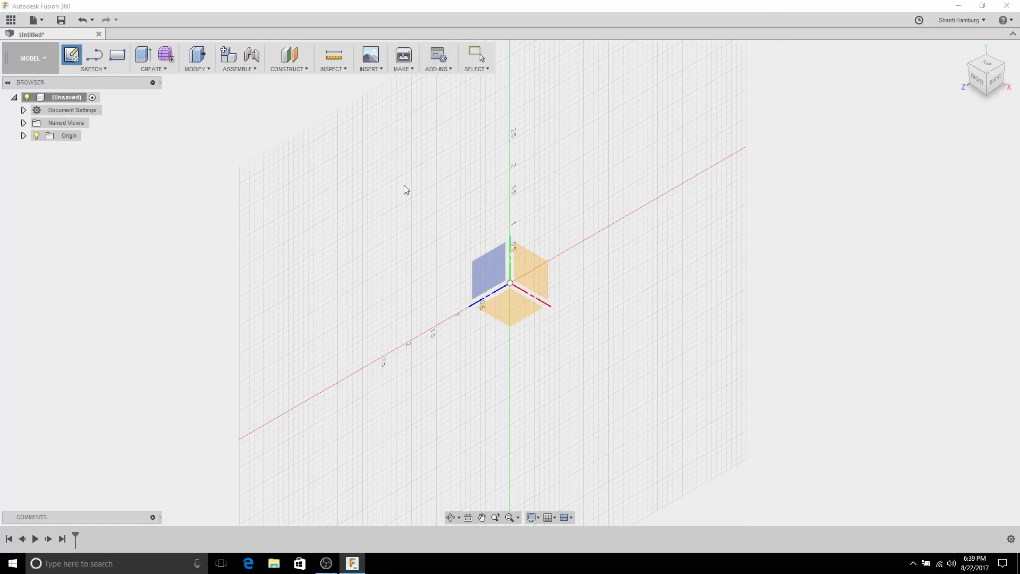
left_click(515, 314)
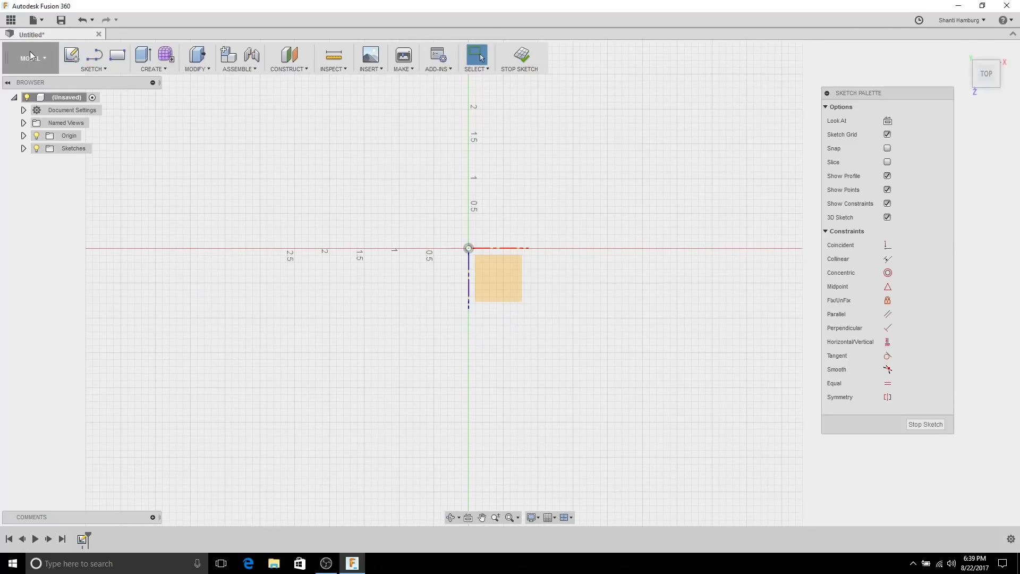
Step: Choose the Center Rectangle tool from the Sketch rectangle commands
left_click(93, 69)
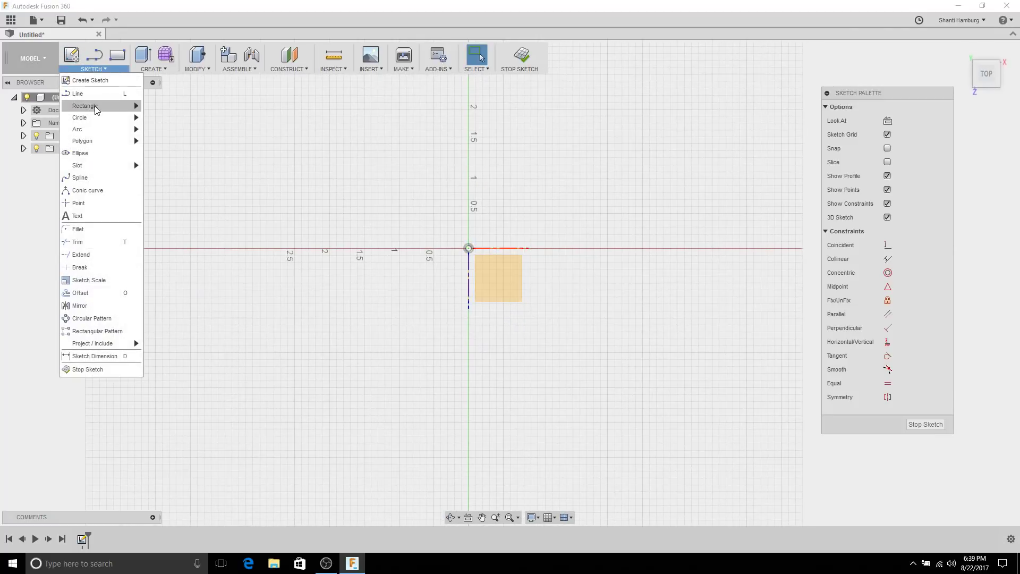
mouse_move(94, 106)
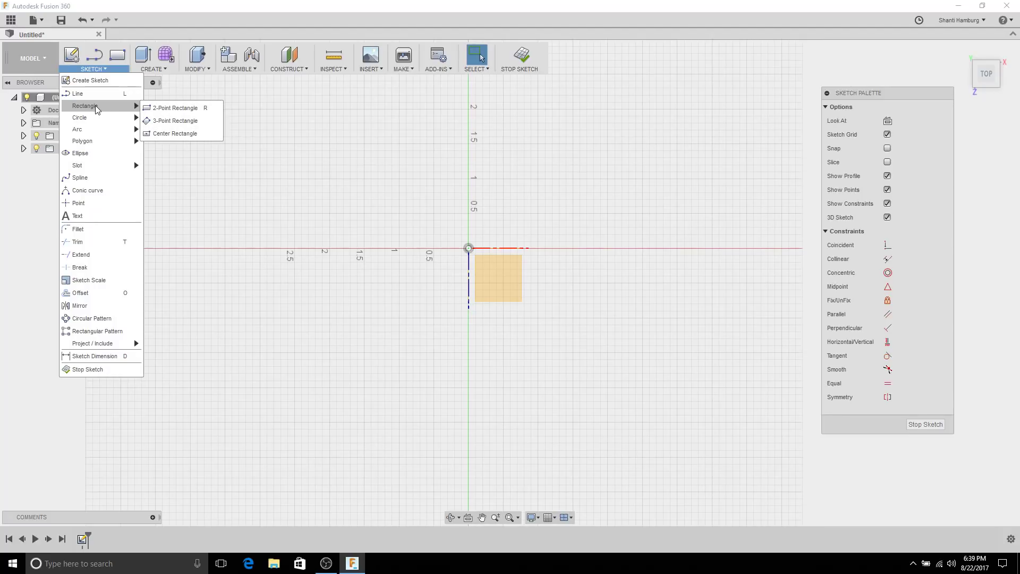
left_click(182, 133)
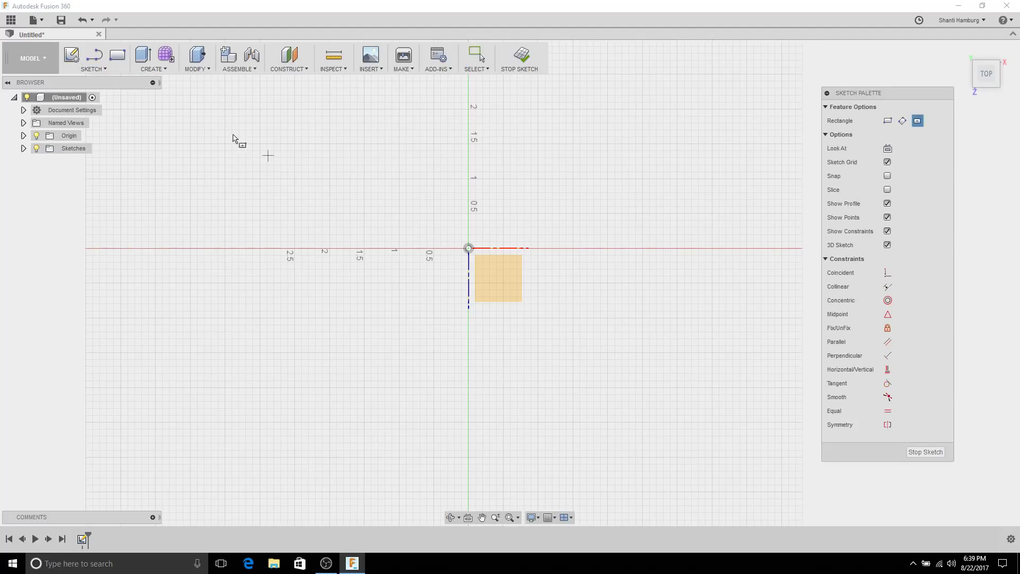
left_click(105, 69)
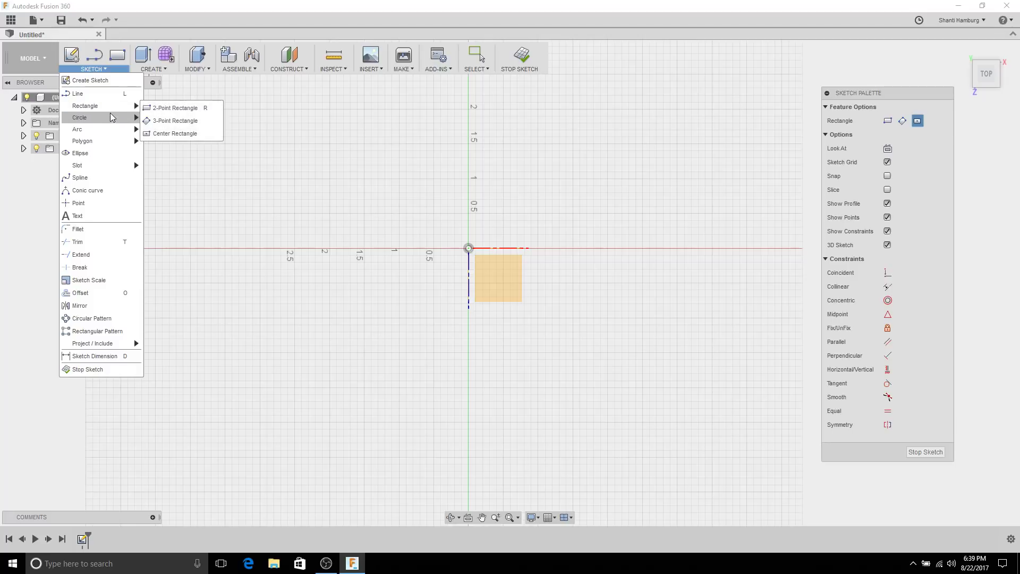
mouse_move(111, 123)
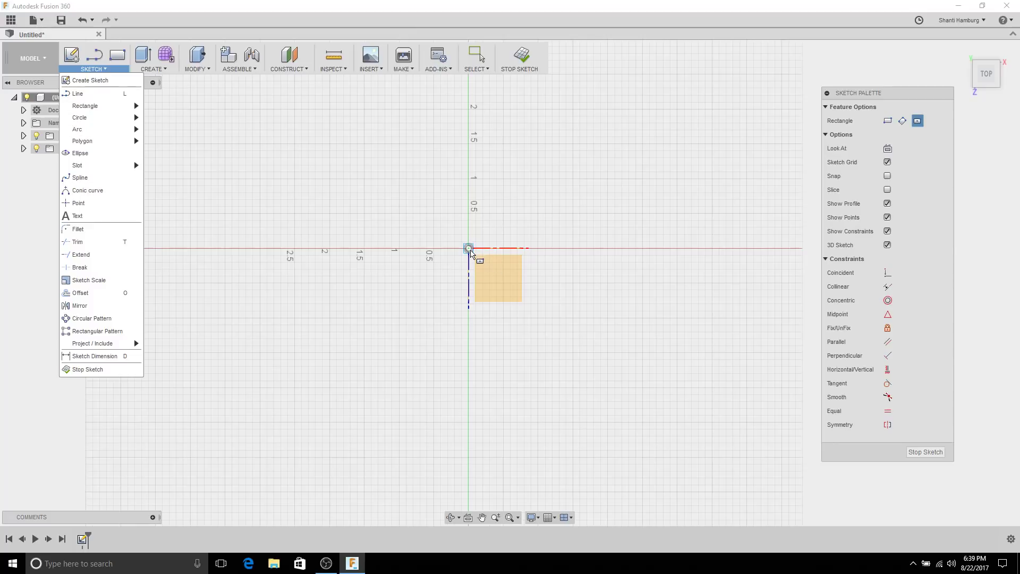
Step: Draw a center rectangle from the origin out to a corner, then select its parallel constraint
left_click(470, 249)
left_click(580, 152)
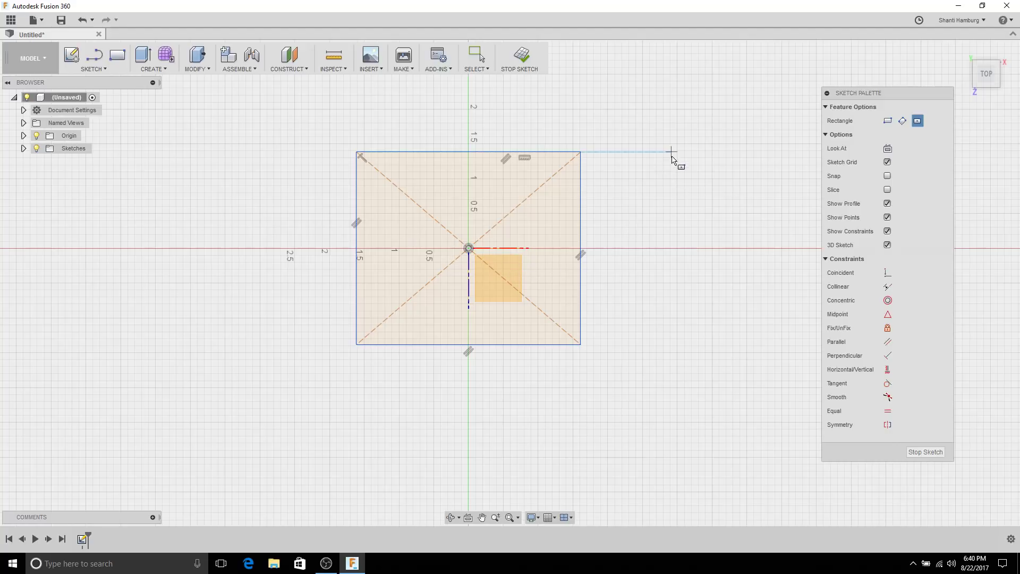
key("Escape")
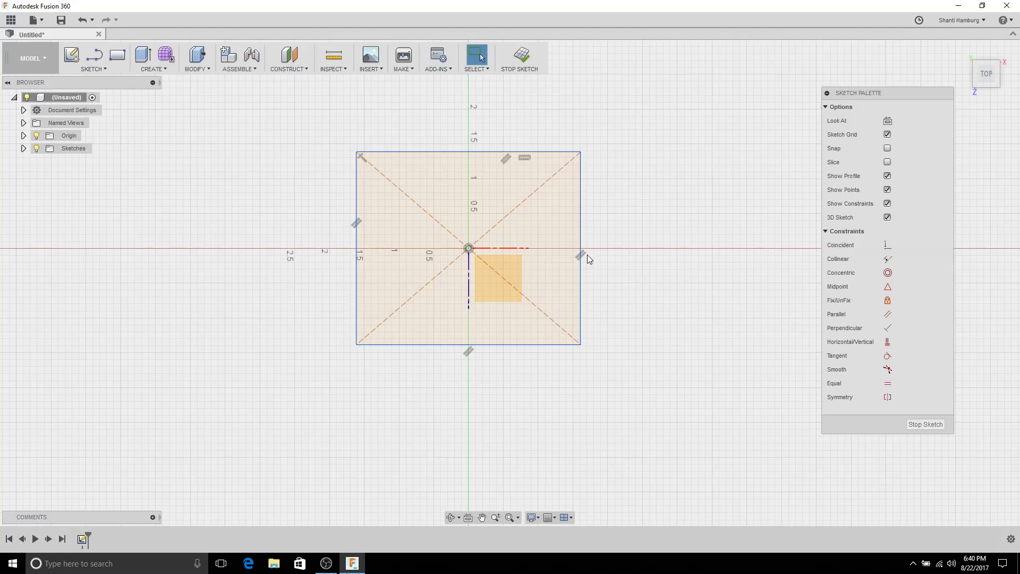
left_click(583, 255)
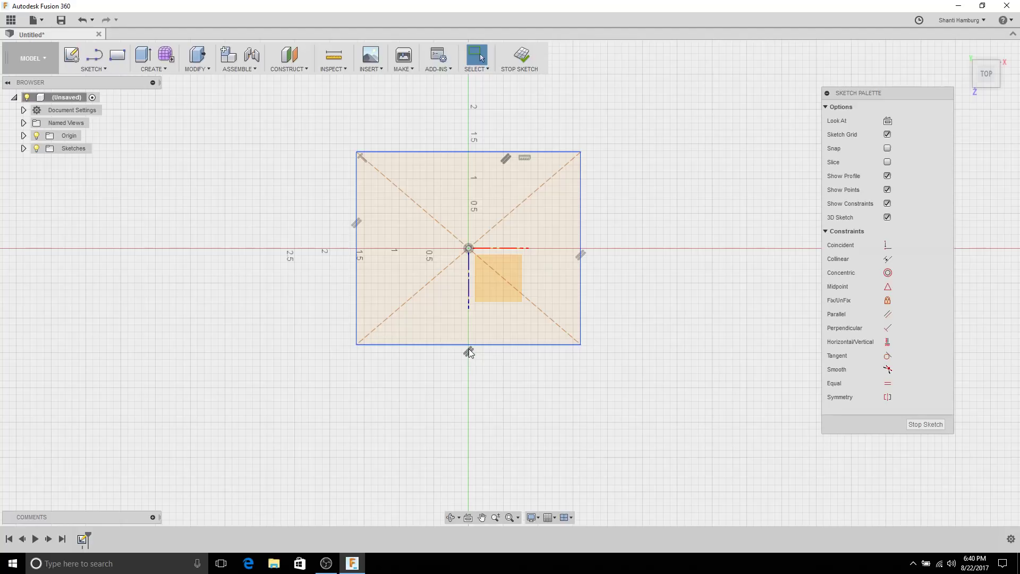
Step: Drag the rectangle's top-left corner to begin flattening it
left_click(524, 159)
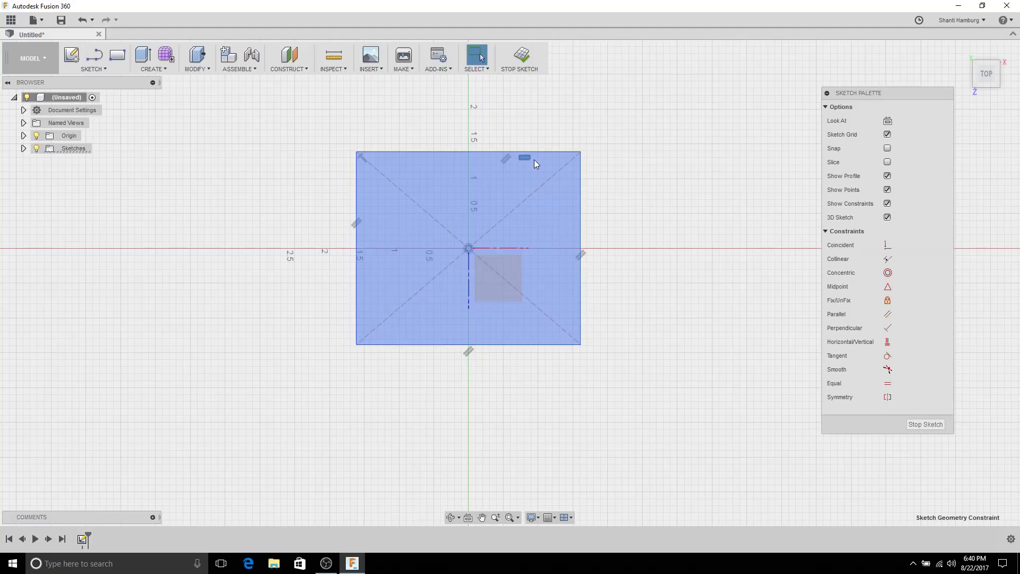
left_click(336, 155)
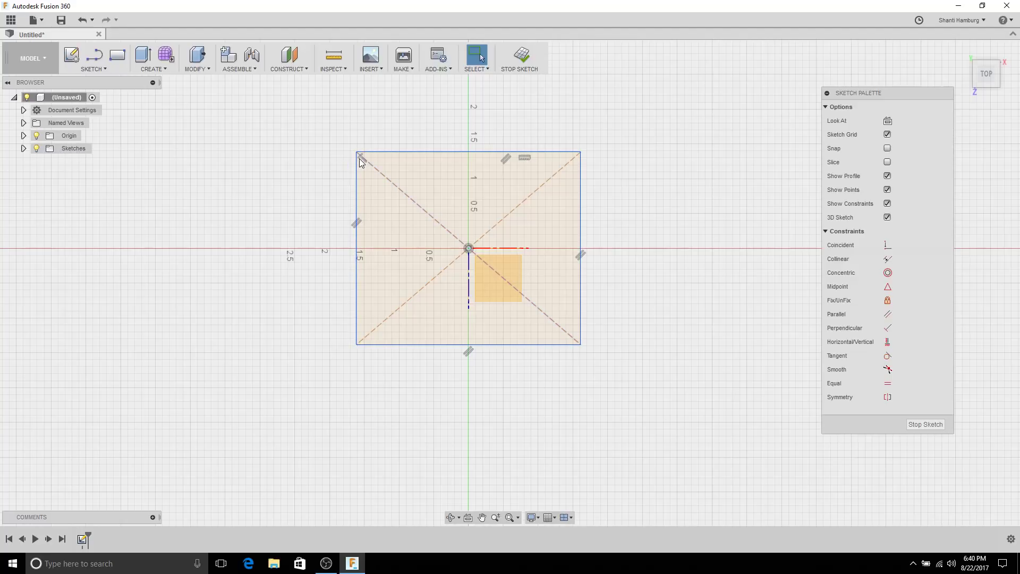
mouse_move(355, 154)
left_mouse_down()
mouse_move(254, 223)
mouse_move(371, 141)
mouse_move(354, 148)
left_mouse_up()
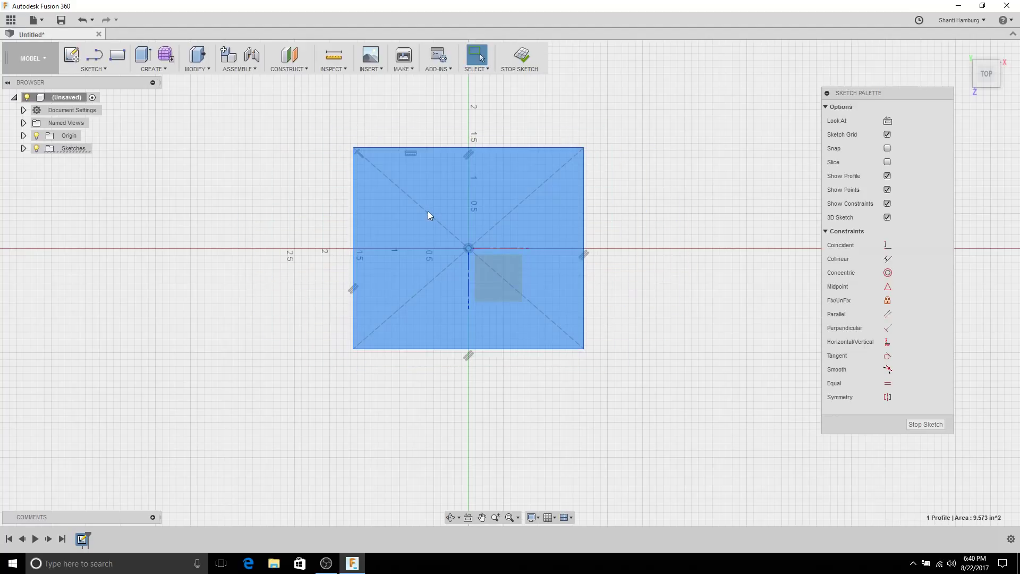
key("Escape")
mouse_move(356, 149)
left_mouse_down()
mouse_move(248, 199)
mouse_move(509, 133)
mouse_move(326, 155)
mouse_move(280, 213)
mouse_move(310, 173)
mouse_move(278, 191)
mouse_move(405, 147)
mouse_move(335, 153)
left_mouse_up()
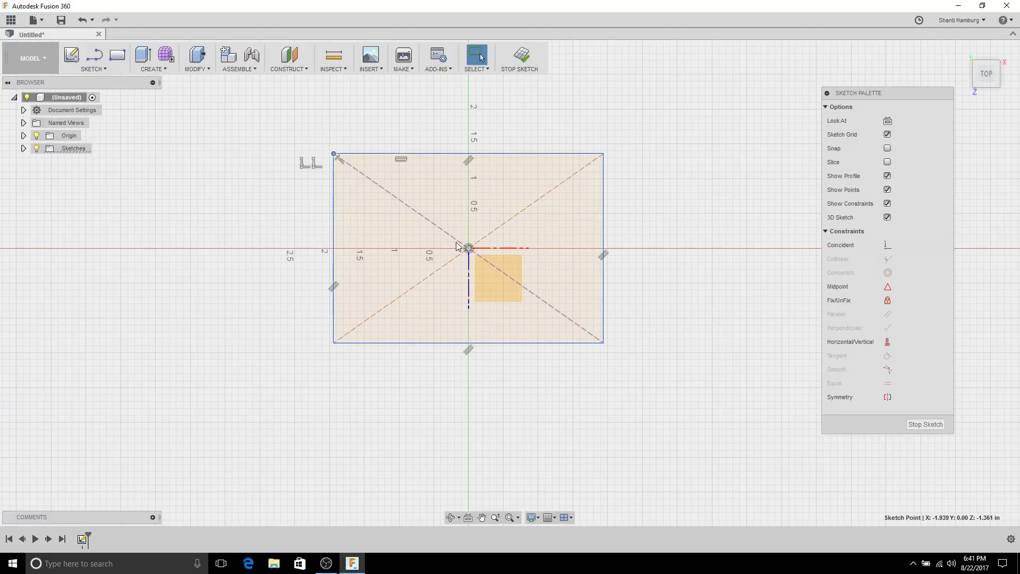
Step: Drag the corners until the rectangle is wider than tall, then open the Sketch marking menu
left_click(461, 244)
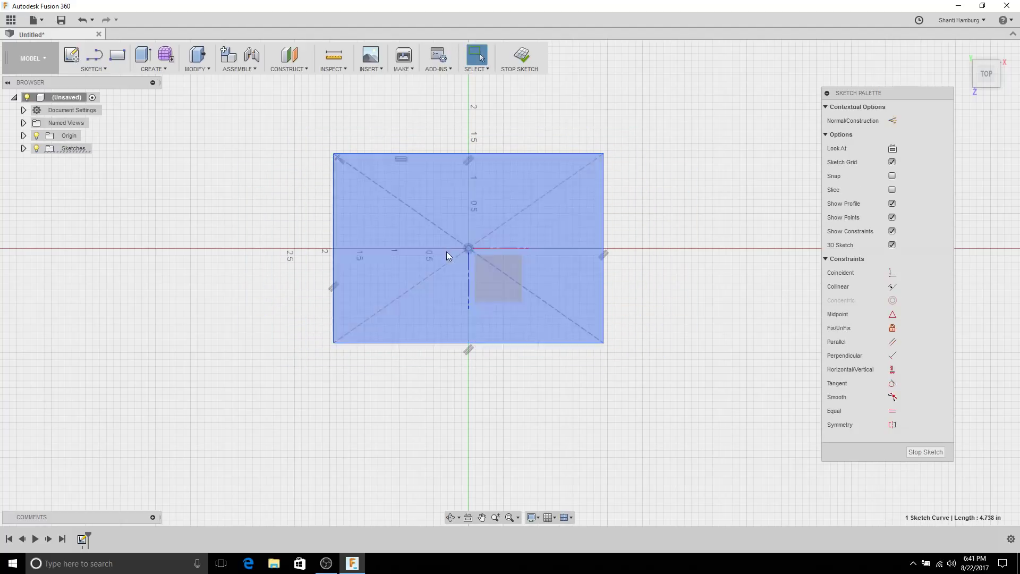
left_click(637, 174)
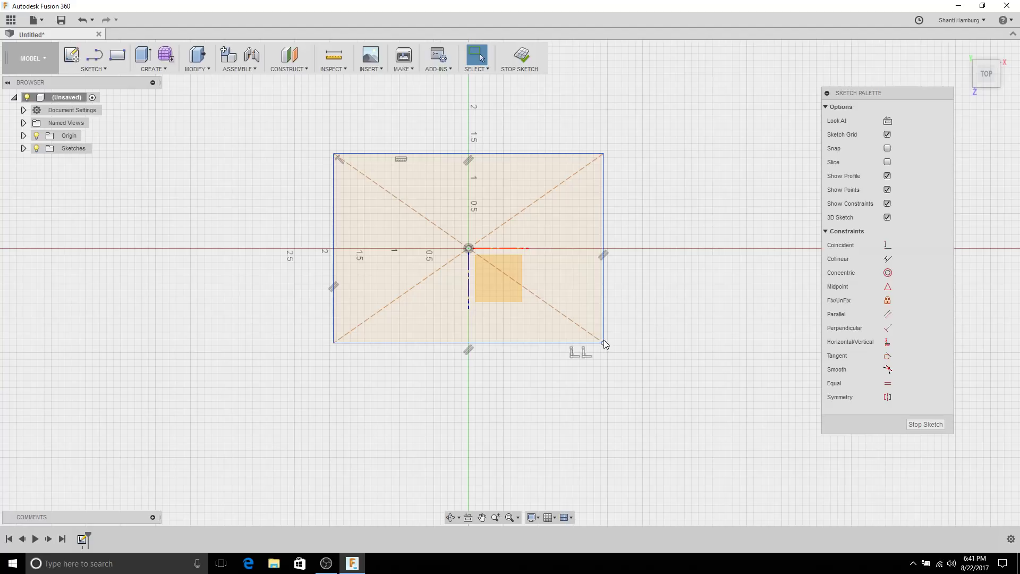
left_click_drag(601, 342, 611, 370)
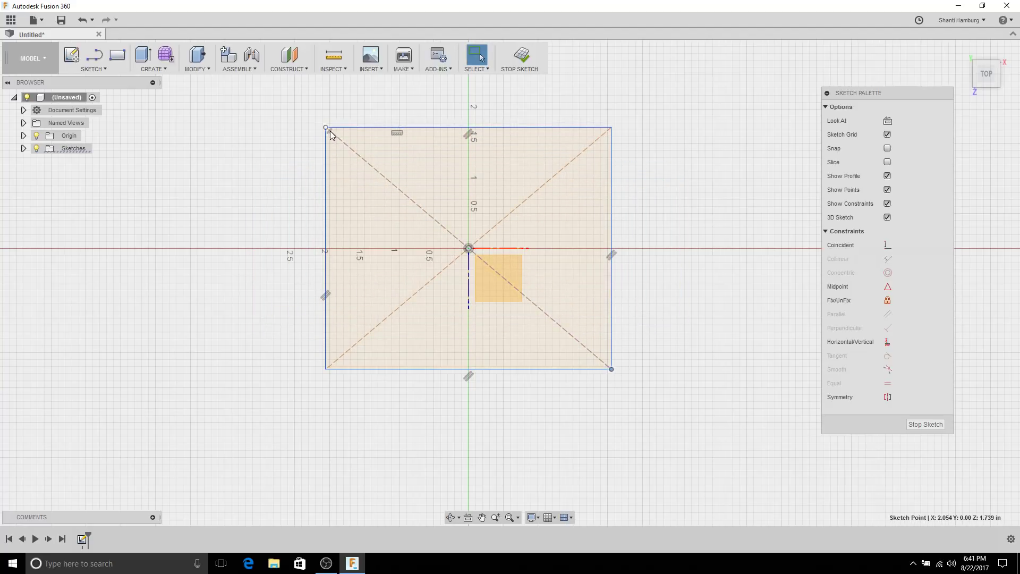
left_click(282, 138)
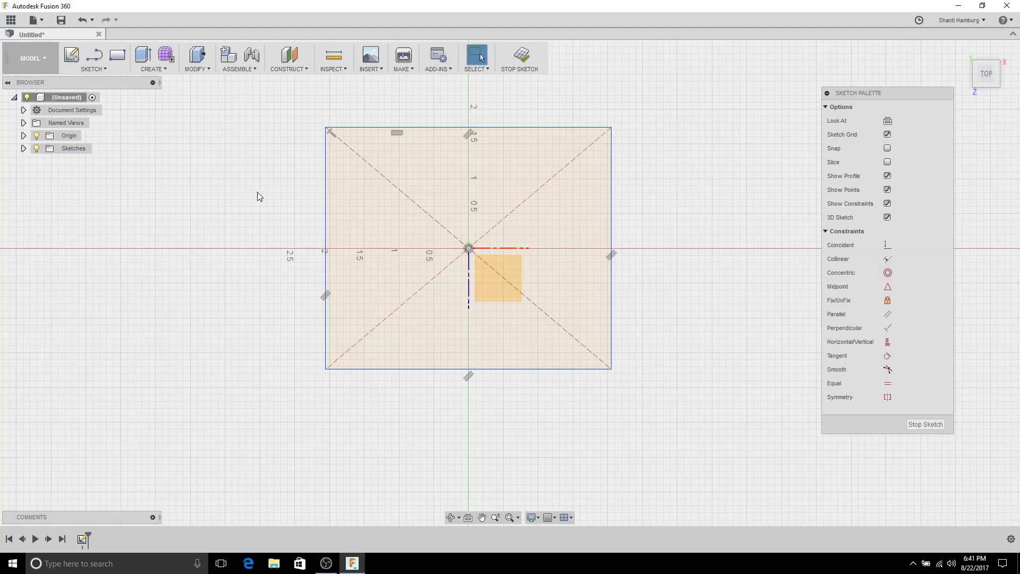
mouse_move(326, 128)
left_mouse_down()
mouse_move(339, 165)
mouse_move(331, 176)
left_mouse_up()
left_click(171, 203)
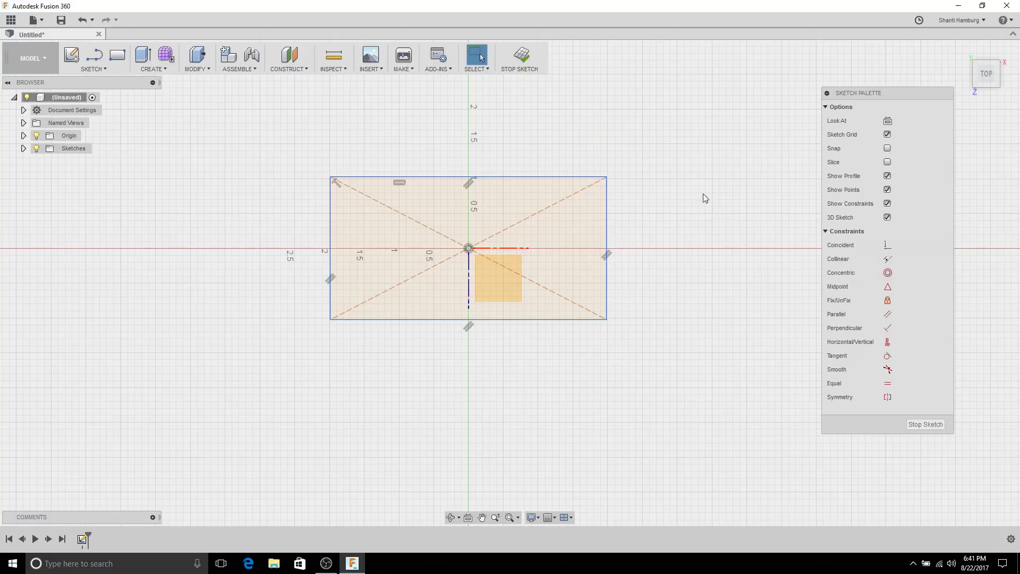
right_click(657, 255)
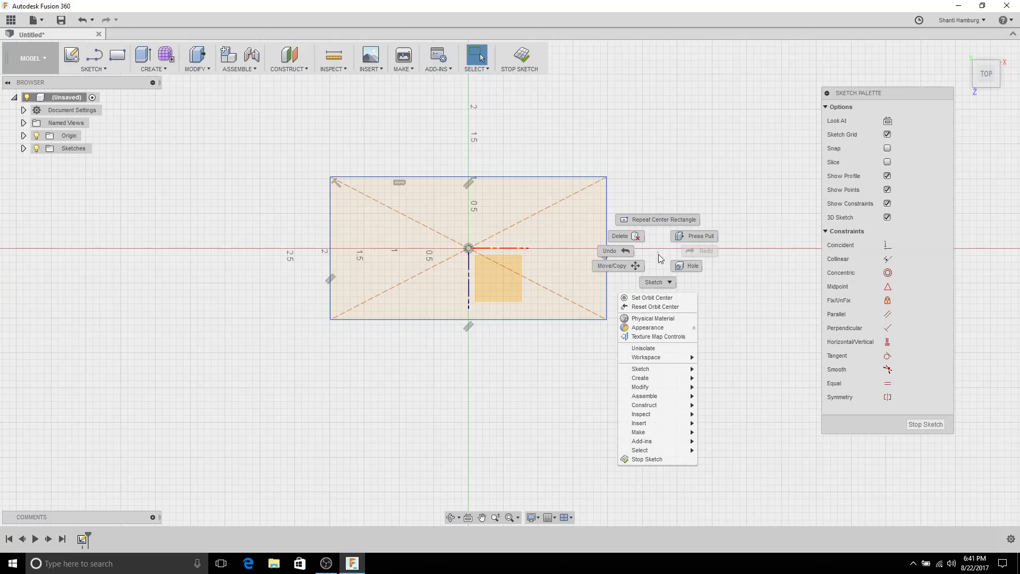
left_click(666, 284)
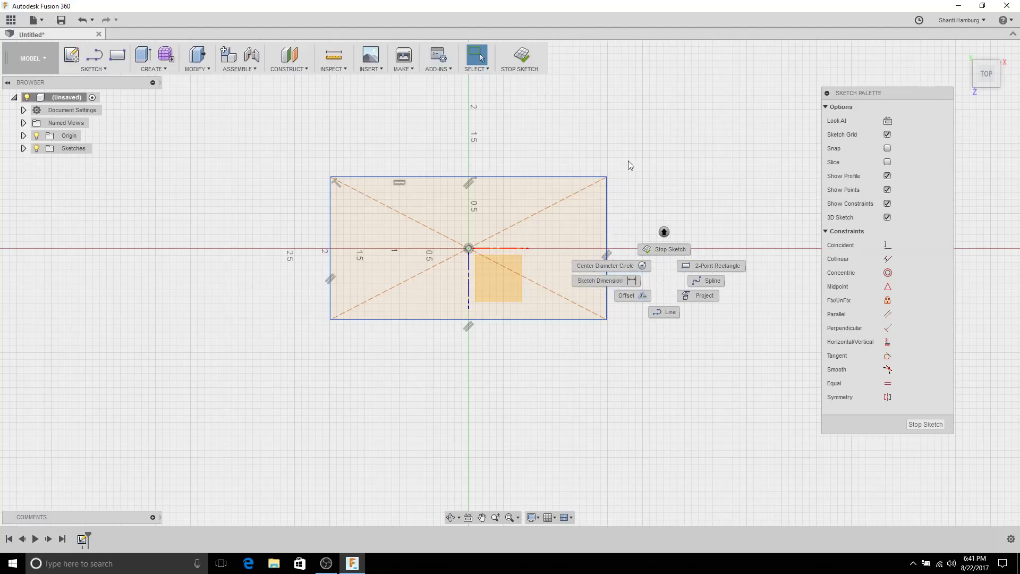
Step: Dimension the rectangle's left edge to 2 in with Sketch Dimension
left_click(644, 142)
right_click(683, 162)
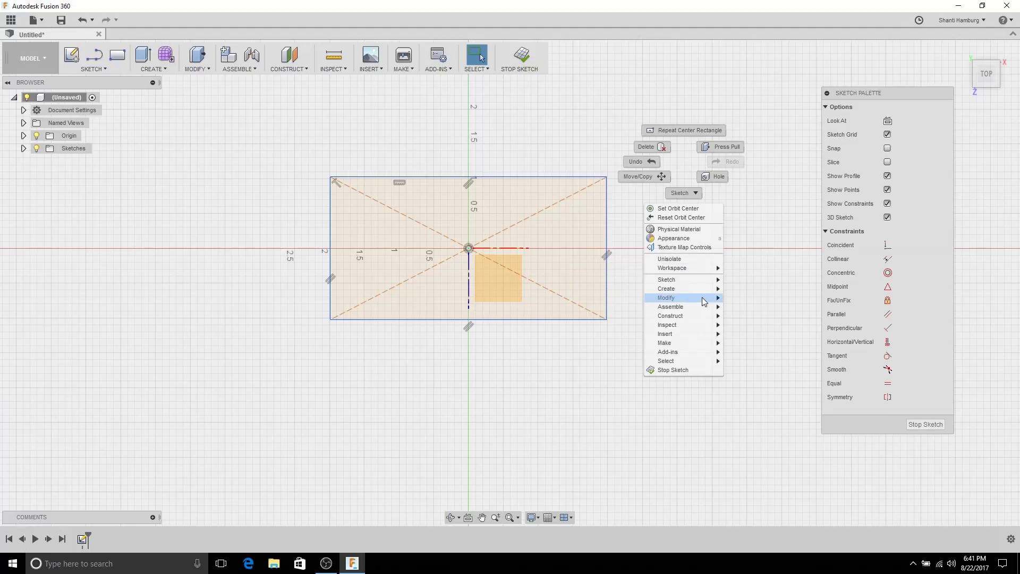
mouse_move(707, 284)
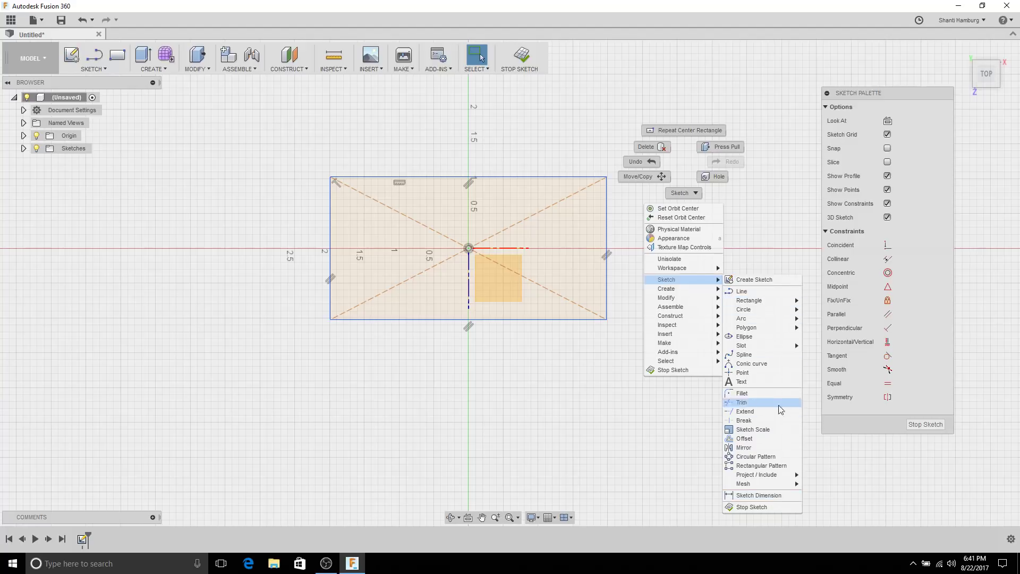
left_click(758, 495)
left_click(97, 73)
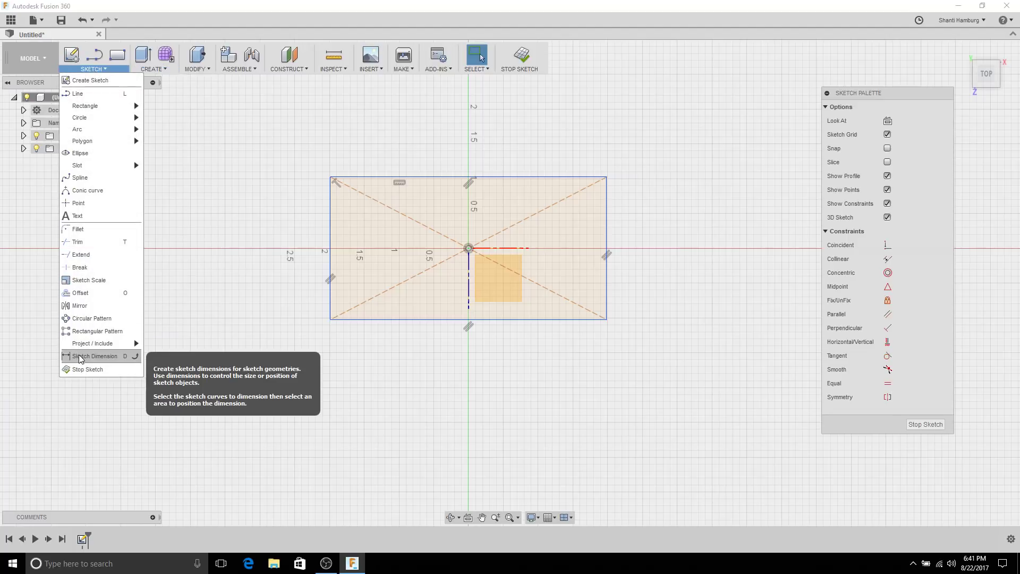
left_click(80, 356)
left_click(332, 227)
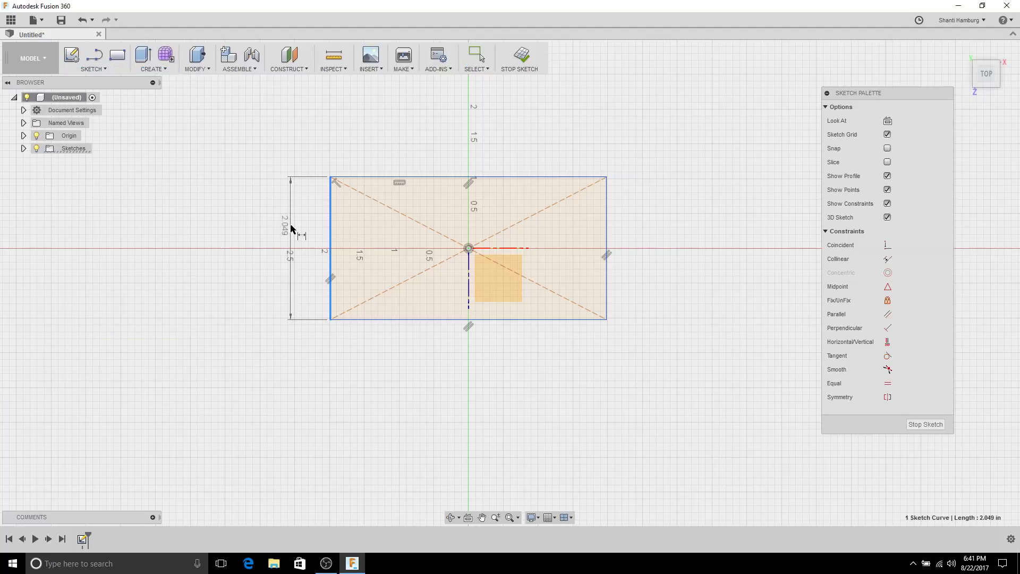
left_click(296, 226)
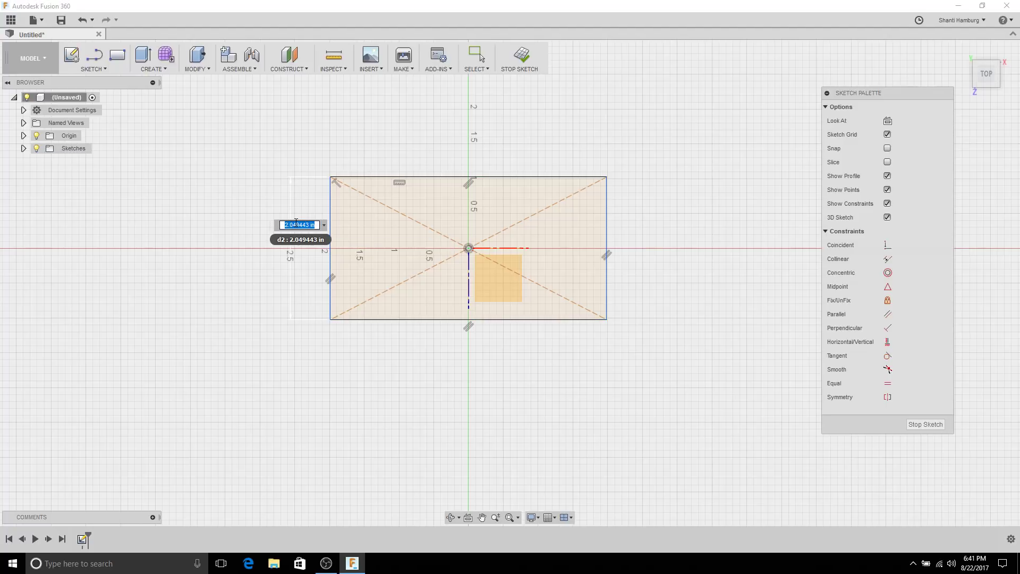
type("2")
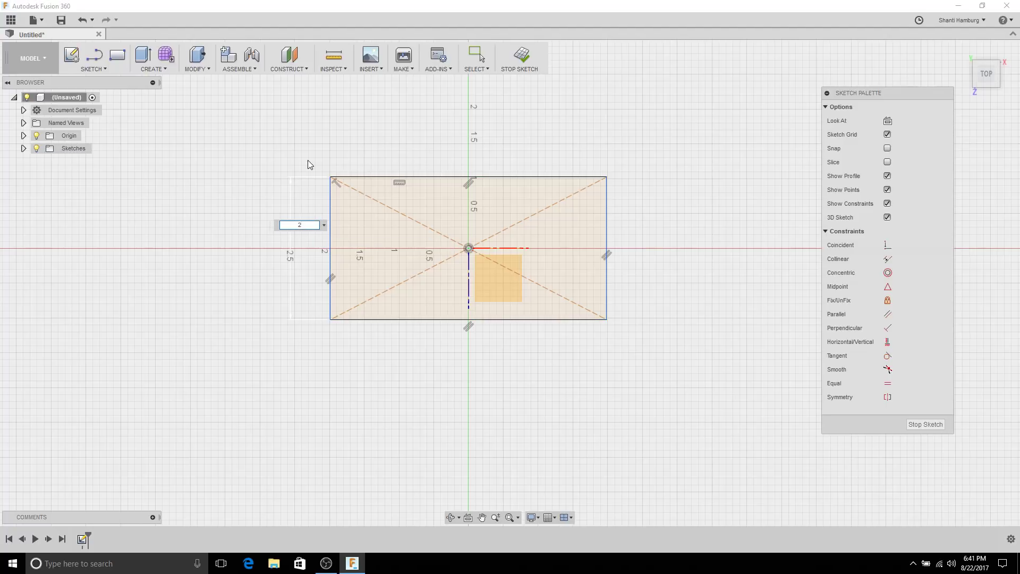
key("Return")
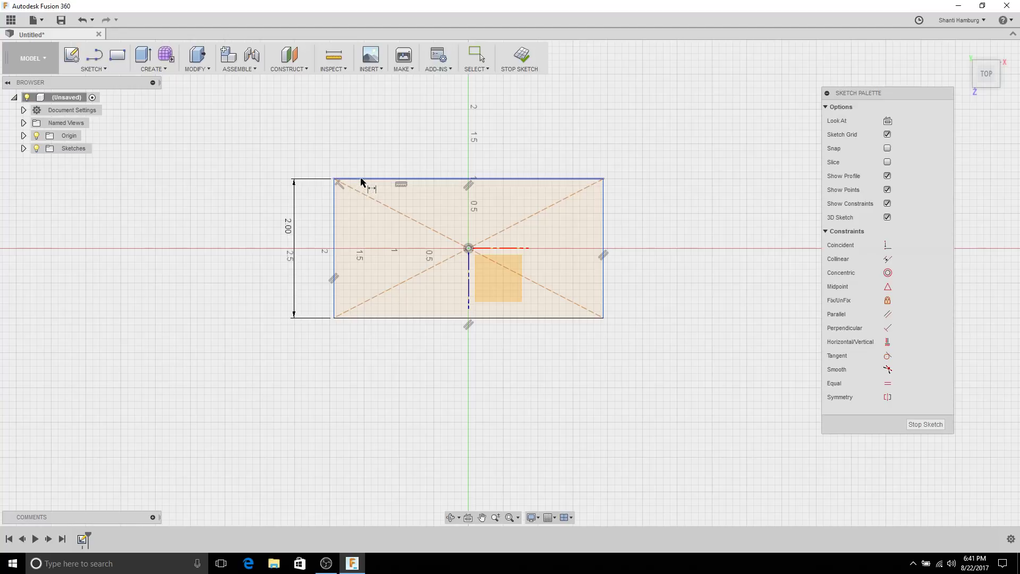
Step: Dimension the top edge to 4 in and orbit to a tilted 3-D view
left_click(360, 179)
left_click(370, 141)
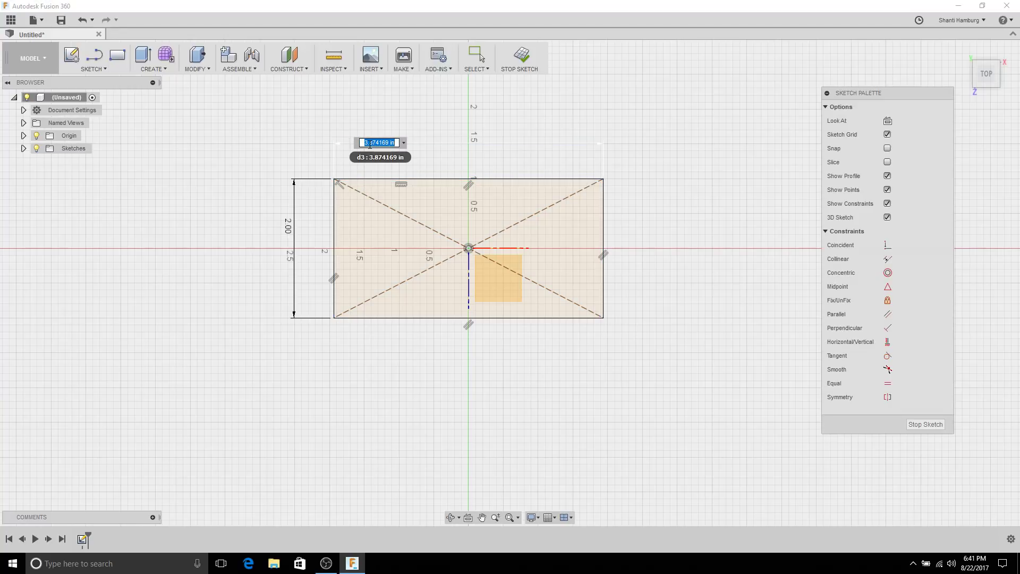
type("4")
key("Return")
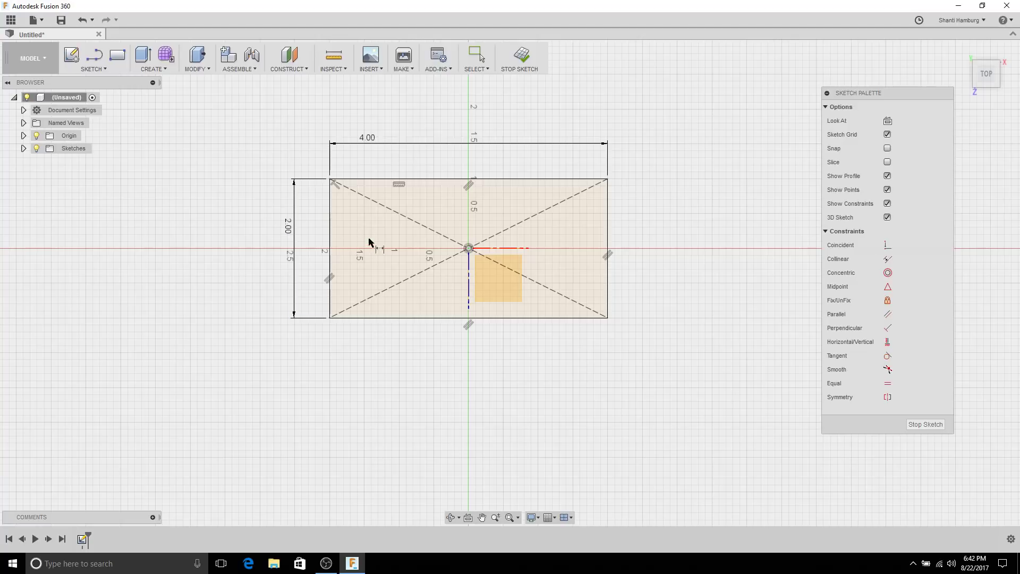
mouse_move(564, 265)
middle_mouse_down("shift")
mouse_move(490, 216)
mouse_move(467, 224)
mouse_move(601, 228)
mouse_move(553, 182)
mouse_move(467, 201)
mouse_move(526, 229)
mouse_move(587, 232)
mouse_move(540, 198)
mouse_move(530, 223)
mouse_move(519, 216)
middle_mouse_up("shift")
mouse_move(473, 172)
middle_mouse_down()
mouse_move(499, 217)
mouse_move(518, 200)
mouse_move(509, 223)
middle_mouse_up()
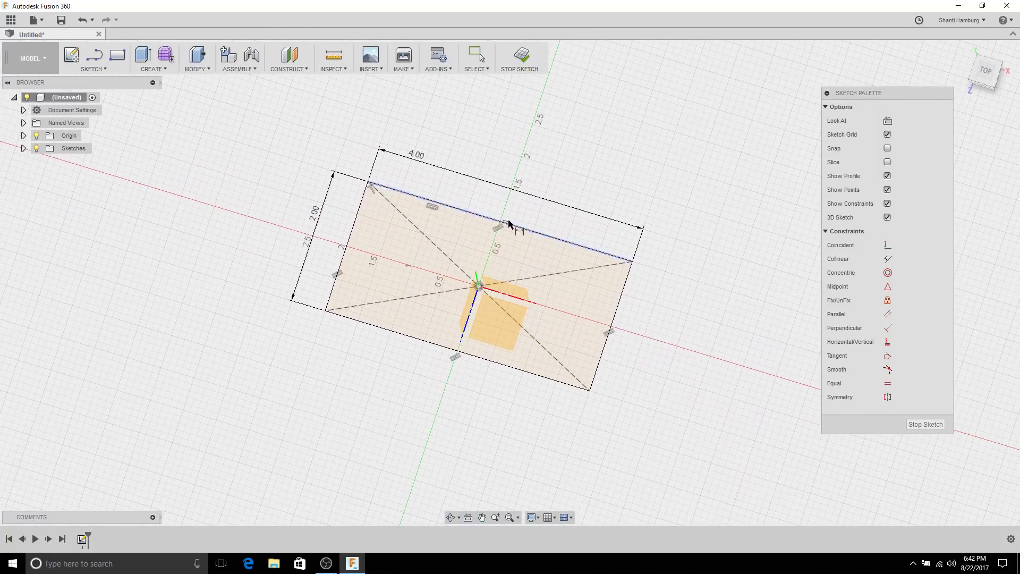
Step: Stop the sketch and rename Sketch1 to 'Reference - Base' in the browser
left_click(921, 428)
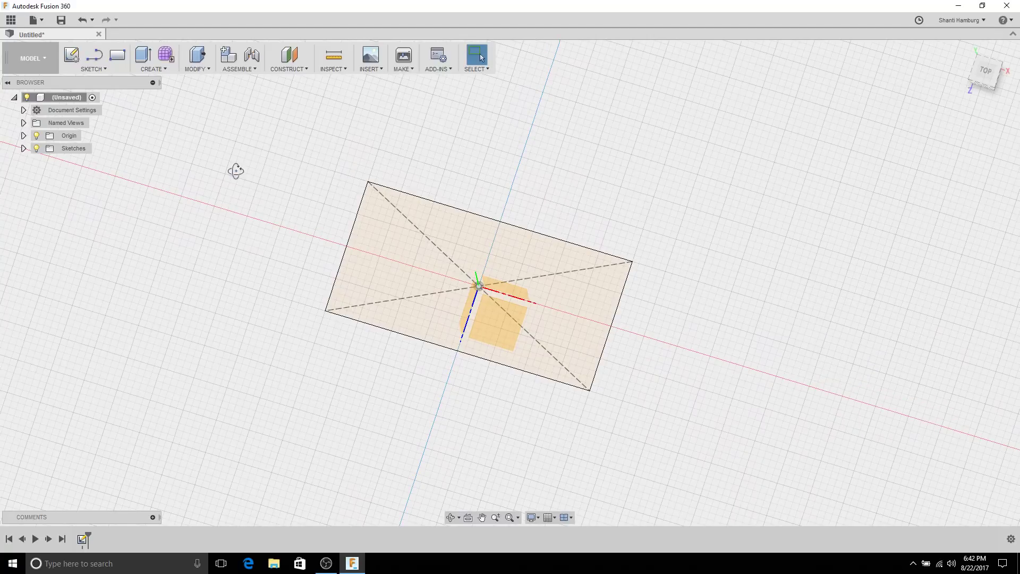
left_click(24, 148)
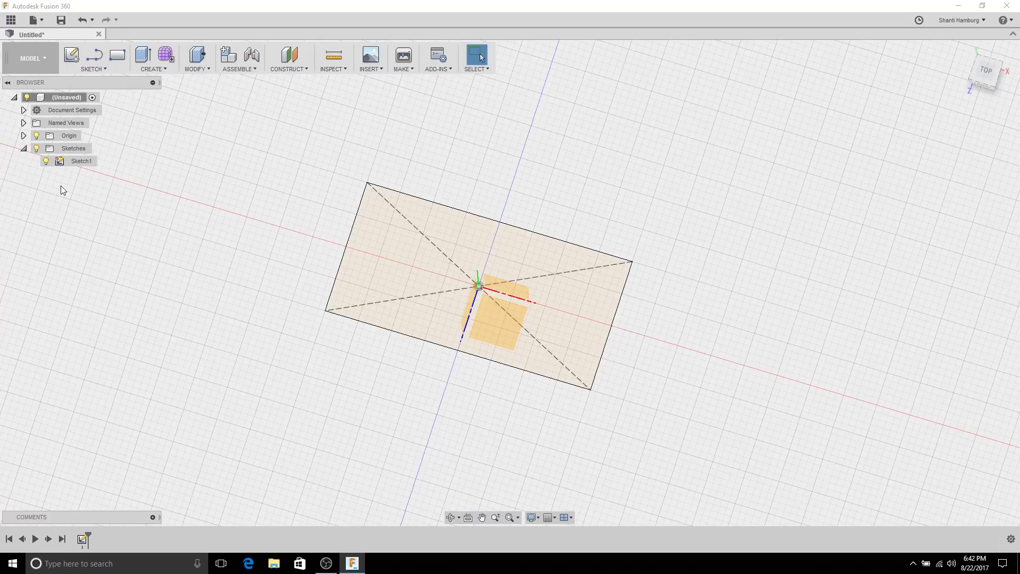
left_click(81, 165)
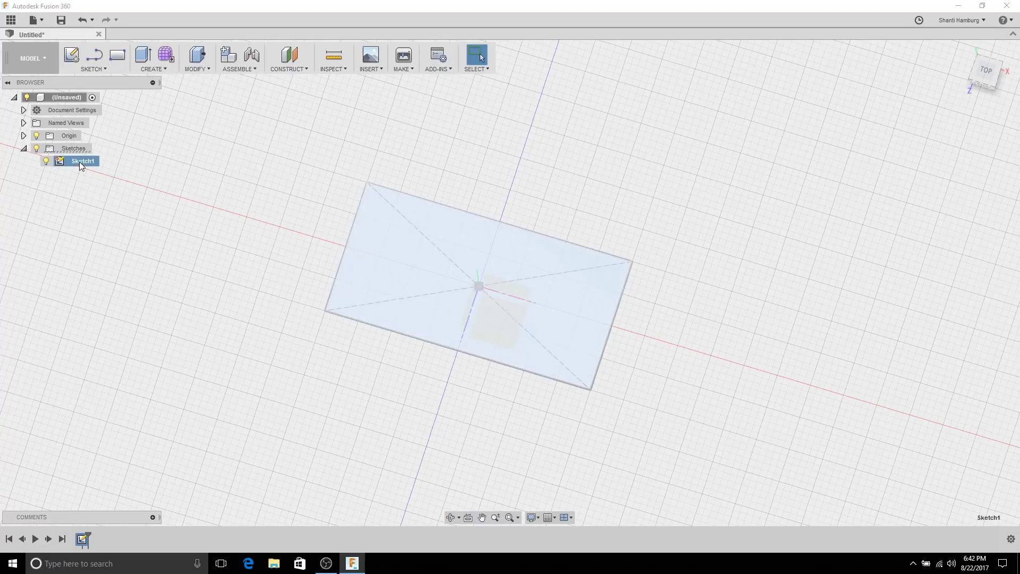
double_click(80, 163)
type("Reference - Base")
left_click(196, 188)
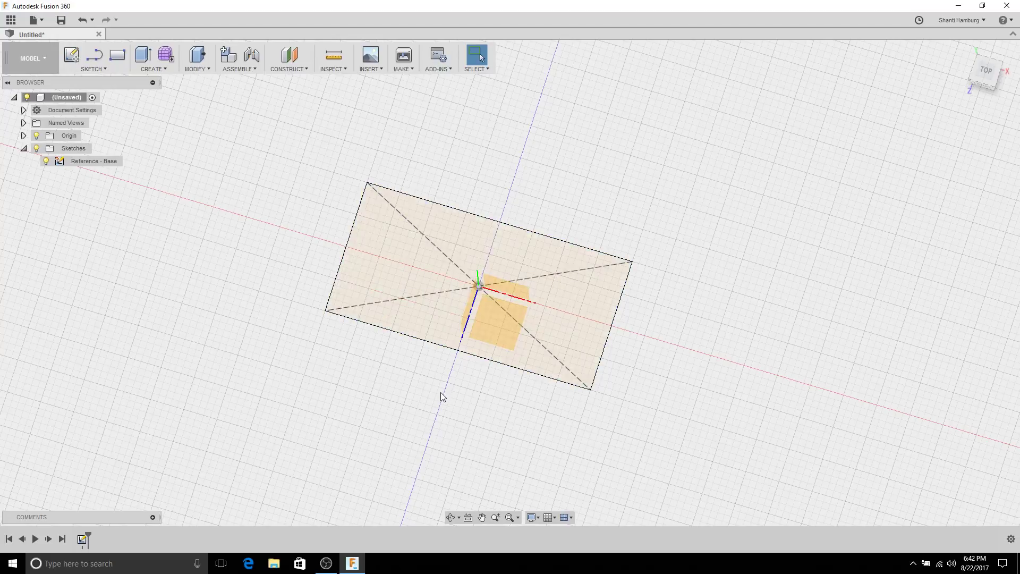
middle_click_drag(416, 404, 403, 382, "shift")
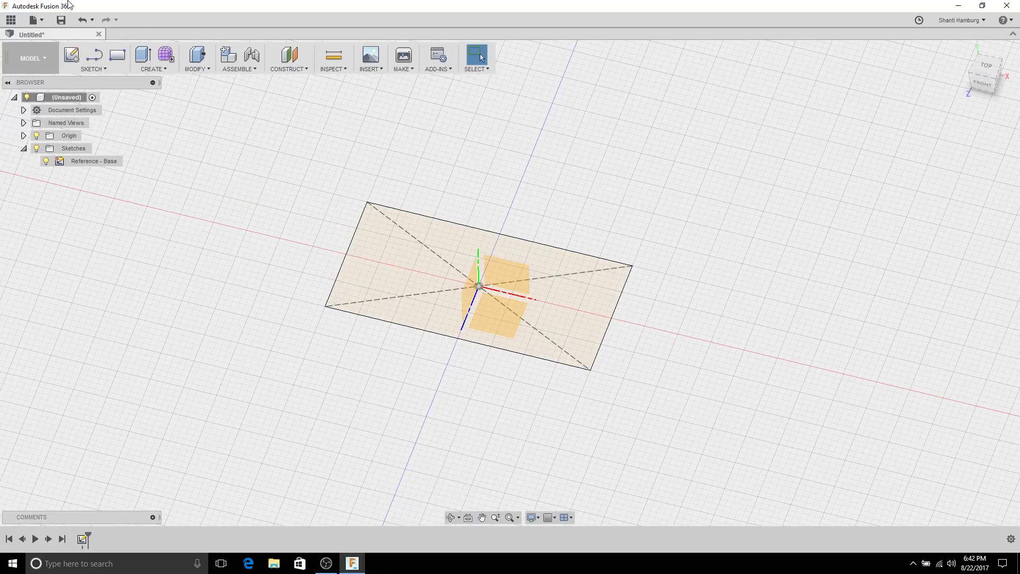
left_click(73, 54)
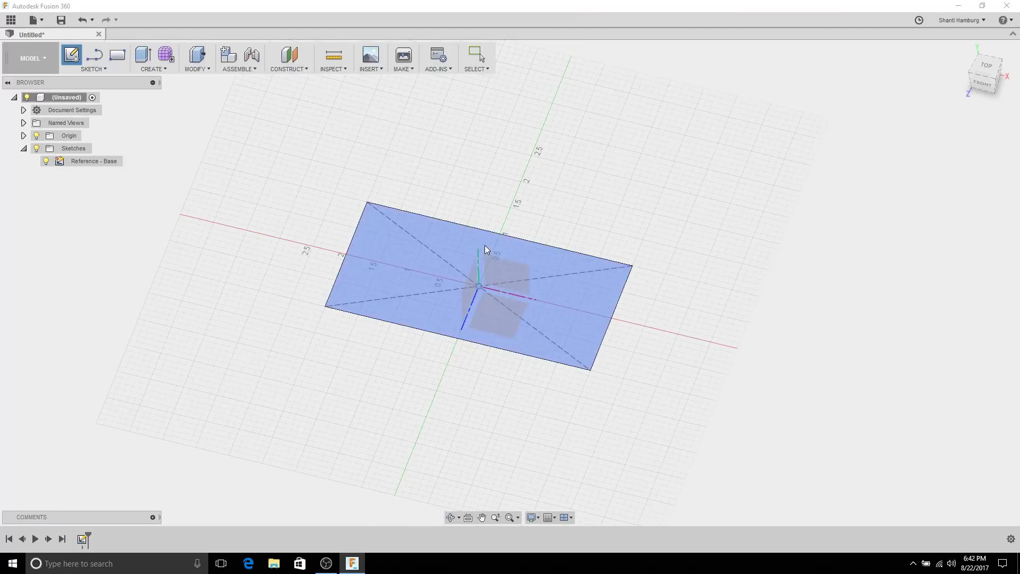
Step: Create Sketch2 on the vertical origin plane and orbit to a 3-D view
left_click(504, 273)
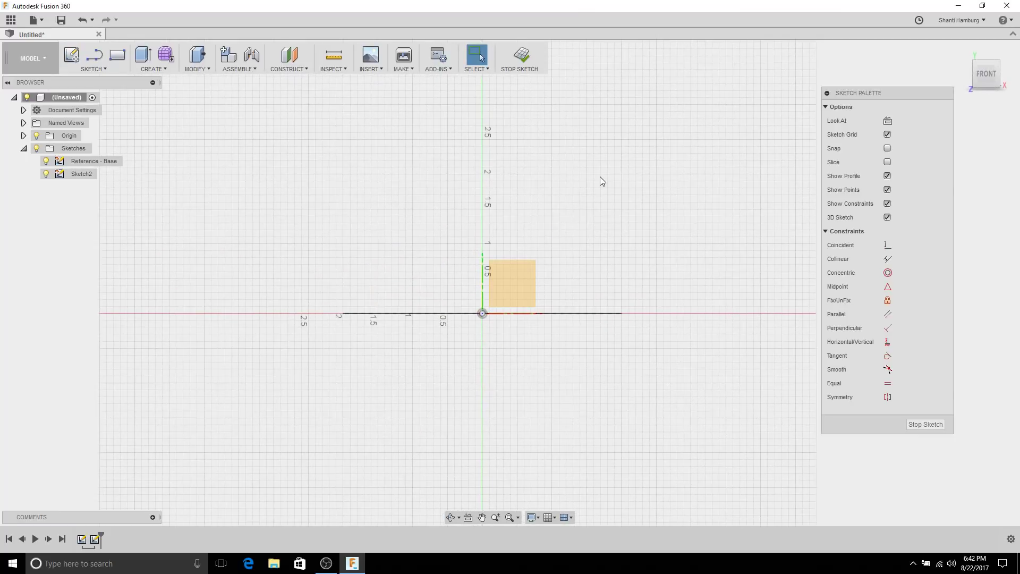
mouse_move(608, 171)
middle_mouse_down("shift")
mouse_move(587, 189)
mouse_move(591, 225)
mouse_move(601, 198)
mouse_move(587, 230)
mouse_move(577, 205)
middle_mouse_up("shift")
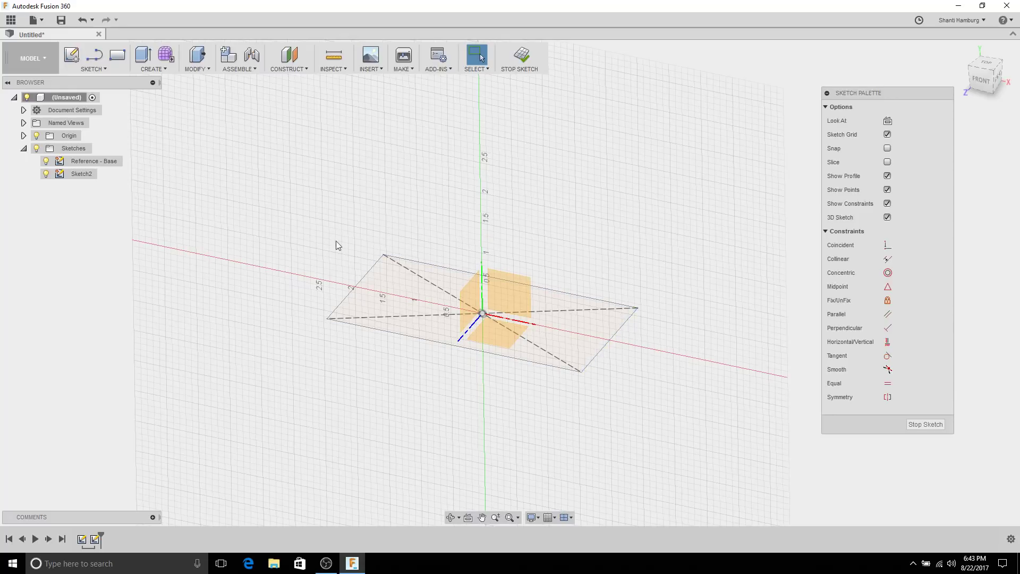
mouse_move(425, 253)
middle_mouse_down("shift")
mouse_move(412, 189)
mouse_move(404, 194)
middle_mouse_up("shift")
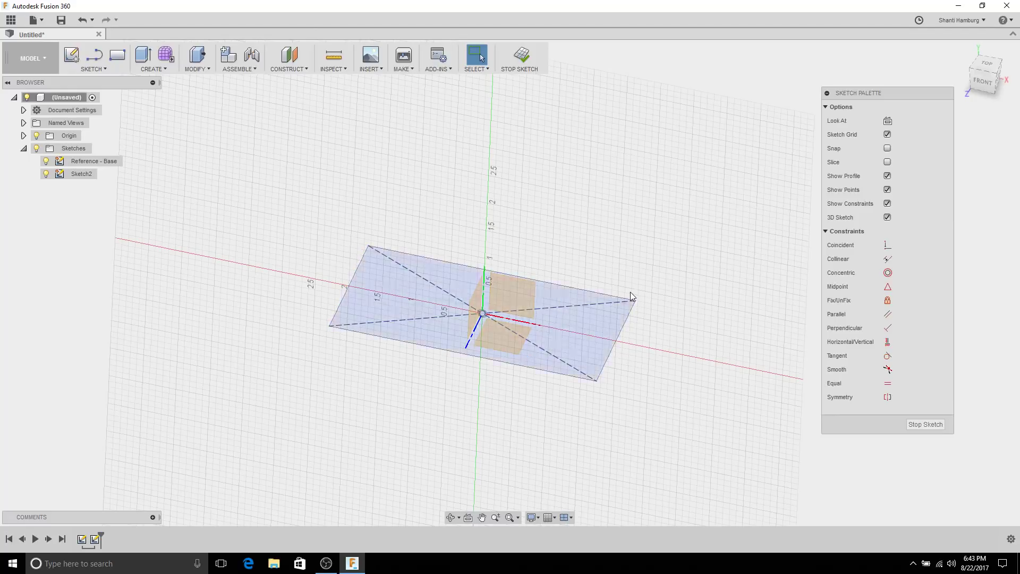
left_click(614, 341)
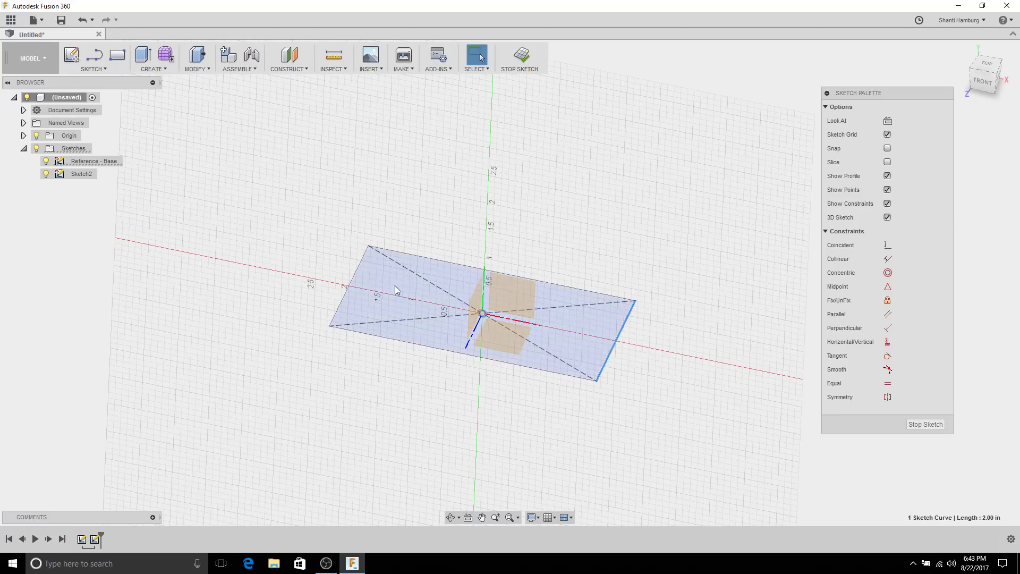
left_click(351, 287)
left_click(311, 246)
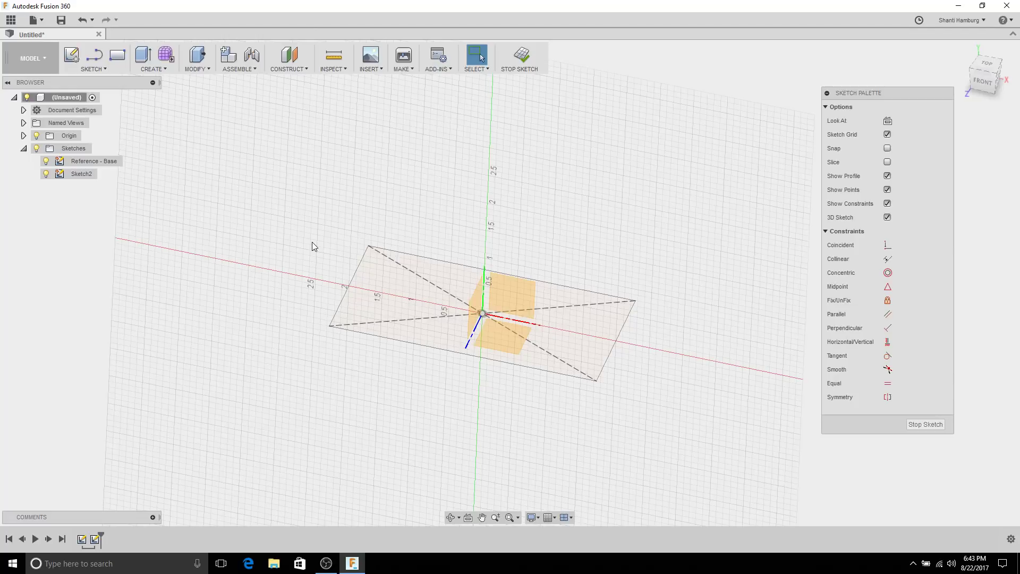
Step: Include the base rectangle's left and right edges in Sketch2 as 3D geometry
left_click(104, 69)
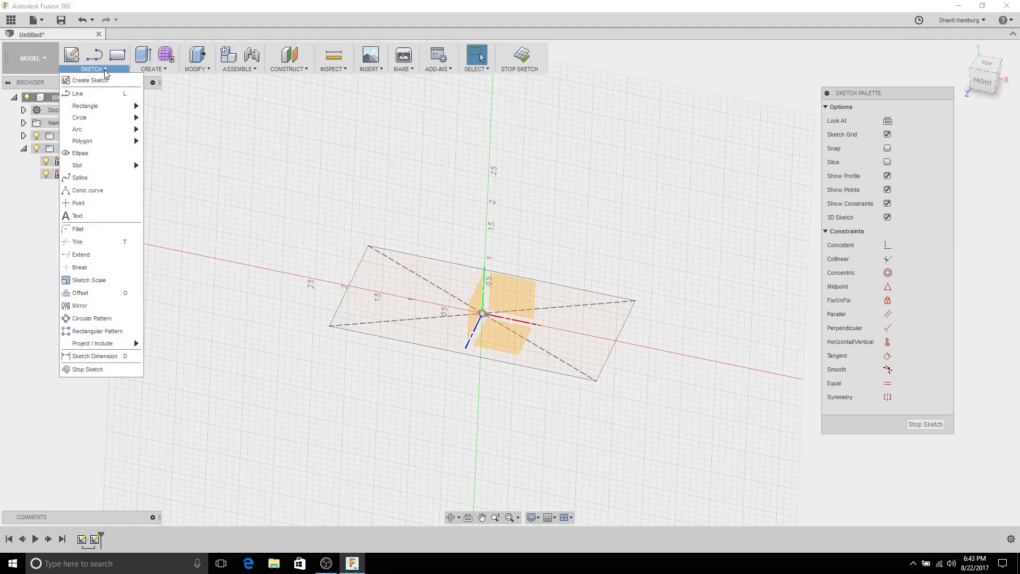
mouse_move(91, 346)
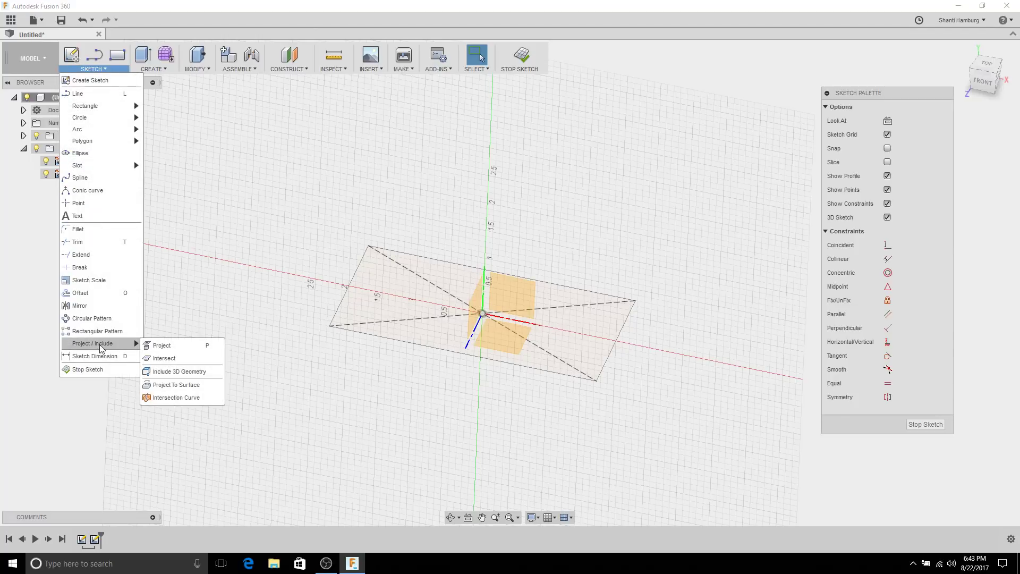
left_click(175, 372)
left_click(344, 295)
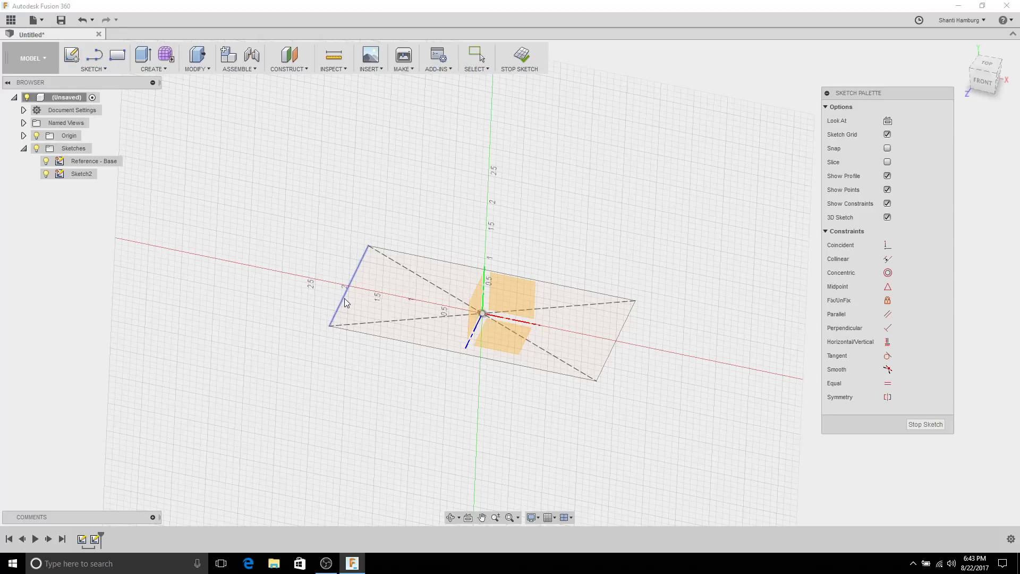
left_click(606, 360)
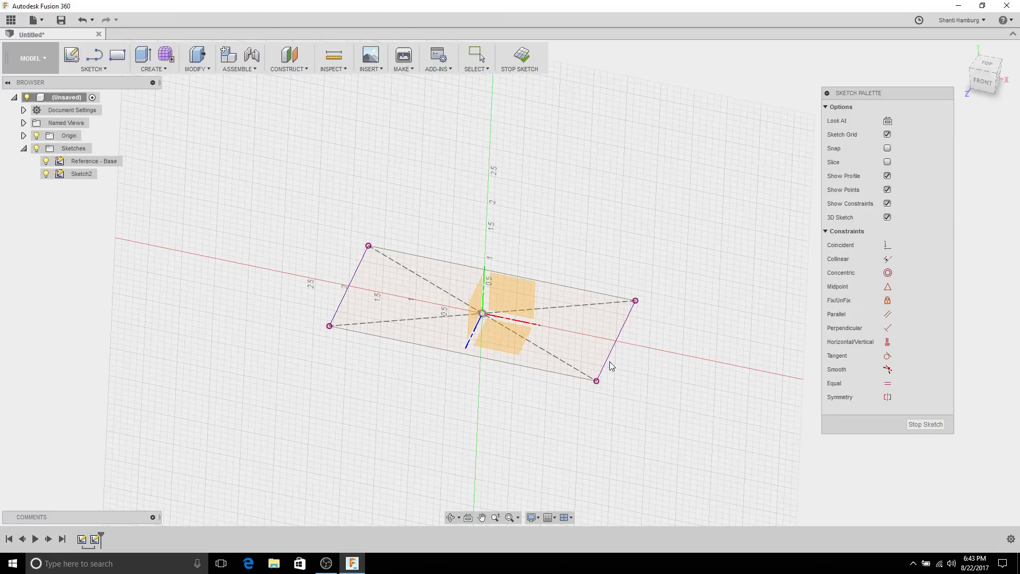
mouse_move(664, 386)
middle_mouse_down("shift")
mouse_move(661, 365)
mouse_move(628, 335)
mouse_move(601, 336)
mouse_move(660, 364)
mouse_move(667, 381)
middle_mouse_up("shift")
middle_click_drag(246, 168, 237, 158, "shift")
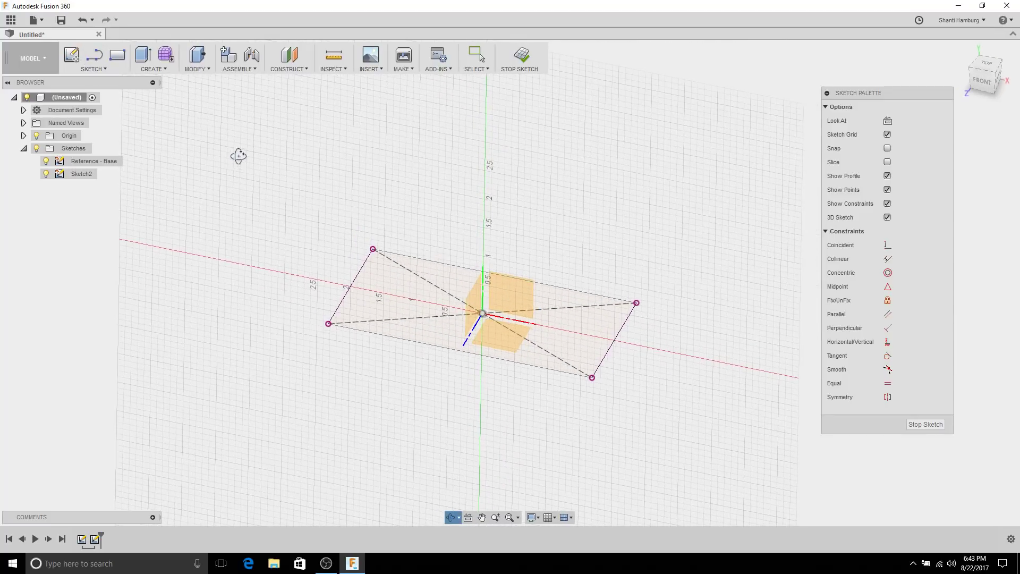
Step: Draw three connected lines rising from the left-edge midpoint, across the top, down to the right-edge midpoint
left_click(95, 55)
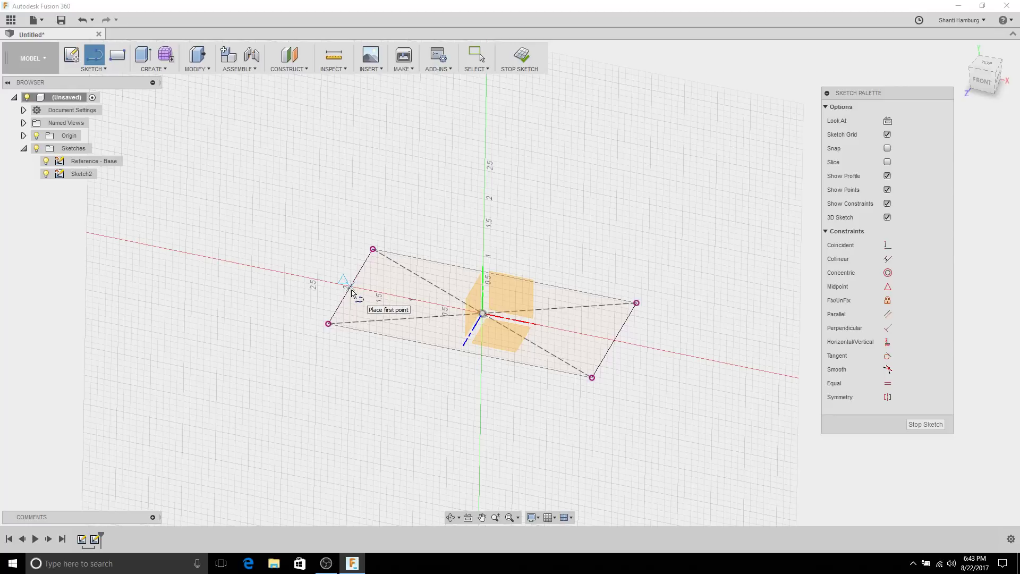
key("F4")
left_click_drag(291, 253, 314, 239)
key("l")
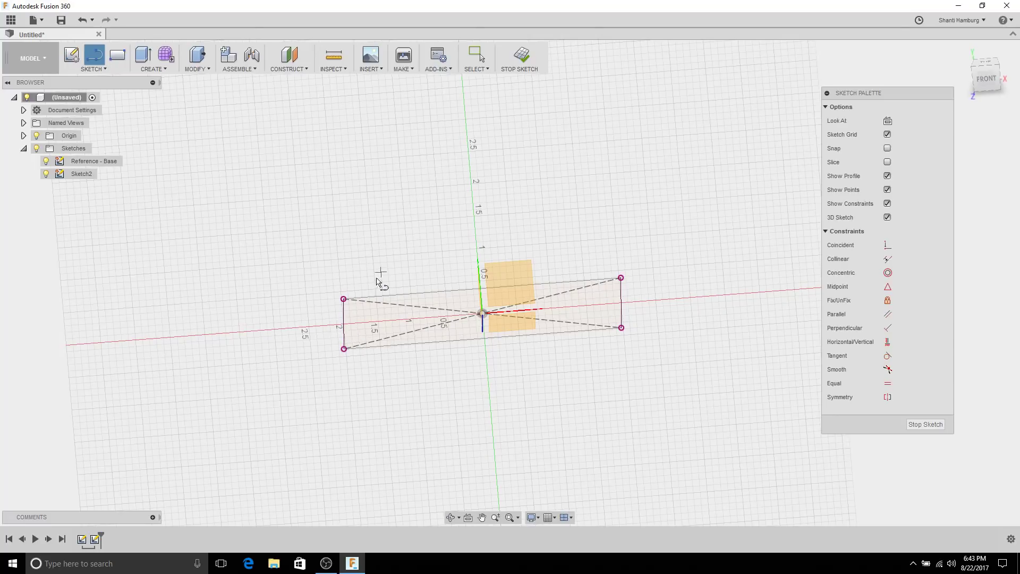
middle_click_drag(378, 281, 354, 296, "shift")
left_click(353, 296)
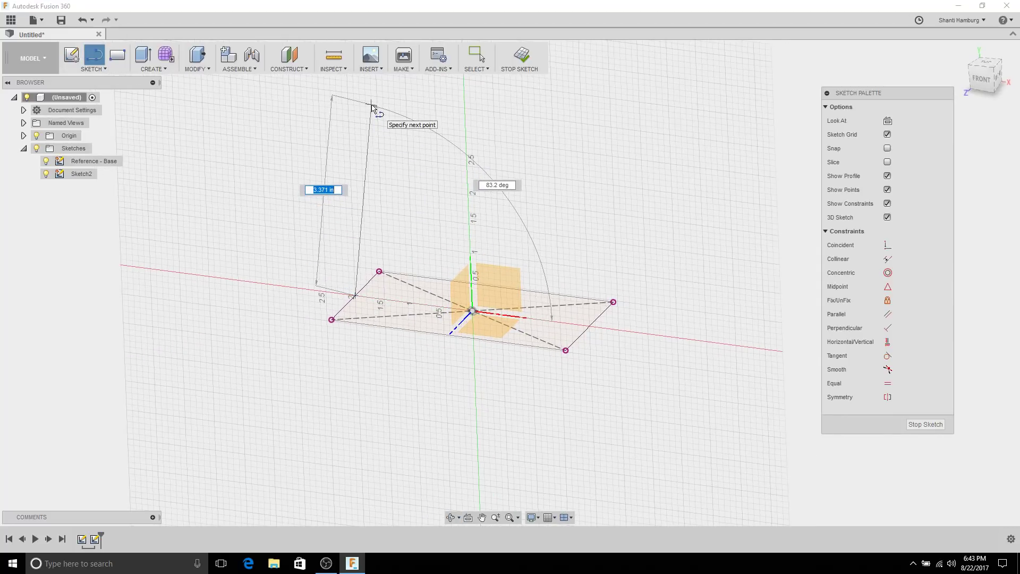
left_click(371, 105)
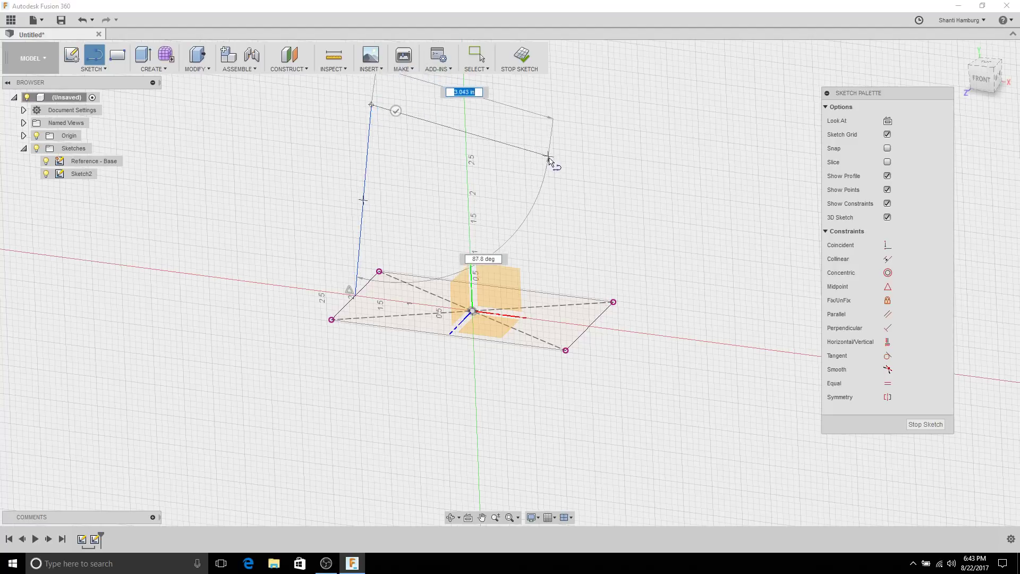
left_click(561, 159)
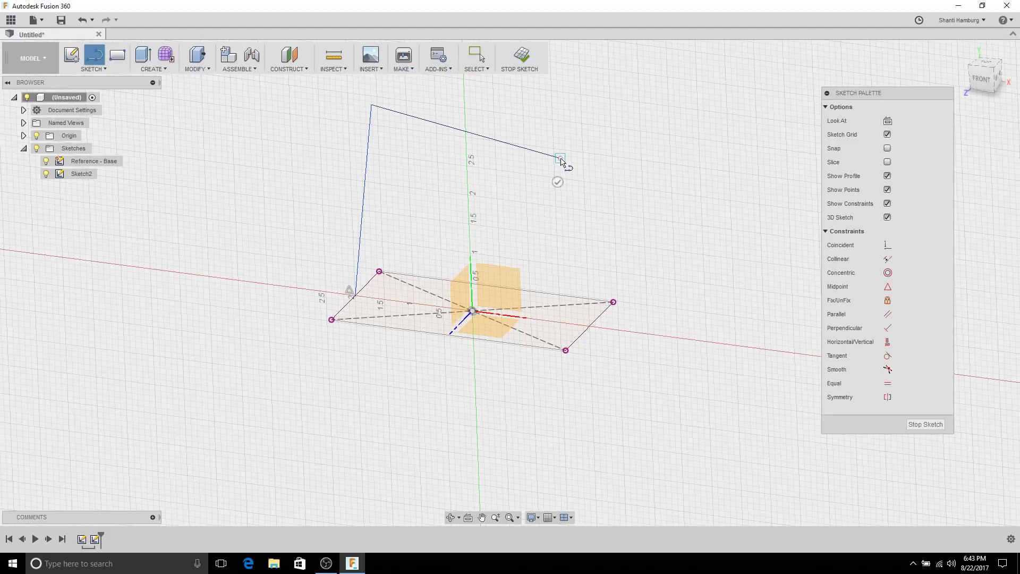
left_click(589, 325)
key("Escape")
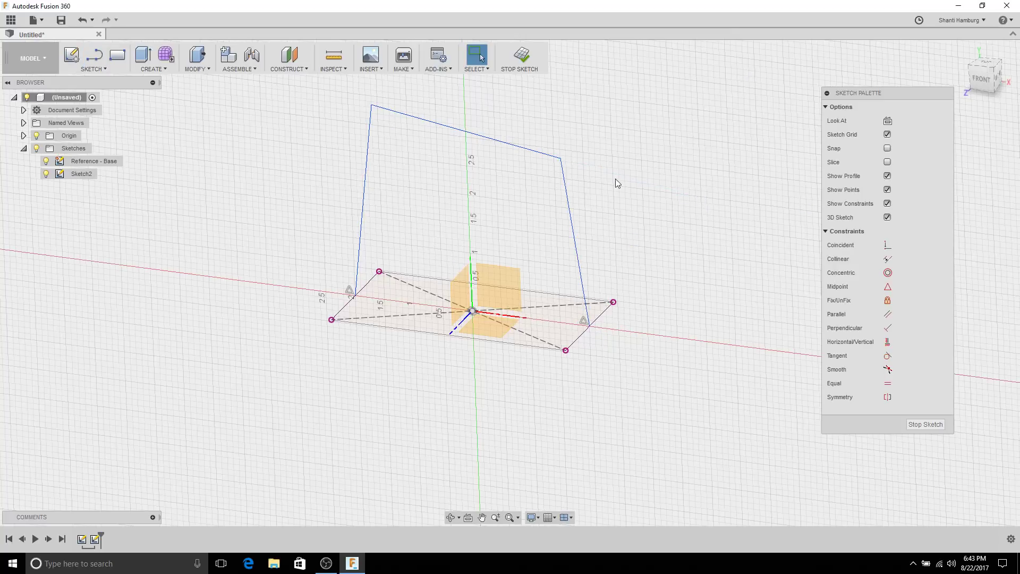
mouse_move(616, 183)
middle_mouse_down("shift")
mouse_move(645, 175)
mouse_move(595, 170)
mouse_move(612, 148)
mouse_move(631, 198)
mouse_move(598, 237)
middle_mouse_up("shift")
left_click(580, 235)
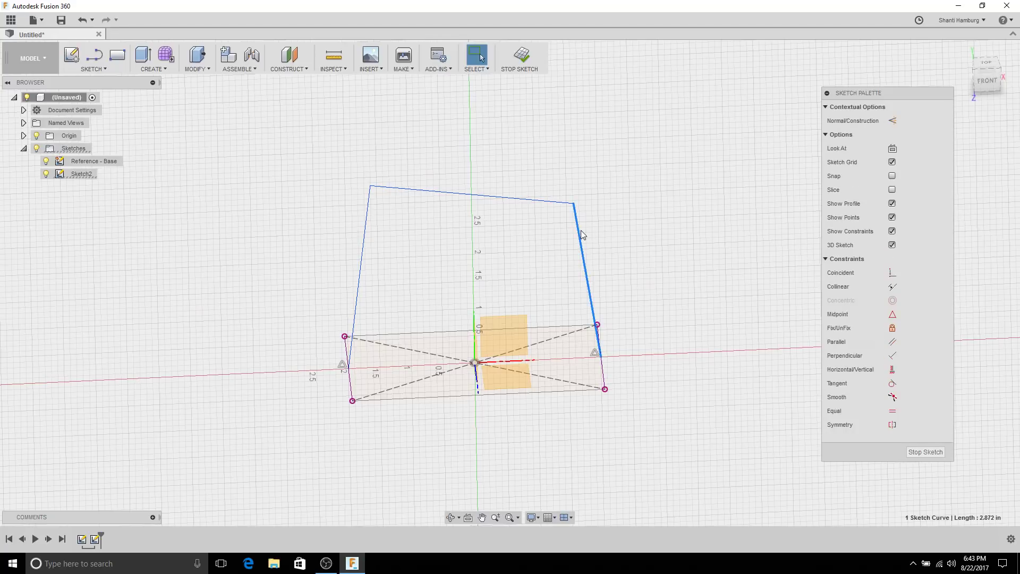
Step: Apply a Vertical constraint to Sketch2's right outline line and orbit to a near-front view
left_click(630, 252)
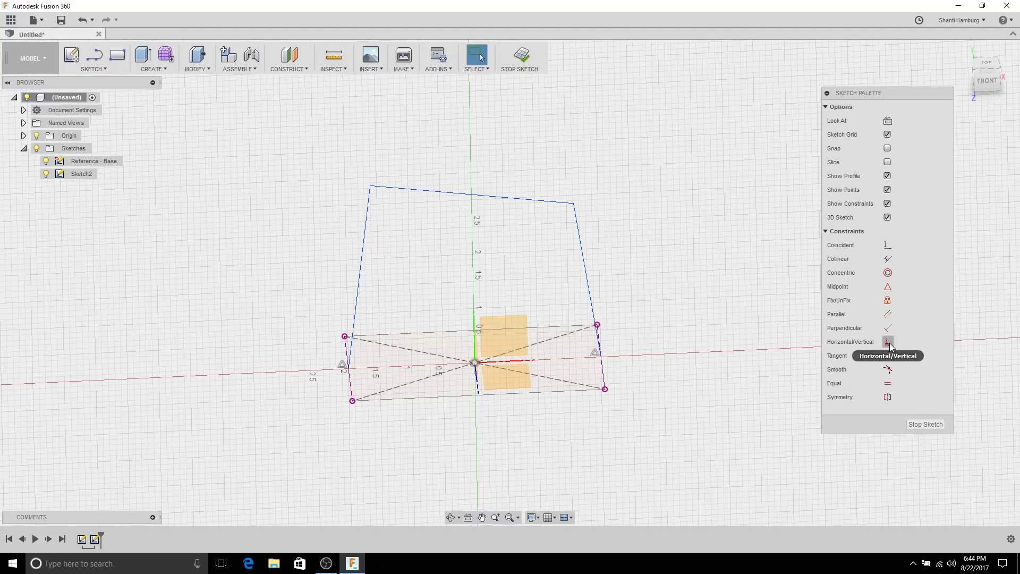
left_click(888, 341)
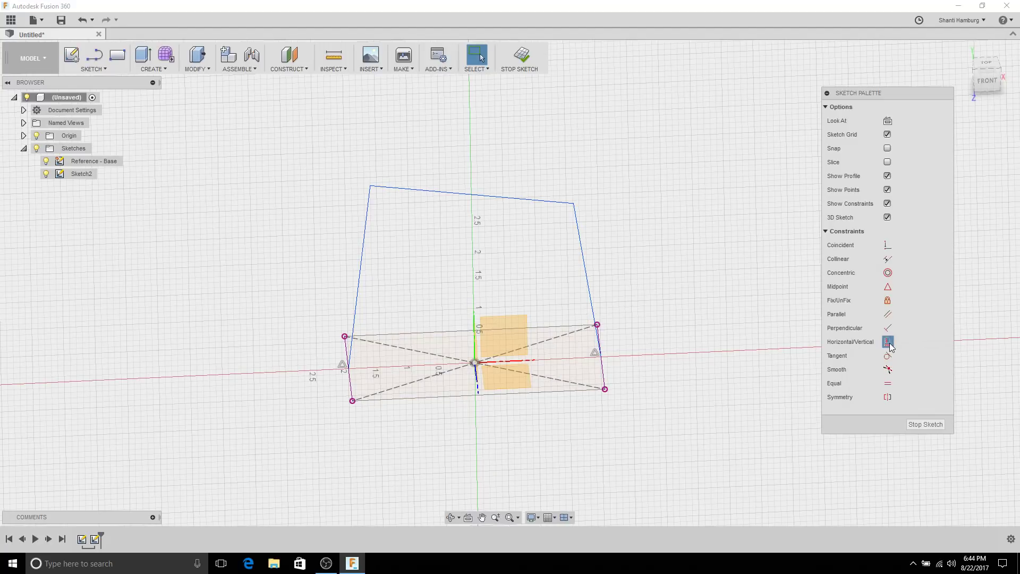
left_click(579, 246)
mouse_move(658, 225)
middle_mouse_down("shift")
mouse_move(598, 195)
mouse_move(686, 227)
mouse_move(649, 212)
mouse_move(668, 249)
middle_mouse_up("shift")
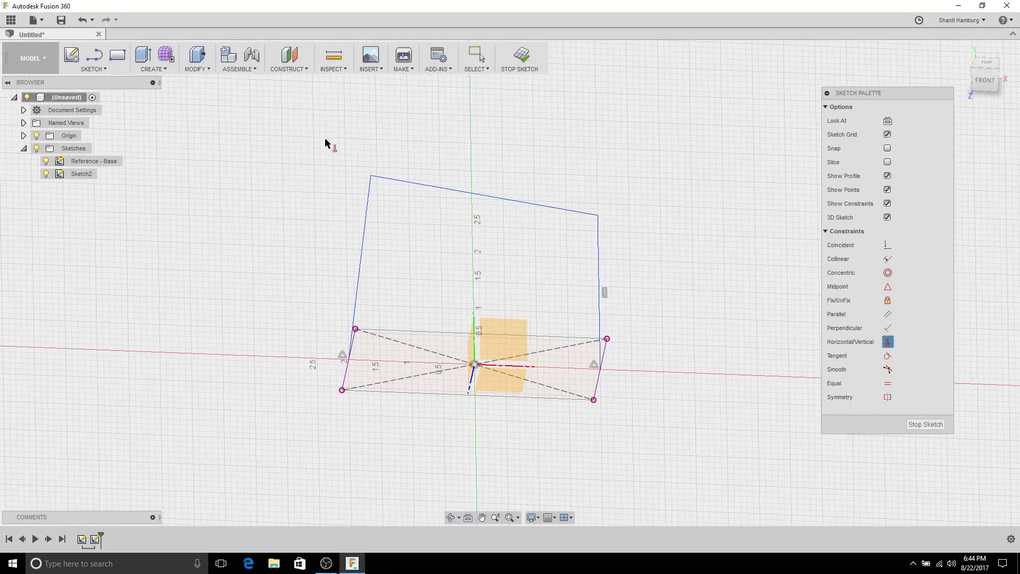
key("Escape")
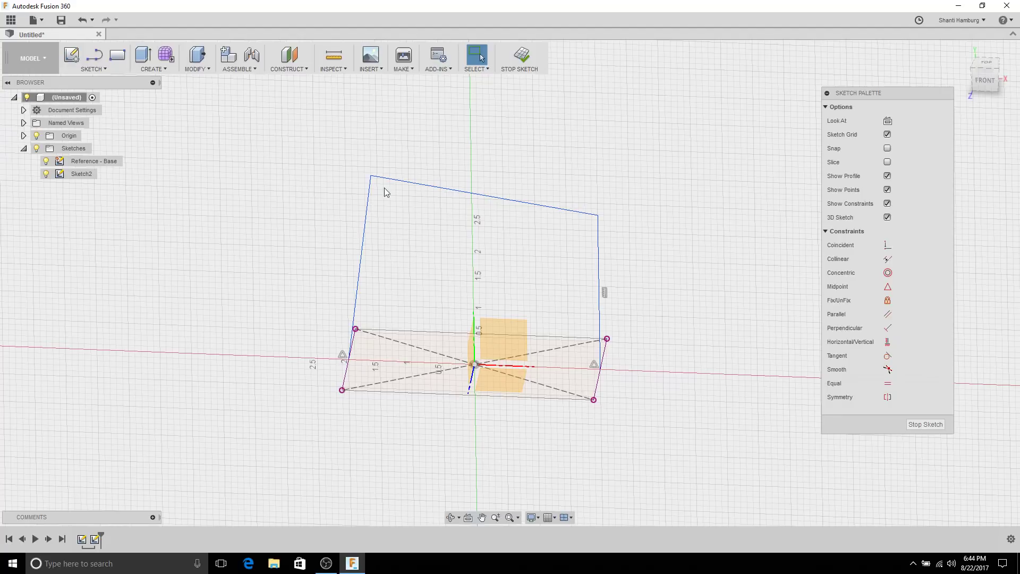
mouse_move(385, 188)
middle_mouse_down("shift")
mouse_move(416, 218)
mouse_move(455, 212)
middle_mouse_up("shift")
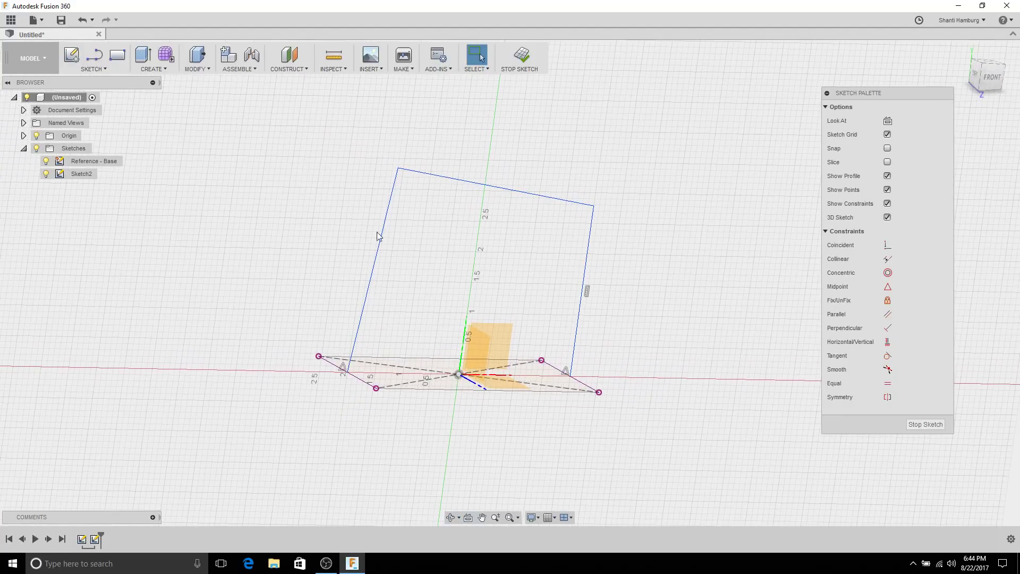
middle_click_drag(398, 171, 414, 188, "shift")
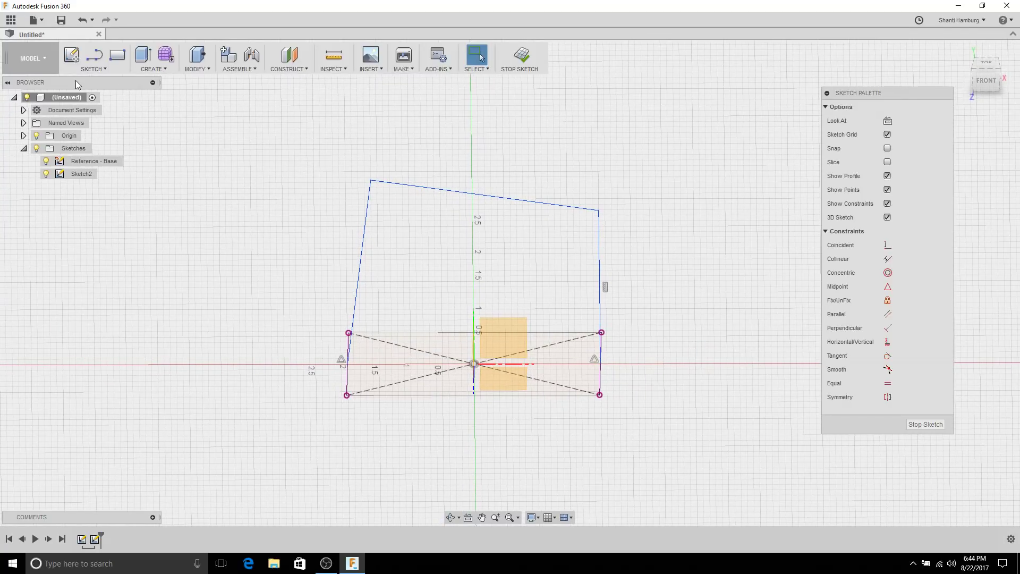
left_click(89, 69)
Step: Add a 4 in vertical dimension from the left base point to the outline's top-left corner
left_click(91, 356)
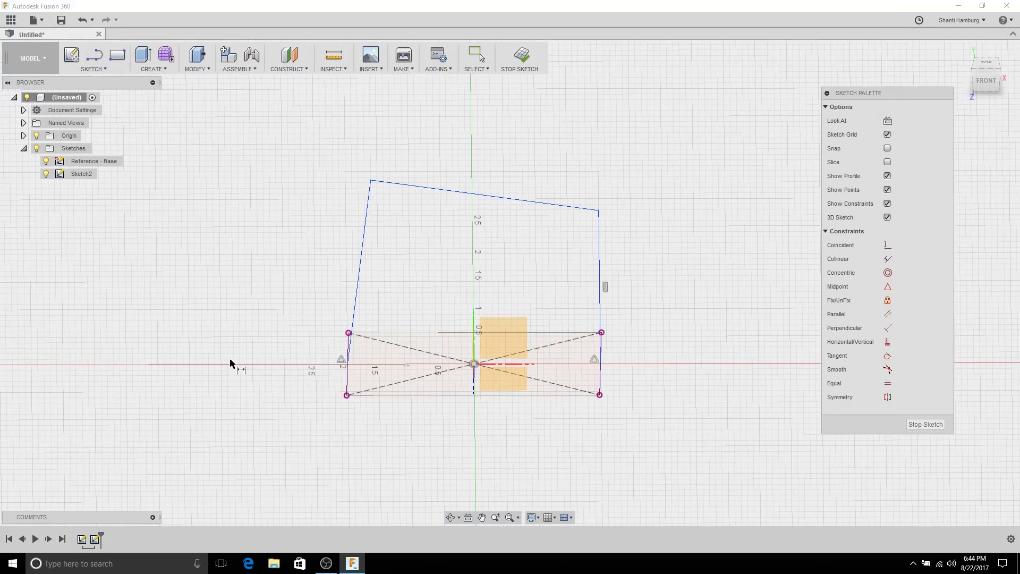
left_click(348, 364)
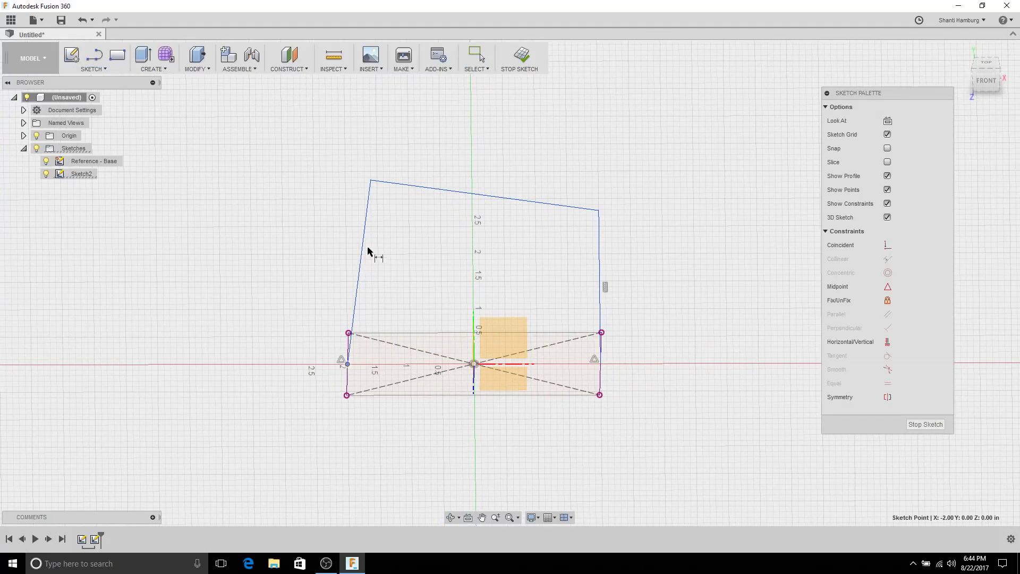
left_click(371, 181)
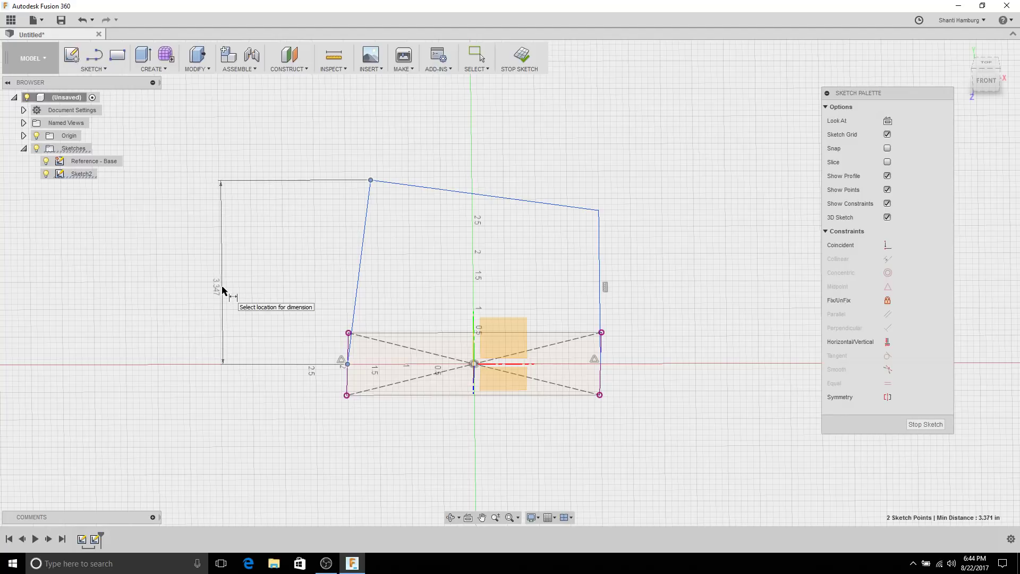
mouse_move(222, 290)
middle_mouse_down("shift")
mouse_move(211, 264)
mouse_move(223, 296)
middle_mouse_up("shift")
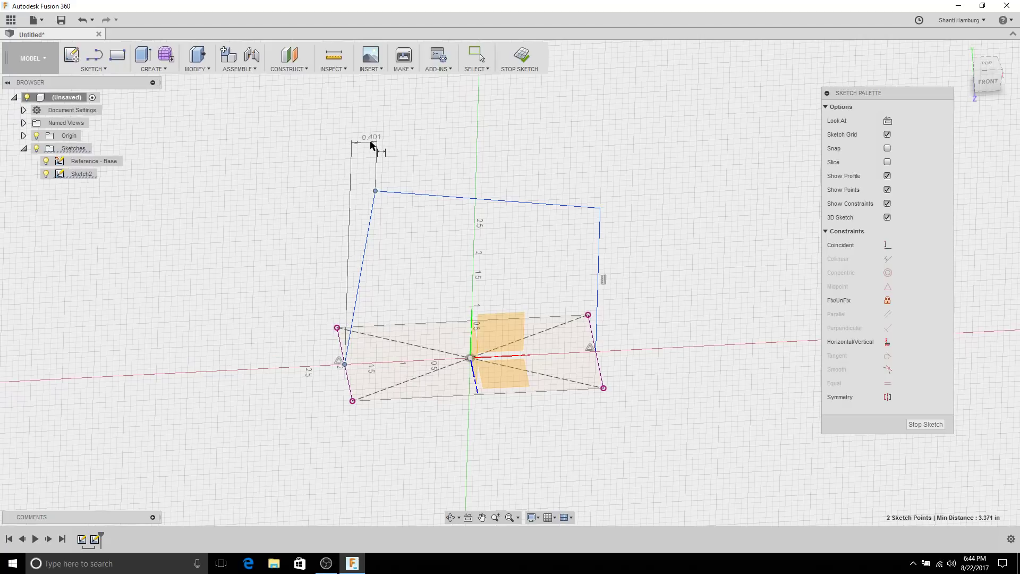
left_click(242, 275)
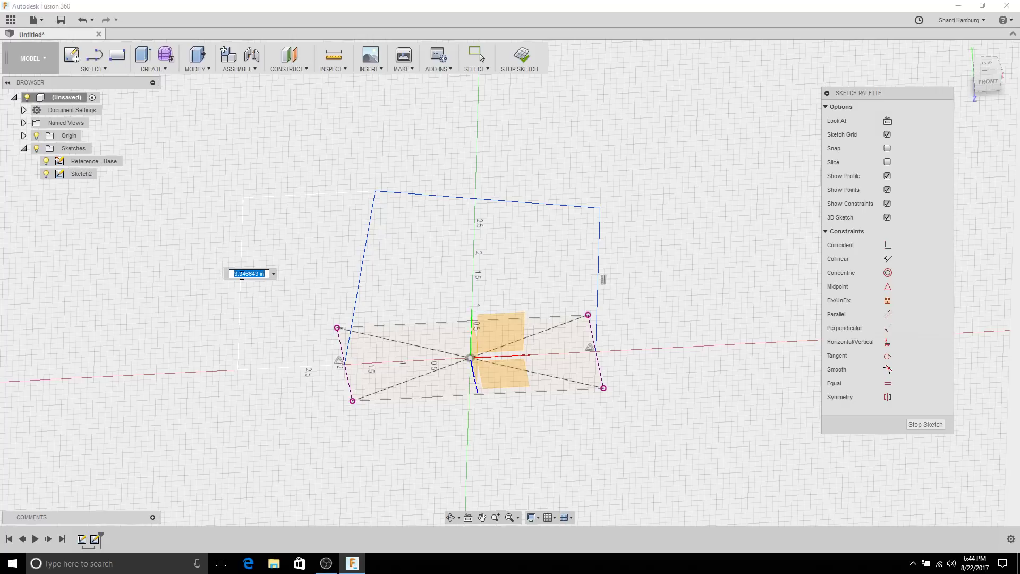
key("Return")
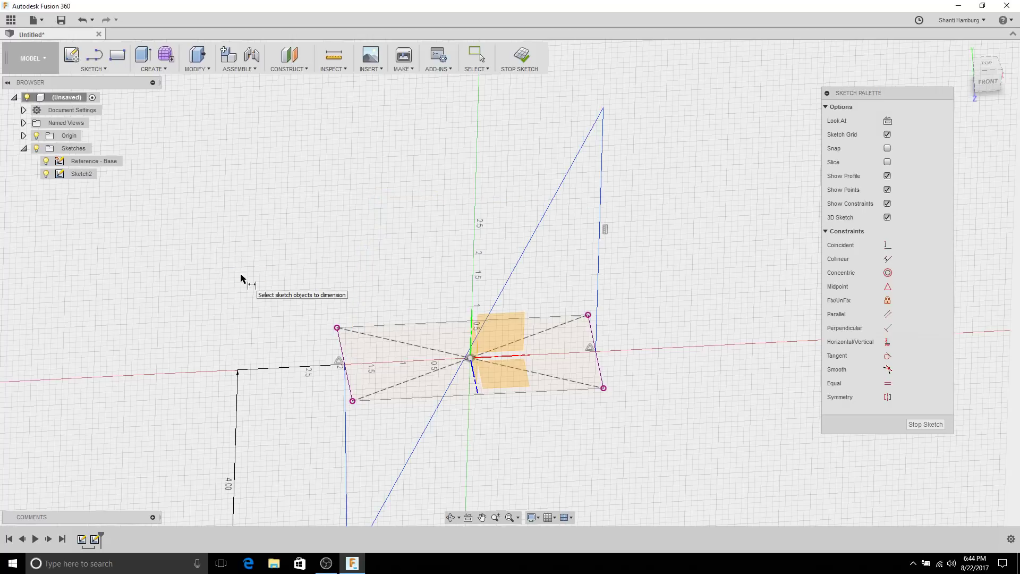
key("Escape")
key("ctrl+z")
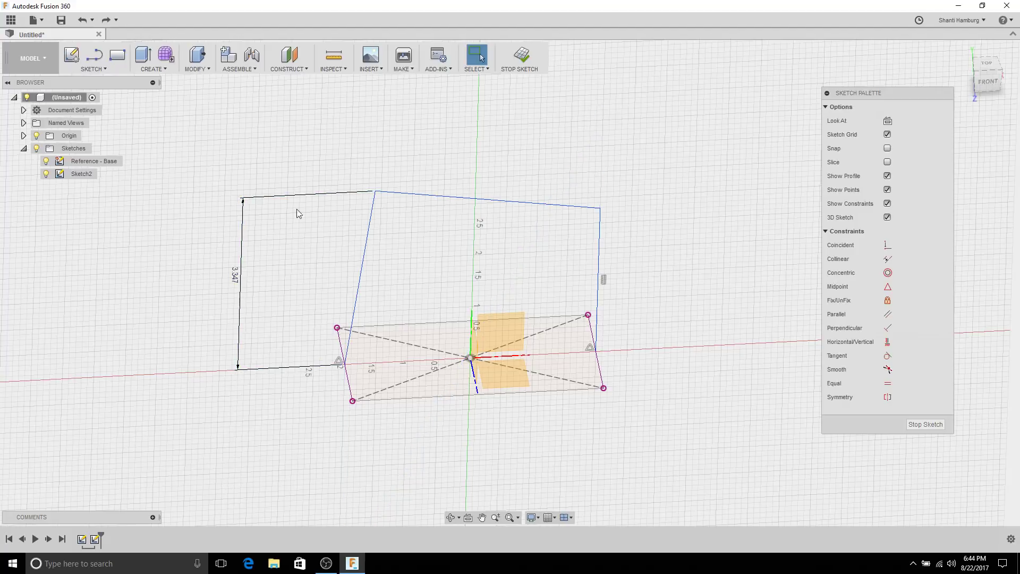
double_click(234, 275)
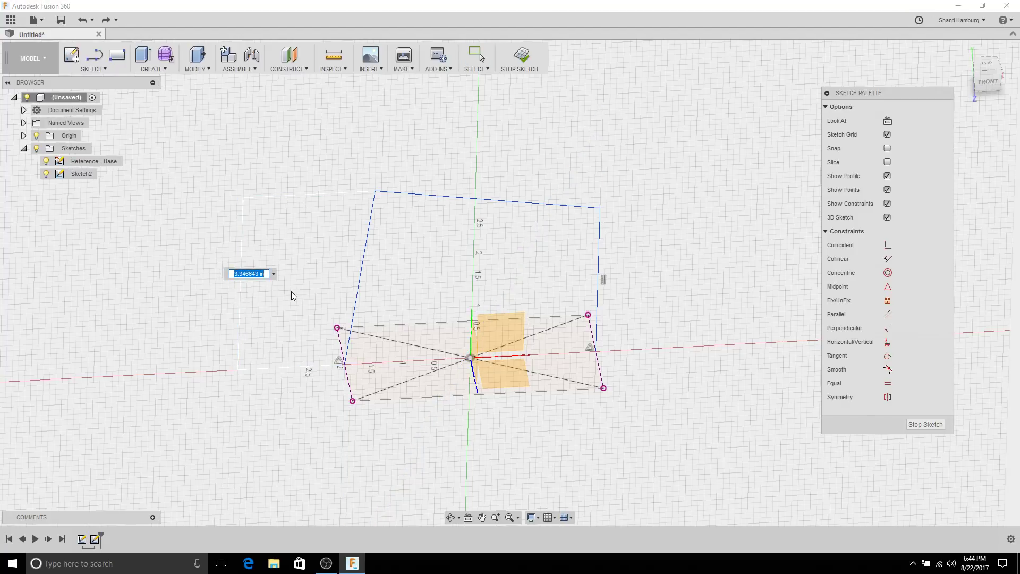
type("4")
key("Return")
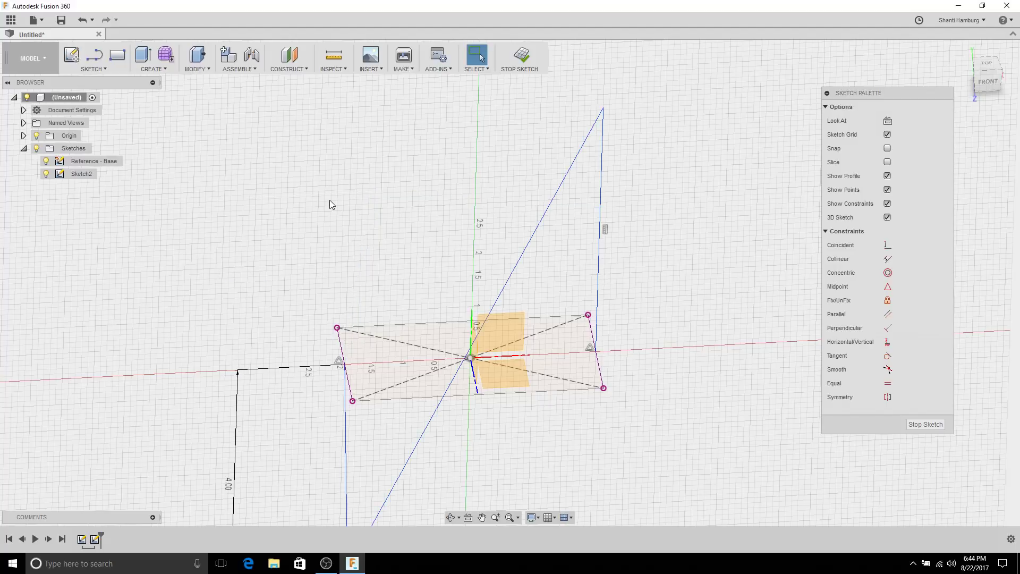
Step: Try dragging a base corner point, undo the move, and orbit so the vertical axis stands upright
scroll(324, 240, "down", 3)
left_click_drag(338, 447, 426, 183)
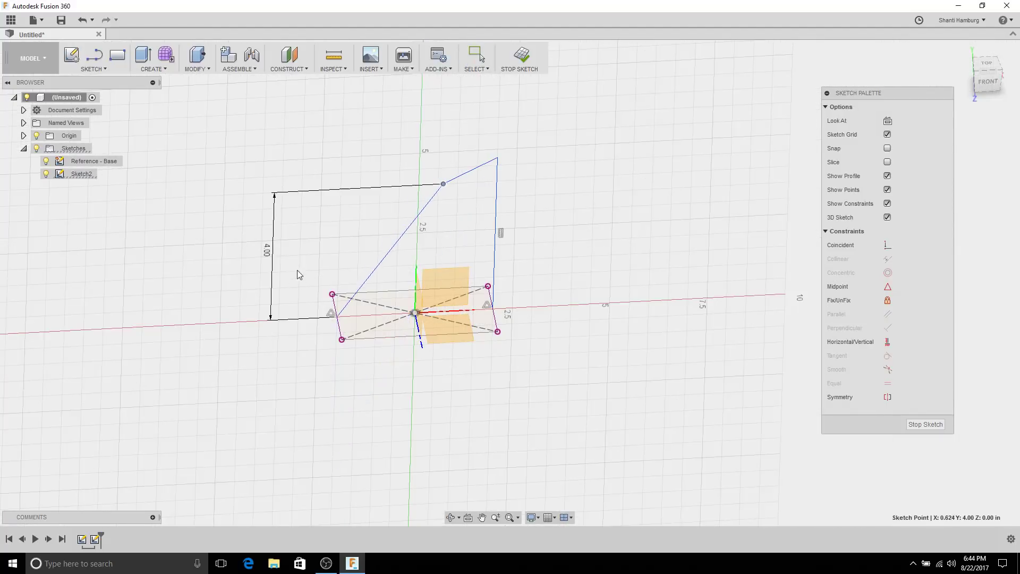
key("Escape")
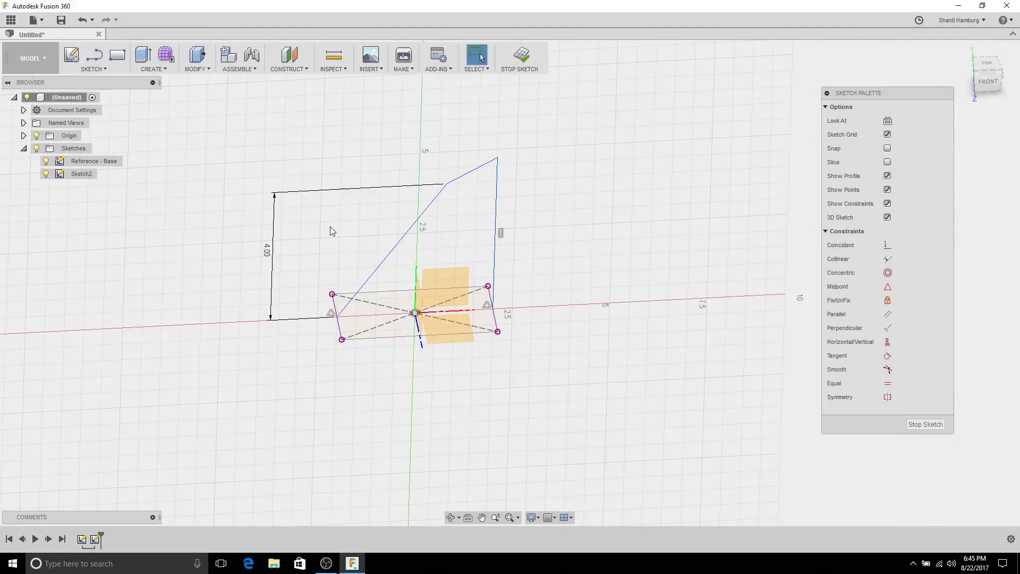
mouse_move(469, 199)
middle_mouse_down("shift")
mouse_move(447, 153)
mouse_move(459, 192)
middle_mouse_up("shift")
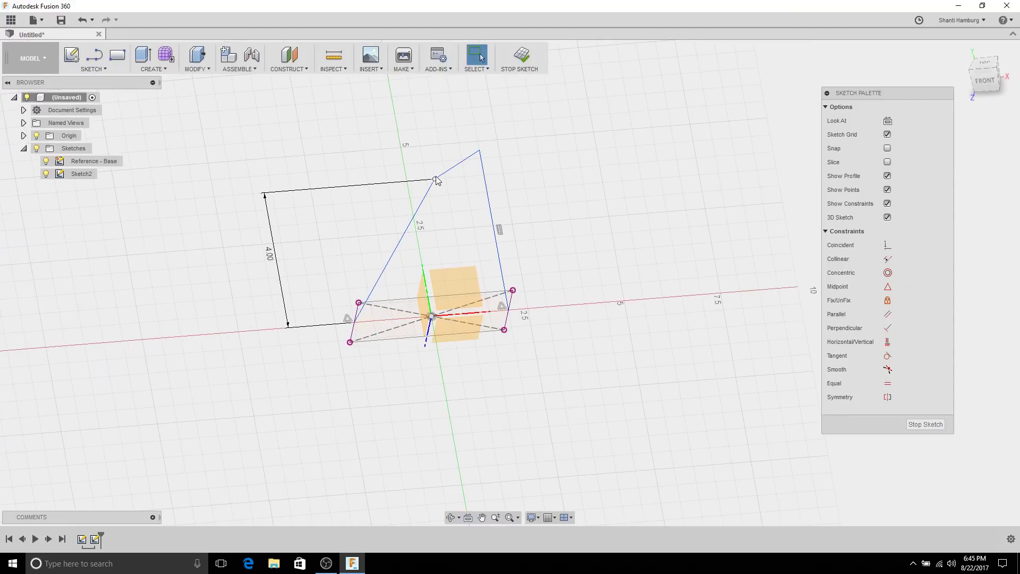
mouse_move(436, 180)
left_mouse_down()
mouse_move(389, 433)
mouse_move(411, 266)
mouse_move(327, 203)
mouse_move(416, 90)
mouse_move(558, 148)
mouse_move(36, 224)
mouse_move(362, 260)
mouse_move(177, 274)
mouse_move(373, 263)
left_mouse_up()
key("ctrl+z")
middle_click_drag(313, 231, 343, 226, "shift")
Step: Delete the height dimension and move the outline's top-left corner leftward
left_click(268, 256)
key("Delete")
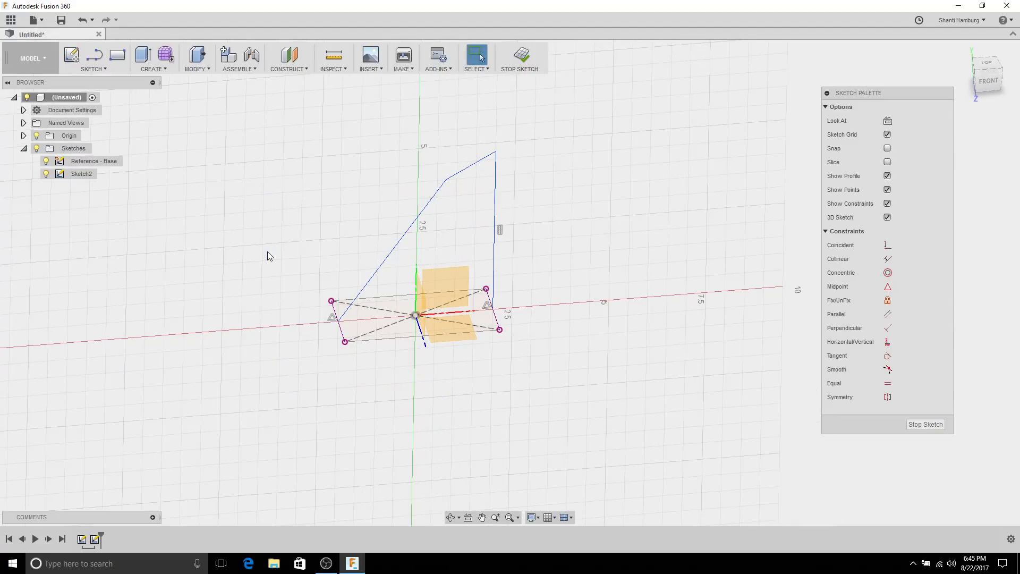
scroll(276, 250, "up", 2)
mouse_move(506, 156)
left_mouse_down()
mouse_move(359, 171)
mouse_move(383, 150)
left_mouse_up()
Step: Lower the outline's top-right corner and nudge the top-left corner up slightly
mouse_move(439, 201)
middle_mouse_down("shift")
mouse_move(417, 205)
mouse_move(405, 173)
mouse_move(410, 232)
mouse_move(424, 196)
mouse_move(253, 283)
middle_mouse_up("shift")
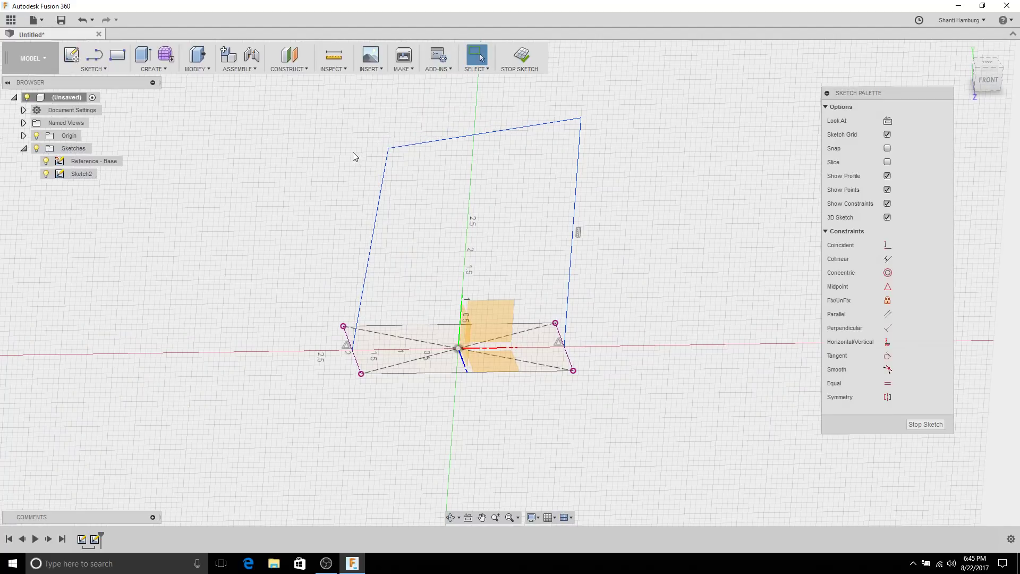
mouse_move(353, 155)
middle_mouse_down("shift")
mouse_move(364, 135)
mouse_move(593, 94)
middle_mouse_up("shift")
left_click_drag(577, 109, 576, 182)
middle_click_drag(410, 164, 377, 142, "shift")
left_click_drag(385, 153, 383, 143)
left_click(319, 151)
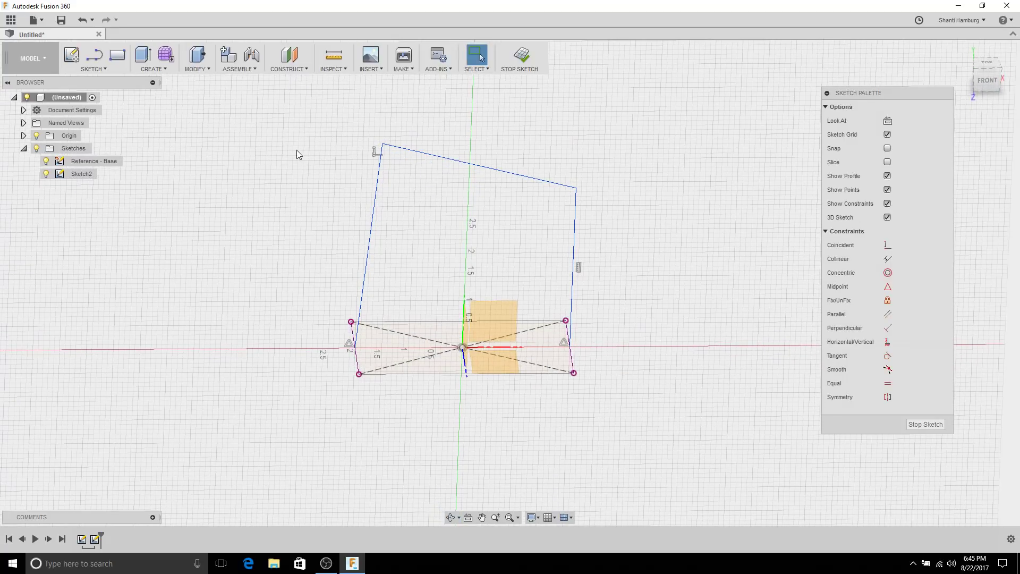
Step: Dimension the outline's left edge at 4 in height
left_click(83, 69)
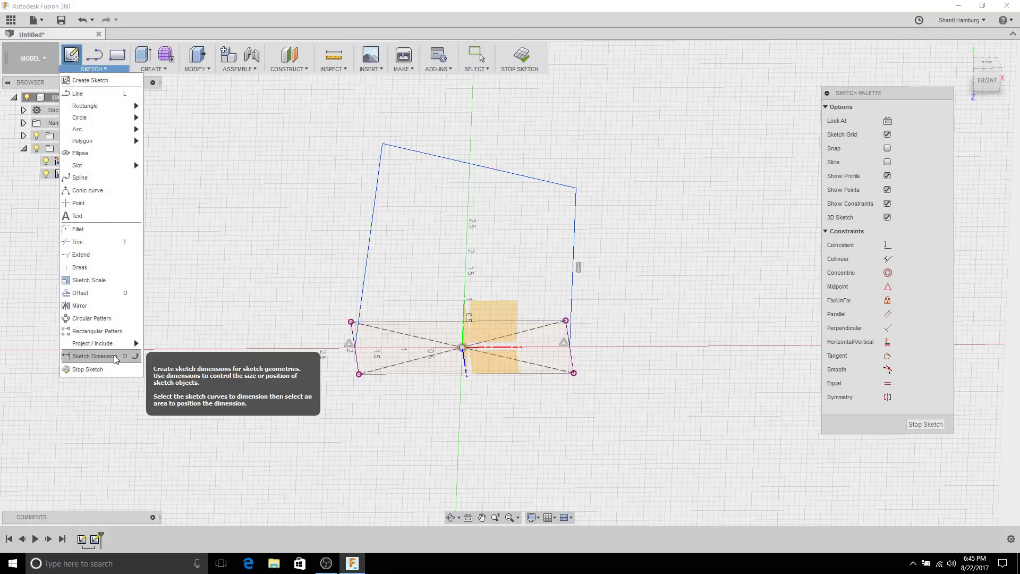
left_click(94, 356)
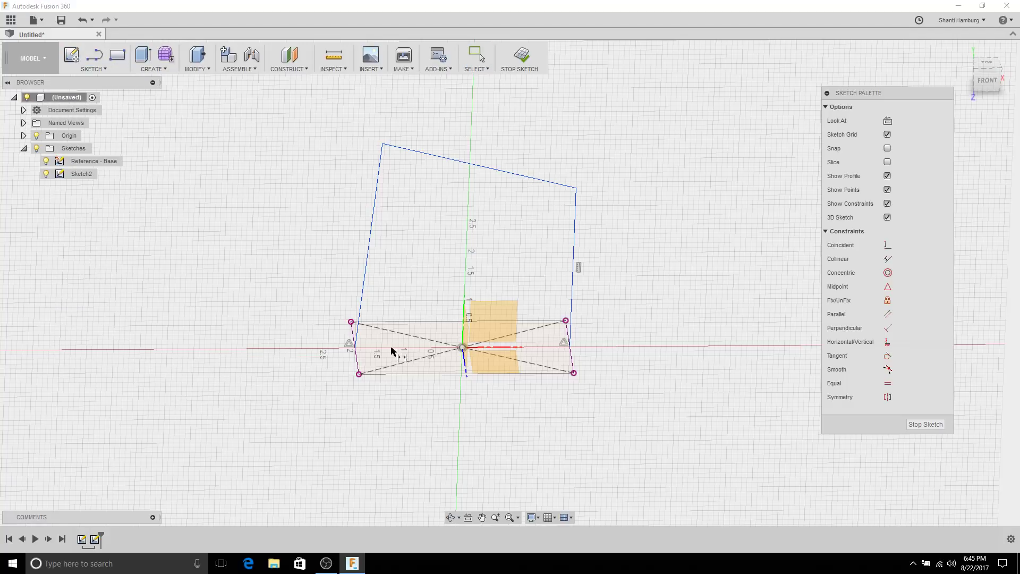
left_click(355, 353)
left_click(383, 144)
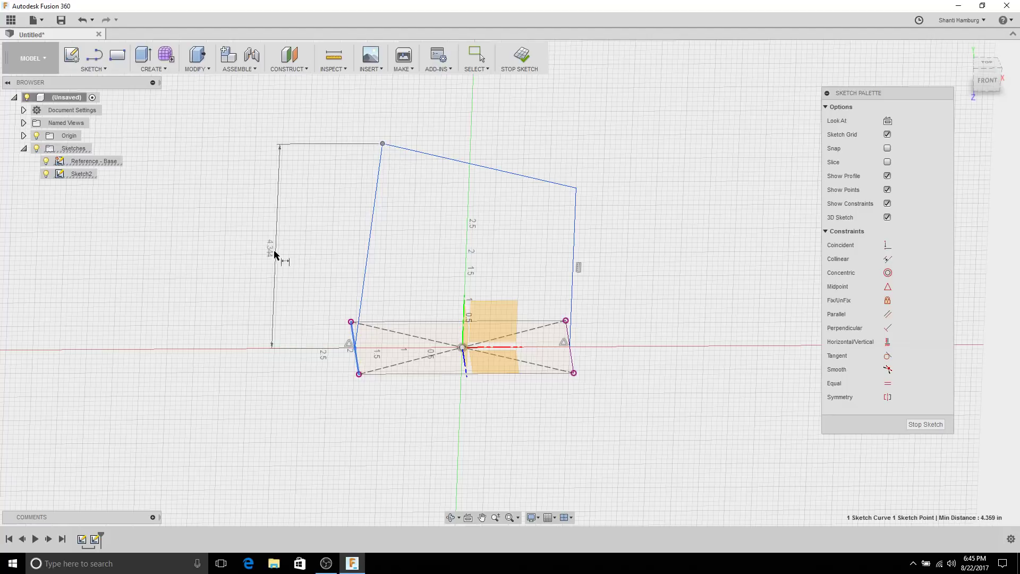
left_click(273, 265)
type("4")
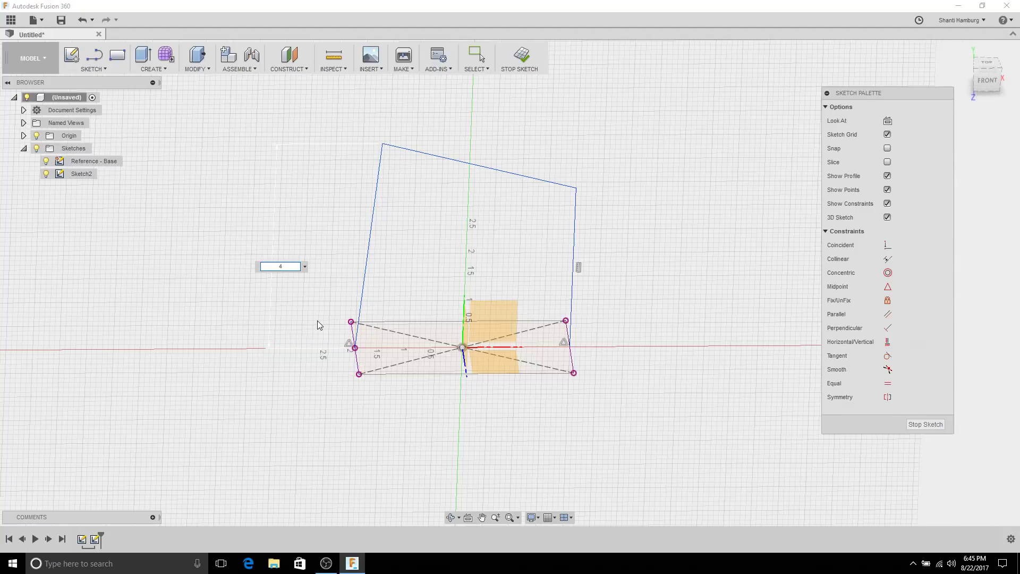
key("Return")
key("Escape")
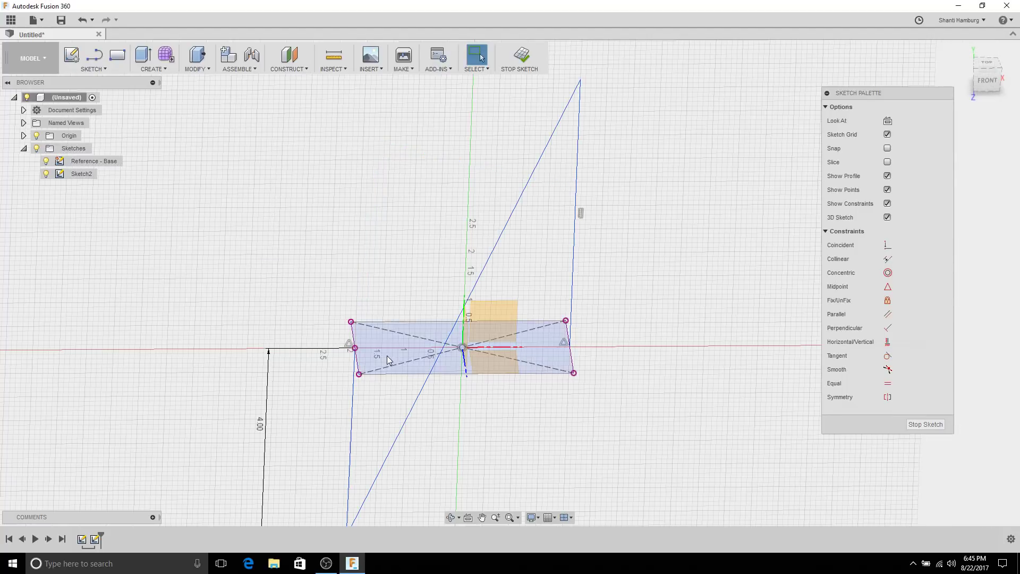
Step: Undo the 4.00 dimension and the blue outline, back to the base rectangle
key("ctrl+z")
key("ctrl+z")
key("ctrl+z")
key("ctrl+z")
key("ctrl+z")
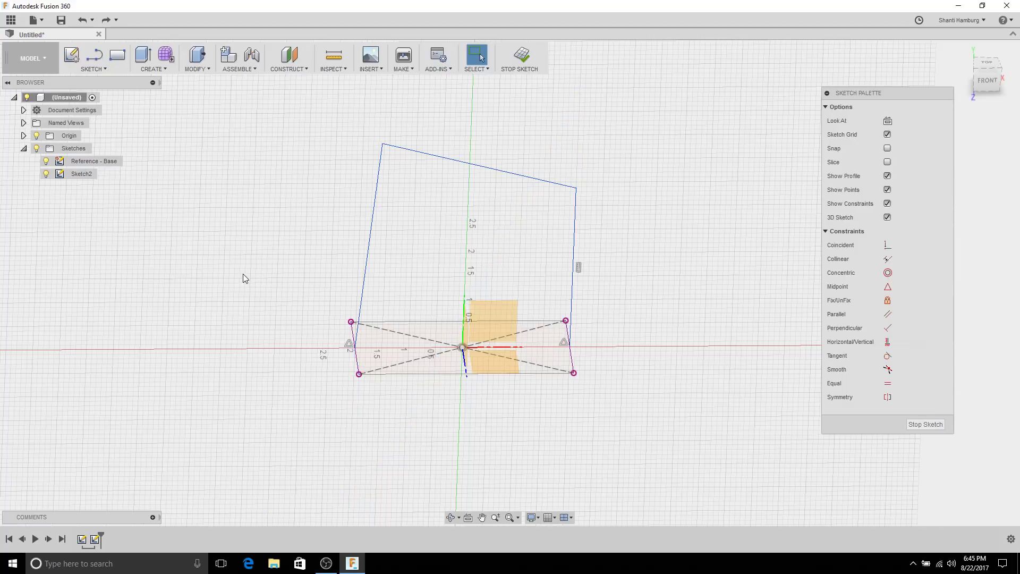
key("ctrl+z")
key("ctrl+z")
key("ctrl+z")
key("ctrl+z")
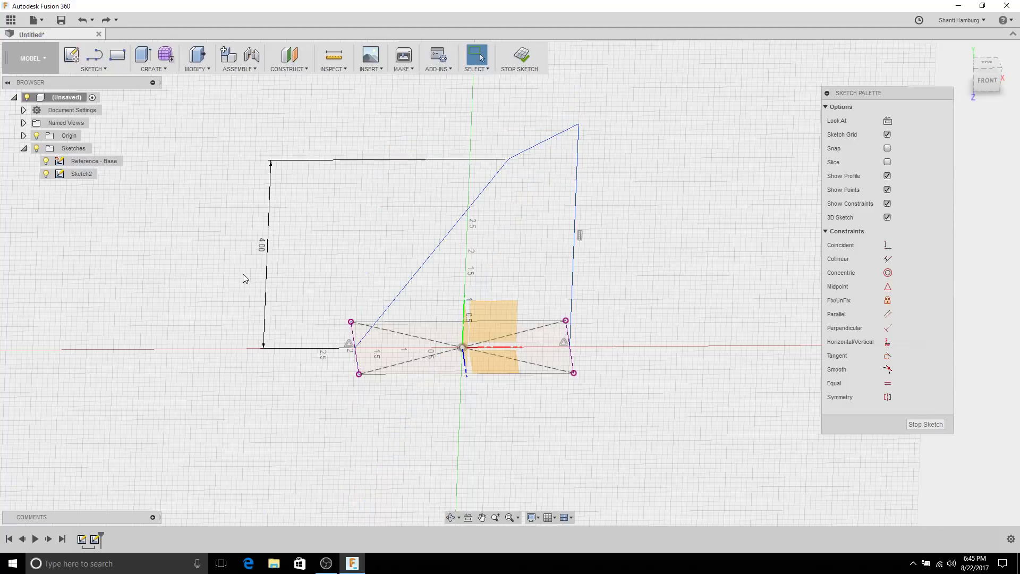
key("ctrl+z")
key("ctrl+z")
key("ctrl+z")
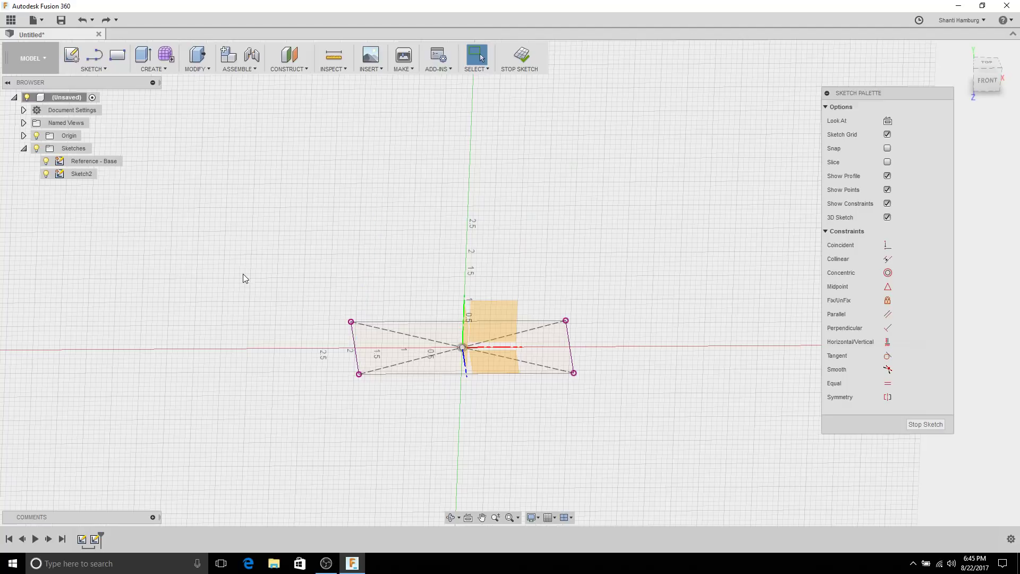
Step: Orbit Sketch2 into a 3-D view, check the 2.00 in edge, and show Project / Include
mouse_move(243, 273)
middle_mouse_down("shift")
mouse_move(548, 259)
mouse_move(414, 198)
middle_mouse_up("shift")
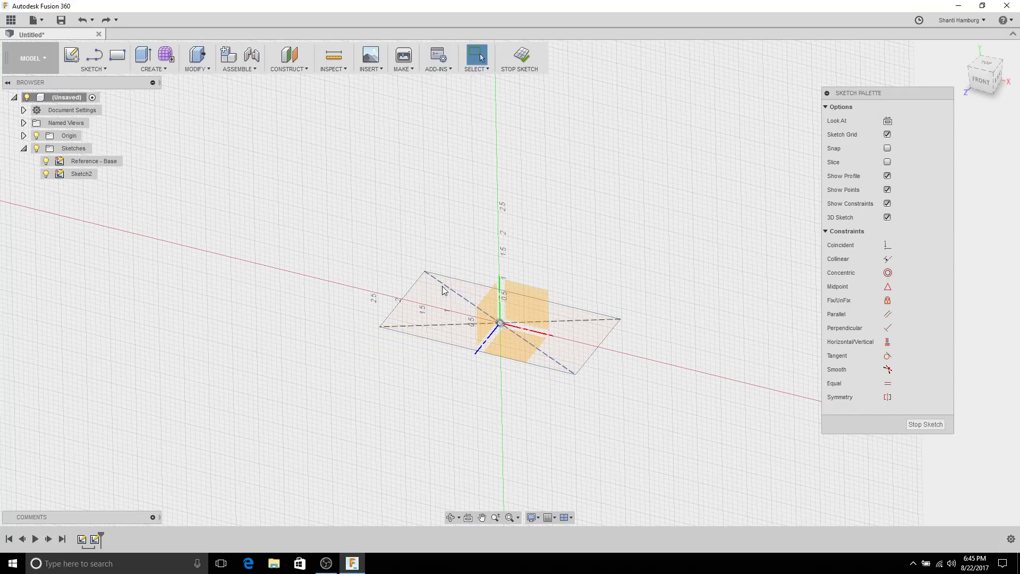
left_click(522, 314)
mouse_move(537, 266)
middle_mouse_down("shift")
mouse_move(574, 230)
mouse_move(535, 265)
mouse_move(546, 200)
mouse_move(542, 266)
middle_mouse_up("shift")
key("Escape")
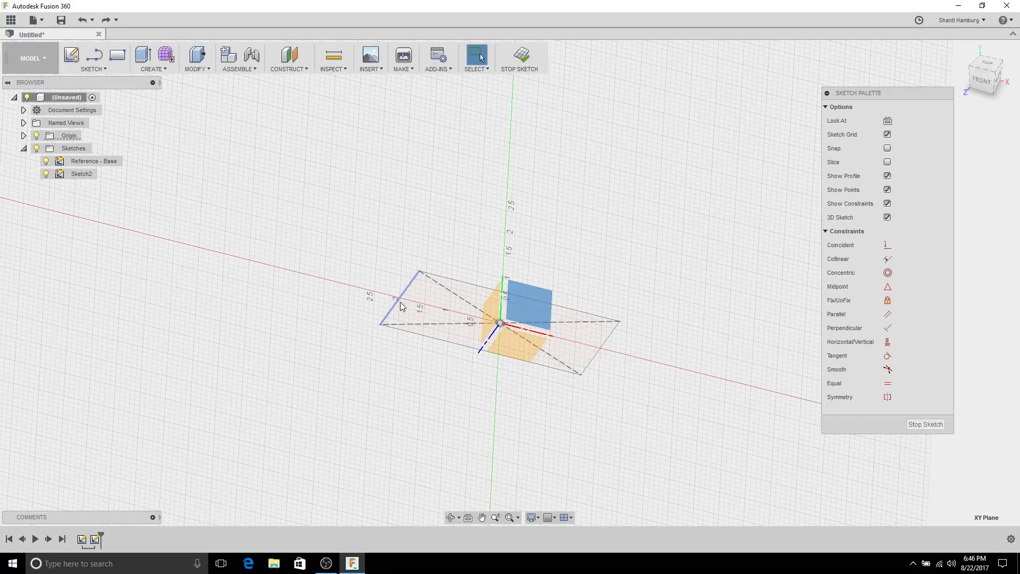
left_click(401, 304)
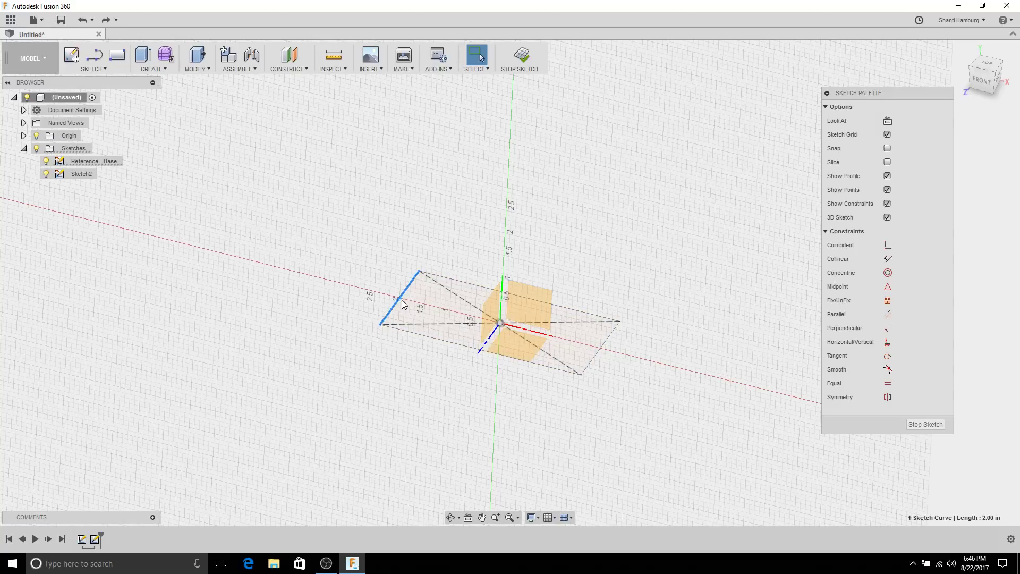
left_click(653, 265)
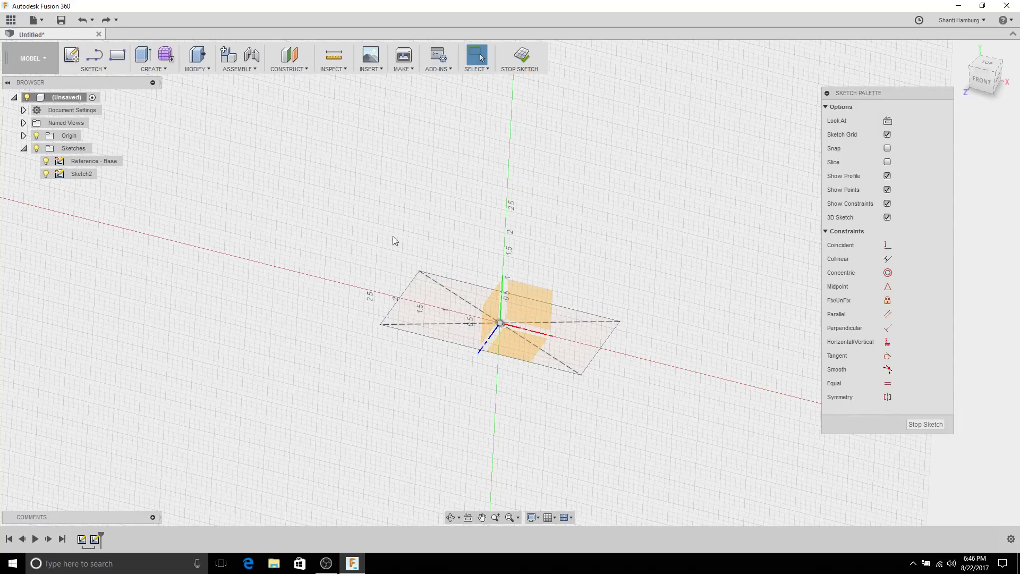
left_click(107, 68)
mouse_move(110, 343)
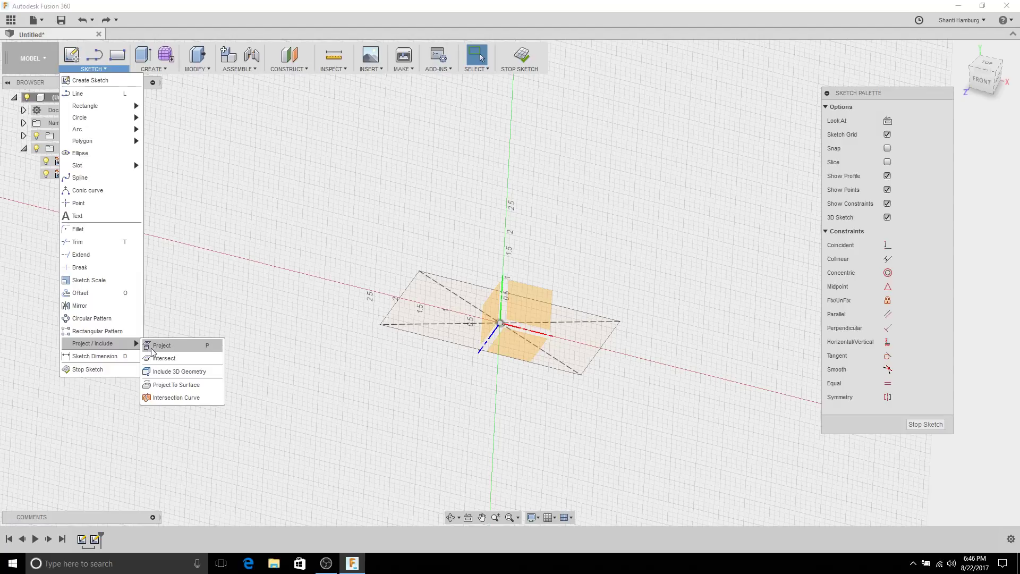
Step: Project the red axis's crossing points on the base rectangle's left and right edges into the sketch
left_click(155, 348)
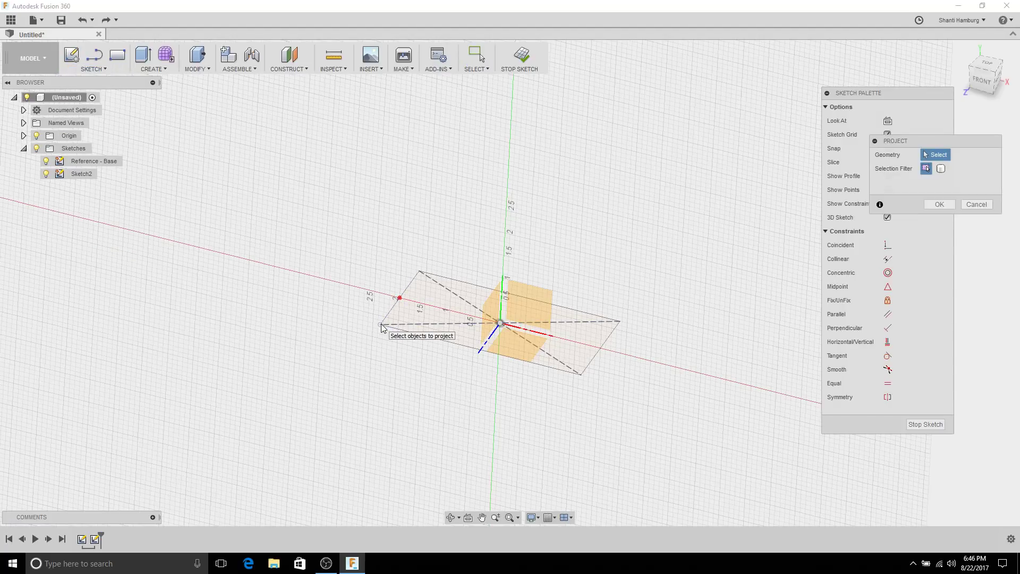
left_click(582, 379)
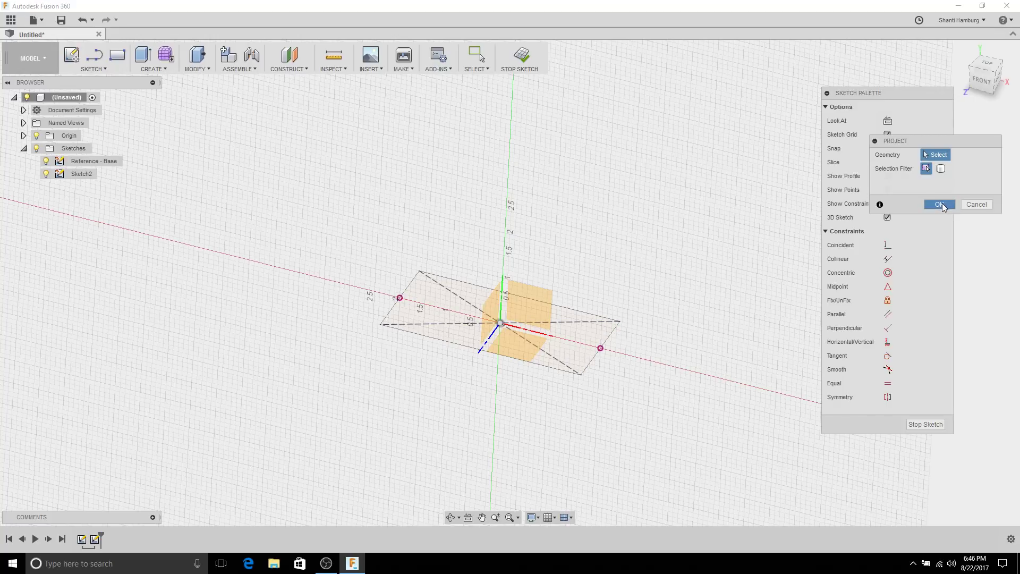
left_click(939, 204)
left_click(94, 54)
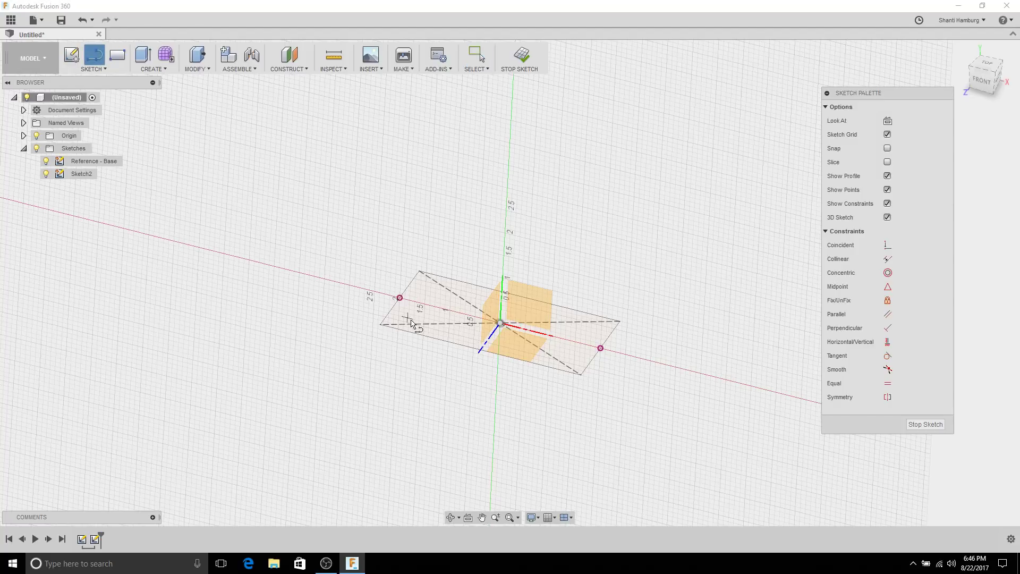
Step: Draw three lines from the left projected midpoint up, across, and down to the right one
left_click(399, 297)
left_click(434, 133)
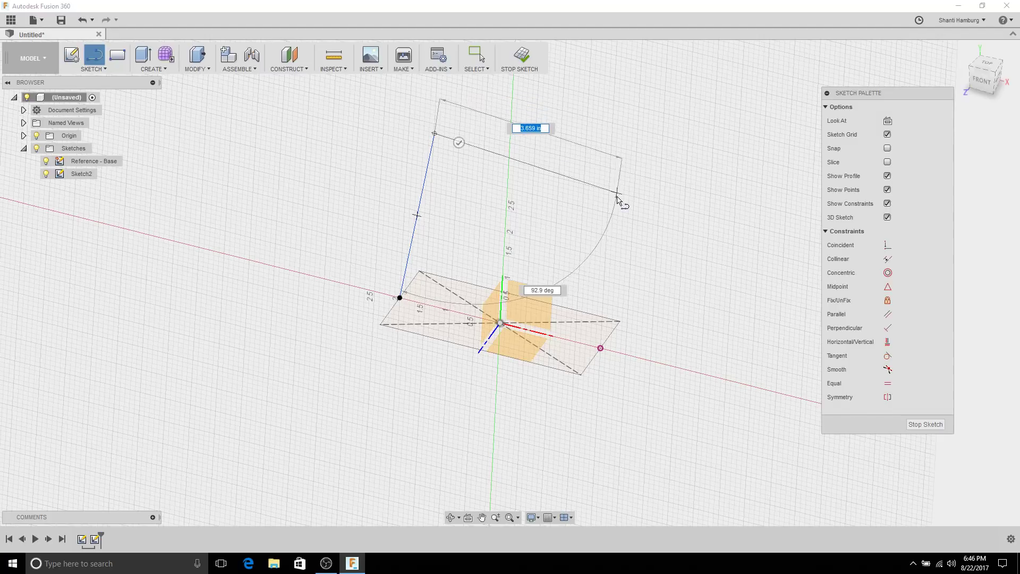
left_click(616, 212)
left_click(600, 348)
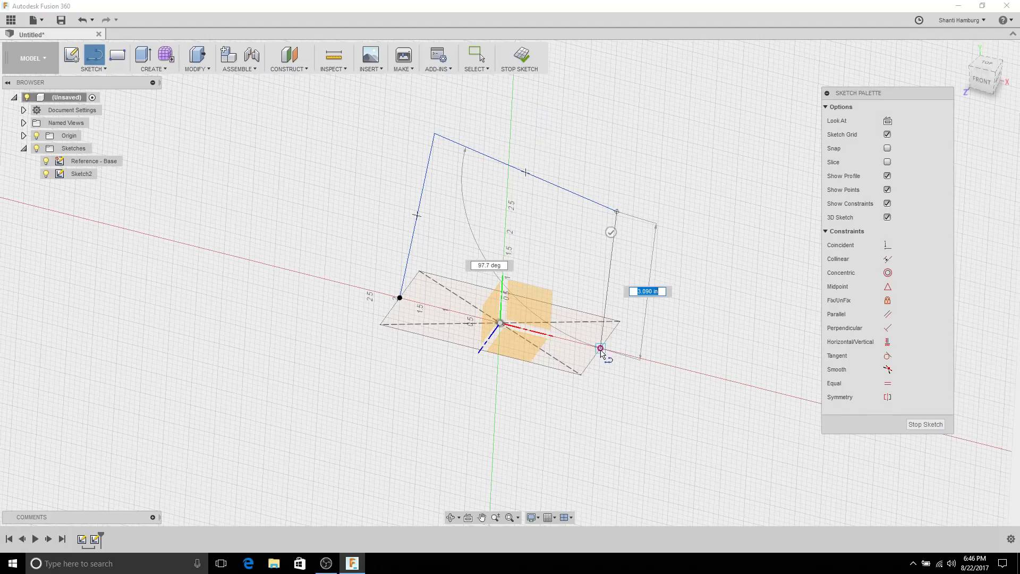
middle_click_drag(667, 131, 683, 137, "shift")
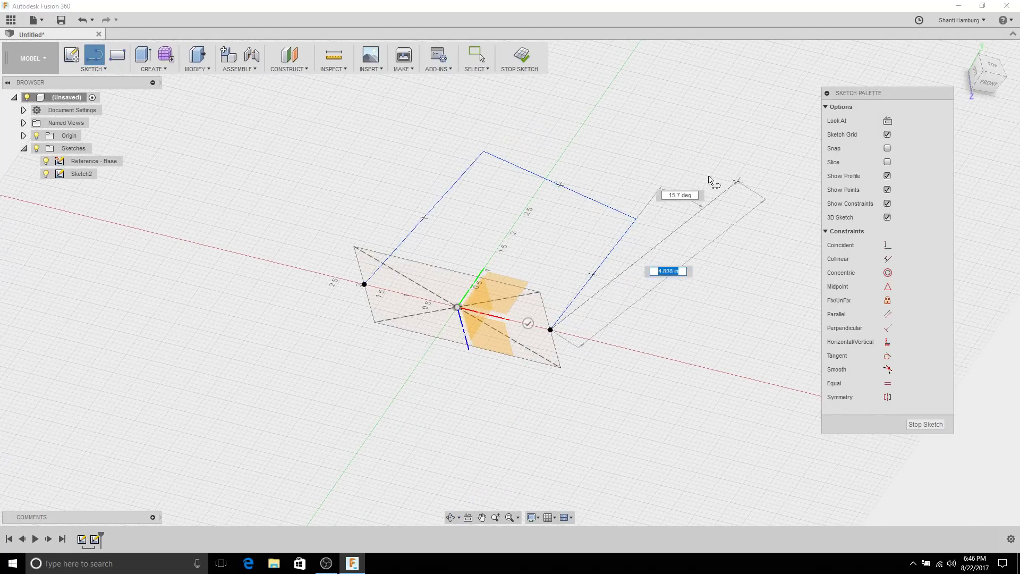
left_click(527, 324)
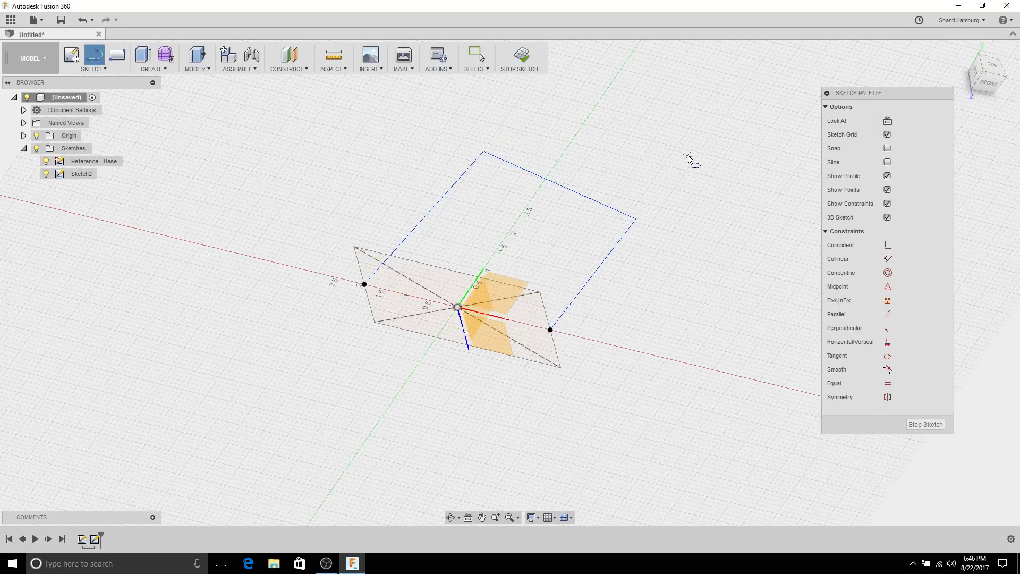
key("Escape")
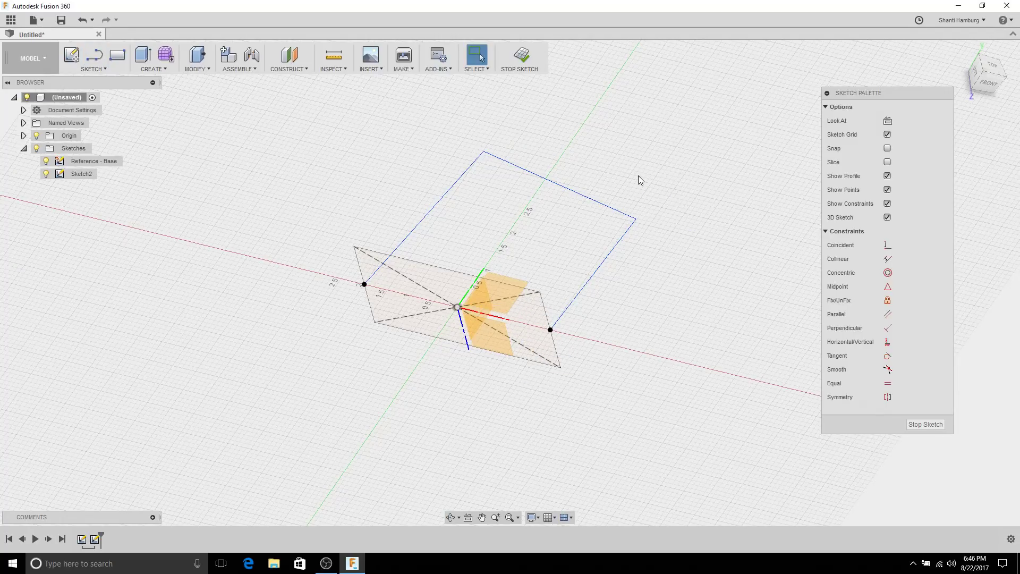
Step: Turn to the front view and apply a vertical constraint to the outline's right line
mouse_move(644, 185)
middle_mouse_down("shift")
mouse_move(610, 152)
mouse_move(616, 191)
middle_mouse_up("shift")
mouse_move(559, 219)
middle_mouse_down("shift")
mouse_move(544, 164)
mouse_move(567, 223)
mouse_move(558, 247)
mouse_move(605, 190)
middle_mouse_up("shift")
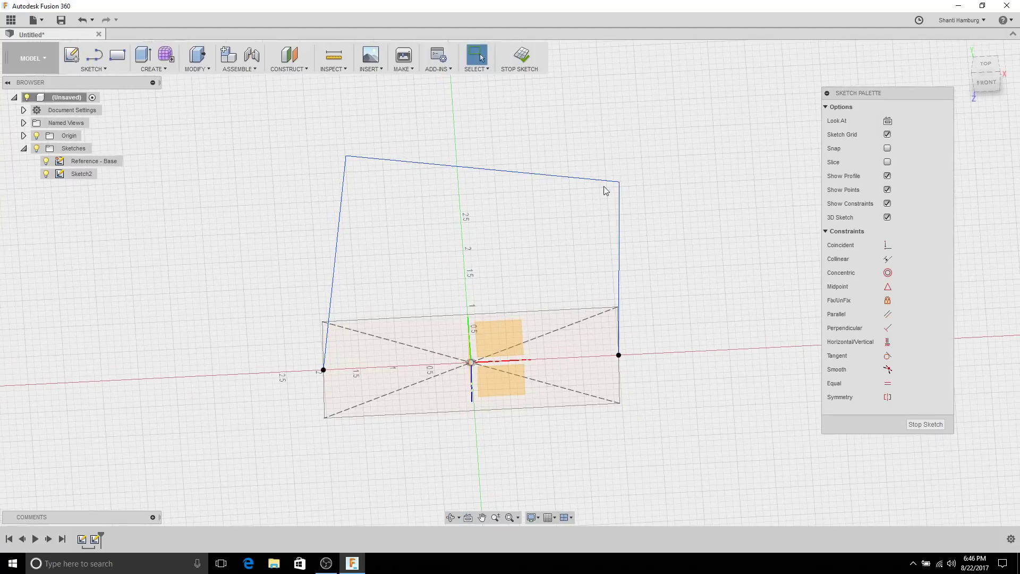
left_click_drag(619, 186, 587, 186)
left_click(631, 232)
mouse_move(631, 232)
middle_mouse_down("shift")
mouse_move(627, 180)
mouse_move(579, 192)
middle_mouse_up("shift")
left_click(589, 199)
left_click(632, 163)
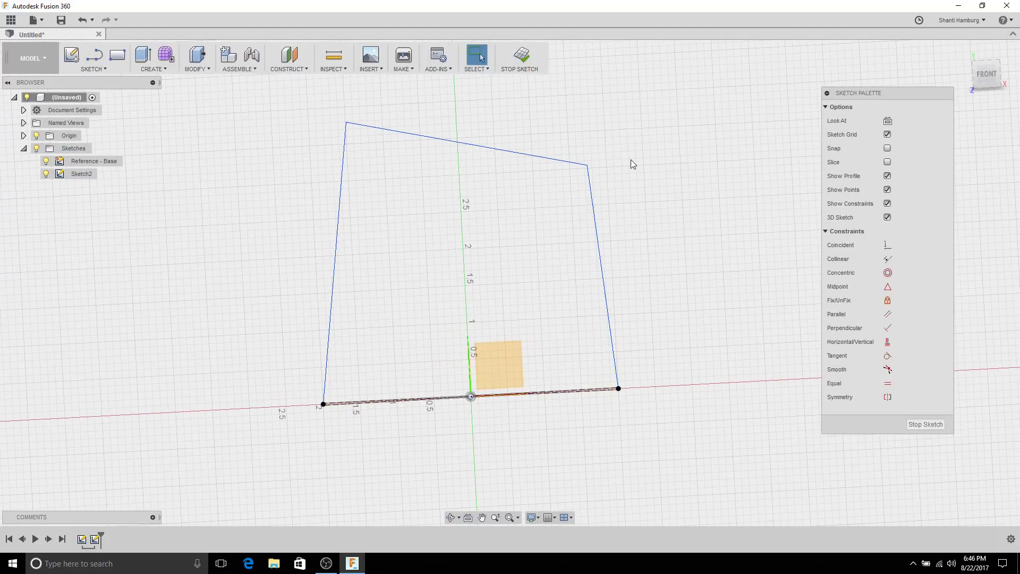
left_click(887, 343)
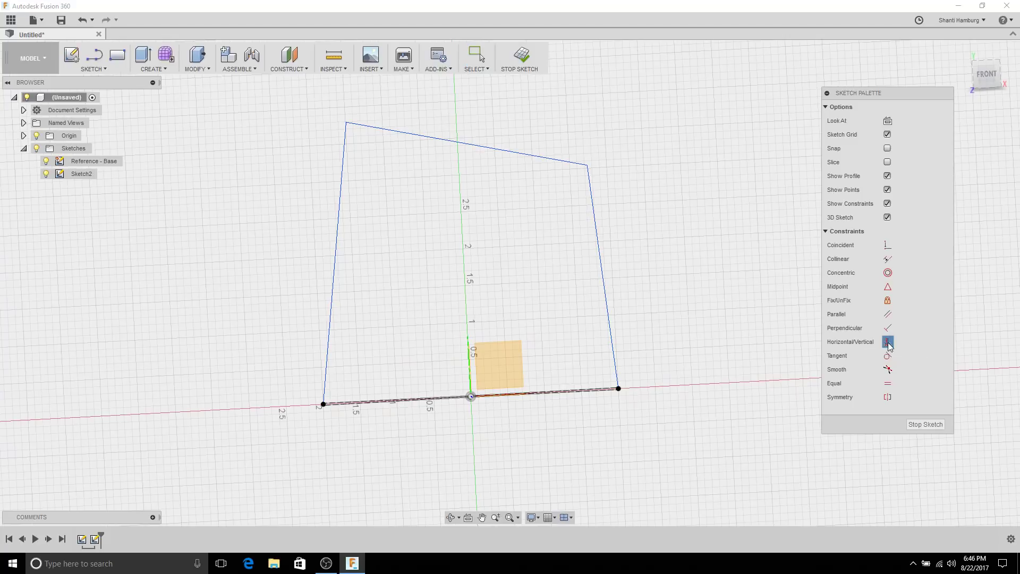
left_click(599, 250)
middle_click_drag(654, 186, 649, 198, "shift")
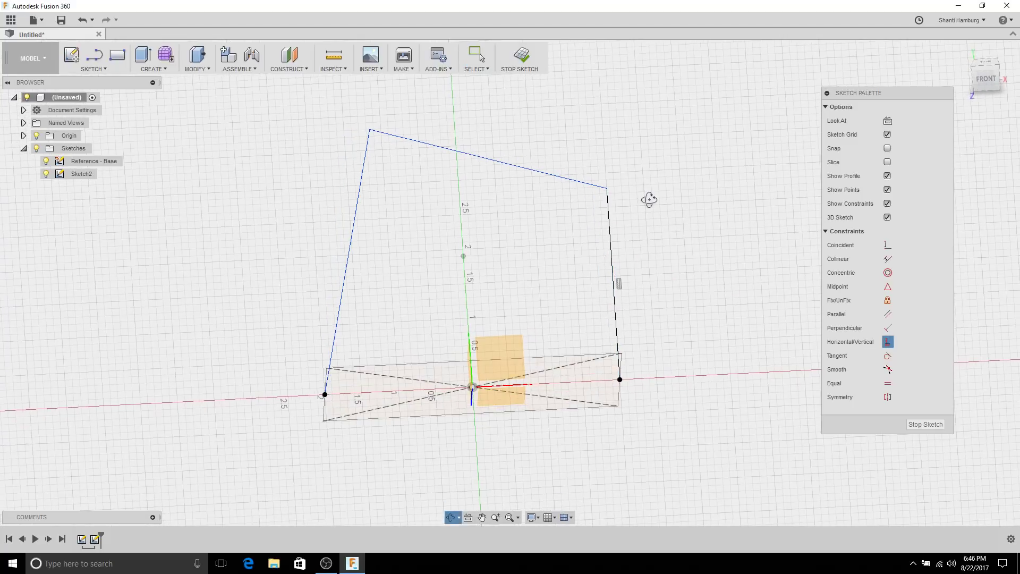
key("Escape")
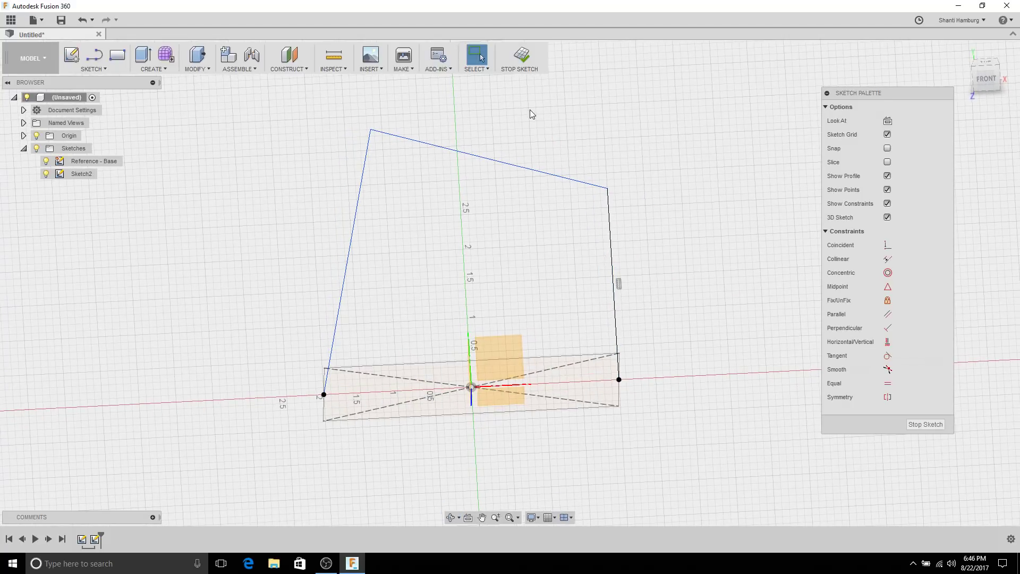
Step: Dimension the angle between the outline's right and top lines as 80°
right_click(530, 110)
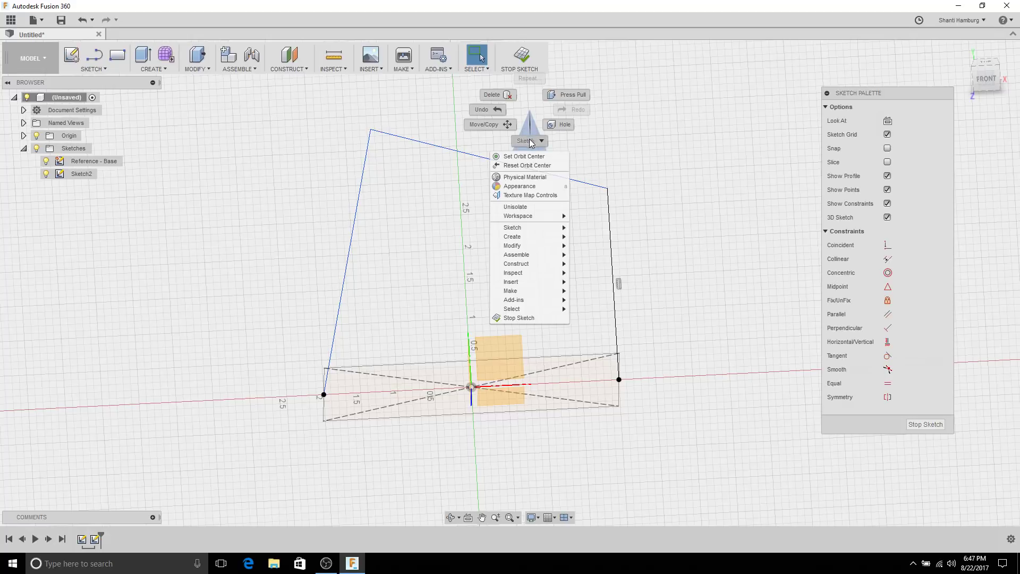
key("Escape")
left_click(609, 216)
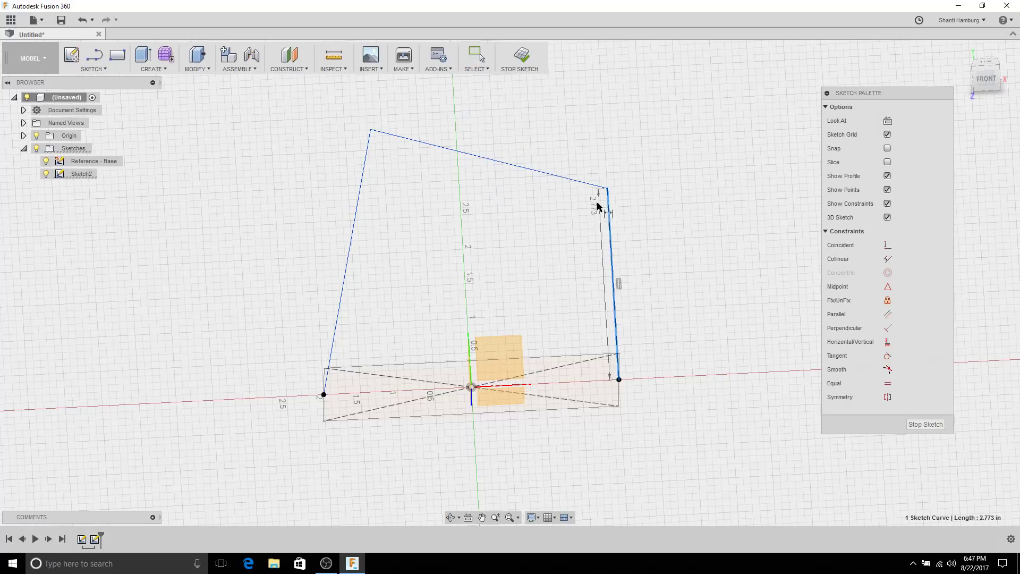
left_click(588, 184, "shift")
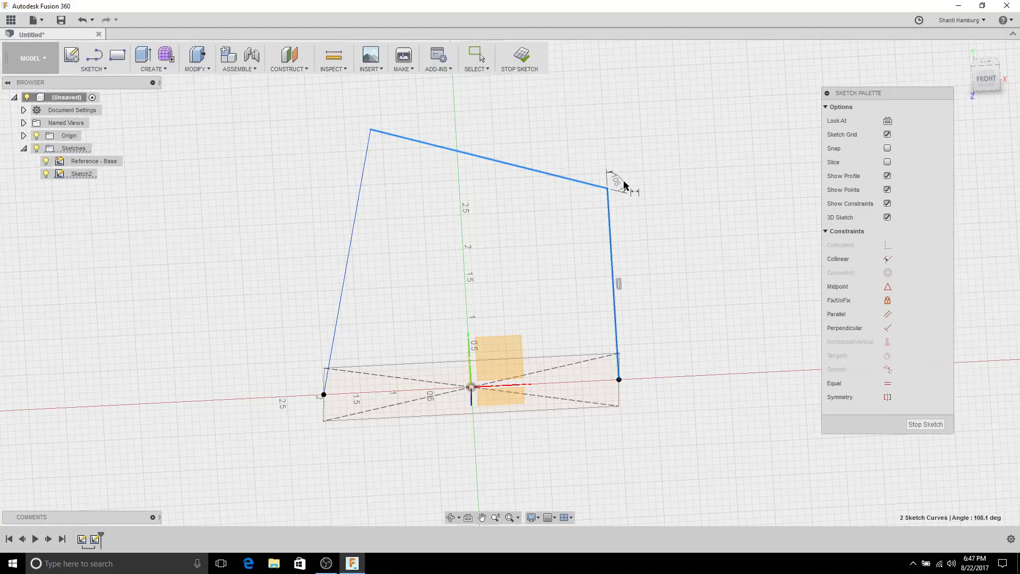
left_click(590, 168)
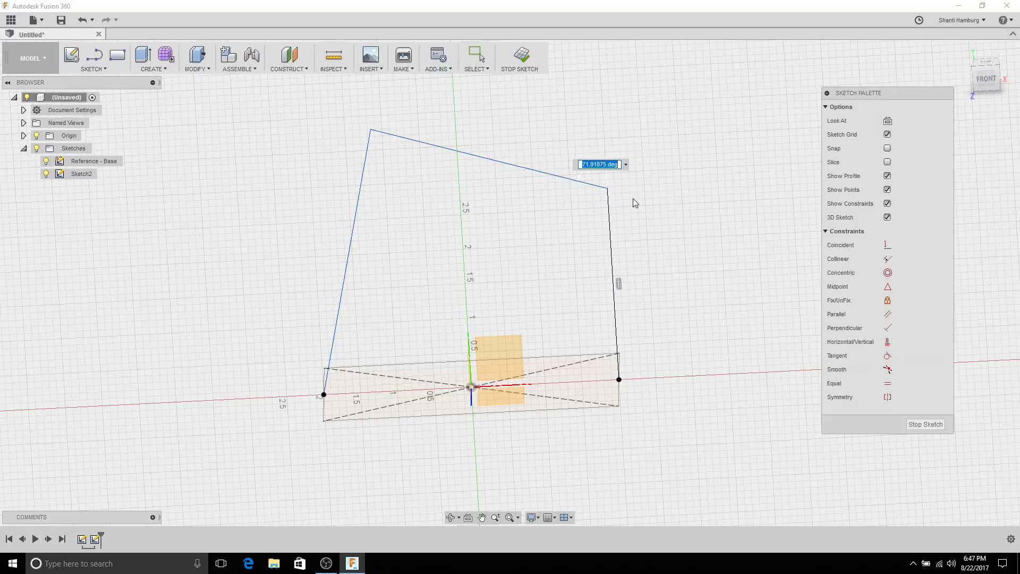
key("BackSpace")
type("80")
key("Return")
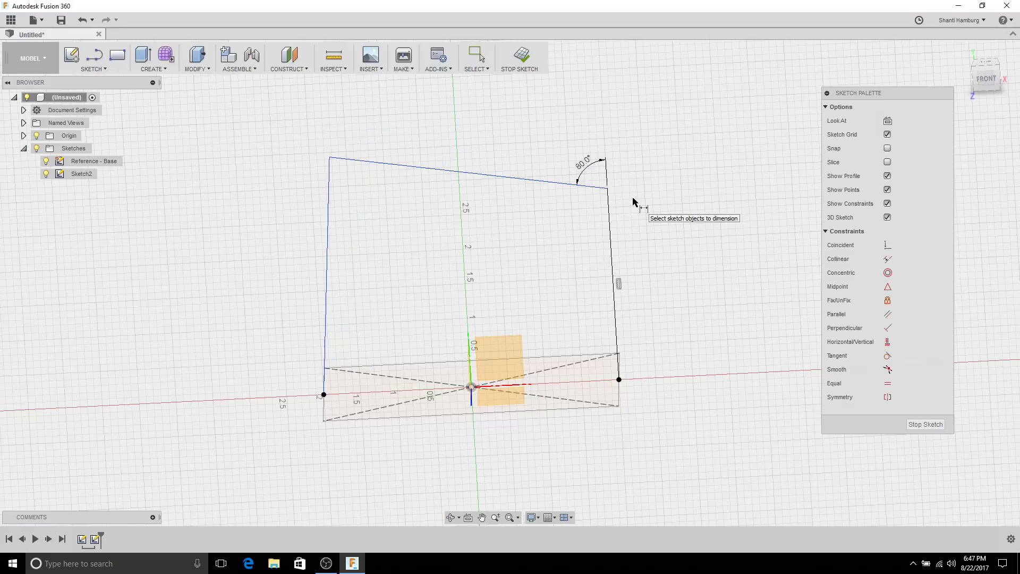
mouse_move(287, 220)
middle_mouse_down("shift")
mouse_move(262, 219)
mouse_move(273, 224)
middle_mouse_up("shift")
Step: Dimension the slanted left side between its corner points at 4.00 in
left_click(333, 160)
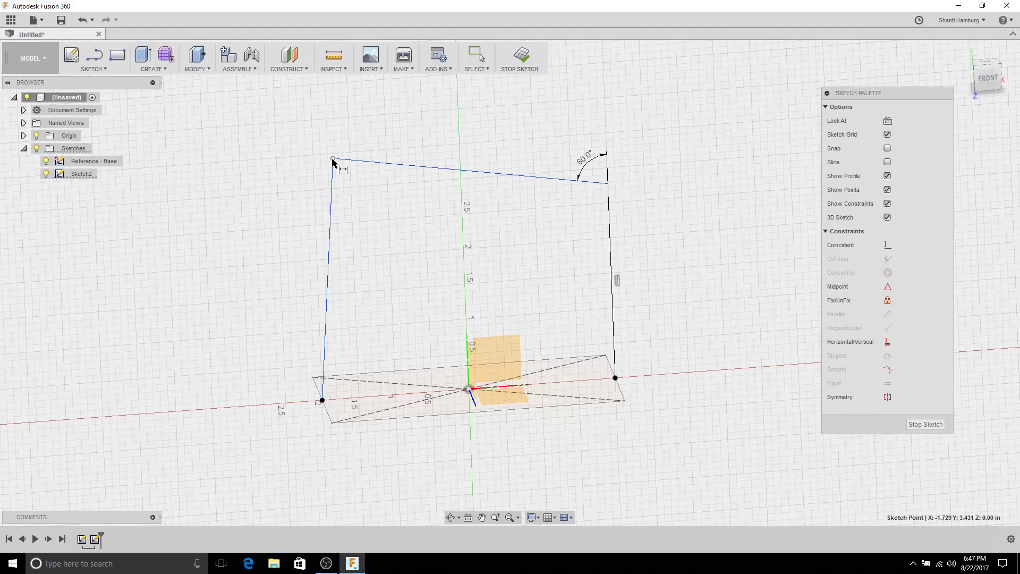
left_click(322, 400)
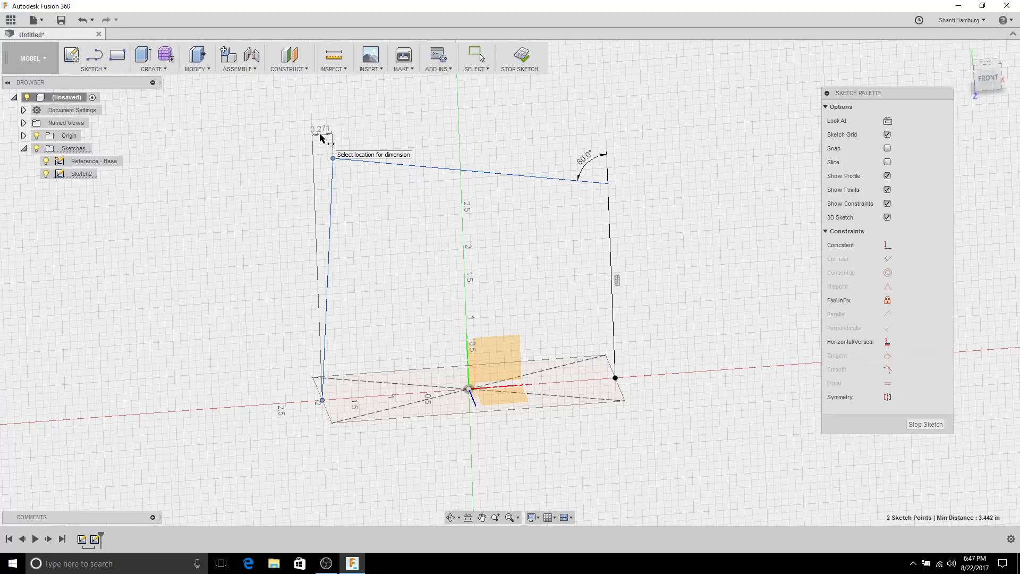
mouse_move(321, 138)
middle_mouse_down("shift")
mouse_move(308, 130)
mouse_move(319, 141)
middle_mouse_up("shift")
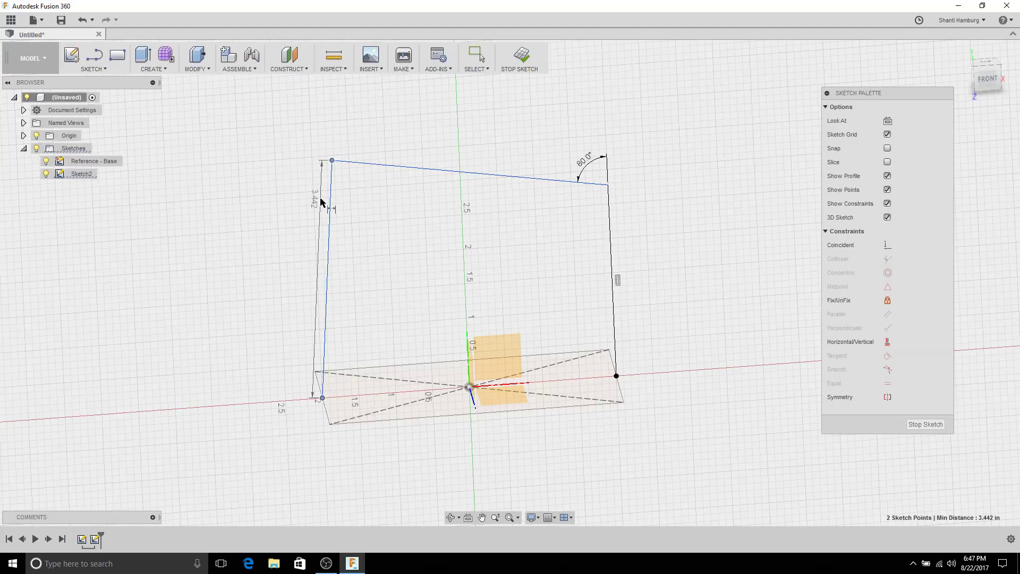
left_click(239, 251)
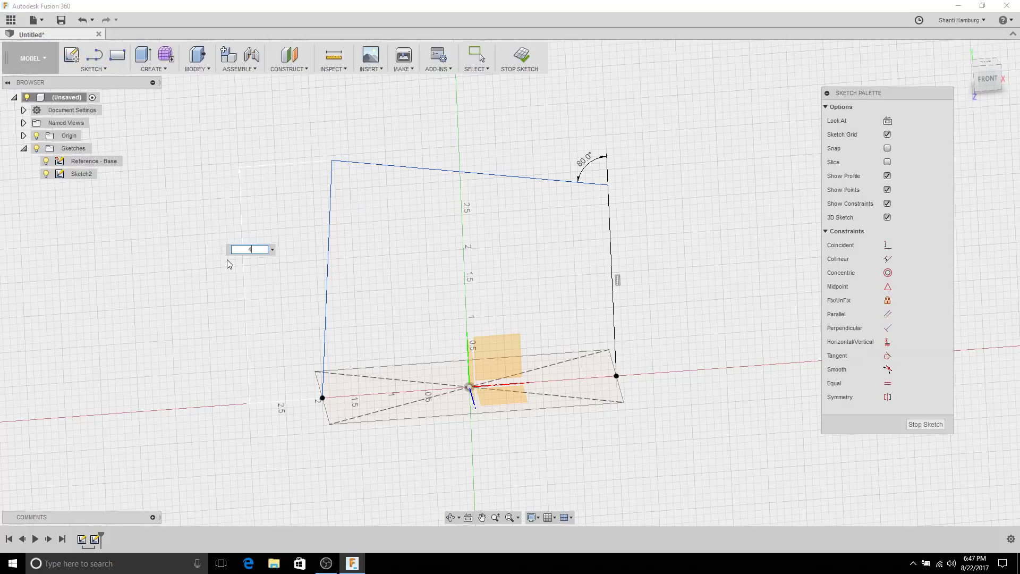
key("Return")
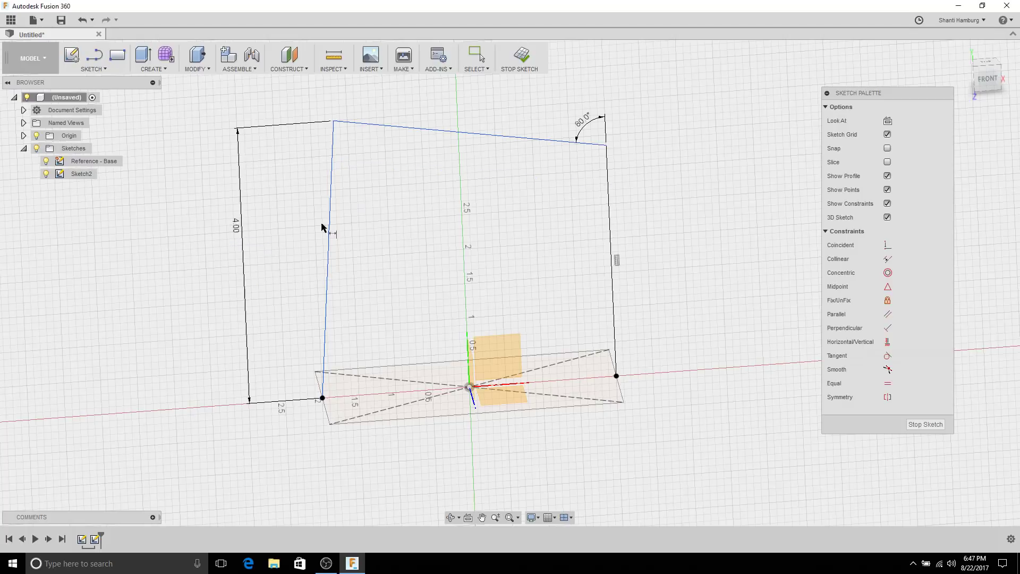
Step: Hide the origin planes and axes using the Origin lightbulb in the browser
mouse_move(349, 206)
middle_mouse_down("shift")
mouse_move(423, 246)
mouse_move(425, 261)
mouse_move(457, 285)
mouse_move(451, 243)
middle_mouse_up("shift")
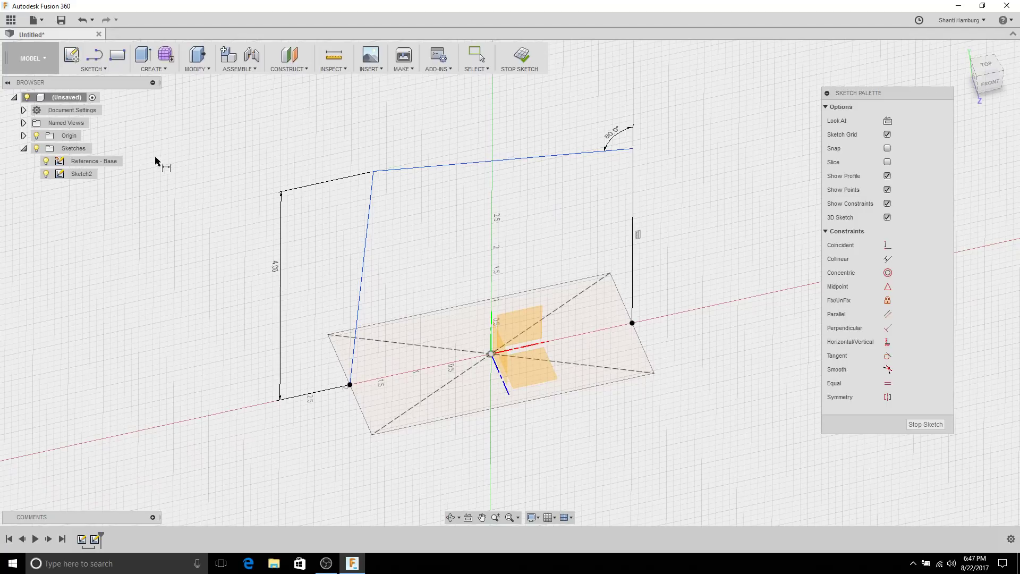
left_click(37, 135)
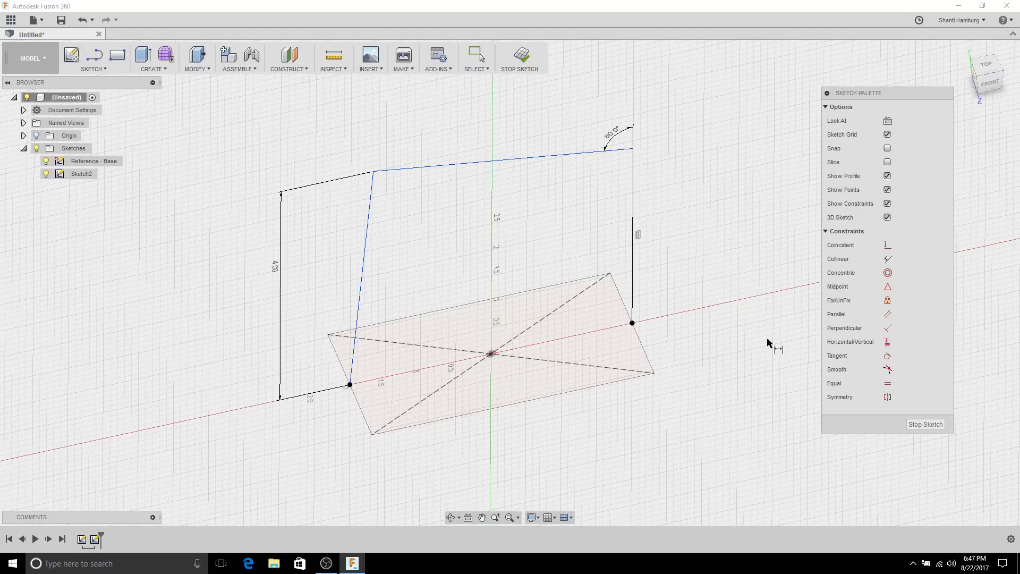
key("Escape")
middle_click_drag(668, 301, 680, 270, "shift")
left_click(37, 136)
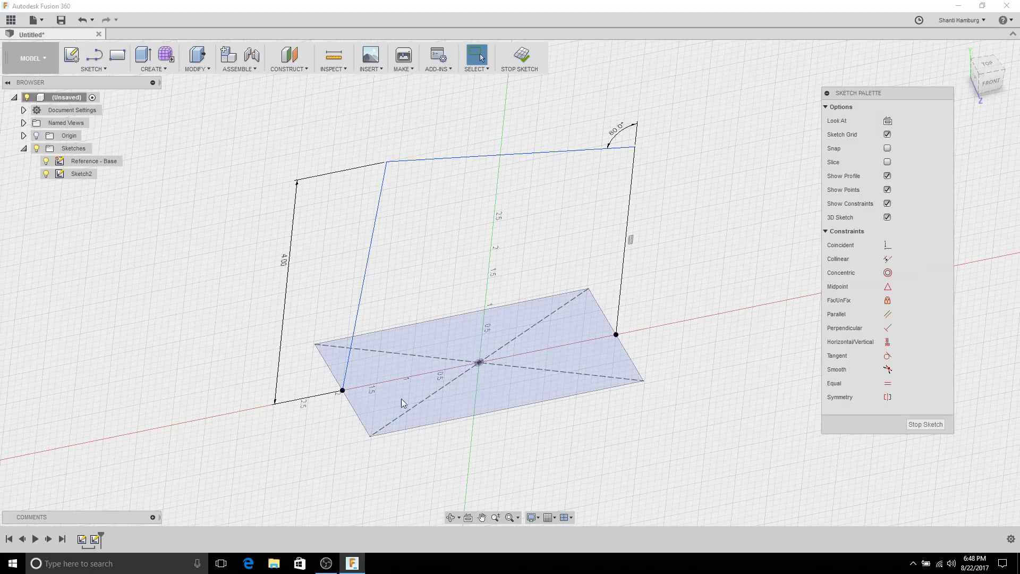
Step: Draw a line from the lower-left point to the right-hand point, closing the four-sided profile
left_click(94, 56)
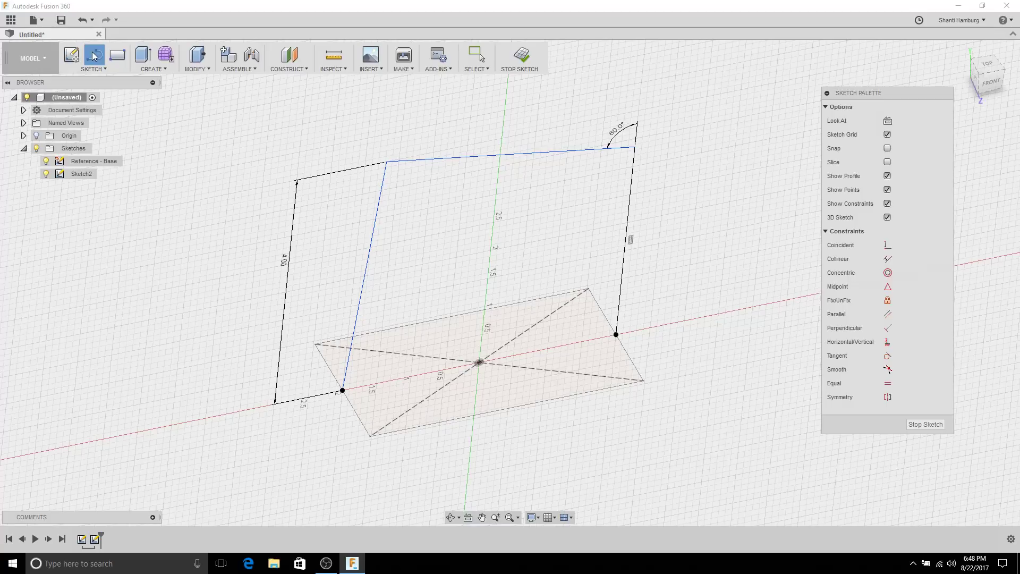
left_click(343, 391)
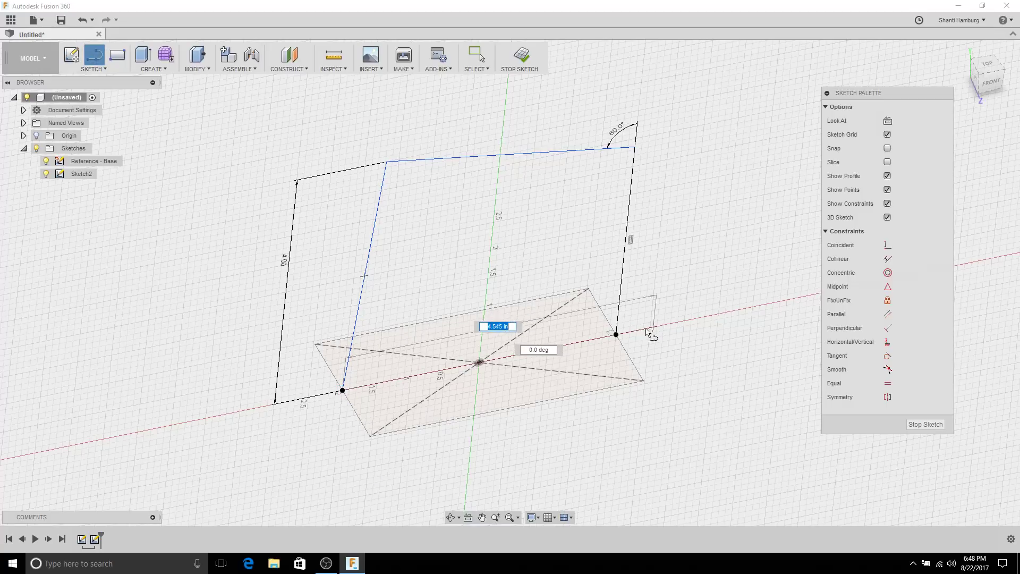
left_click(616, 334)
right_click(703, 203)
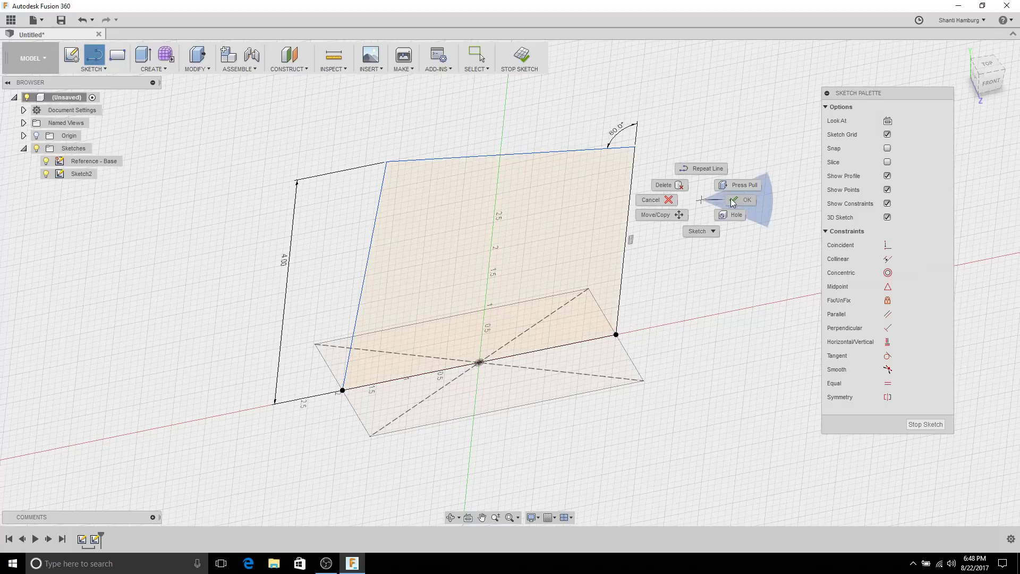
left_click(731, 198)
Step: Drag the profile's top-left corner right along the top edge
left_click(395, 170)
mouse_move(395, 170)
left_mouse_down()
mouse_move(477, 167)
mouse_move(501, 199)
mouse_move(336, 214)
mouse_move(440, 207)
mouse_move(356, 228)
mouse_move(474, 216)
mouse_move(368, 227)
mouse_move(451, 220)
mouse_move(410, 212)
mouse_move(446, 227)
left_mouse_up()
middle_click_drag(446, 227, 349, 222, "shift")
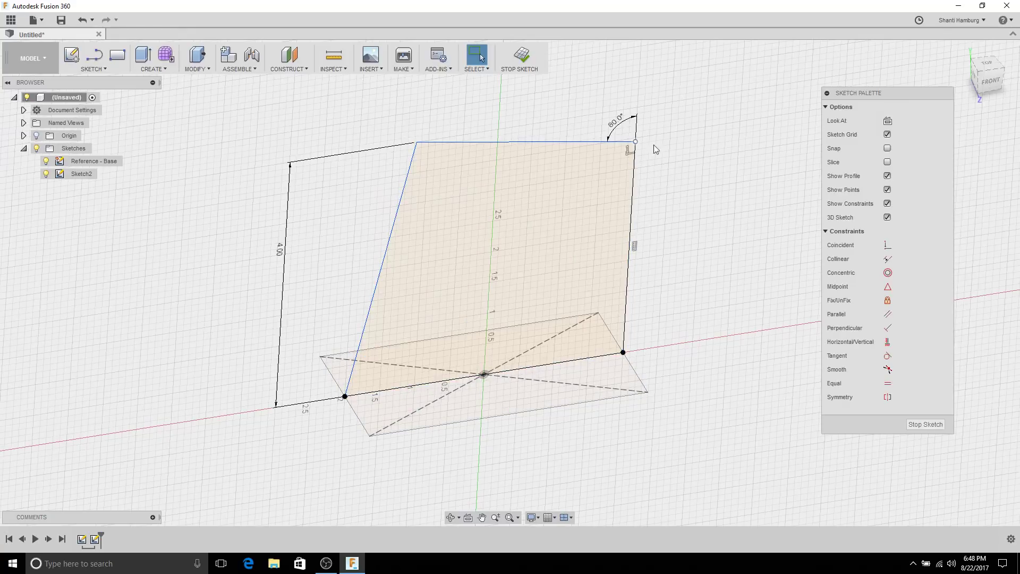
Step: Drag the top-right and top-left corner points to reshape the profile
left_click_drag(636, 143, 637, 191)
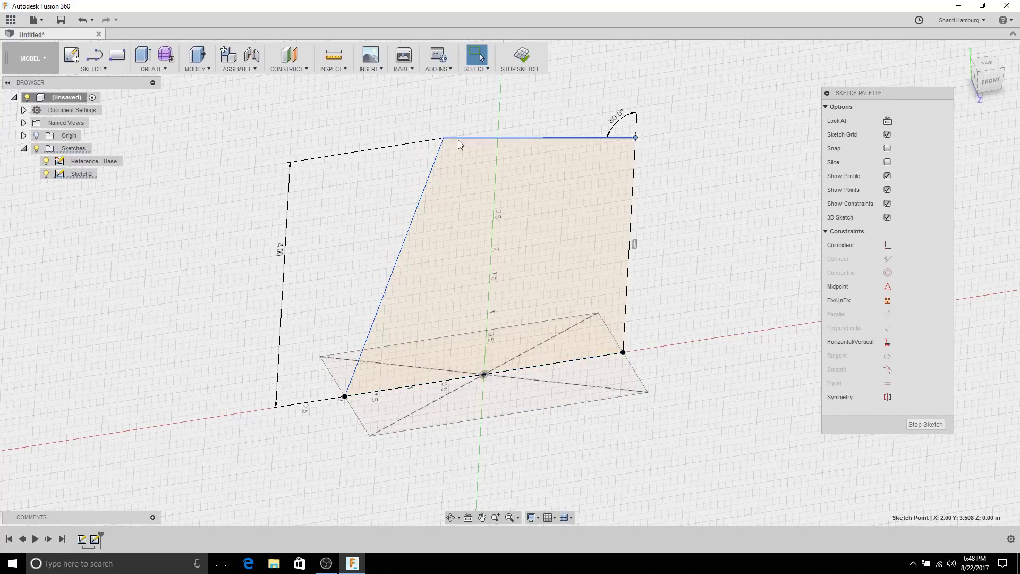
mouse_move(443, 139)
left_mouse_down()
mouse_move(523, 184)
mouse_move(439, 162)
mouse_move(371, 167)
mouse_move(395, 168)
left_mouse_up()
left_click(683, 91)
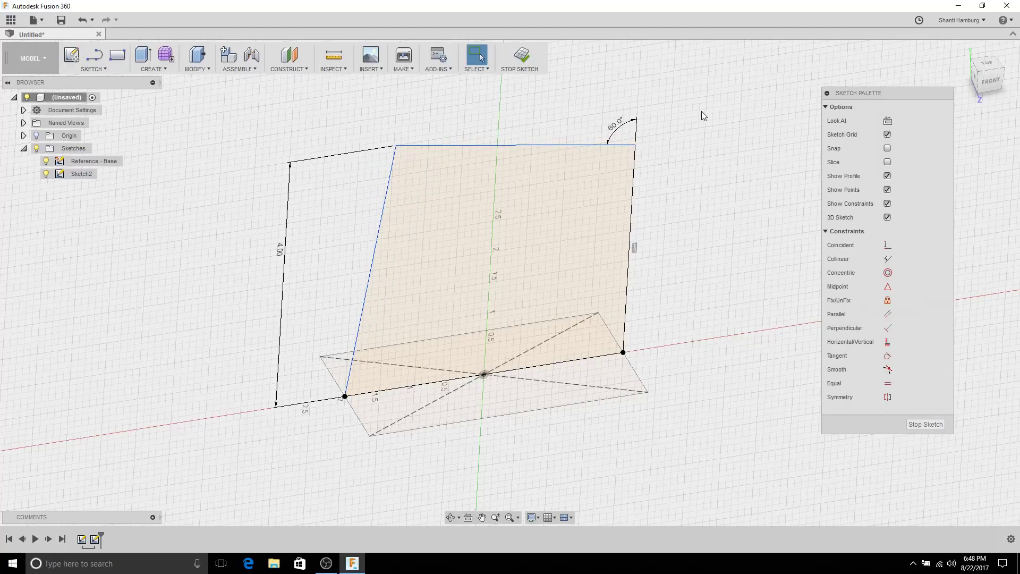
Step: Dimension the top-left corner 3.50 in from the right edge
right_click(685, 112)
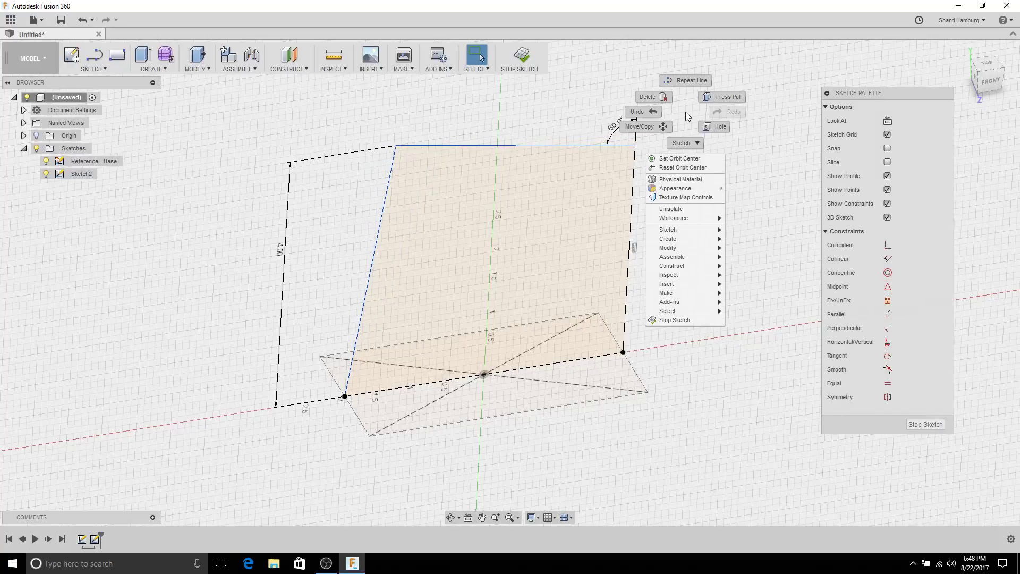
left_click(685, 144)
left_click(644, 153)
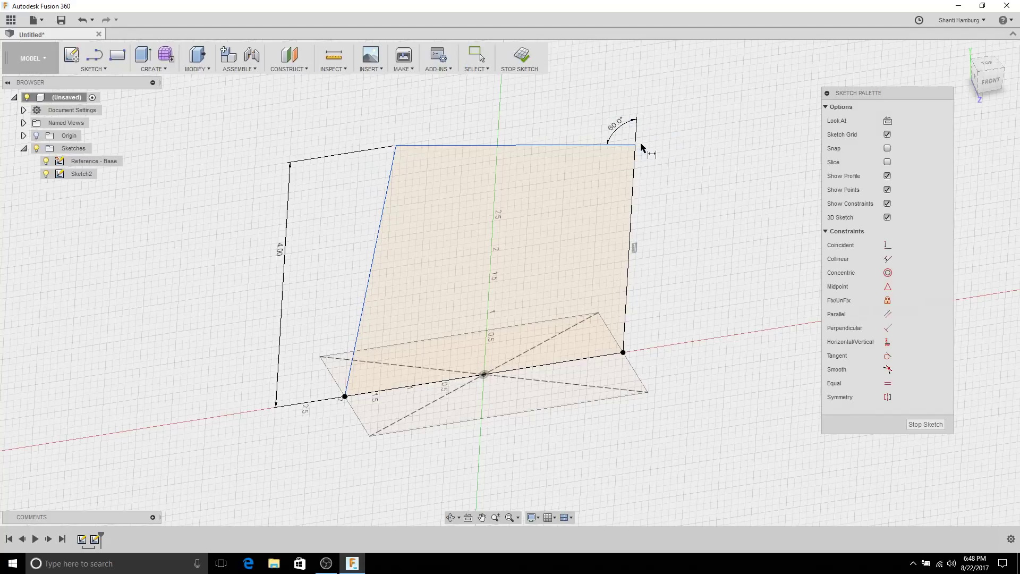
left_click(632, 179)
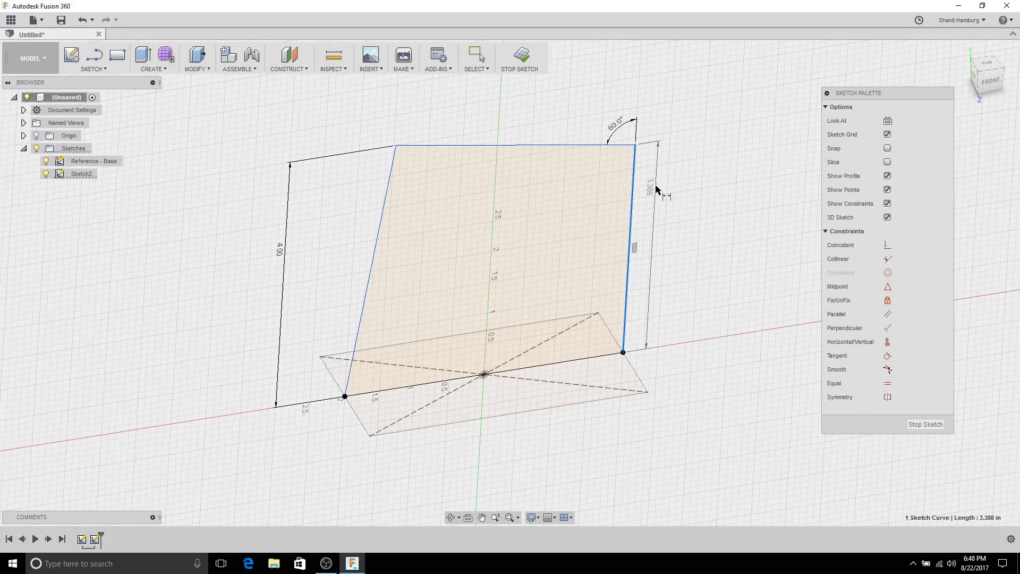
left_click(397, 147)
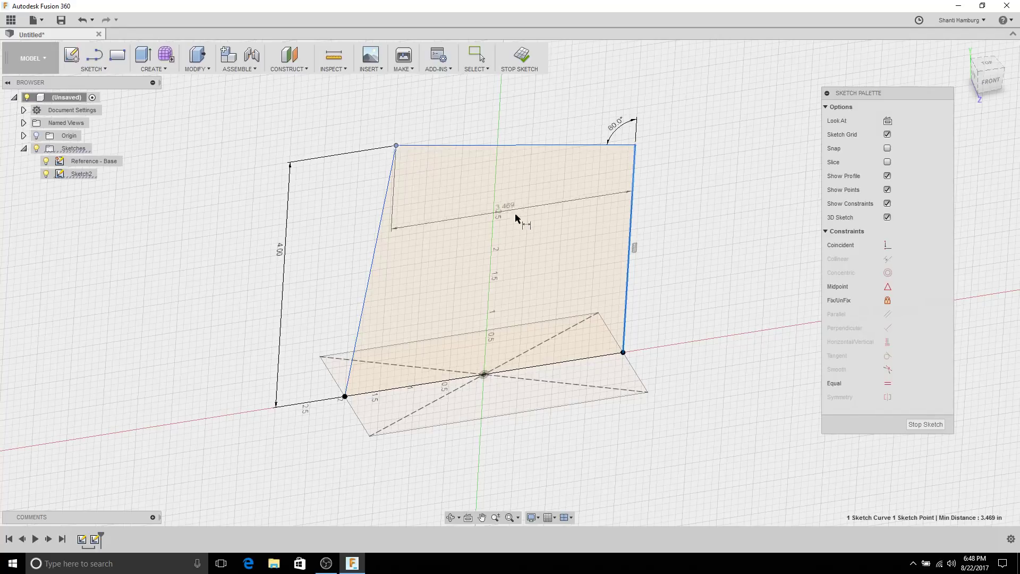
left_click(530, 213)
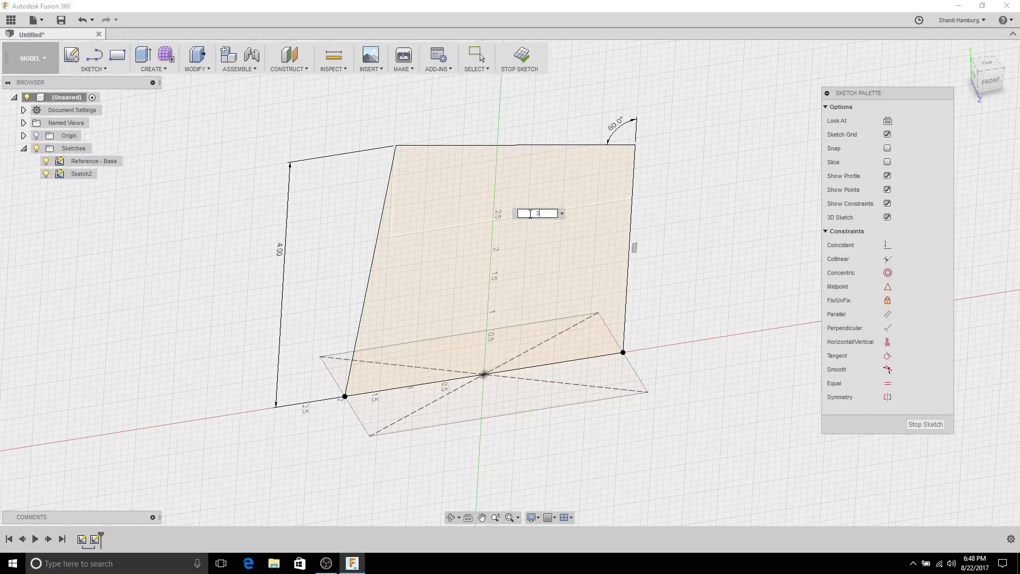
type("3.5")
key("Return")
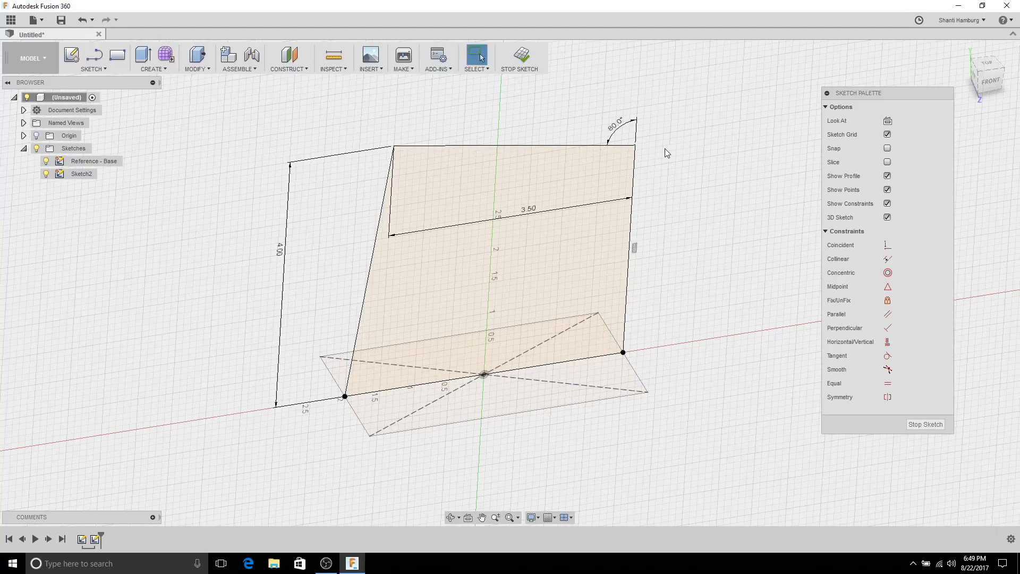
mouse_move(624, 152)
middle_mouse_down("shift")
mouse_move(636, 128)
mouse_move(658, 155)
mouse_move(696, 157)
mouse_move(649, 106)
mouse_move(633, 119)
mouse_move(653, 127)
middle_mouse_up("shift")
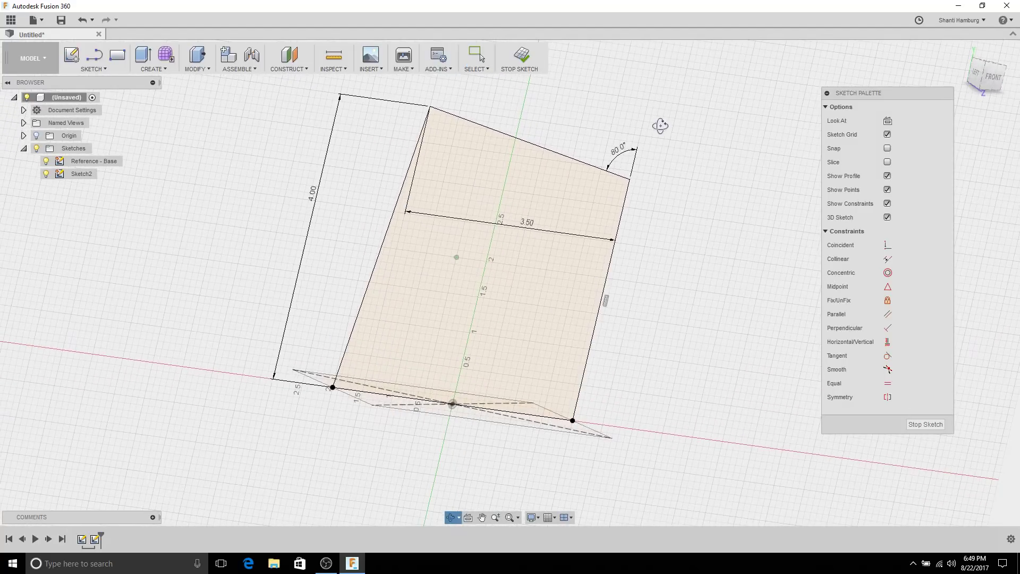
Step: Stop the sketch to finish Sketch2
key("Escape")
left_click(925, 424)
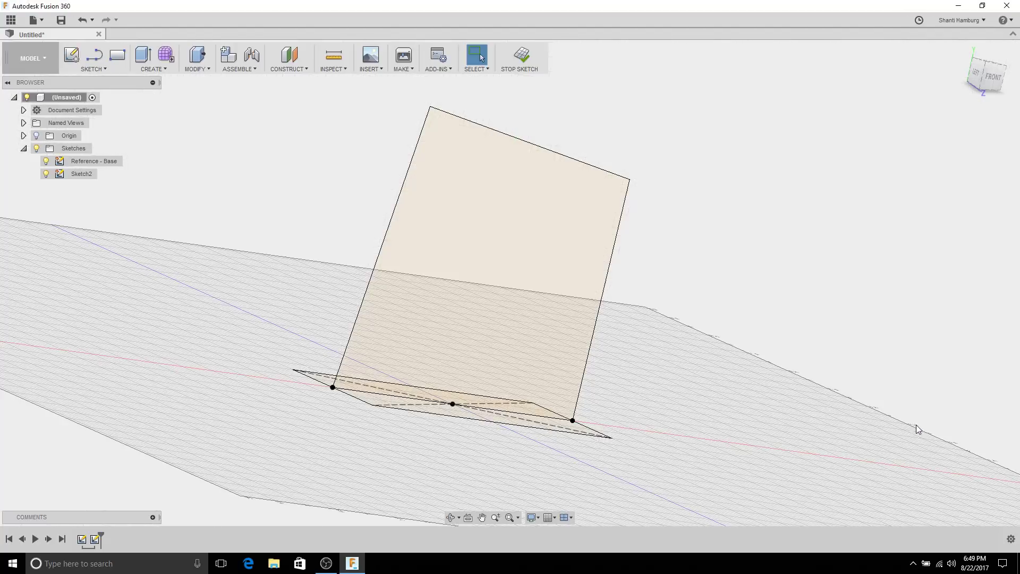
middle_click_drag(665, 184, 611, 160, "shift")
Step: Rename Sketch2 to 'Reference - Width' in the browser
left_click(70, 175)
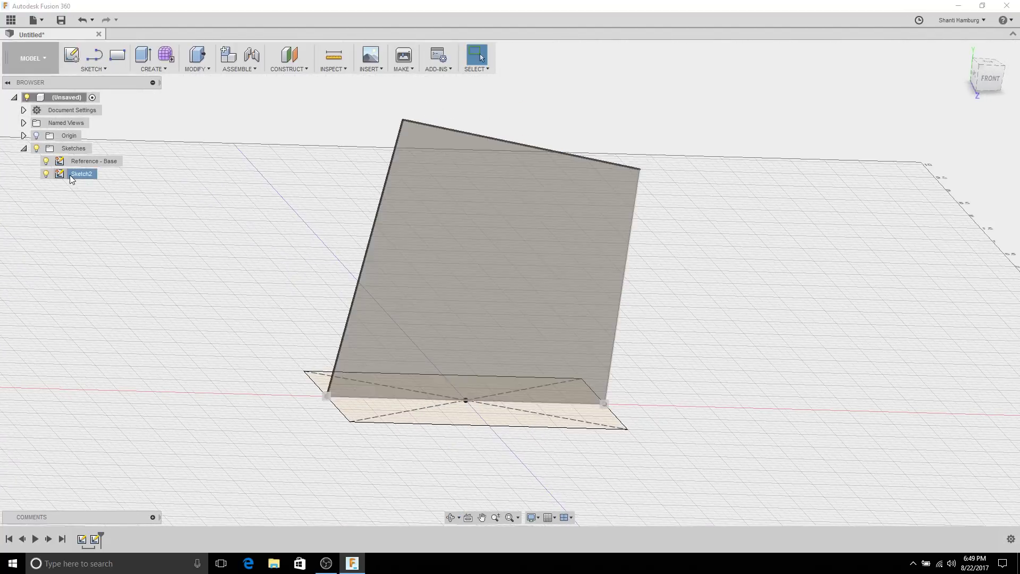
type("Re")
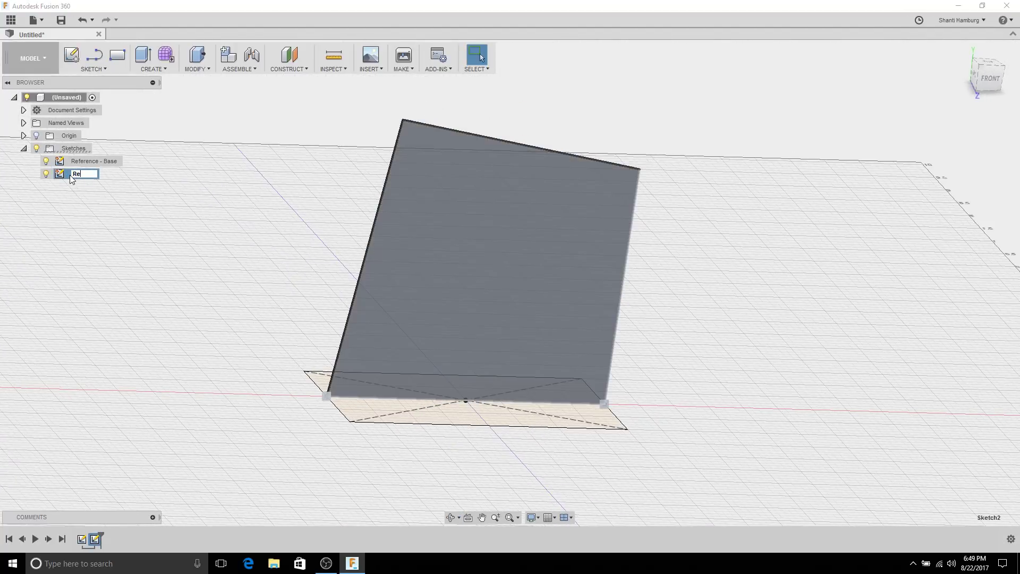
type("ference - Width")
key("Return")
left_click(129, 211)
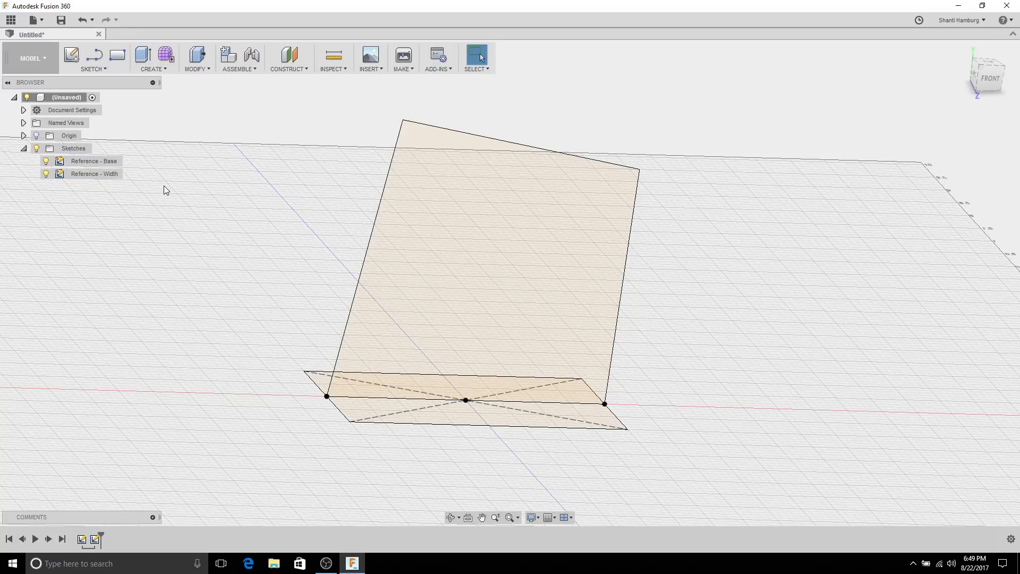
mouse_move(169, 189)
middle_mouse_down("shift")
mouse_move(191, 134)
mouse_move(205, 166)
mouse_move(213, 132)
mouse_move(251, 159)
mouse_move(218, 150)
mouse_move(216, 164)
mouse_move(278, 187)
mouse_move(245, 137)
mouse_move(227, 152)
mouse_move(486, 432)
middle_mouse_up("shift")
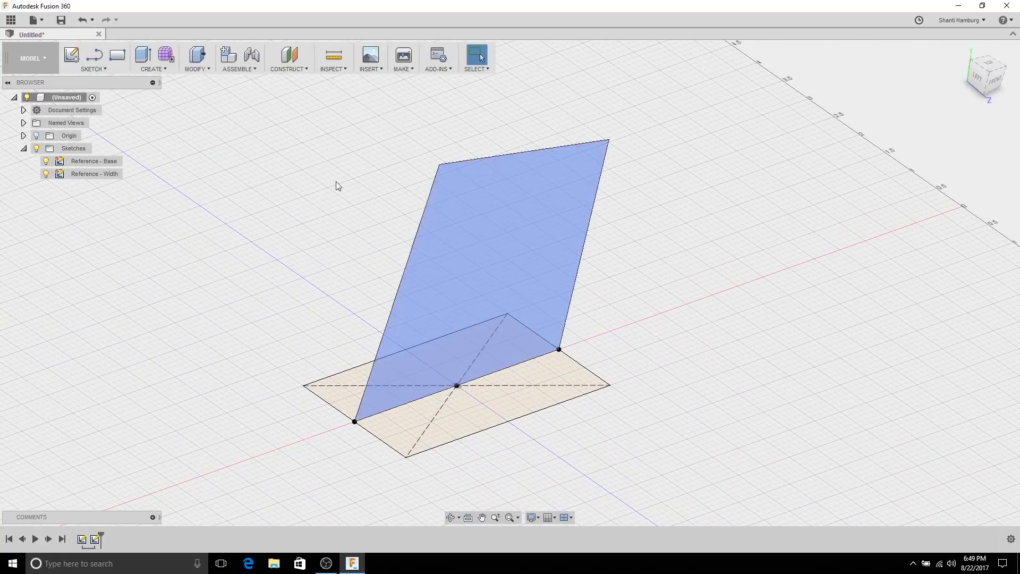
Step: Start a new sketch on the origin plane and tilt the view to see the width sketch's edges
left_click(71, 55)
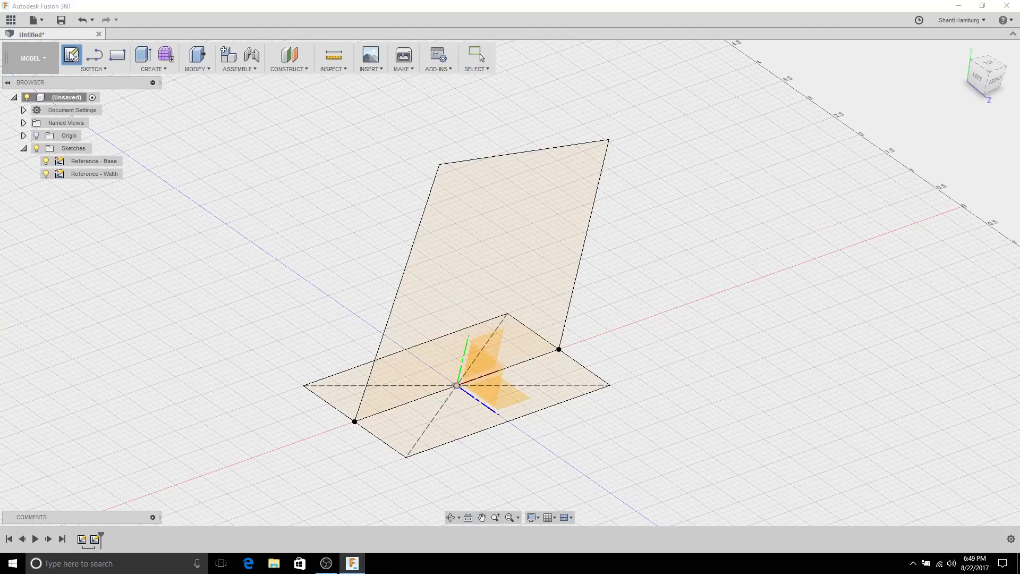
left_click(486, 368)
middle_click_drag(514, 208, 519, 283)
mouse_move(526, 244)
middle_mouse_down("shift")
mouse_move(530, 217)
mouse_move(501, 212)
mouse_move(489, 225)
mouse_move(496, 246)
middle_mouse_up("shift")
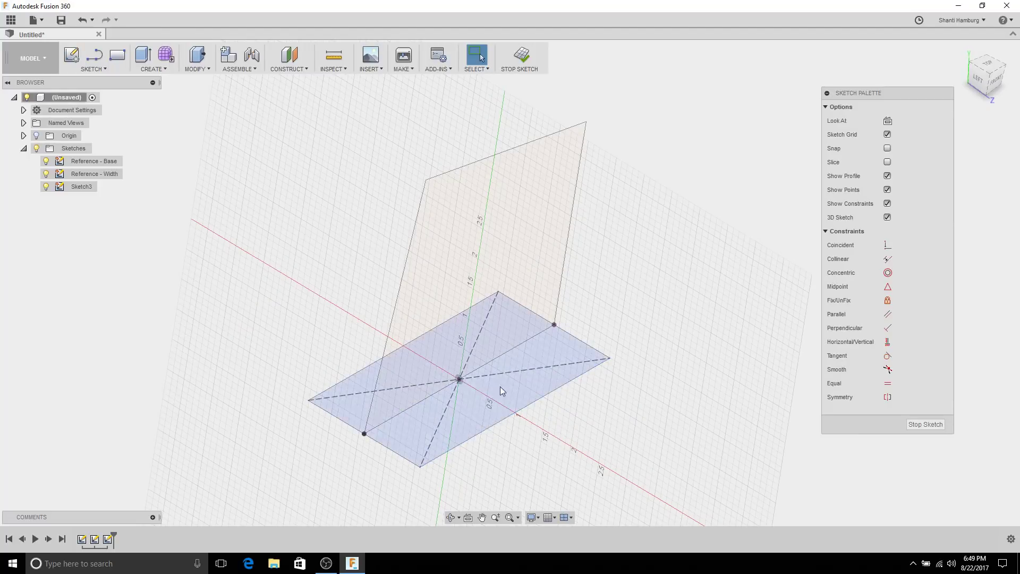
left_click(481, 160)
mouse_move(627, 177)
middle_mouse_down("shift")
mouse_move(610, 164)
mouse_move(597, 169)
middle_mouse_up("shift")
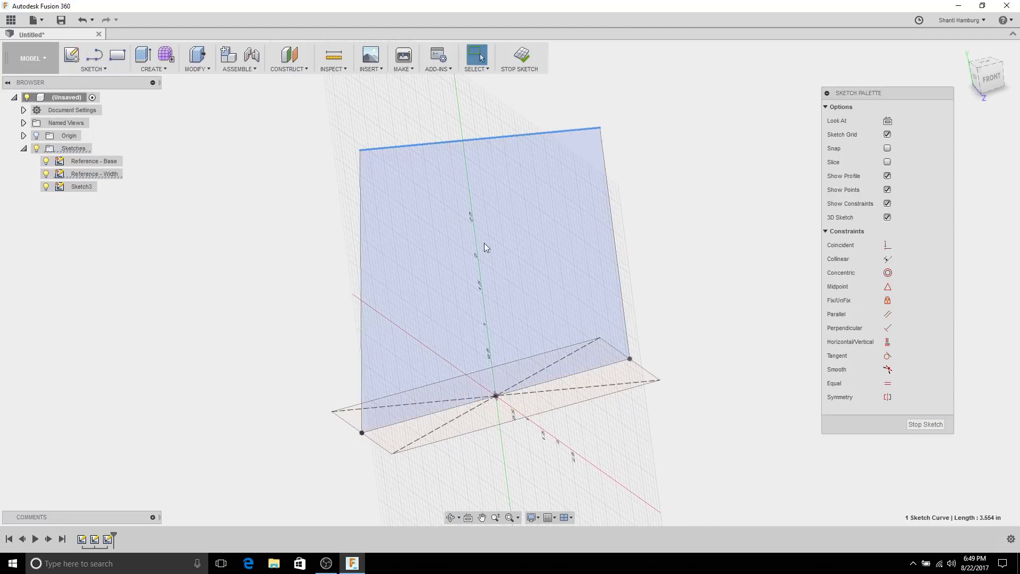
left_click(279, 169)
middle_click_drag(279, 169, 290, 177, "shift")
Step: Intersect the reference sketch edges with the sketch plane to add magenta intersection points
left_click(93, 69)
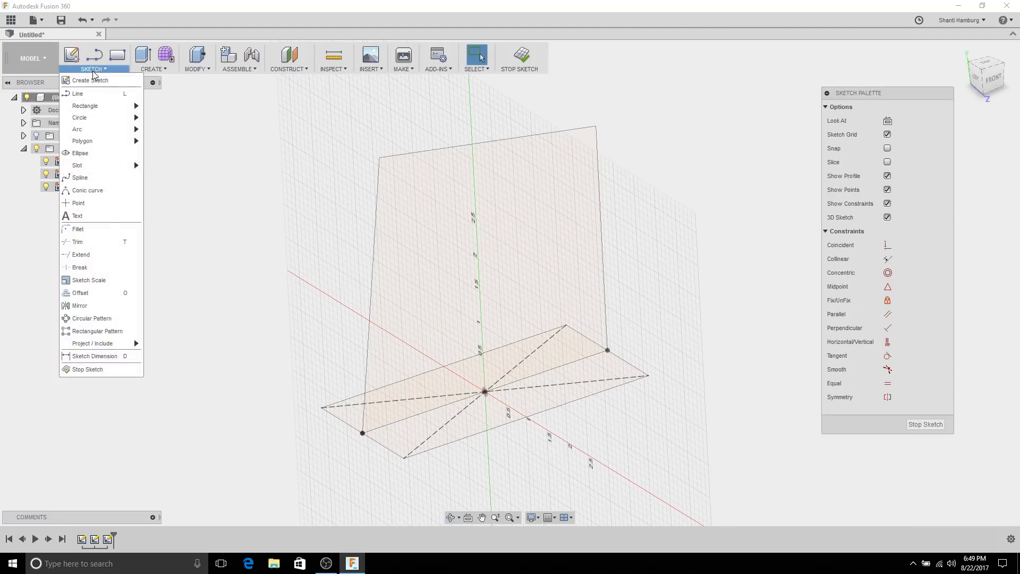
mouse_move(103, 344)
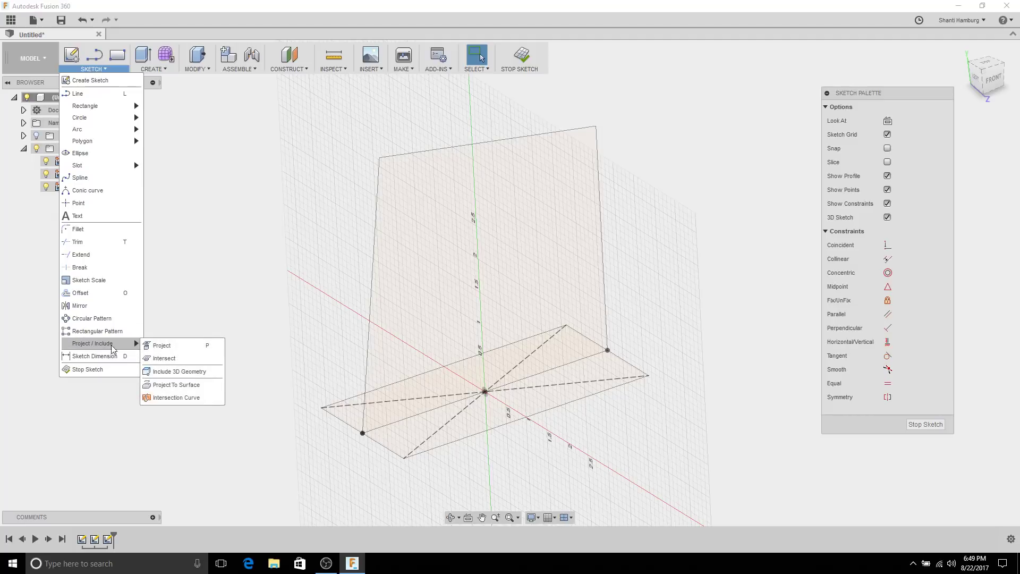
left_click(163, 359)
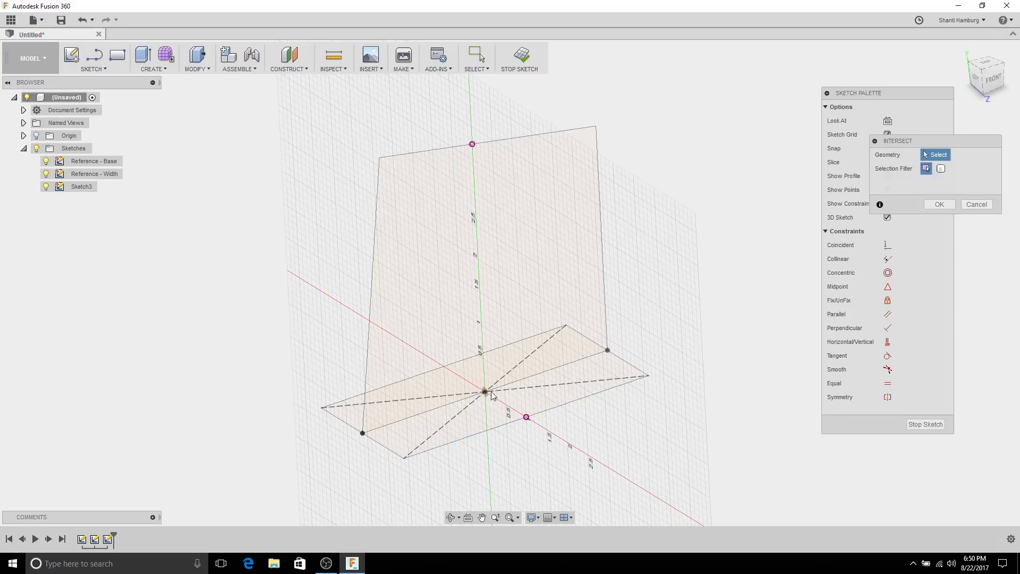
left_click(434, 366)
left_click(932, 206)
middle_click_drag(664, 136, 685, 160, "shift")
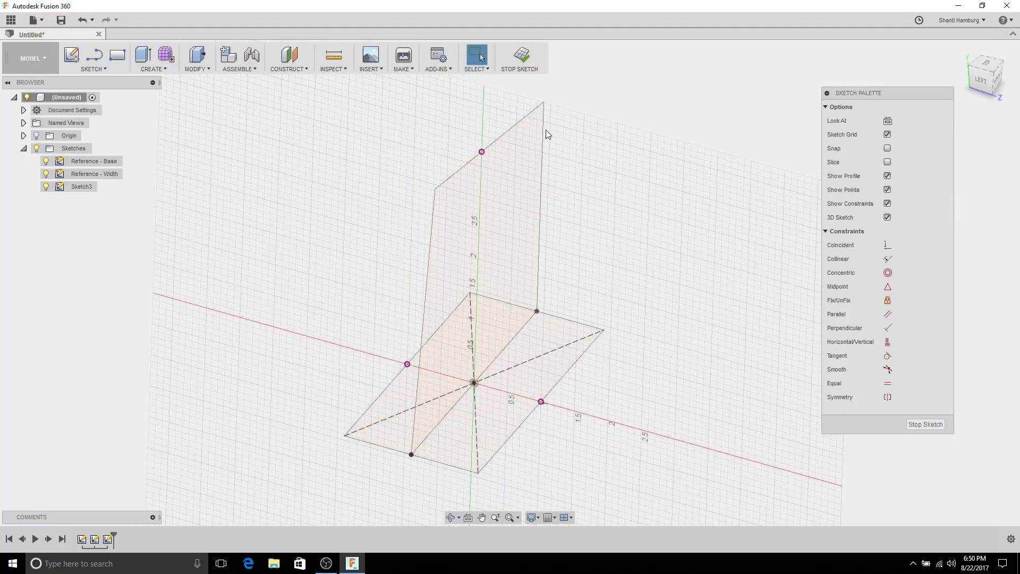
Step: Draw a closed four-sided line profile from the red-axis points up through the top intersection point
left_click(98, 63)
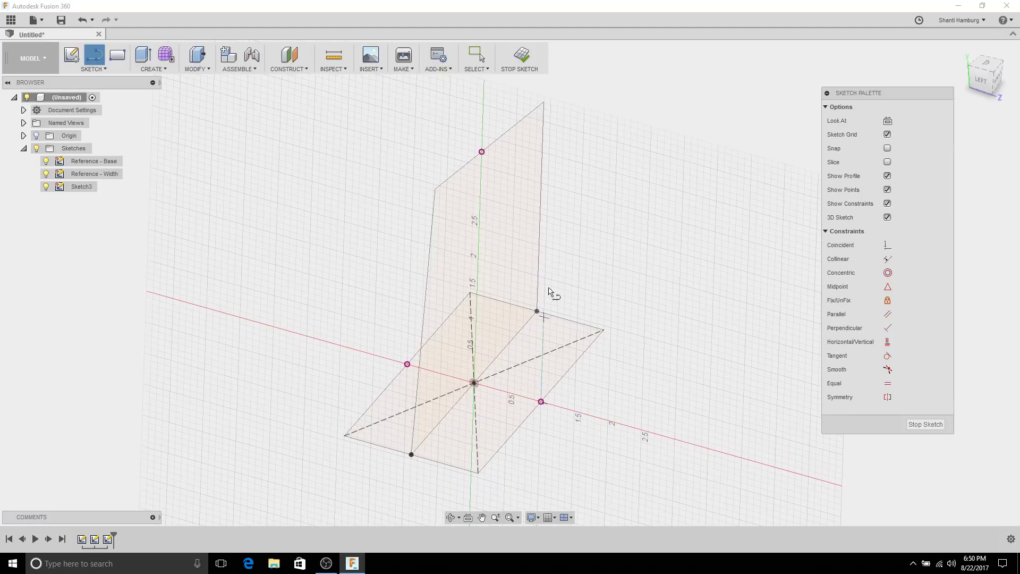
left_click(541, 404)
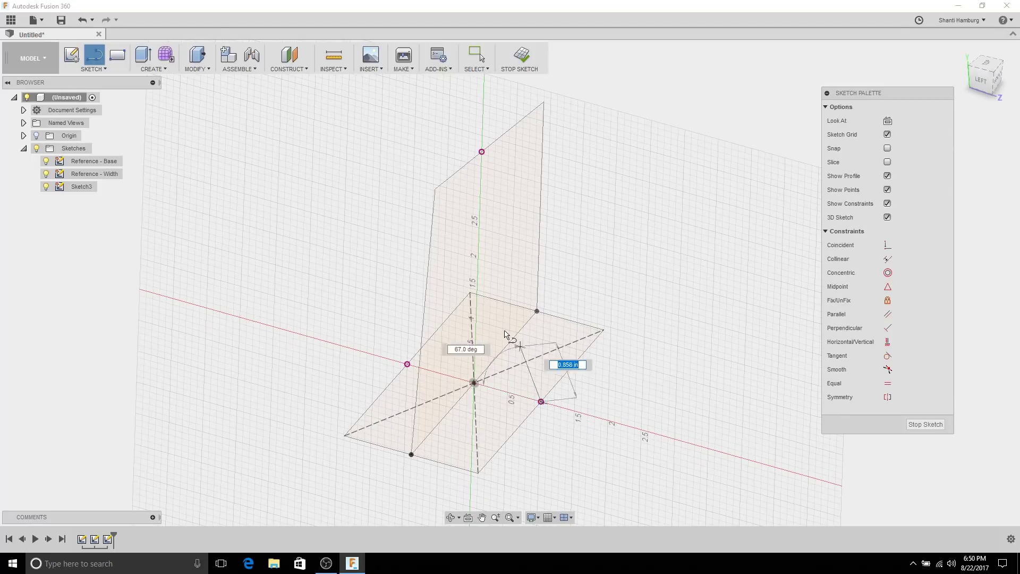
left_click(406, 365)
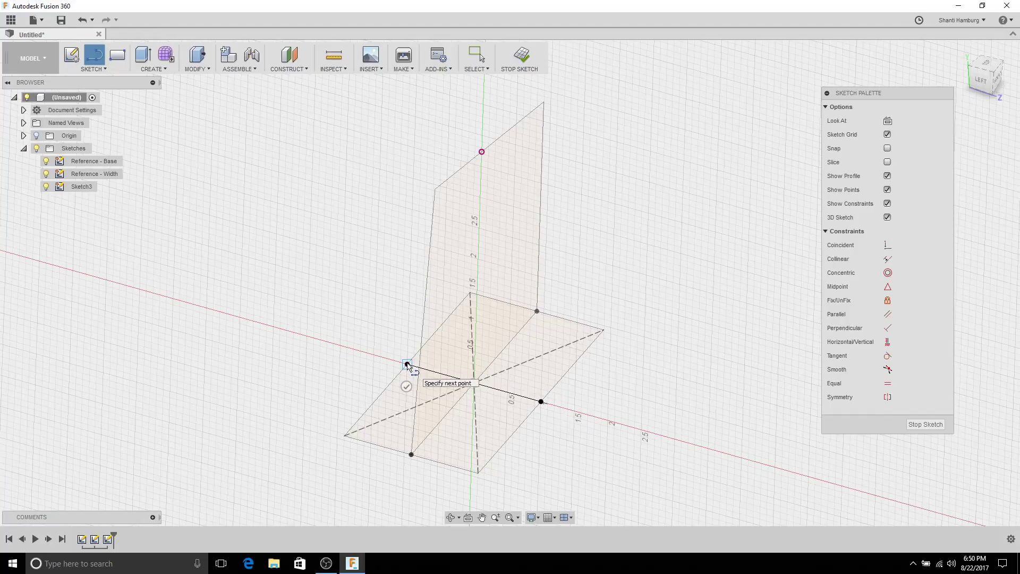
left_click(417, 101)
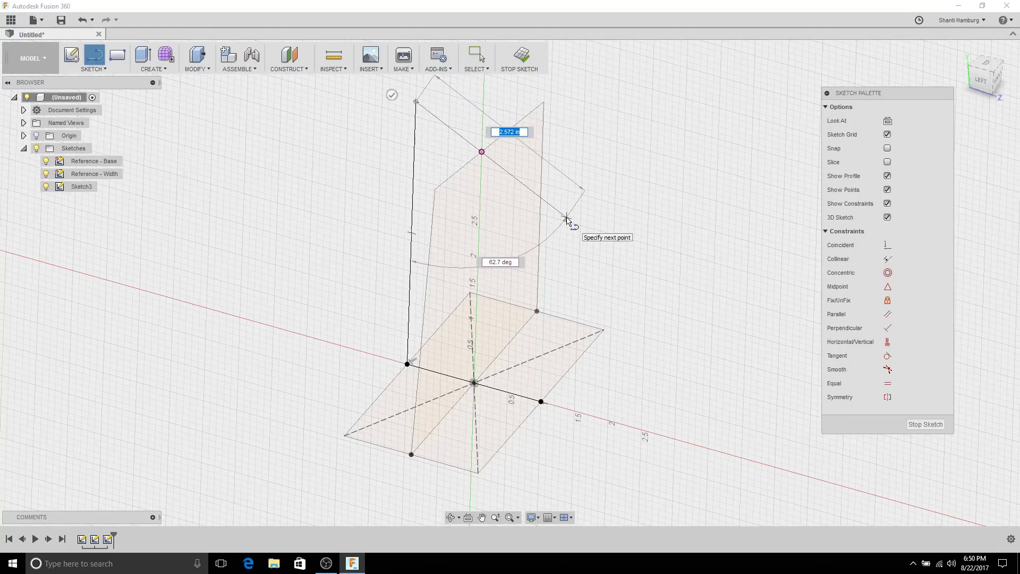
left_click(566, 218)
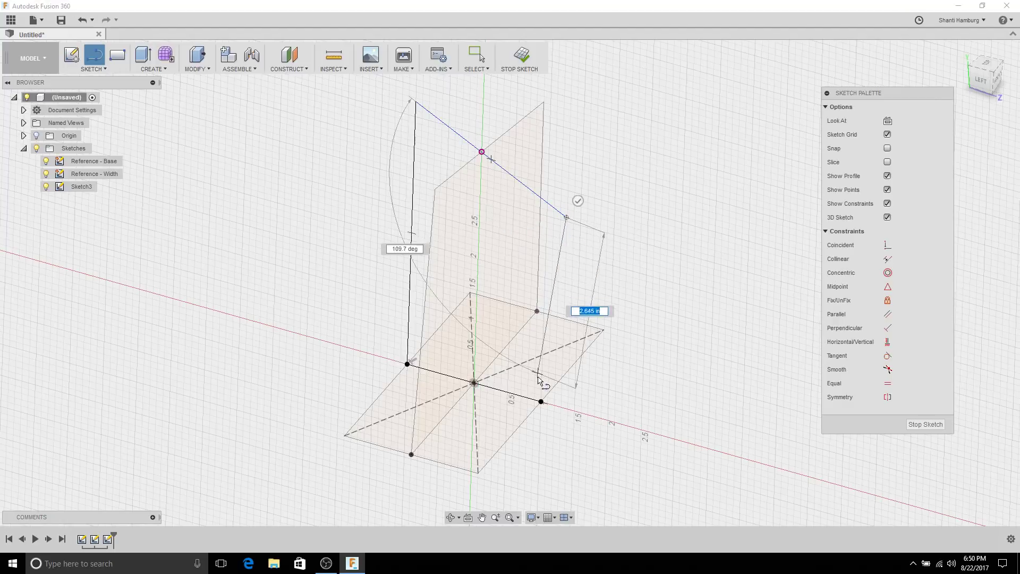
left_click(541, 401)
key("Escape")
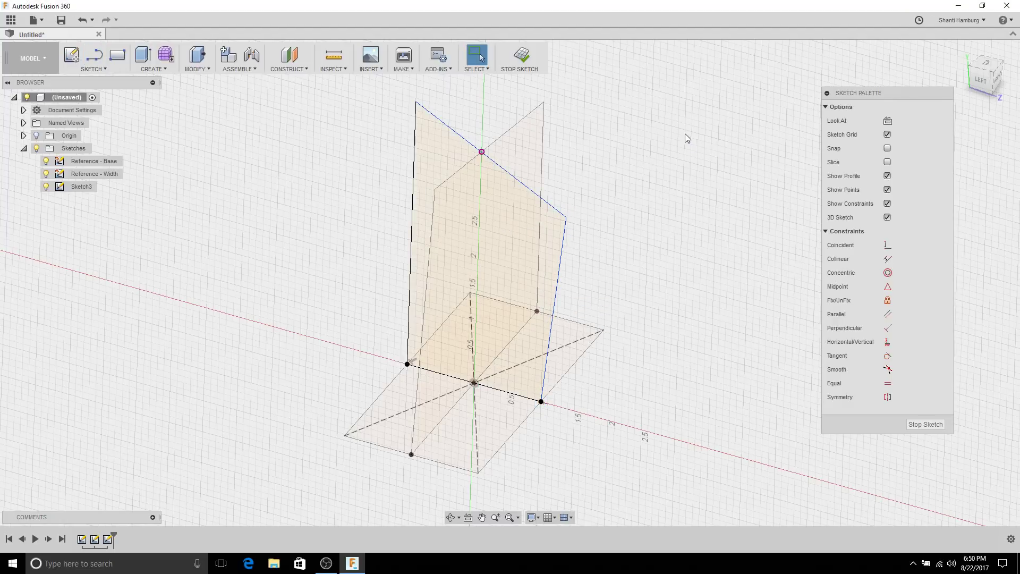
Step: Make the profile's right edge vertical and pull it higher
left_click(560, 269)
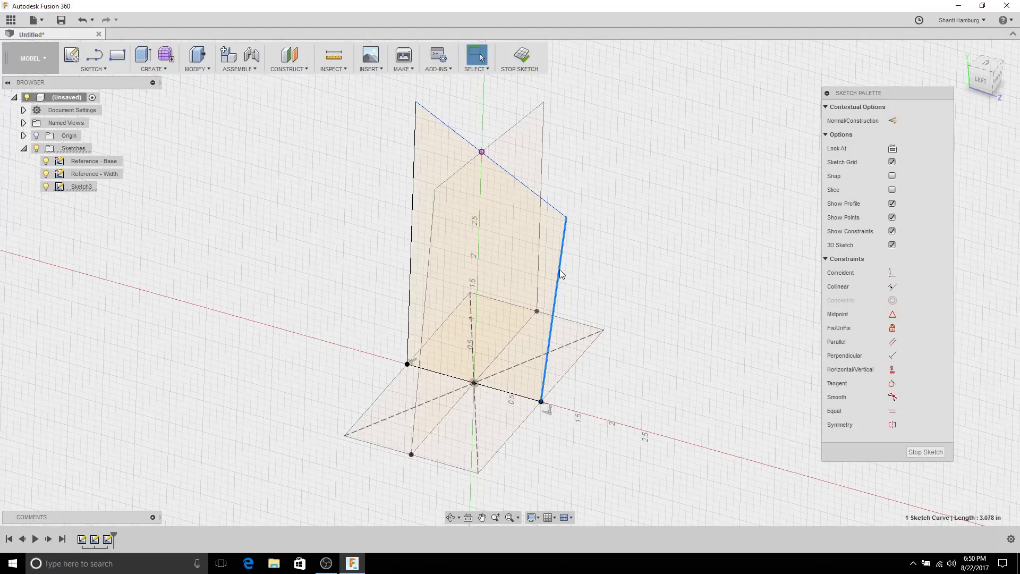
left_click(893, 371)
scroll(648, 220, "up", 2)
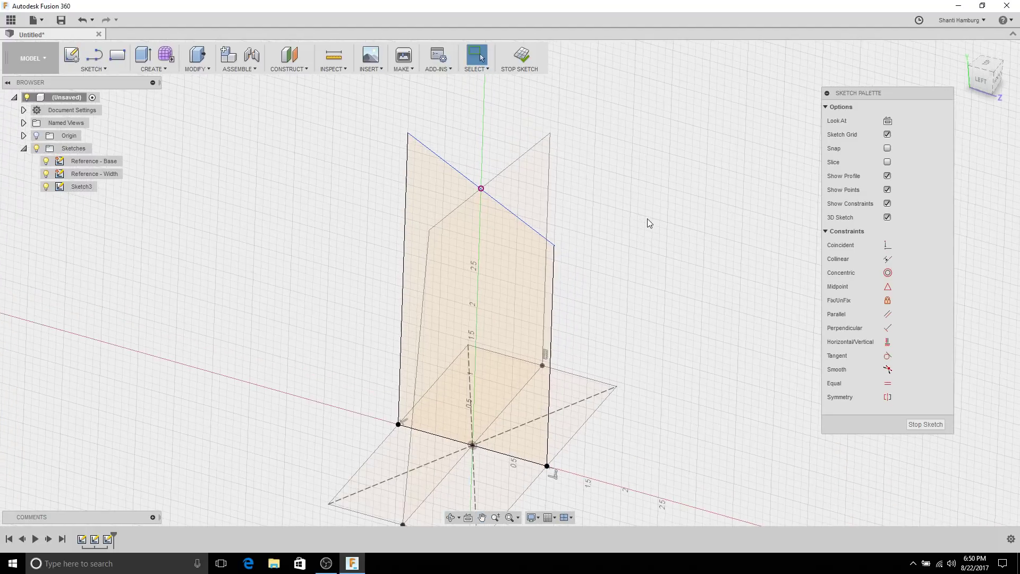
mouse_move(528, 230)
left_mouse_down()
mouse_move(535, 175)
mouse_move(546, 313)
mouse_move(529, 210)
mouse_move(537, 183)
mouse_move(542, 194)
left_mouse_up()
left_click(690, 193)
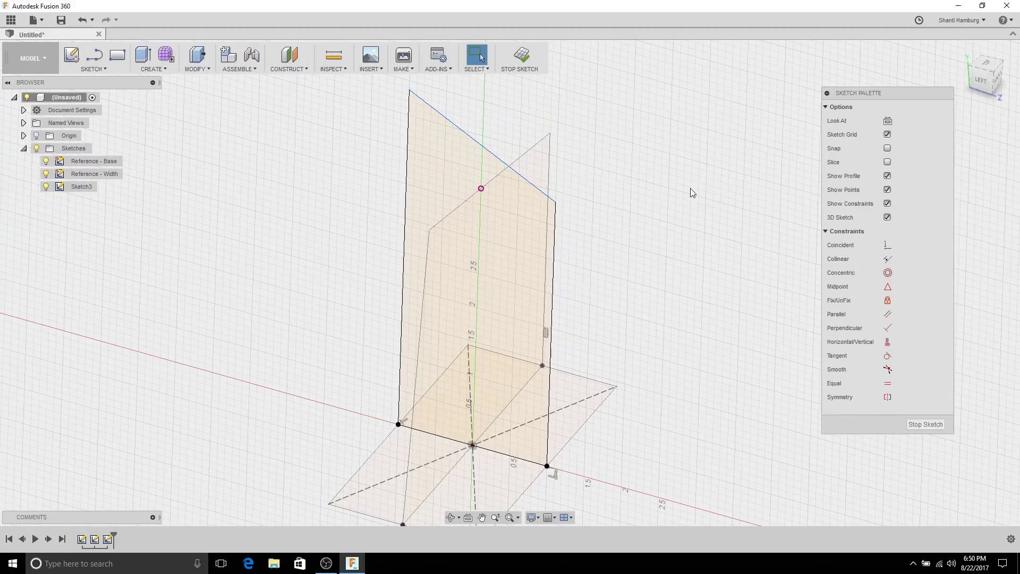
Step: Make the top edge coincident with the magenta intersection point and adjust its right endpoint
left_click(886, 245)
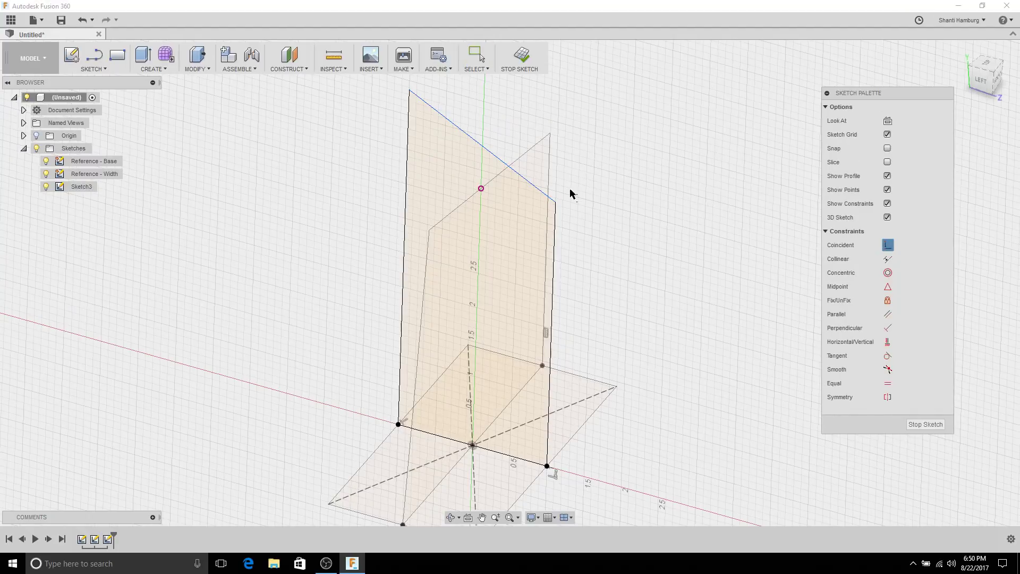
left_click(495, 156)
left_click(481, 189)
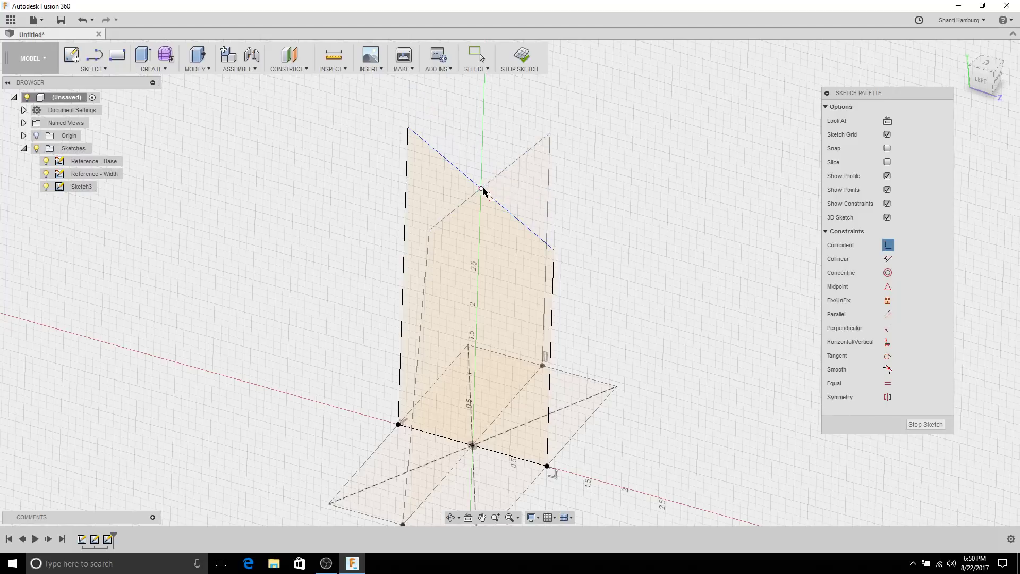
key("Escape")
mouse_move(610, 200)
middle_mouse_down("shift")
mouse_move(610, 186)
mouse_move(612, 208)
middle_mouse_up("shift")
mouse_move(564, 243)
left_mouse_down()
mouse_move(573, 134)
mouse_move(581, 264)
mouse_move(576, 162)
mouse_move(568, 213)
mouse_move(583, 256)
mouse_move(601, 237)
left_mouse_up()
Step: Dimension the top edge at 20° to the bottom edge and finish Sketch3
mouse_move(638, 292)
middle_mouse_down("shift")
mouse_move(649, 239)
mouse_move(654, 290)
middle_mouse_up("shift")
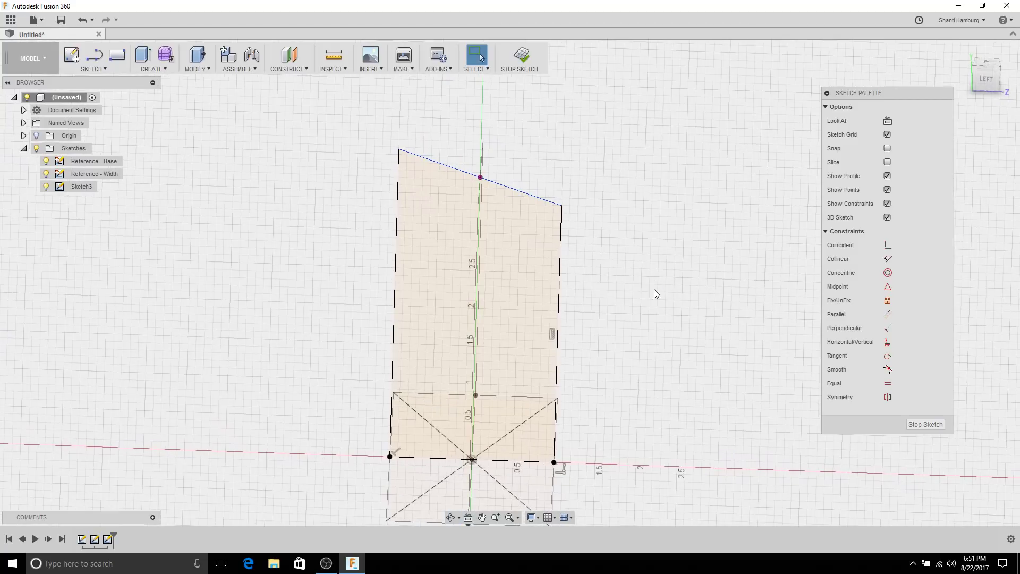
right_click(646, 154)
left_click(589, 184)
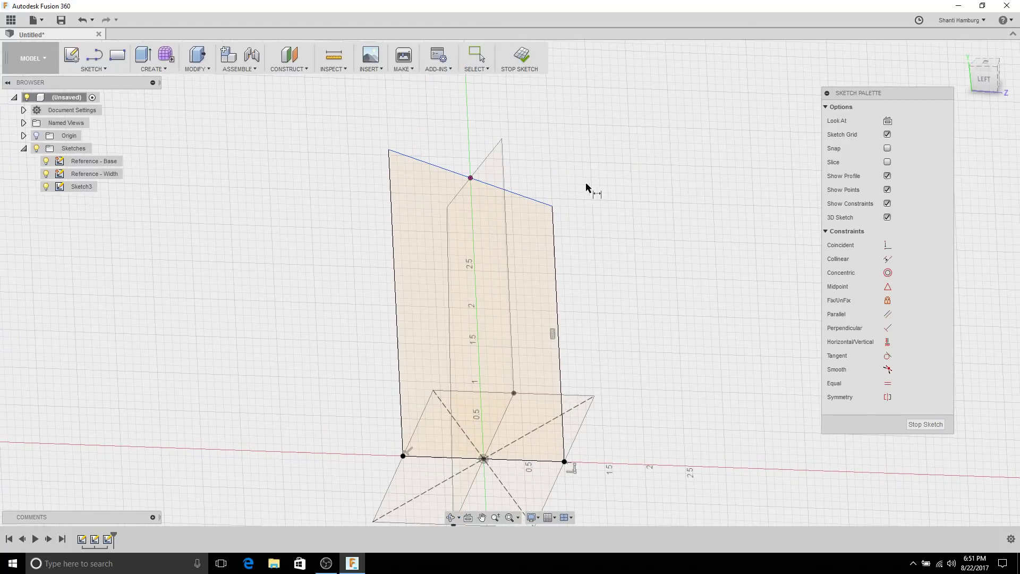
left_click(524, 196)
left_click(546, 461)
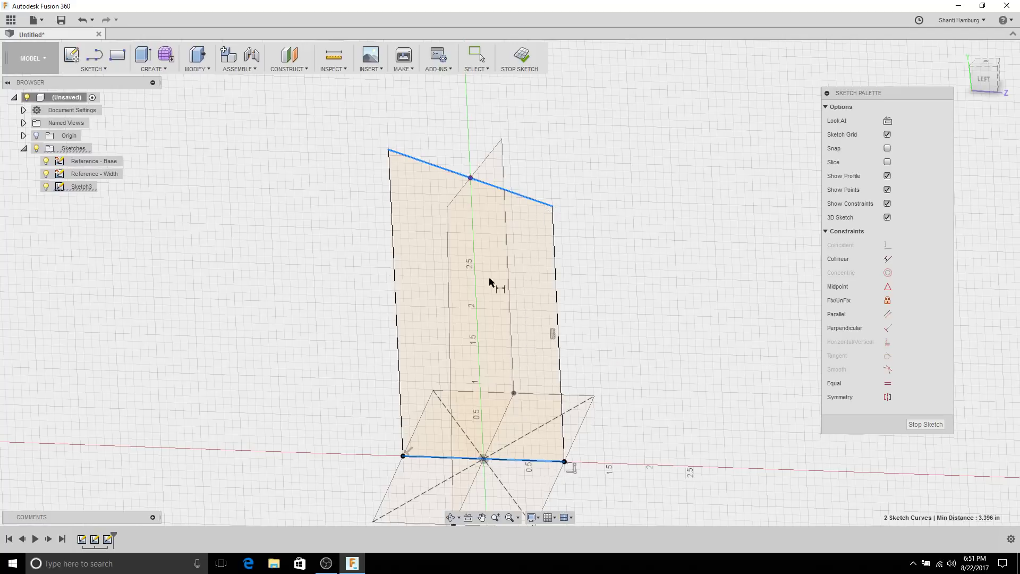
left_click(374, 269)
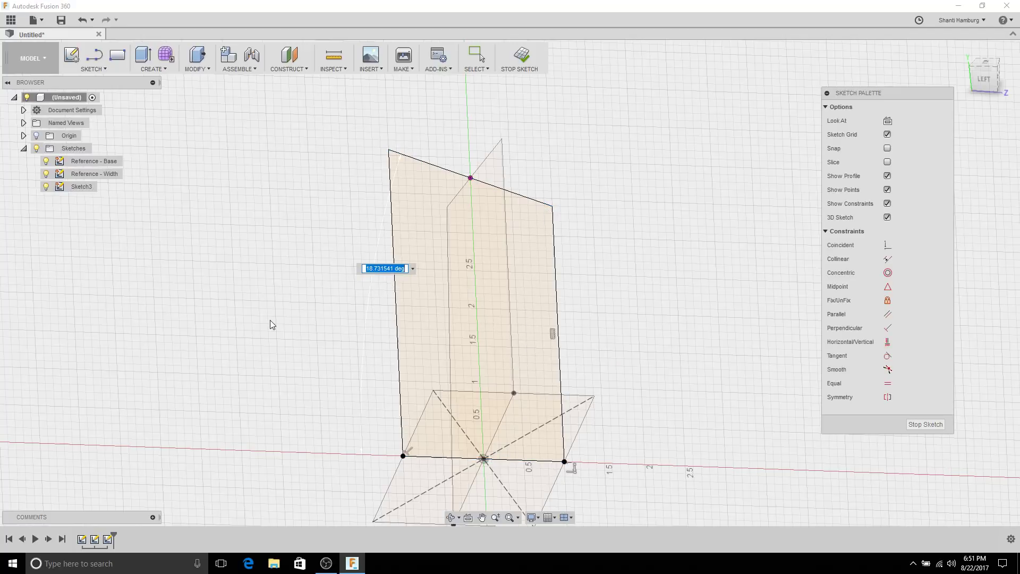
type("20")
key("Return")
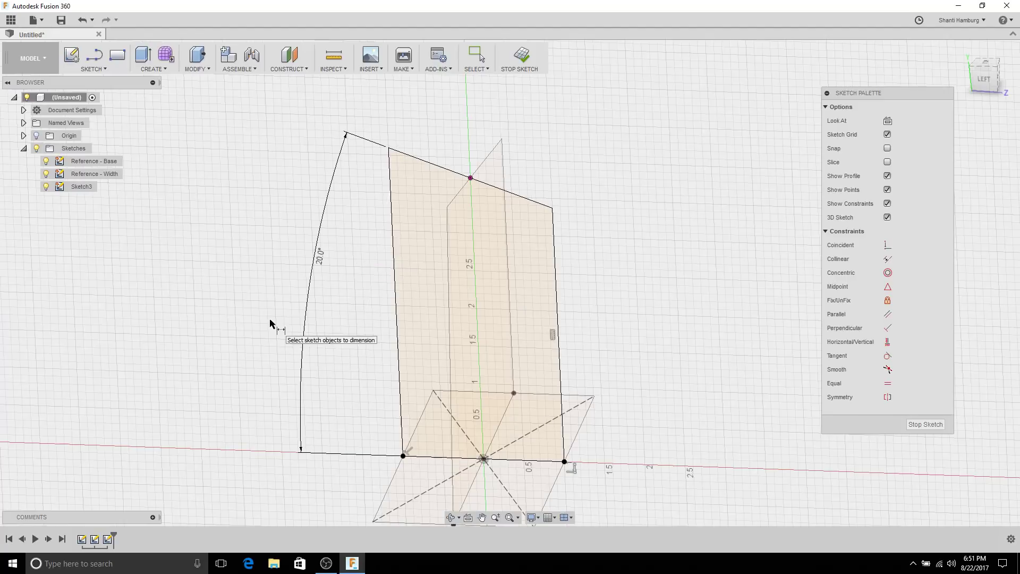
left_click(925, 424)
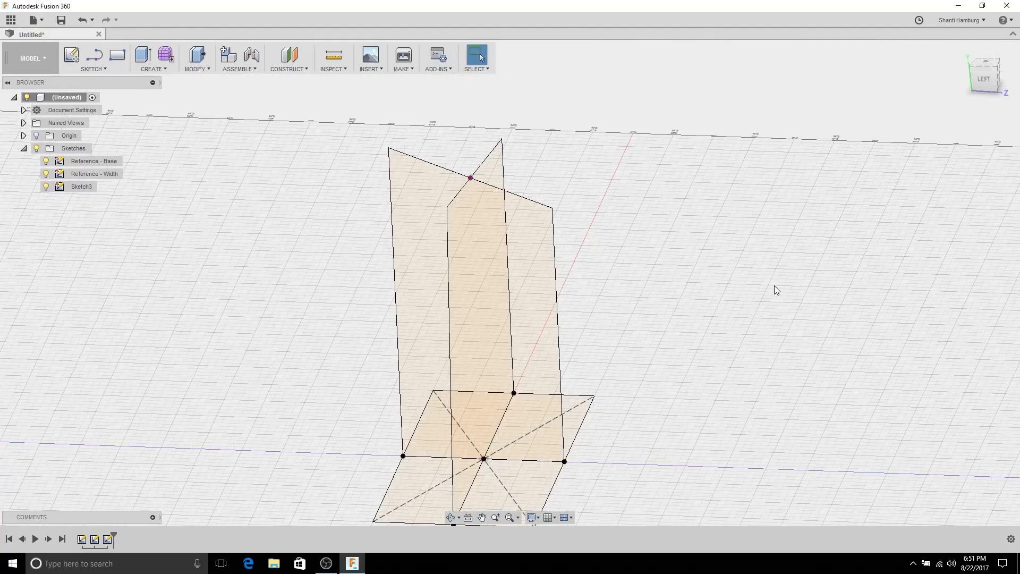
Step: Rename Sketch3 to 'Reference - Depth' in the browser
scroll(781, 281, "down", 3)
mouse_move(789, 280)
middle_mouse_down("shift")
mouse_move(742, 221)
mouse_move(708, 260)
mouse_move(649, 272)
mouse_move(712, 314)
mouse_move(703, 360)
mouse_move(694, 282)
mouse_move(744, 216)
mouse_move(774, 237)
mouse_move(738, 388)
mouse_move(754, 359)
mouse_move(755, 233)
mouse_move(744, 232)
mouse_move(836, 250)
mouse_move(742, 241)
mouse_move(704, 249)
mouse_move(738, 271)
mouse_move(729, 296)
mouse_move(740, 276)
mouse_move(773, 283)
mouse_move(751, 246)
middle_mouse_up("shift")
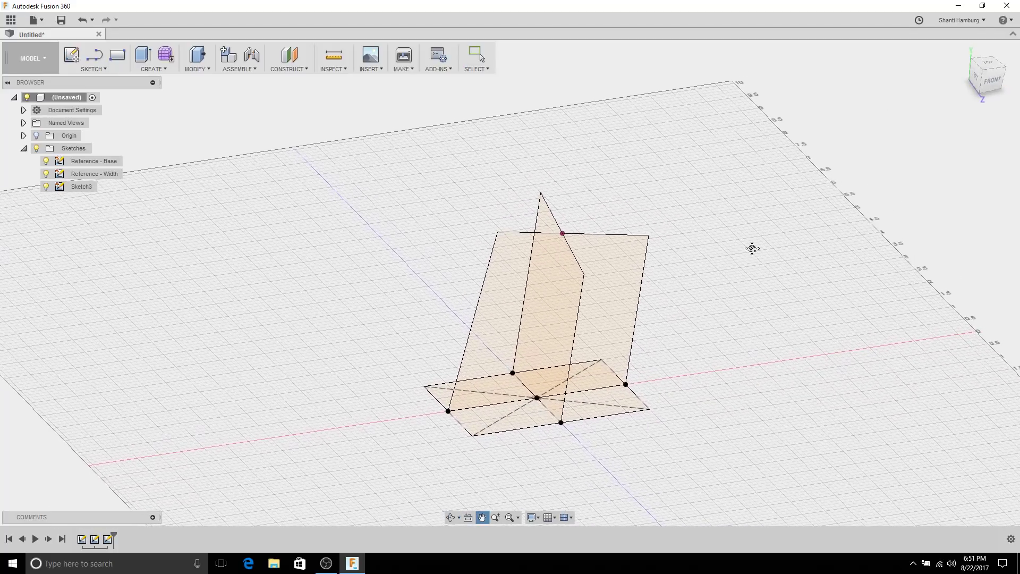
left_click(70, 191)
double_click(82, 187)
type("Reference - Depth")
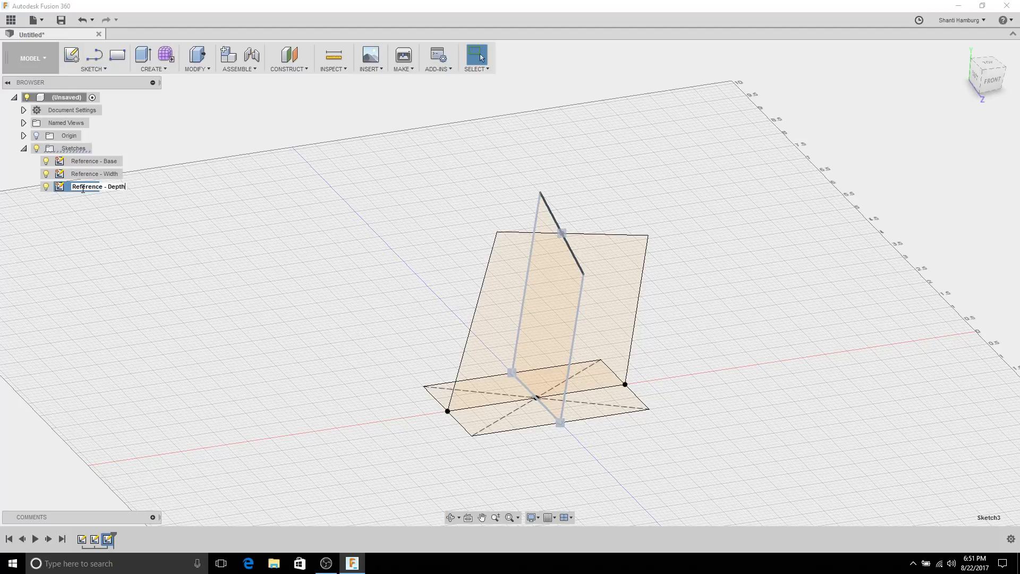
key("Return")
key("Escape")
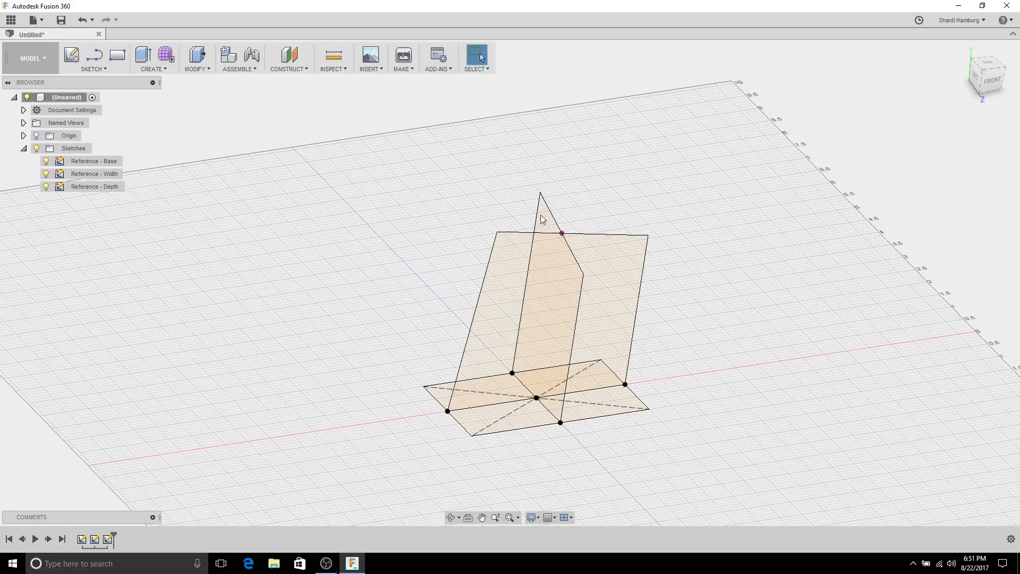
Step: Show the origin planes and axes and inspect the sketch's top lines from a top-front view
scroll(590, 230, "up", 3)
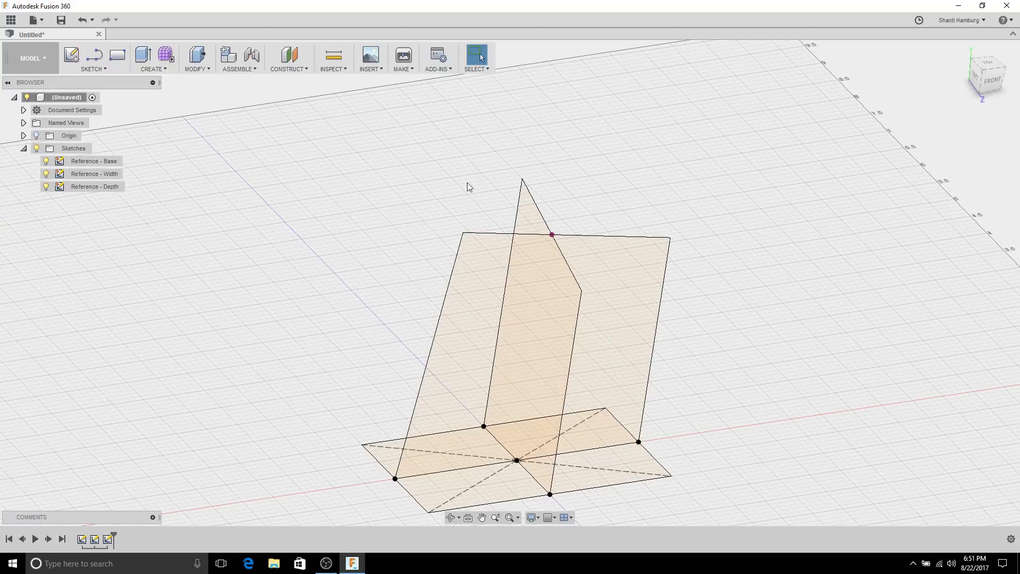
left_click(36, 135)
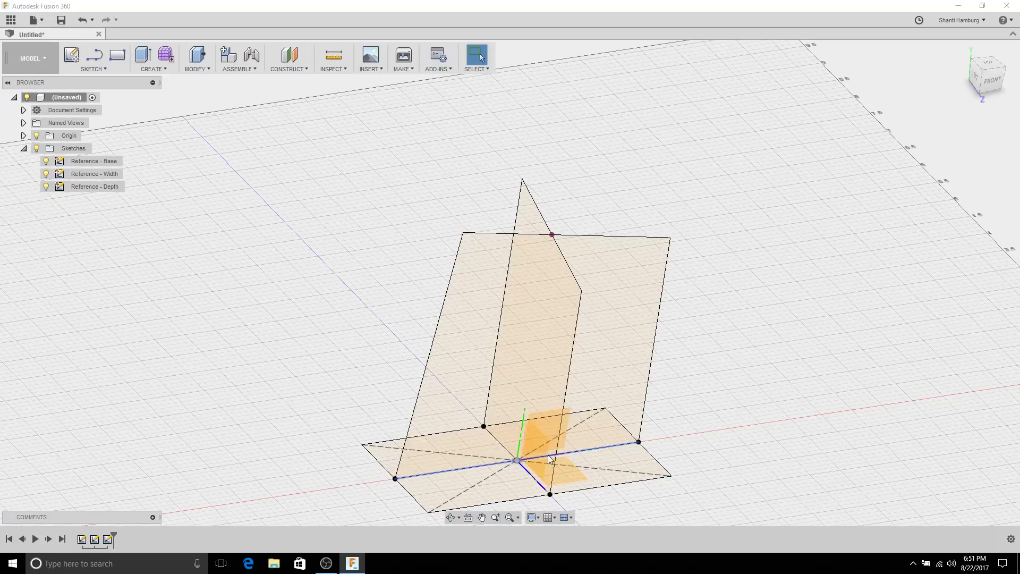
middle_click_drag(554, 425, 547, 318, "shift")
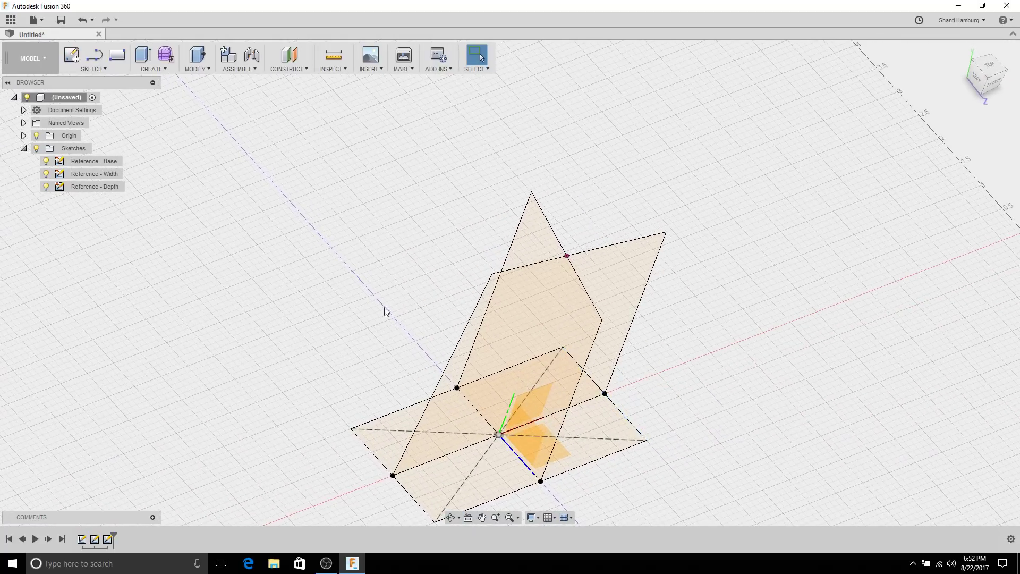
middle_click_drag(342, 282, 362, 214)
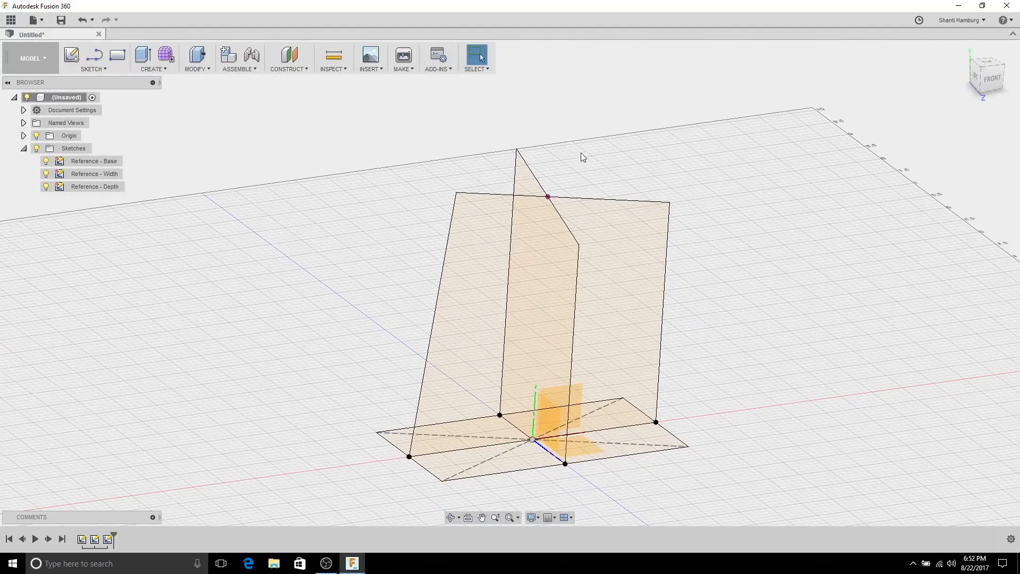
left_click(525, 162)
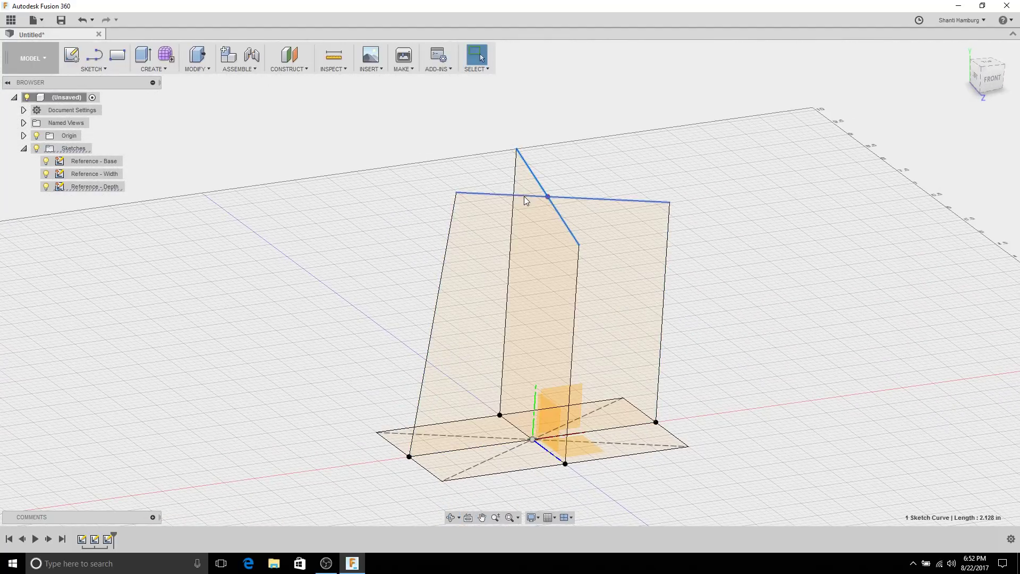
left_click(524, 196)
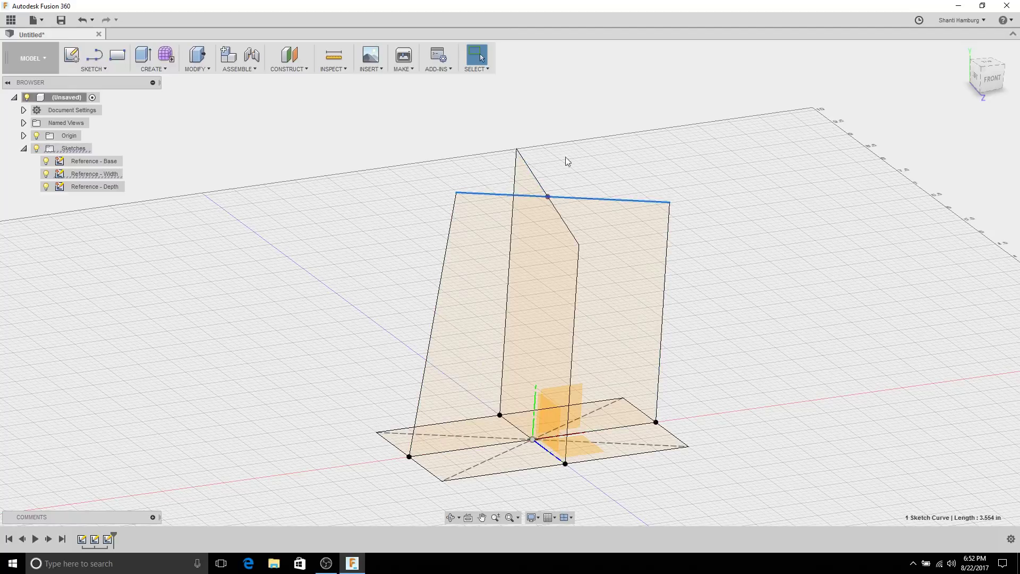
left_click(326, 200)
middle_click_drag(325, 200, 363, 202, "shift")
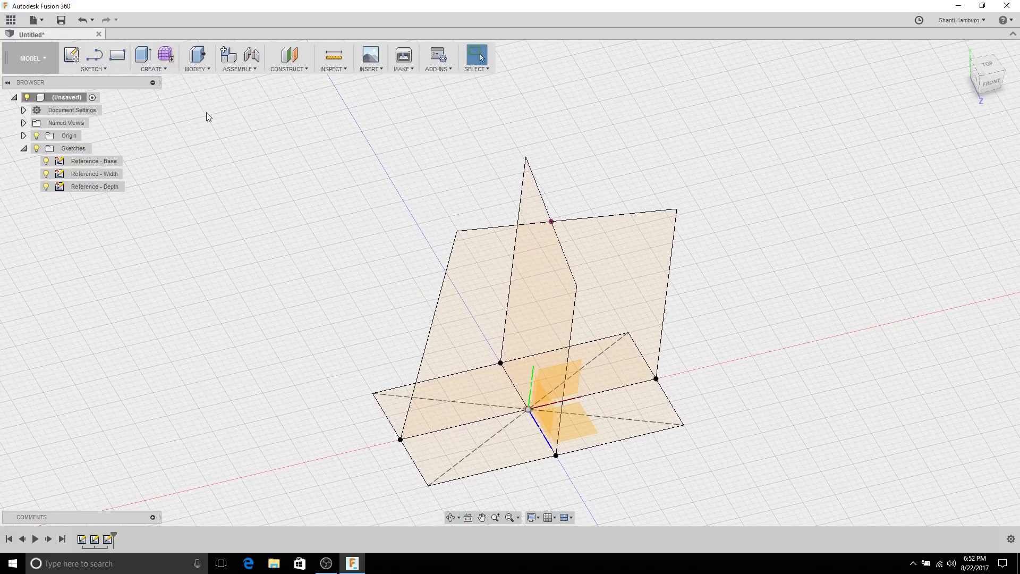
Step: Build Plane1 through three points on the reference sketches and select it
left_click(297, 68)
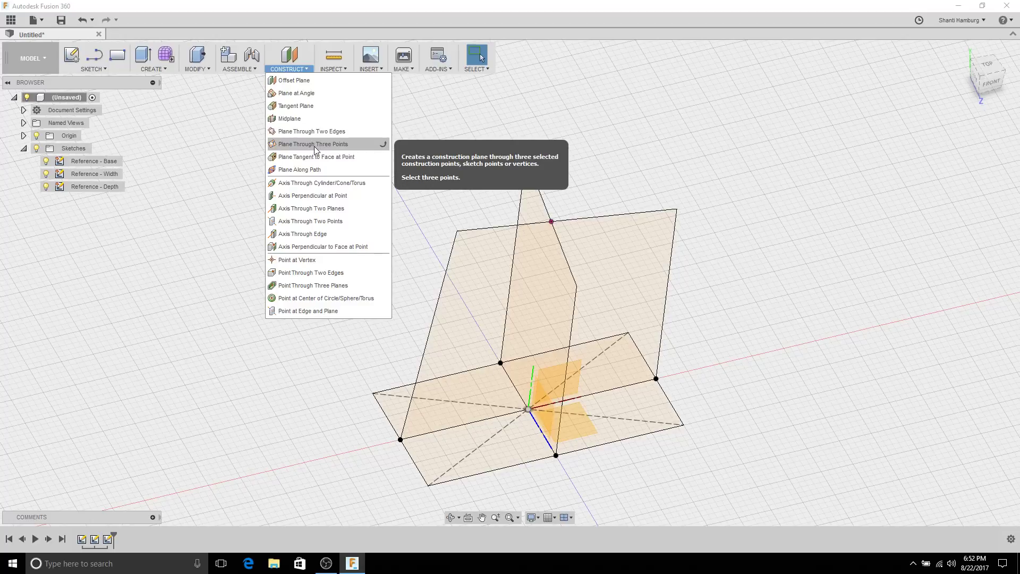
left_click(300, 132)
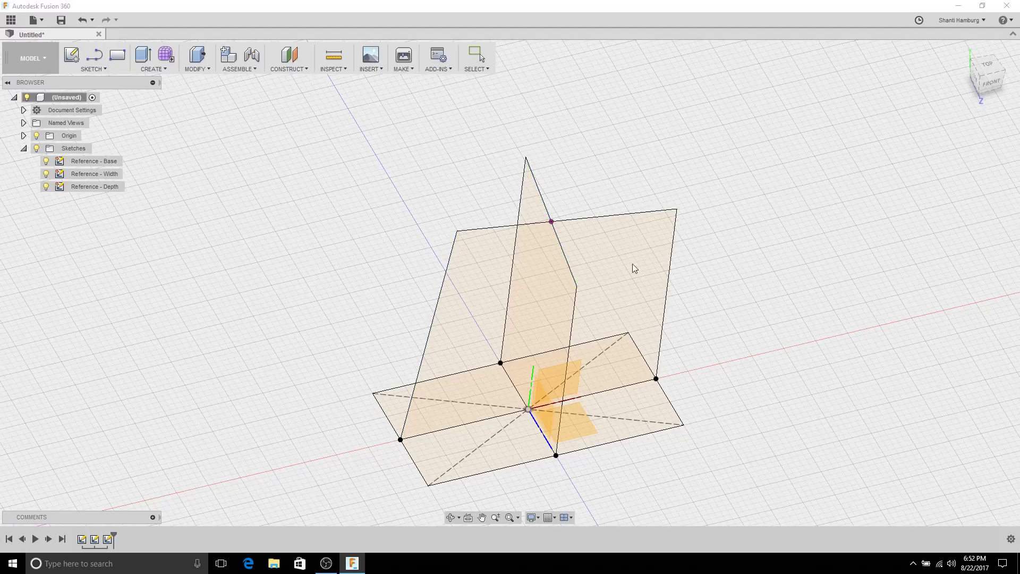
left_click(541, 227)
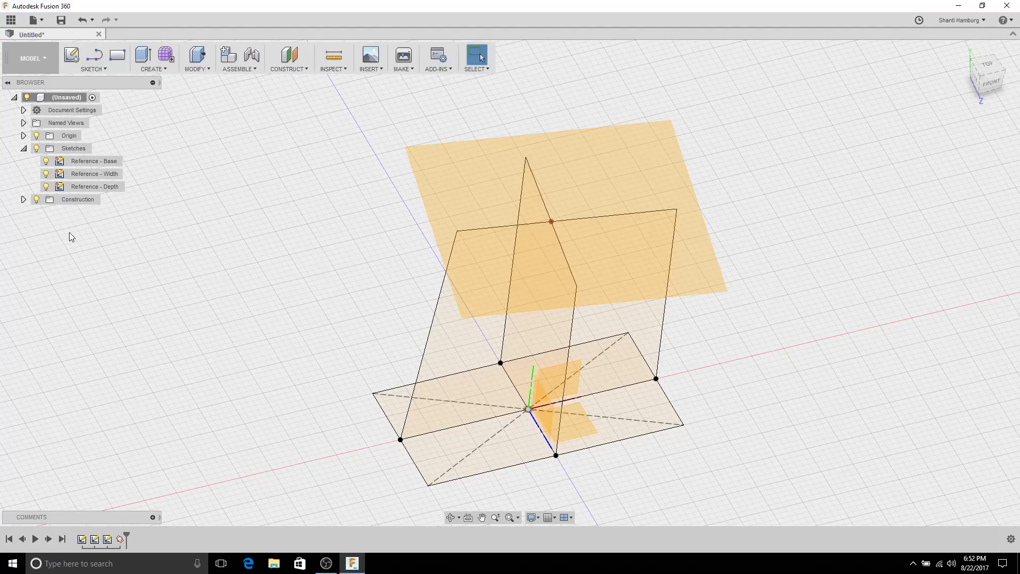
mouse_move(69, 232)
middle_mouse_down("shift")
mouse_move(312, 227)
mouse_move(382, 216)
mouse_move(444, 185)
mouse_move(358, 187)
mouse_move(242, 230)
mouse_move(269, 182)
mouse_move(278, 202)
middle_mouse_up("shift")
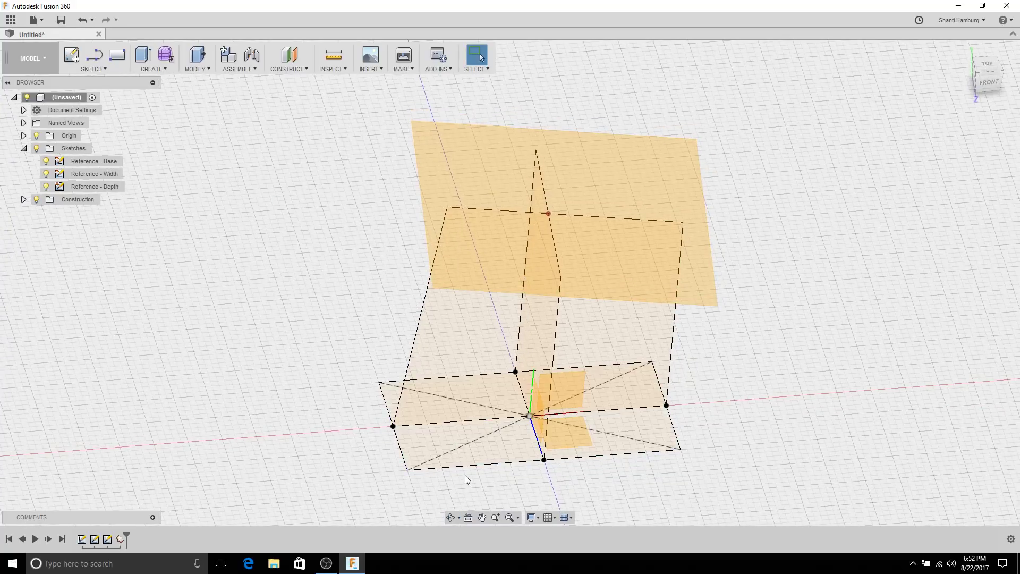
left_click(576, 170)
mouse_move(353, 162)
middle_mouse_down("shift")
mouse_move(378, 169)
mouse_move(379, 197)
mouse_move(376, 180)
middle_mouse_up("shift")
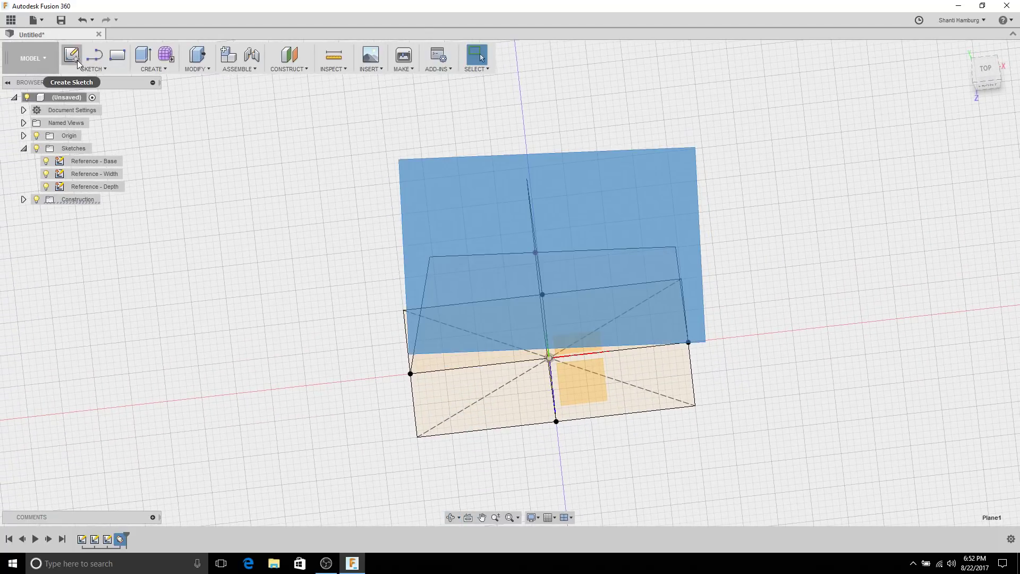
Step: Start Sketch4 on Plane1 and draw a closed four-cornered line outline
left_click(77, 62)
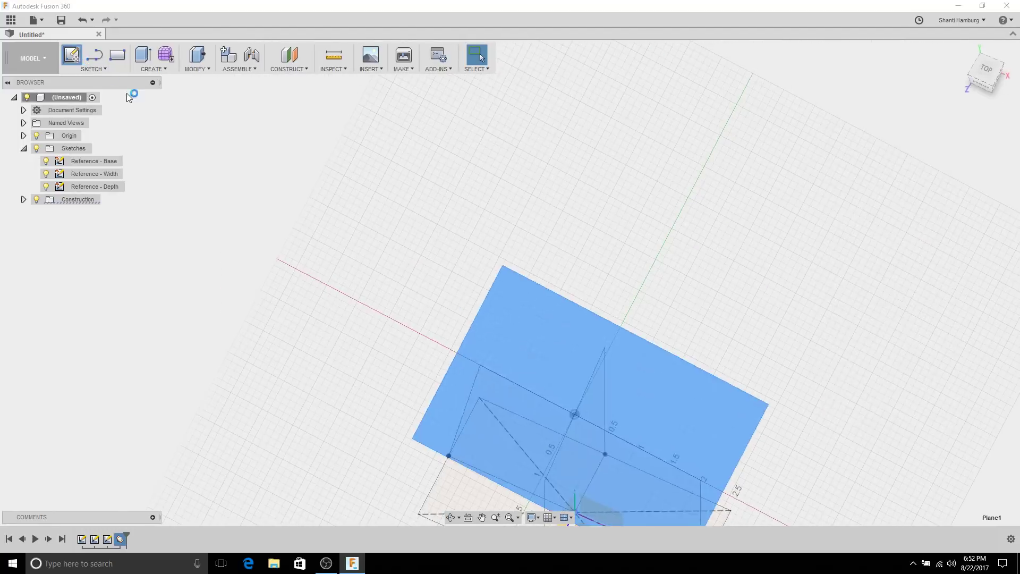
mouse_move(594, 314)
middle_mouse_down("shift")
mouse_move(424, 112)
mouse_move(406, 155)
mouse_move(434, 159)
mouse_move(435, 173)
mouse_move(416, 183)
mouse_move(449, 205)
mouse_move(439, 189)
mouse_move(431, 205)
mouse_move(430, 191)
mouse_move(197, 107)
middle_mouse_up("shift")
left_click(94, 55)
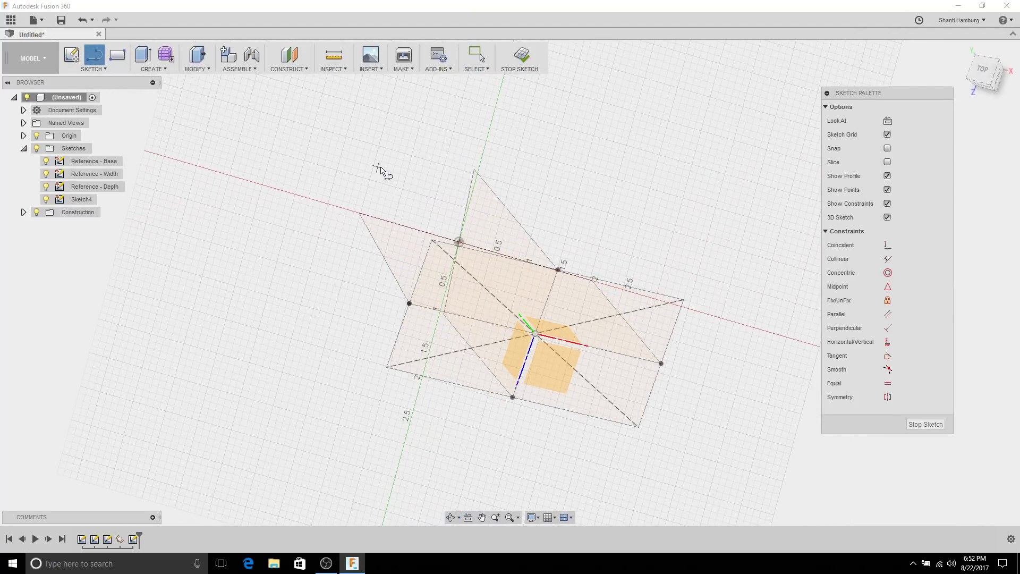
left_click(338, 138)
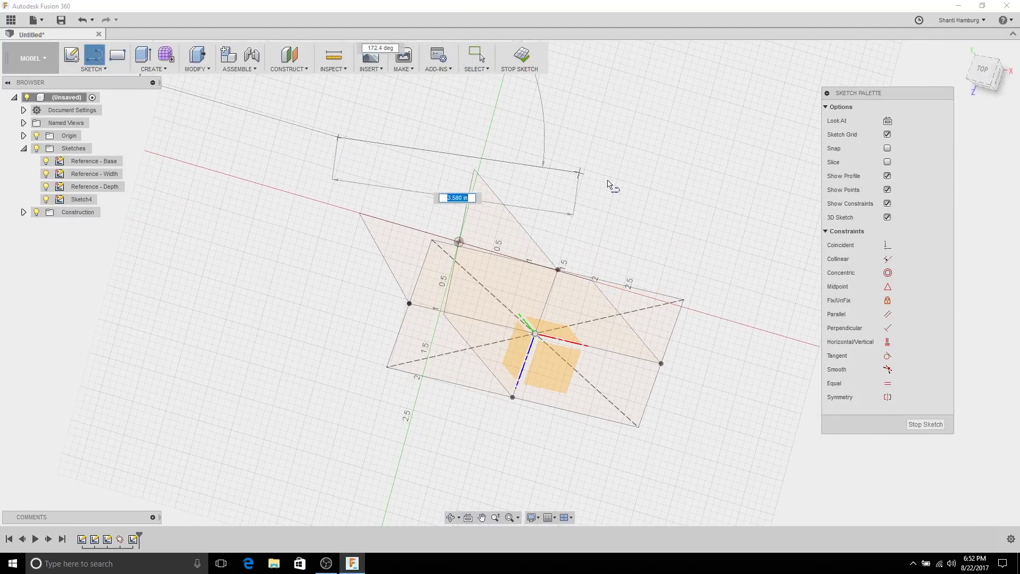
left_click(685, 208)
left_click(711, 449)
left_click(282, 446)
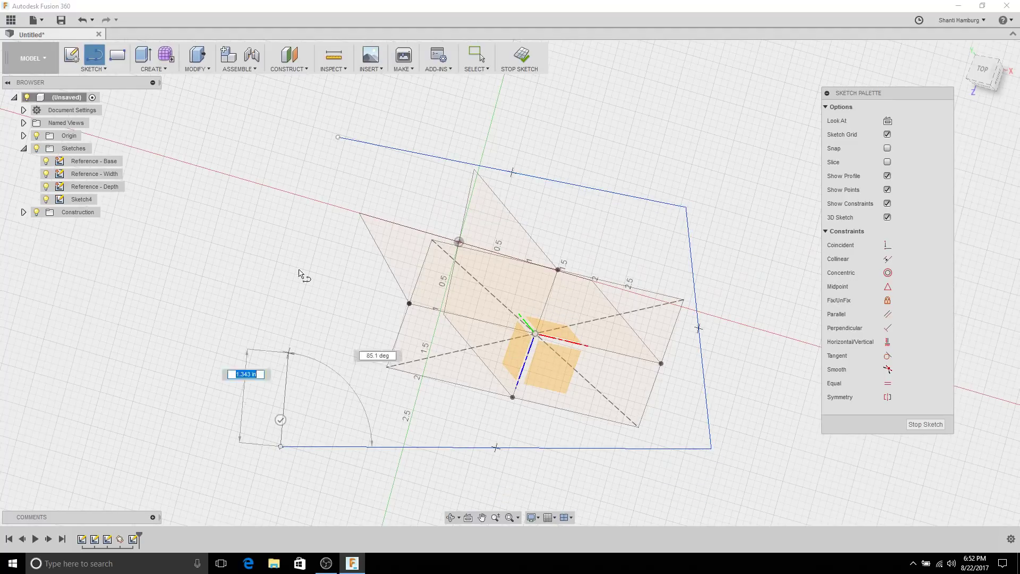
left_click(339, 138)
right_click(279, 132)
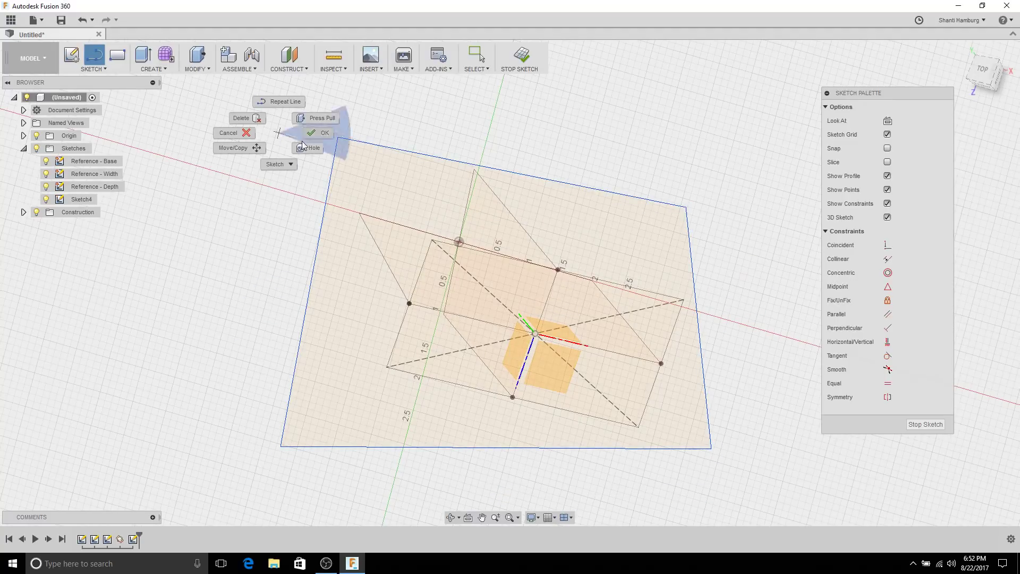
left_click(312, 144)
mouse_move(312, 144)
middle_mouse_down("shift")
mouse_move(289, 102)
mouse_move(262, 130)
mouse_move(317, 131)
mouse_move(446, 225)
mouse_move(521, 132)
mouse_move(406, 339)
middle_mouse_up("shift")
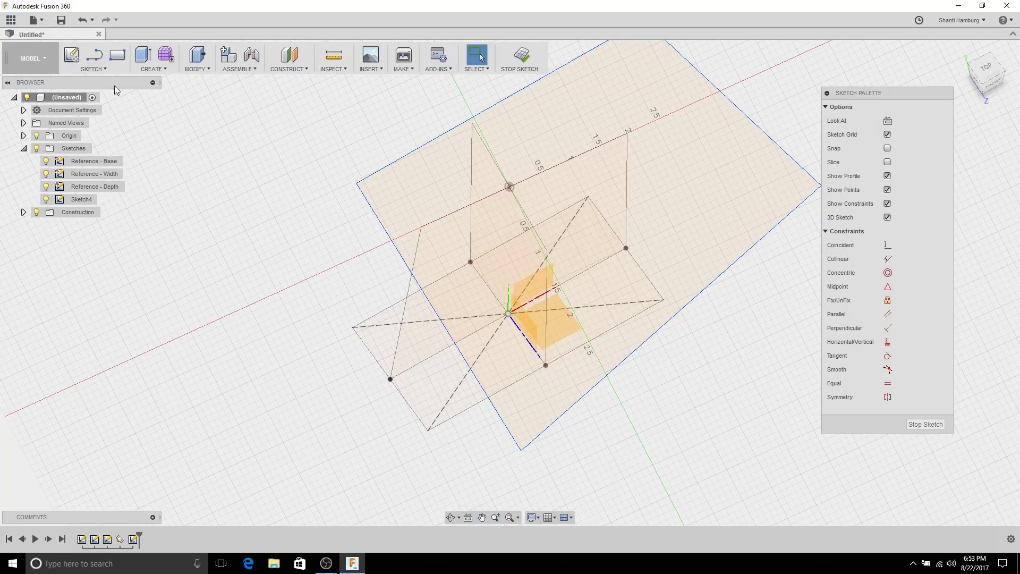
Step: Project two reference sketch points into Sketch4
key("p")
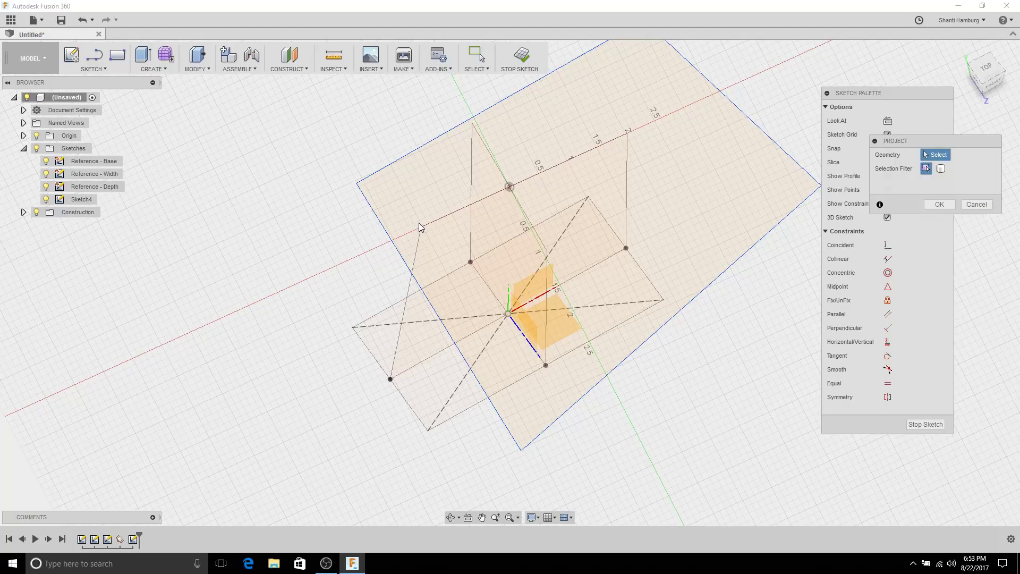
left_click(421, 226)
left_click(472, 123)
left_click(938, 204)
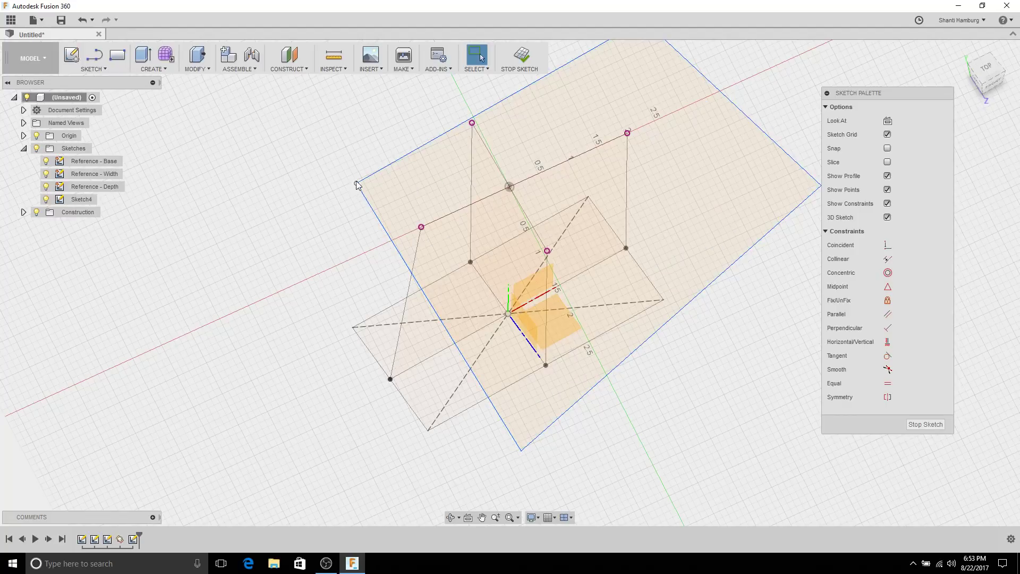
middle_click_drag(358, 182, 391, 221, "shift")
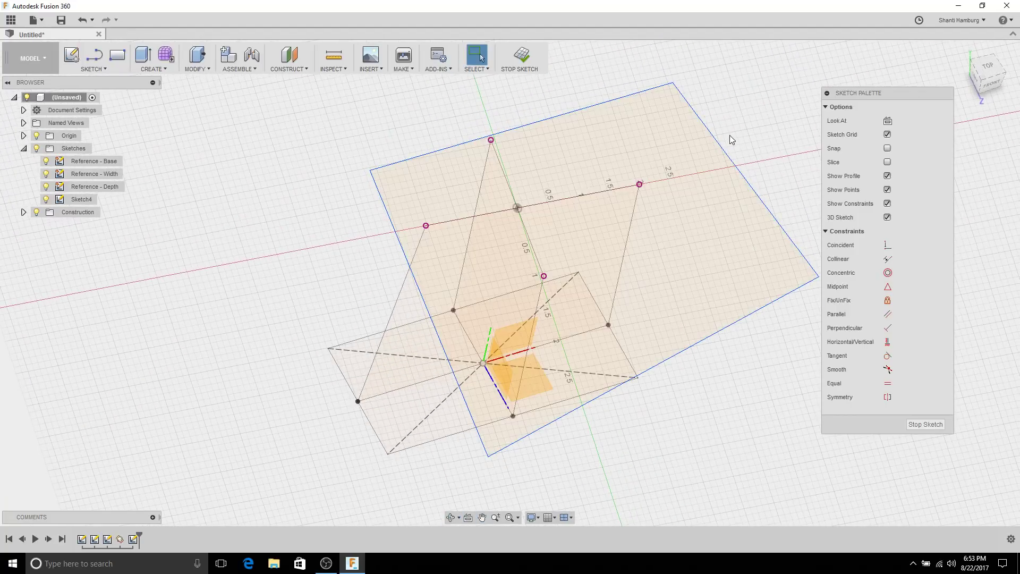
left_click(408, 196)
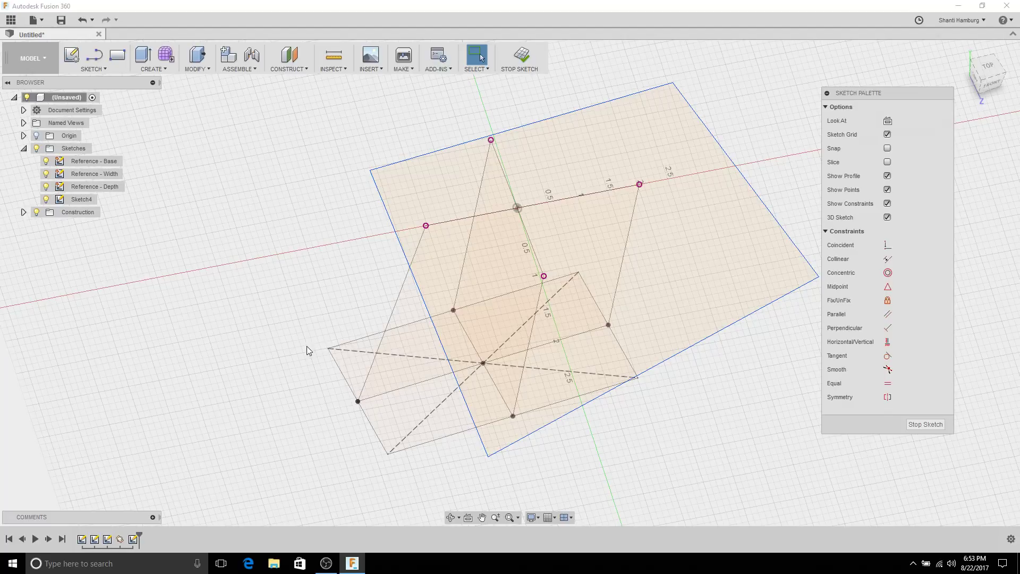
middle_click_drag(295, 325, 313, 322, "shift")
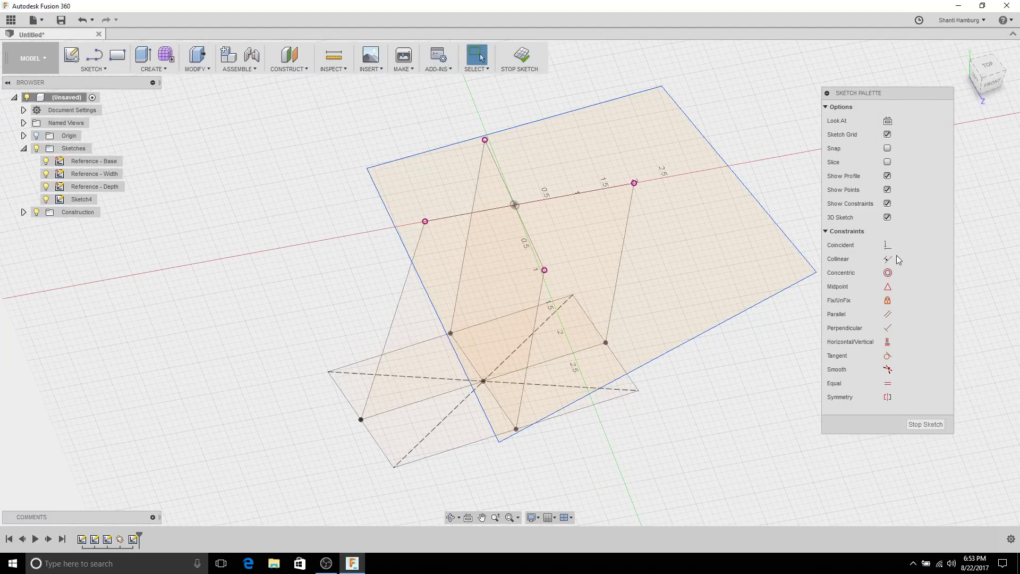
Step: Make the outline's top, right, lower and left edges coincident with the projected points
left_click(887, 247)
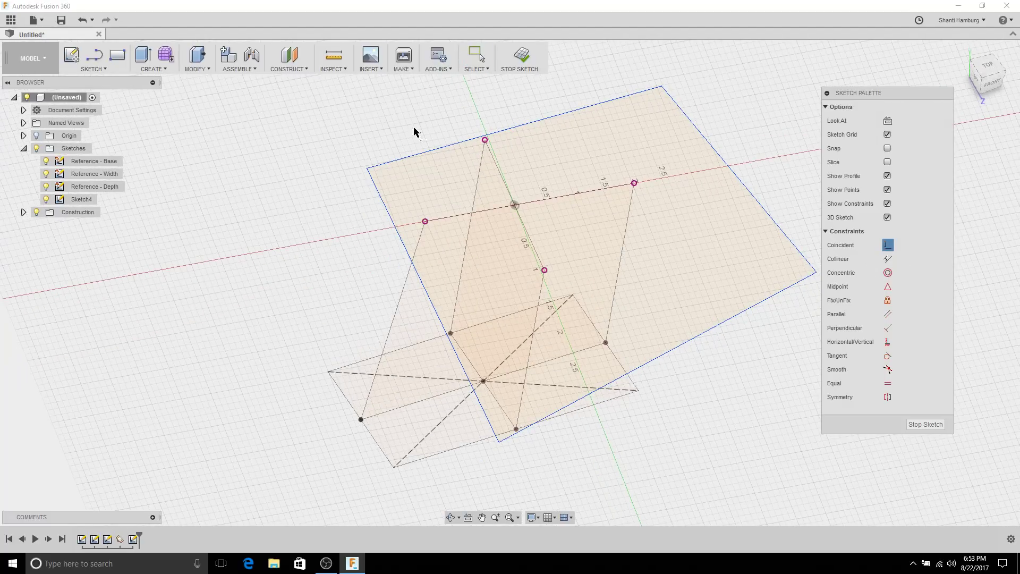
left_click(485, 140)
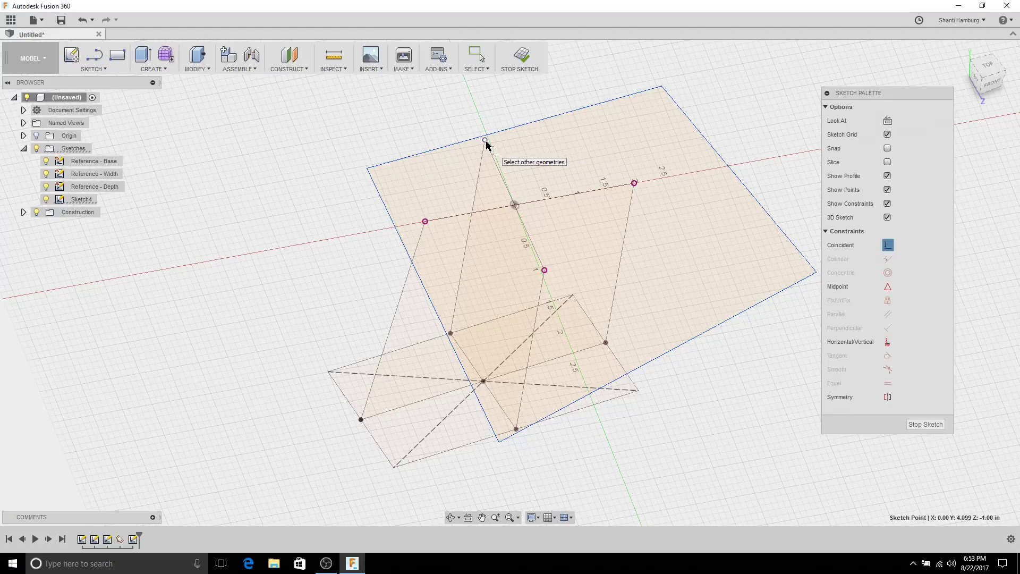
left_click(505, 131)
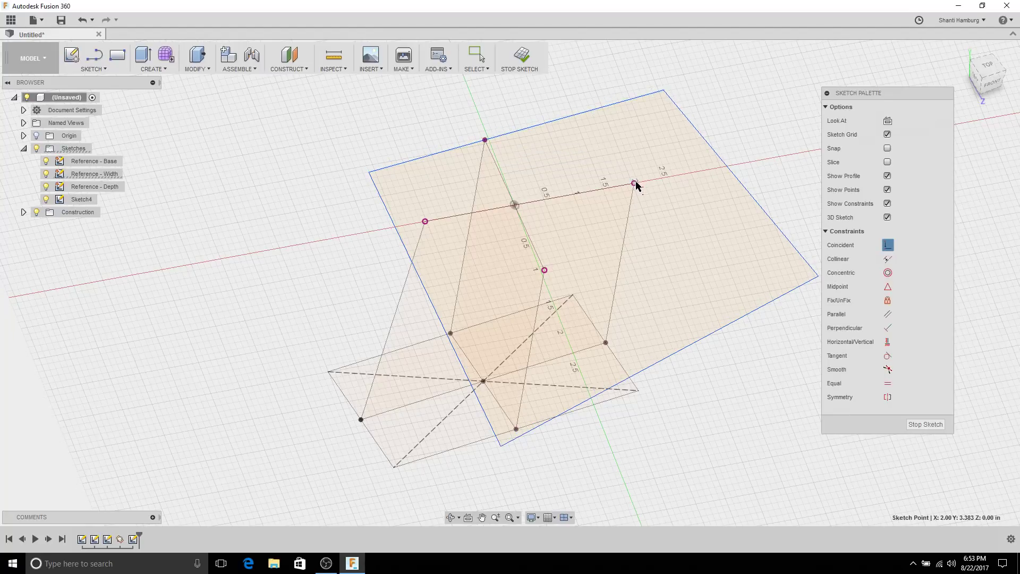
left_click(728, 166)
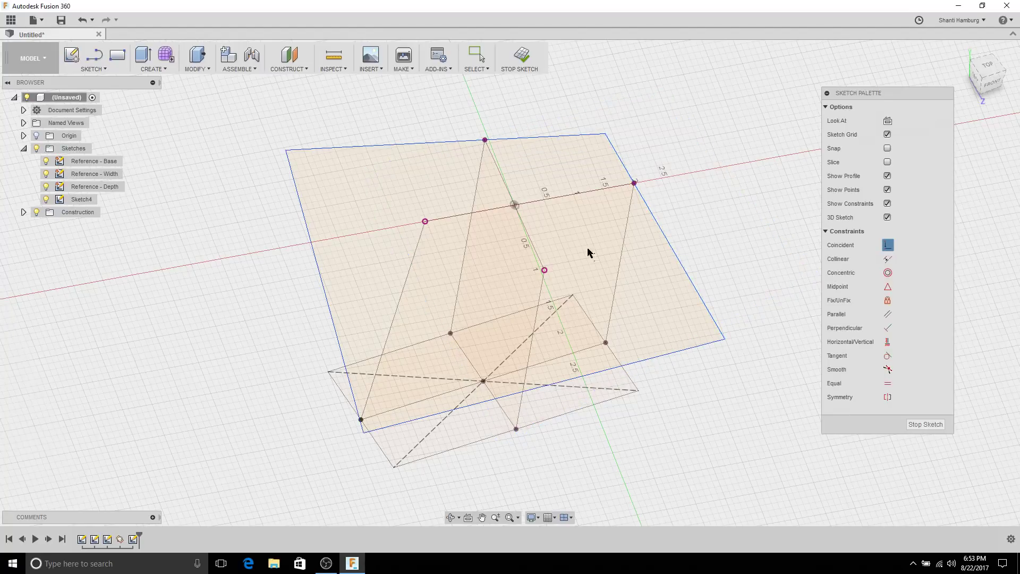
left_click(544, 271)
left_click(663, 355)
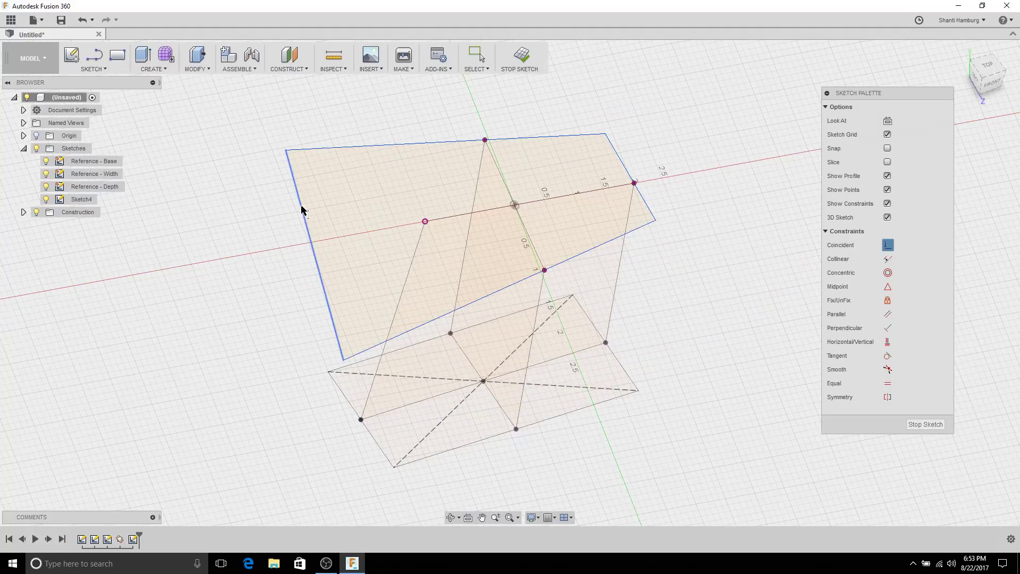
left_click(302, 209)
left_click(425, 221)
mouse_move(345, 212)
middle_mouse_down("shift")
mouse_move(358, 164)
mouse_move(353, 253)
mouse_move(325, 234)
mouse_move(350, 246)
mouse_move(422, 210)
mouse_move(403, 198)
mouse_move(335, 225)
mouse_move(257, 205)
mouse_move(285, 189)
mouse_move(346, 195)
mouse_move(325, 214)
mouse_move(387, 228)
mouse_move(432, 178)
mouse_move(429, 165)
mouse_move(401, 171)
middle_mouse_up("shift")
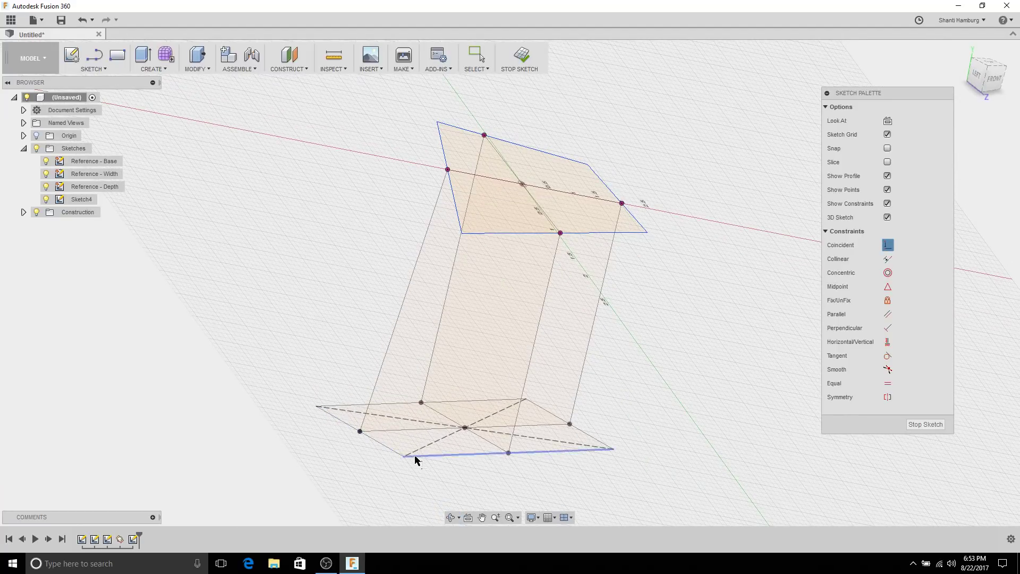
mouse_move(404, 283)
middle_mouse_down("shift")
mouse_move(433, 218)
mouse_move(421, 244)
mouse_move(439, 289)
mouse_move(392, 292)
mouse_move(398, 269)
mouse_move(412, 269)
middle_mouse_up("shift")
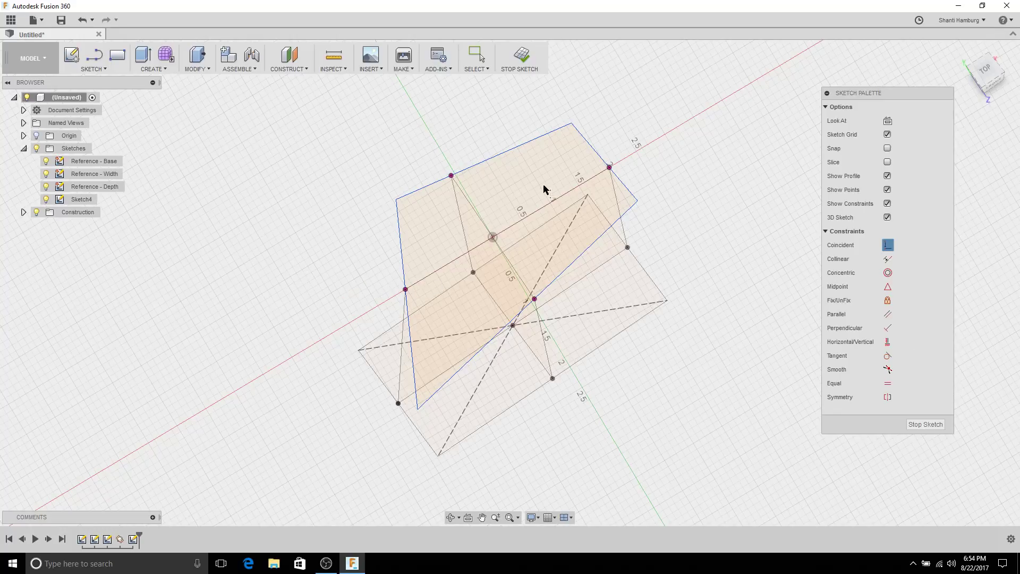
Step: Cancel a started projection and hide the Reference - Base and Reference - Width sketches
mouse_move(547, 159)
middle_mouse_down("shift")
mouse_move(506, 200)
mouse_move(473, 203)
mouse_move(523, 166)
mouse_move(149, 187)
middle_mouse_up("shift")
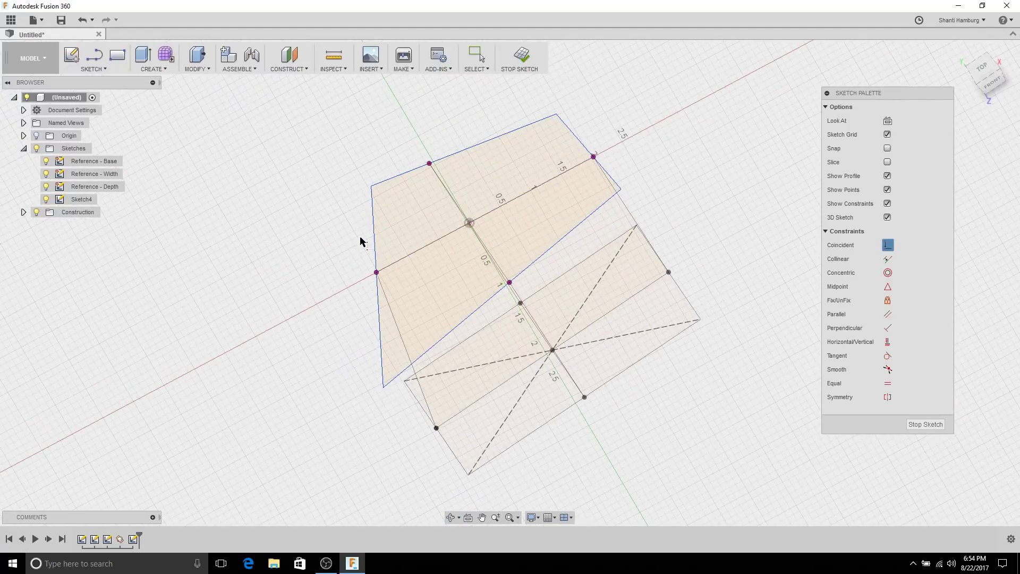
key("p")
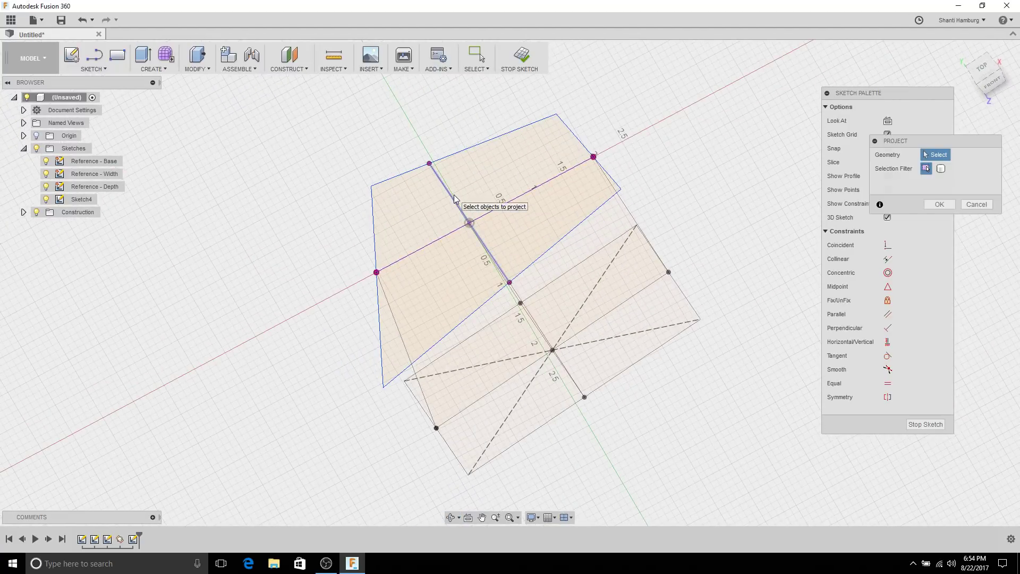
mouse_move(404, 239)
middle_mouse_down("shift")
mouse_move(407, 190)
mouse_move(462, 179)
middle_mouse_up("shift")
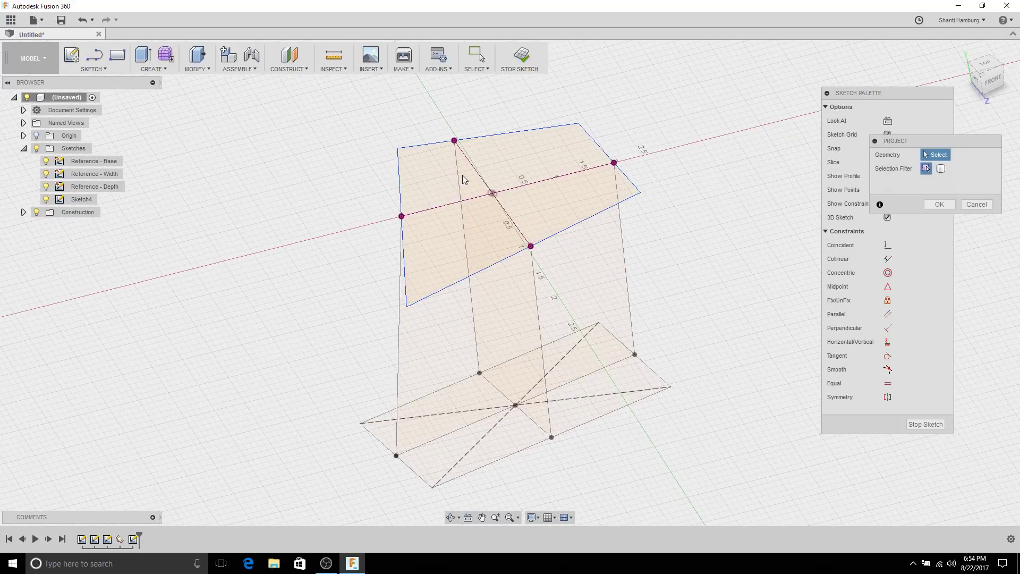
left_click(976, 204)
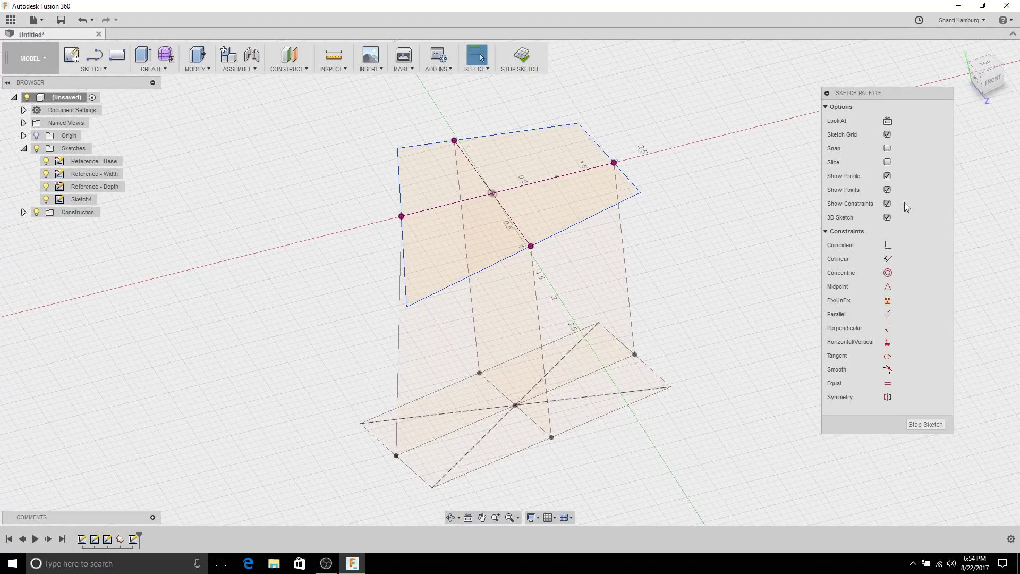
left_click(46, 161)
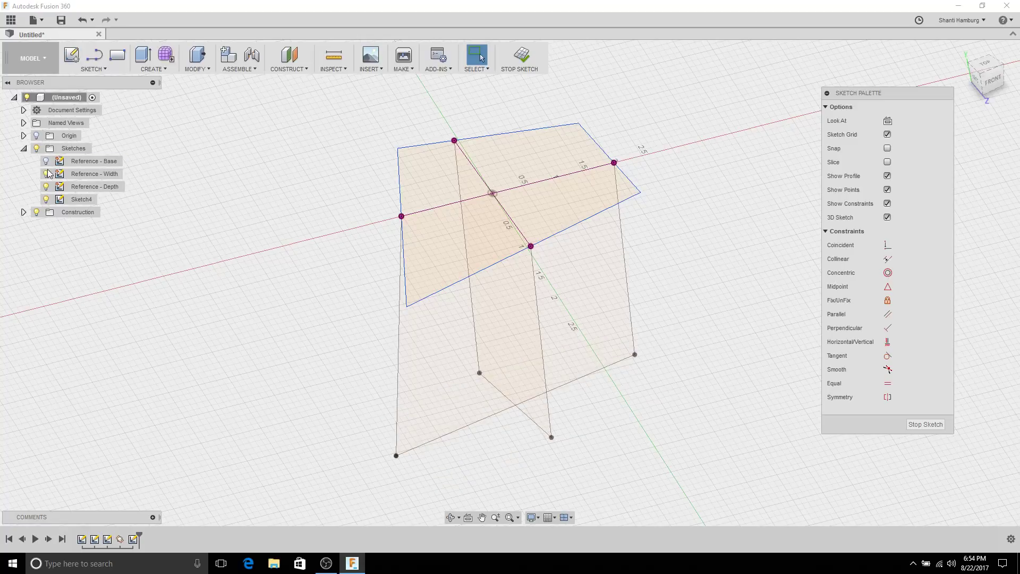
left_click(46, 173)
Step: Hide Reference - Depth and make the middle and diagonal lines construction lines
left_click(46, 186)
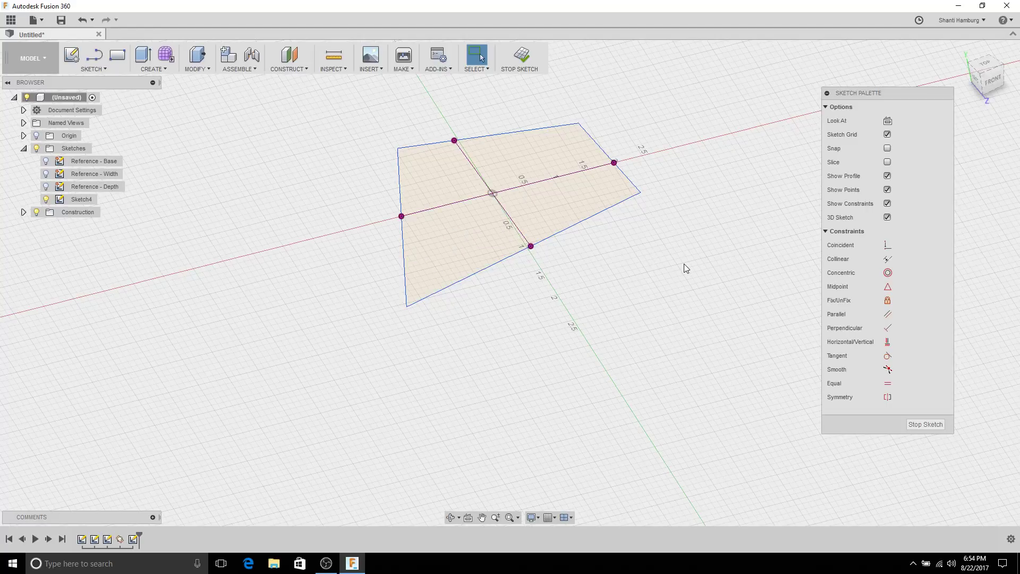
left_click(535, 181)
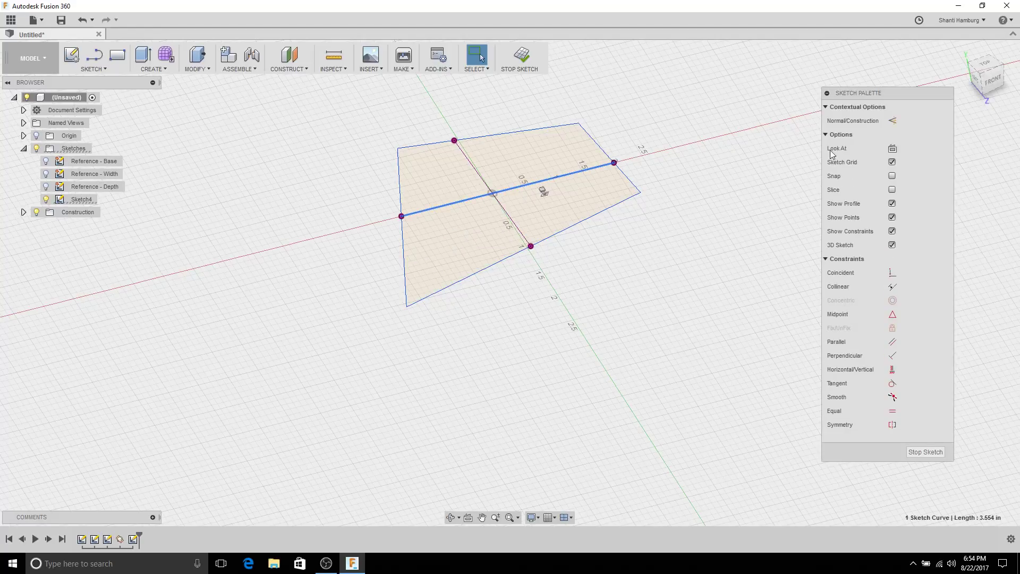
left_click(892, 120)
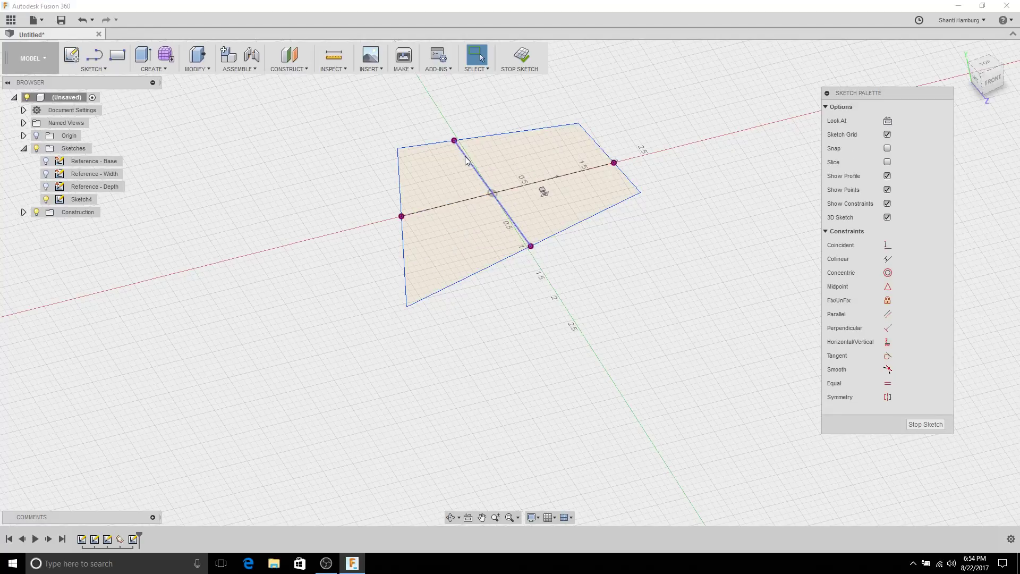
left_click(464, 156)
left_click(894, 121)
key("Escape")
Step: Check that the merged quadrilateral profile measures 7.424 in², then view the sketch edge-on
left_click(425, 184)
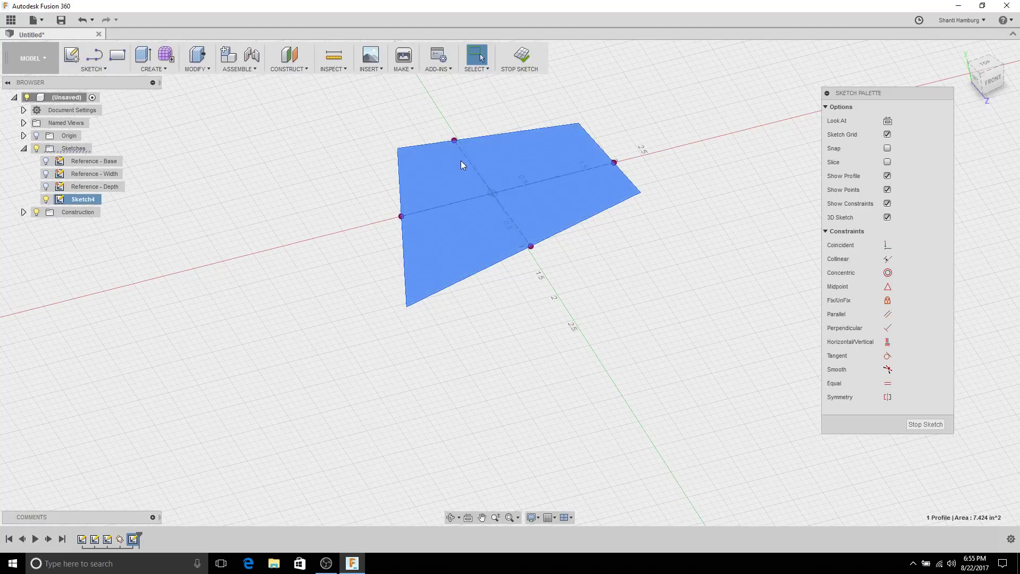
left_click(756, 234)
key("F4")
mouse_move(600, 165)
left_mouse_down()
mouse_move(586, 155)
mouse_move(631, 150)
mouse_move(618, 114)
mouse_move(601, 180)
left_mouse_up()
key("Escape")
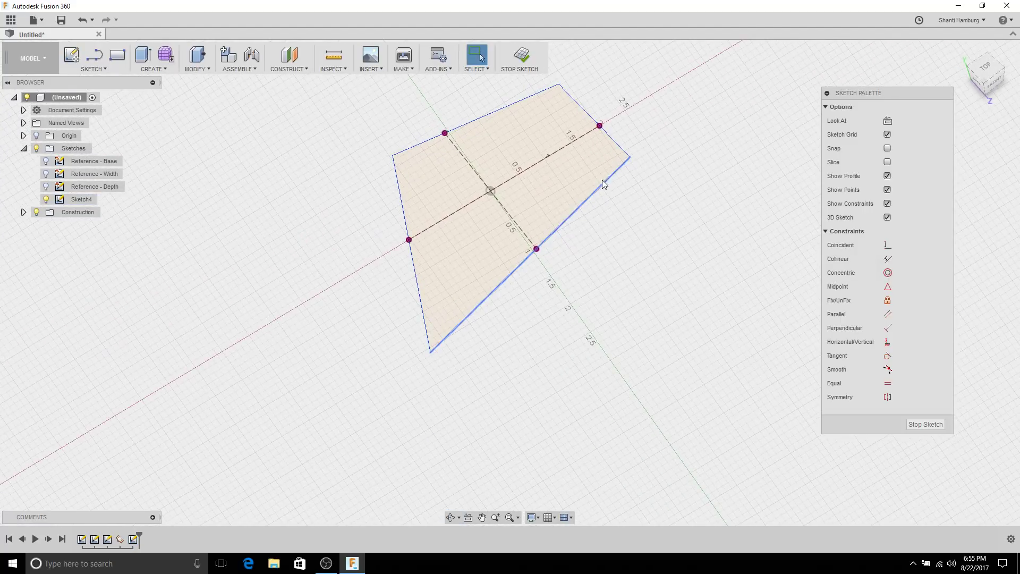
Step: Make the top, right, left and bottom edges perpendicular to the construction centre lines
middle_click_drag(602, 180, 592, 186, "shift")
left_click(475, 132)
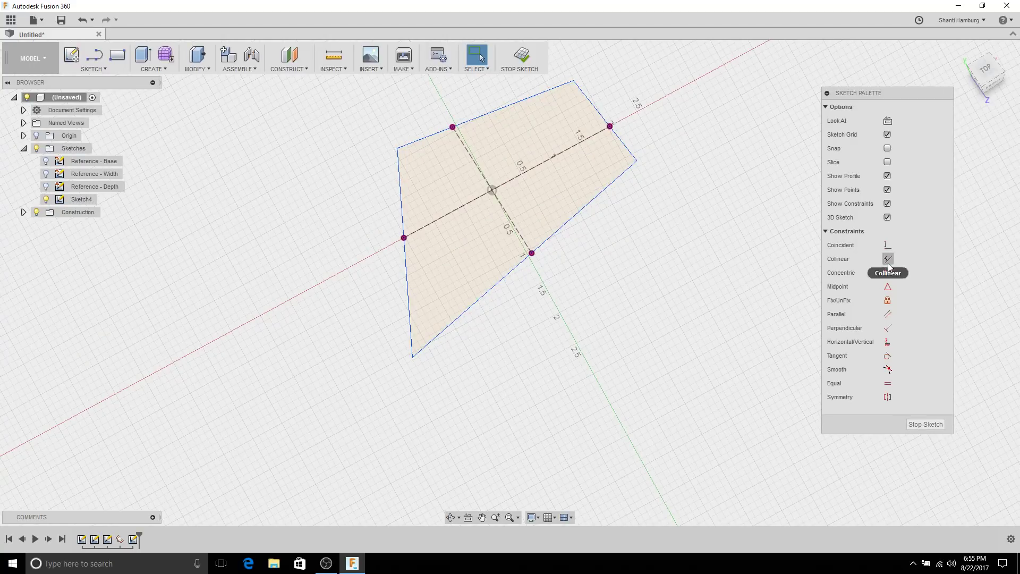
left_click(887, 328)
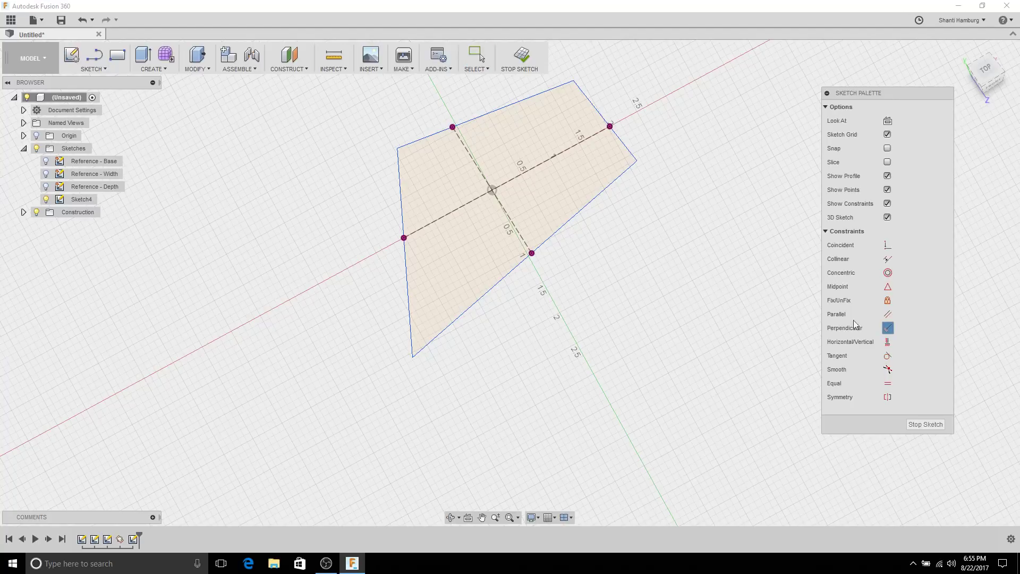
left_click(466, 148)
left_click(463, 123)
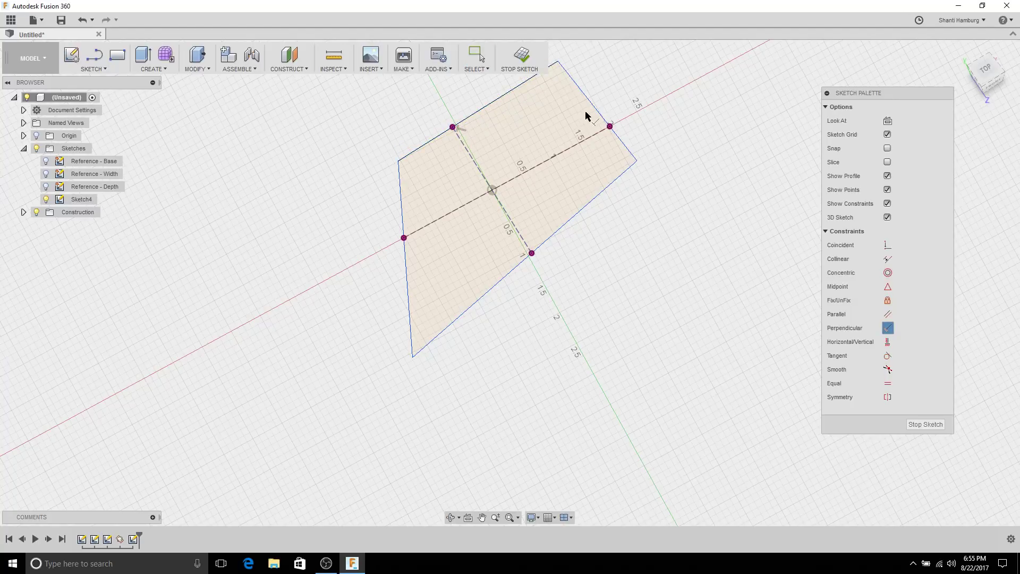
left_click(595, 106)
left_click(588, 137)
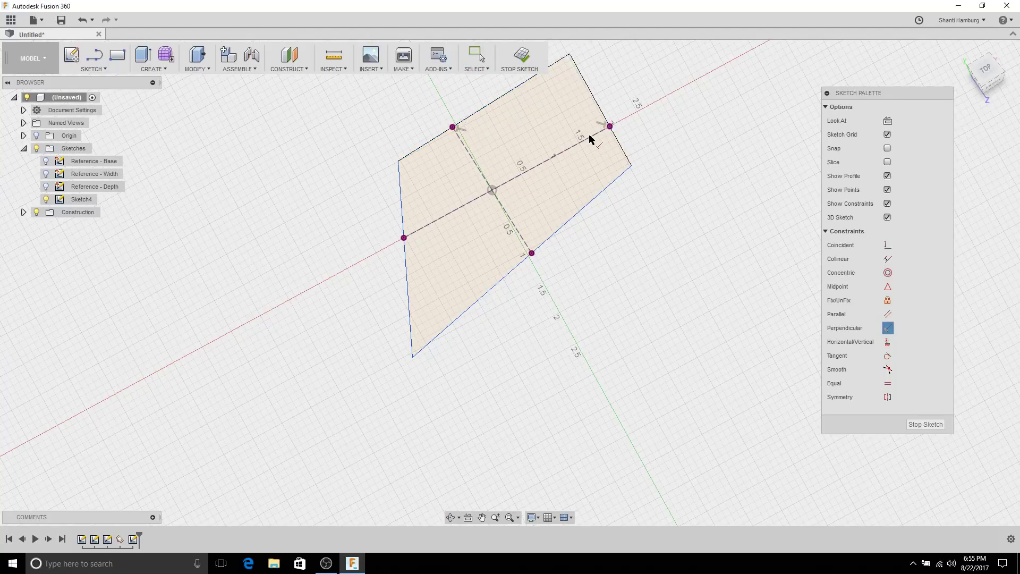
left_click(400, 220)
left_click(434, 223)
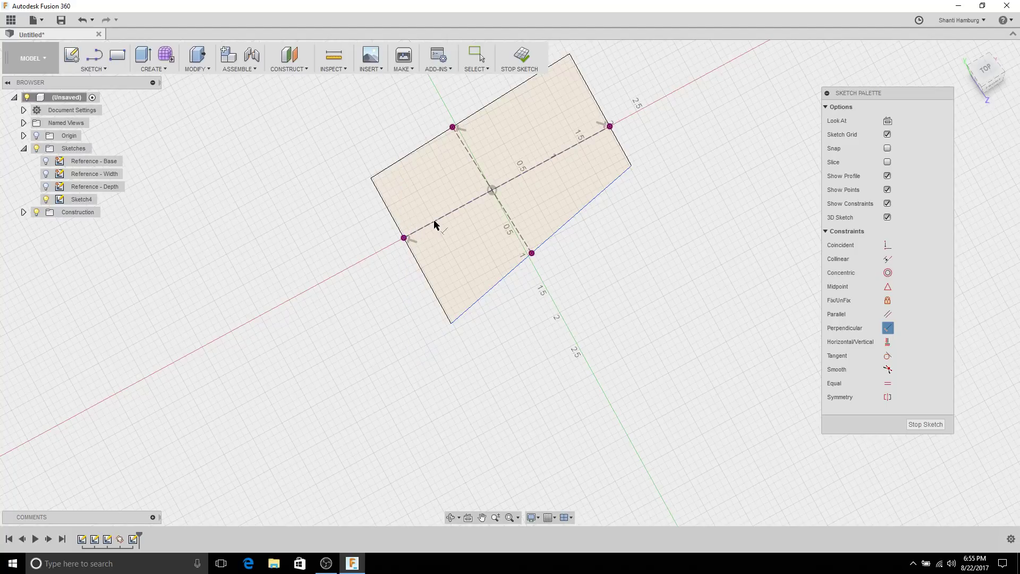
left_click(511, 226)
left_click(555, 231)
Step: Show the Reference - Base, Width and Depth sketches again and finish Sketch4
mouse_move(654, 262)
middle_mouse_down("shift")
mouse_move(676, 182)
mouse_move(646, 216)
middle_mouse_up("shift")
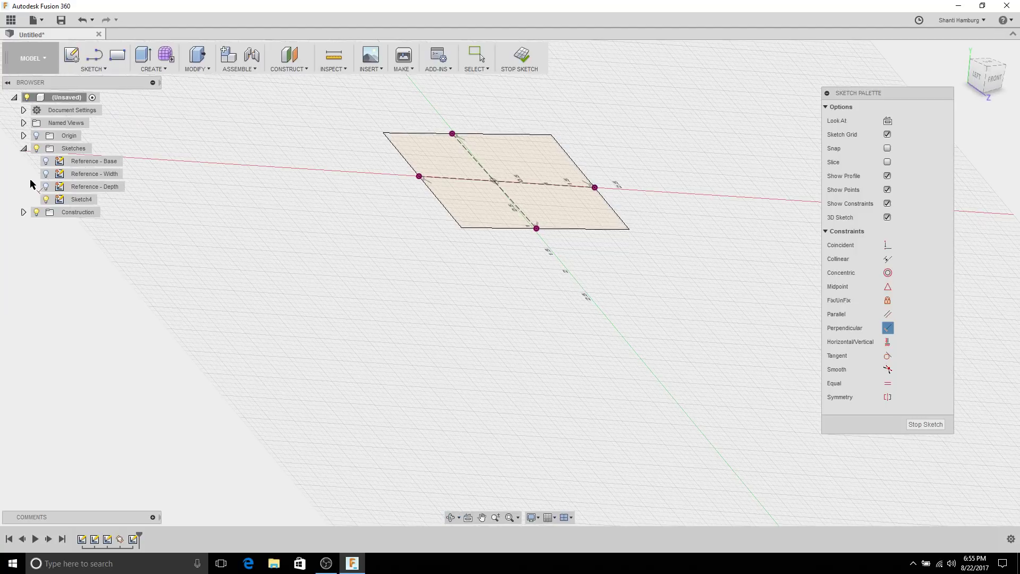
left_click(46, 163)
left_click(46, 174)
left_click(46, 187)
mouse_move(398, 171)
middle_mouse_down("shift")
mouse_move(513, 149)
mouse_move(514, 188)
mouse_move(580, 216)
mouse_move(603, 193)
mouse_move(597, 201)
mouse_move(591, 111)
mouse_move(482, 133)
mouse_move(462, 176)
middle_mouse_up("shift")
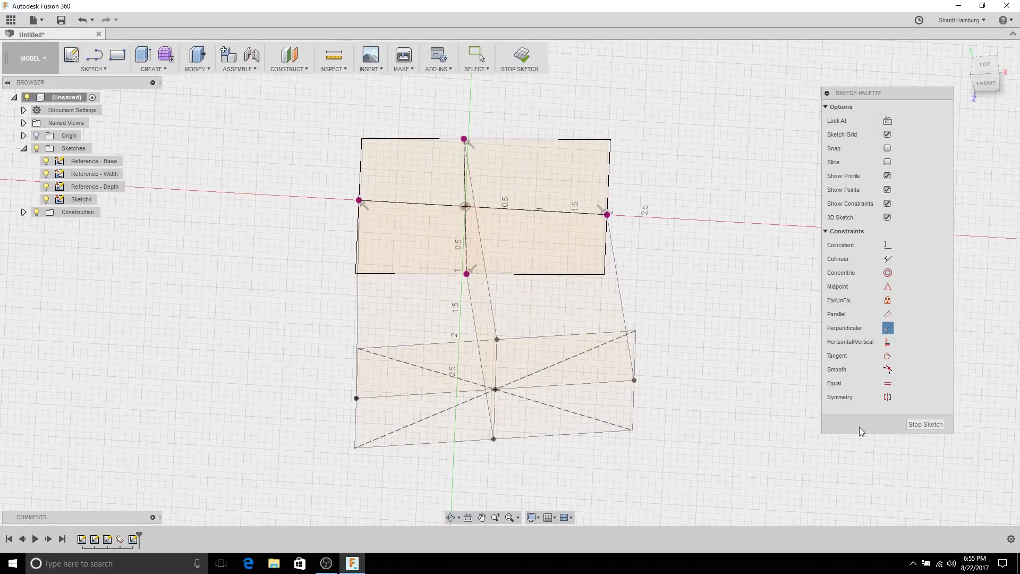
left_click(924, 424)
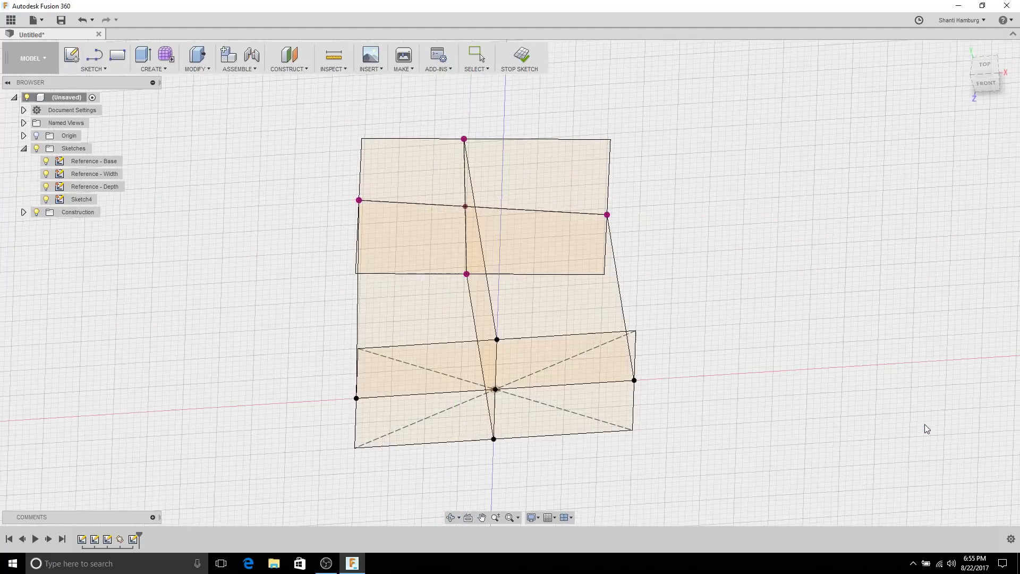
Step: Reopen Sketch4 briefly and finish it again
left_click(84, 200)
double_click(84, 201)
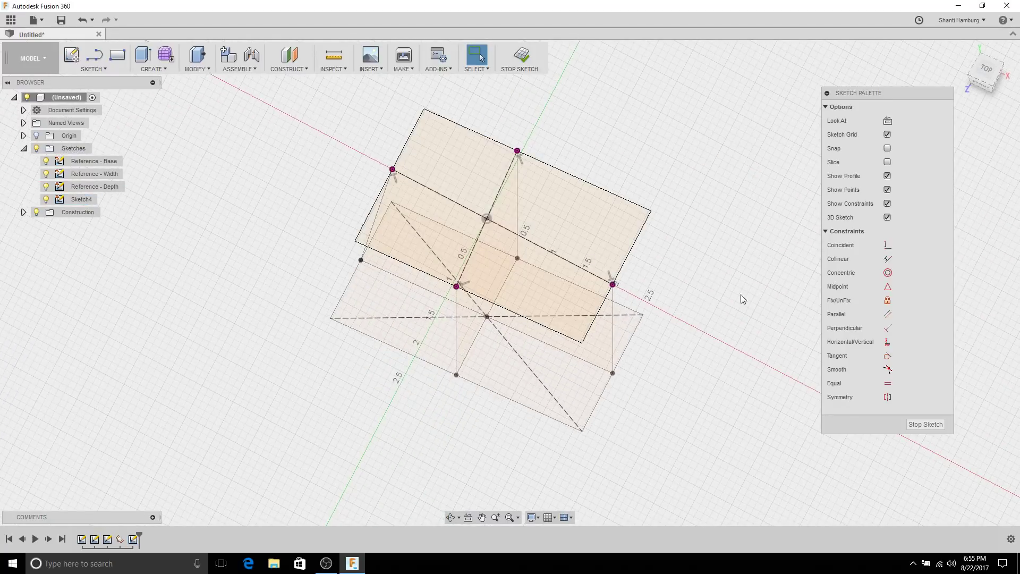
left_click(925, 424)
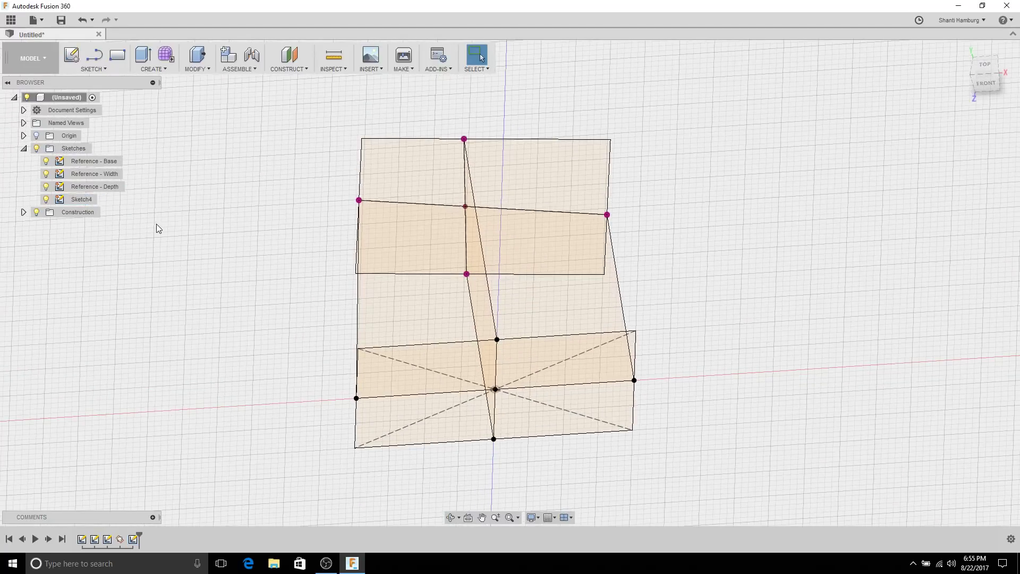
Step: Rename Sketch4 to 'Reference - Roof' in the Browser
left_click(84, 201)
left_click(93, 201)
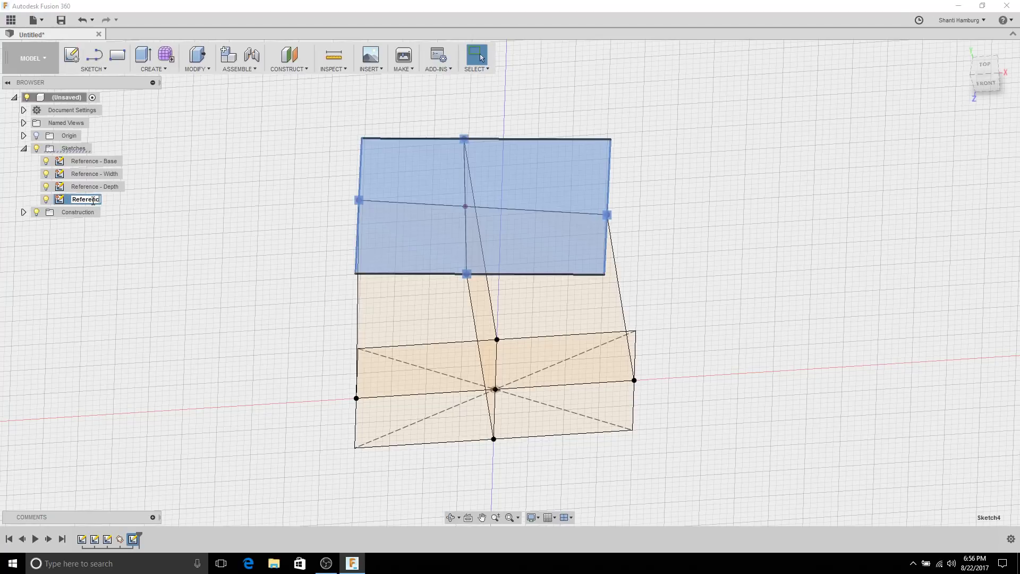
type("Reference - Roof")
key("Return")
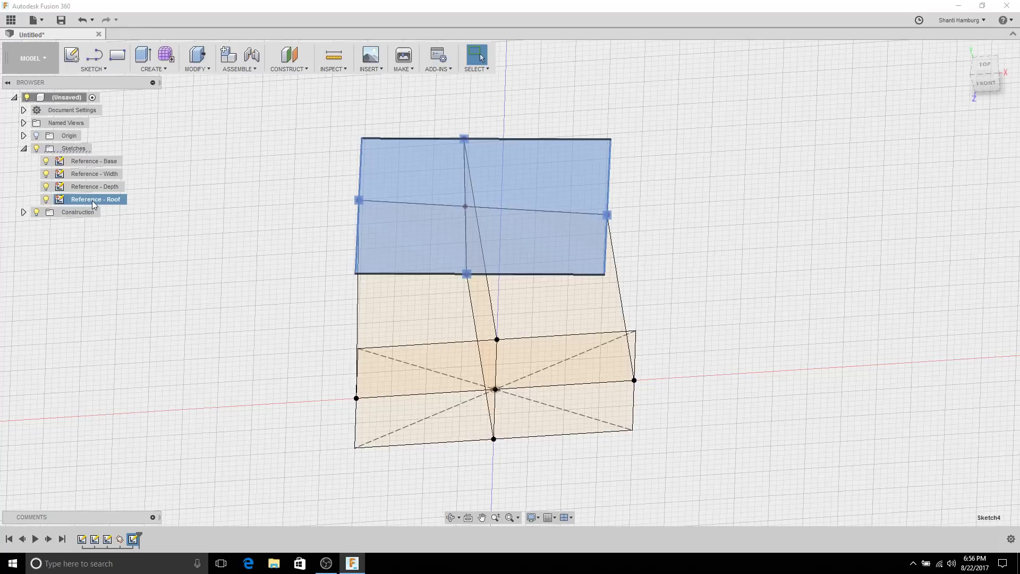
left_click(205, 247)
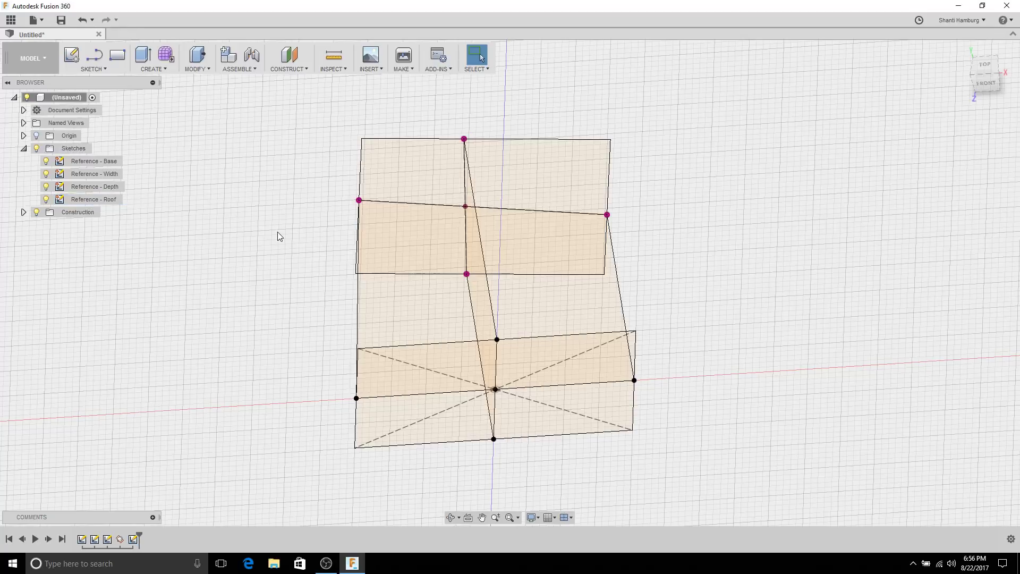
Step: Orbit around the model and select the upper roof profile to inspect it
mouse_move(277, 232)
middle_mouse_down("shift")
mouse_move(283, 213)
mouse_move(287, 260)
mouse_move(336, 228)
mouse_move(312, 200)
mouse_move(288, 222)
middle_mouse_up("shift")
middle_click_drag(360, 228, 449, 172, "shift")
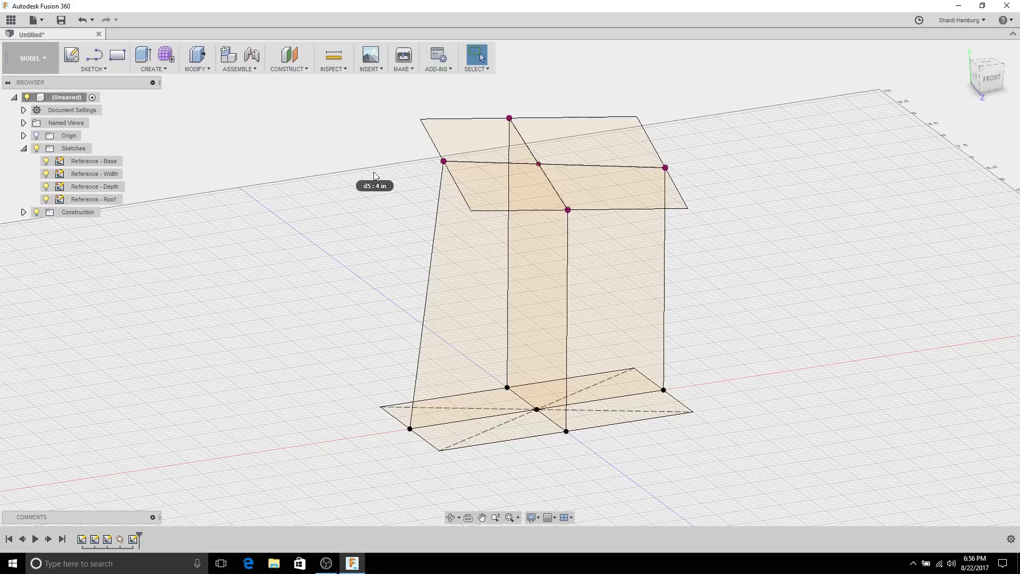
mouse_move(376, 231)
middle_mouse_down("shift")
mouse_move(362, 217)
mouse_move(377, 209)
mouse_move(371, 266)
mouse_move(355, 250)
mouse_move(363, 294)
mouse_move(326, 266)
mouse_move(298, 219)
mouse_move(315, 201)
mouse_move(319, 219)
mouse_move(341, 225)
mouse_move(344, 276)
middle_mouse_up("shift")
left_click(615, 223)
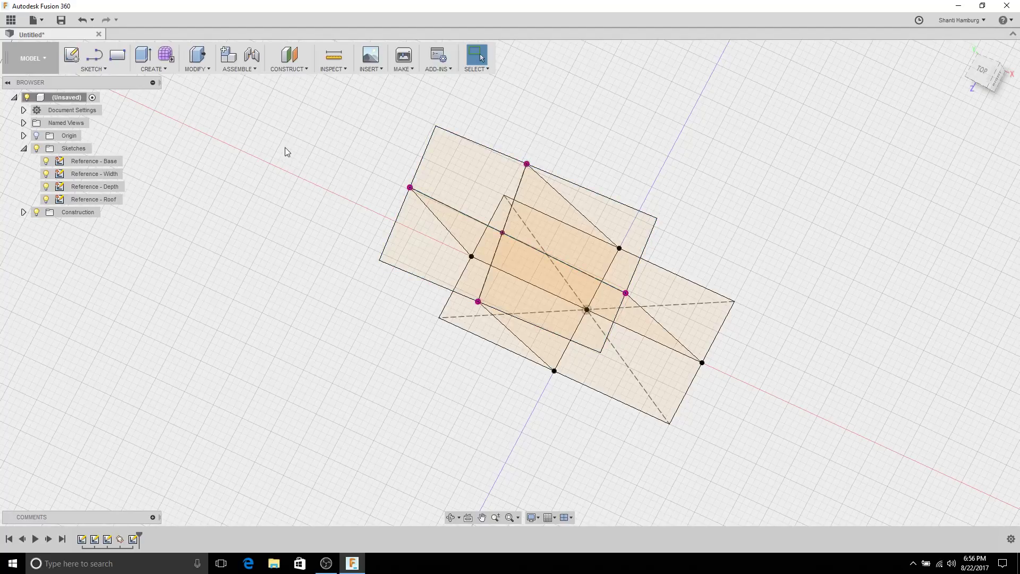
left_click(448, 175)
middle_click_drag(448, 176, 295, 147, "shift")
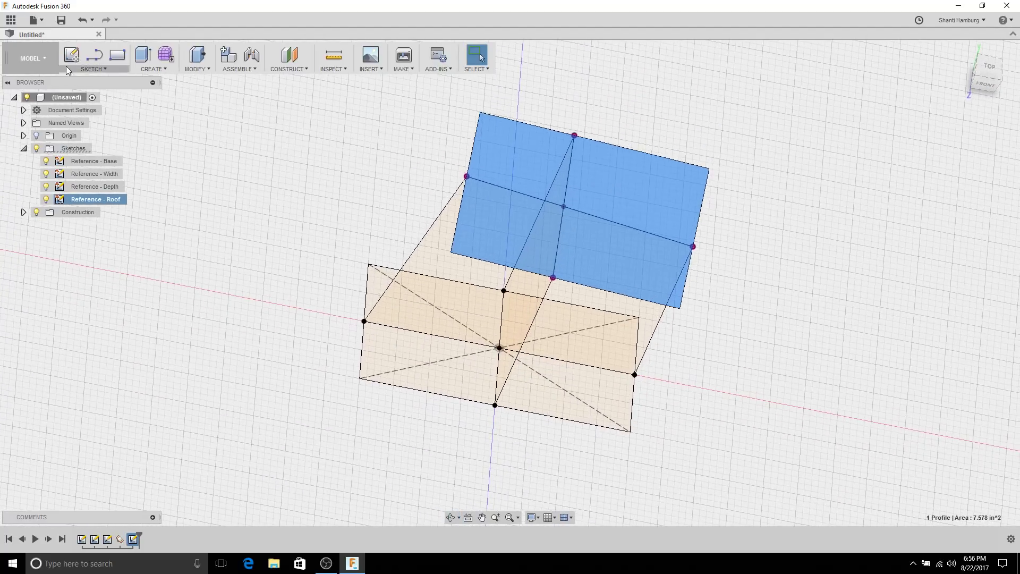
Step: Expand the Construction folder and select Plane1
left_click(240, 189)
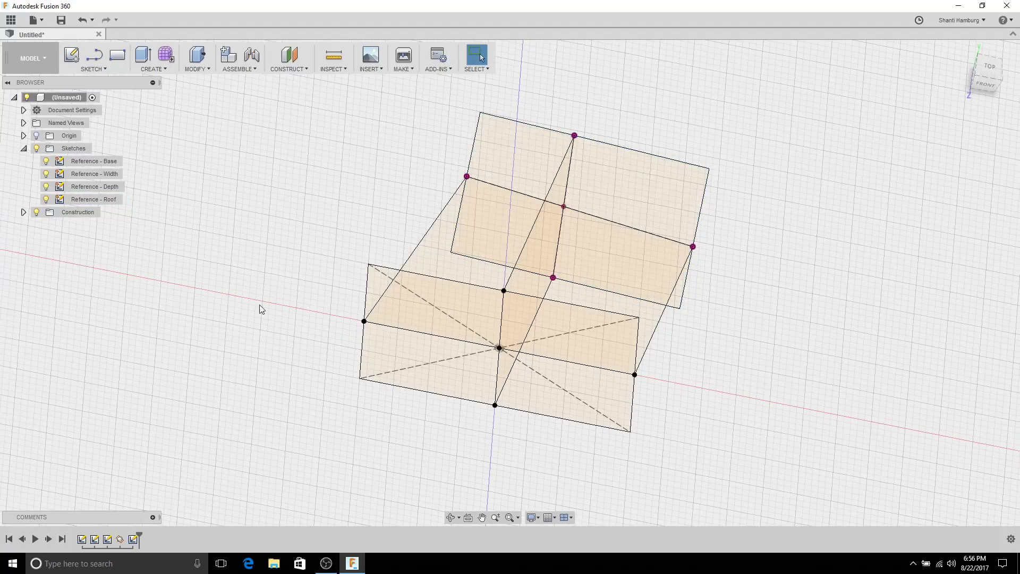
left_click(24, 213)
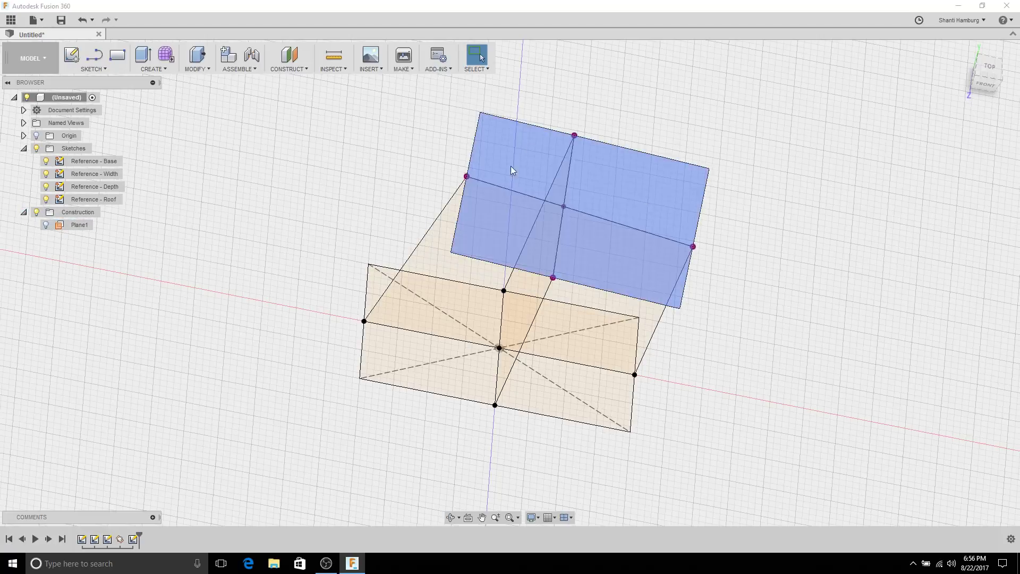
left_click(69, 227)
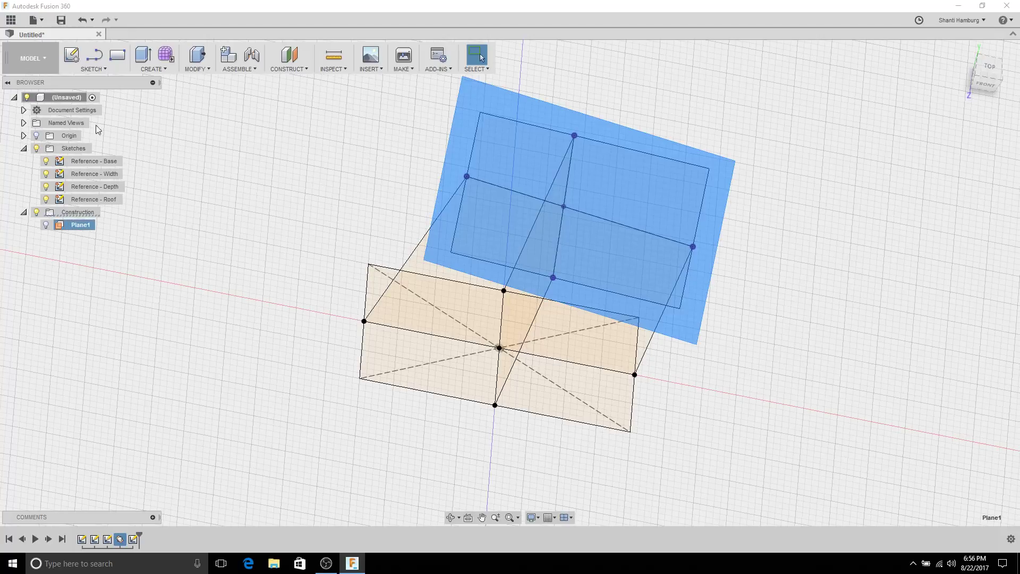
left_click(64, 58)
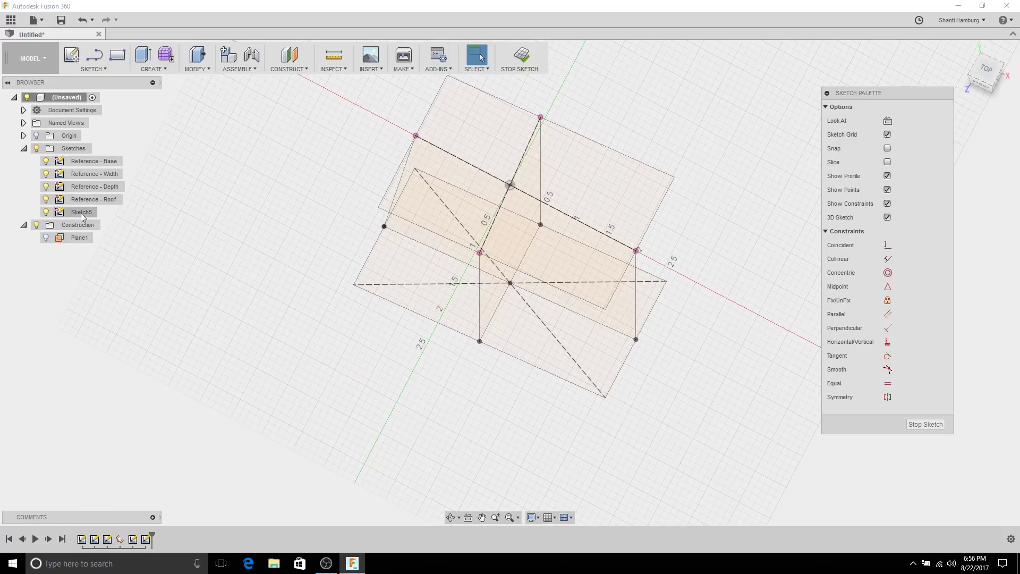
mouse_move(316, 163)
middle_mouse_down("shift")
mouse_move(314, 200)
mouse_move(398, 198)
mouse_move(437, 168)
mouse_move(434, 179)
middle_mouse_up("shift")
key("Escape")
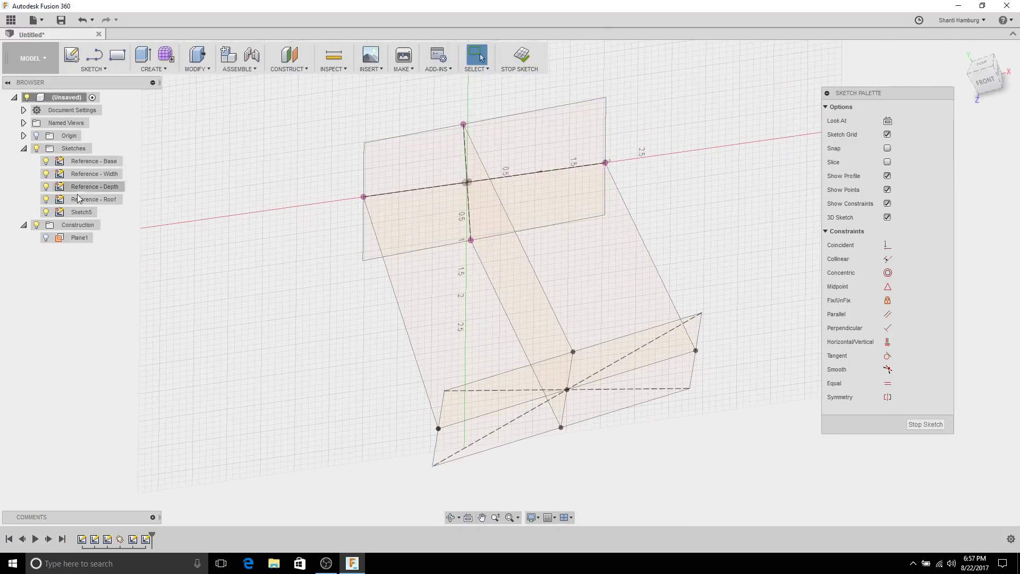
left_click(90, 199)
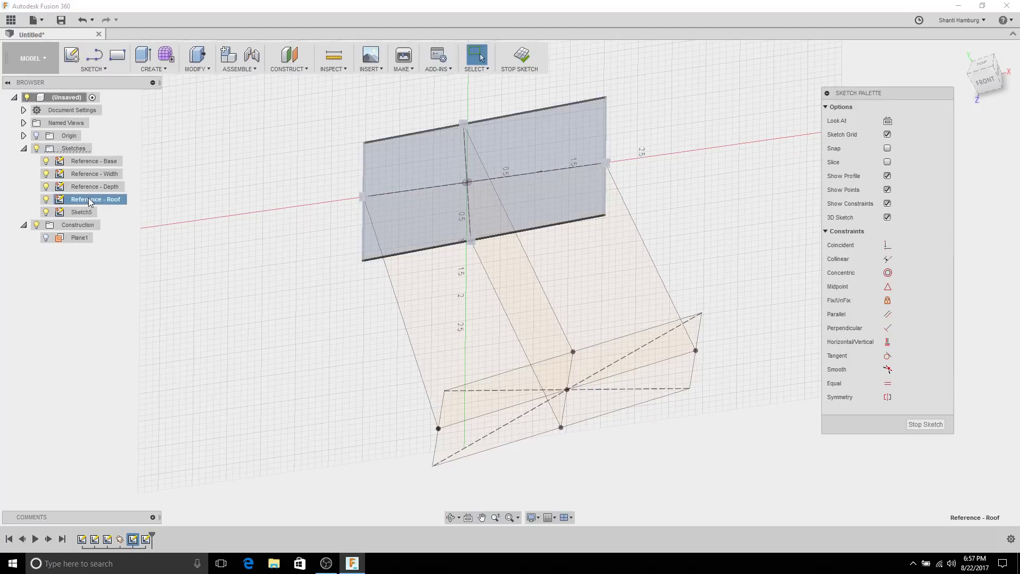
left_click(98, 68)
mouse_move(122, 344)
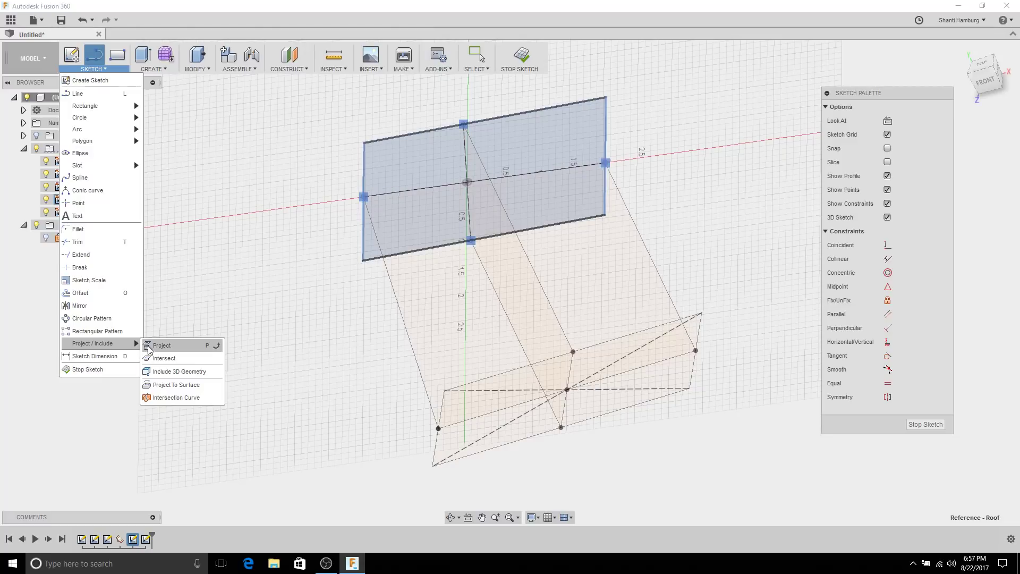
left_click(165, 347)
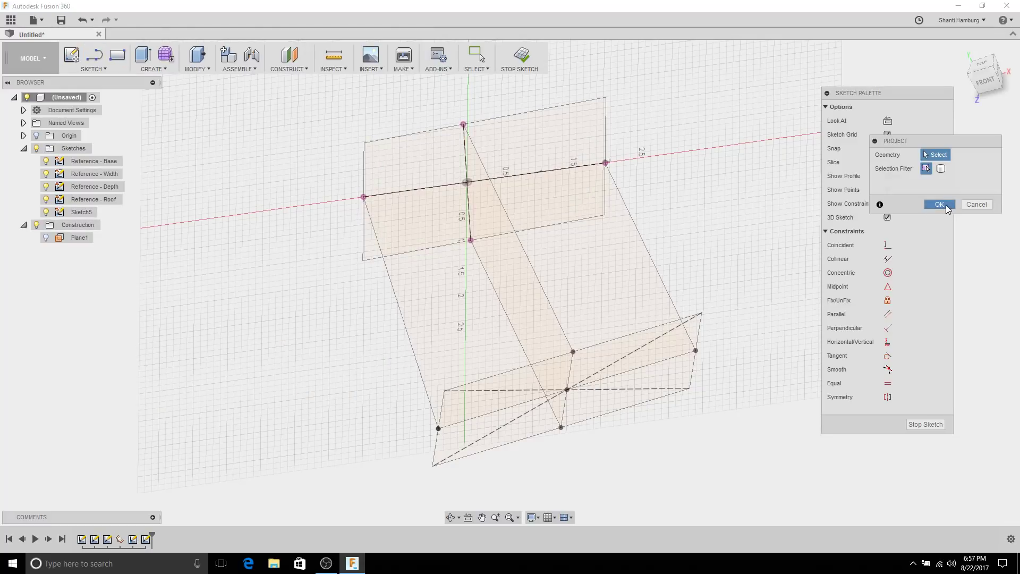
left_click(939, 204)
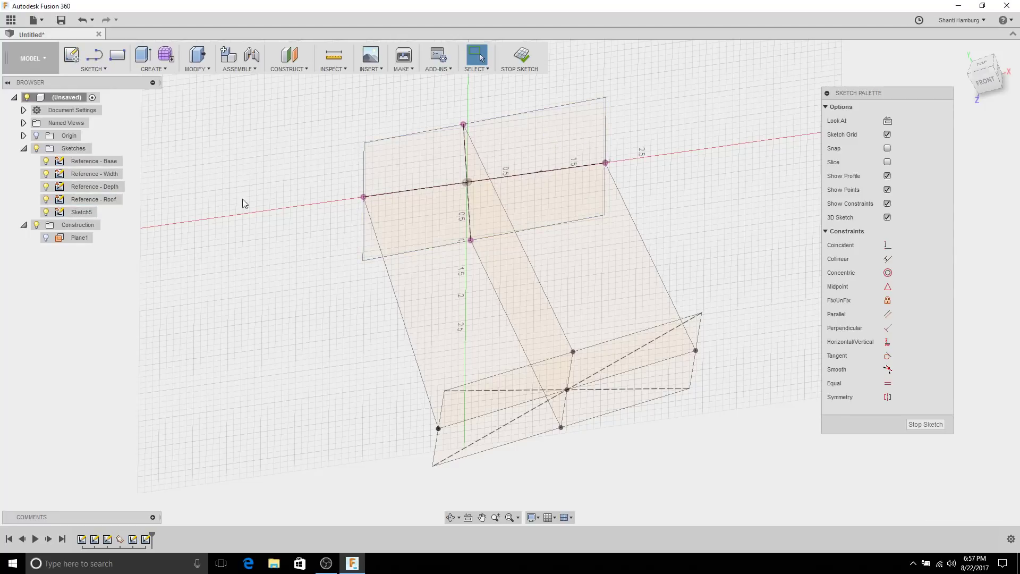
Step: Project the roof plane's four edges into Sketch5 while hiding all four reference sketches
key("p")
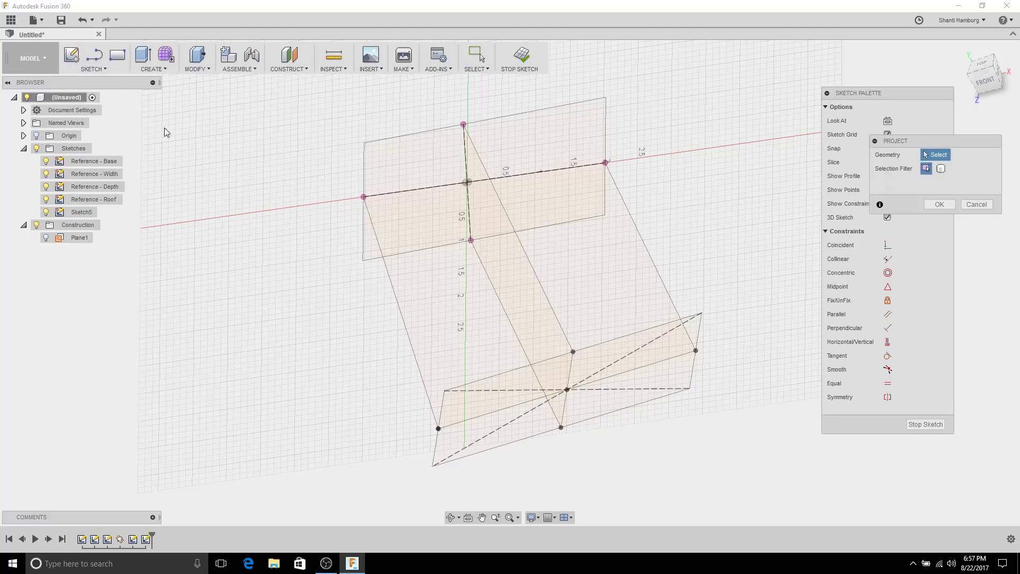
left_click(364, 166)
left_click(403, 251)
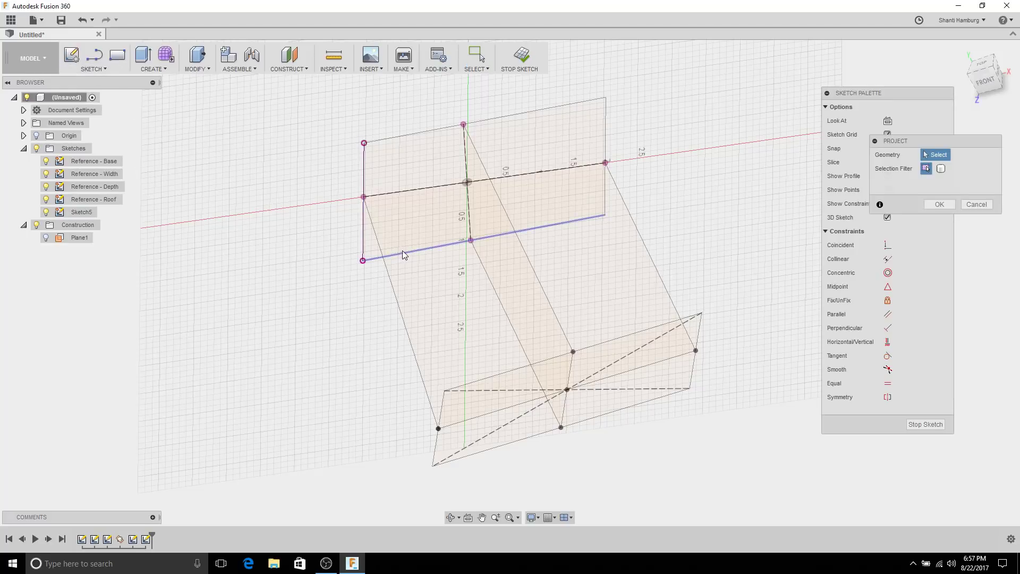
left_click(611, 197)
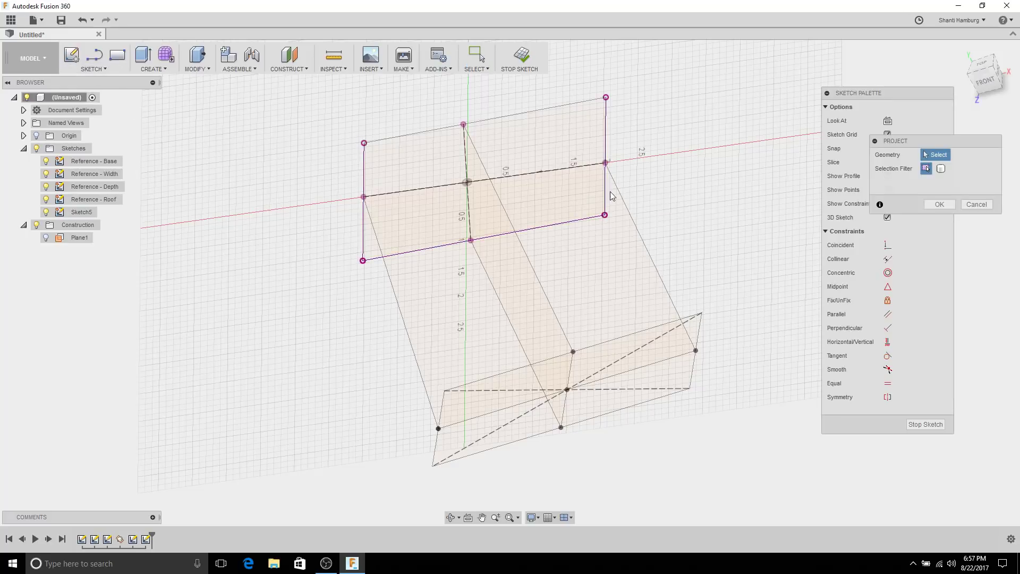
left_click(565, 104)
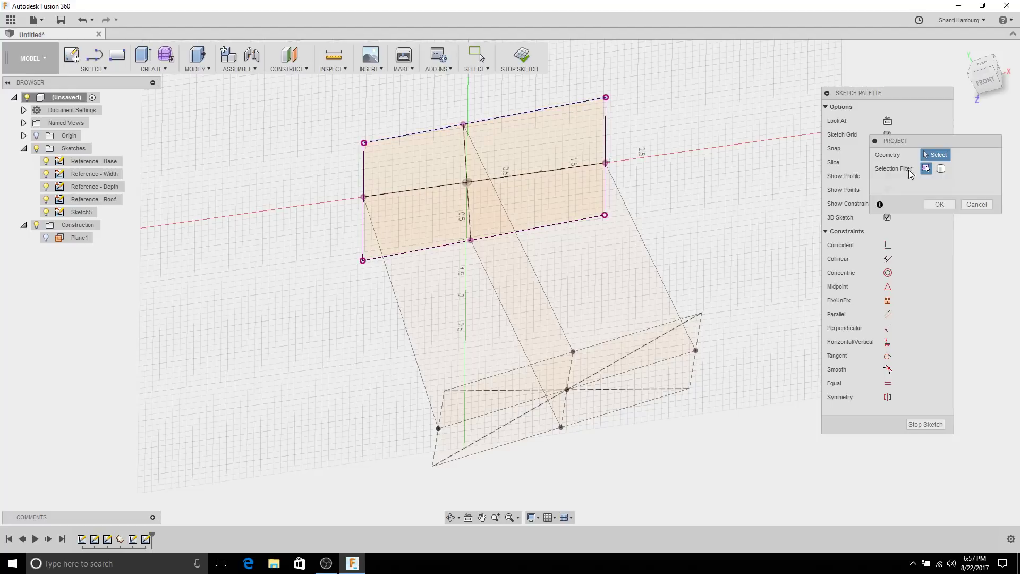
left_click(46, 199)
left_click(45, 186)
left_click(46, 174)
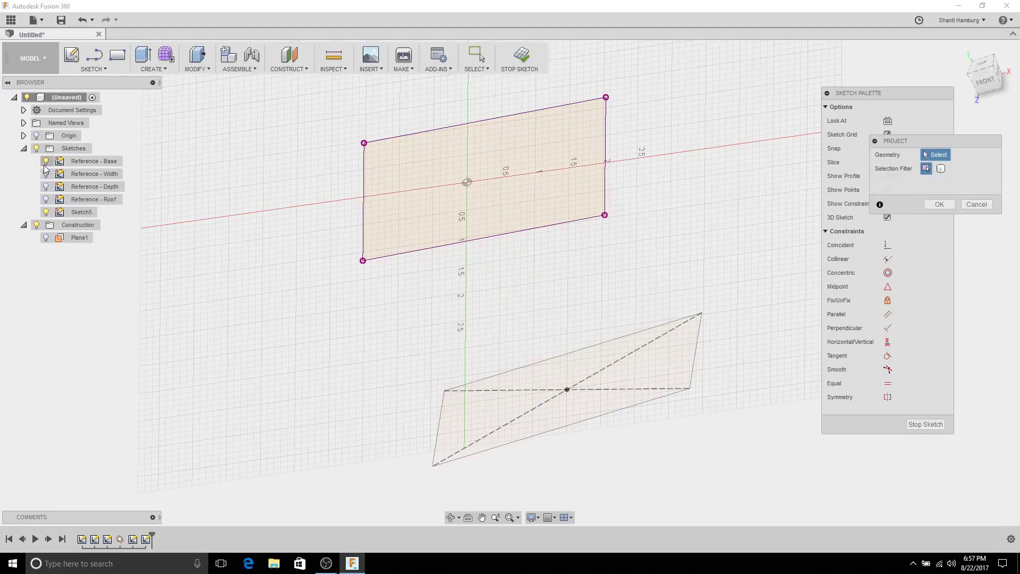
left_click(46, 161)
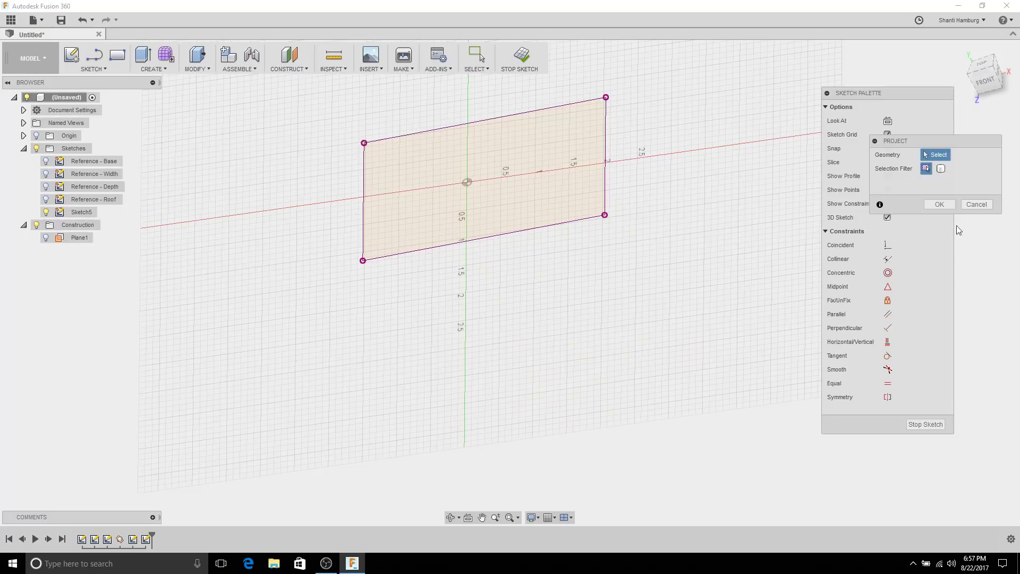
left_click(939, 205)
Step: Show Reference - Width and Depth again and select the projected rectangle profile
mouse_move(654, 212)
middle_mouse_down("shift")
mouse_move(657, 276)
mouse_move(651, 223)
mouse_move(637, 246)
mouse_move(661, 246)
mouse_move(662, 255)
mouse_move(649, 245)
mouse_move(658, 255)
middle_mouse_up("shift")
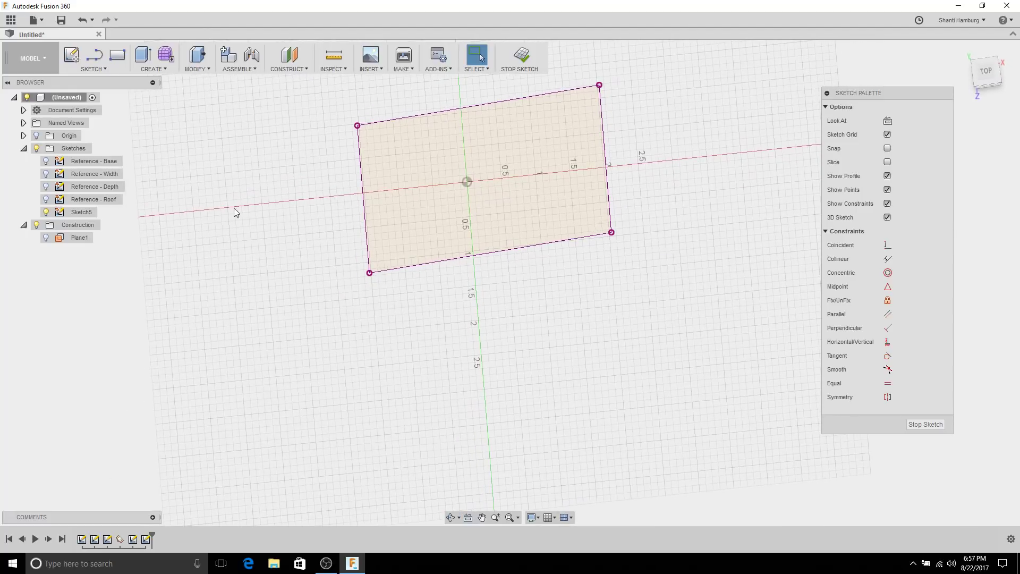
left_click(45, 174)
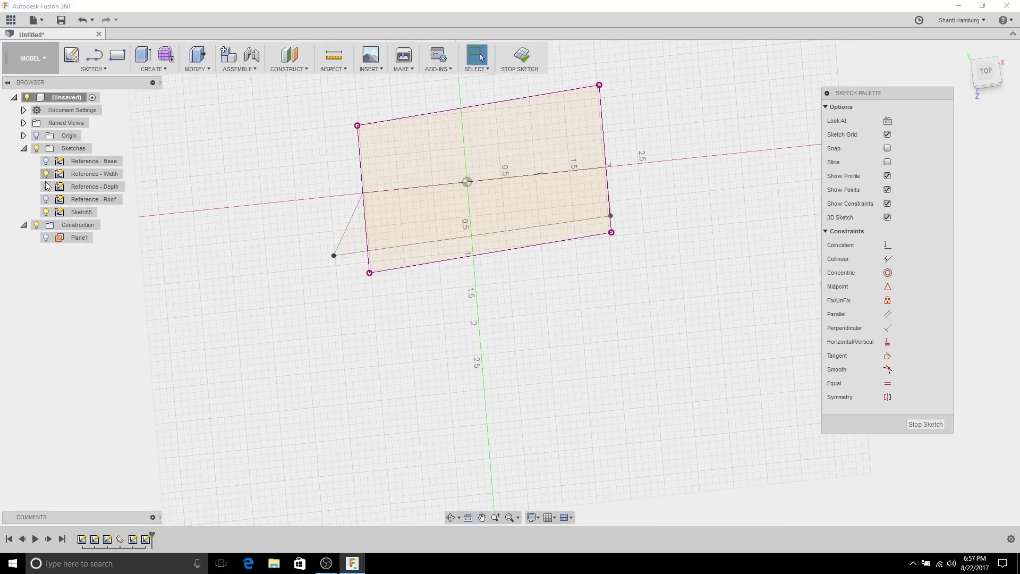
left_click(46, 186)
mouse_move(306, 178)
middle_mouse_down("shift")
mouse_move(292, 189)
mouse_move(296, 214)
mouse_move(296, 171)
mouse_move(301, 183)
middle_mouse_up("shift")
left_click(406, 136)
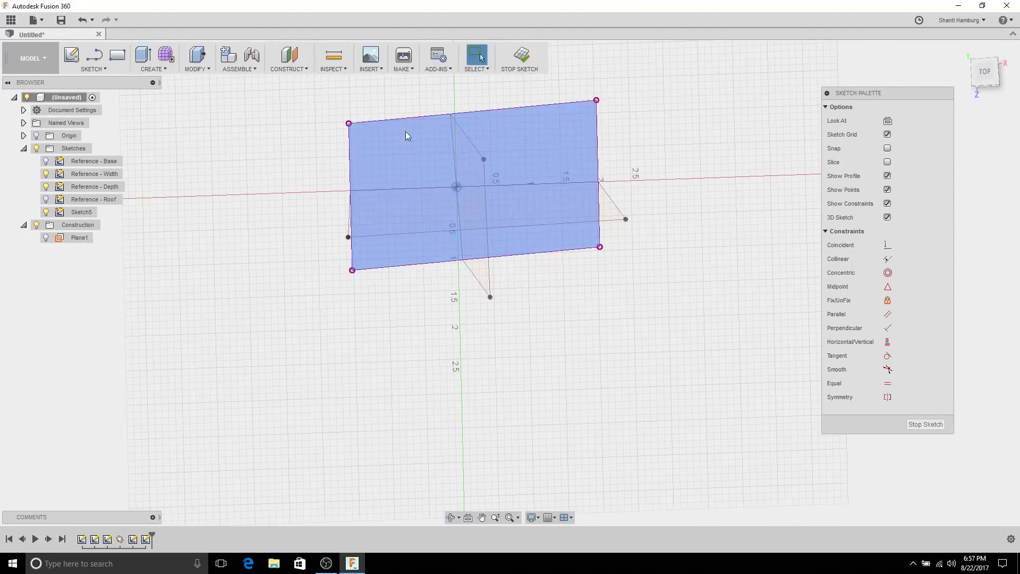
mouse_move(262, 166)
middle_mouse_down("shift")
mouse_move(266, 139)
mouse_move(244, 179)
middle_mouse_up("shift")
Step: Orbit, pan and zoom toward a flatter view of the projected rectangle
left_click_drag(244, 180, 245, 194)
key("Escape")
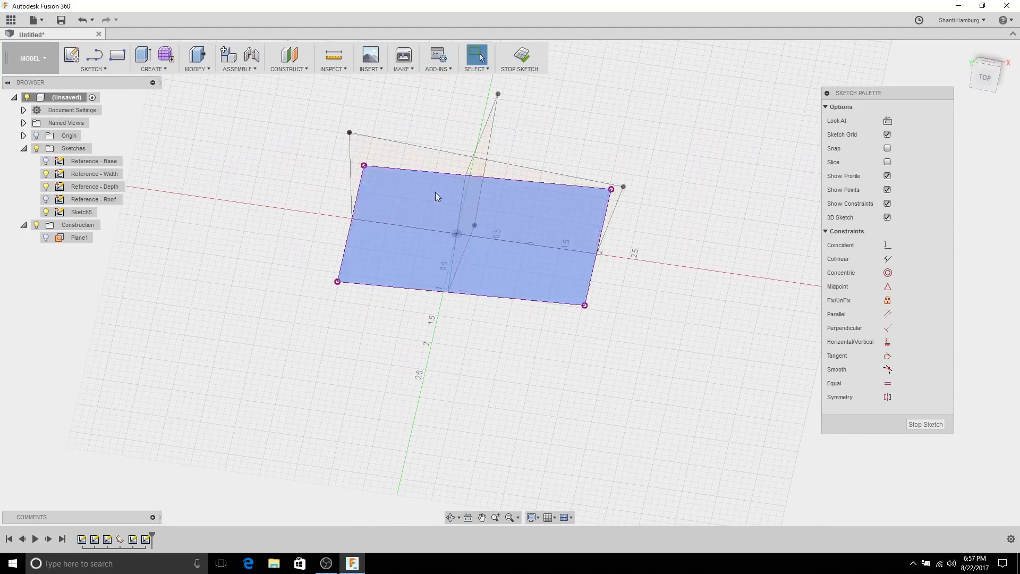
mouse_move(636, 207)
middle_mouse_down("shift")
mouse_move(711, 232)
mouse_move(729, 218)
middle_mouse_up("shift")
left_click_drag(729, 218, 724, 208)
key("Escape")
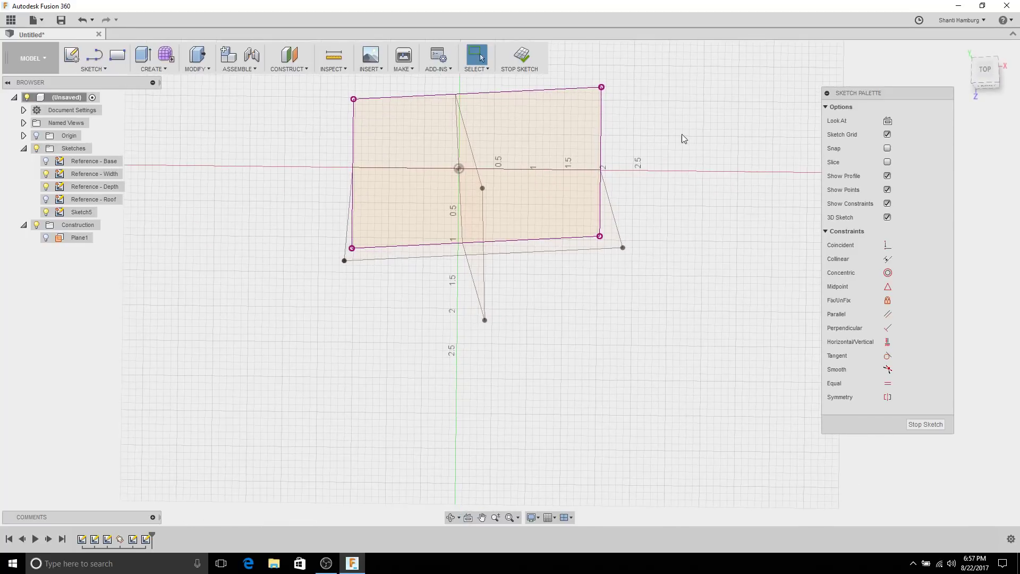
mouse_move(683, 138)
middle_mouse_down("shift")
mouse_move(667, 152)
mouse_move(661, 221)
middle_mouse_up("shift")
scroll(537, 227, "up", 4)
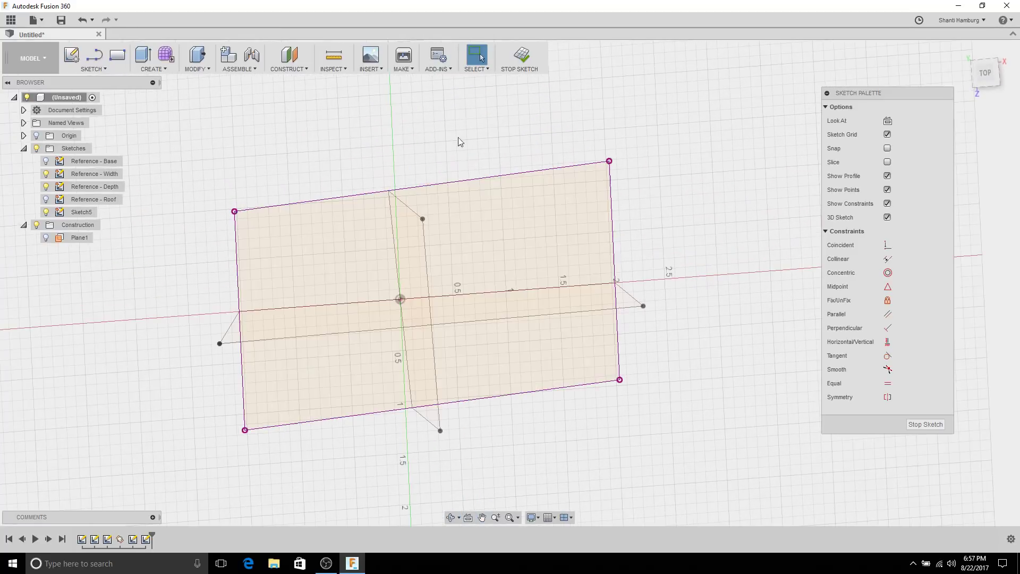
Step: Look At the sketch profile squarely and list the rectangle drawing options
left_click(467, 518)
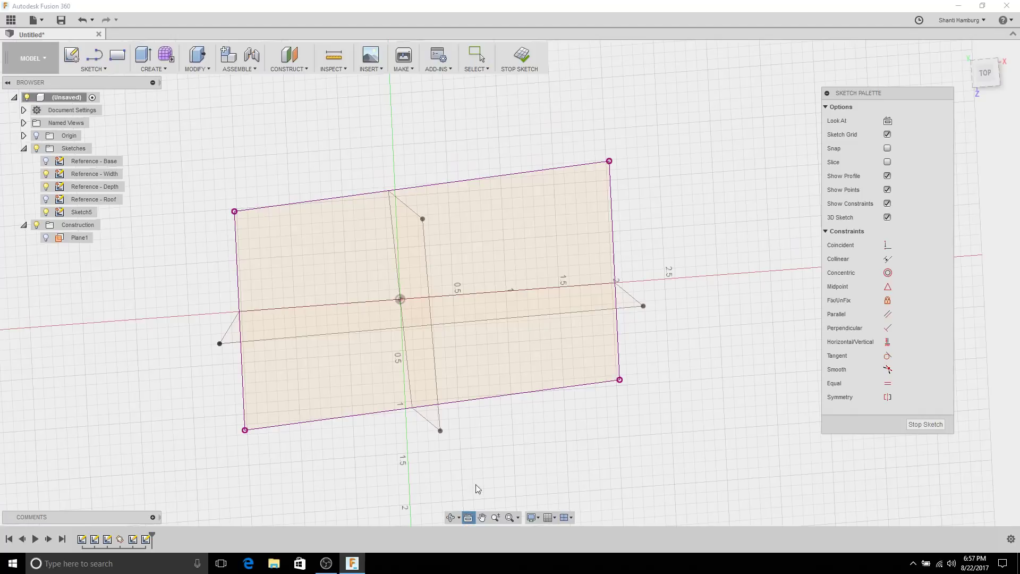
left_click(526, 243)
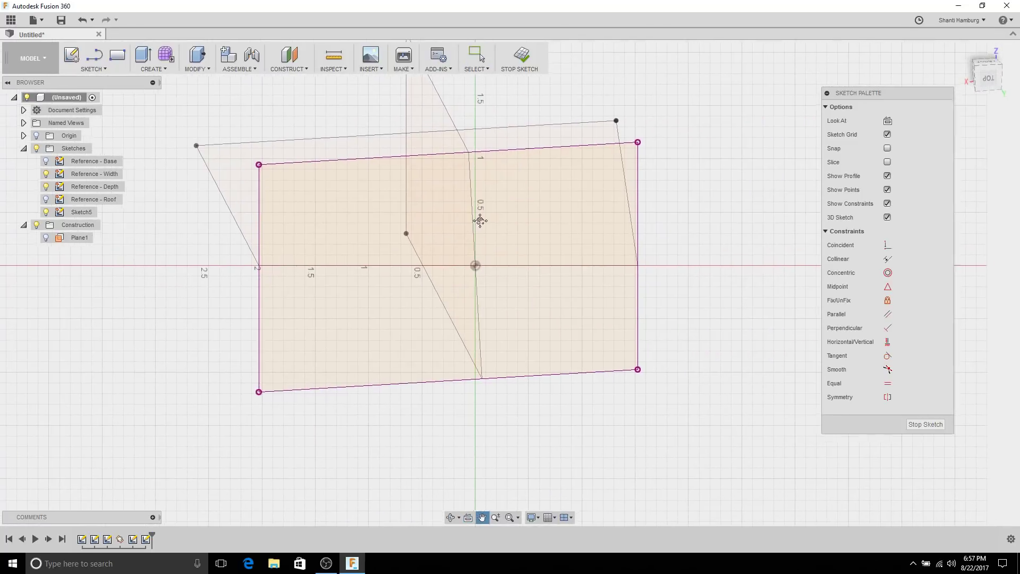
left_click(105, 70)
mouse_move(104, 112)
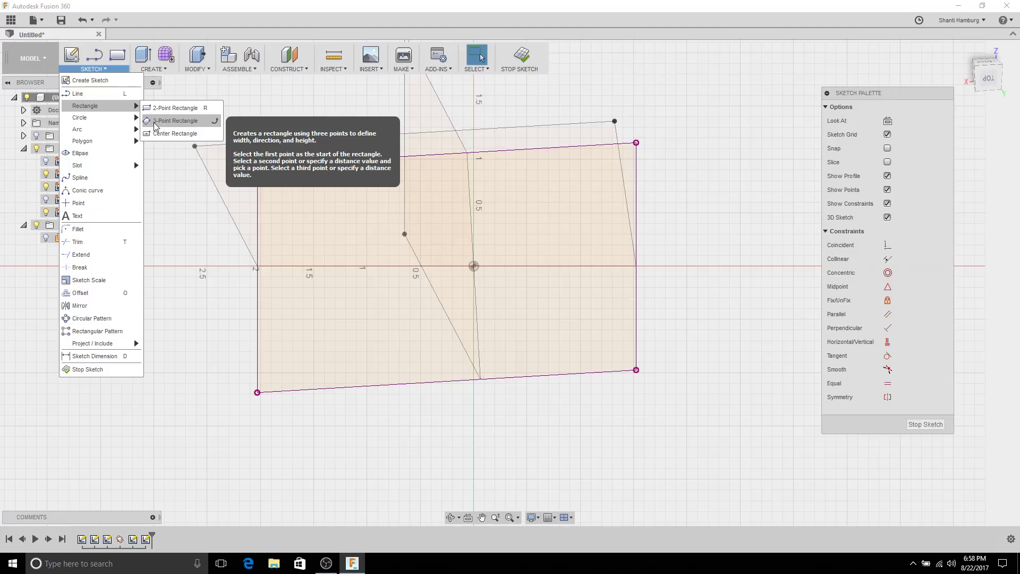
Step: Draw thin 3-point rectangles against the roof rectangle's top, right, bottom and left edges
left_click(155, 125)
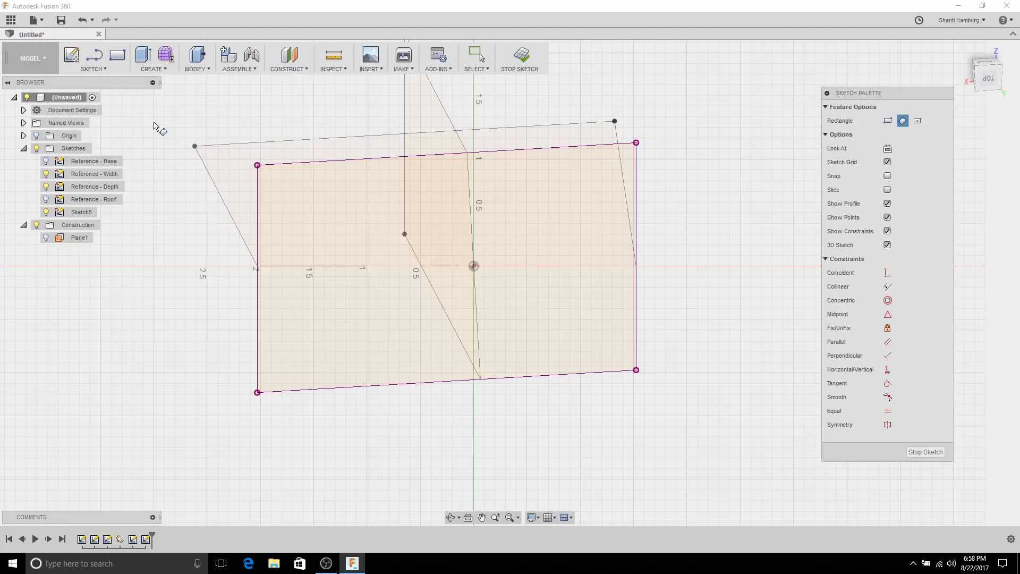
left_click(388, 159)
left_click(521, 150)
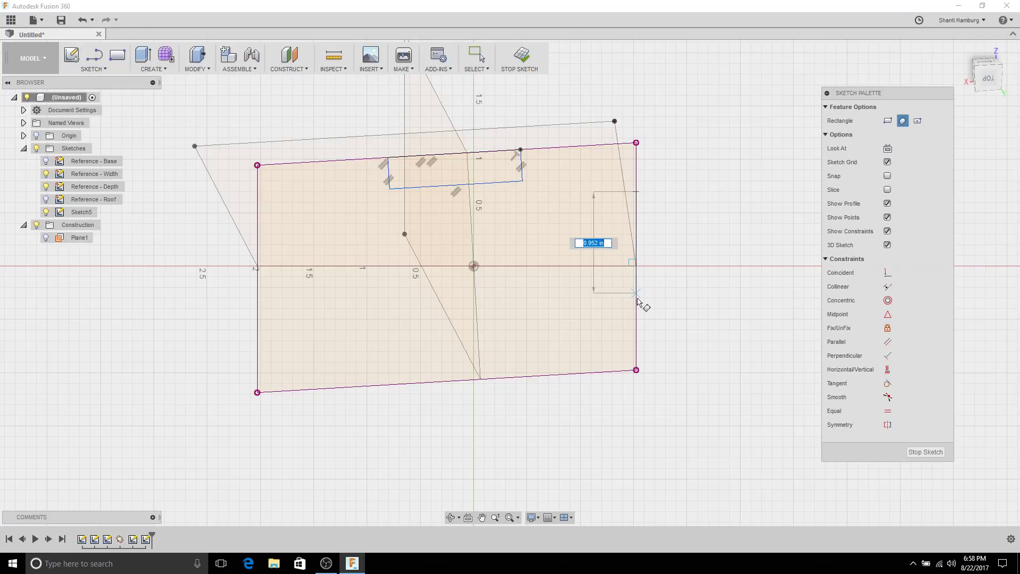
left_click(636, 191)
left_click(636, 304)
left_click(600, 302)
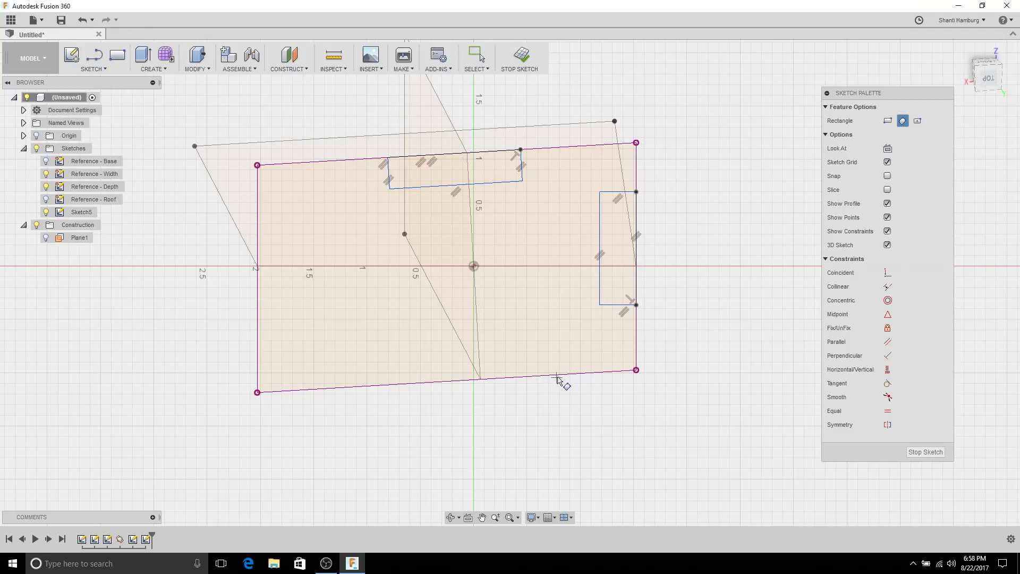
left_click(557, 375)
left_click(396, 384)
left_click(396, 363)
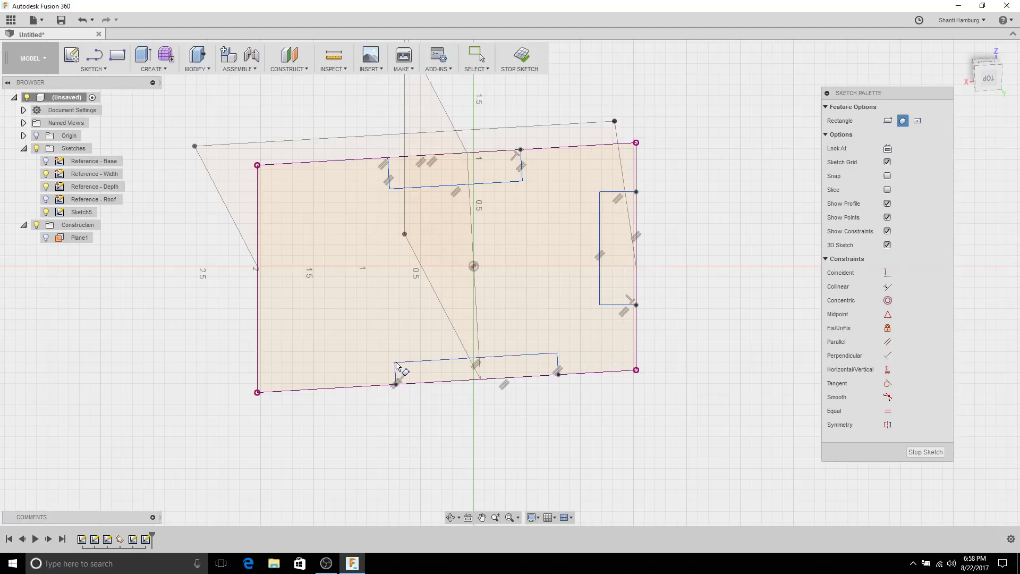
left_click(257, 229)
left_click(257, 320)
left_click(298, 239)
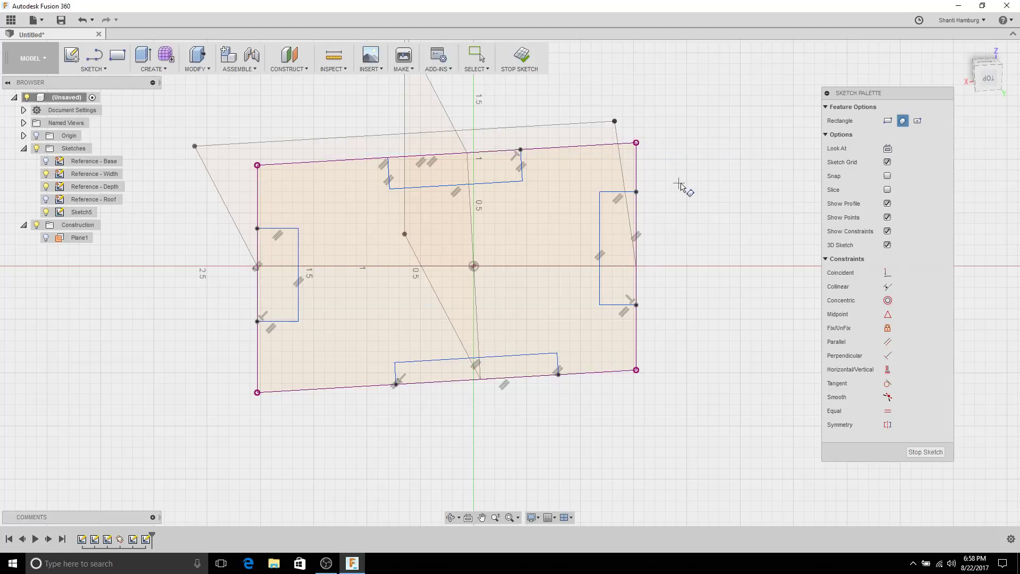
key("Escape")
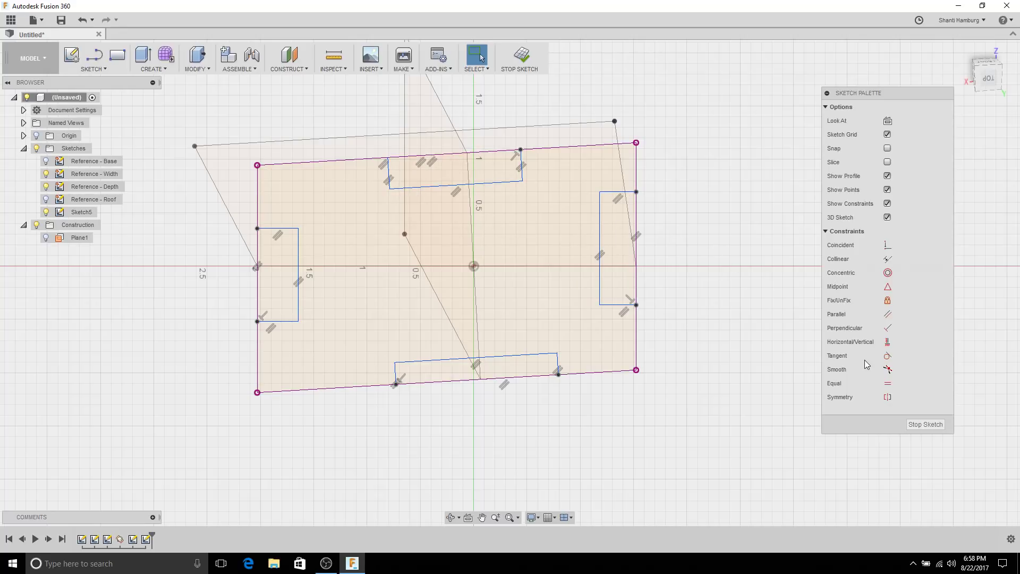
Step: Make the short edges of the four slot rectangles equal in length
left_click(888, 383)
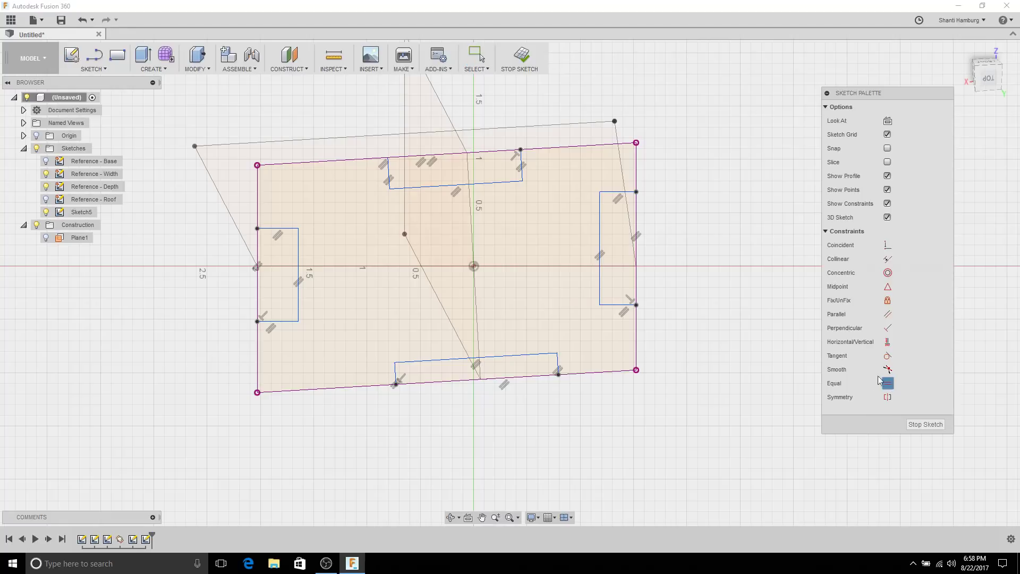
left_click(611, 191)
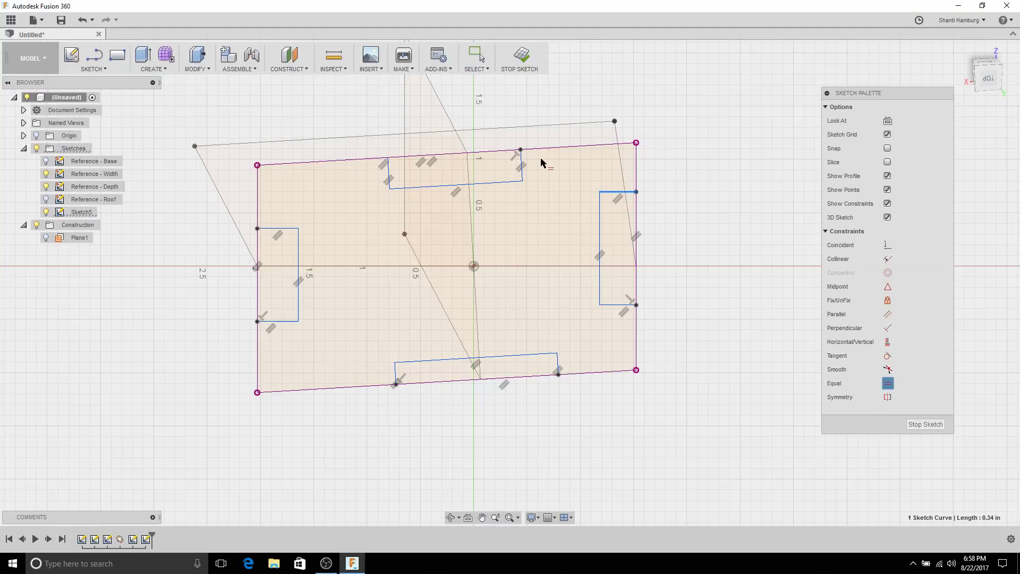
left_click(523, 162)
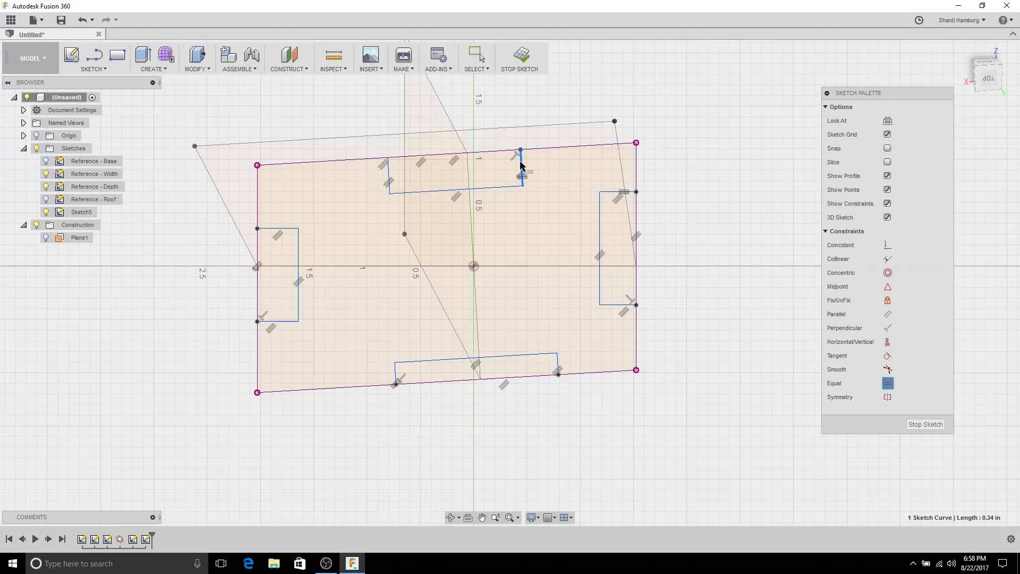
left_click(279, 227)
left_click(282, 229)
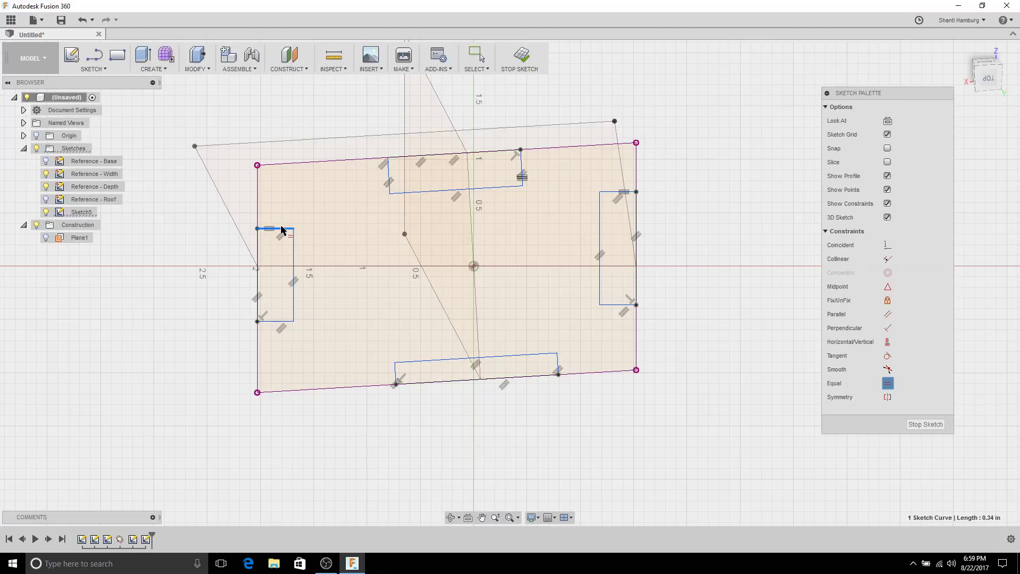
left_click(396, 377)
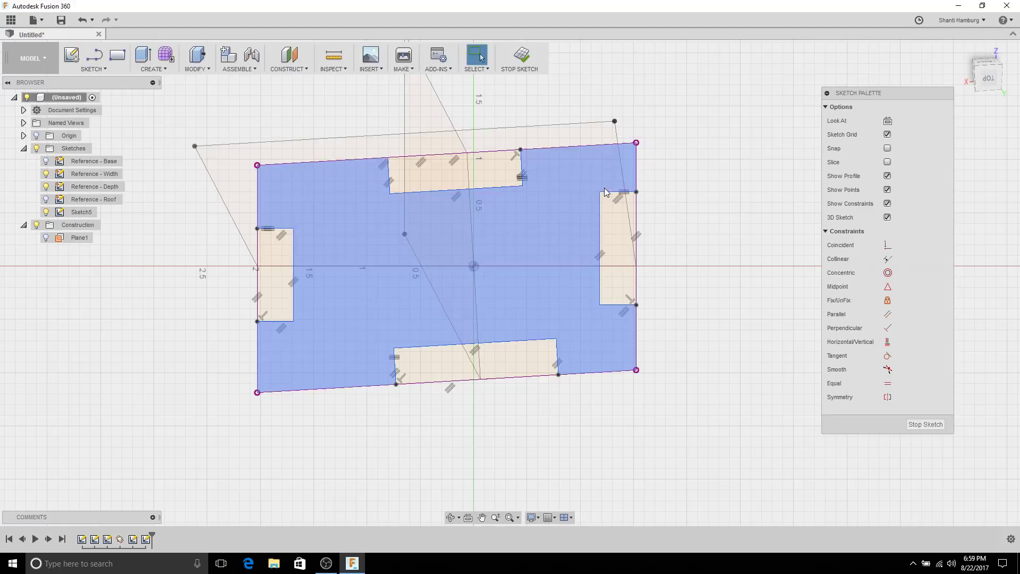
left_click(606, 192)
mouse_move(583, 195)
left_mouse_down()
mouse_move(567, 199)
mouse_move(594, 193)
left_mouse_up()
key("Escape")
Step: Make the long inner edges of the right, top, left and bottom slots equal
left_click(887, 383)
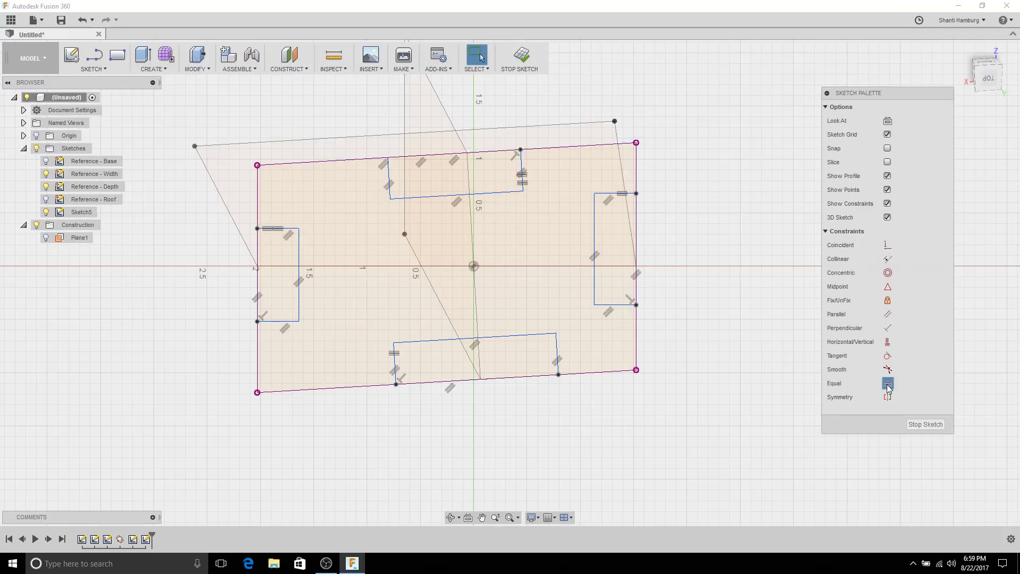
left_click(595, 225)
left_click(477, 196)
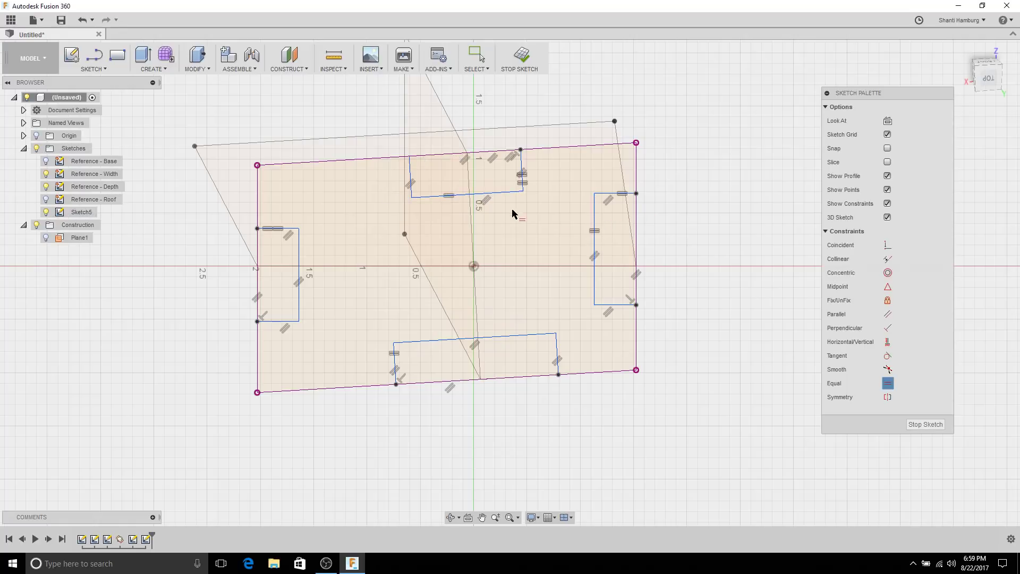
left_click(499, 197)
left_click(299, 261)
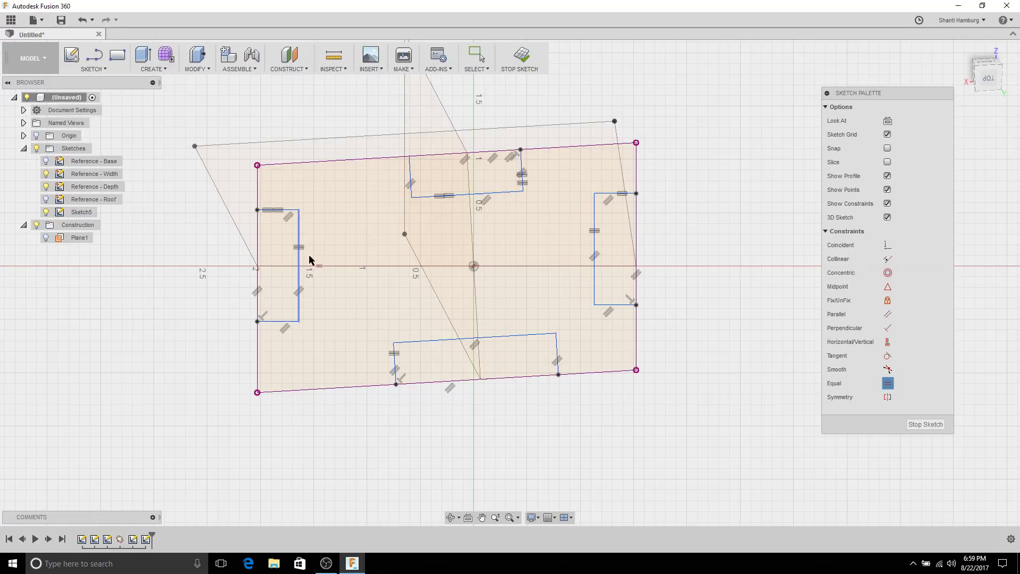
left_click(298, 296)
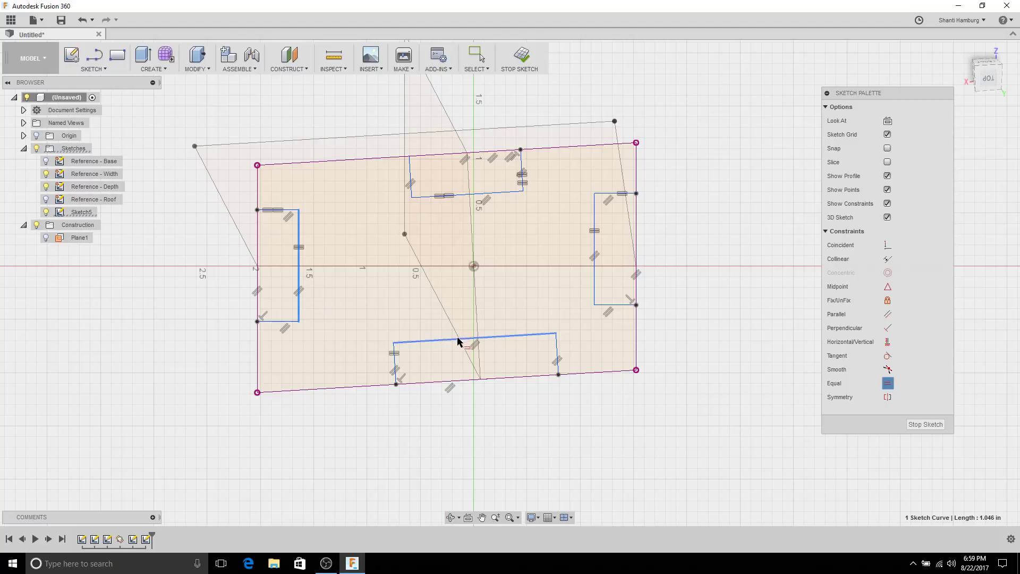
left_click(461, 339)
key("Escape")
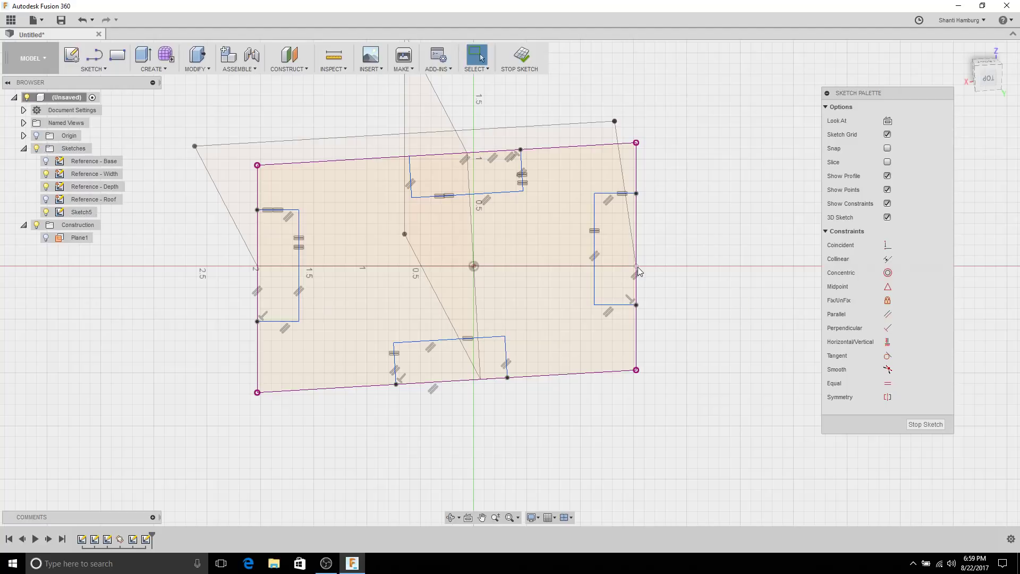
Step: Centre the right, top, left and bottom slots on their plate edges with midpoint constraints
left_click(887, 286)
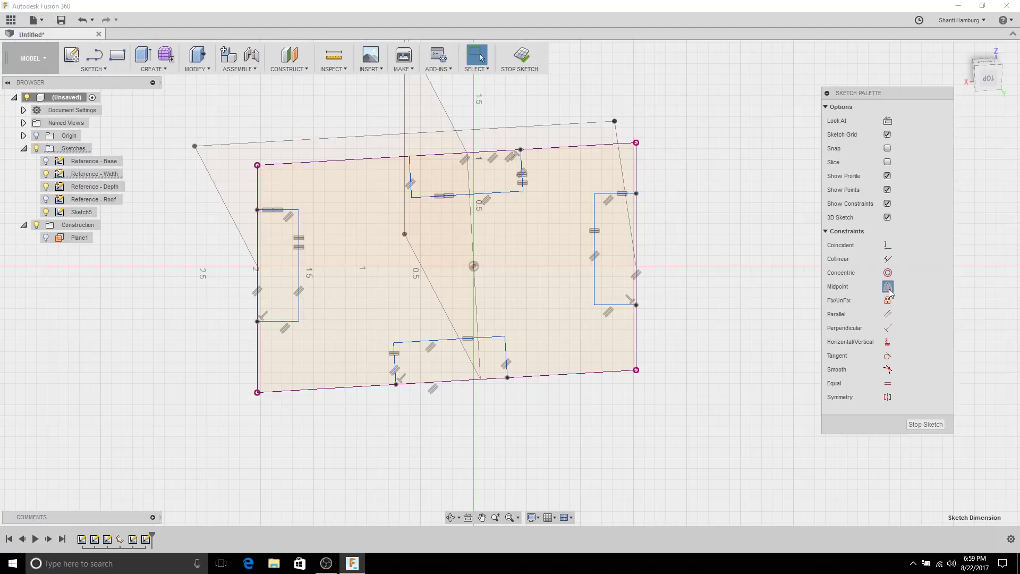
left_click(635, 272)
left_click(635, 226)
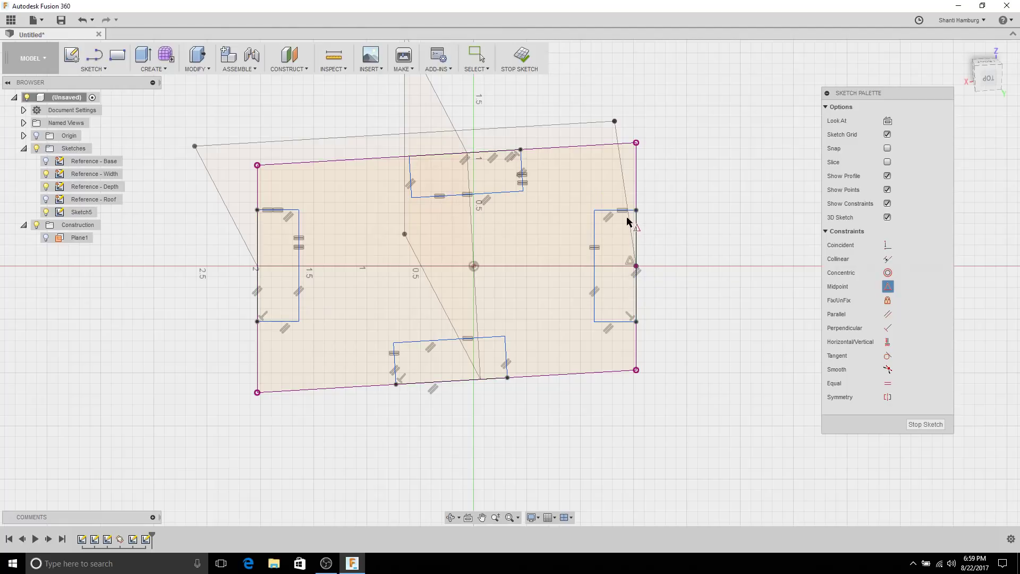
left_click(488, 154)
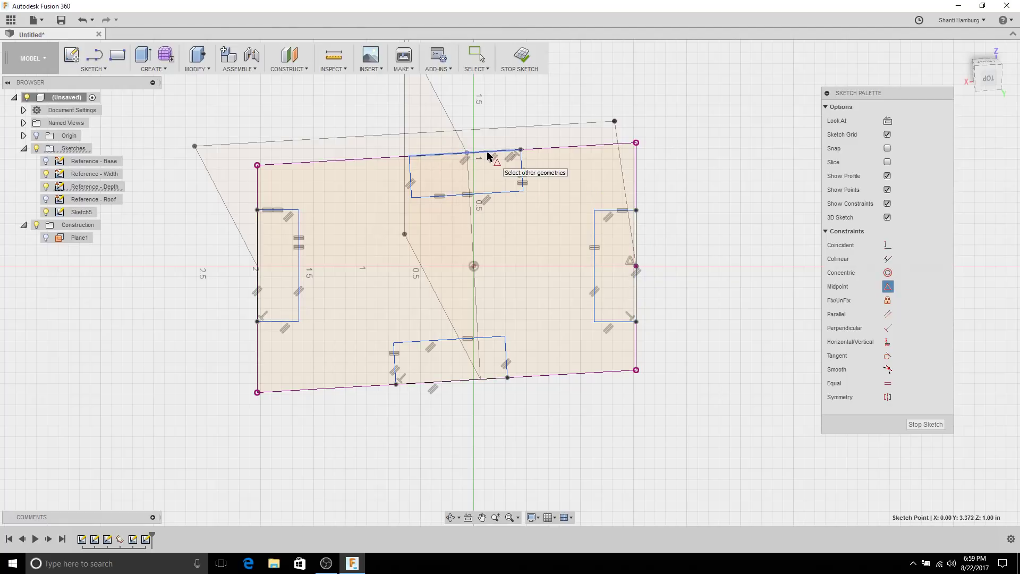
left_click(468, 153)
left_click(257, 267)
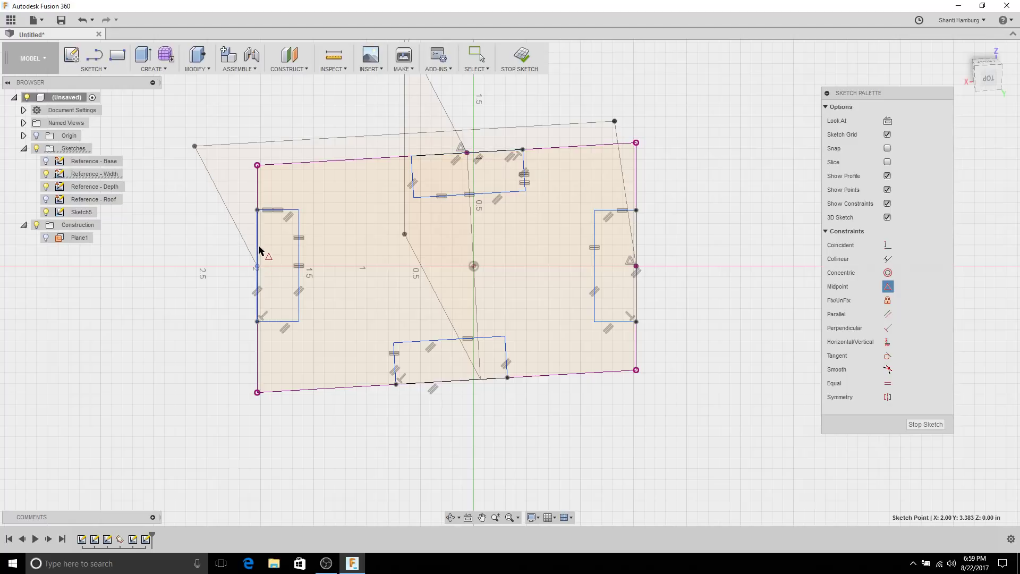
left_click(260, 250)
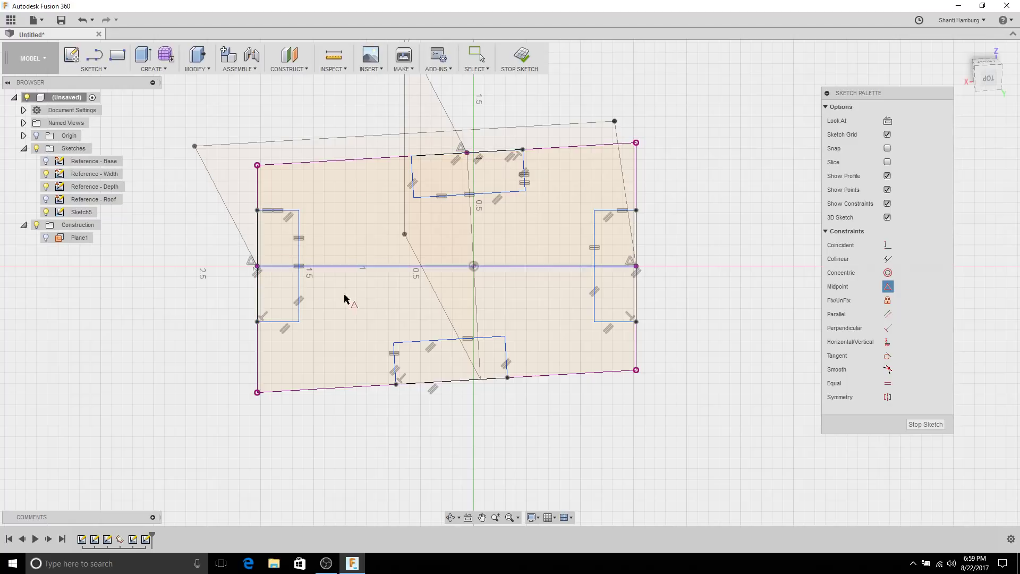
left_click(485, 378)
left_click(479, 379)
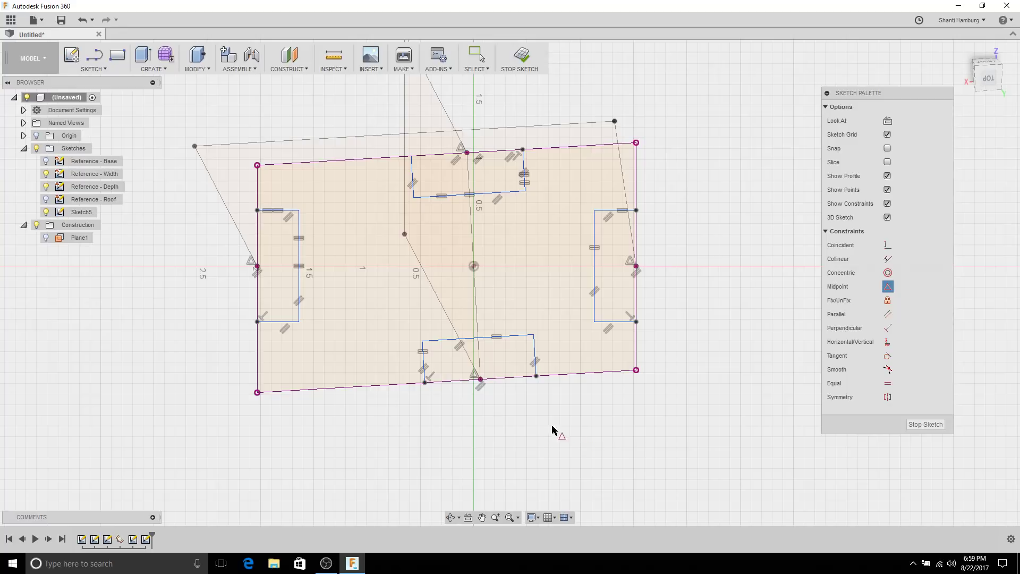
left_click(887, 287)
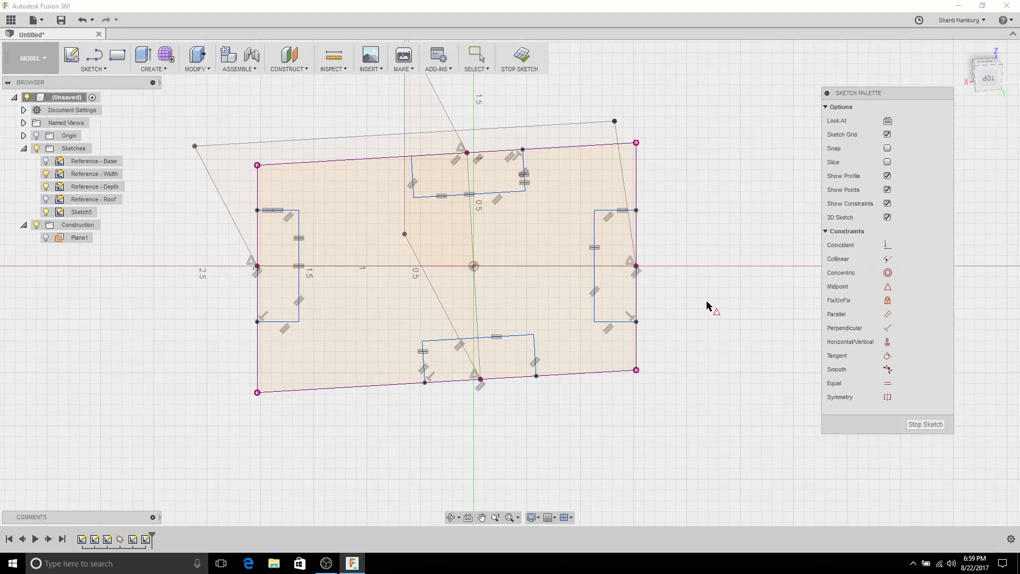
key("Escape")
mouse_move(712, 319)
middle_mouse_down("shift")
mouse_move(710, 302)
mouse_move(650, 263)
mouse_move(611, 273)
mouse_move(656, 273)
mouse_move(722, 302)
mouse_move(584, 201)
middle_mouse_up("shift")
Step: Dimension the right slot's short top edge to the thickness parameter (0.20)
mouse_move(568, 164)
left_mouse_down()
mouse_move(552, 173)
mouse_move(578, 168)
left_mouse_up()
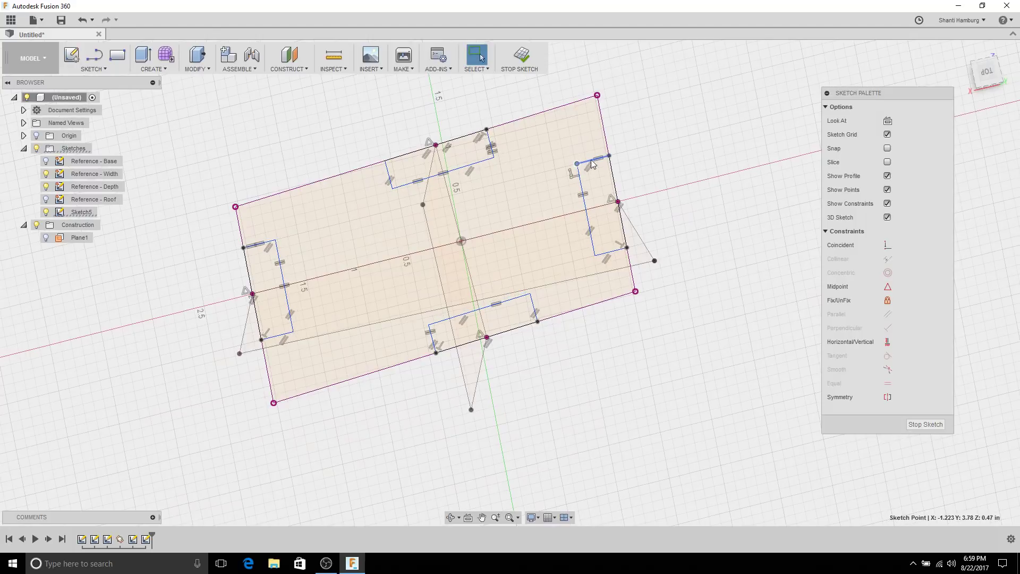
right_click(648, 159)
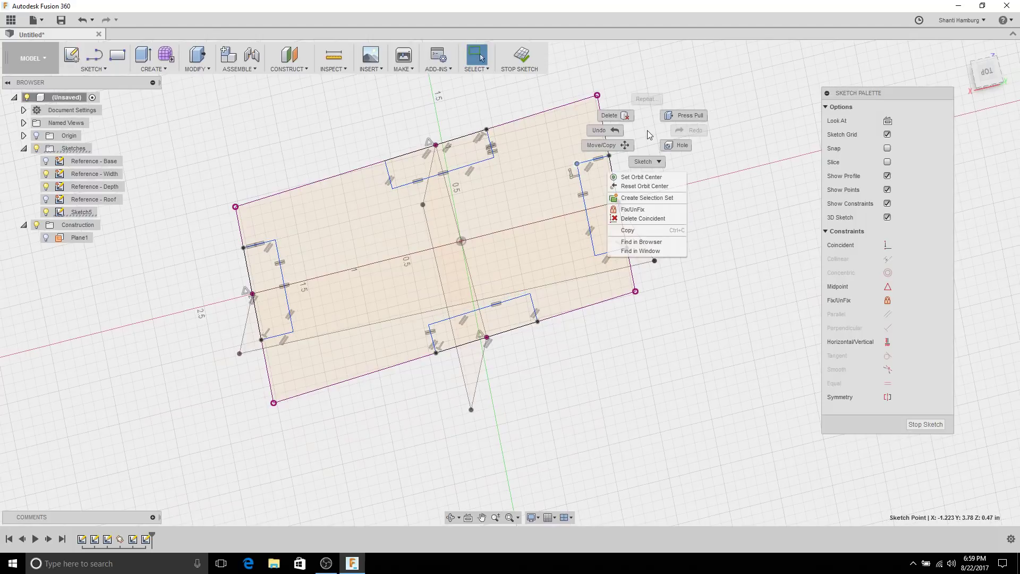
left_click(595, 168)
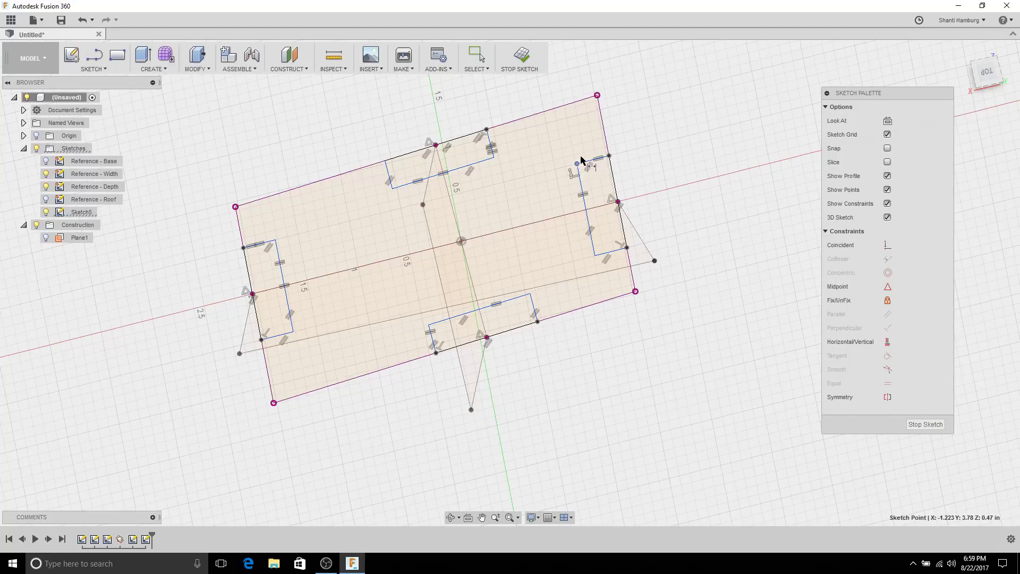
key("Escape")
left_click(594, 160)
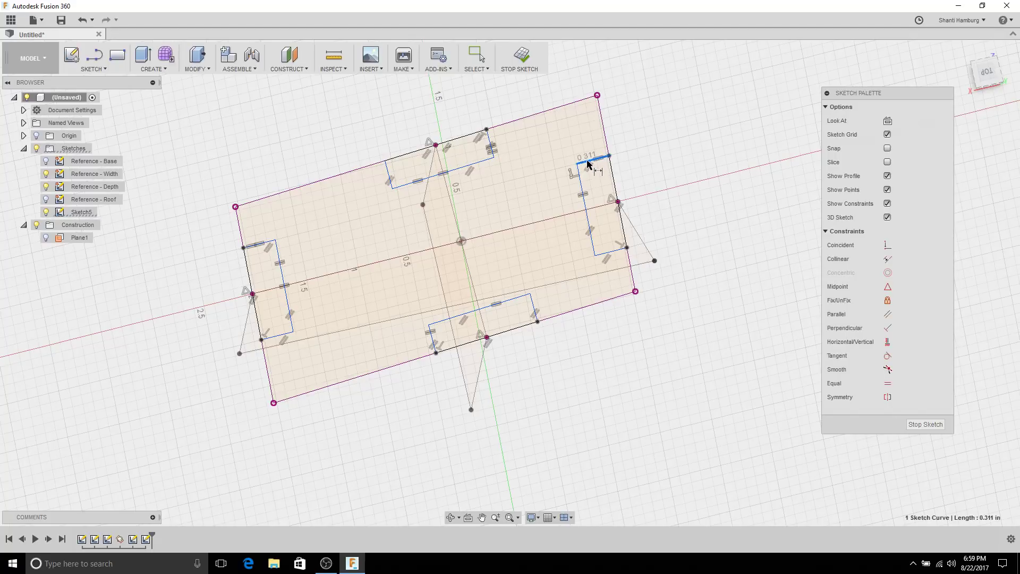
left_click(629, 144)
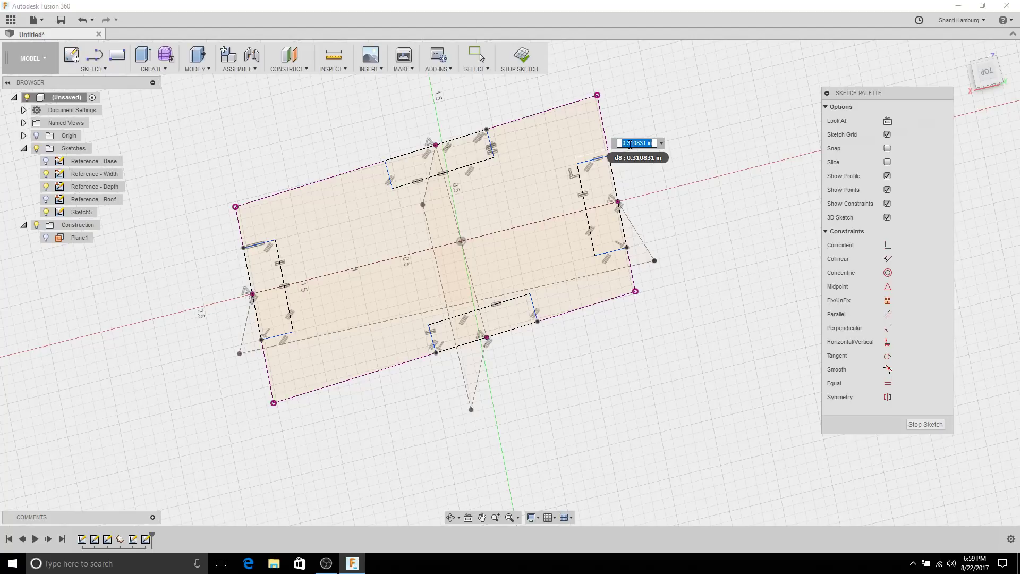
type("thick")
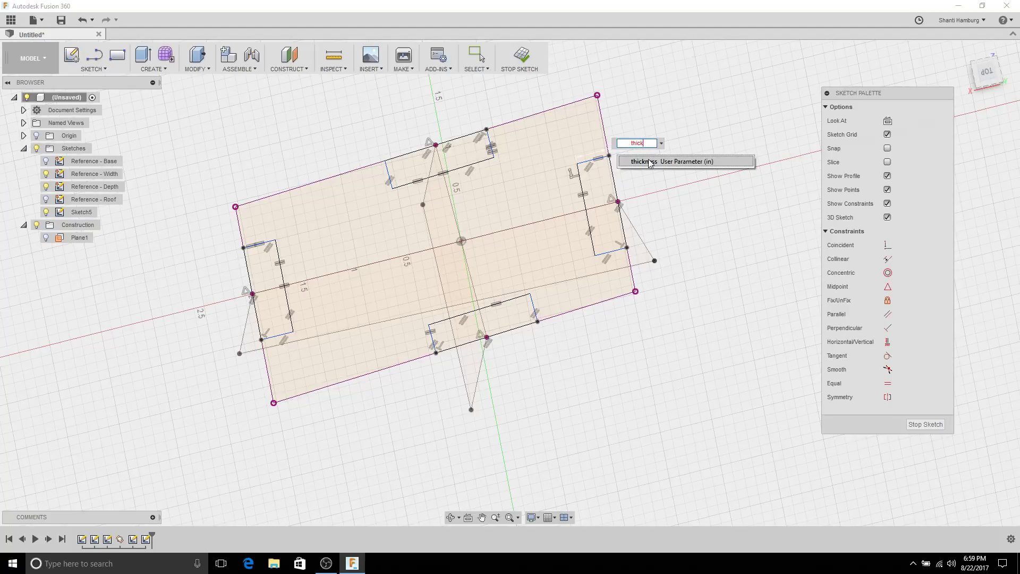
left_click(649, 162)
key("Return")
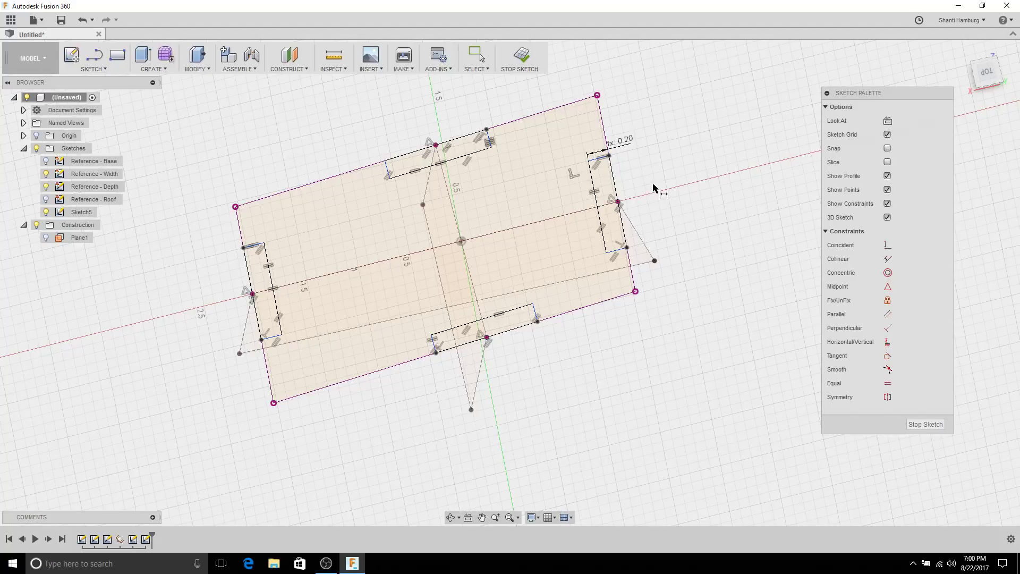
Step: Try dimensioning the right slot's long edge, cancel the over-constraint warning, and shift the slots
left_click(595, 187)
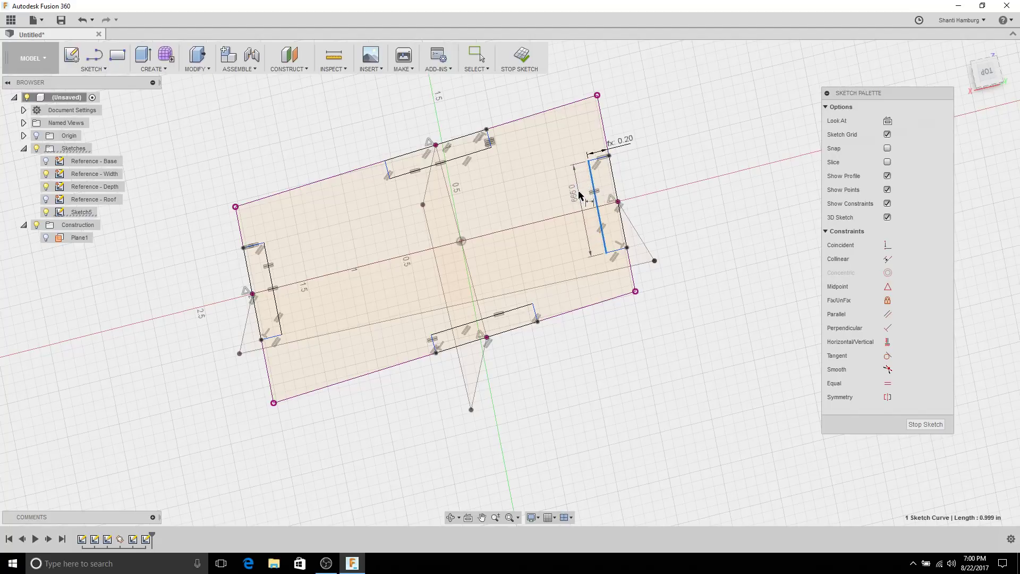
left_click(574, 205)
left_click(595, 327)
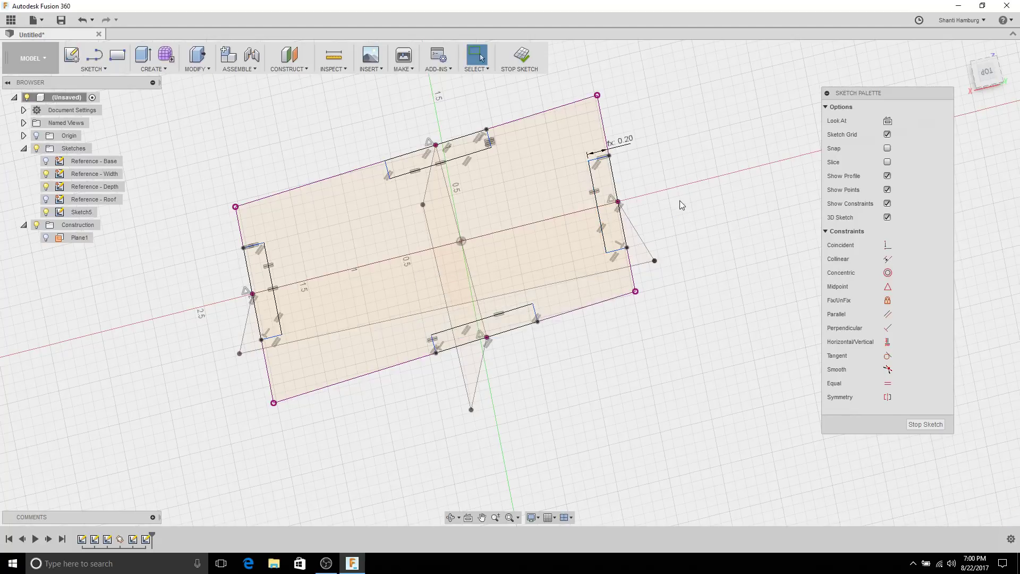
mouse_move(681, 199)
middle_mouse_down("shift")
mouse_move(668, 212)
mouse_move(687, 225)
mouse_move(666, 214)
middle_mouse_up("shift")
key("Escape")
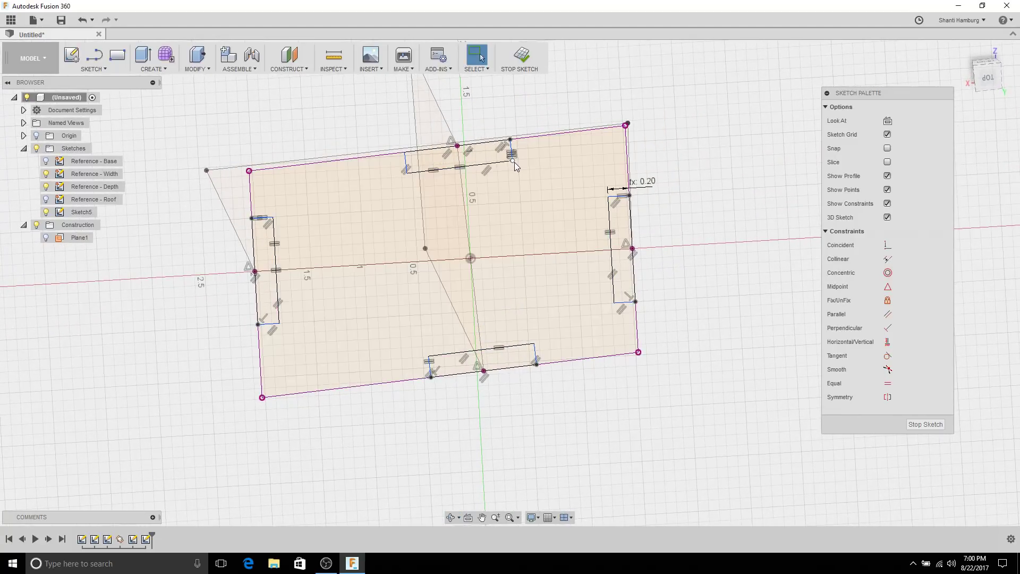
left_click_drag(512, 164, 511, 178)
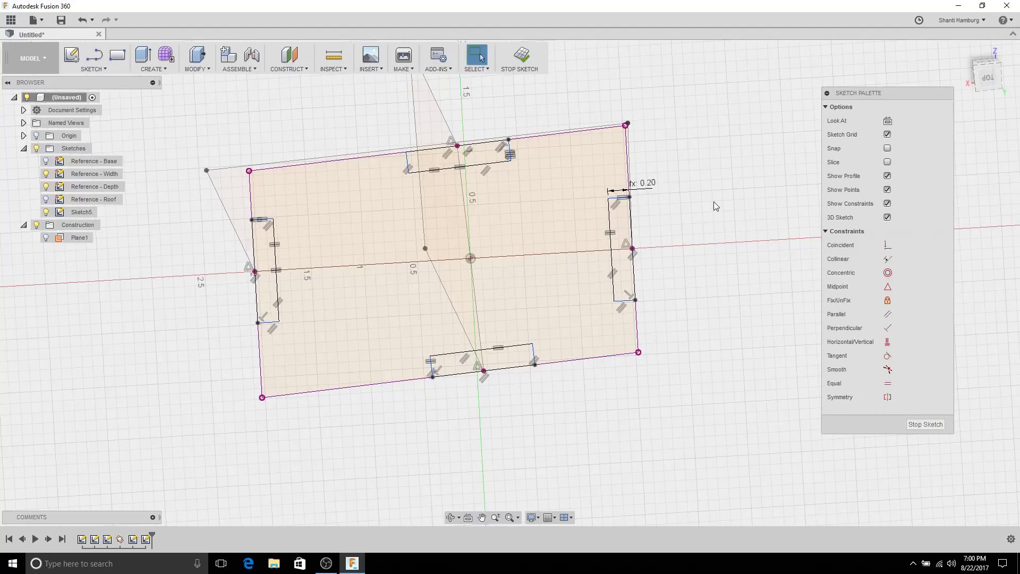
Step: Dimension the top slot's length to 1.00
right_click(729, 117)
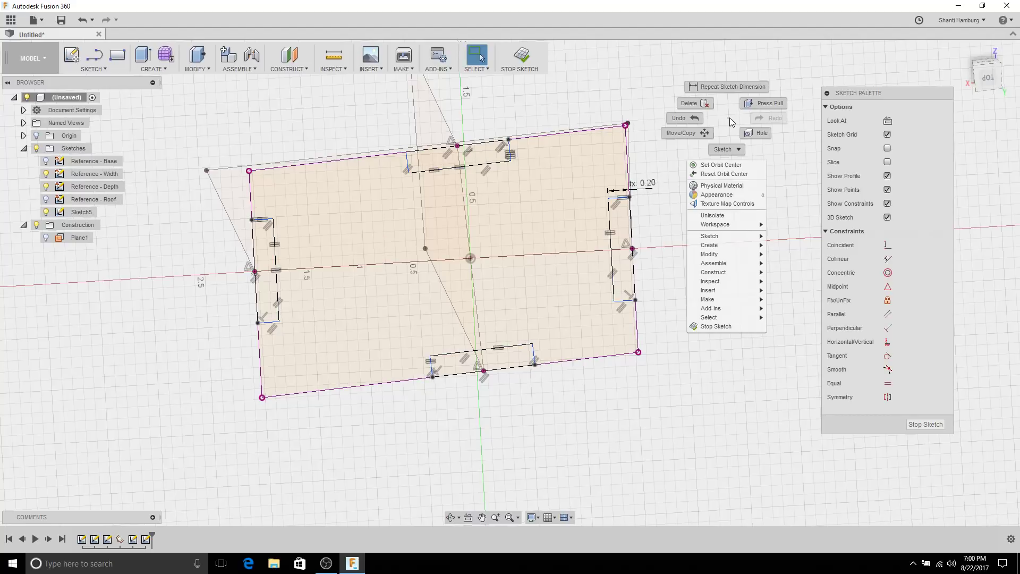
left_click(725, 82)
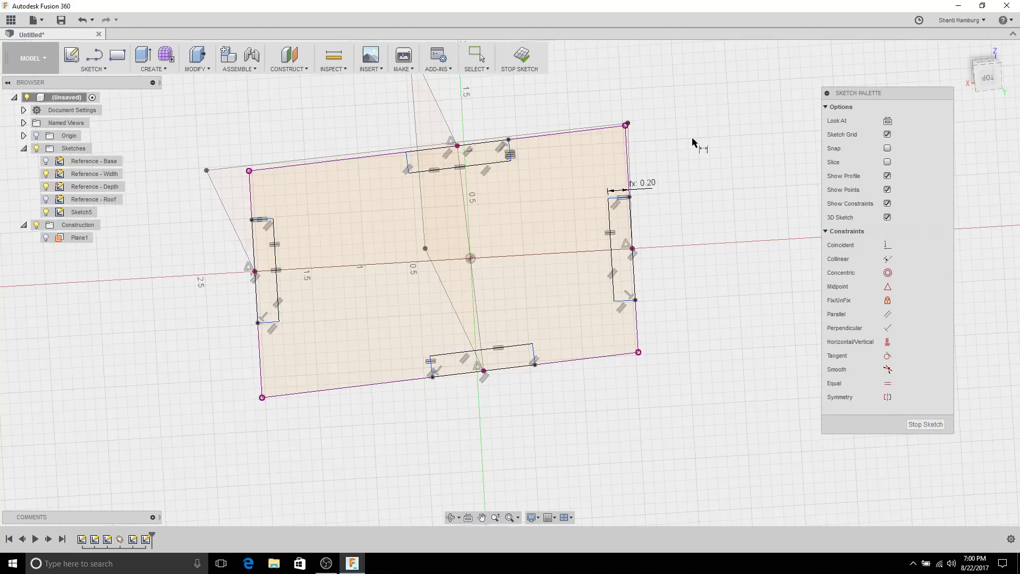
left_click(509, 150)
left_click(405, 168)
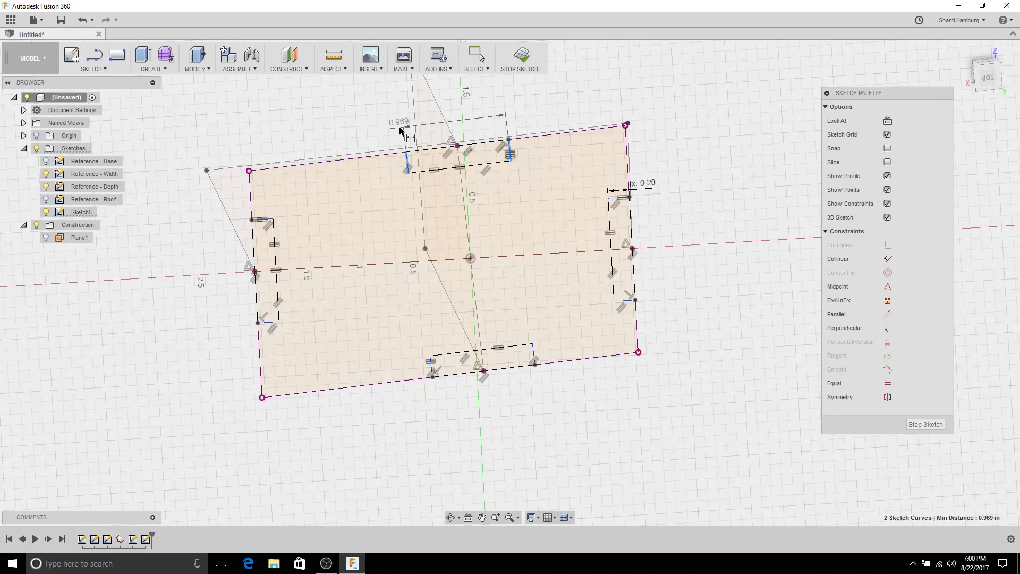
left_click(400, 128)
type("1")
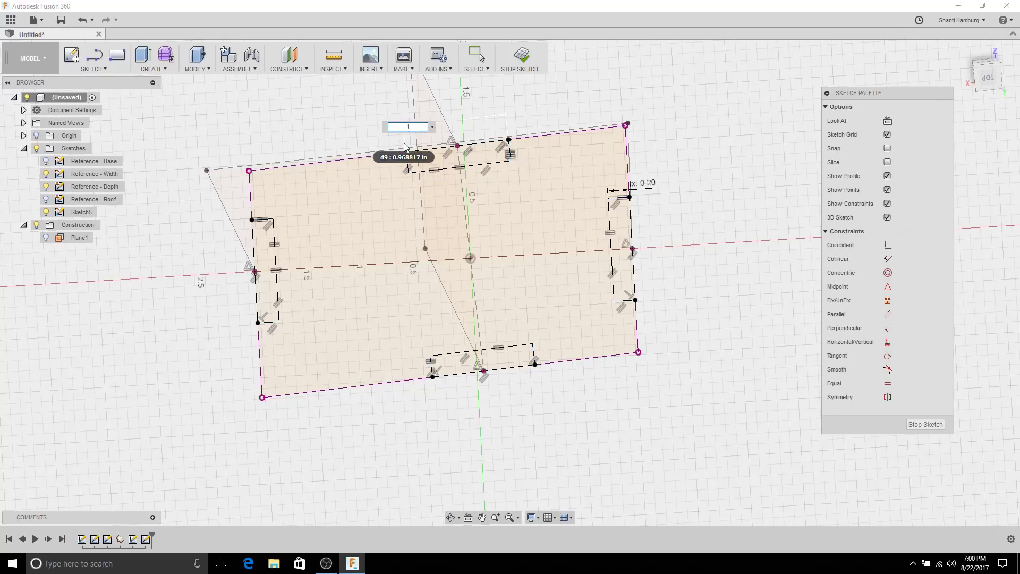
key("Return")
key("Escape")
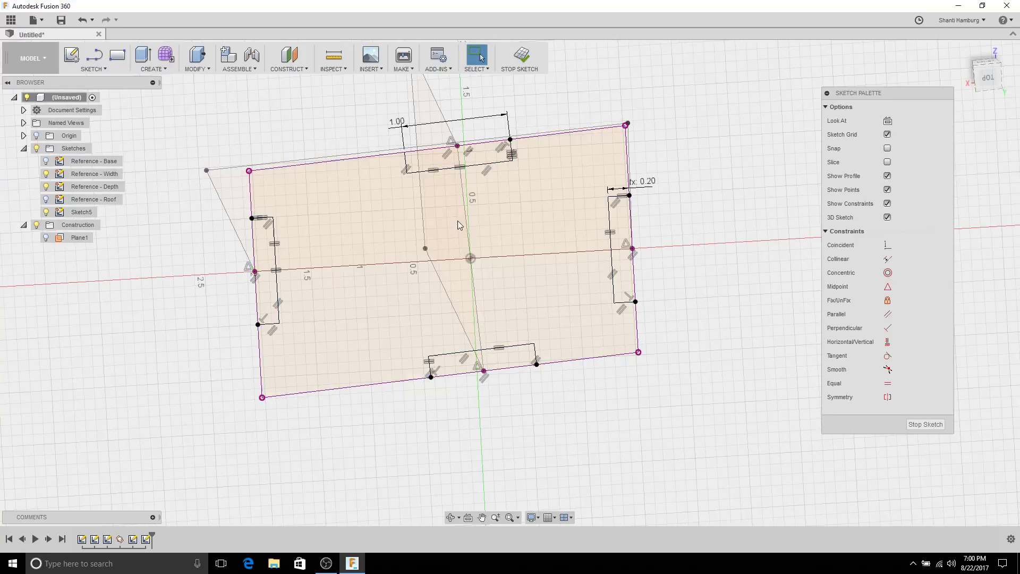
Step: Inspect Sketch5's notch profiles from a tilted view
mouse_move(457, 221)
middle_mouse_down("shift")
mouse_move(430, 194)
mouse_move(461, 196)
mouse_move(418, 157)
middle_mouse_up("shift")
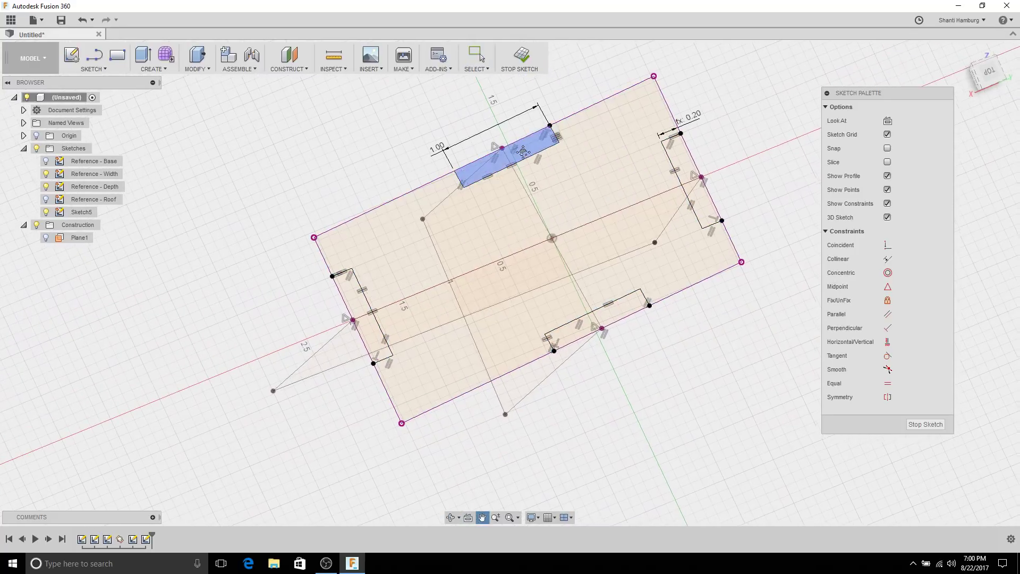
middle_click_drag(394, 119, 373, 136)
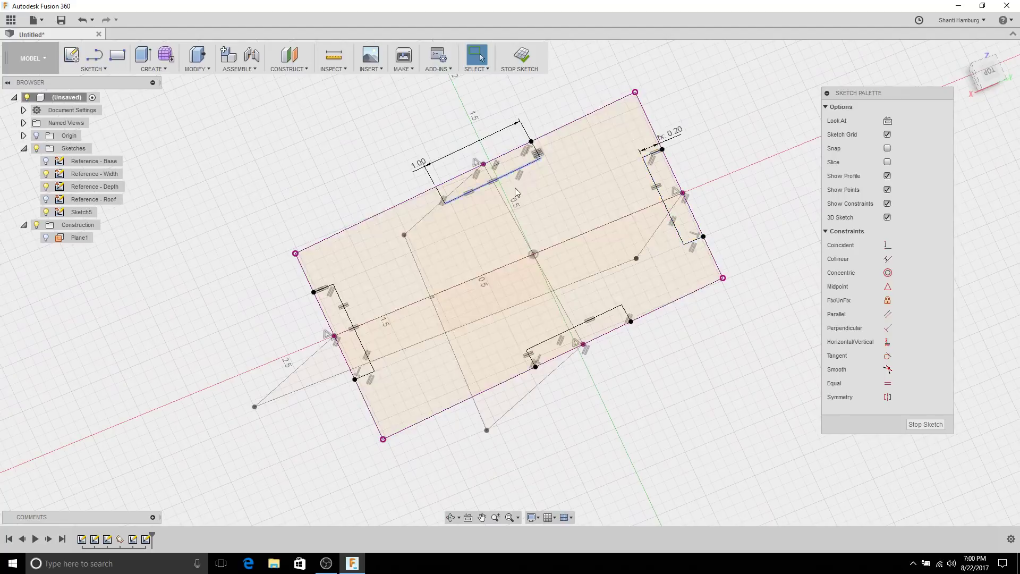
mouse_move(321, 194)
middle_mouse_down("shift")
mouse_move(507, 137)
mouse_move(553, 180)
middle_mouse_up("shift")
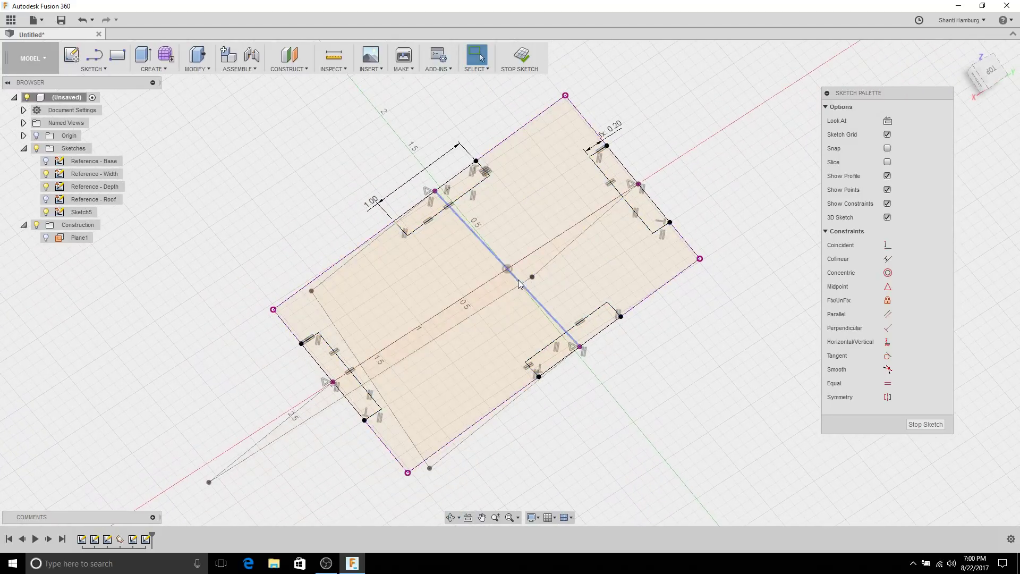
left_click(465, 202)
left_click(340, 377)
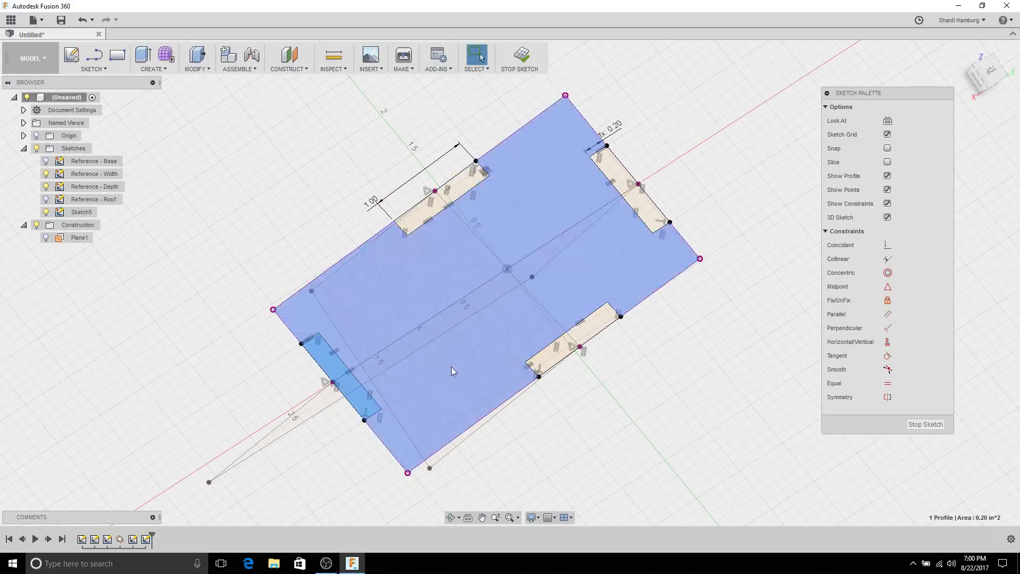
key("Escape")
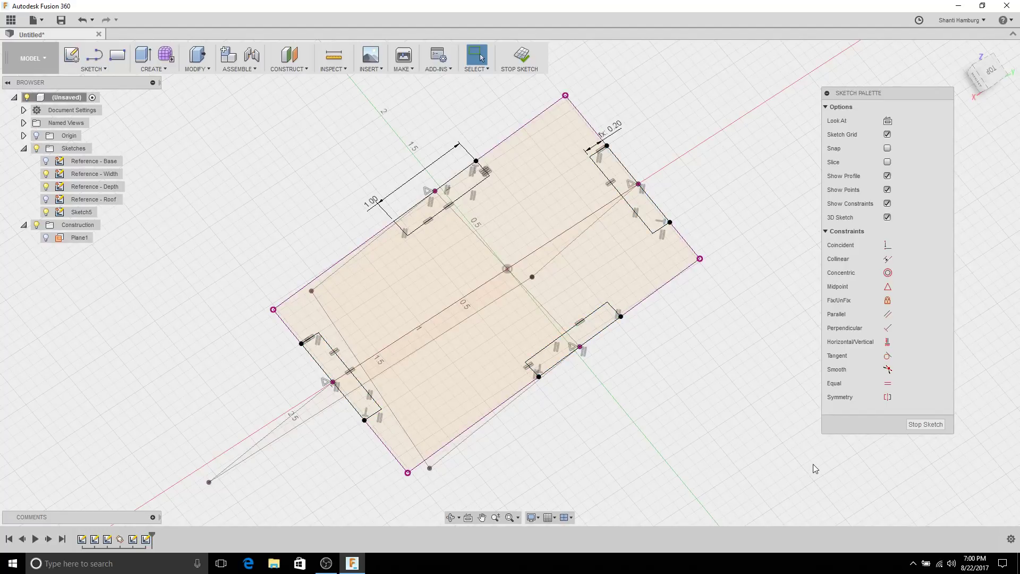
Step: Finish Sketch5 and select its large central 6.778 in² plate profile
left_click(926, 425)
mouse_move(861, 428)
middle_mouse_down("shift")
mouse_move(832, 396)
mouse_move(845, 375)
mouse_move(624, 268)
middle_mouse_up("shift")
left_click(583, 261)
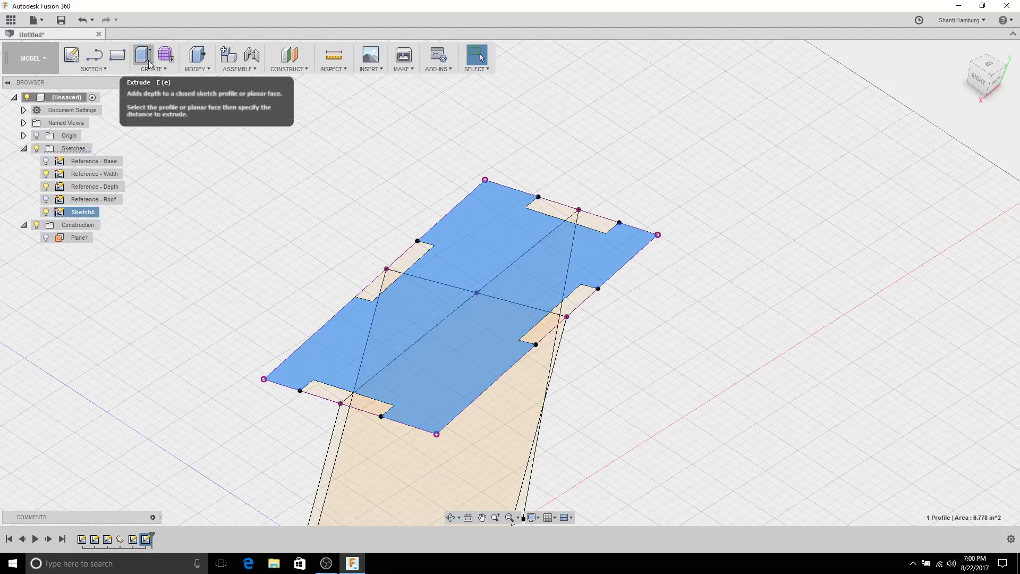
Step: Extrude the notched plate profile by -thickness as a new body
left_click(165, 69)
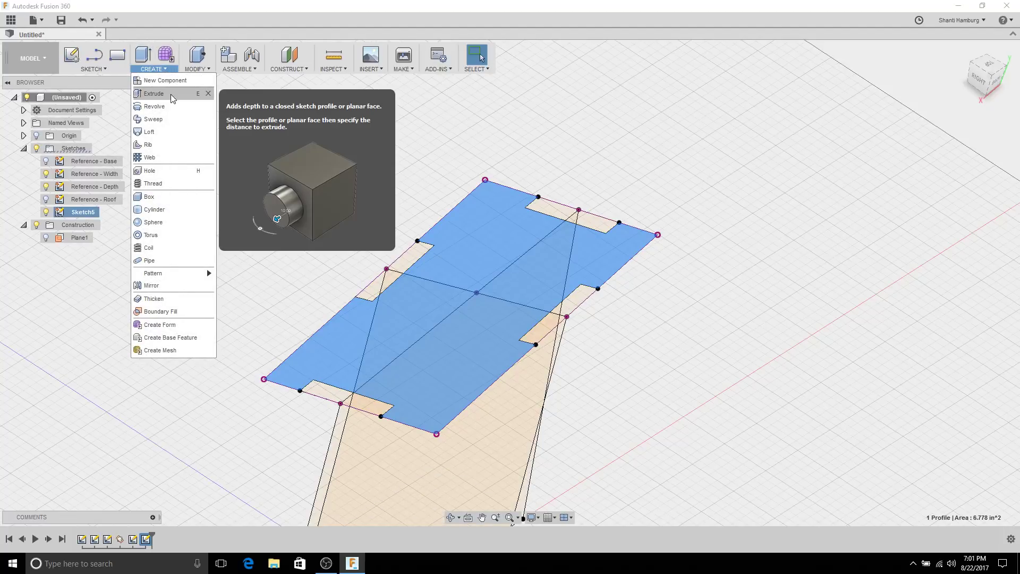
left_click(170, 94)
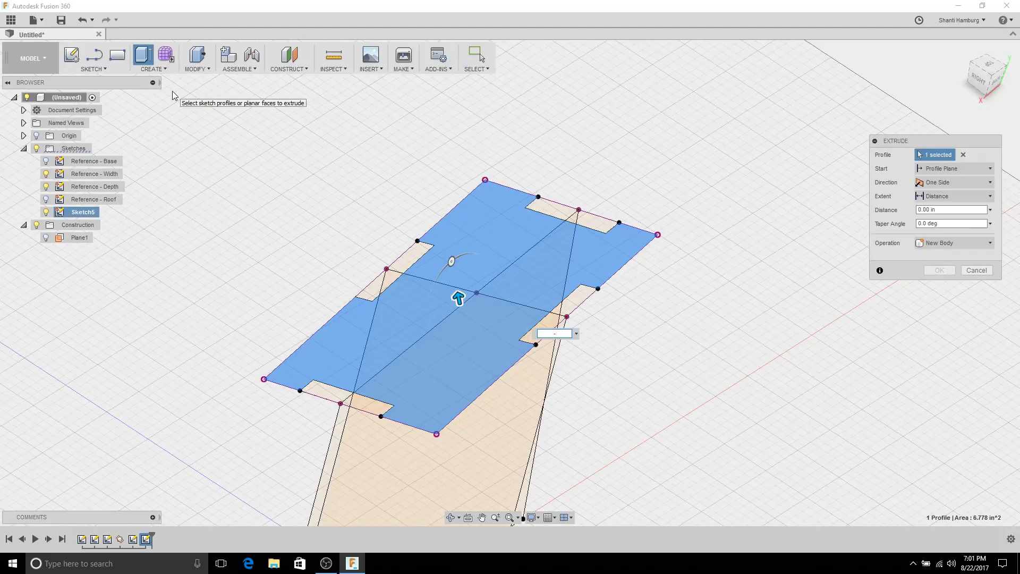
type("-thickness")
key("Return")
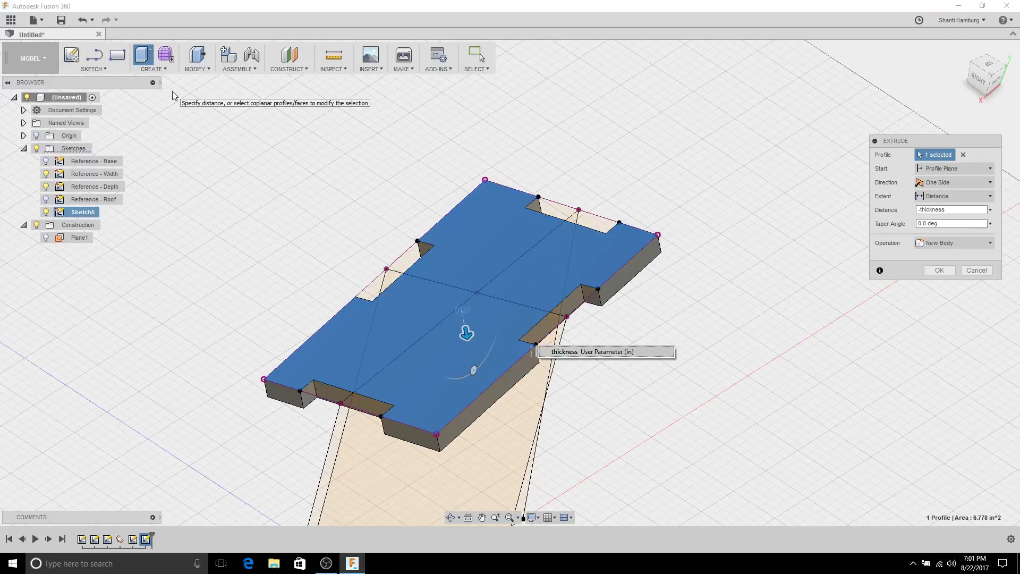
middle_click_drag(429, 297, 498, 351, "shift")
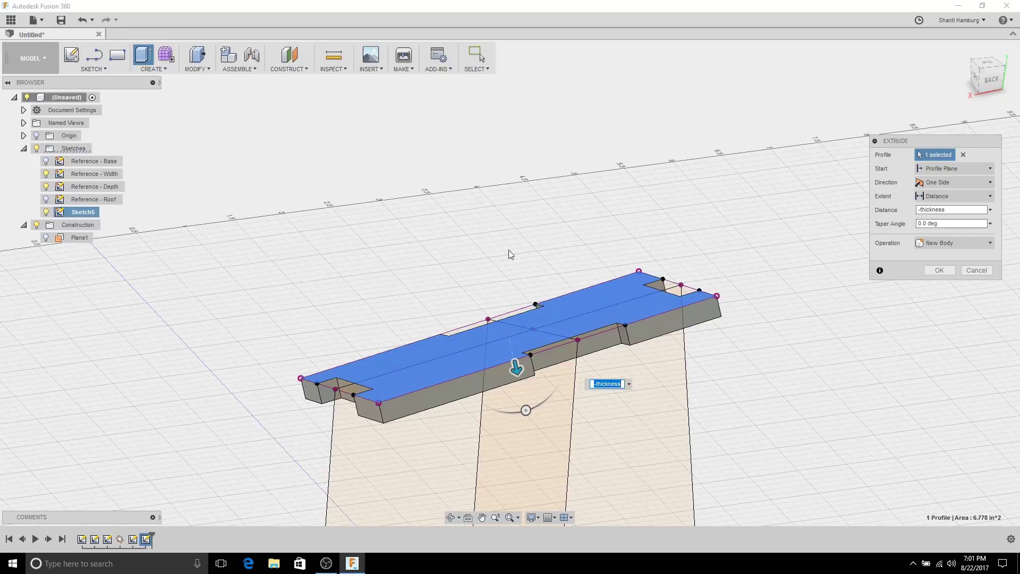
mouse_move(484, 194)
middle_mouse_down("shift")
mouse_move(483, 158)
mouse_move(467, 137)
mouse_move(452, 172)
mouse_move(462, 171)
mouse_move(468, 188)
middle_mouse_up("shift")
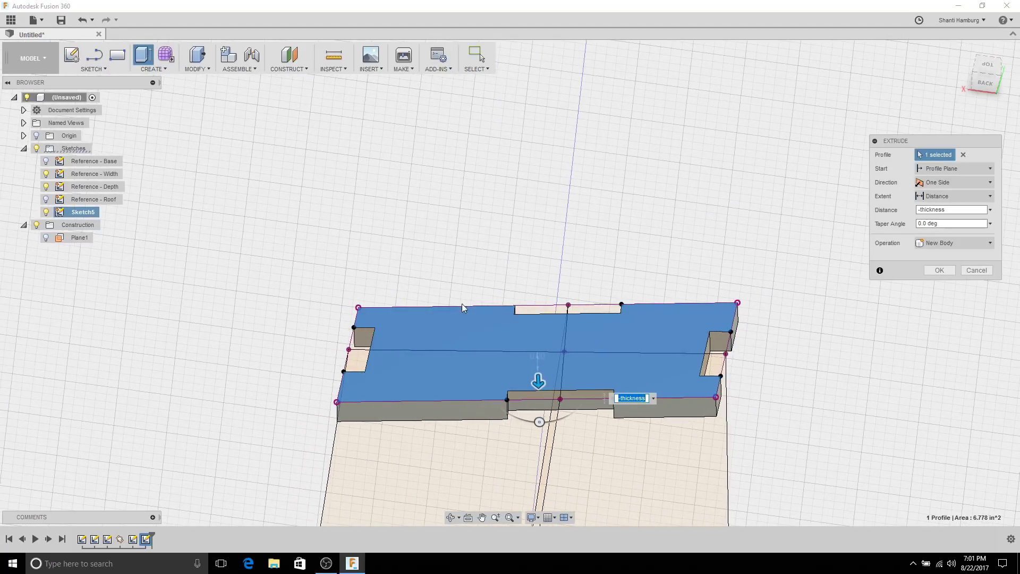
middle_click_drag(589, 328, 537, 251, "shift")
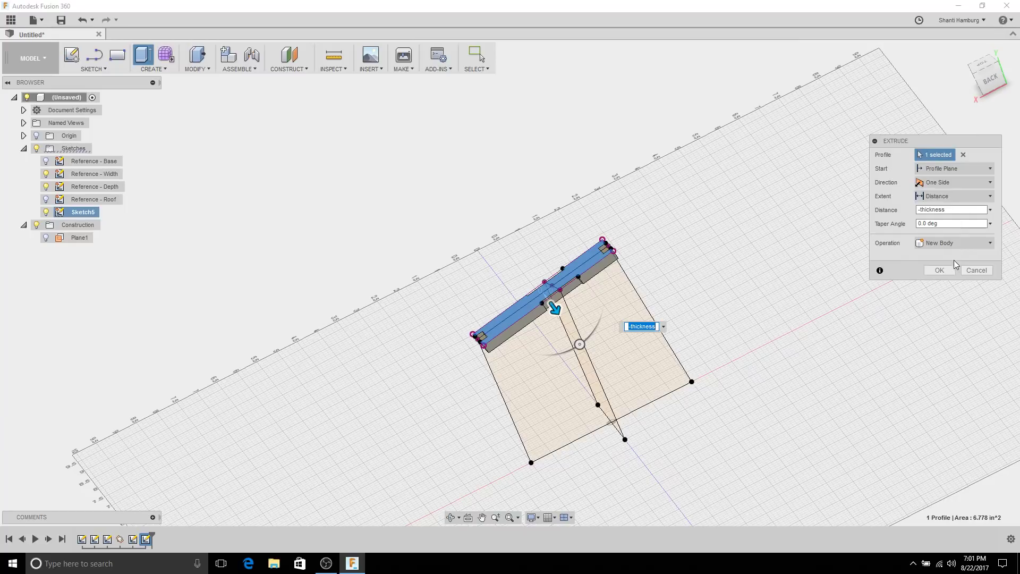
left_click(936, 270)
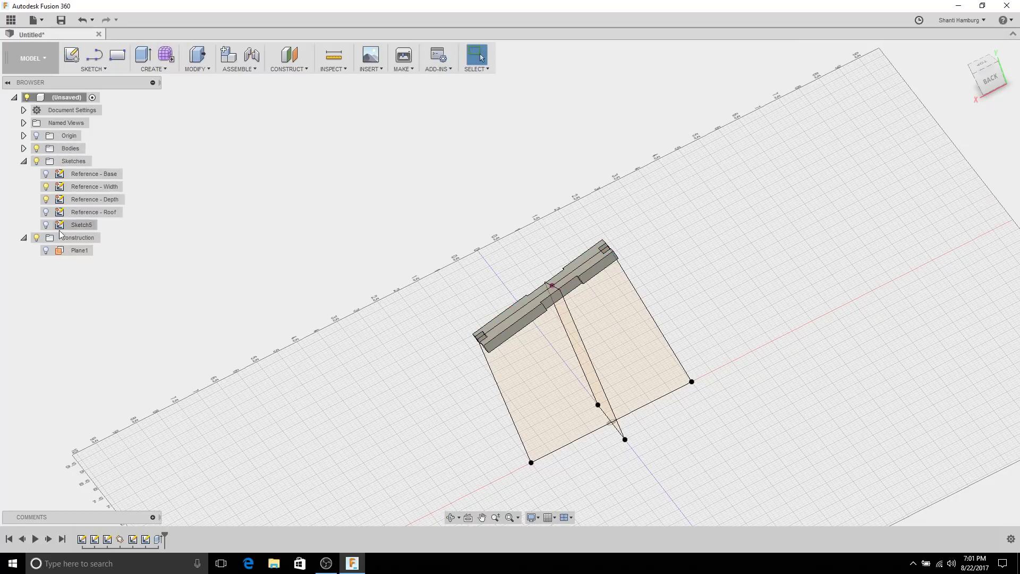
Step: Rename Body1 to Top in the Bodies folder
left_click(23, 148)
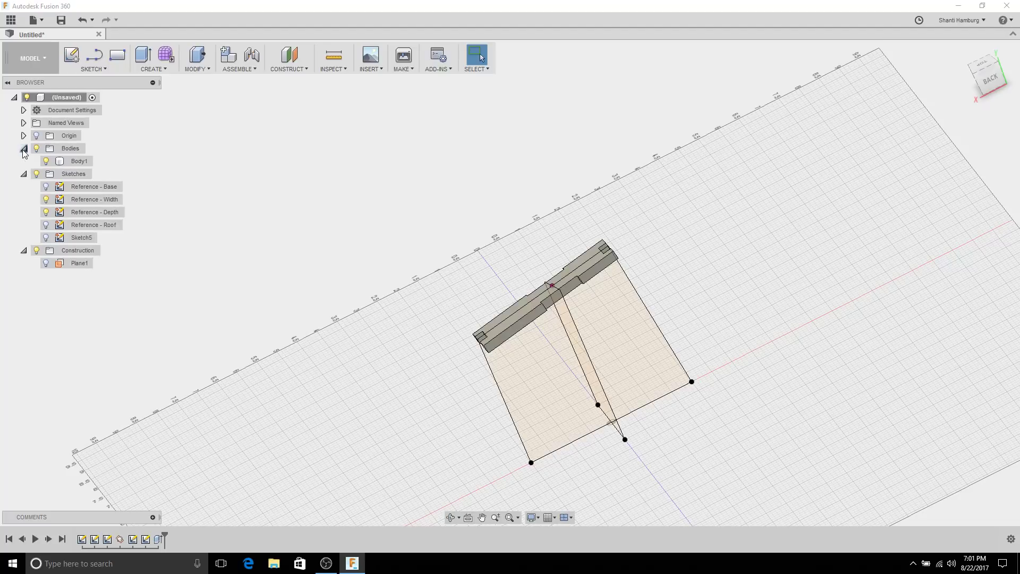
left_click(77, 162)
left_click(76, 163)
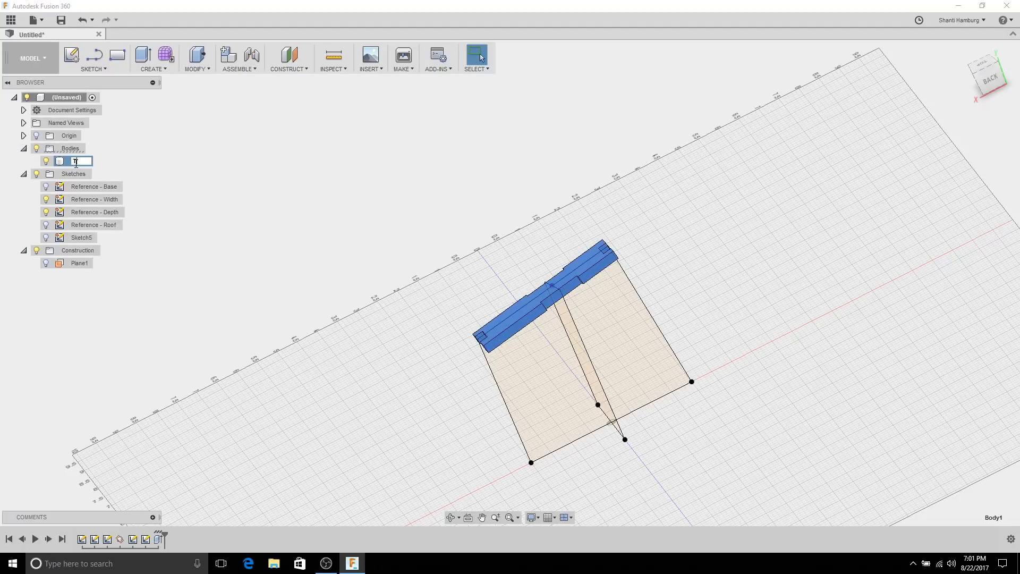
key("Return")
left_click(240, 148)
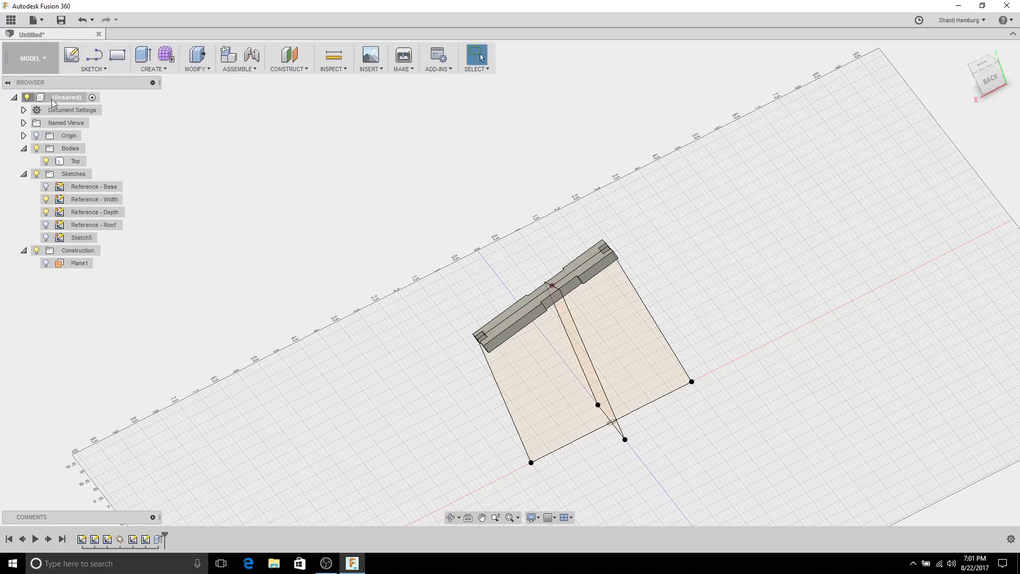
Step: Save the design as '4-side Tower'
left_click(36, 20)
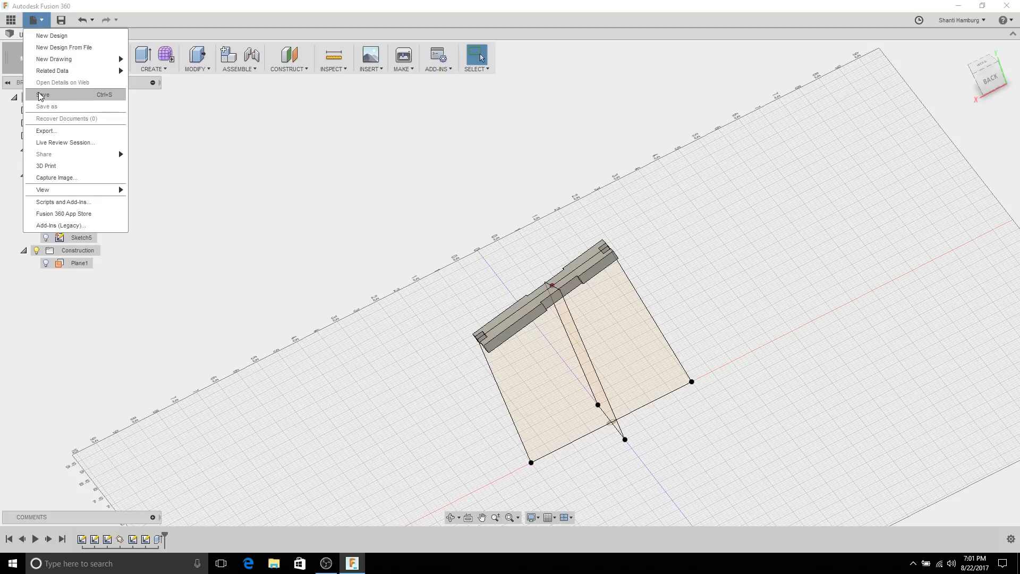
left_click(43, 94)
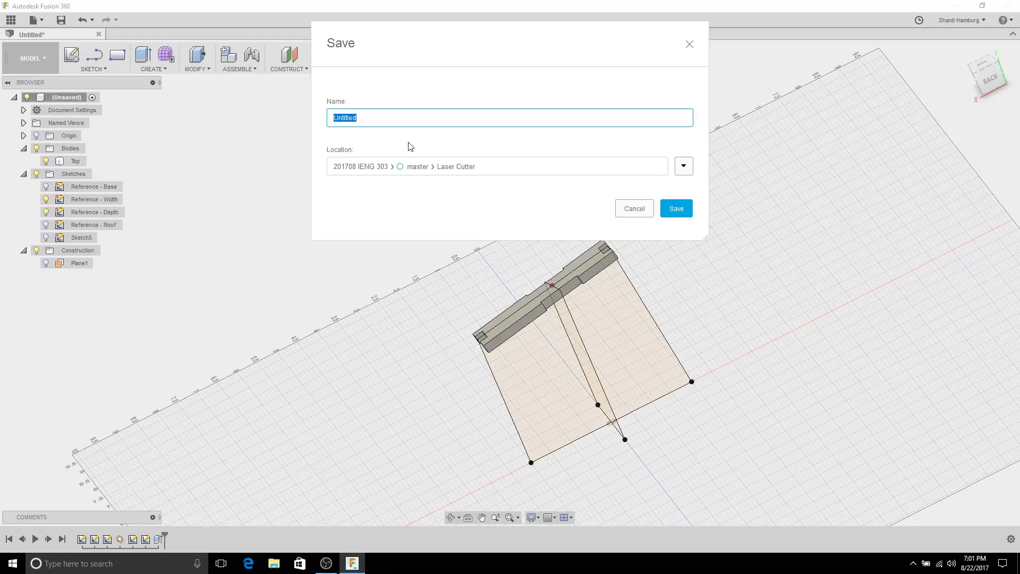
type("4-side Tower")
key("Return")
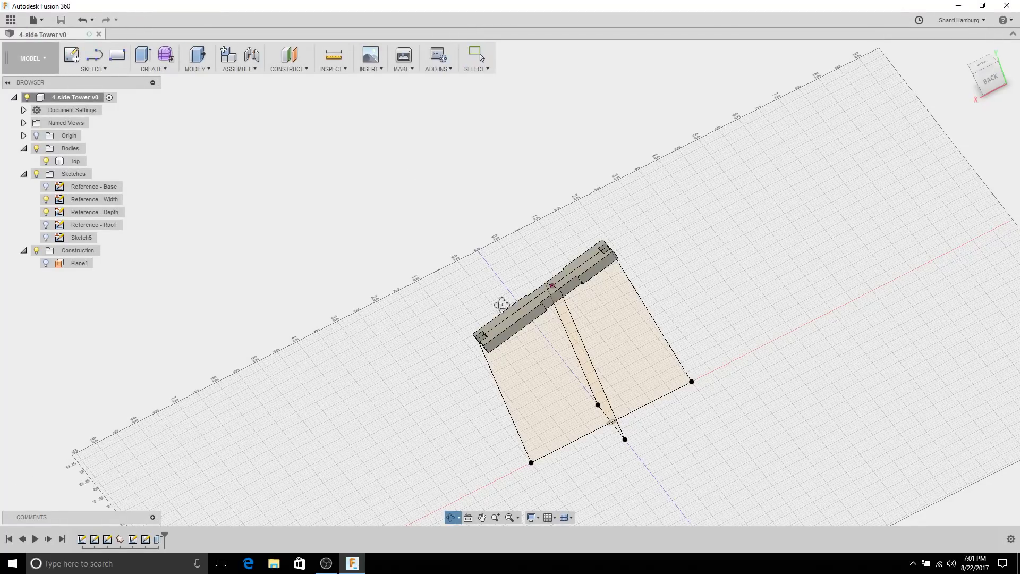
Step: Show the Reference - Base sketch and start a new sketch on the chosen plane
middle_click_drag(501, 298, 625, 234, "shift")
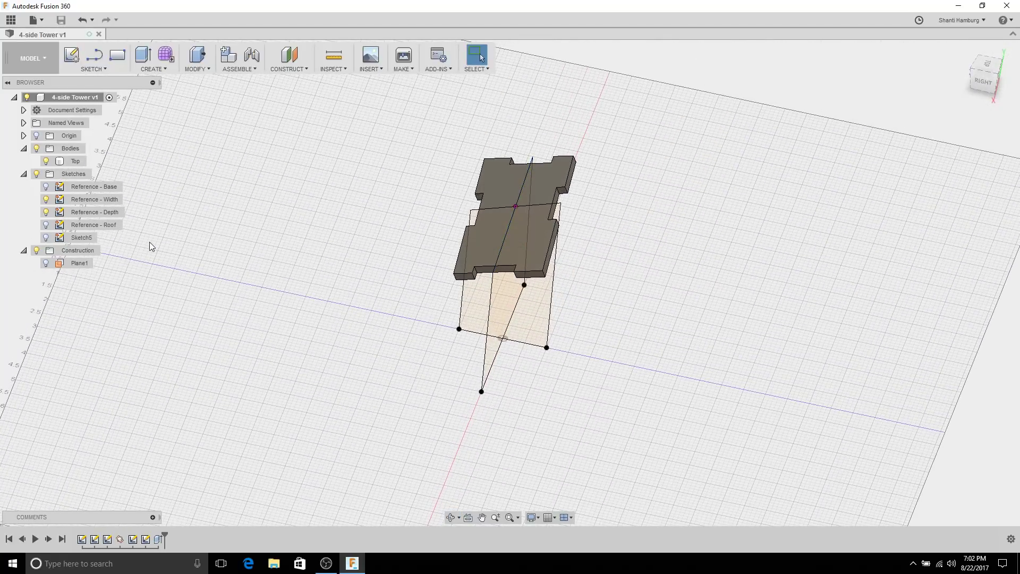
left_click(46, 187)
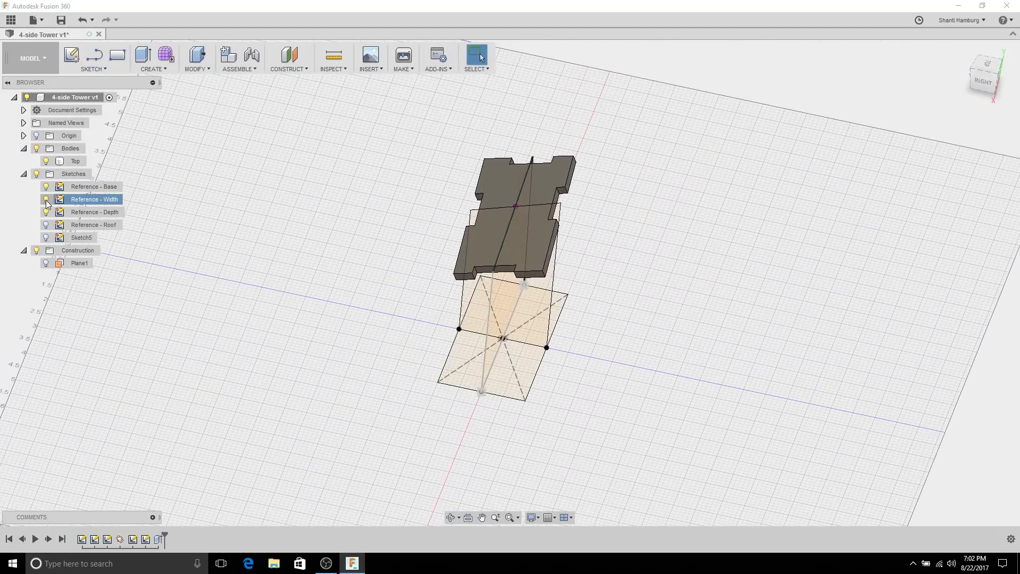
mouse_move(405, 285)
middle_mouse_down("shift")
mouse_move(341, 198)
mouse_move(351, 262)
mouse_move(237, 244)
middle_mouse_up("shift")
left_click(71, 54)
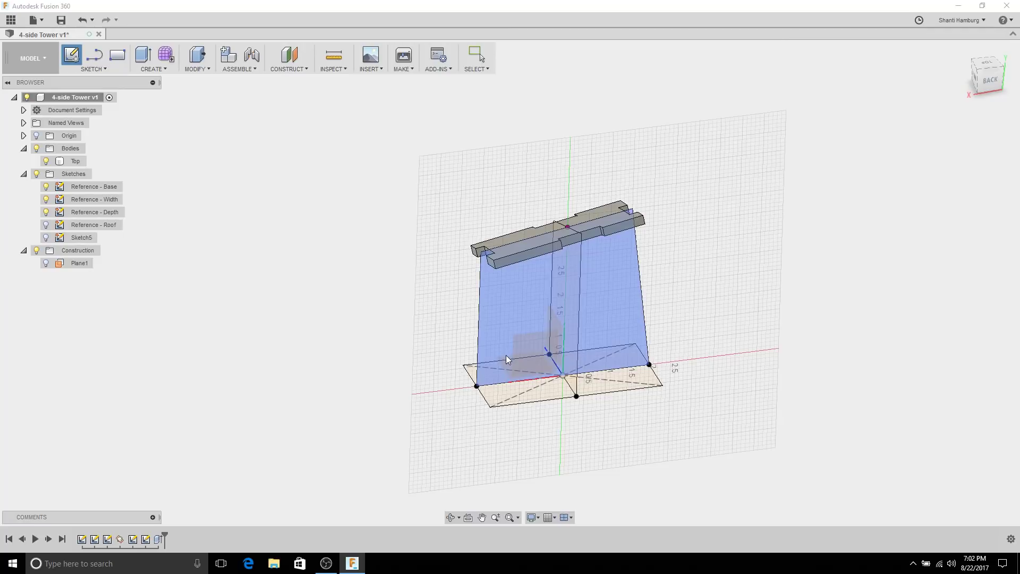
mouse_move(378, 330)
middle_mouse_down("shift")
mouse_move(441, 367)
mouse_move(434, 324)
middle_mouse_up("shift")
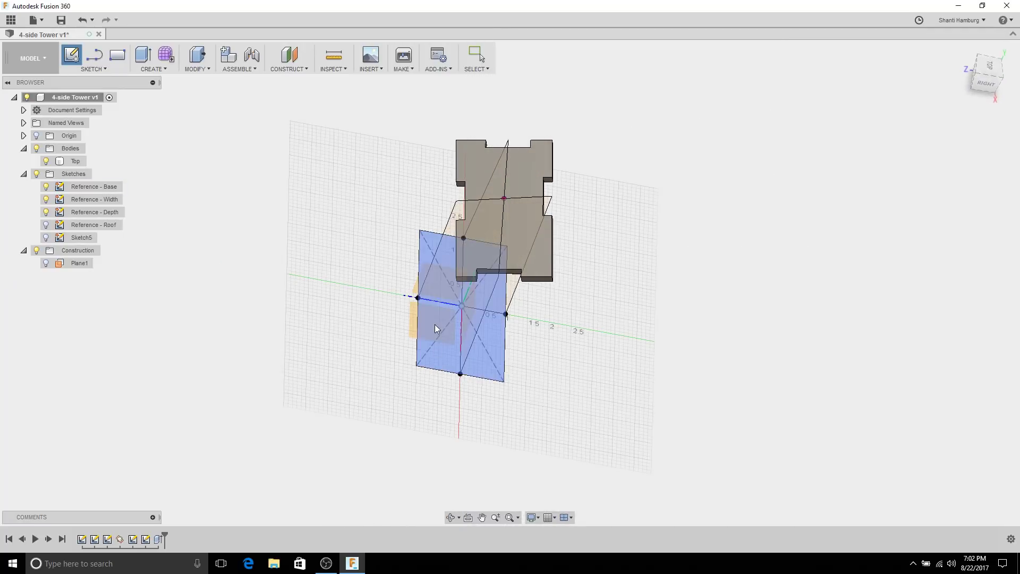
left_click(413, 326)
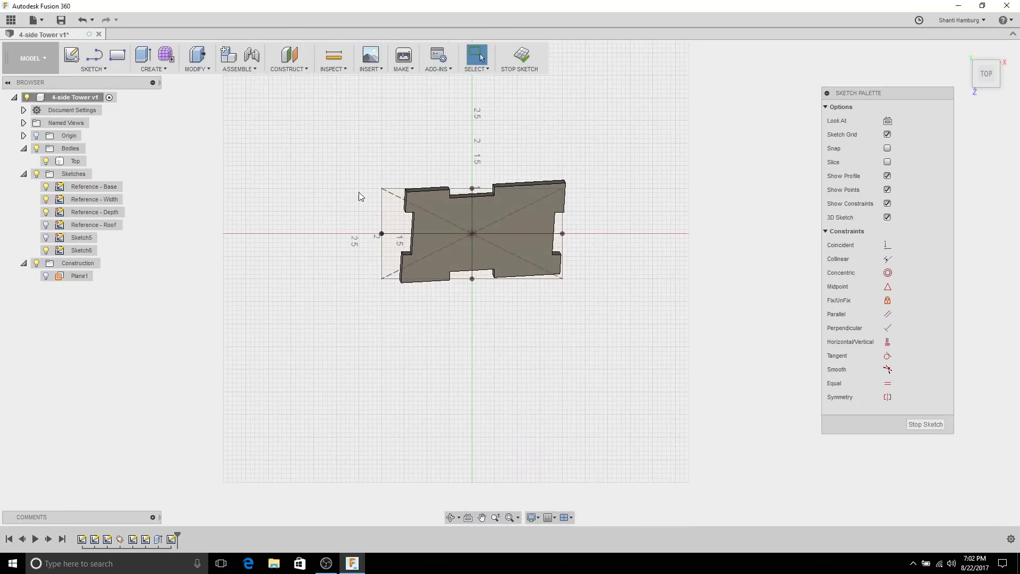
Step: Hide the Top body and tilt the view over the new sketch
left_click(47, 165)
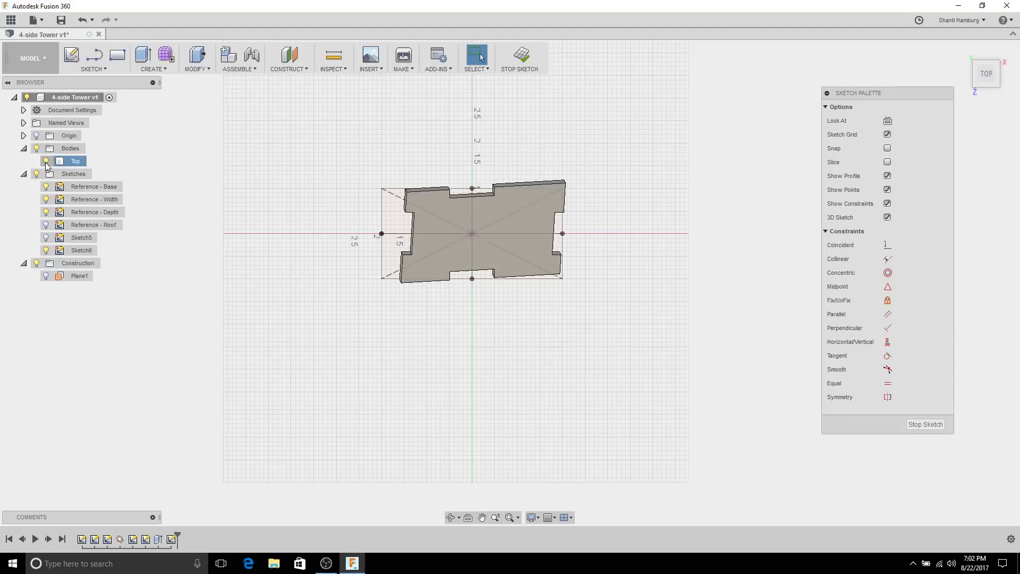
left_click(47, 163)
mouse_move(369, 319)
middle_mouse_down("shift")
mouse_move(366, 286)
mouse_move(377, 279)
mouse_move(381, 289)
middle_mouse_up("shift")
scroll(452, 340, "up", 5)
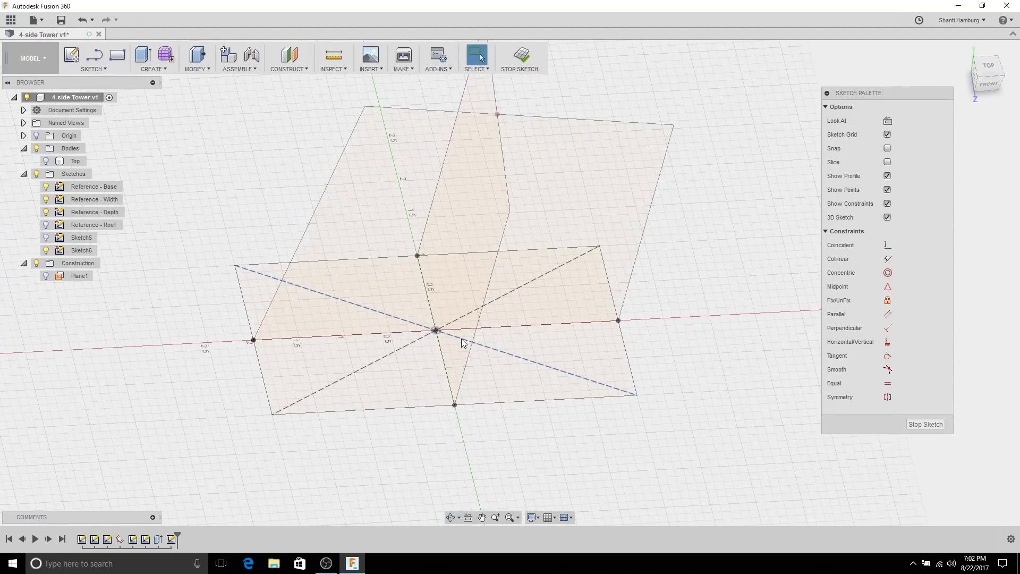
Step: Project the base rectangle's top, left, bottom and right edges into Sketch6
key("p")
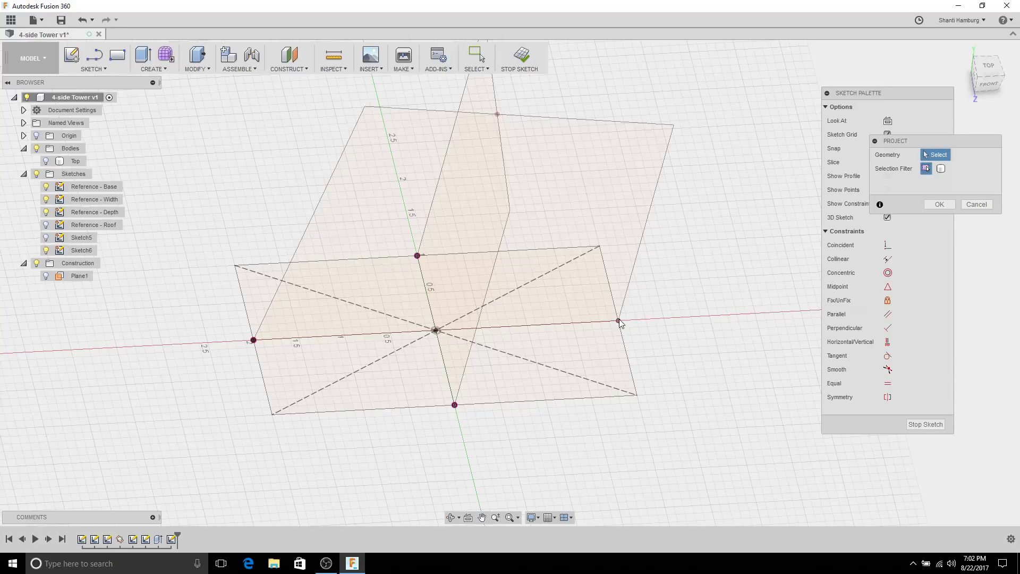
left_click(276, 265)
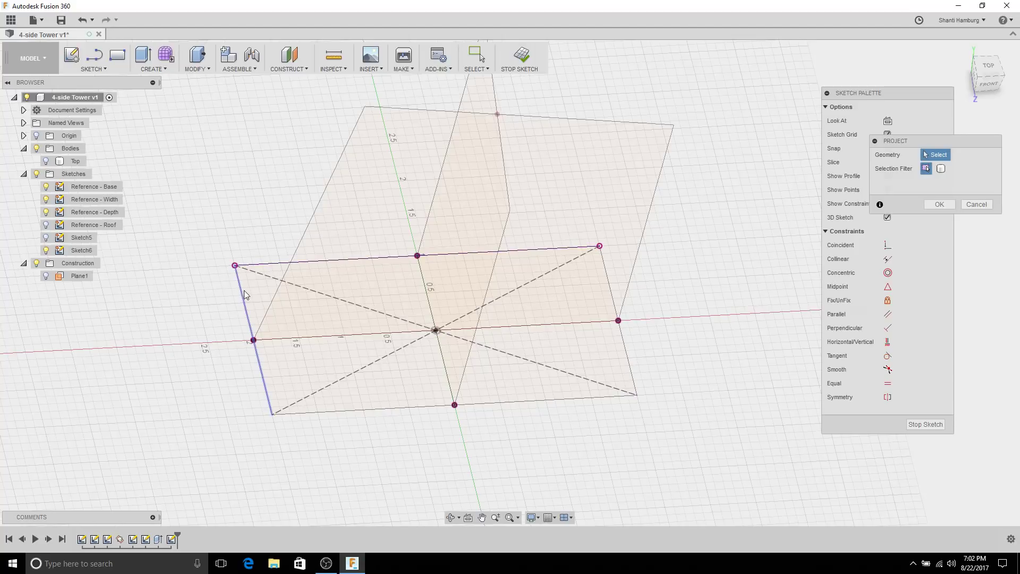
left_click(245, 298)
left_click(371, 411)
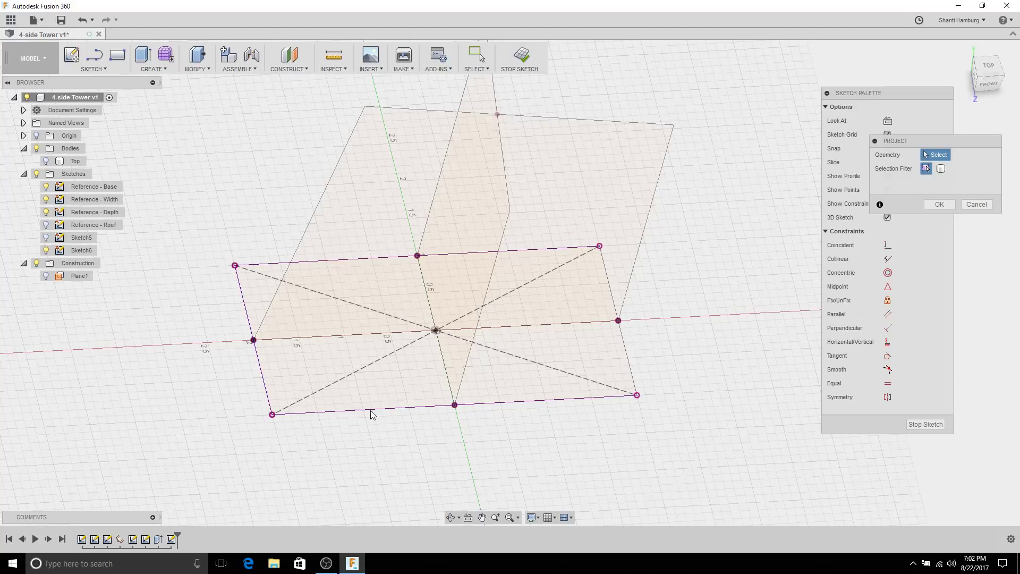
left_click(630, 374)
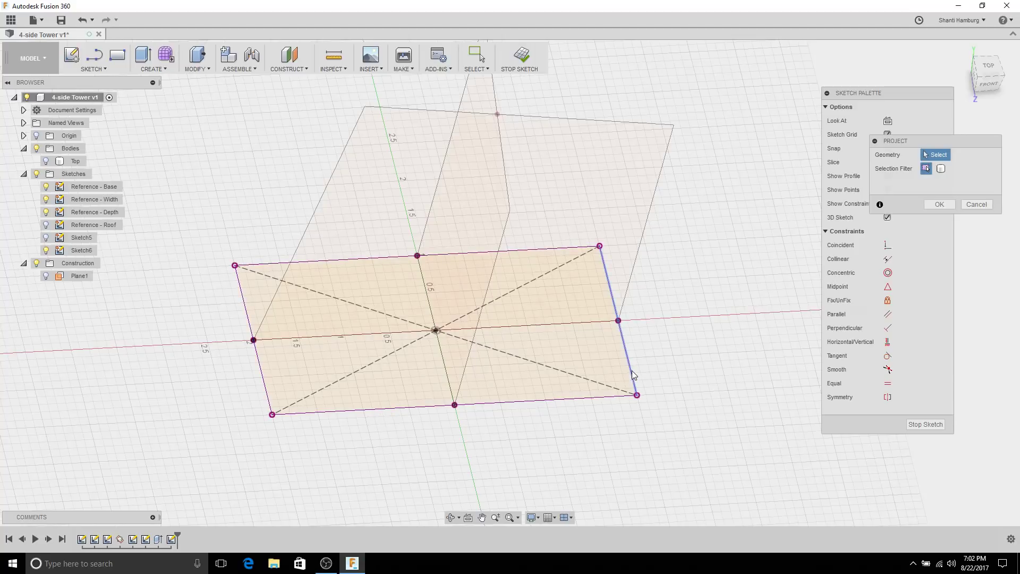
Step: Hide the Reference - Depth, Width and Base sketches and close the projection
left_click(46, 212)
left_click(46, 198)
left_click(45, 186)
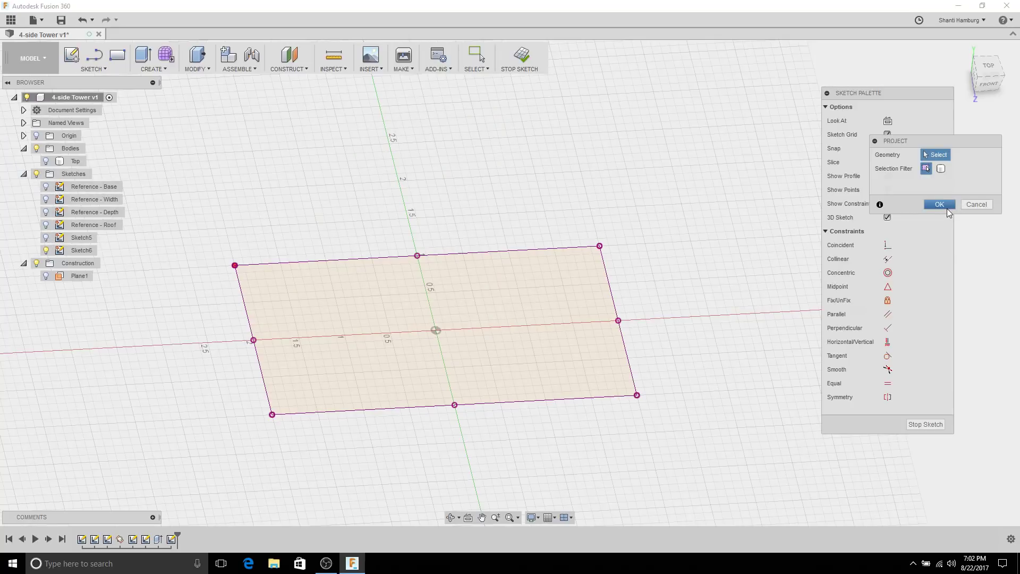
left_click(947, 208)
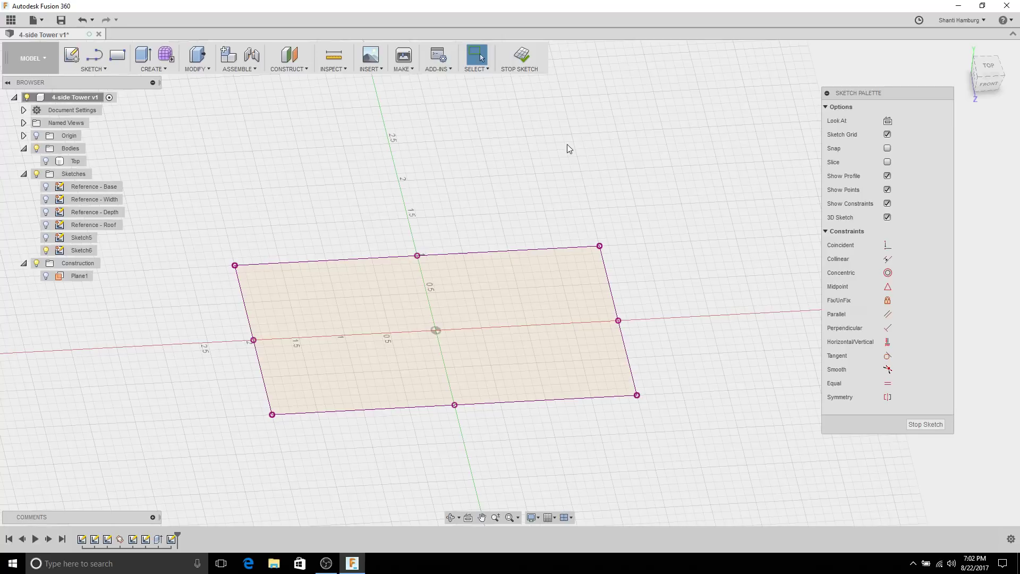
Step: Draw 3-point rectangles on the top, left, bottom and right edges
left_click(98, 70)
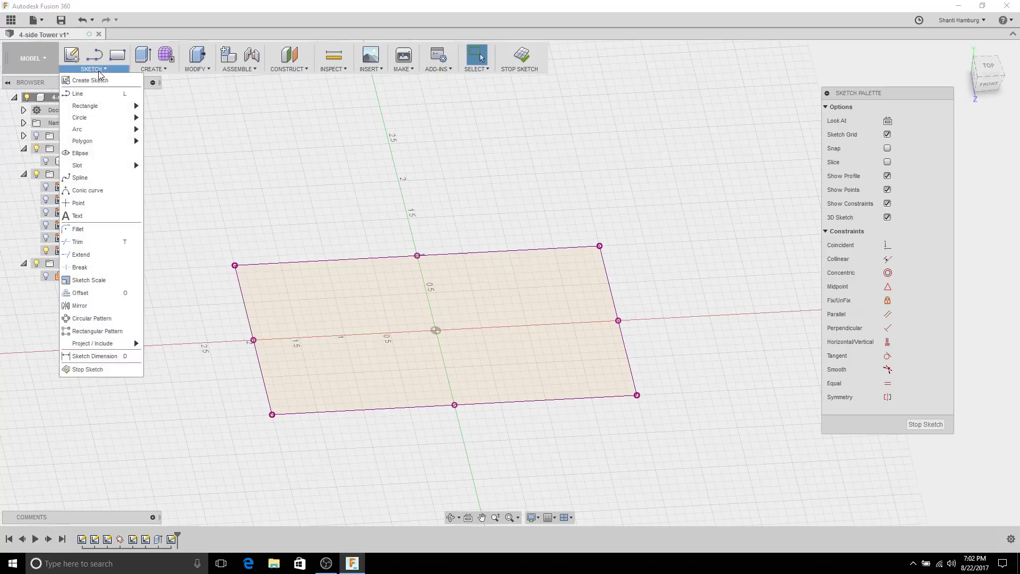
mouse_move(105, 109)
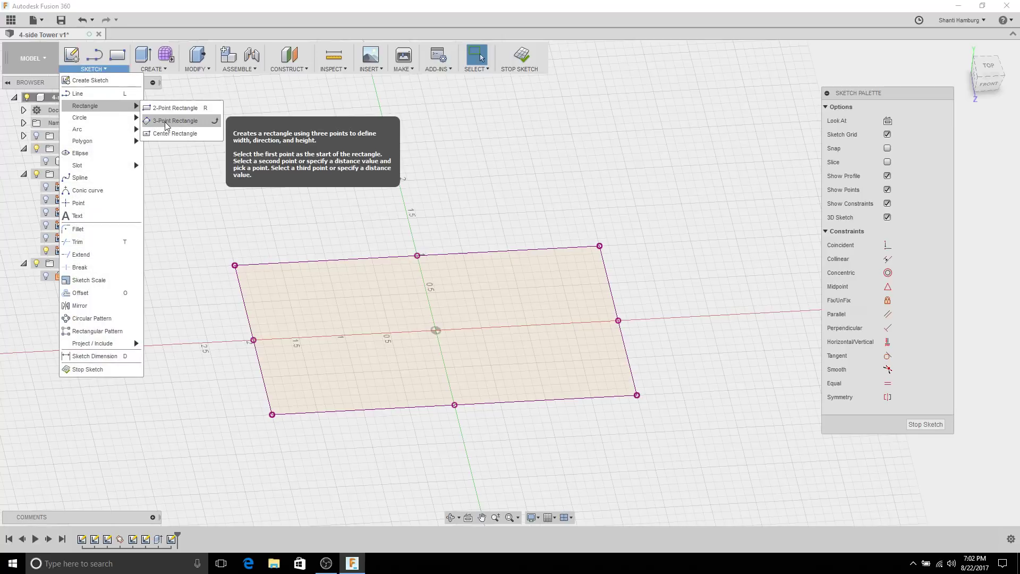
left_click(169, 121)
left_click(368, 260)
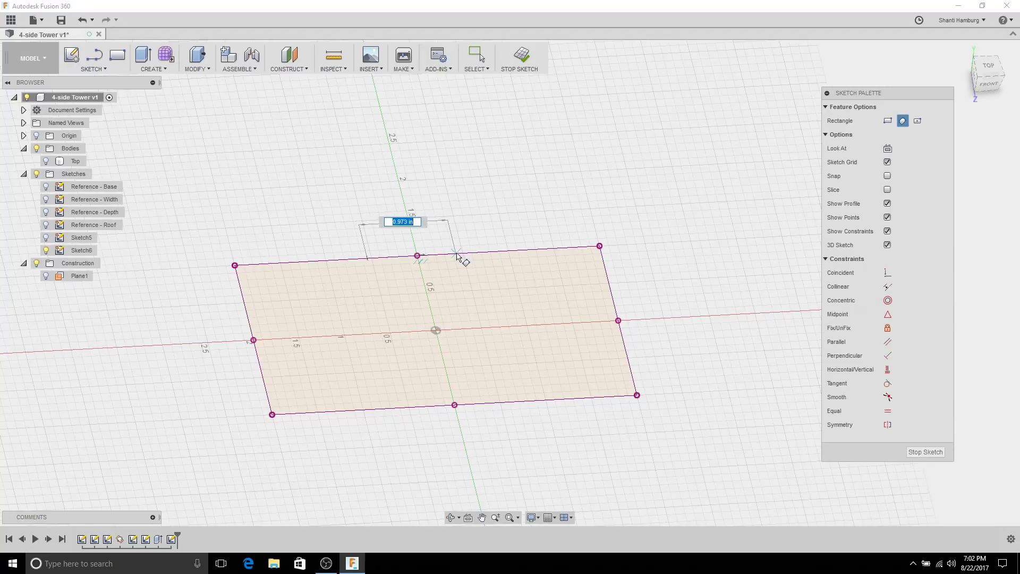
left_click(457, 254)
left_click(458, 271)
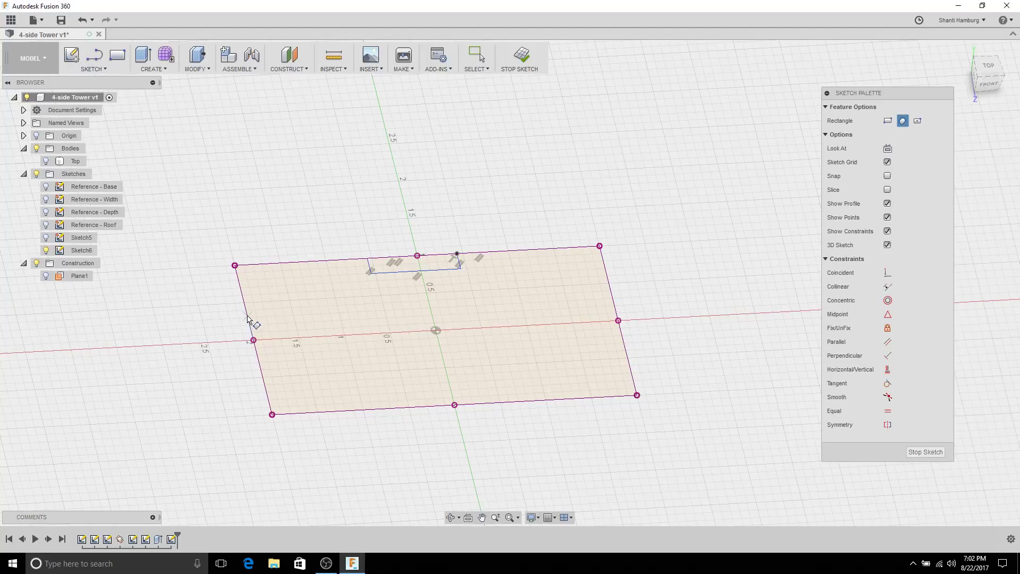
left_click(246, 312)
left_click(260, 366)
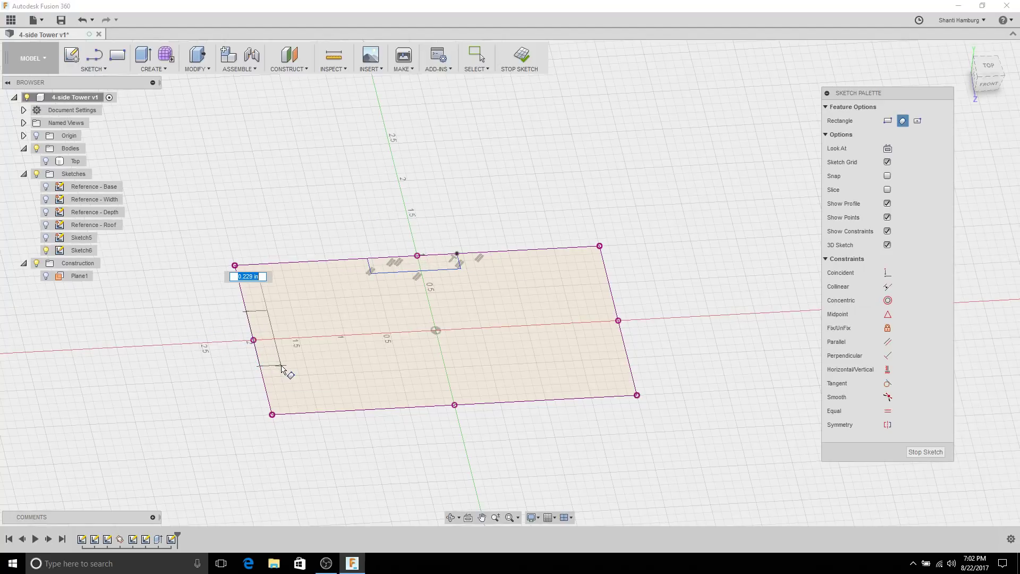
left_click(281, 364)
left_click(402, 393)
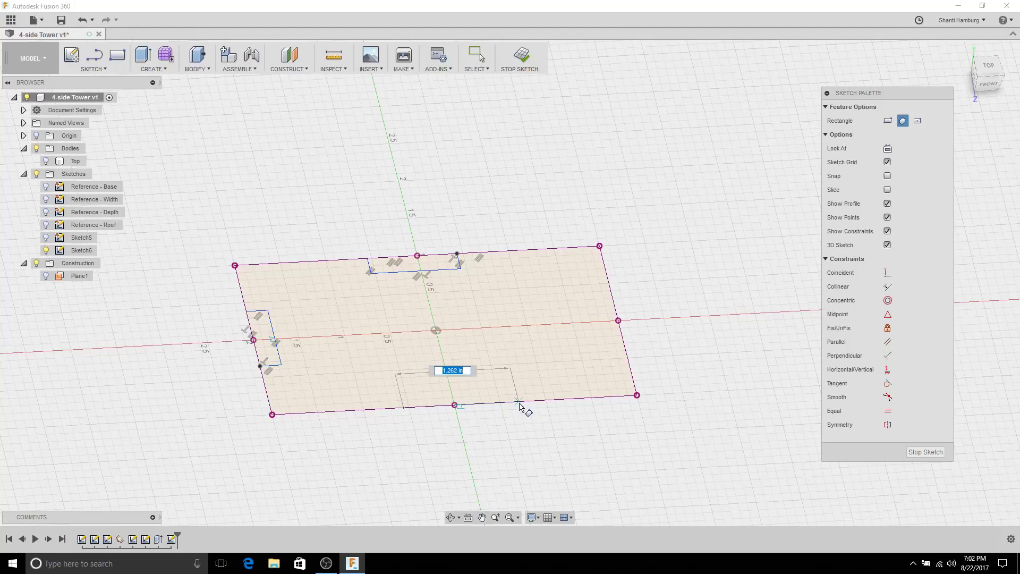
left_click(519, 388)
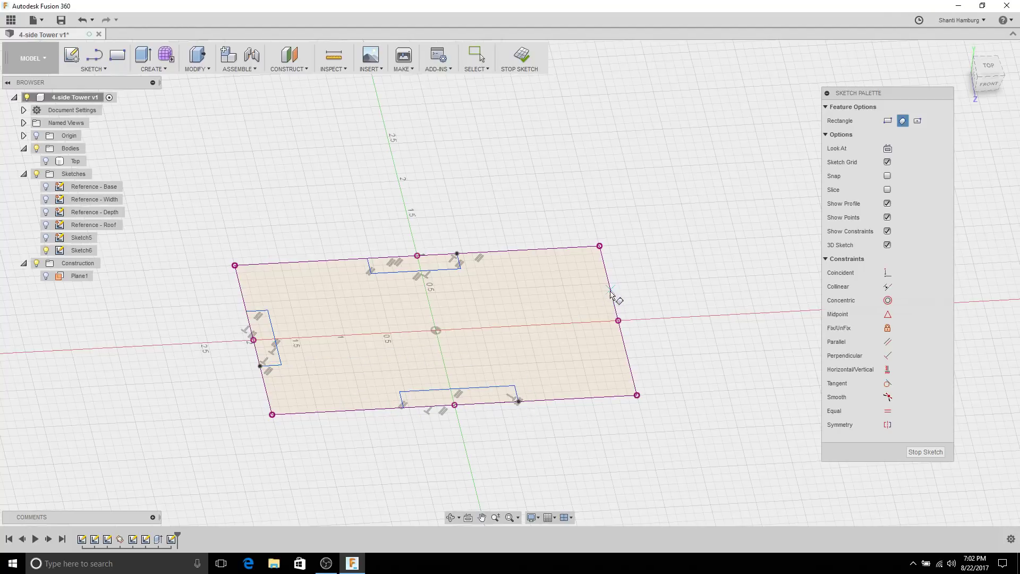
left_click(613, 290)
left_click(590, 276)
Step: View the sketch straight from above and frame the four slots
mouse_move(672, 200)
middle_mouse_down("shift")
mouse_move(657, 218)
mouse_move(661, 230)
middle_mouse_up("shift")
mouse_move(580, 137)
middle_mouse_down("shift")
mouse_move(603, 200)
mouse_move(575, 221)
mouse_move(487, 500)
middle_mouse_up("shift")
left_click(468, 516)
left_click(540, 417)
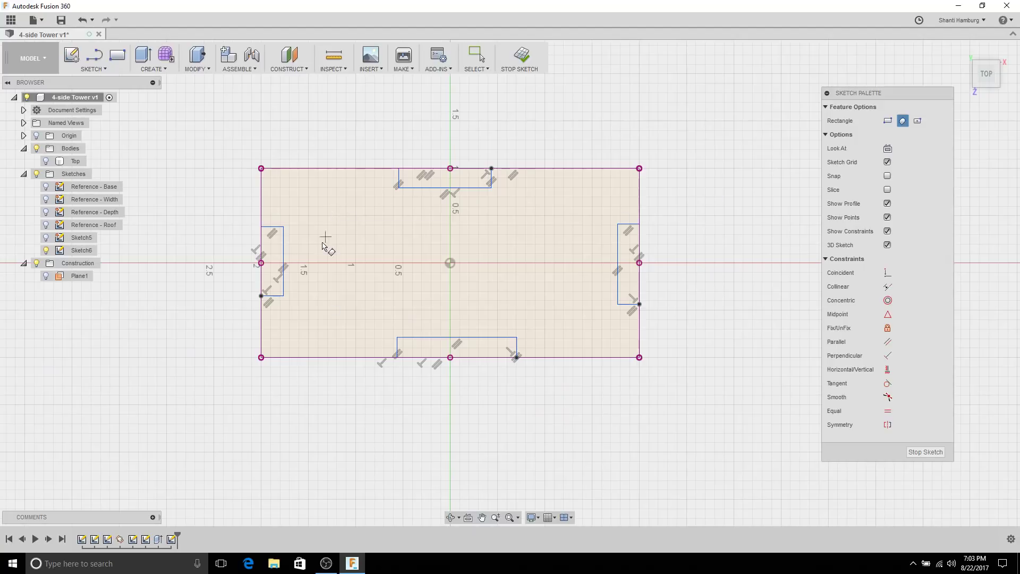
key("Escape")
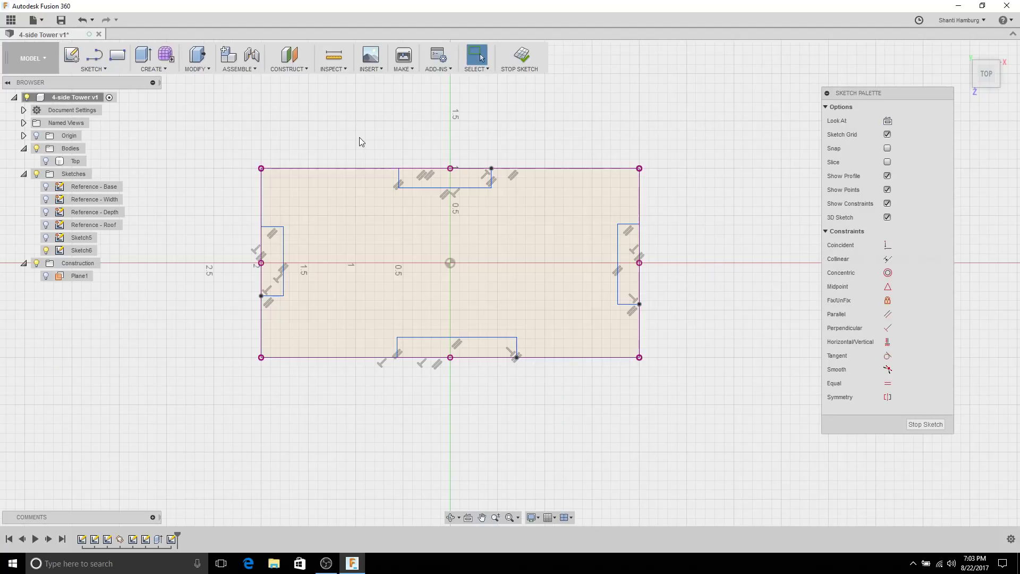
middle_click_drag(359, 137, 405, 137)
scroll(478, 180, "up", 1)
Step: Constrain the four slots' short and long sides to be equal
left_click(887, 383)
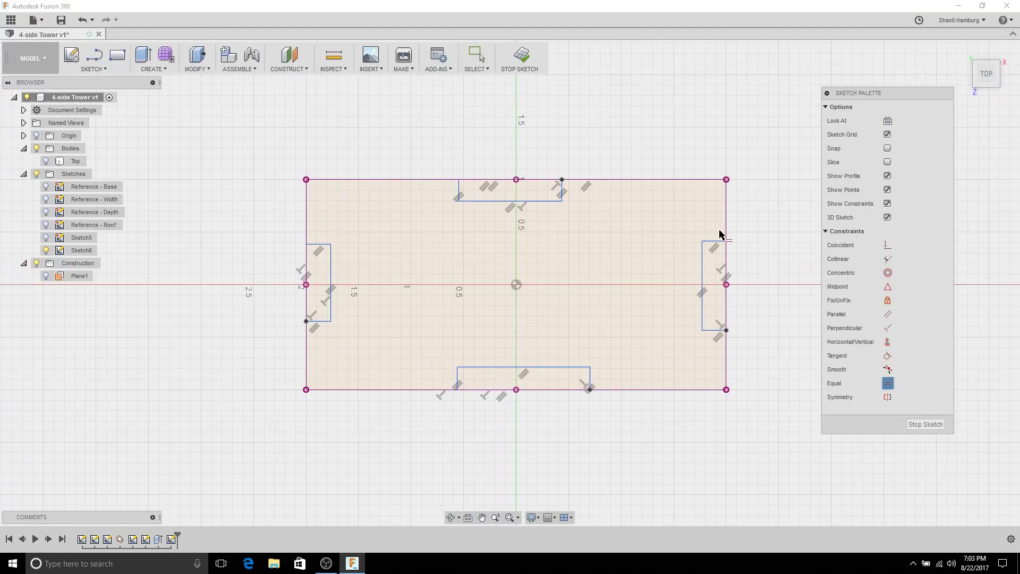
left_click(713, 241)
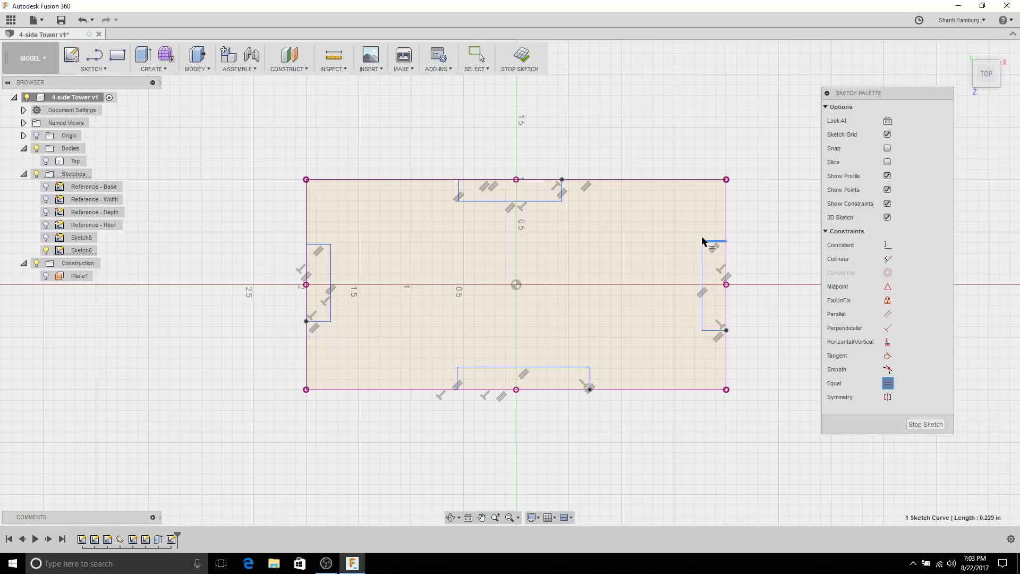
left_click(561, 189)
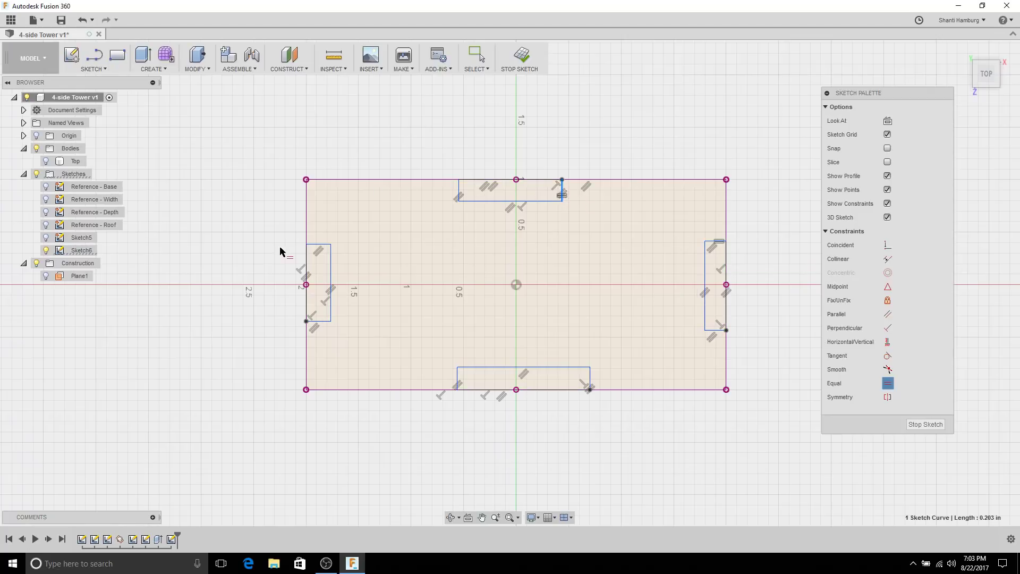
left_click(319, 246)
left_click(320, 247)
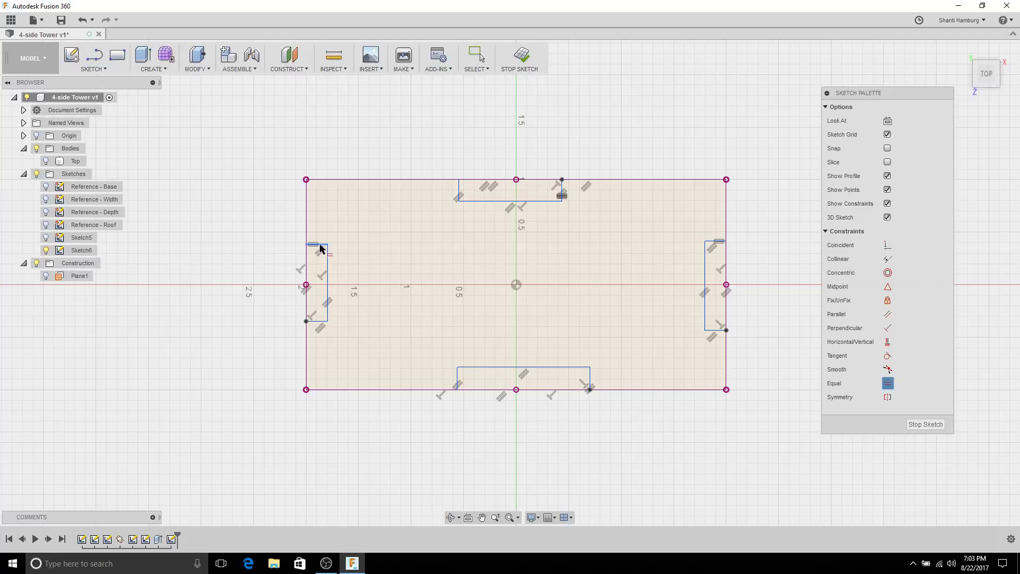
left_click(458, 381)
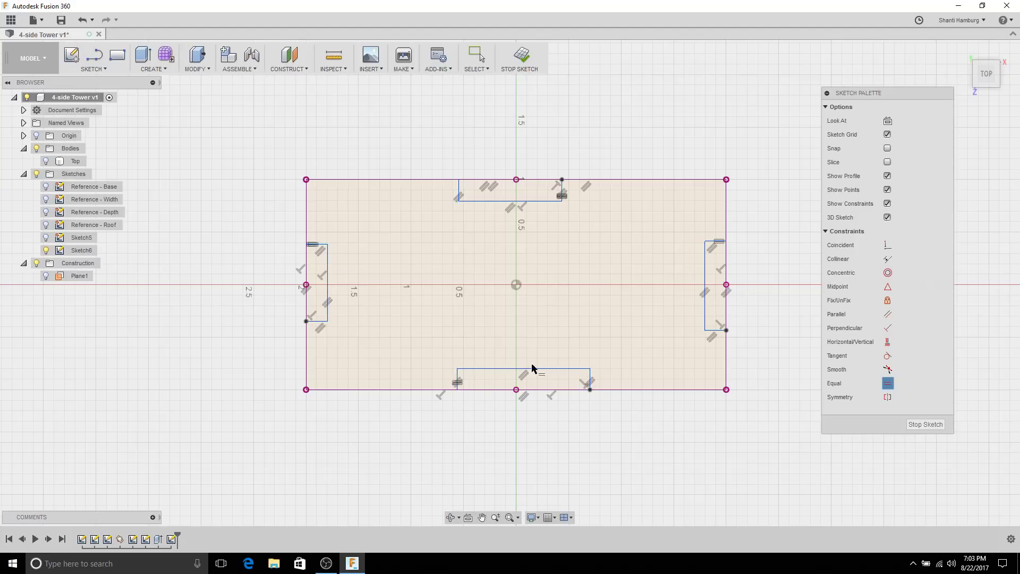
left_click(705, 278)
left_click(537, 201)
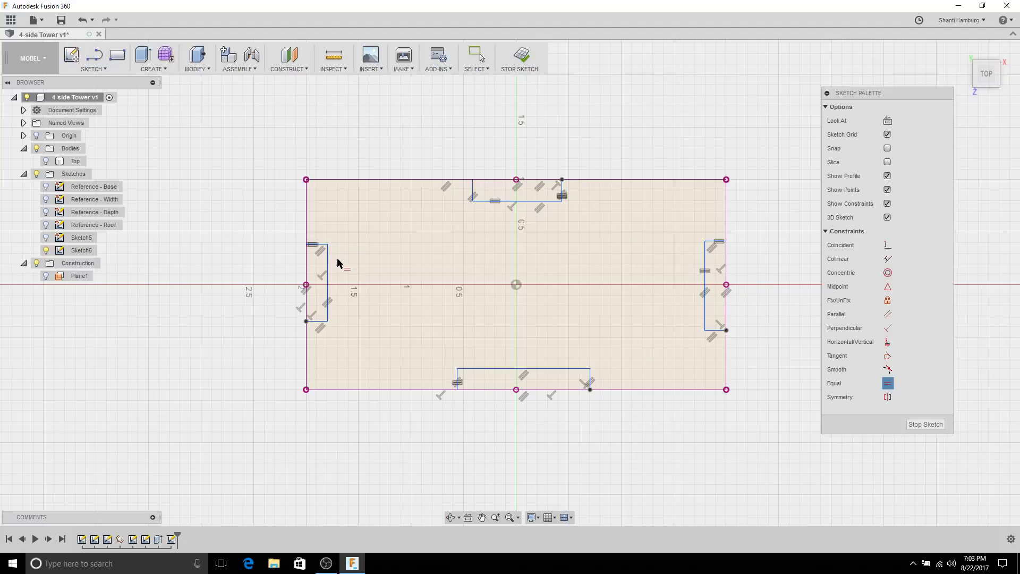
left_click(326, 275)
left_click(491, 202)
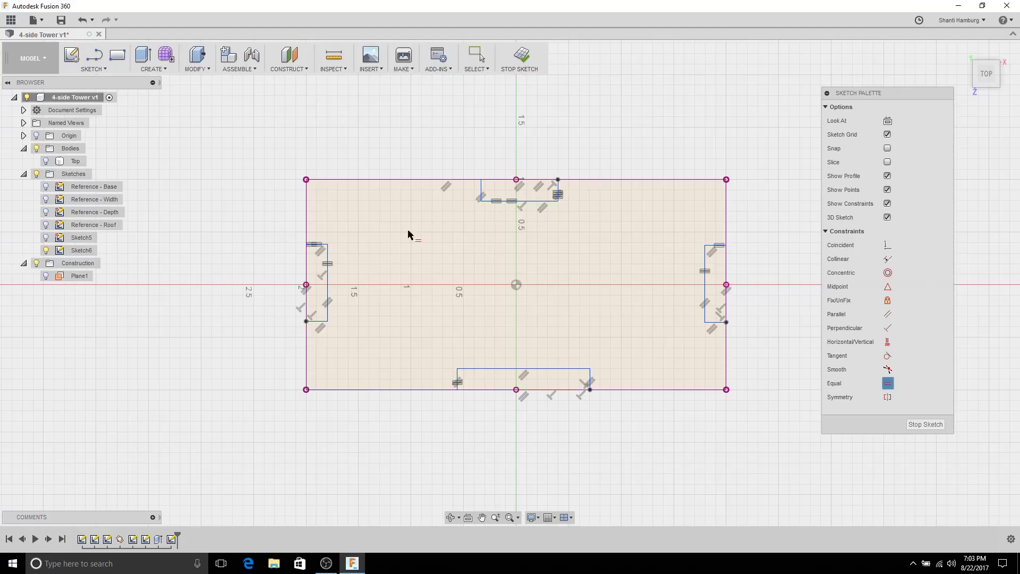
left_click(329, 289)
left_click(499, 369)
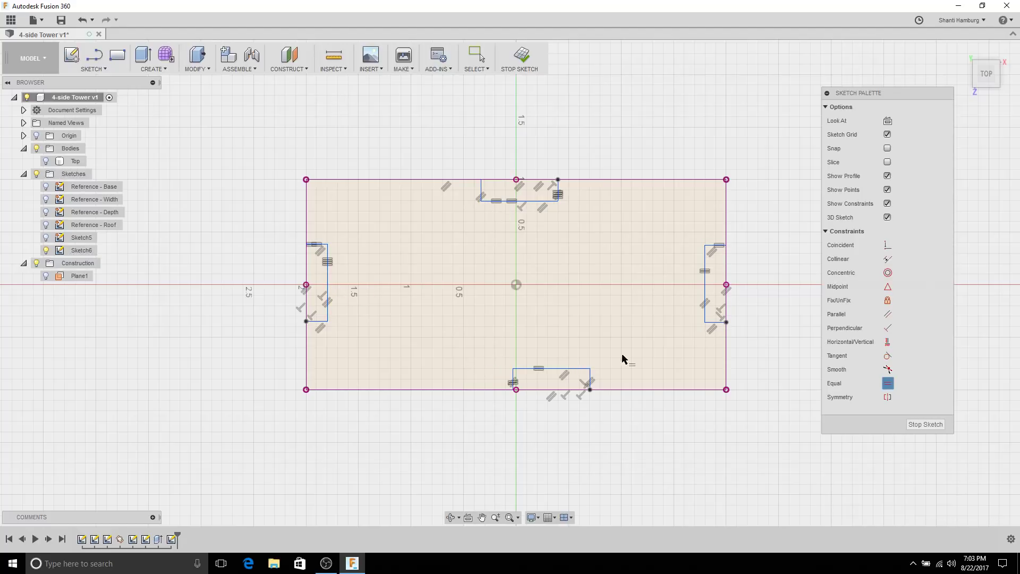
key("Escape")
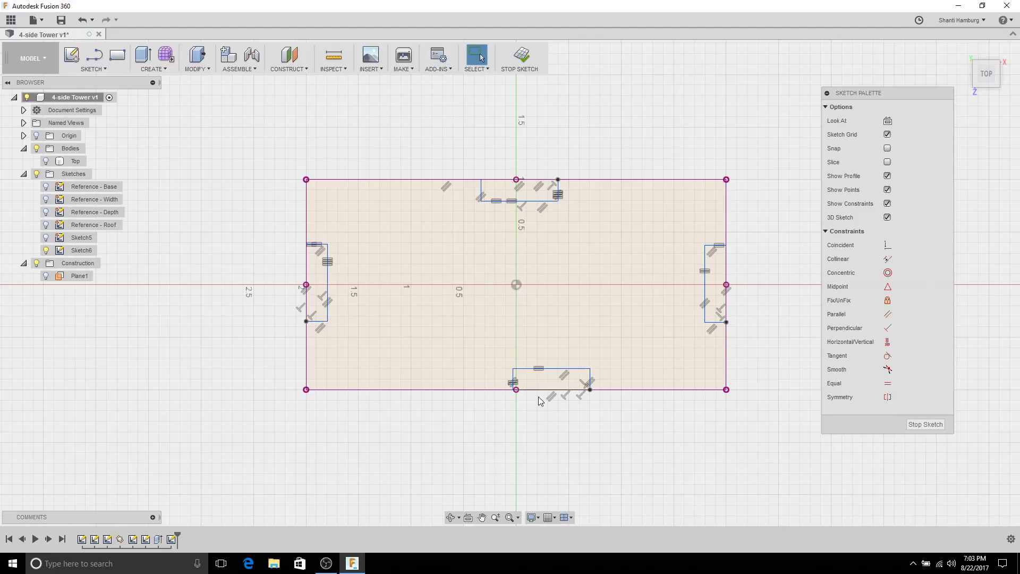
Step: Centre each slot on its axis with midpoint constraints
left_click(888, 287)
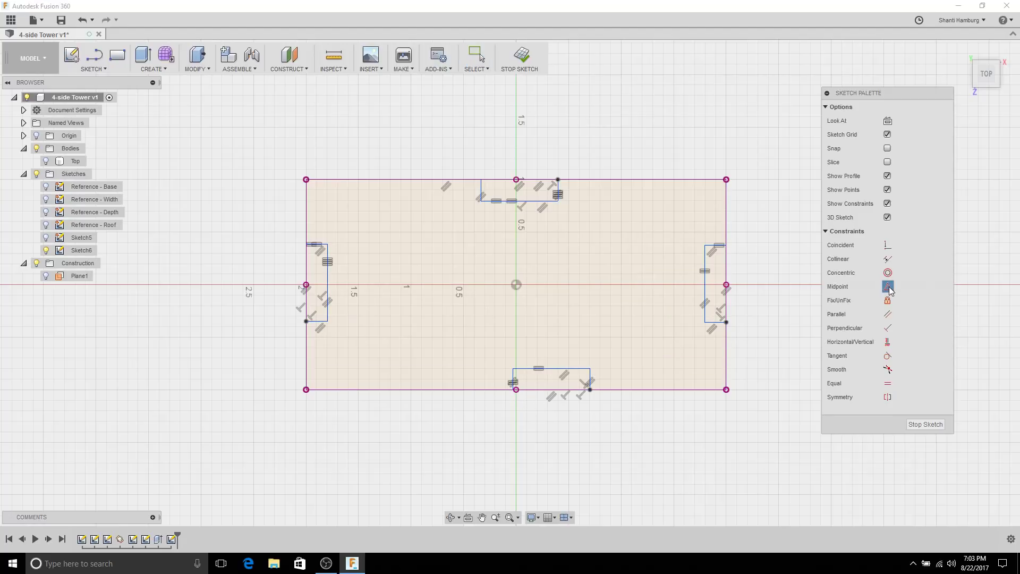
left_click(533, 390)
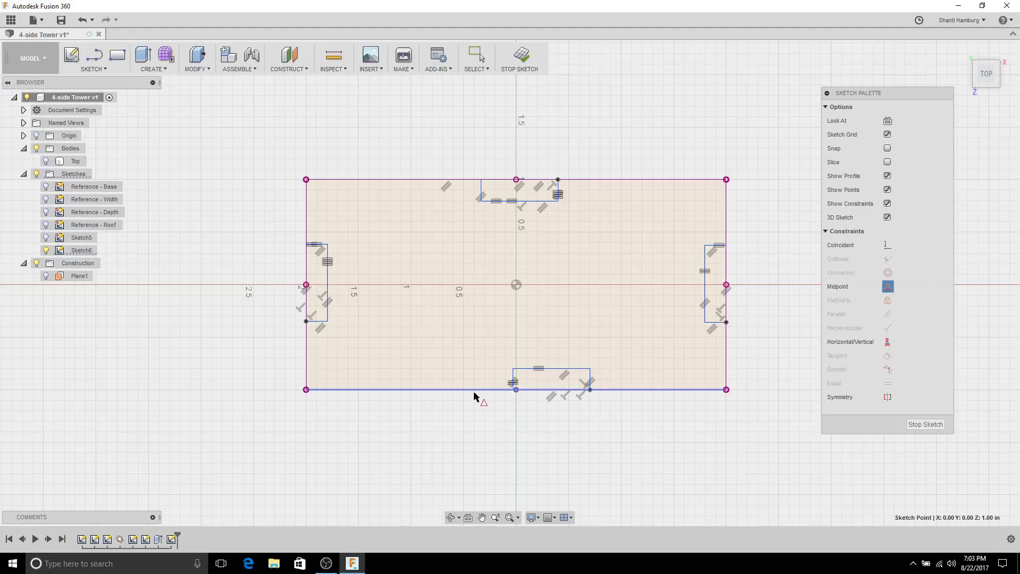
left_click(534, 393)
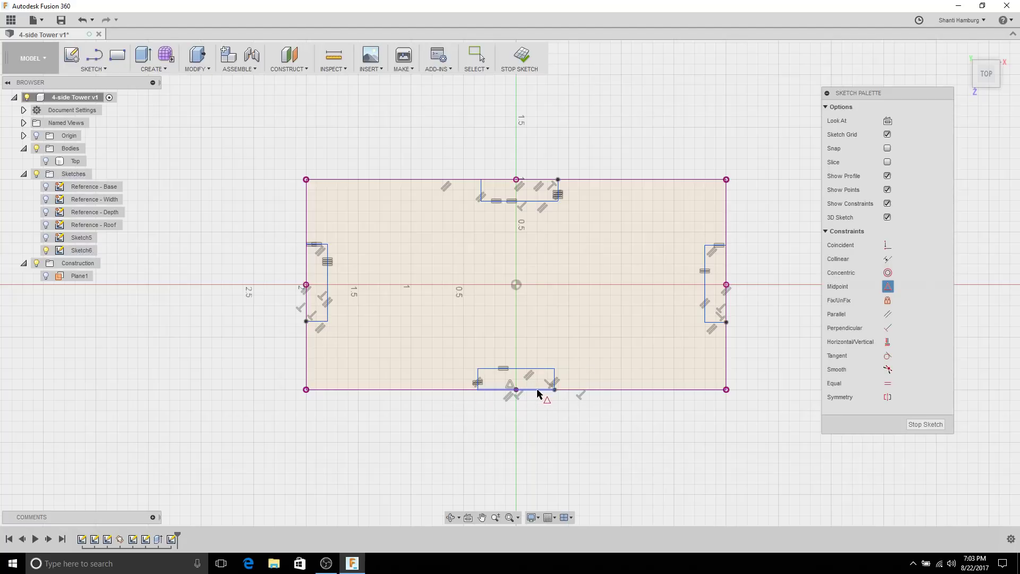
left_click(727, 271)
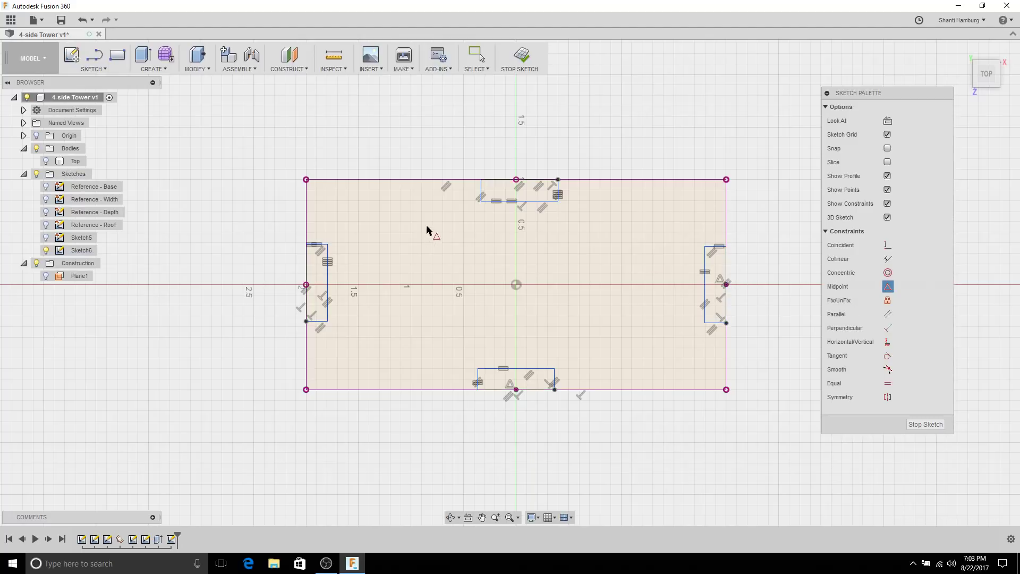
left_click(516, 179)
left_click(504, 181)
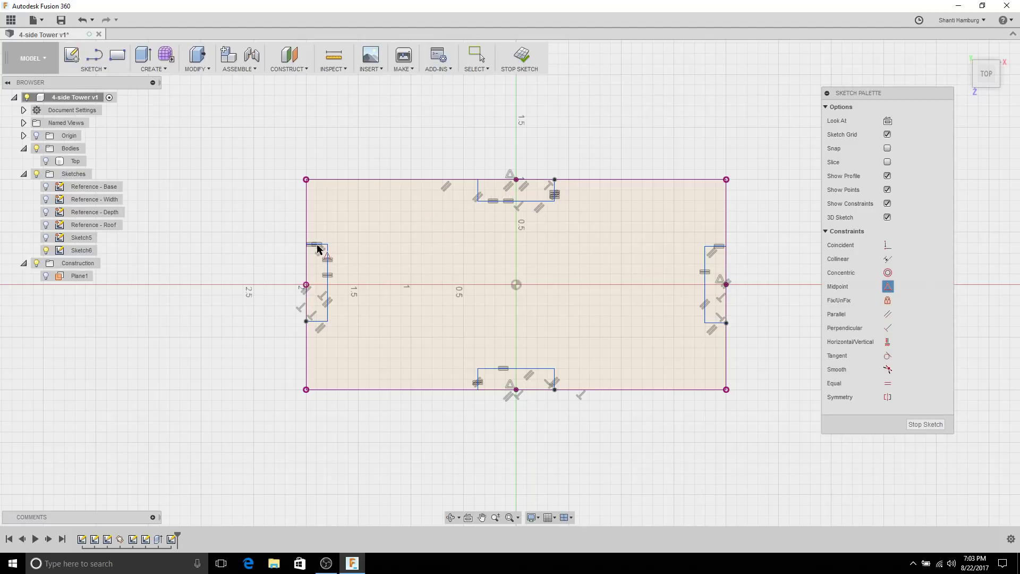
left_click(306, 285)
left_click(307, 262)
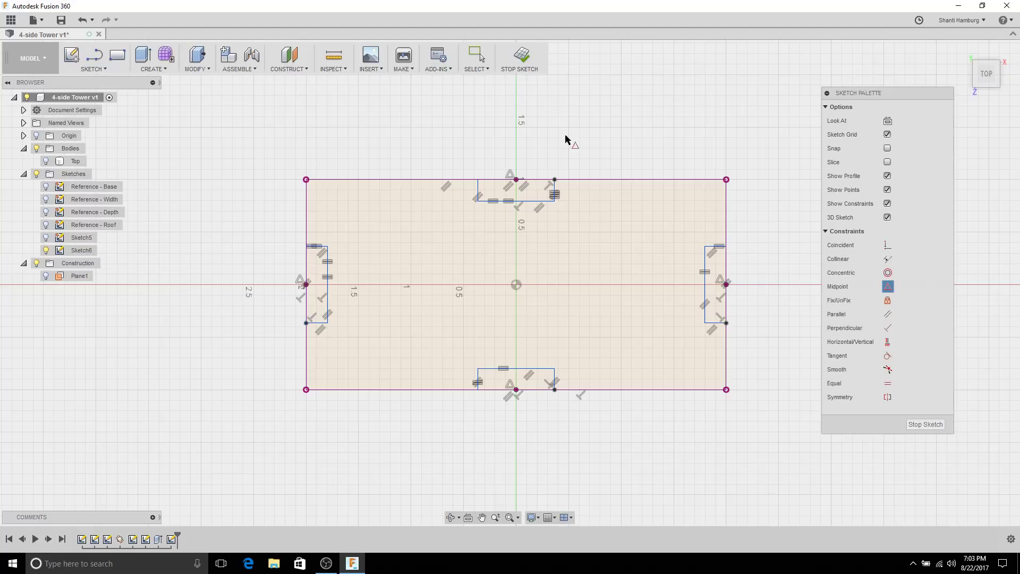
Step: Dimension the right slot's width to the thickness parameter
key("Escape")
right_click(677, 129)
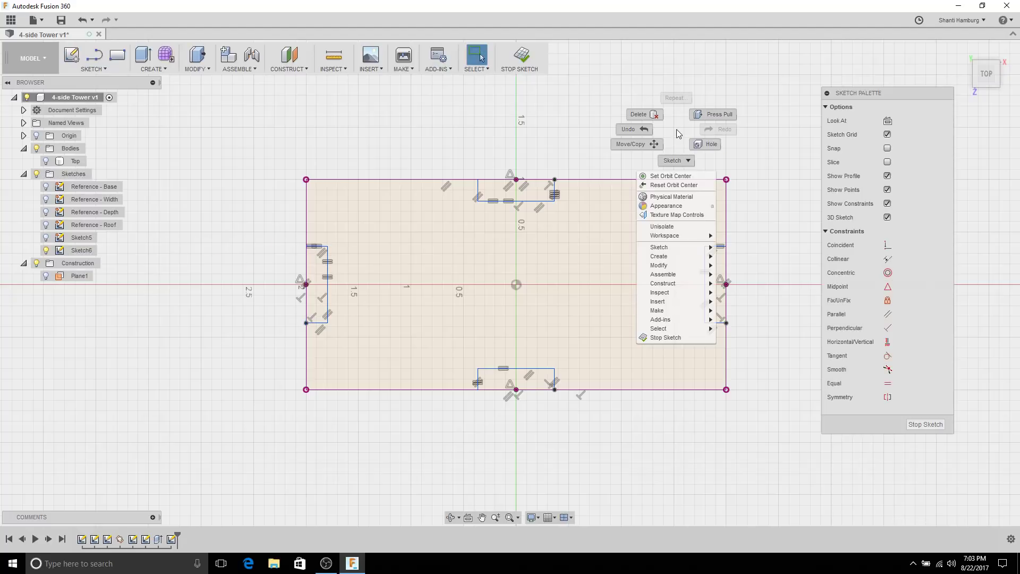
left_click(635, 160)
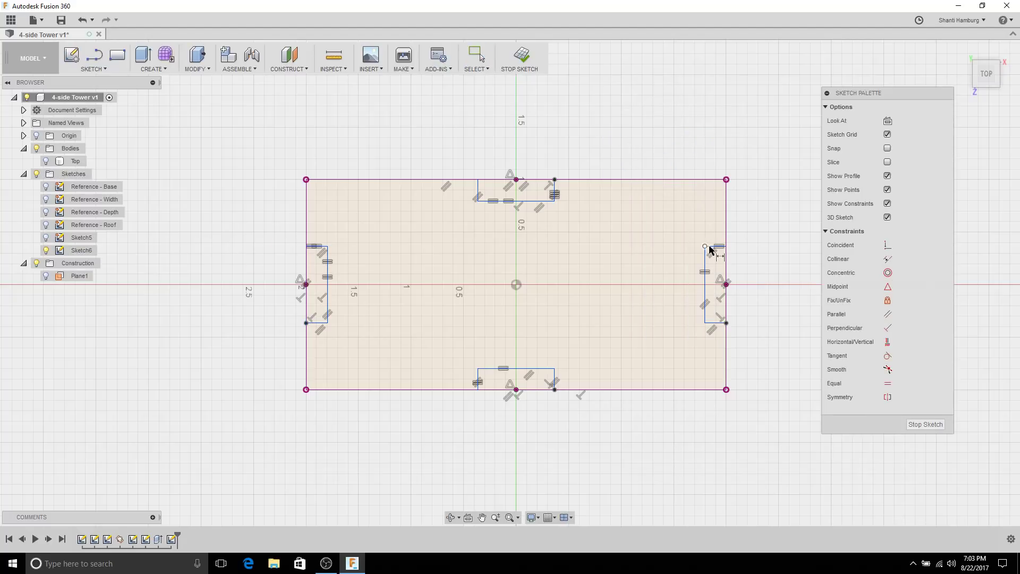
left_click(715, 246)
left_click(689, 221)
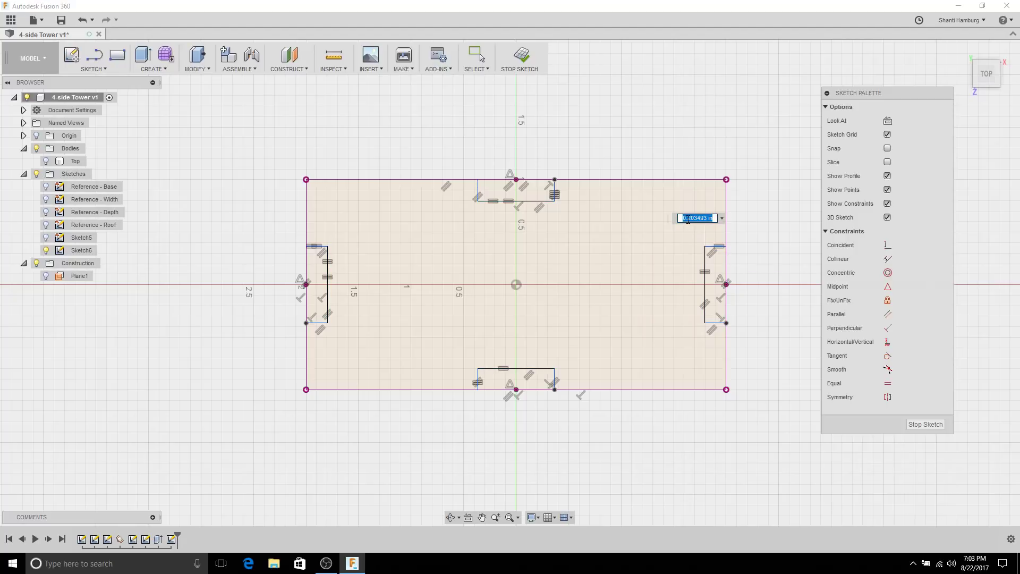
type("thi")
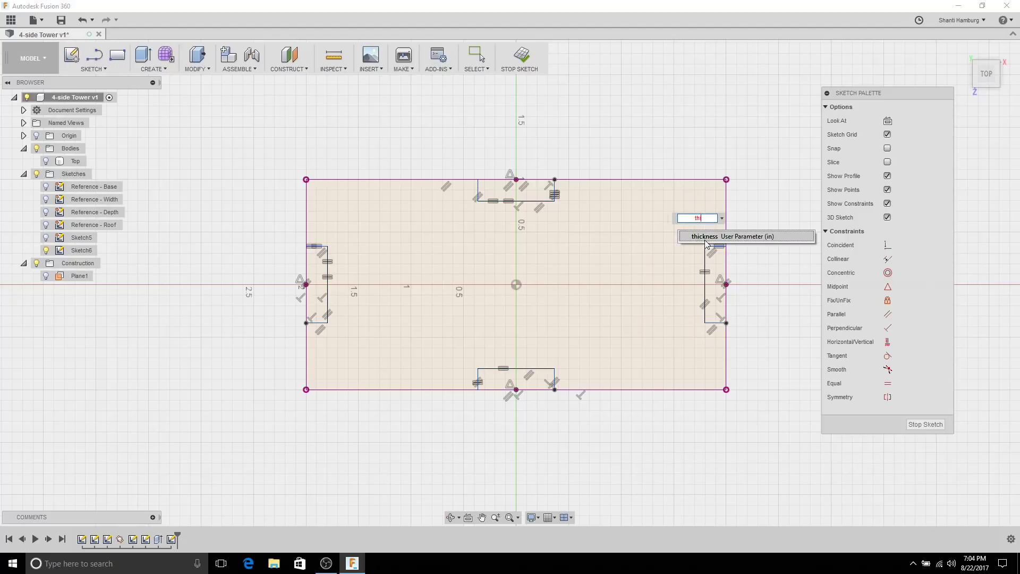
left_click(703, 237)
key("Return")
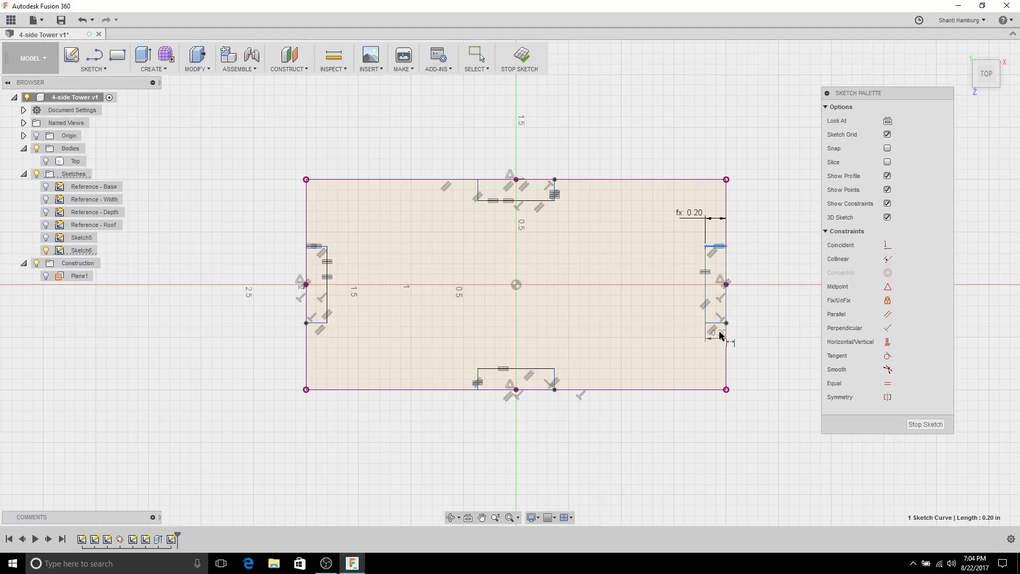
Step: Dimension the right slot's long side to 1 in and finish the sketch
left_click(706, 281)
left_click(660, 296)
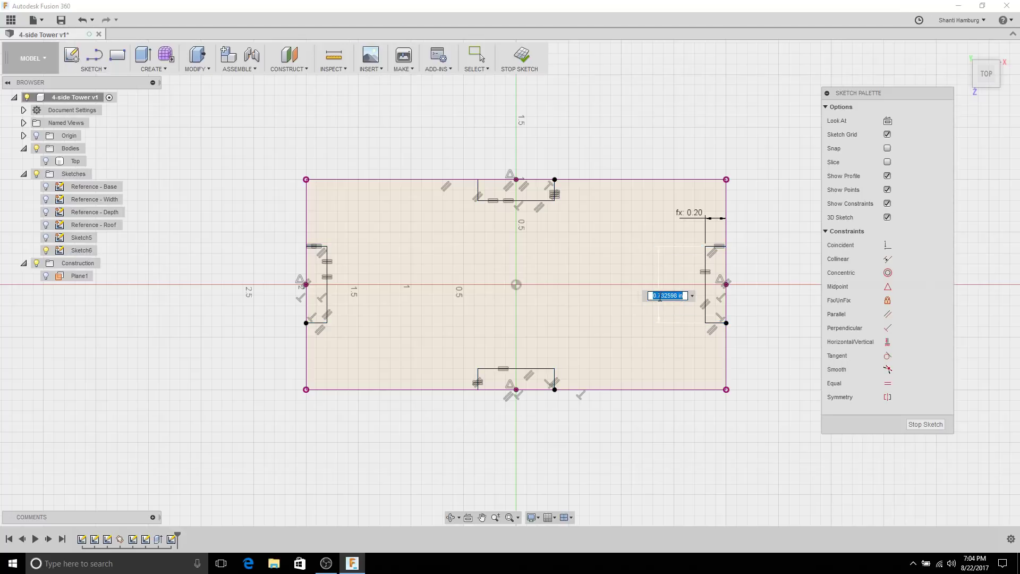
type("1")
key("Return")
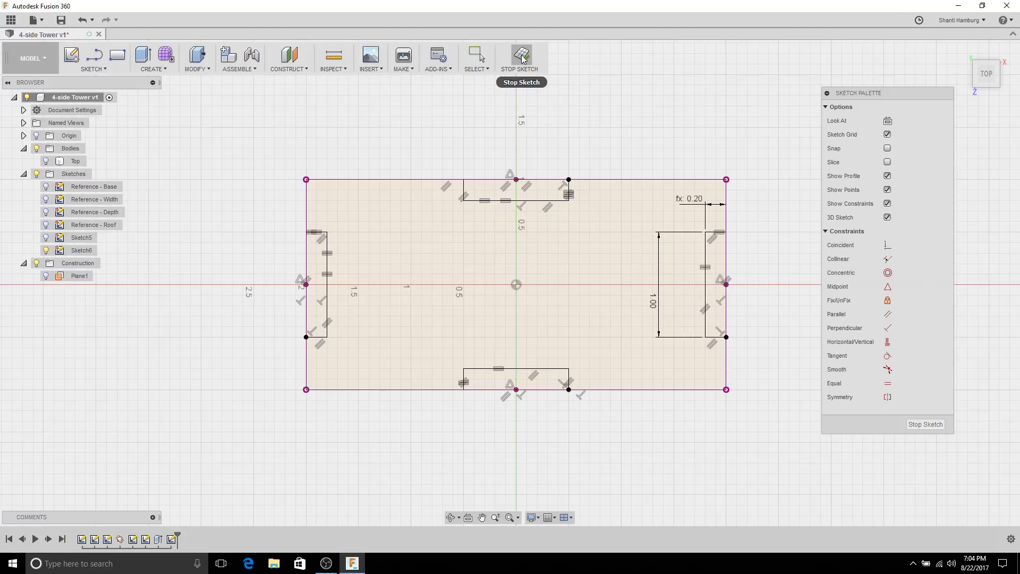
left_click(522, 57)
Step: Extrude Sketch6's large plate profile by the thickness parameter as new body Body2
mouse_move(808, 180)
middle_mouse_down("shift")
mouse_move(835, 193)
mouse_move(817, 207)
mouse_move(710, 202)
middle_mouse_up("shift")
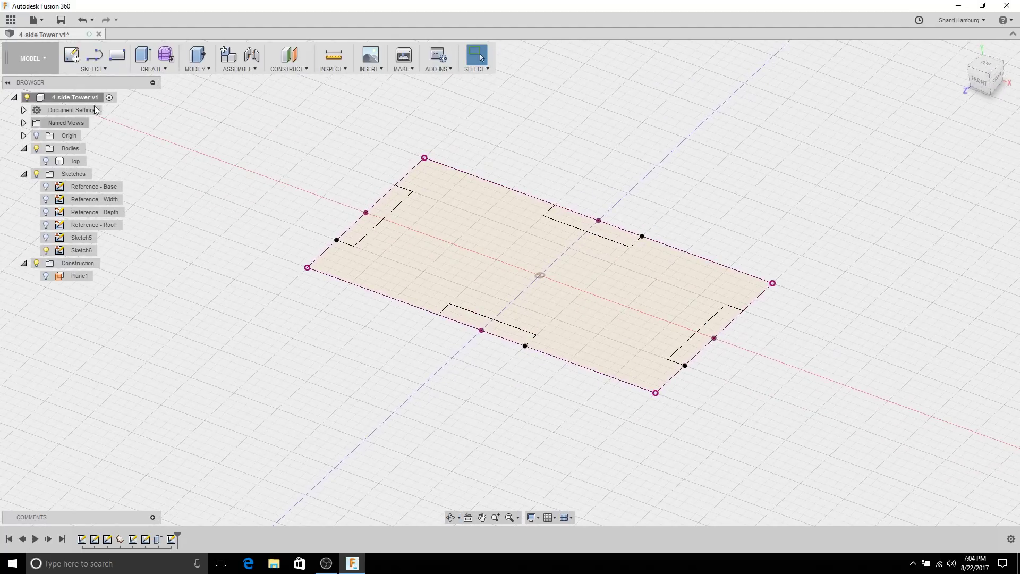
left_click(150, 54)
left_click(511, 232)
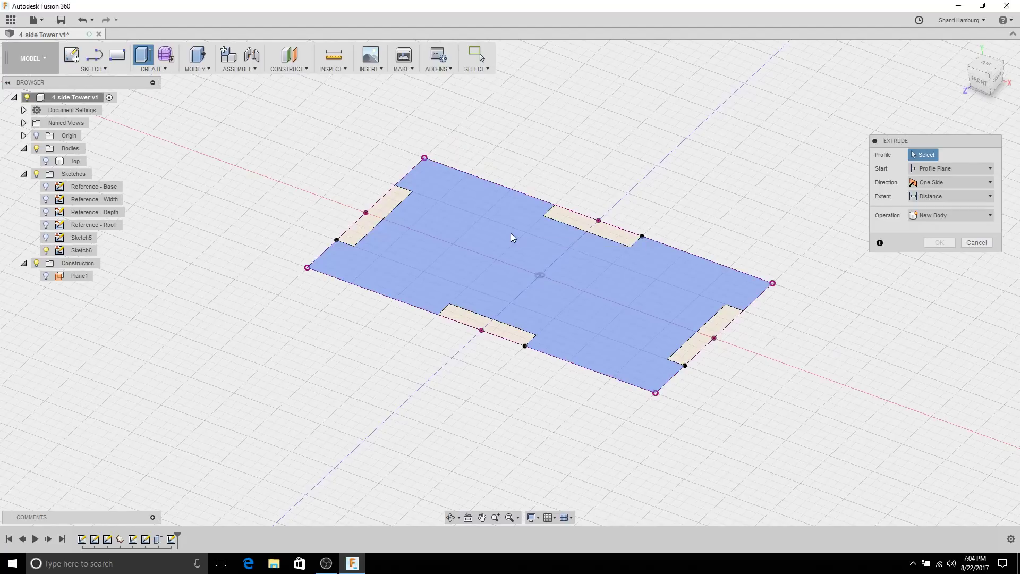
type("thickness")
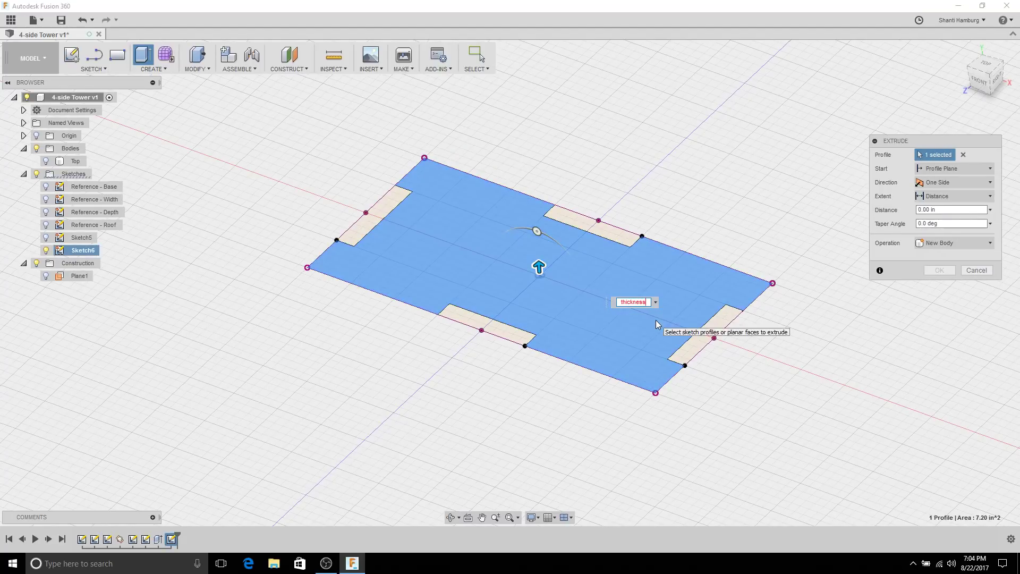
left_click(656, 320)
left_click(940, 270)
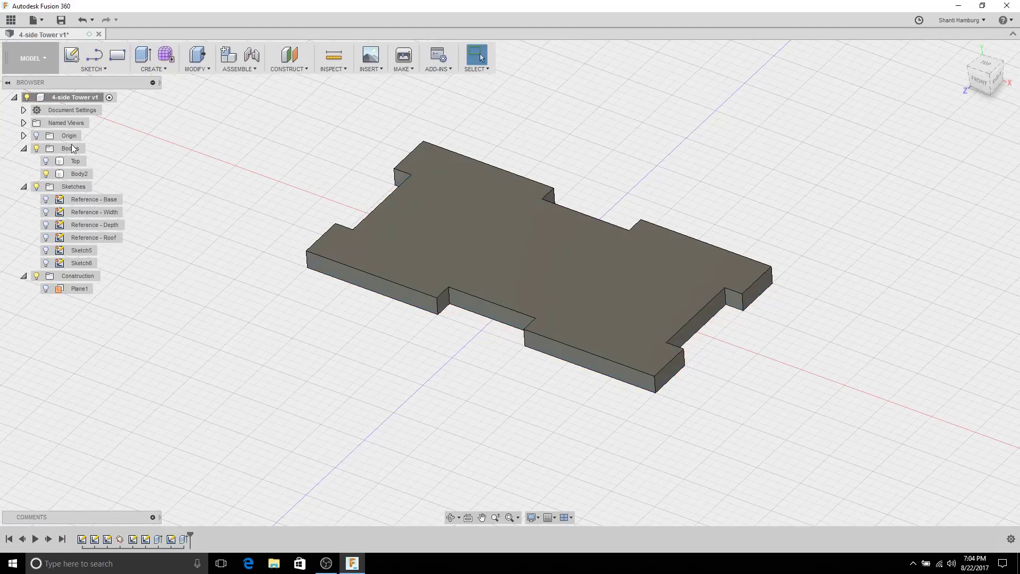
left_click(76, 175)
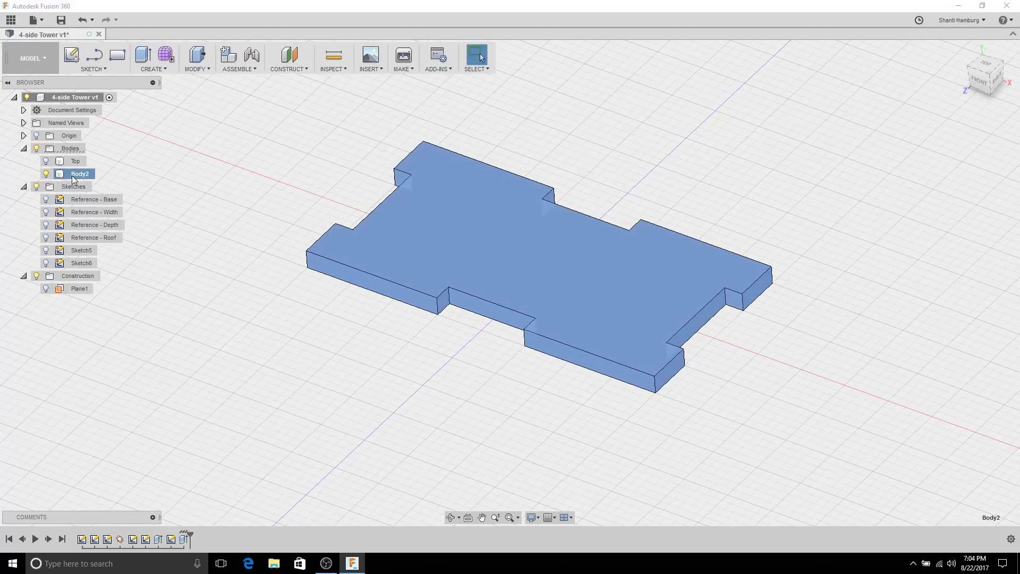
left_click(189, 539)
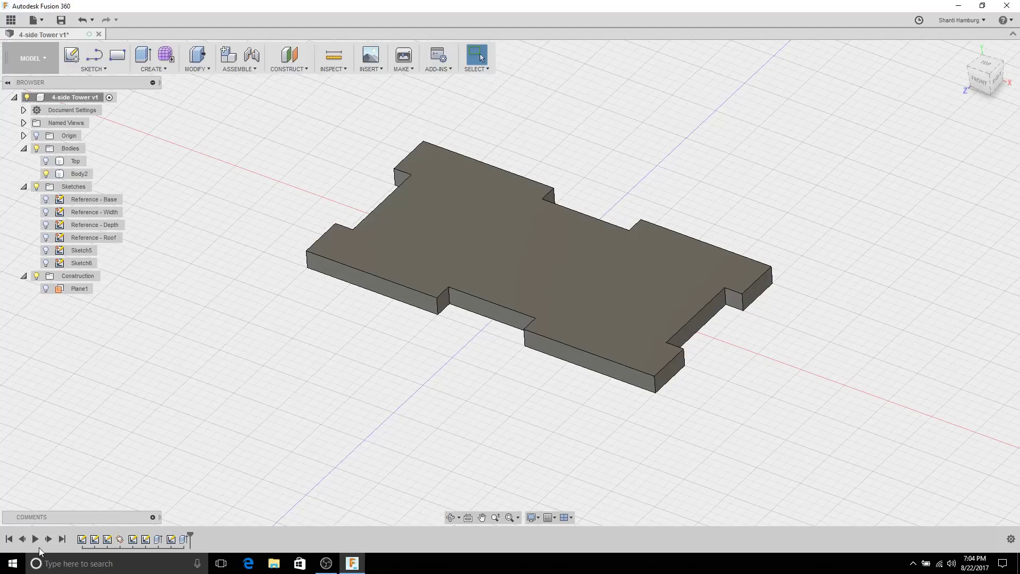
right_click(183, 540)
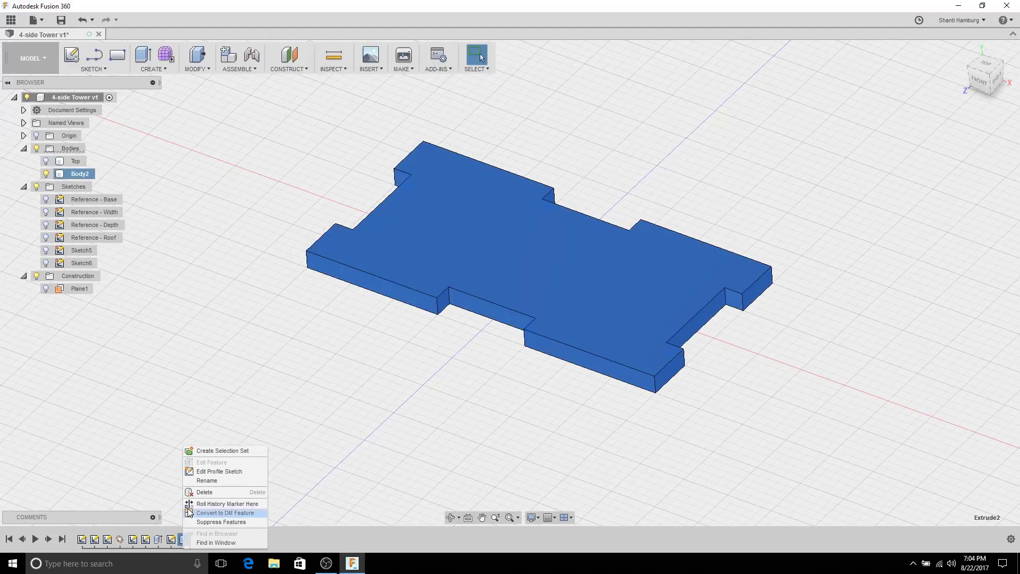
left_click(417, 464)
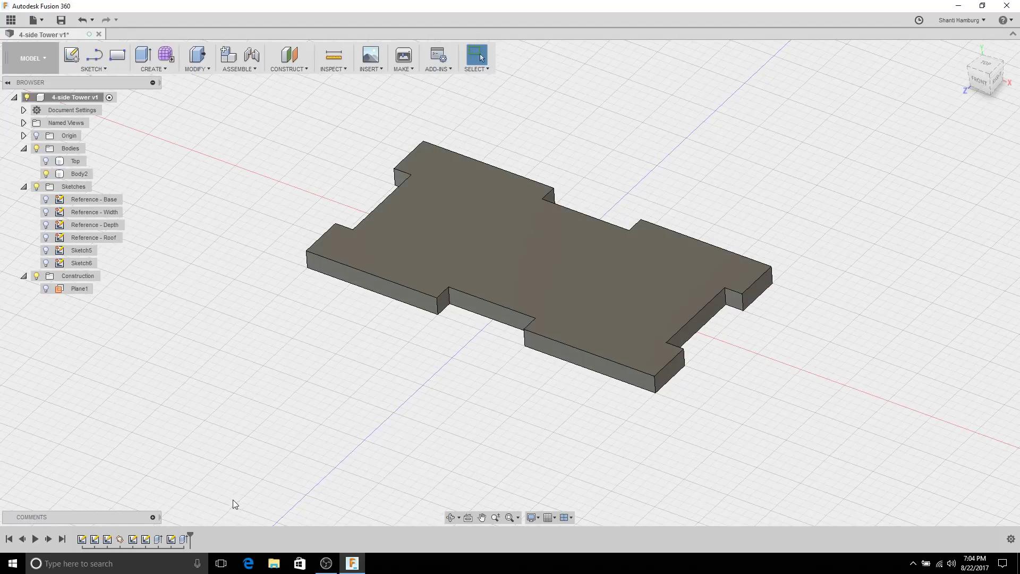
left_click(183, 539)
right_click(183, 540)
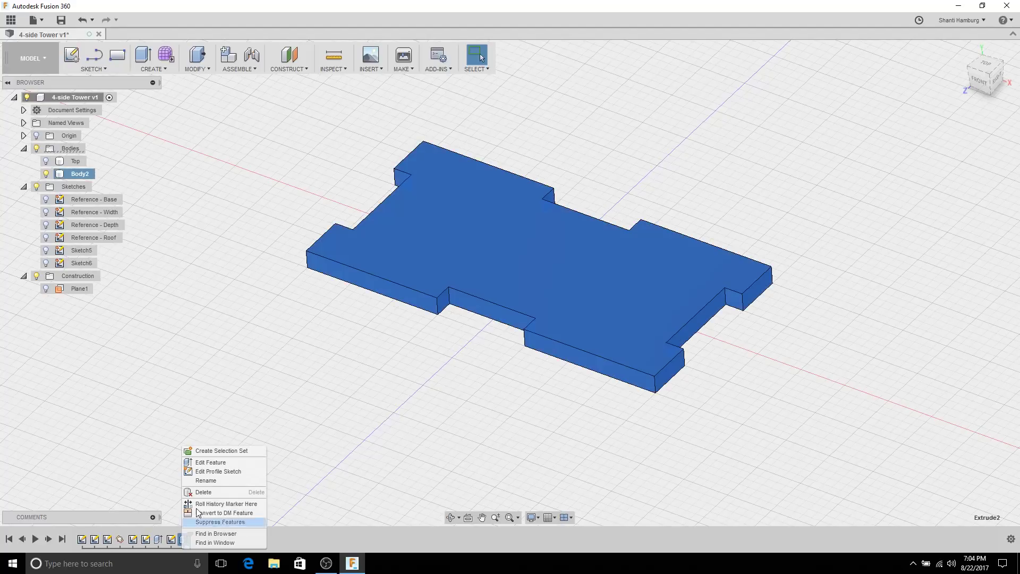
left_click(222, 466)
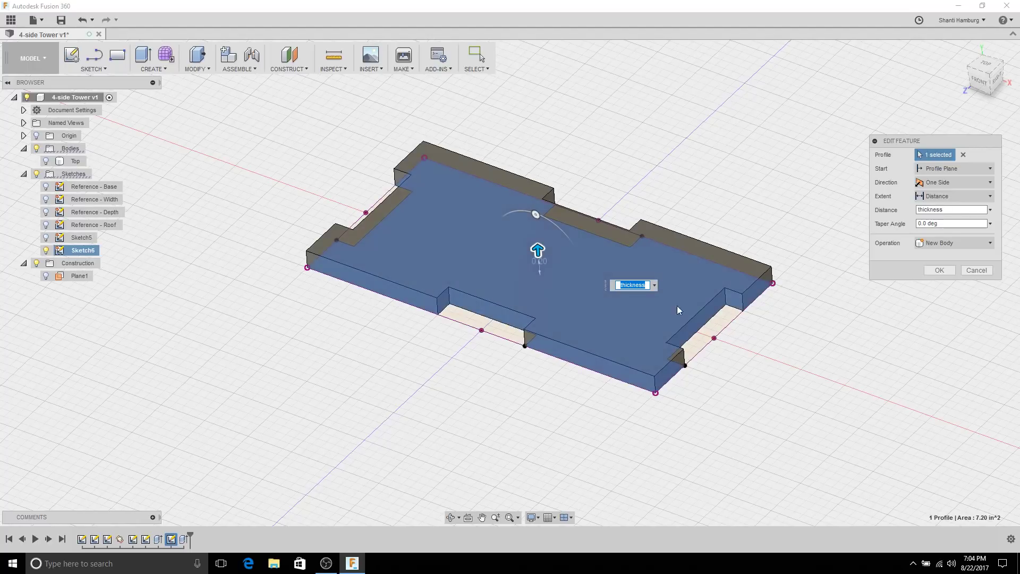
left_click(970, 247)
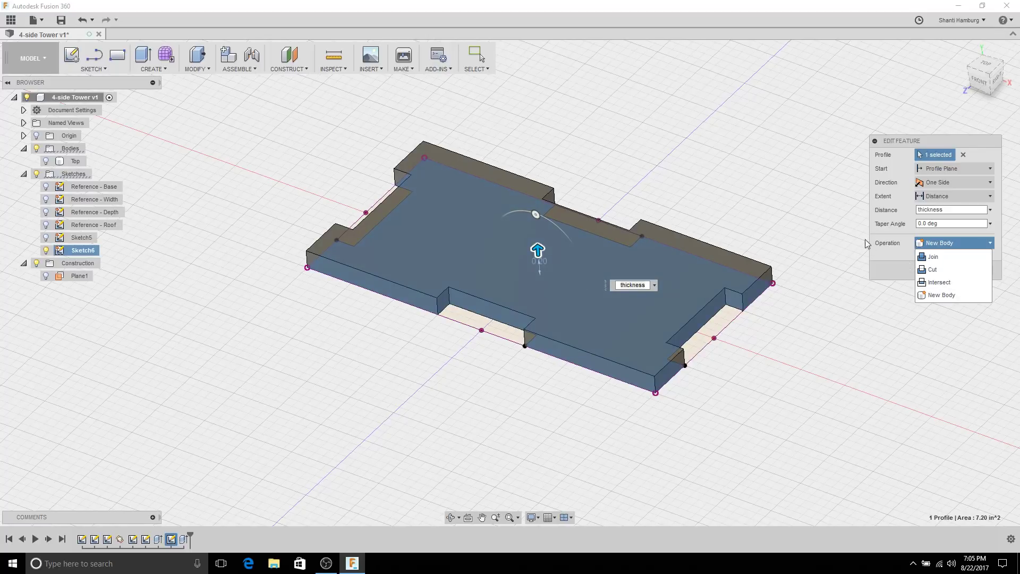
left_click(948, 295)
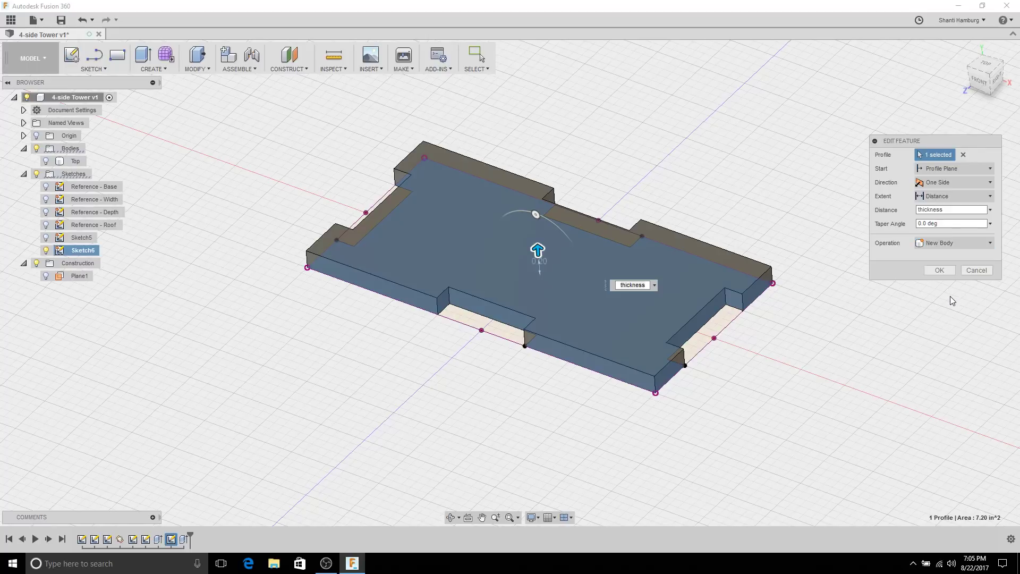
left_click(939, 270)
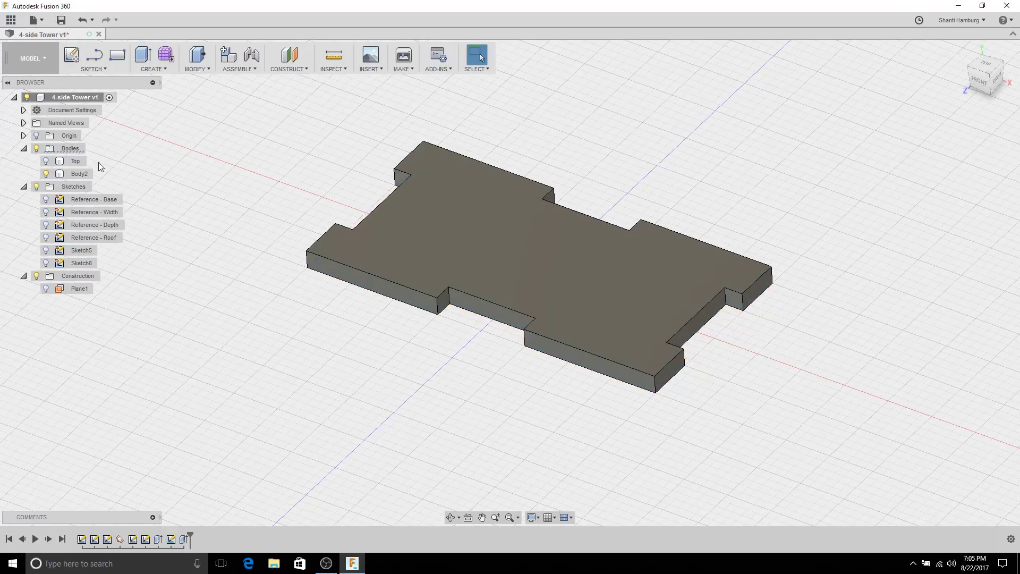
Step: Rename Body2 to 'Bottom' in the Browser
double_click(74, 175)
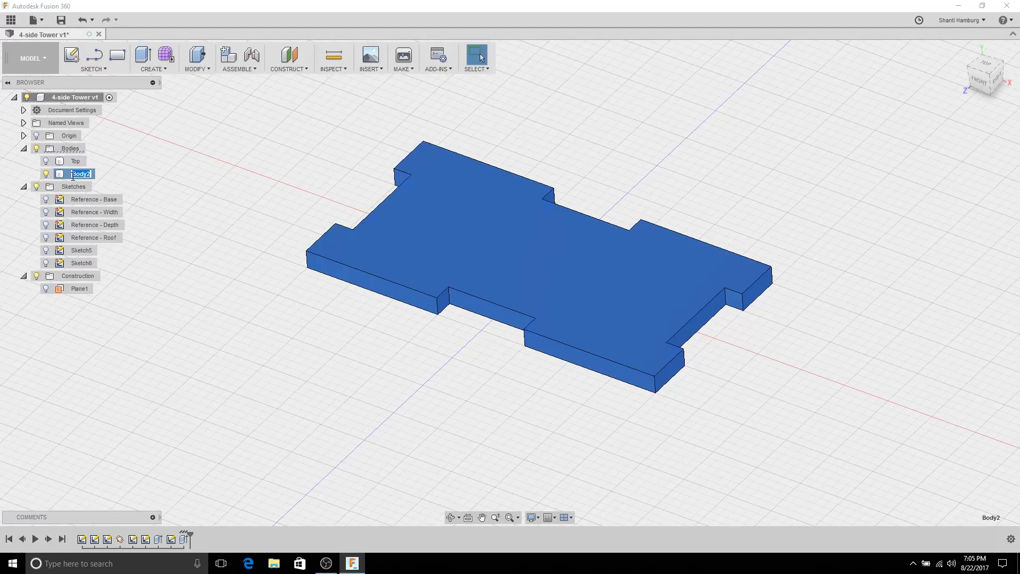
key("Return")
left_click(123, 176)
Step: Show the Top body and the Reference - Width and Reference - Depth sketches above Bottom
left_click(46, 160)
scroll(481, 148, "down", 5)
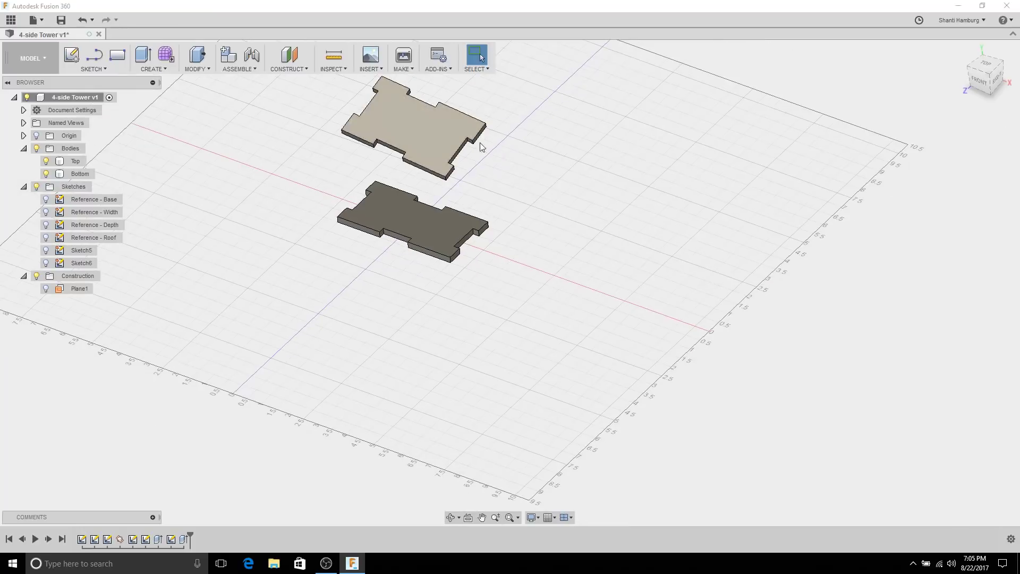
mouse_move(481, 147)
middle_mouse_down("shift")
mouse_move(482, 107)
mouse_move(432, 118)
mouse_move(462, 133)
mouse_move(455, 200)
mouse_move(466, 144)
mouse_move(358, 123)
mouse_move(390, 201)
mouse_move(446, 221)
mouse_move(428, 228)
mouse_move(428, 212)
mouse_move(378, 173)
mouse_move(460, 225)
mouse_move(360, 173)
mouse_move(381, 188)
mouse_move(375, 197)
middle_mouse_up("shift")
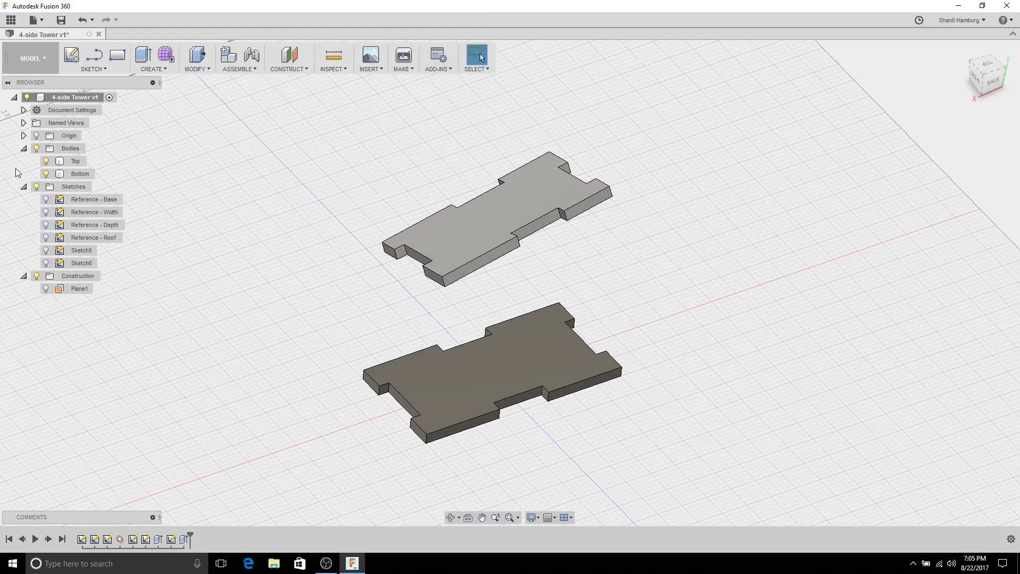
left_click(47, 212)
left_click(46, 224)
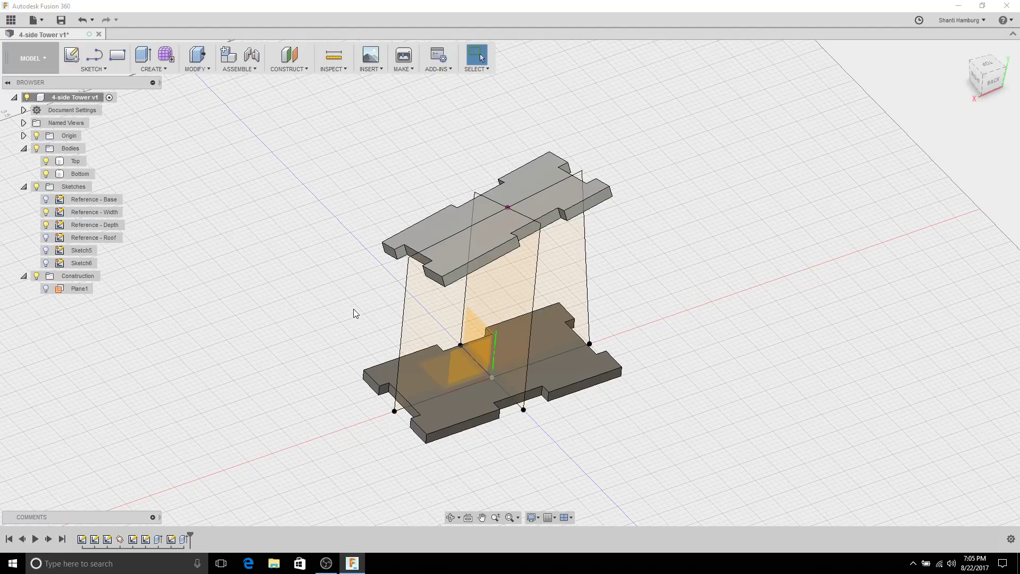
middle_click_drag(353, 311, 534, 248)
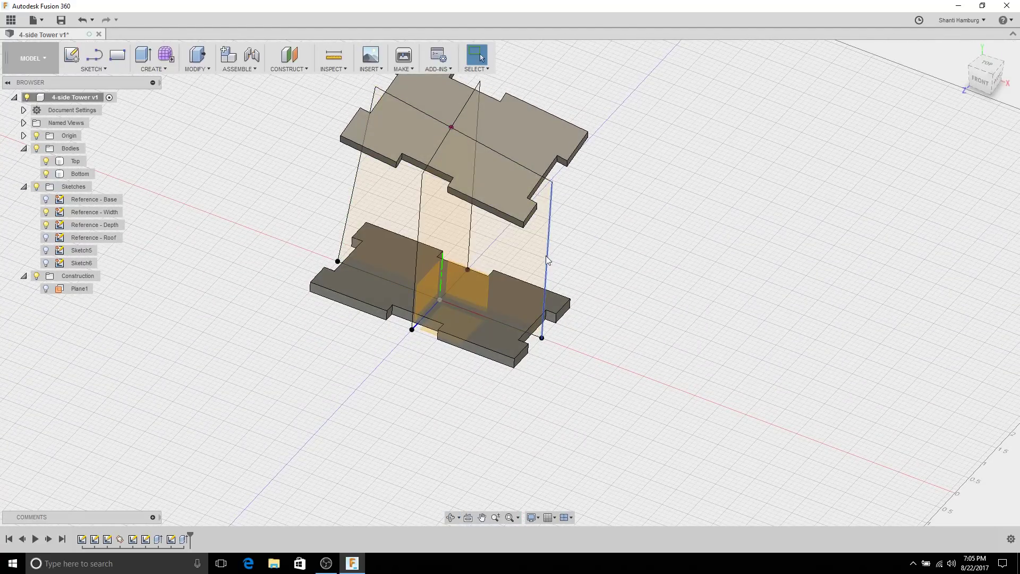
left_click(551, 215)
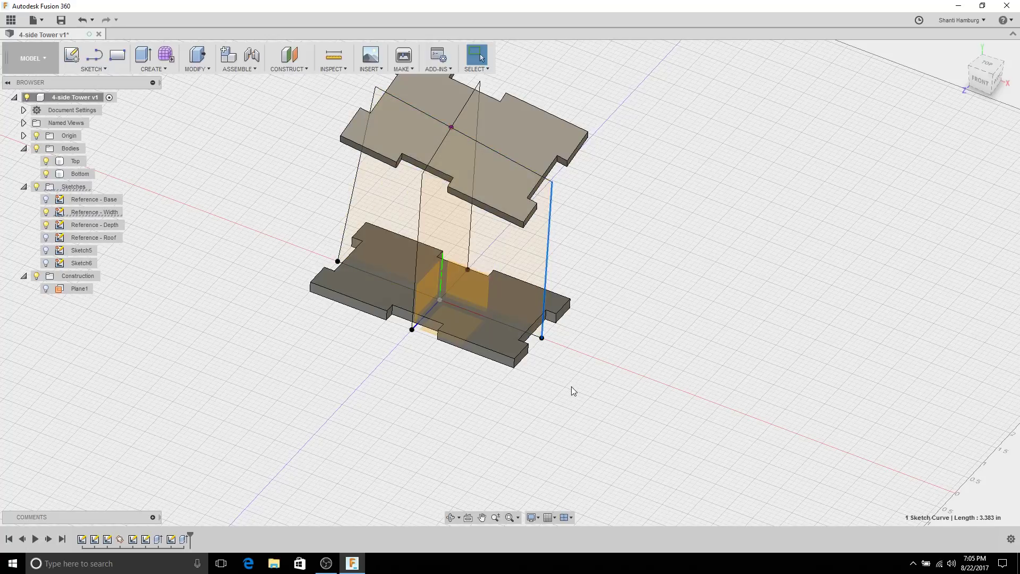
left_click(553, 362)
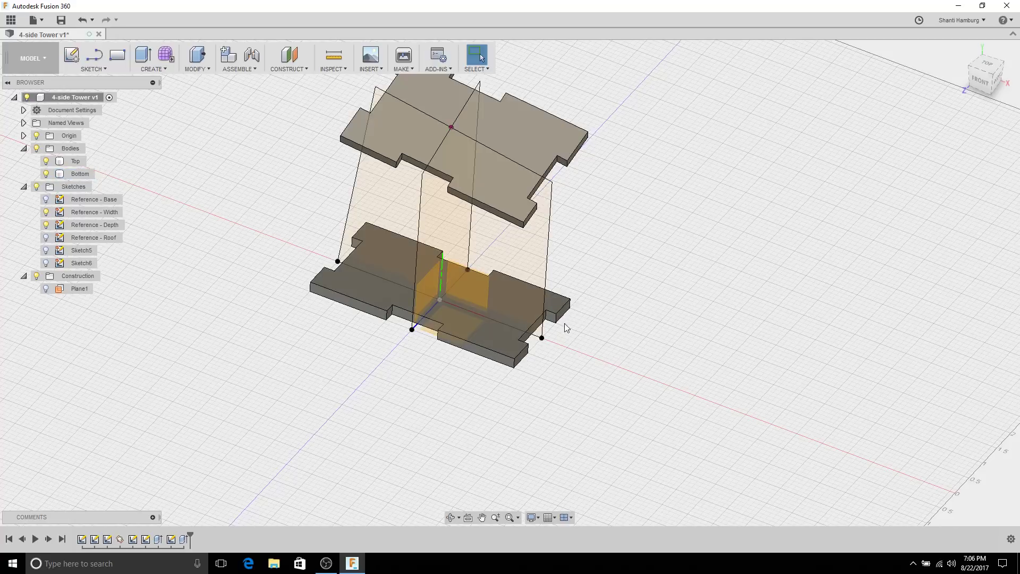
Step: Create Plane2 through the right vertical sketch line and the Bottom plate's right edge
left_click(299, 70)
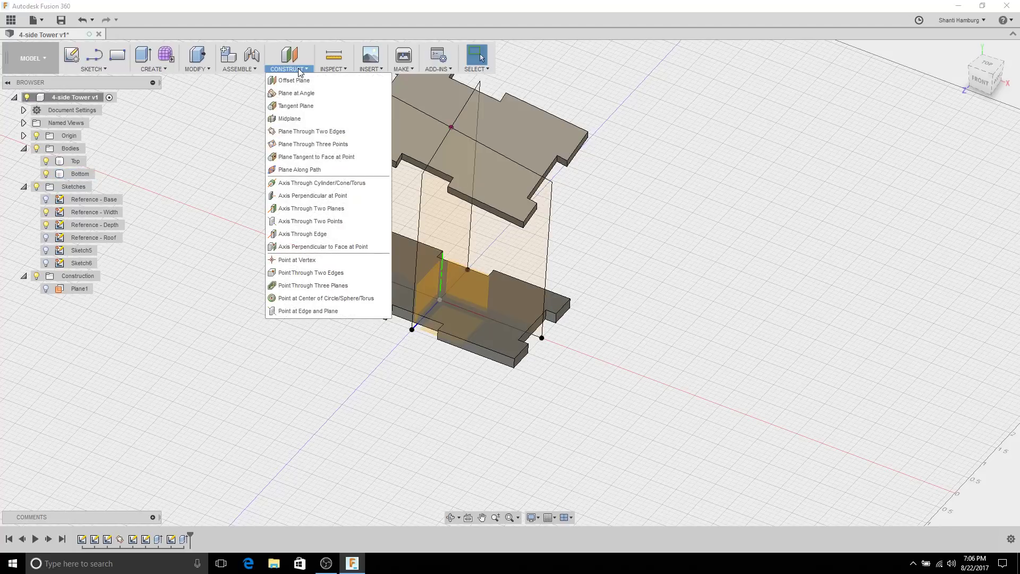
left_click(311, 136)
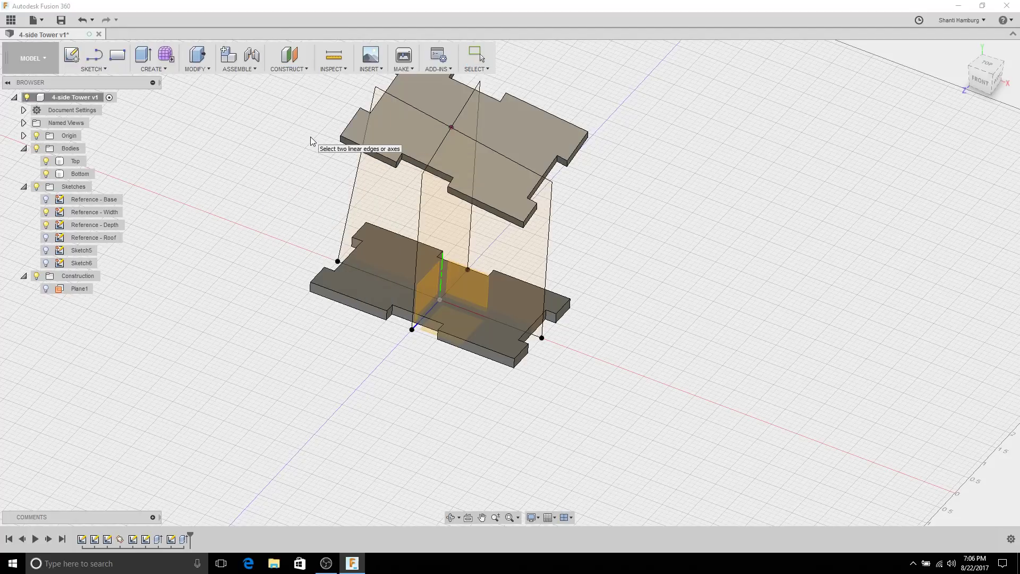
left_click(549, 255)
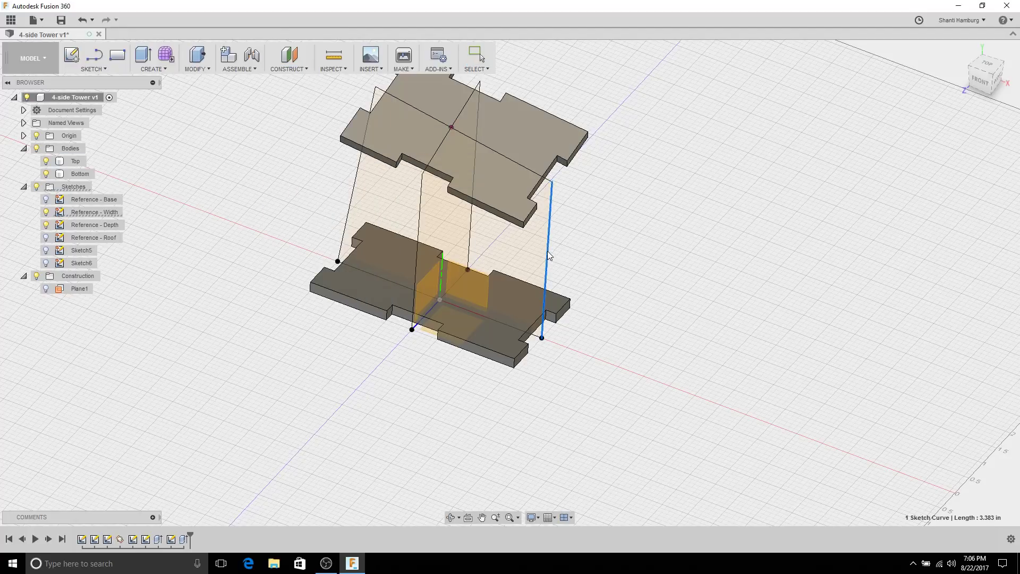
left_click(566, 317)
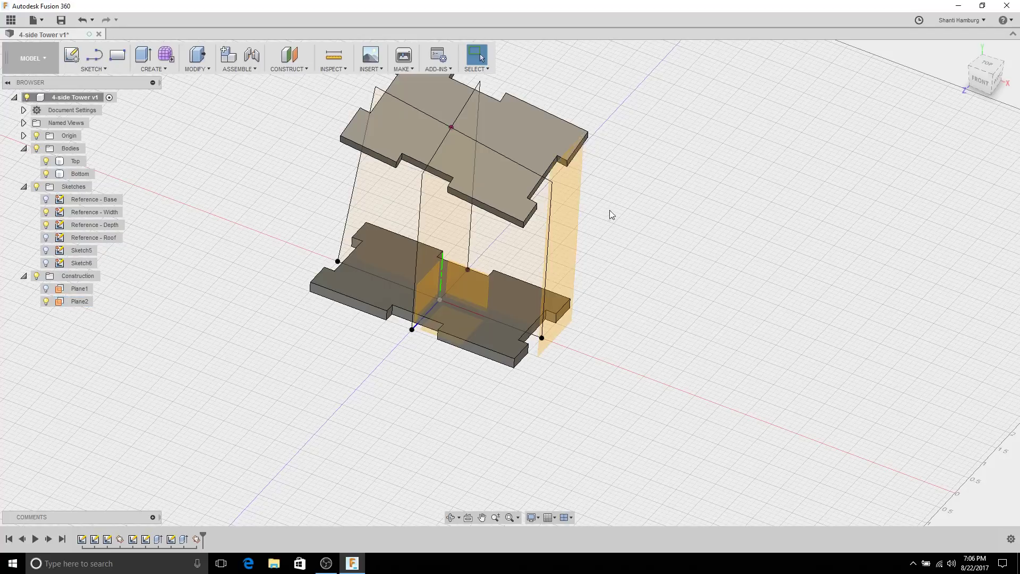
middle_click_drag(610, 211, 587, 212, "shift")
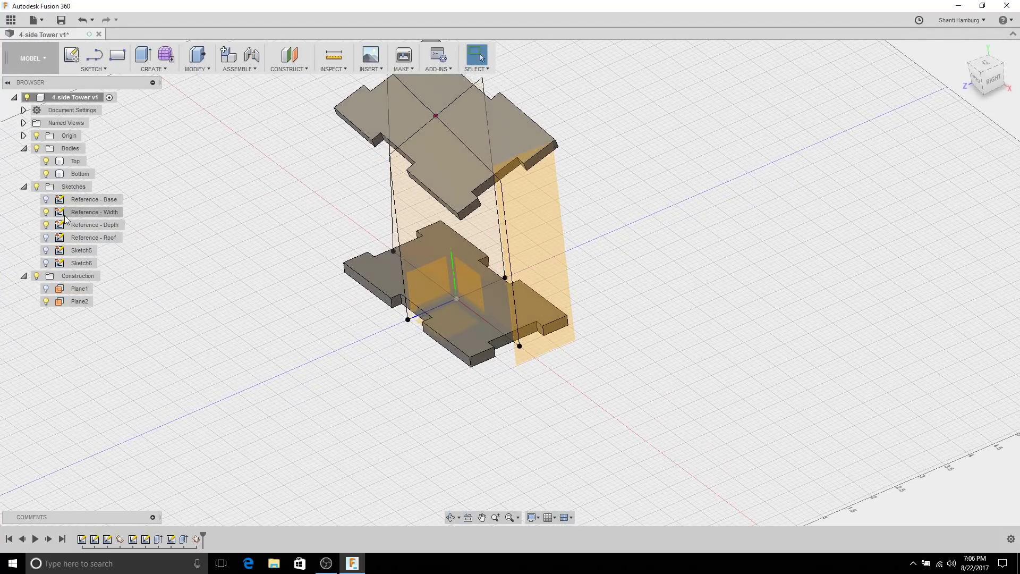
left_click(49, 212)
left_click(47, 212)
scroll(369, 223, "up", 4)
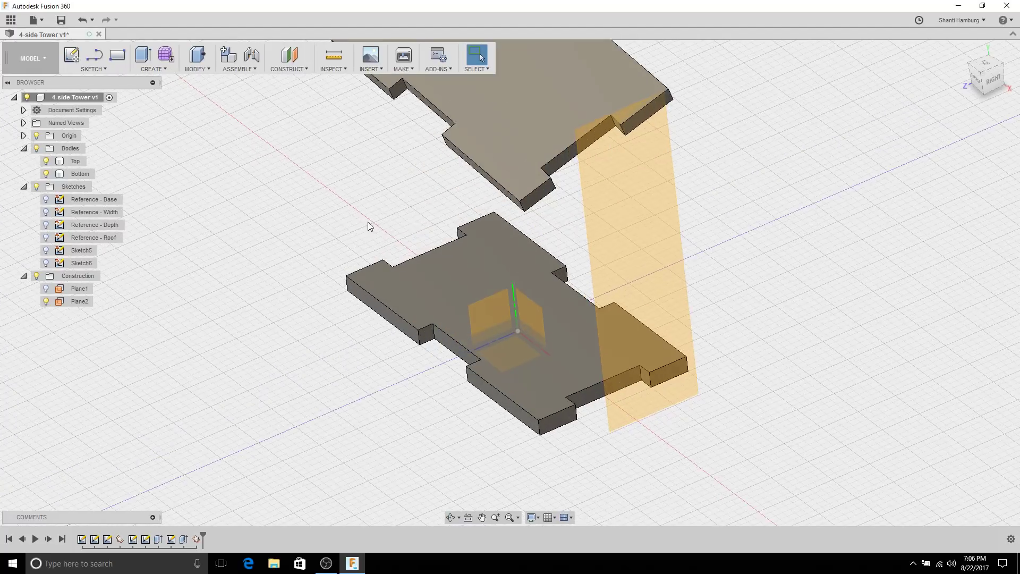
Step: Start a new sketch, Sketch7, on Plane2
left_click(636, 236)
left_click(636, 236)
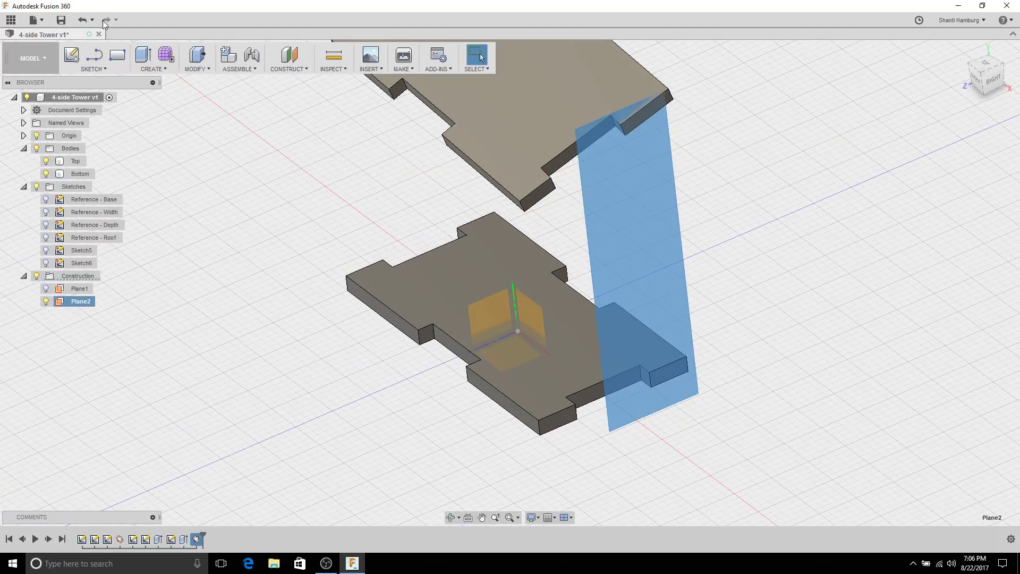
left_click(81, 56)
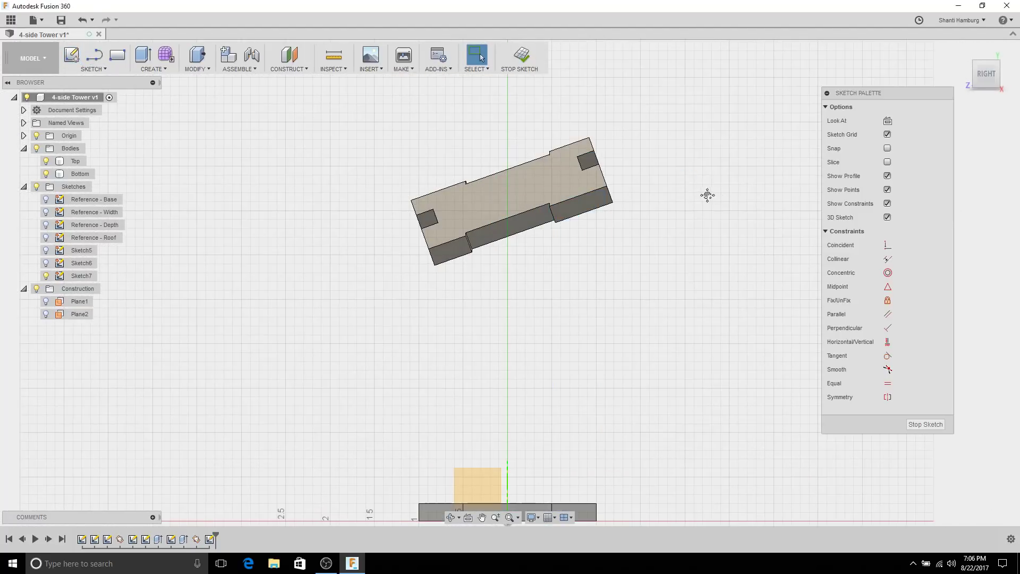
middle_click_drag(708, 191, 667, 132)
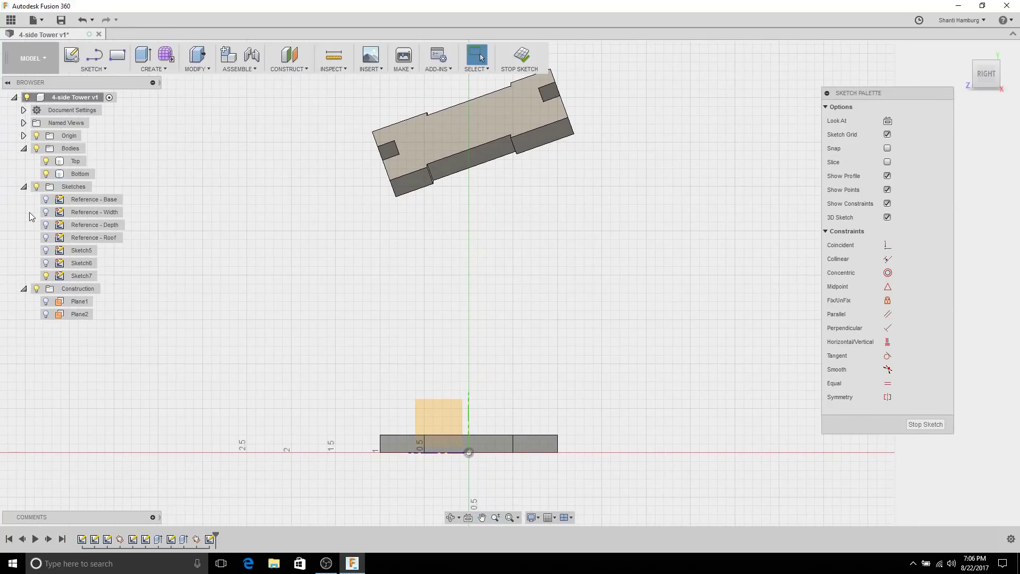
Step: Show the Reference - Roof sketch across the tilted Top body and begin projecting geometry
left_click(46, 238)
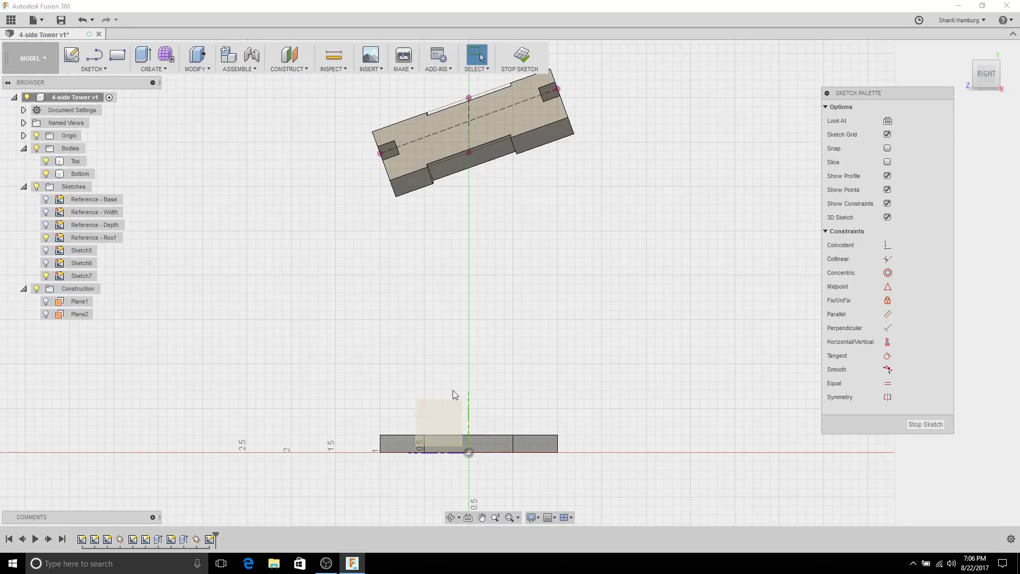
left_click(466, 171)
left_click(443, 220)
mouse_move(439, 230)
middle_mouse_down("shift")
mouse_move(531, 268)
mouse_move(528, 244)
middle_mouse_up("shift")
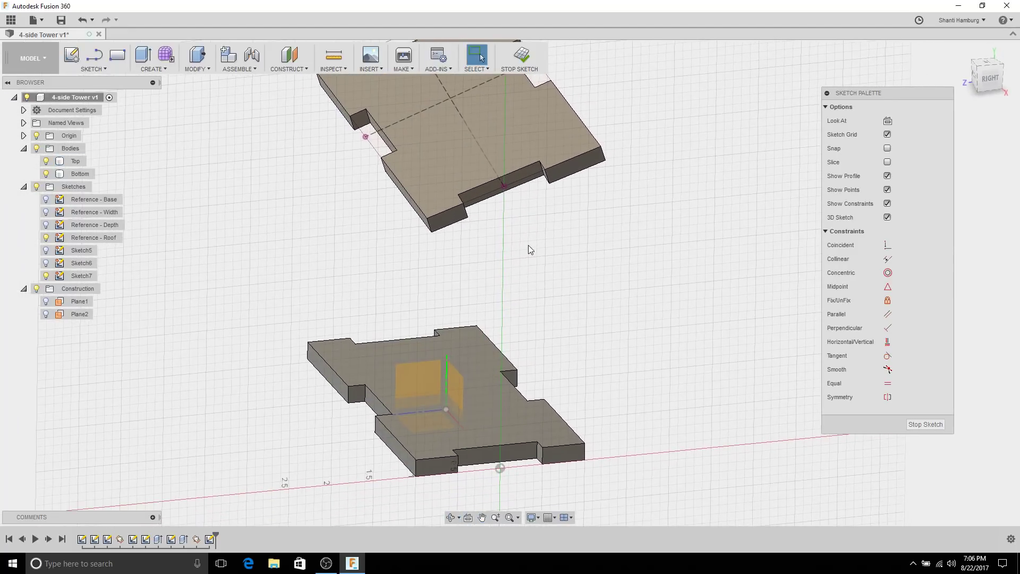
key("p")
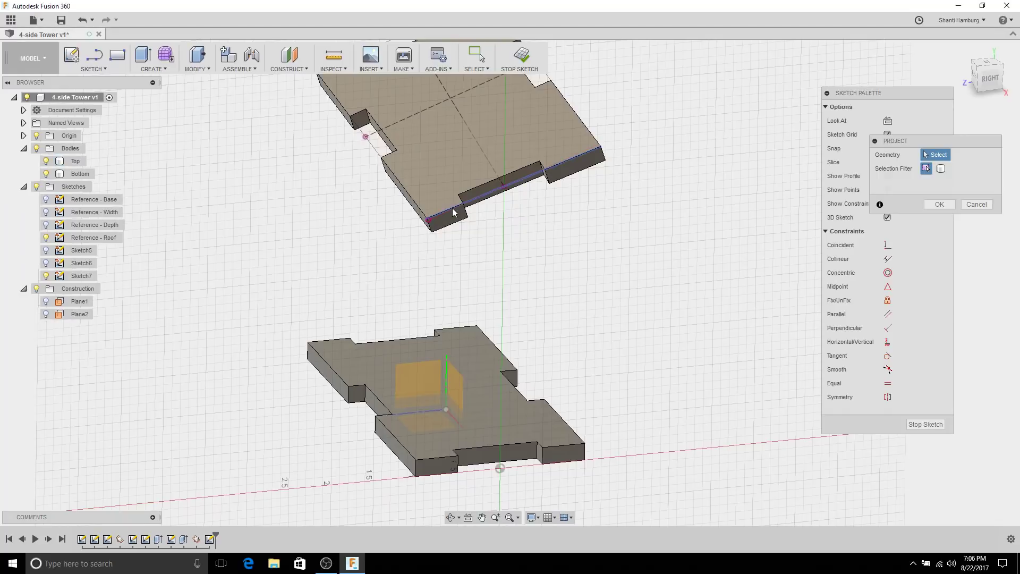
Step: Project the five notch and edge corners of the Top body into Sketch7
scroll(463, 208, "up", 3)
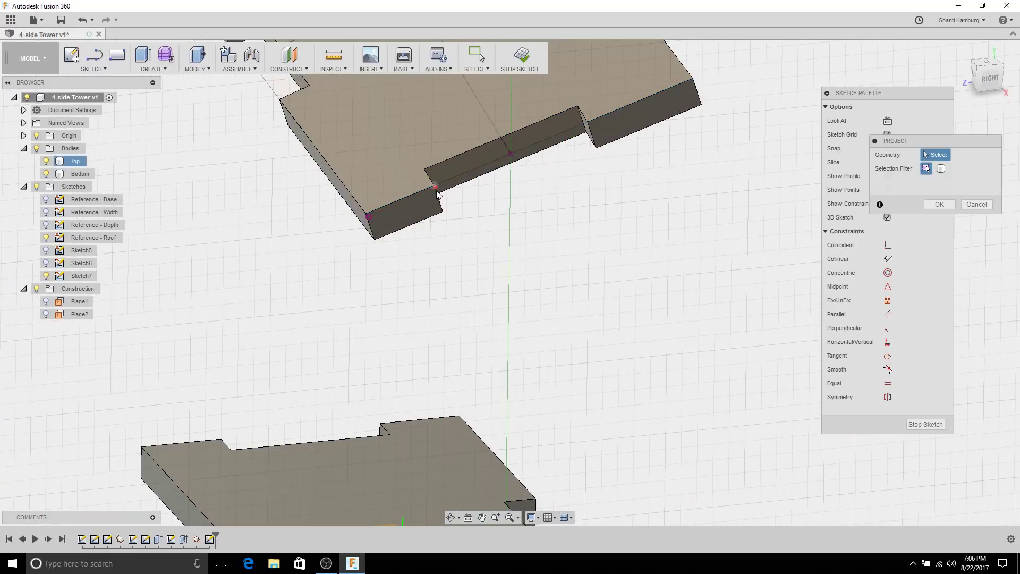
left_click(586, 124)
left_click(379, 245)
left_click(446, 215)
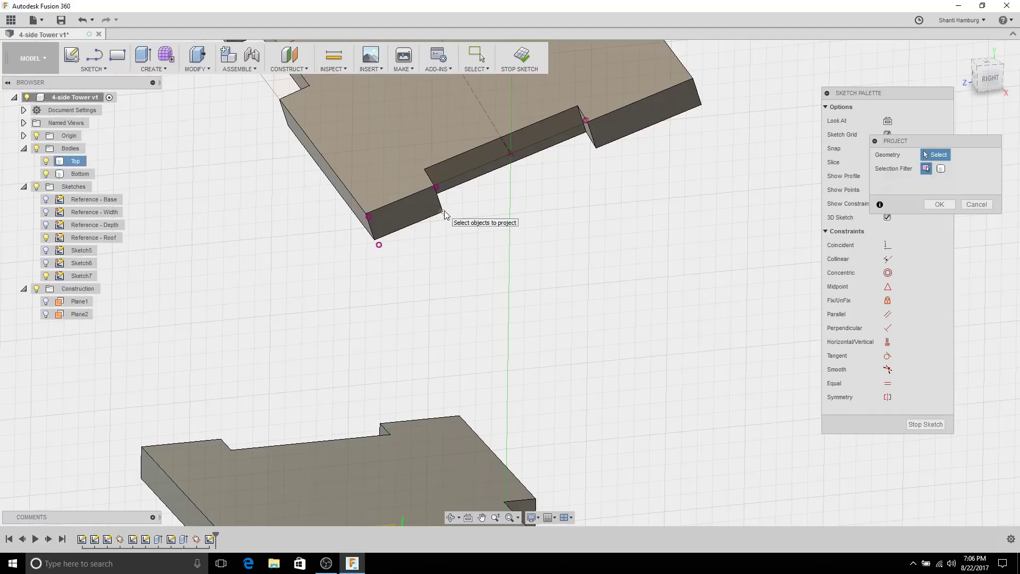
left_click(596, 147)
left_click(700, 102)
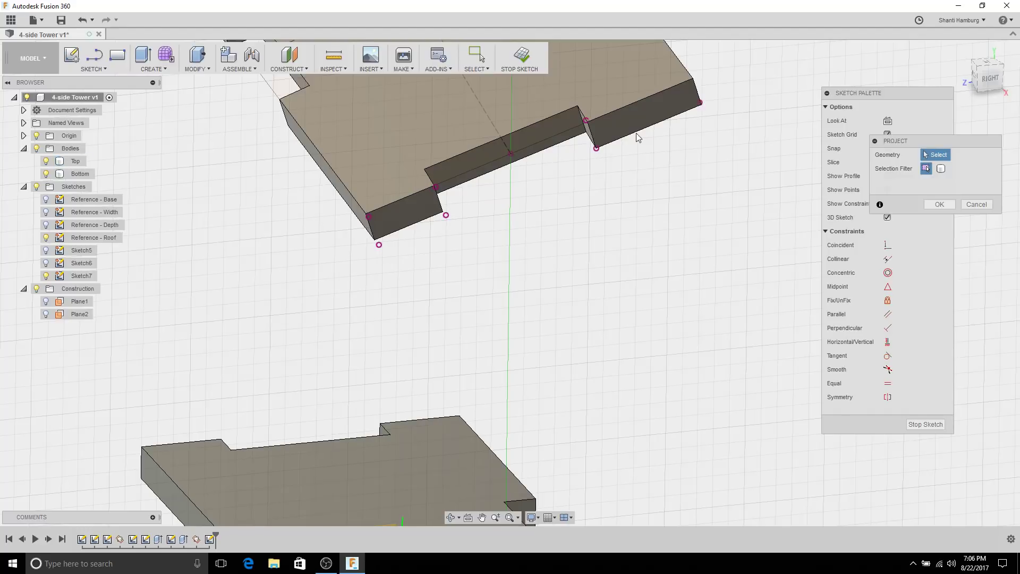
key("Return")
left_click(366, 216)
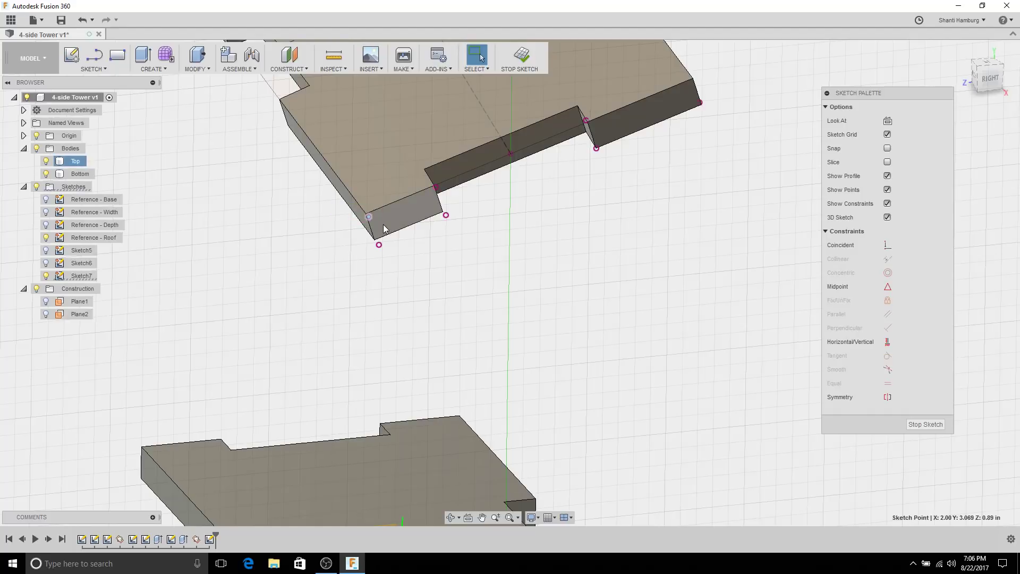
left_click(467, 250)
Step: Project the four notched front-edge corners of the Bottom body into Sketch7
mouse_move(467, 250)
middle_mouse_down("shift")
mouse_move(514, 256)
mouse_move(516, 235)
mouse_move(559, 301)
mouse_move(558, 268)
mouse_move(557, 279)
middle_mouse_up("shift")
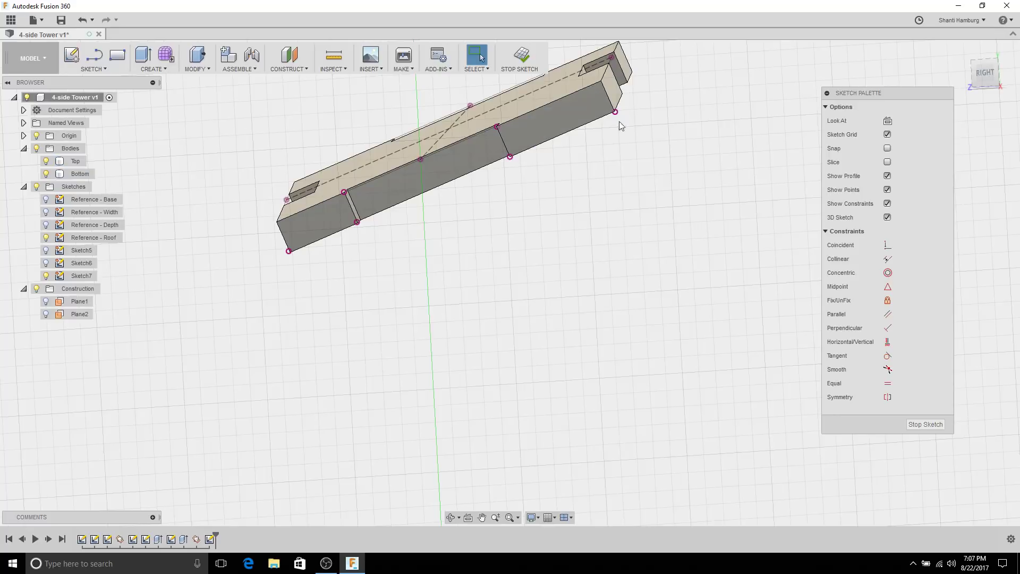
scroll(463, 189, "down", 3)
middle_click_drag(483, 289, 521, 171, "shift")
scroll(462, 325, "up", 3)
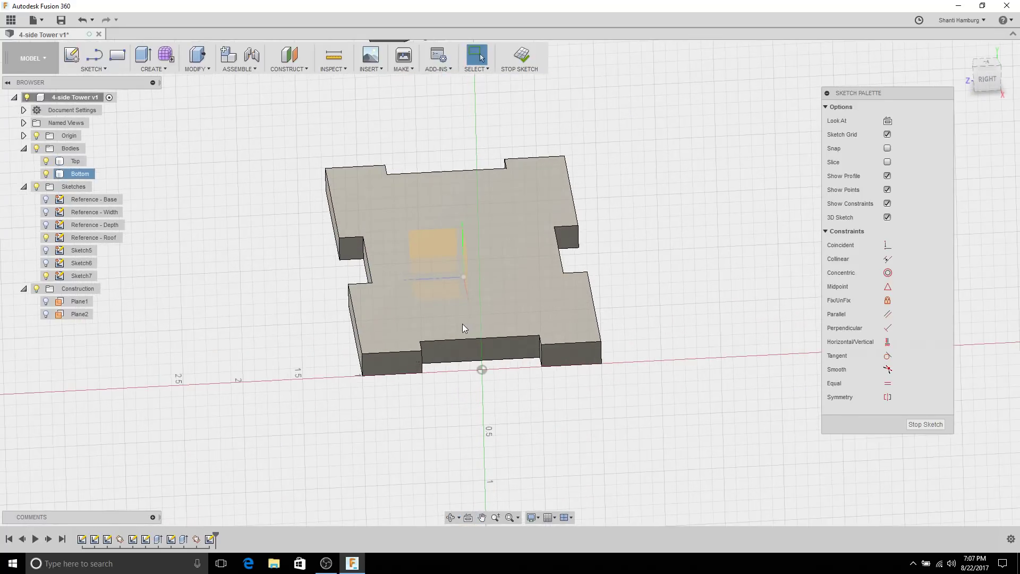
key("p")
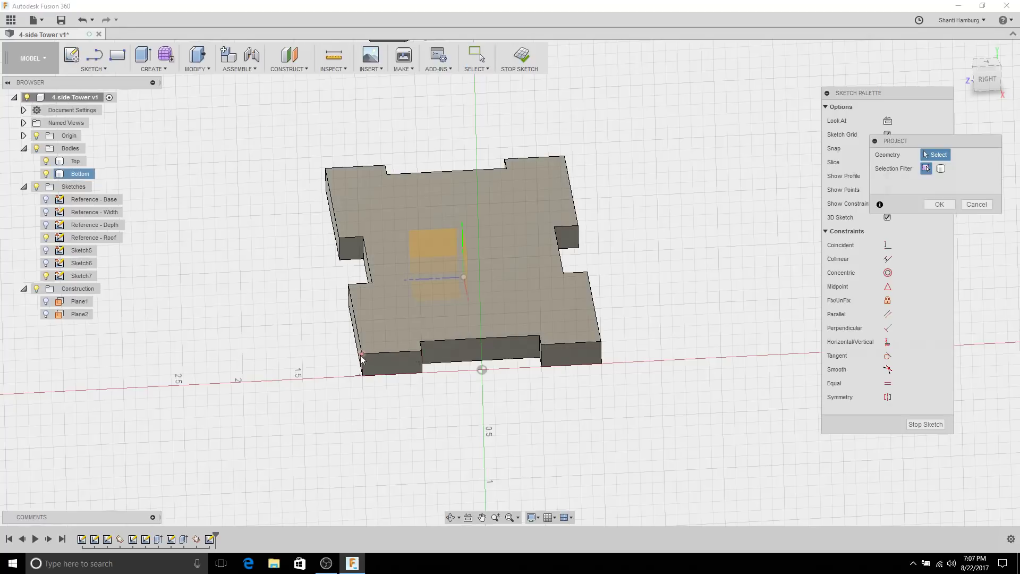
left_click(407, 353)
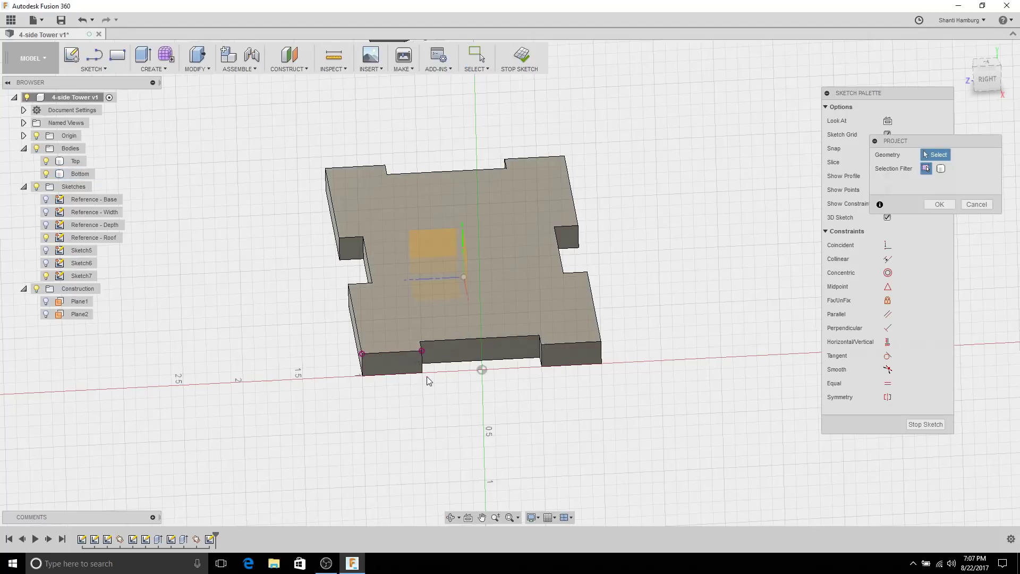
left_click(422, 372)
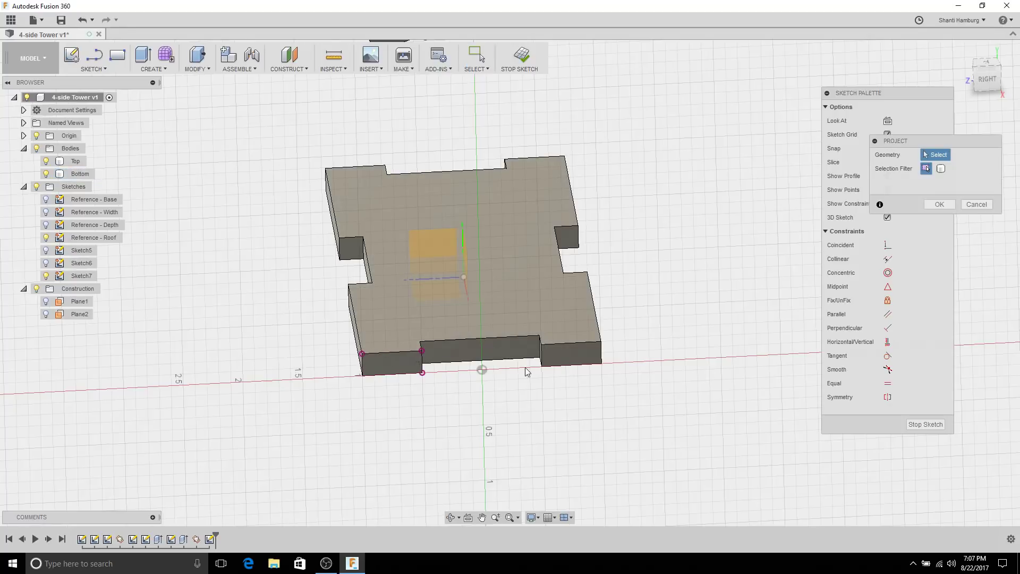
left_click(542, 345)
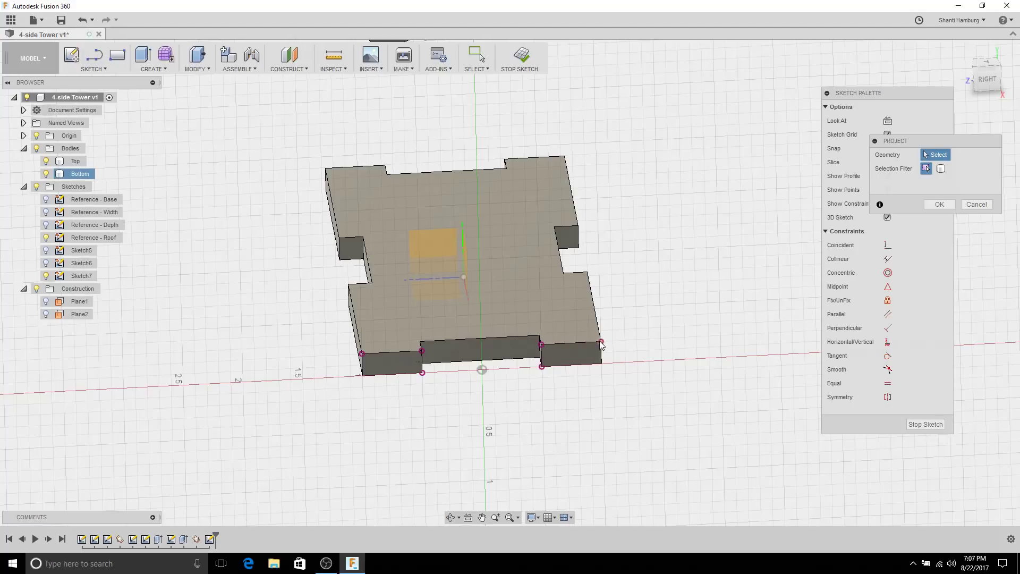
left_click(601, 343)
left_click(939, 205)
scroll(701, 255, "down", 3)
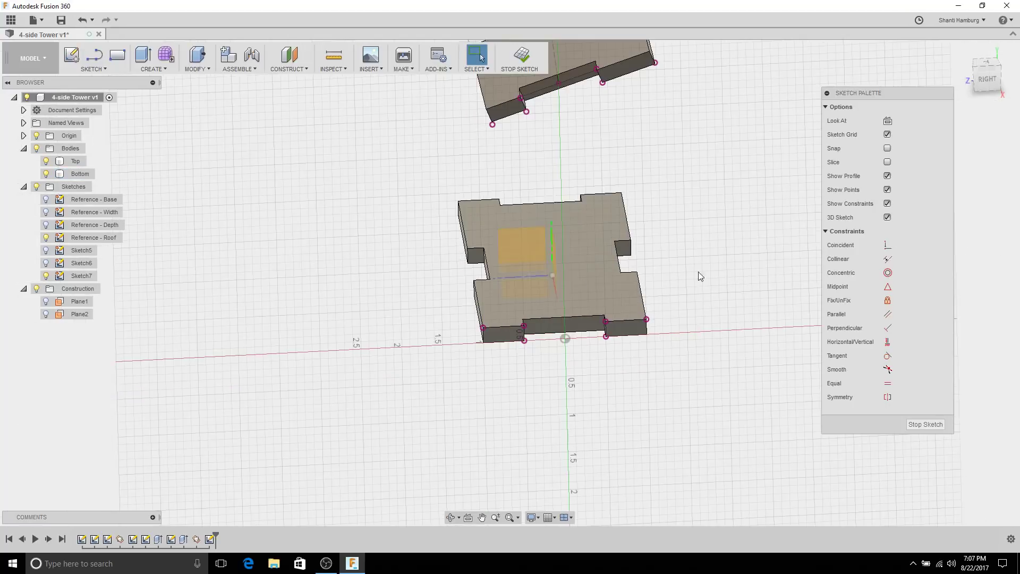
Step: Hide the Top and Bottom bodies and the Origin to isolate the projected points
left_click(37, 149)
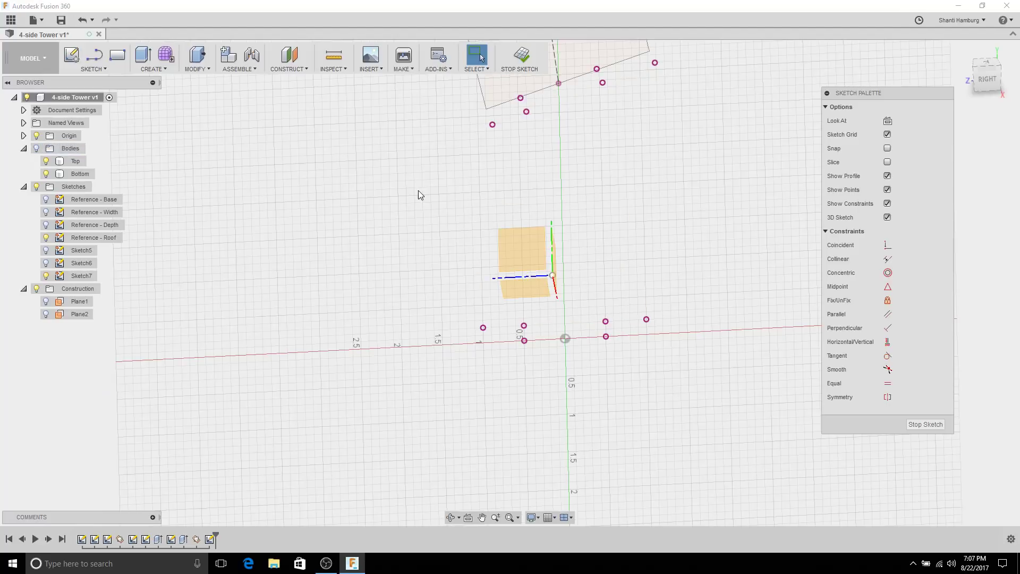
middle_click_drag(417, 193, 403, 269)
left_click(36, 148)
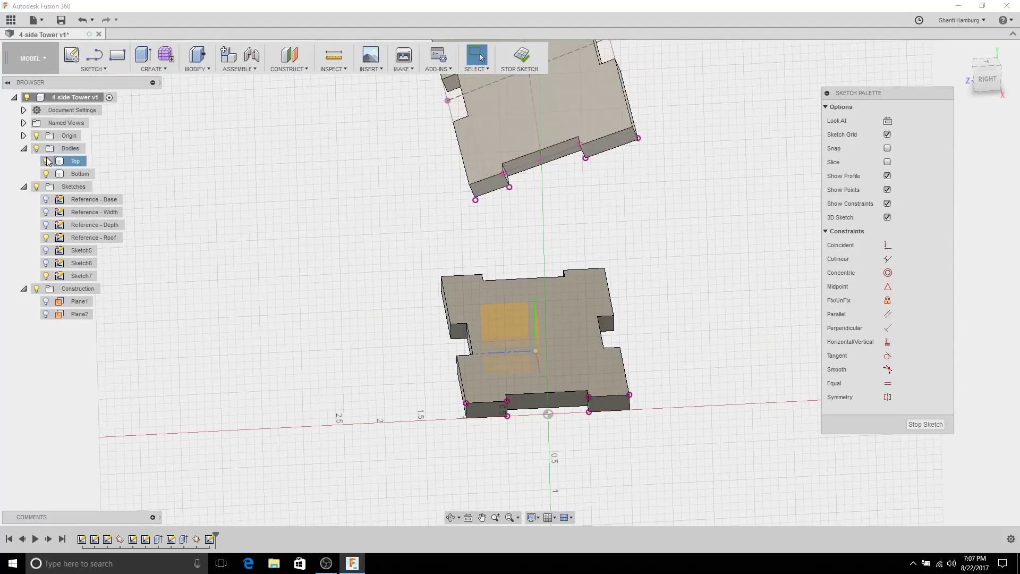
left_click(46, 161)
left_click(46, 173)
scroll(350, 291, "down", 2)
mouse_move(351, 291)
middle_mouse_down()
mouse_move(358, 234)
mouse_move(422, 263)
mouse_move(367, 264)
middle_mouse_up()
scroll(397, 346, "up", 2)
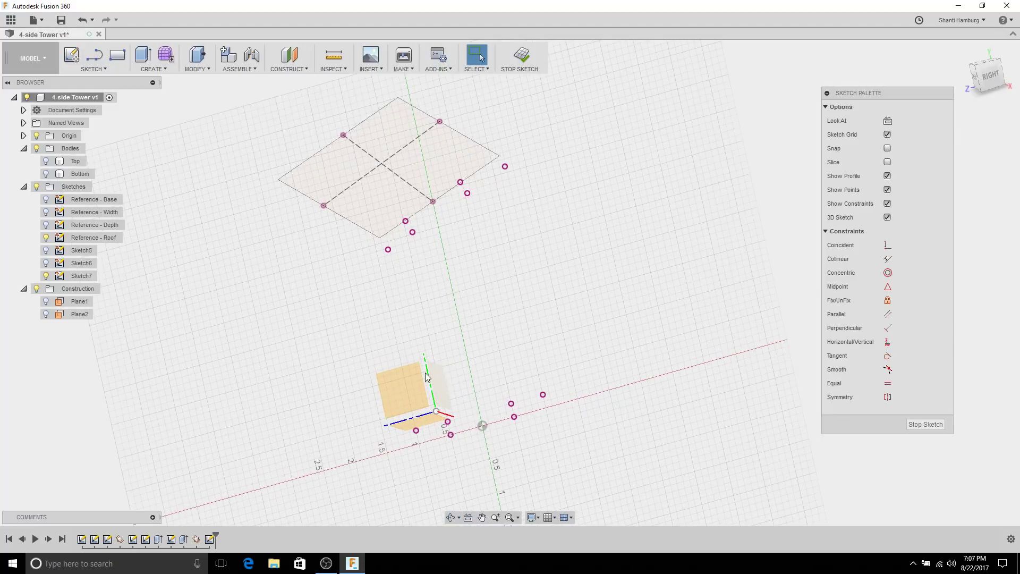
left_click(36, 136)
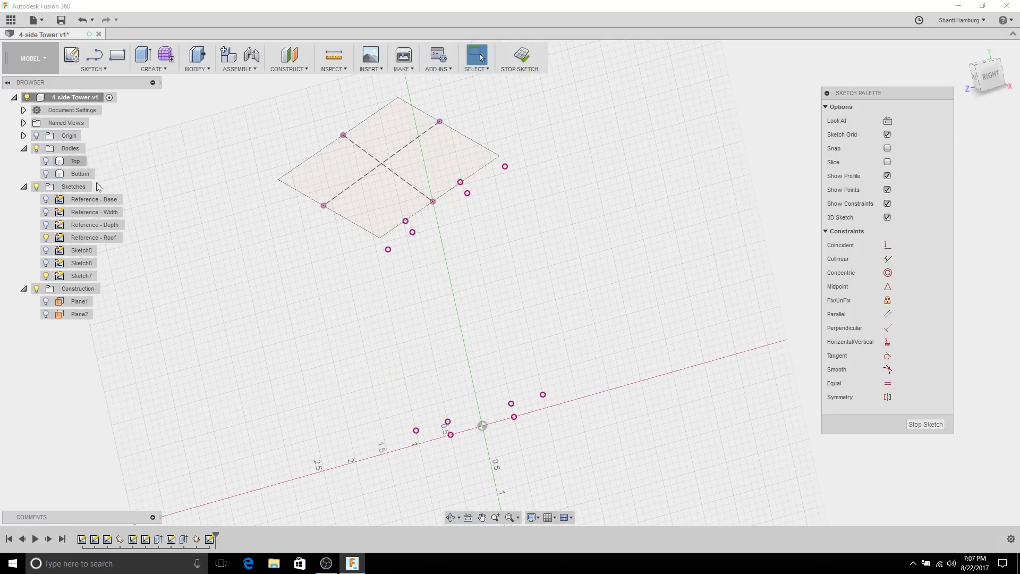
middle_click_drag(367, 428, 359, 368)
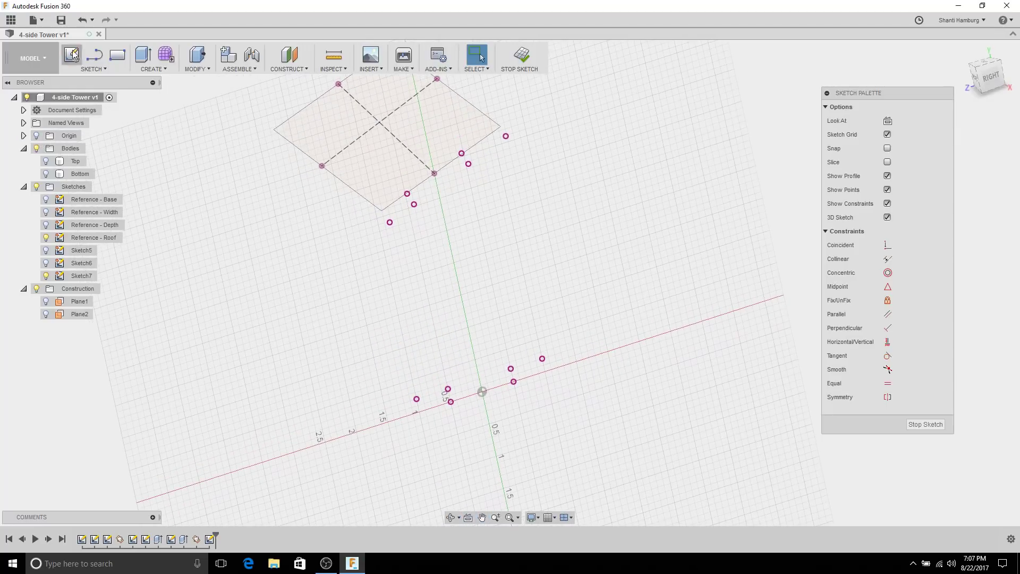
Step: Draw lines for the wall's left side and notched bottom edge through the projected points
left_click(94, 54)
left_click(389, 222)
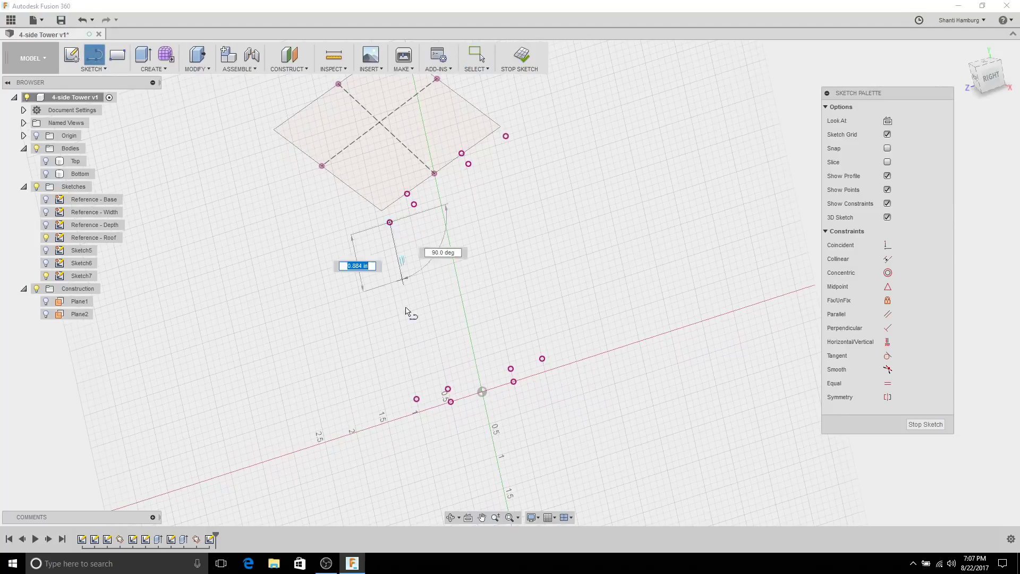
left_click(416, 398)
left_click(449, 388)
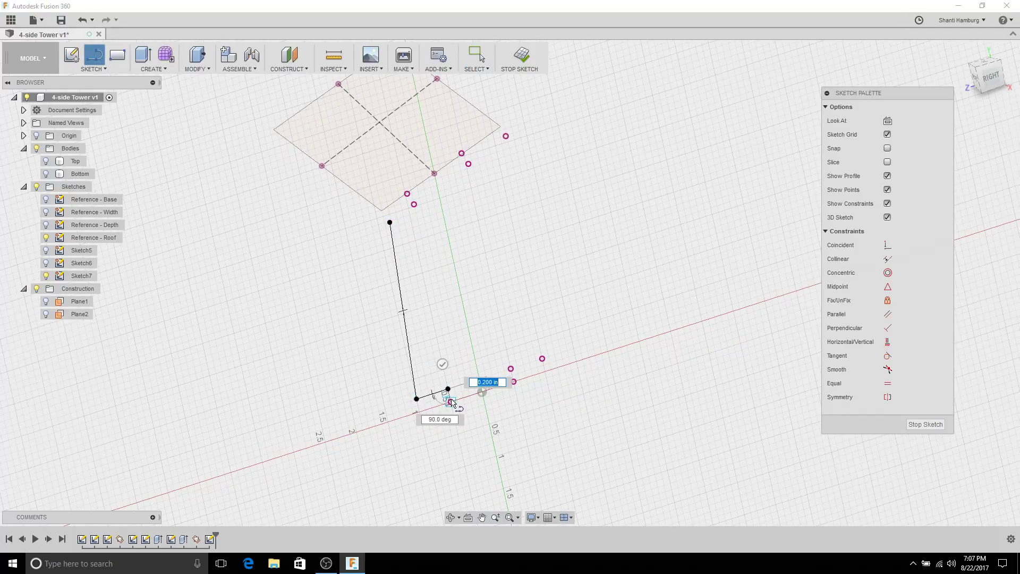
left_click(450, 401)
left_click(514, 381)
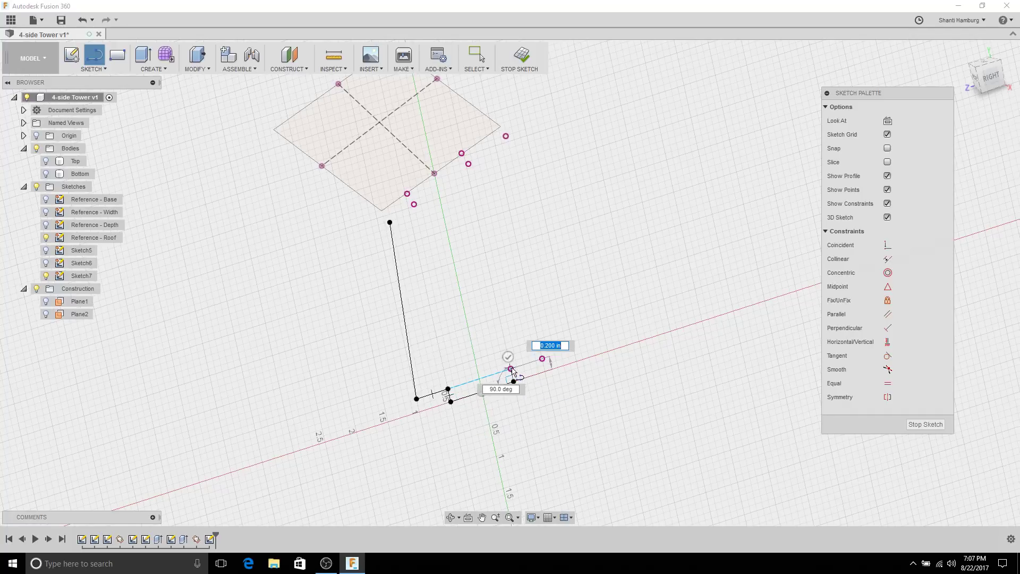
left_click(511, 368)
left_click(542, 359)
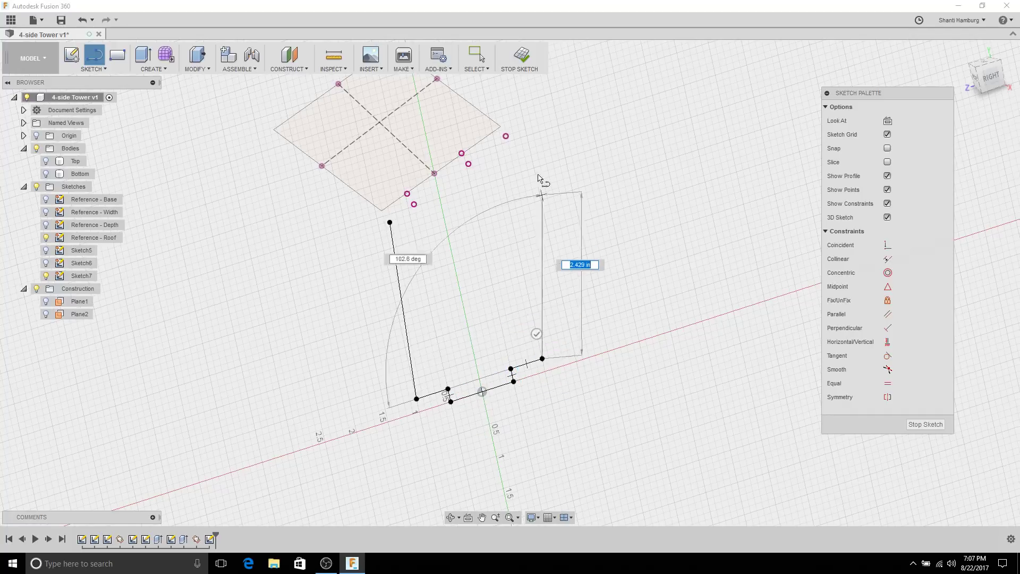
Step: Trace the right side and notched top edge back to the start, closing the profile, then reshow both bodies
left_click(506, 136)
left_click(468, 164)
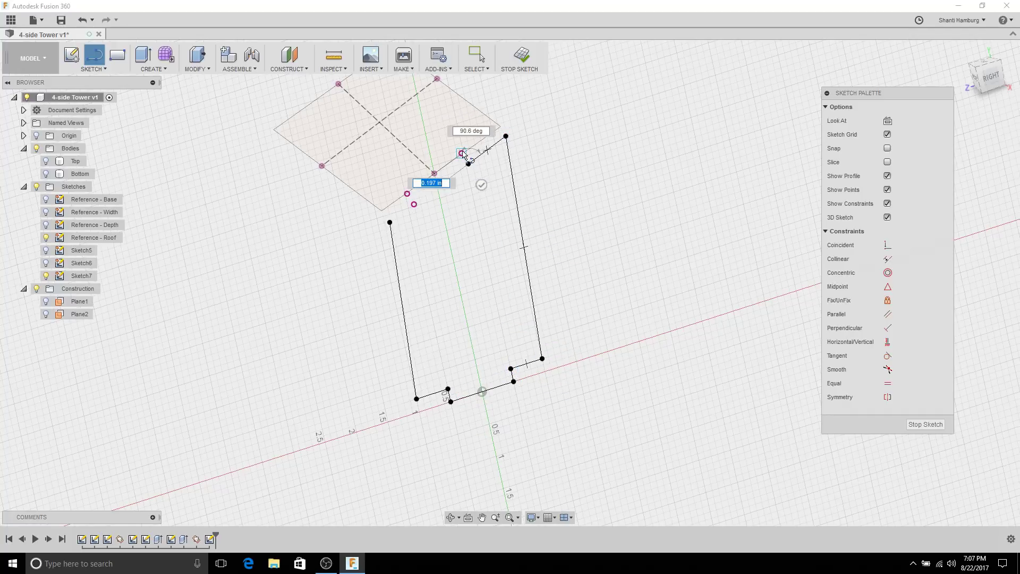
left_click(461, 154)
left_click(407, 193)
left_click(415, 204)
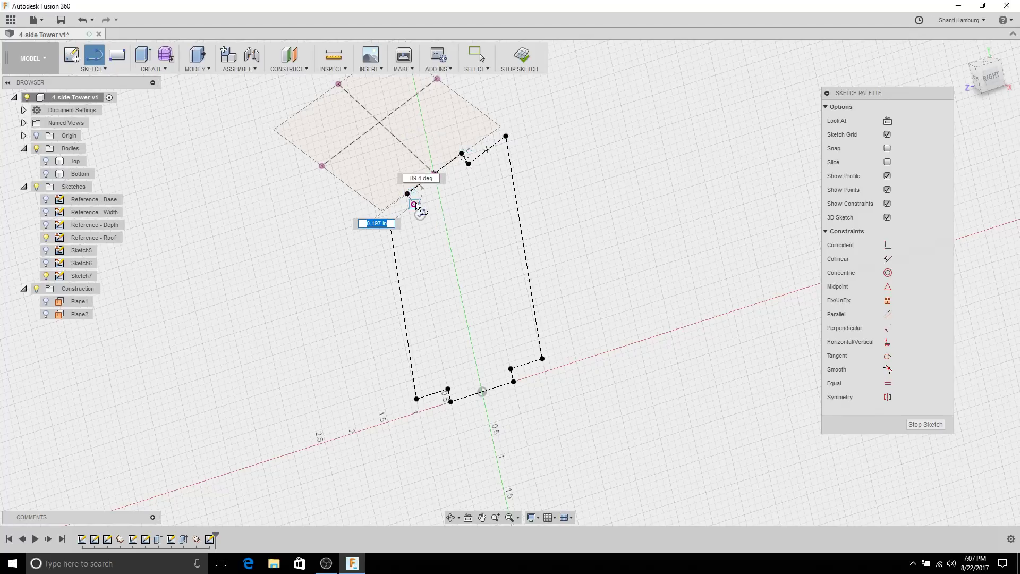
left_click(390, 222)
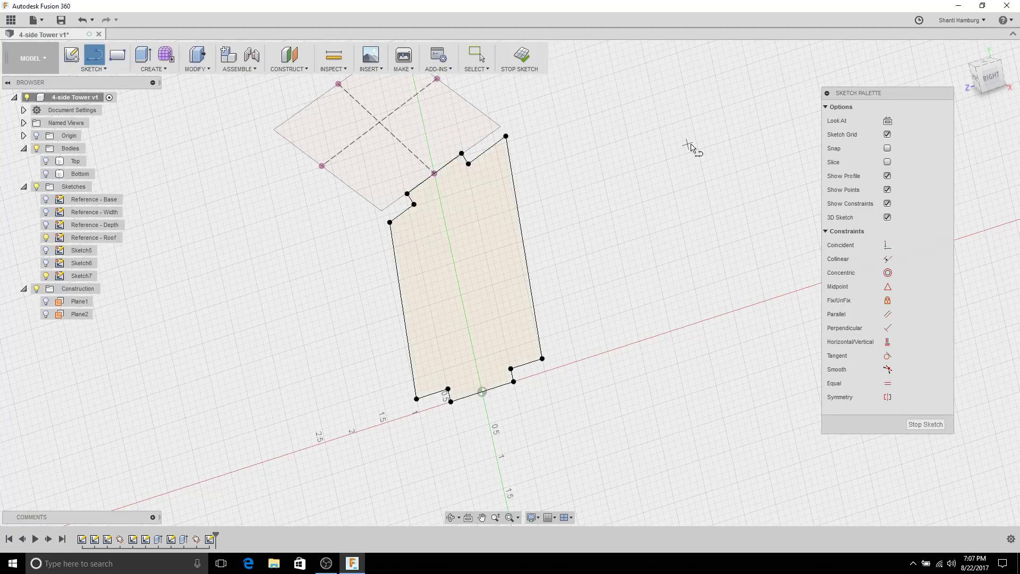
left_click(46, 161)
left_click(46, 174)
middle_click_drag(219, 243, 233, 281, "shift")
key("Escape")
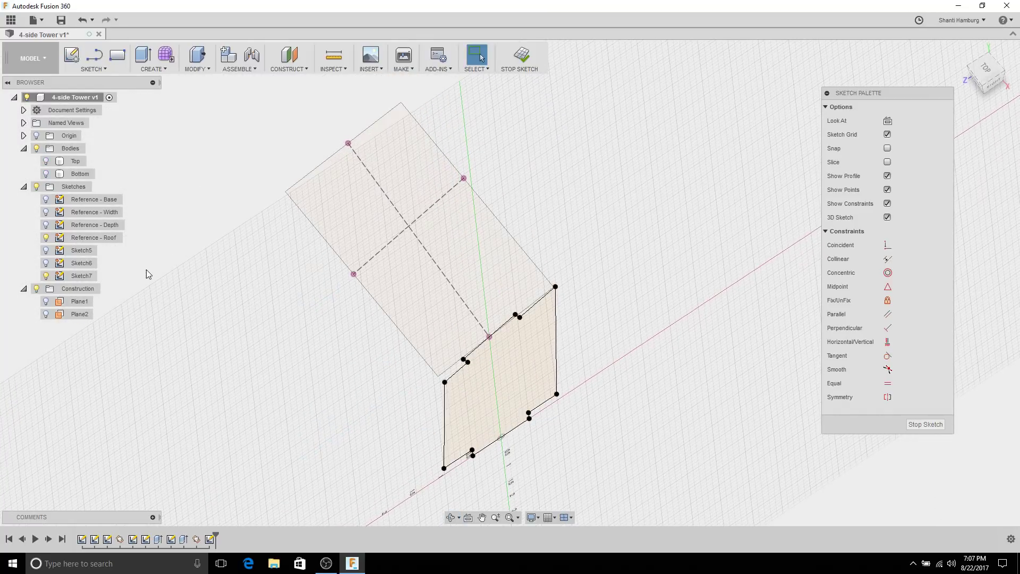
Step: Show both plates, finish Sketch7, and select the closed wall profile
left_click(46, 161)
left_click(46, 174)
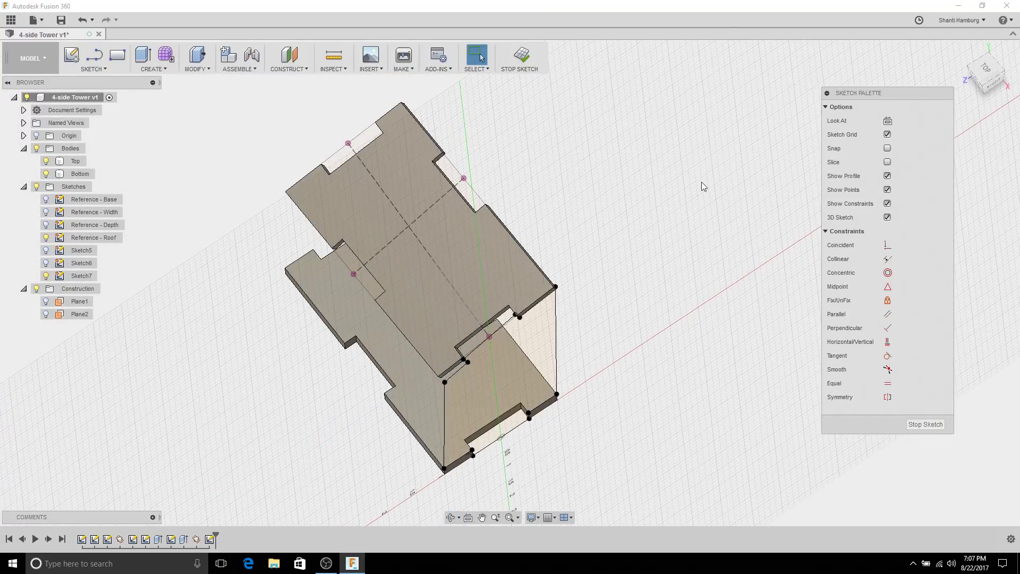
middle_click_drag(632, 138, 953, 394, "shift")
left_click(939, 423)
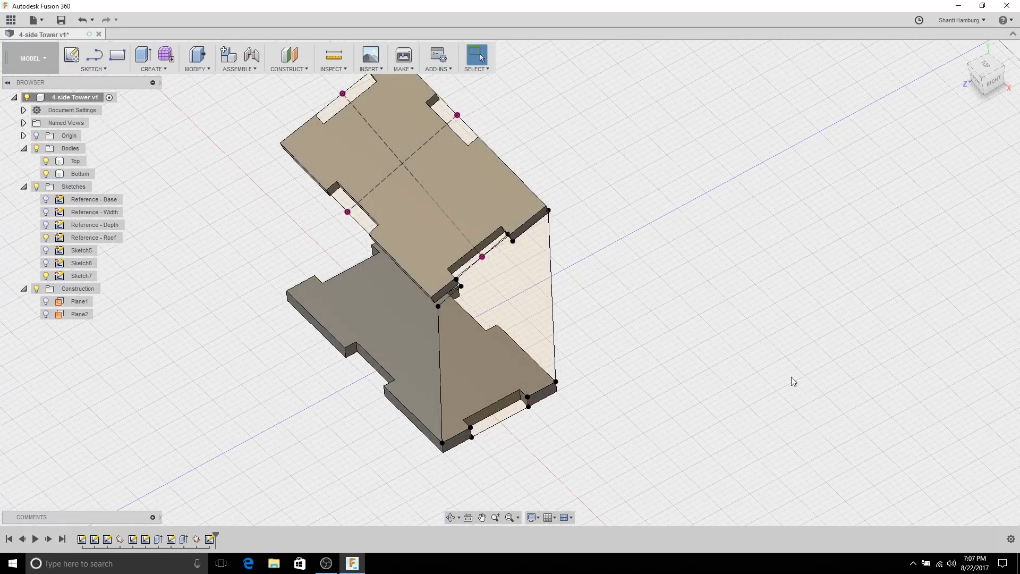
left_click(526, 320)
mouse_move(656, 330)
middle_mouse_down("shift")
mouse_move(726, 296)
mouse_move(759, 304)
middle_mouse_up("shift")
Step: Extrude the wall profile by the 'thickness' parameter, keeping Cut as the operation
left_click(143, 55)
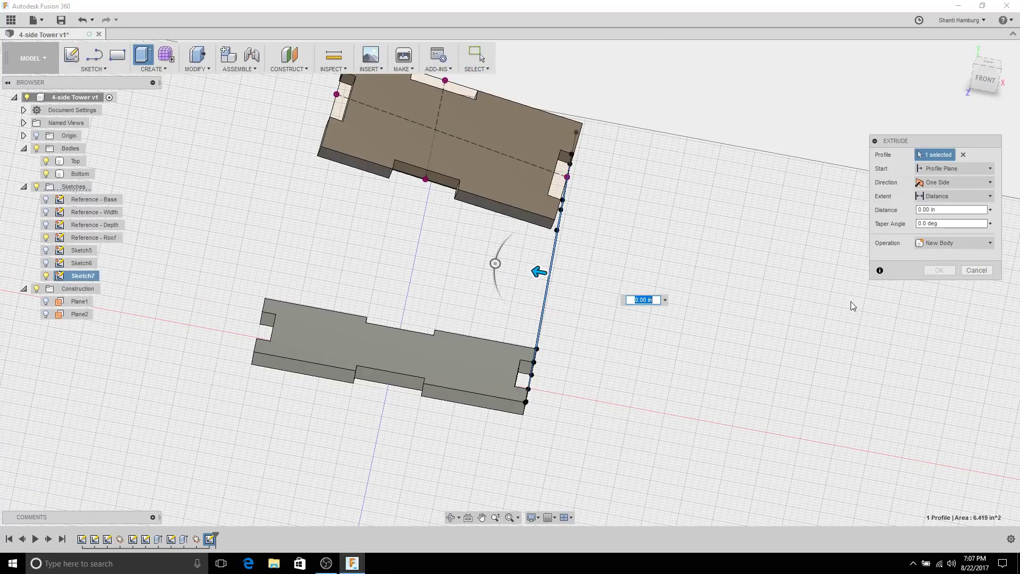
middle_click_drag(850, 301, 577, 253, "shift")
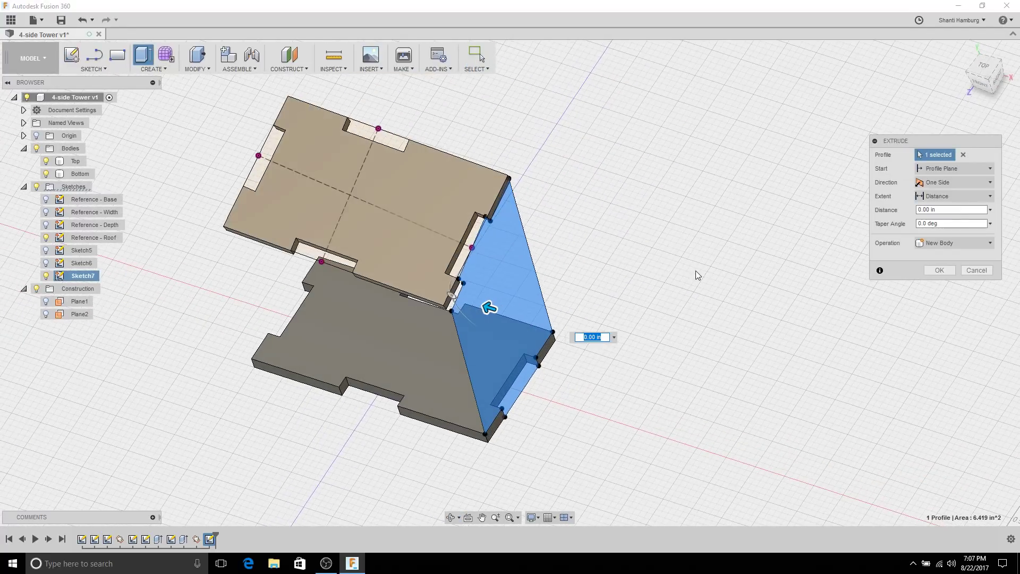
key("BackSpace")
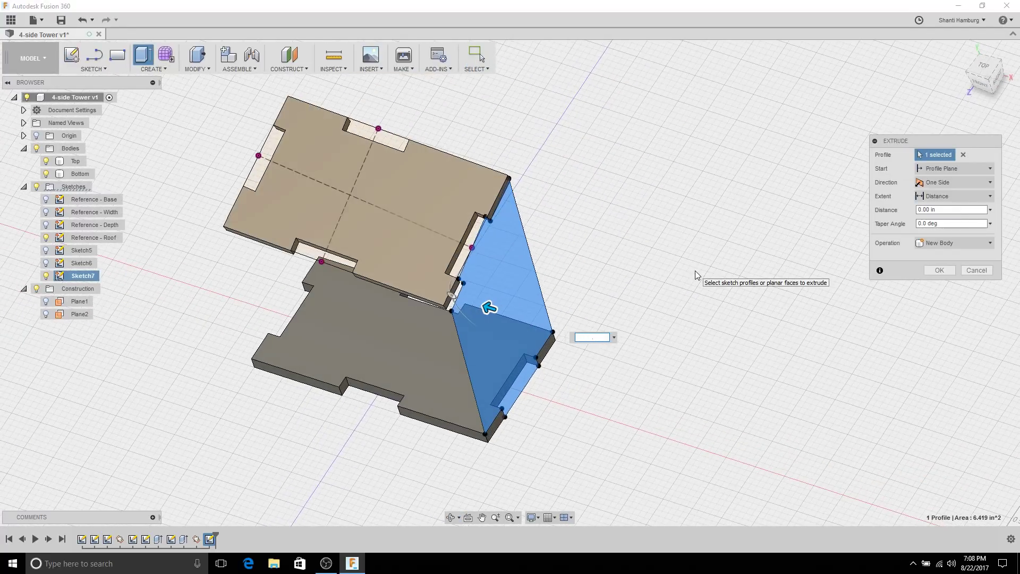
type("th")
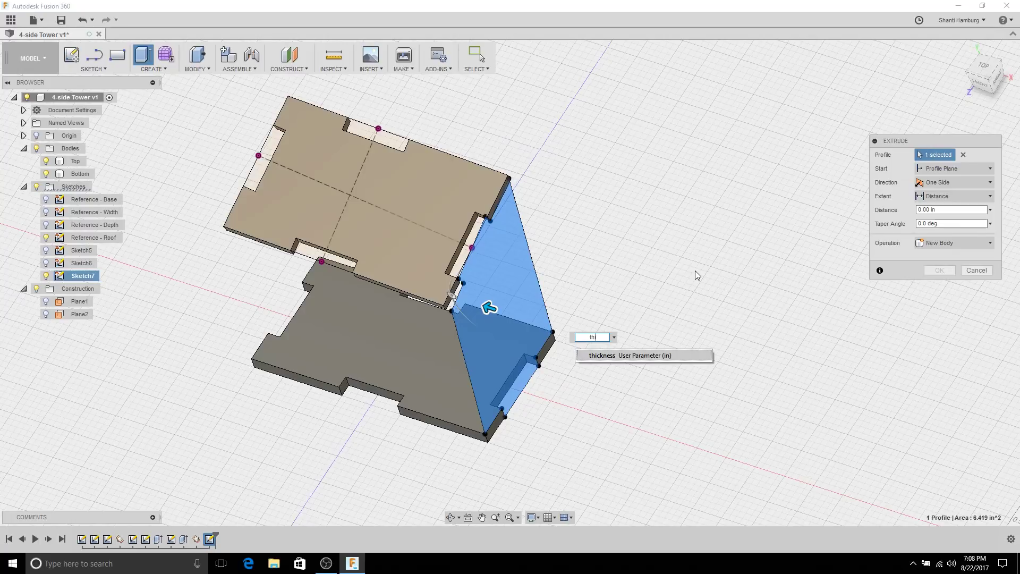
left_click(652, 355)
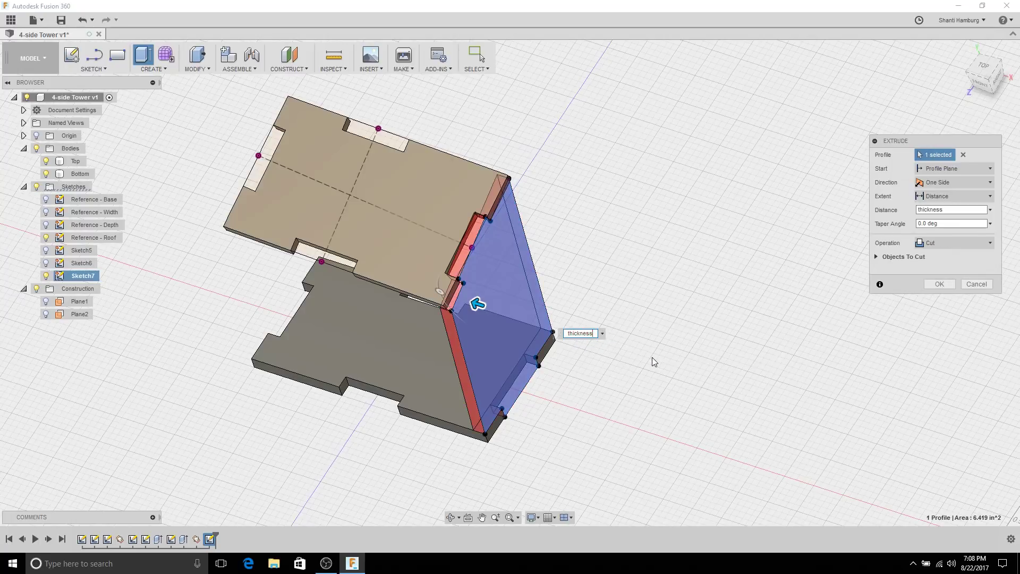
middle_click_drag(652, 357, 770, 239, "shift")
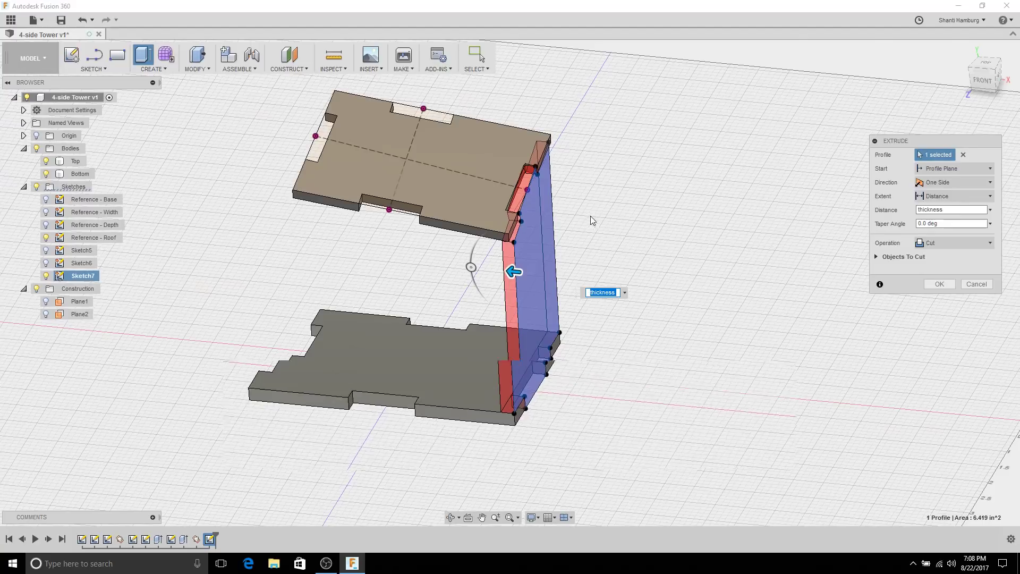
scroll(591, 218, "up", 3)
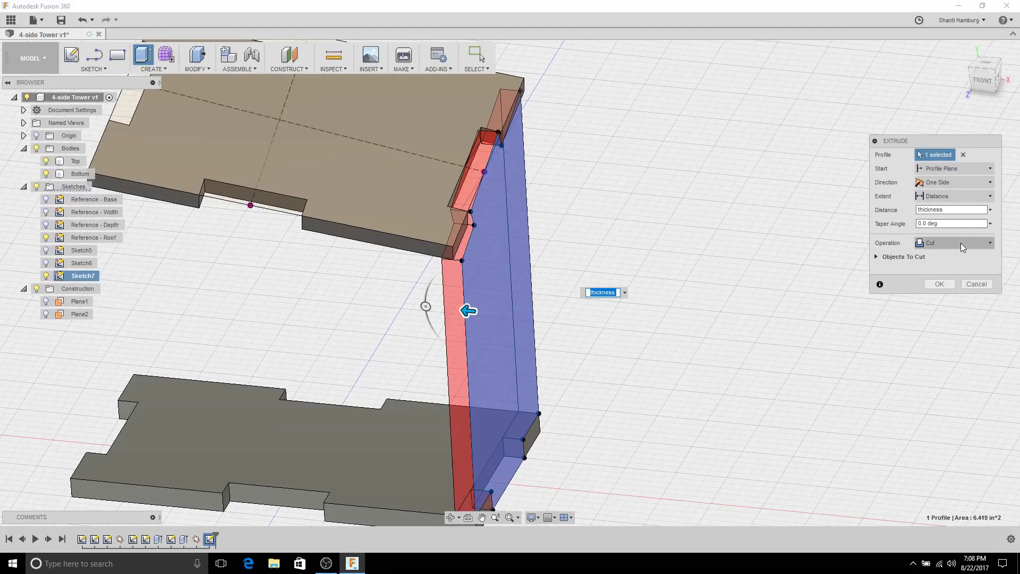
scroll(483, 390, "down", 3)
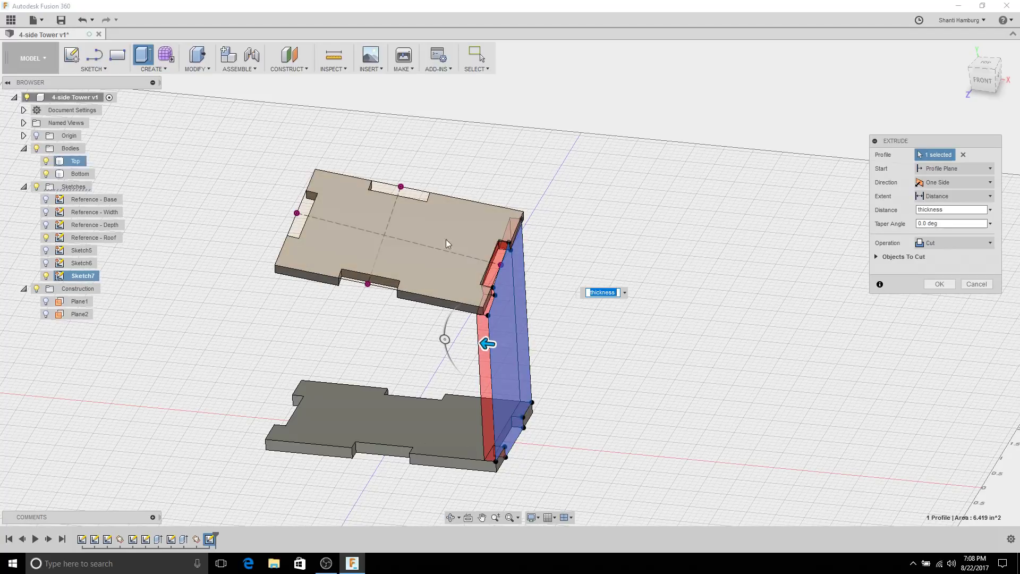
scroll(536, 377, "up", 6)
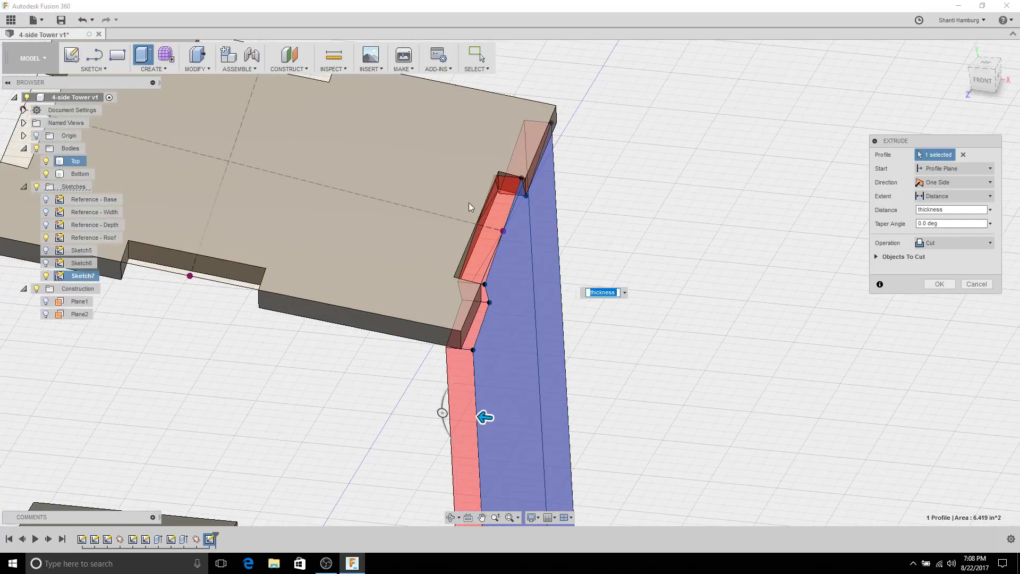
middle_click_drag(531, 187, 556, 220, "shift")
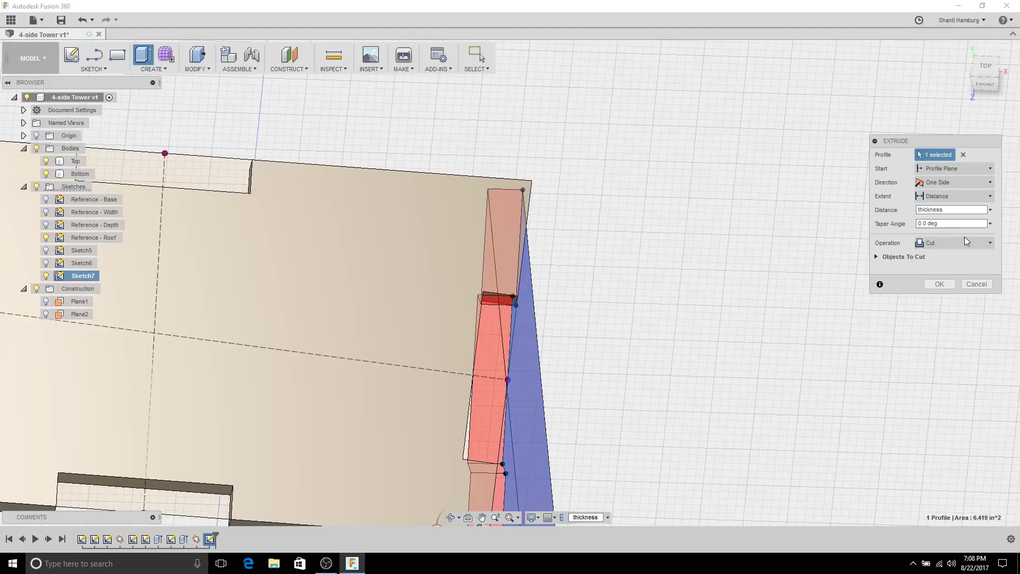
left_click(963, 239)
left_click(952, 294)
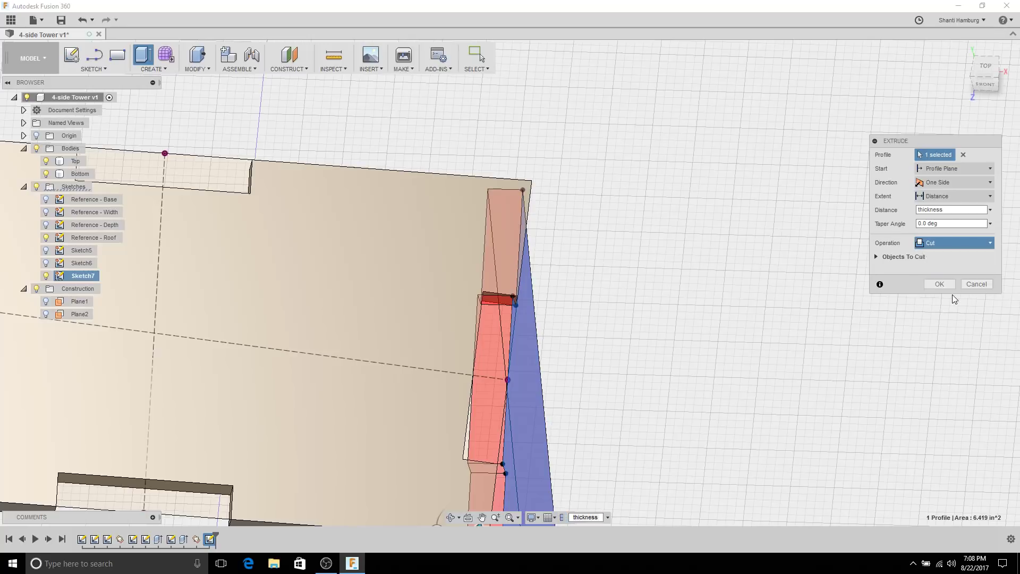
Step: Commit the extrusion, producing the Body3 side wall
left_click(939, 283)
middle_click_drag(872, 290, 529, 179, "shift")
scroll(560, 219, "up", 3)
scroll(572, 211, "down", 6)
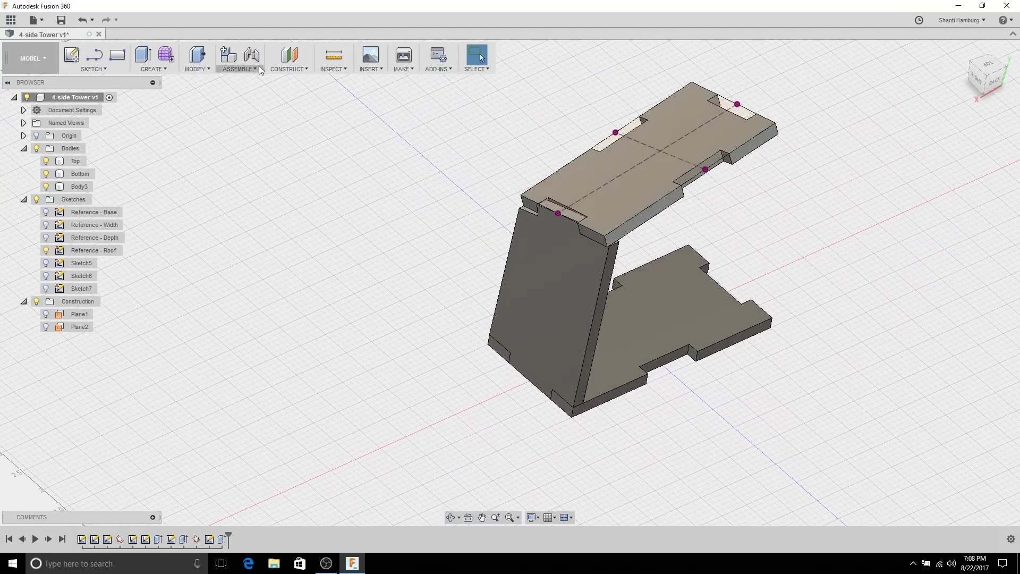
Step: Start an interference check, cancel it, and identify Body3, Top and Bottom in the Browser
left_click(337, 69)
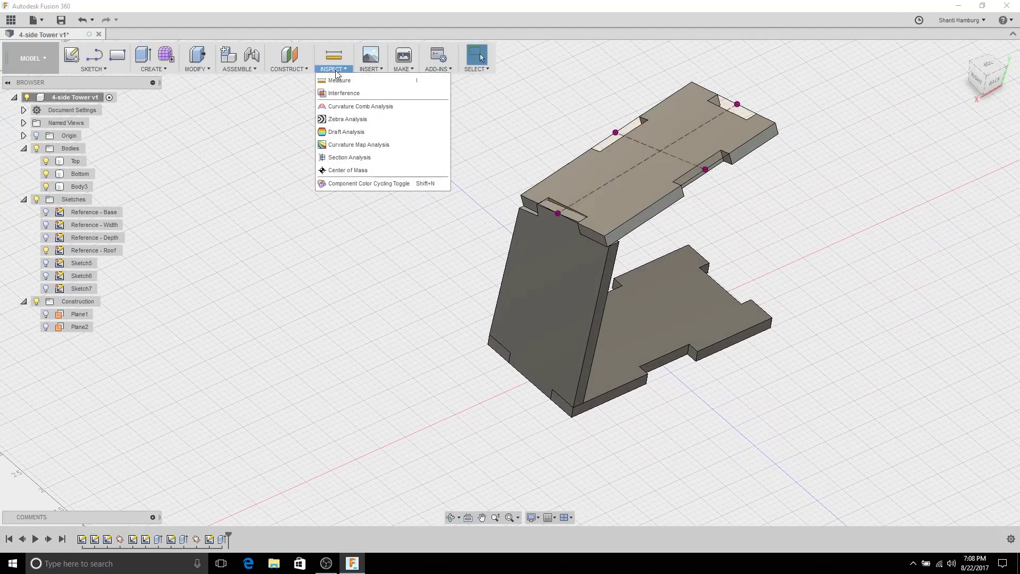
left_click(341, 94)
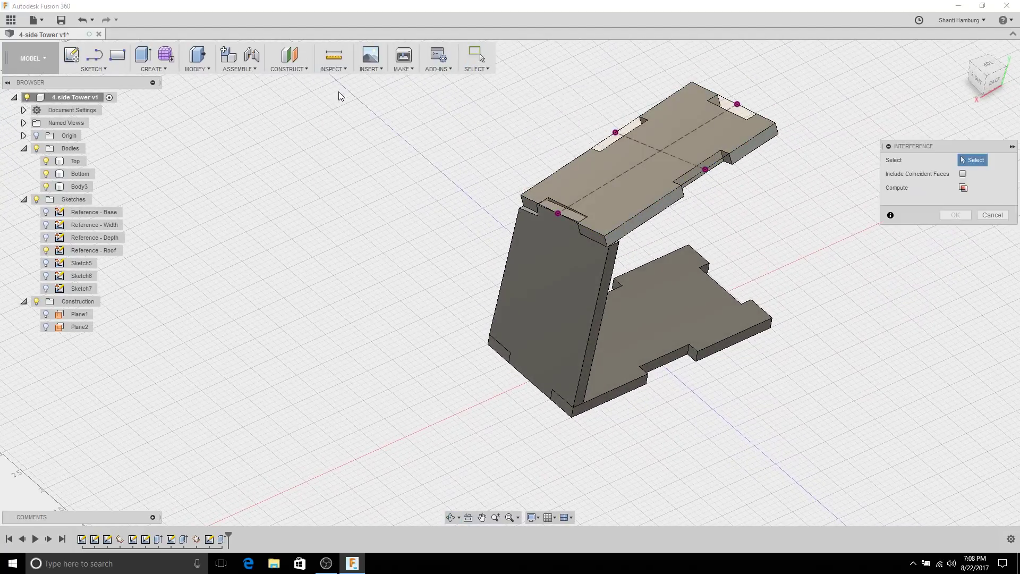
left_click(627, 183)
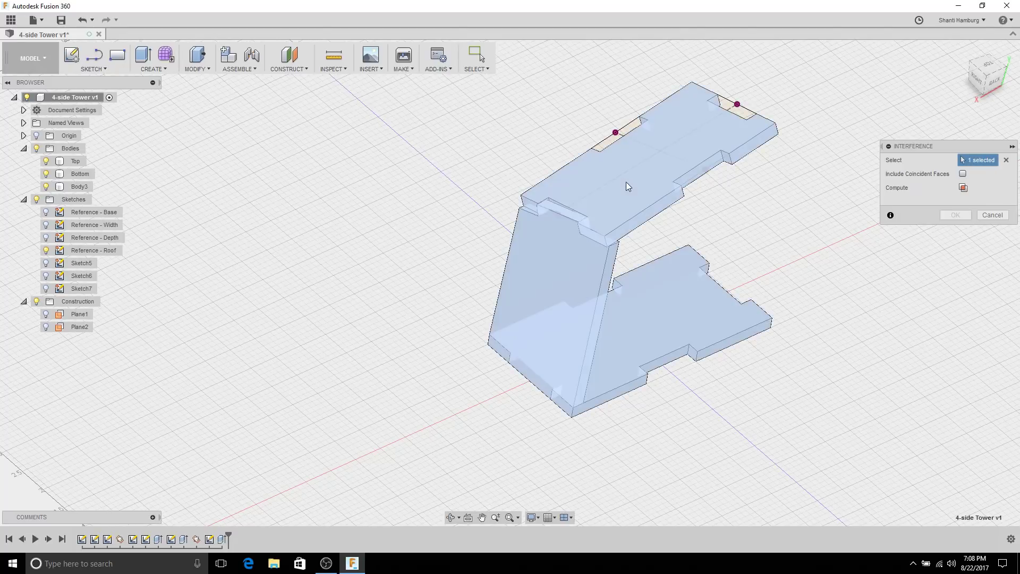
left_click(995, 217)
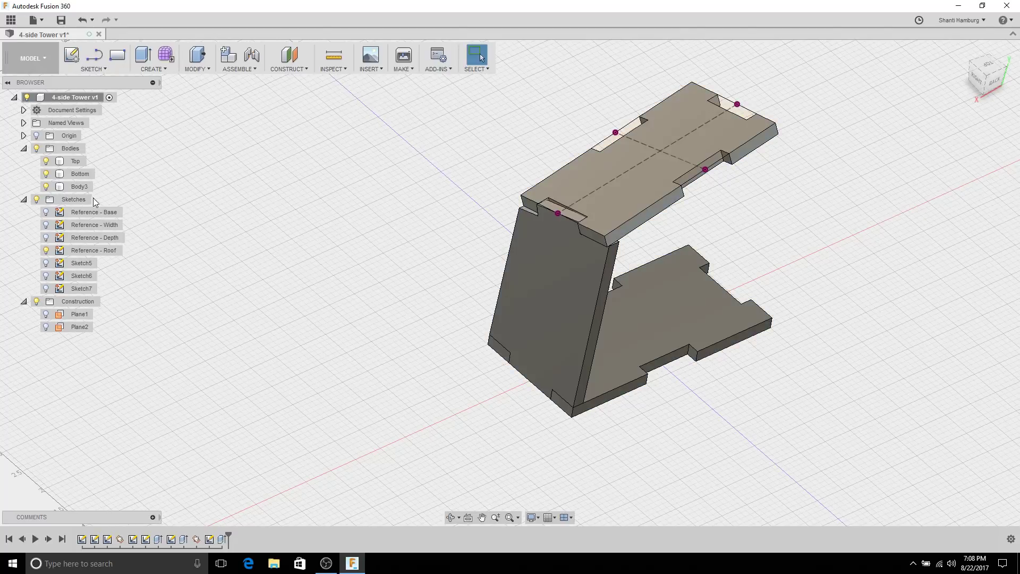
left_click(80, 187)
key("Escape")
left_click(75, 173)
key("Escape")
Step: Compute interference between Top, Body3 and Bottom, finding one 4.384E-04 in^3 overlap
left_click(329, 73)
left_click(337, 95)
left_click(669, 189)
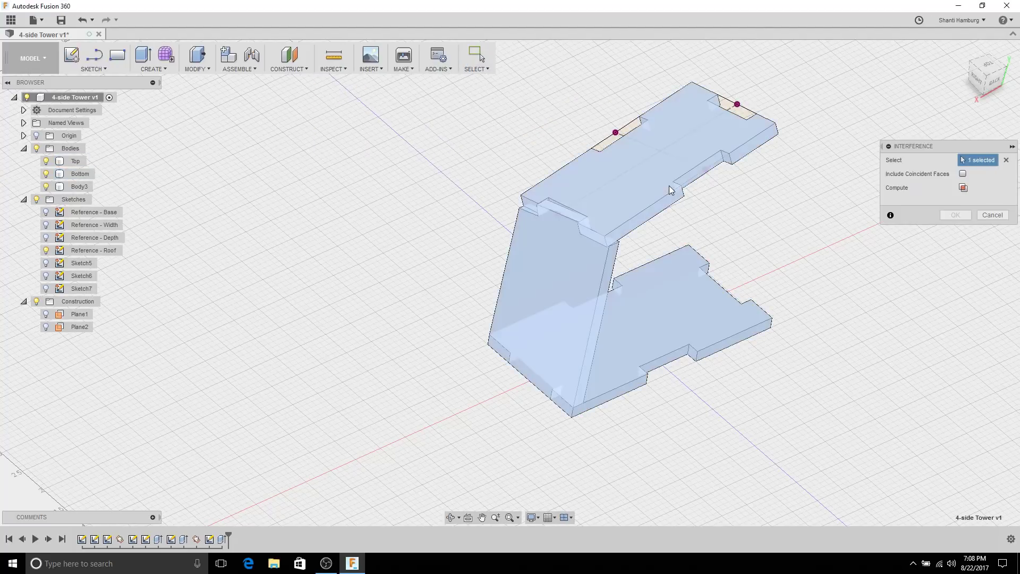
left_click(588, 283)
left_click(642, 346)
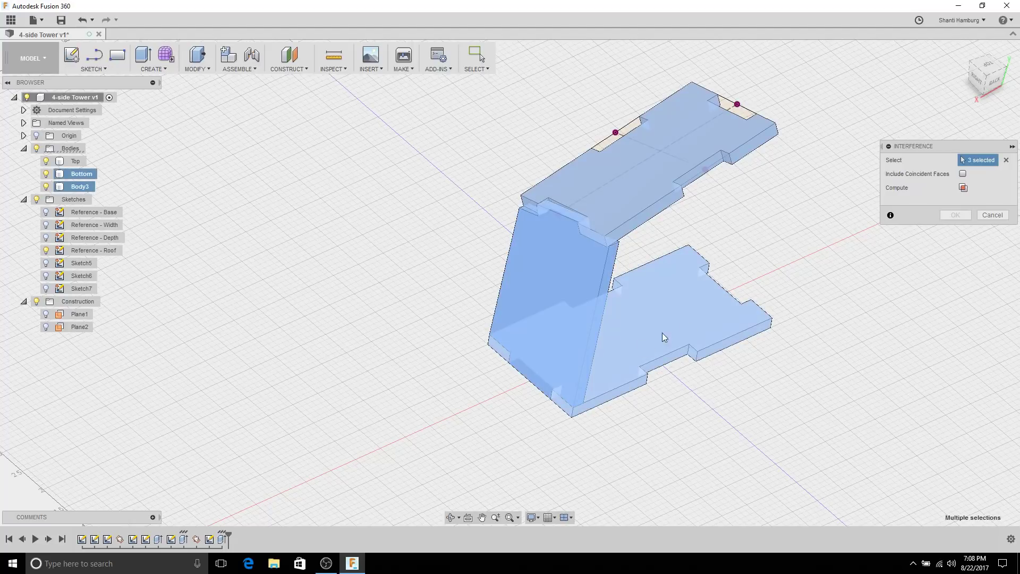
left_click(964, 188)
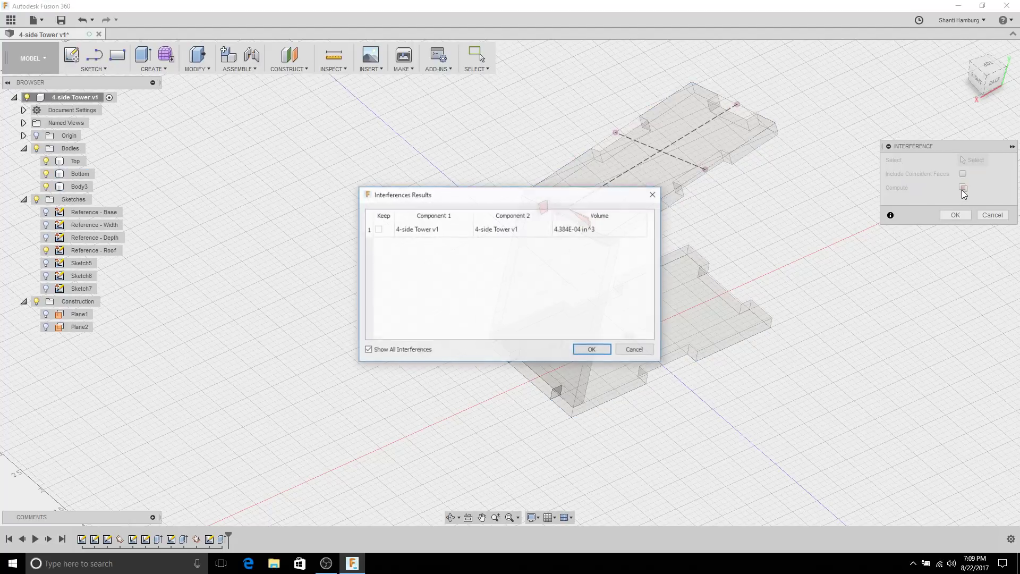
Step: Orbit and zoom around the two red wedge-shaped overlaps at the Top plate–wall joint, then close the results
left_click_drag(515, 200, 284, 100)
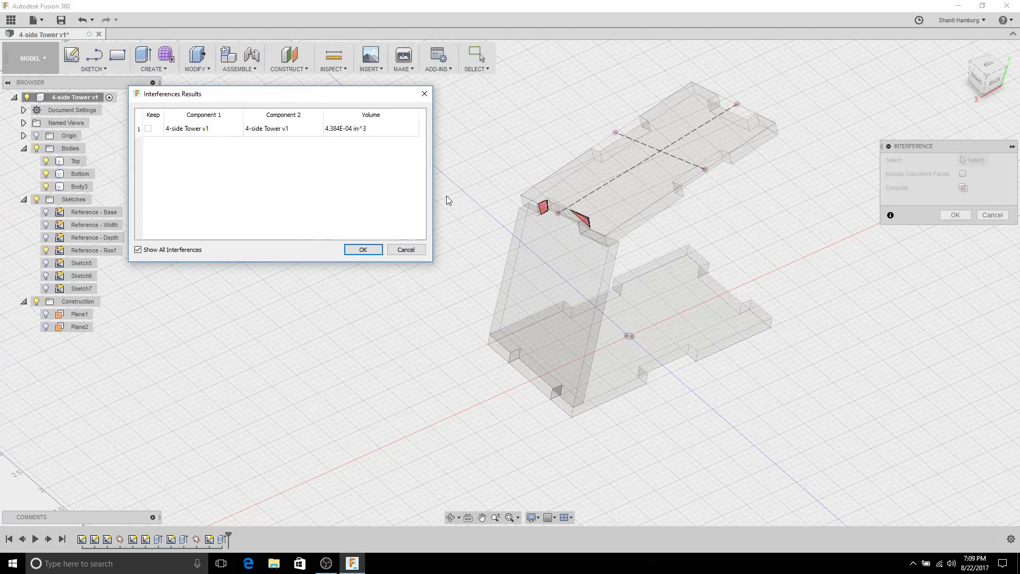
scroll(464, 186, "up", 5)
scroll(605, 181, "up", 2)
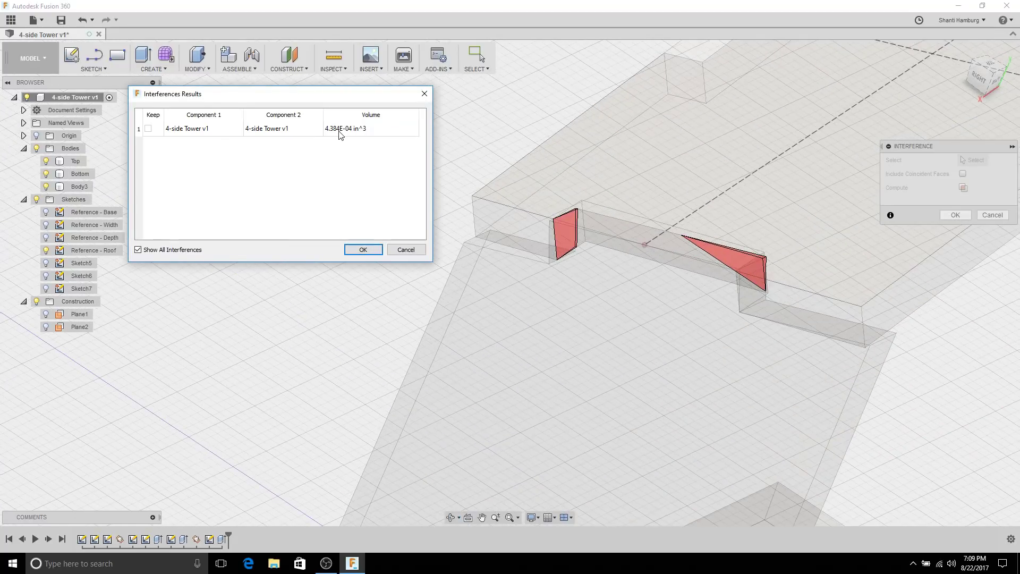
middle_click_drag(852, 292, 737, 336, "shift")
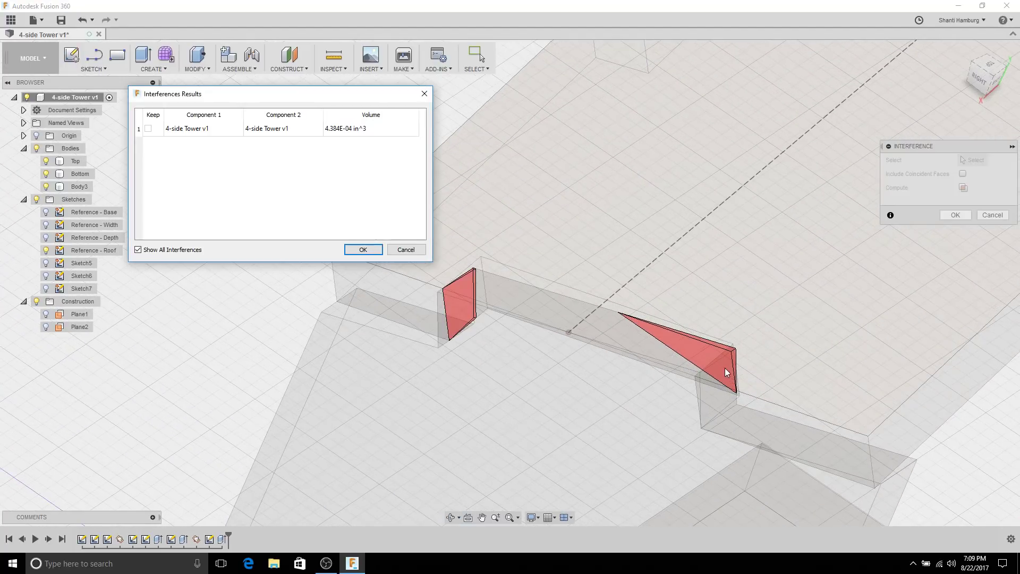
middle_click_drag(718, 399, 775, 393, "shift")
middle_click_drag(705, 317, 663, 361, "shift")
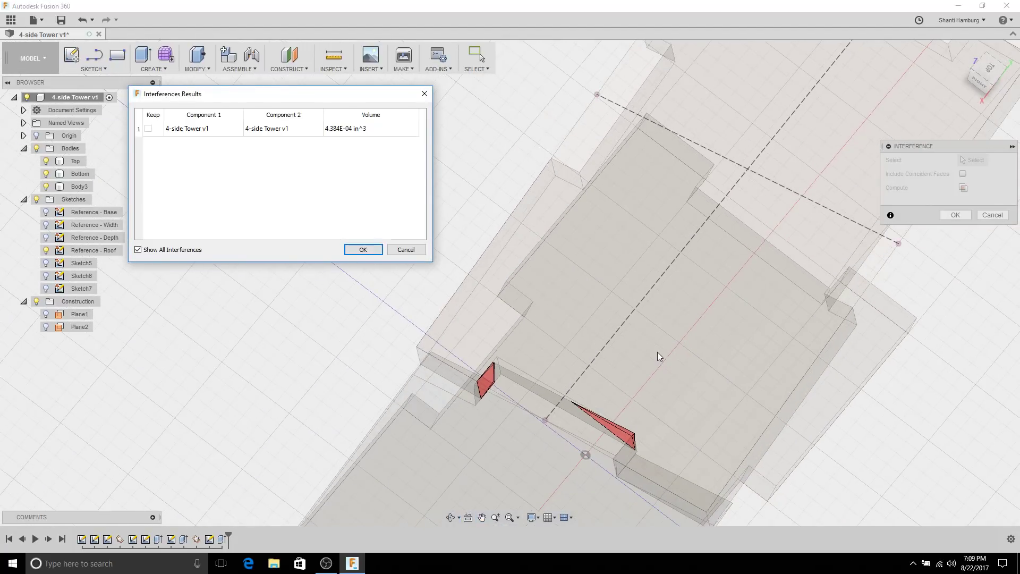
scroll(444, 310, "down", 3)
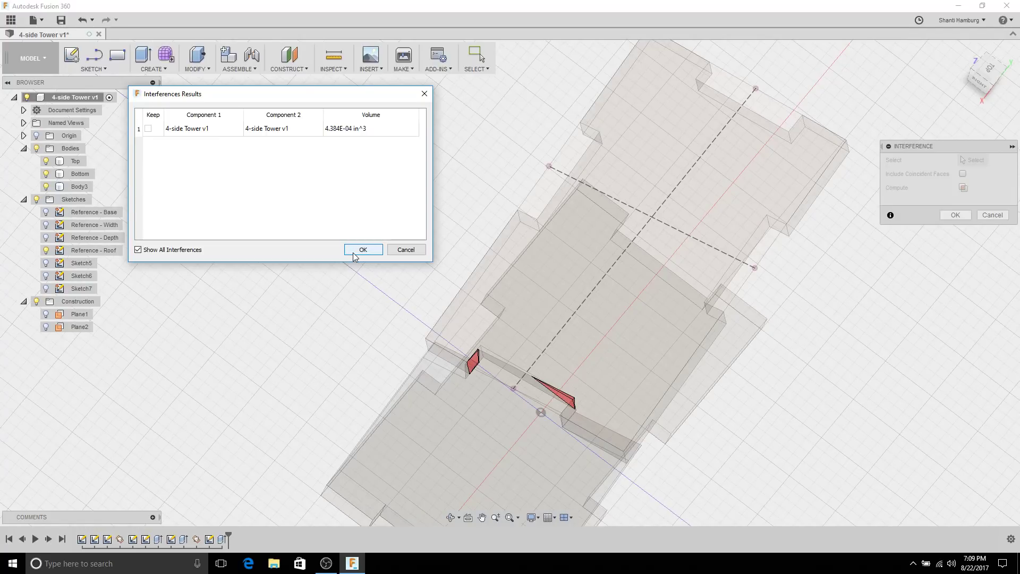
left_click(354, 252)
Step: Hide Reference - Roof and create Sketch8 on the Top plate's upper face
scroll(773, 504, "down", 3)
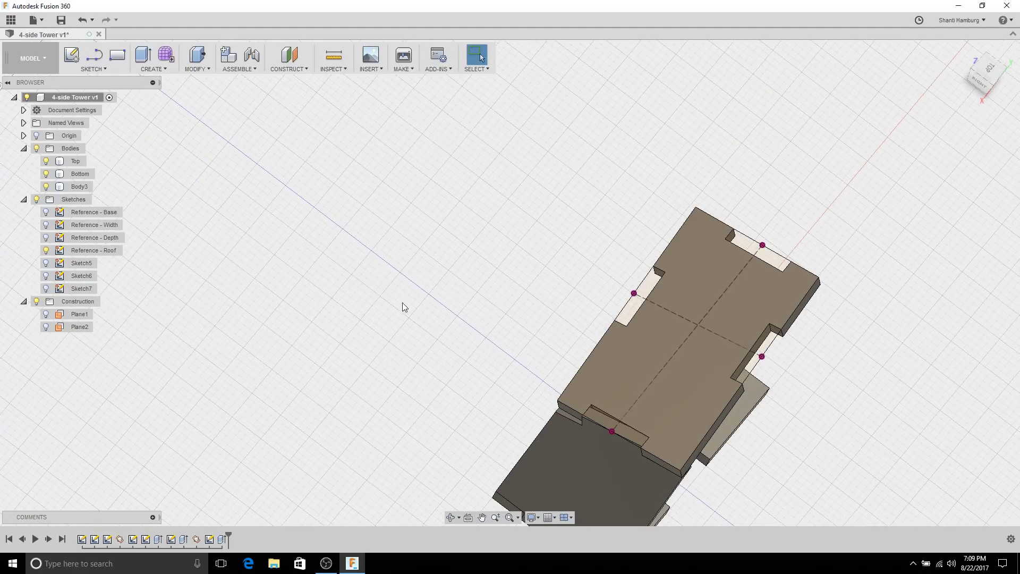
left_click(46, 251)
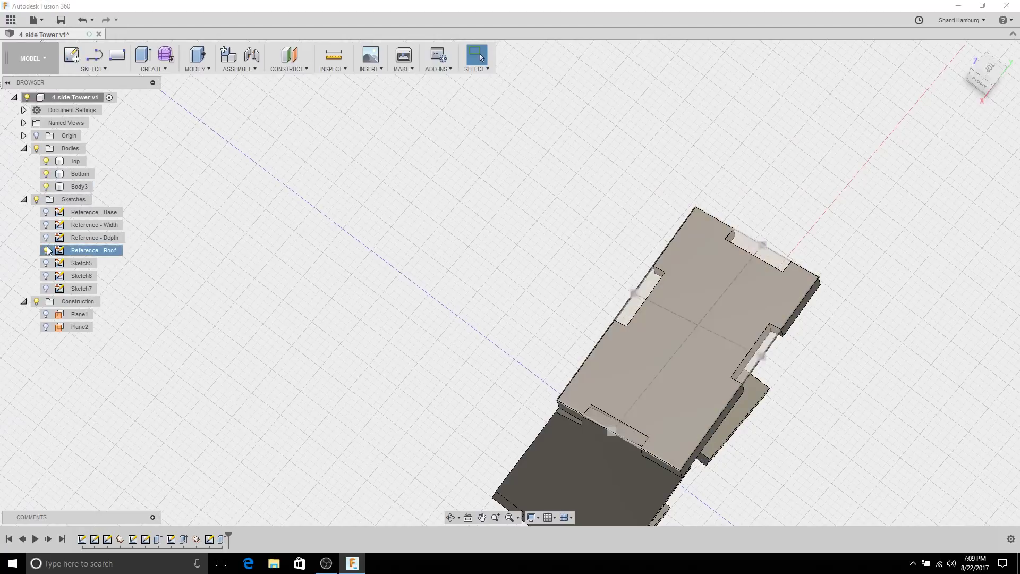
middle_click_drag(438, 393, 424, 205)
left_click(548, 160)
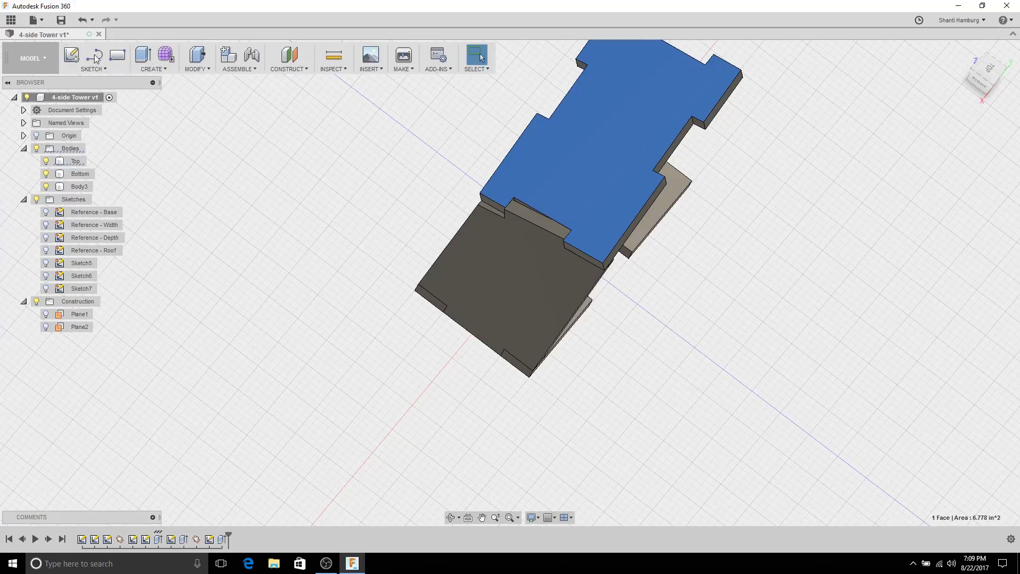
left_click(71, 55)
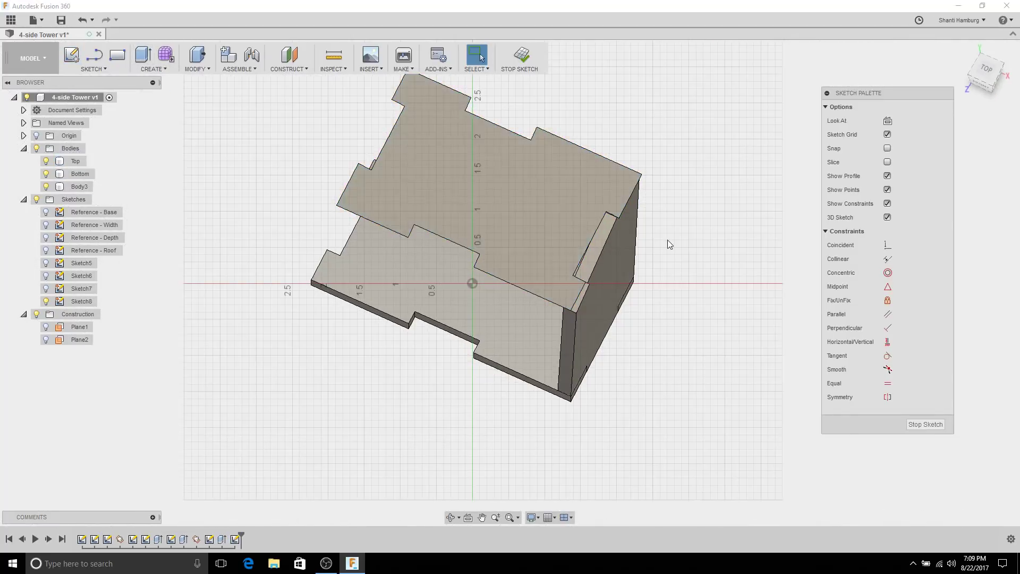
scroll(600, 201, "up", 5)
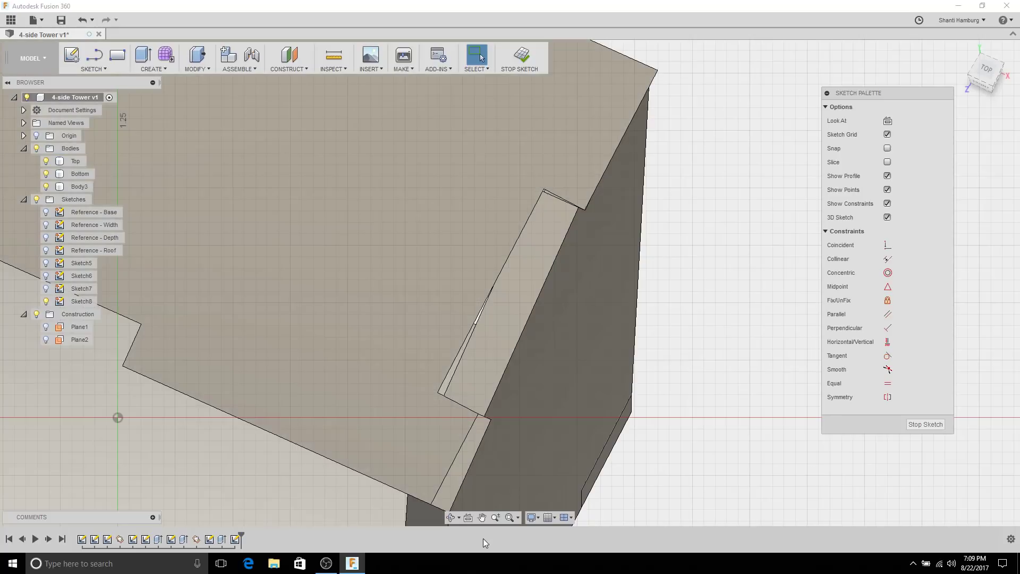
Step: Switch the display style to show hidden edges as lines
left_click(532, 520)
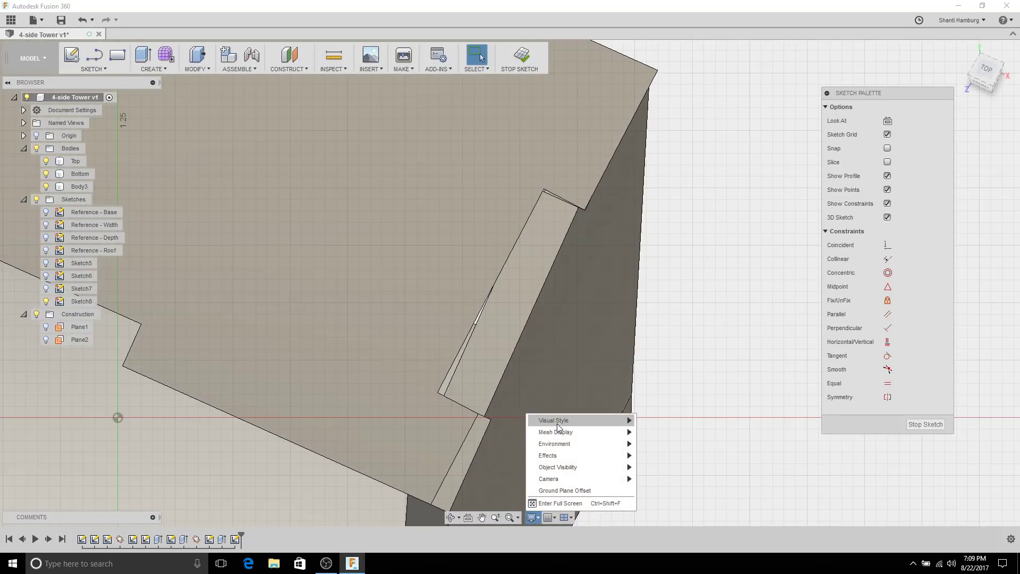
mouse_move(556, 422)
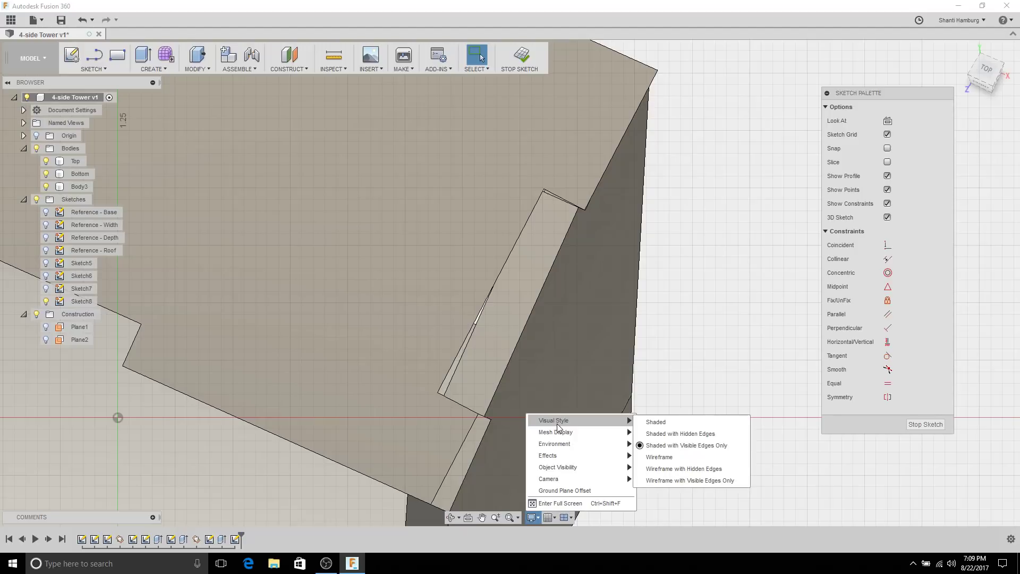
left_click(677, 437)
scroll(458, 387, "up", 3)
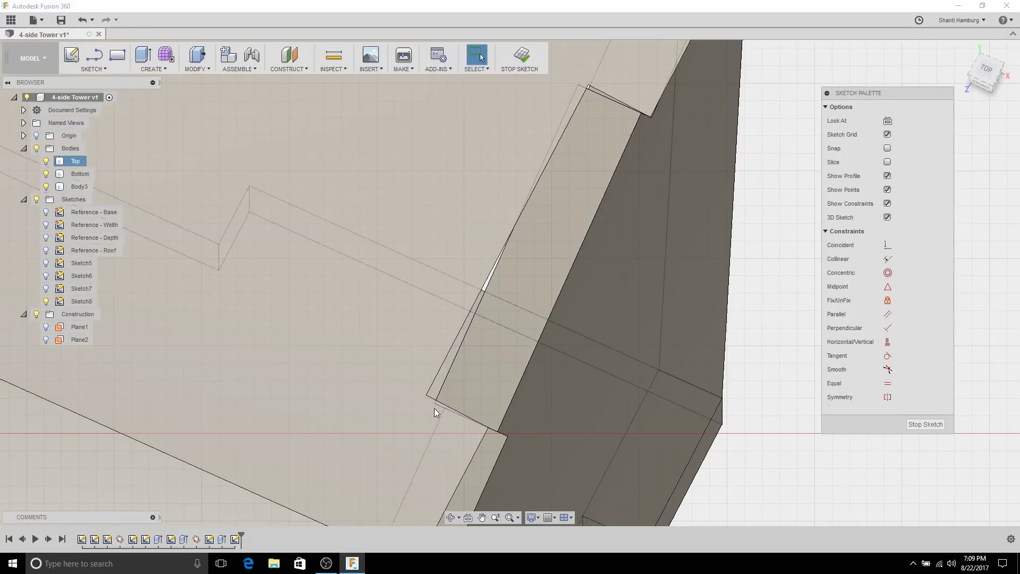
scroll(467, 422, "down", 3)
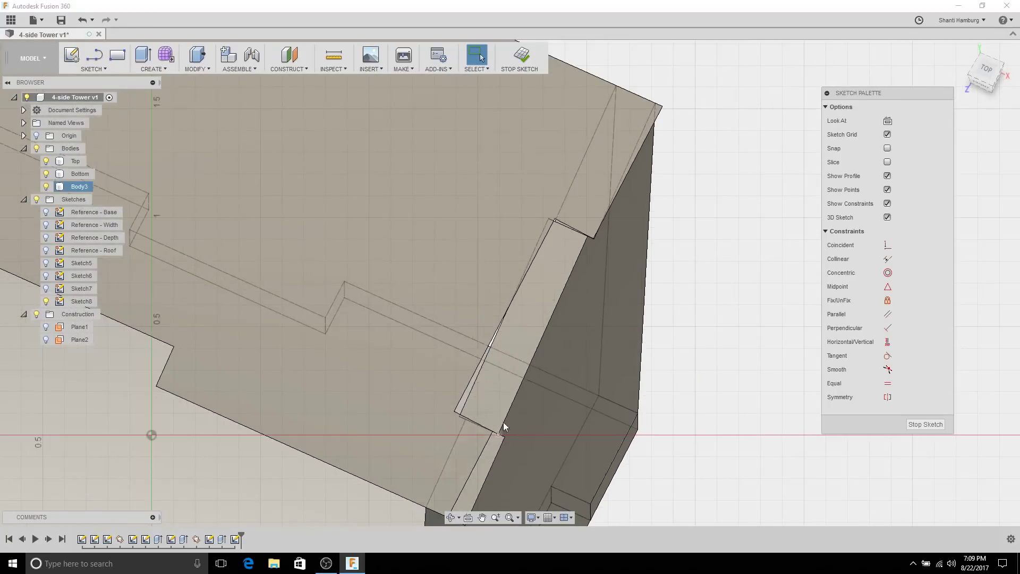
Step: Zoom and pan along the Top plate corner where it meets the Body3 wall
scroll(670, 418, "down", 5)
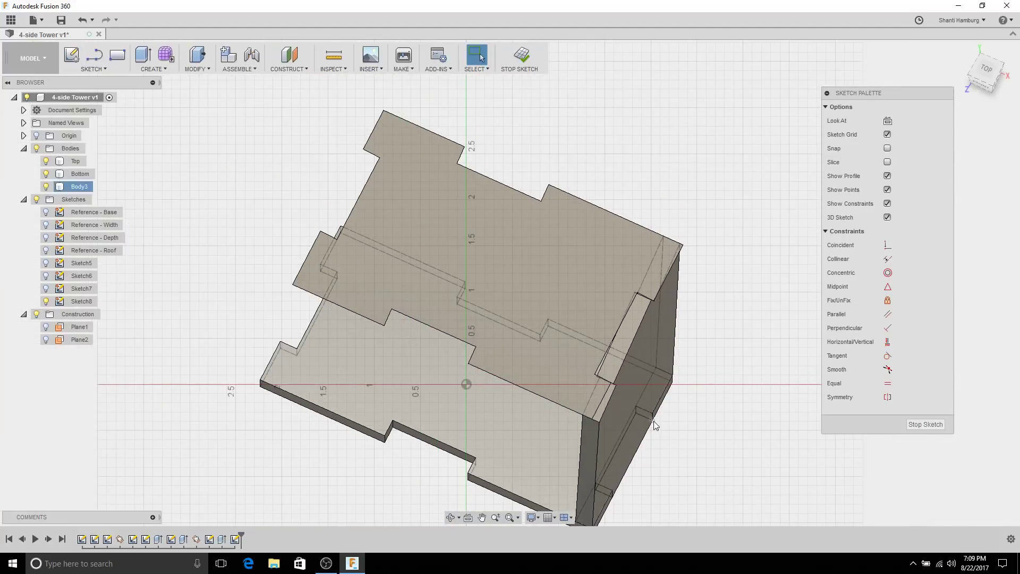
scroll(683, 414, "down", 2)
middle_click_drag(683, 414, 680, 255)
scroll(680, 251, "down", 1)
scroll(656, 337, "up", 8)
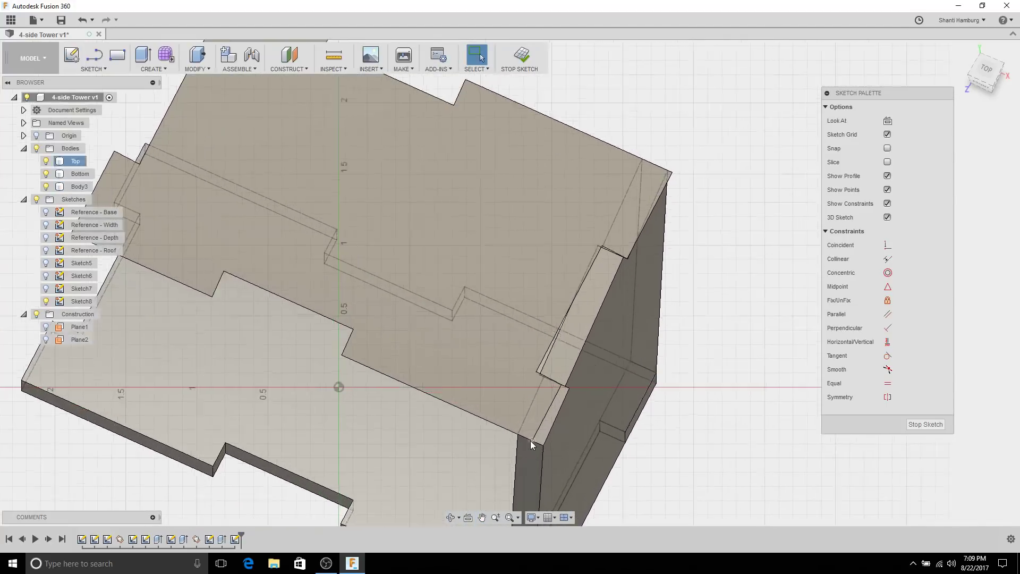
scroll(569, 343, "up", 3)
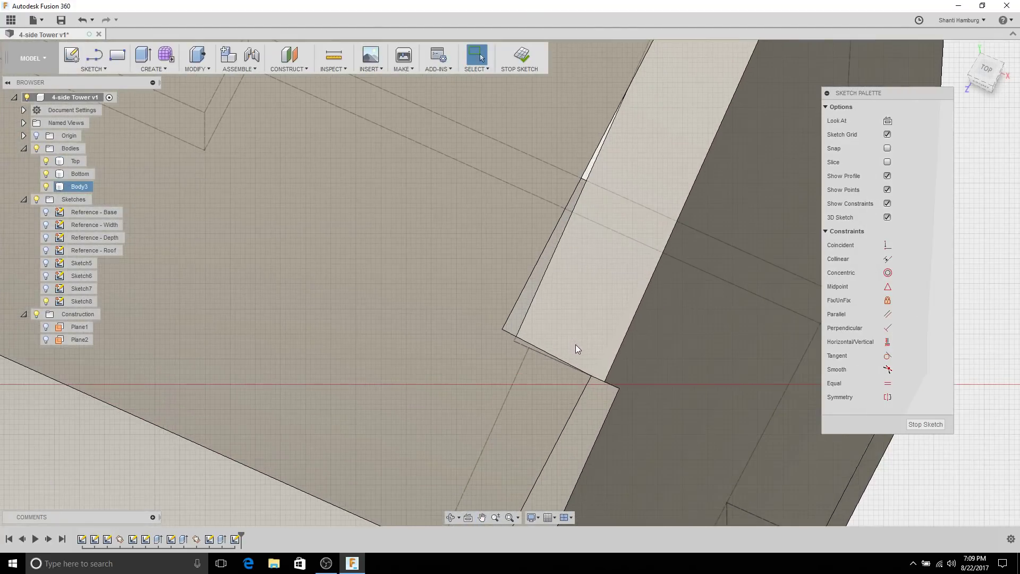
scroll(575, 344, "down", 2)
middle_click_drag(610, 261, 583, 331)
scroll(633, 266, "down", 2)
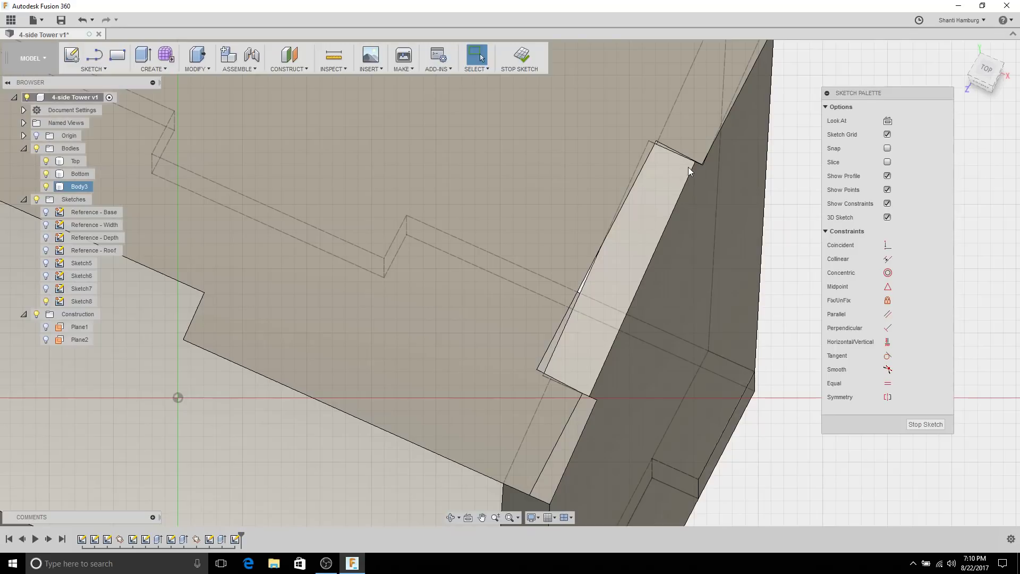
Step: Start Project and briefly hide the Top body to inspect the slanted wall
key("p")
middle_click_drag(648, 141, 676, 195, "shift")
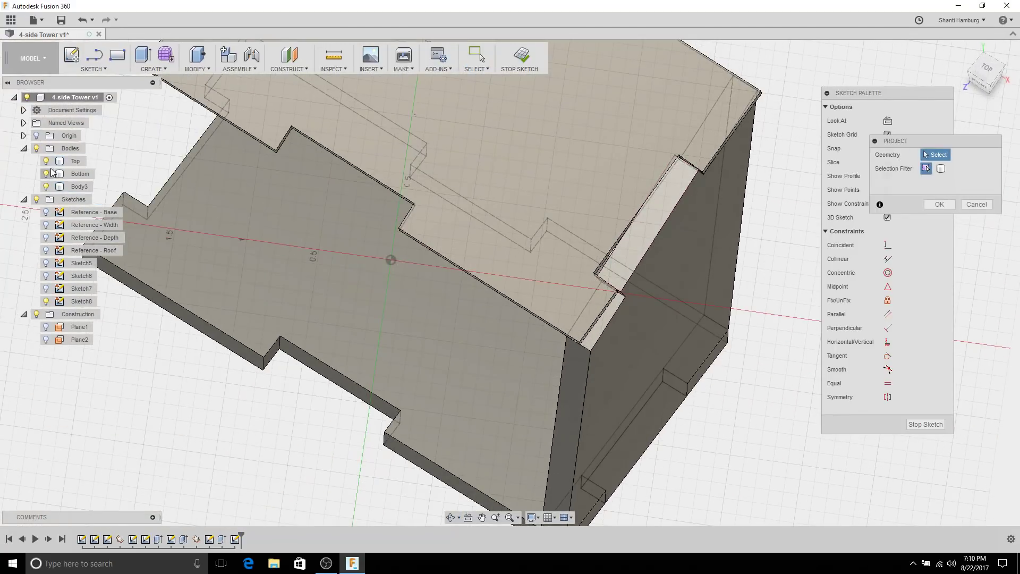
left_click(46, 161)
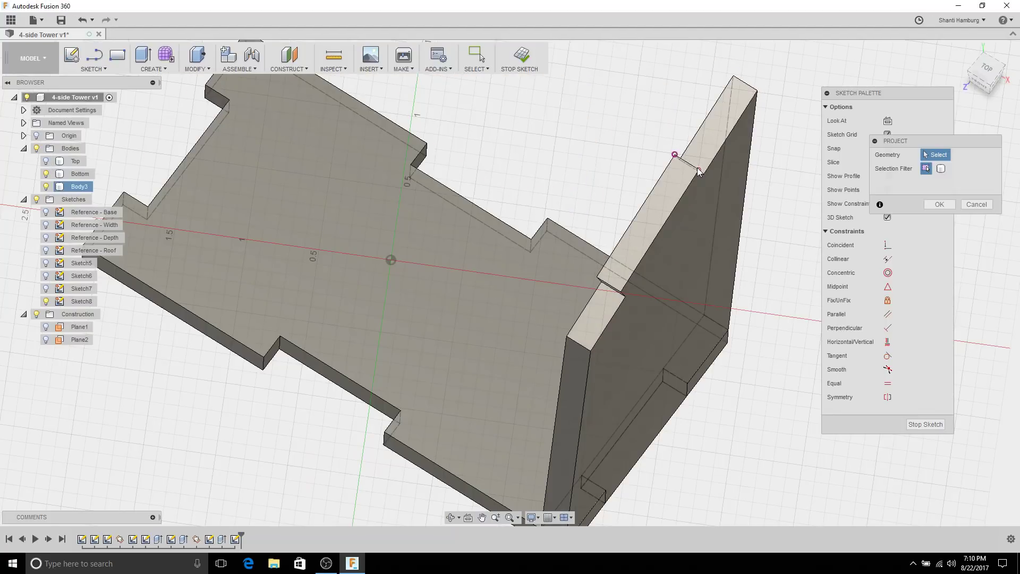
middle_click_drag(676, 155, 664, 157, "shift")
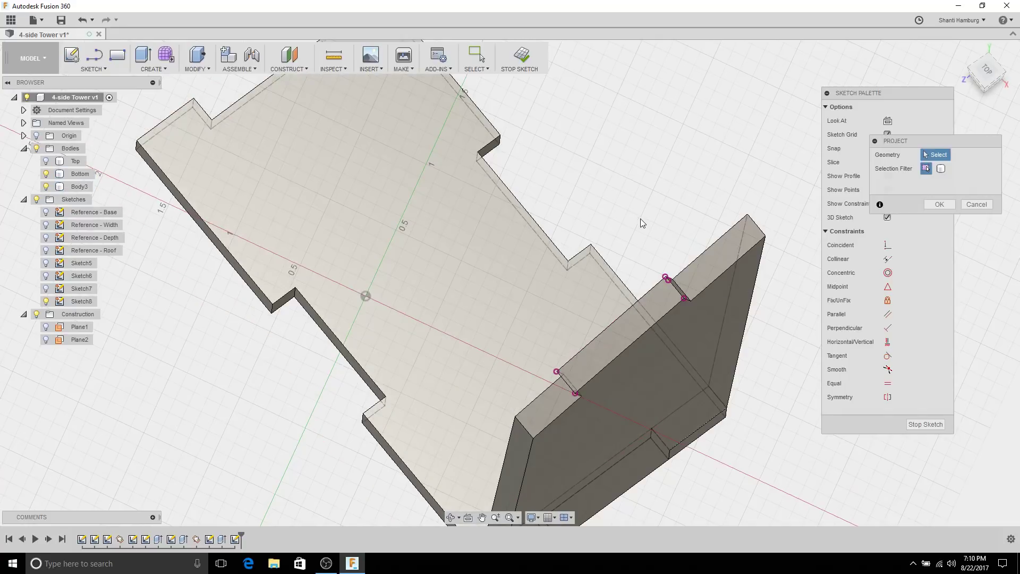
middle_click_drag(642, 223, 571, 207, "shift")
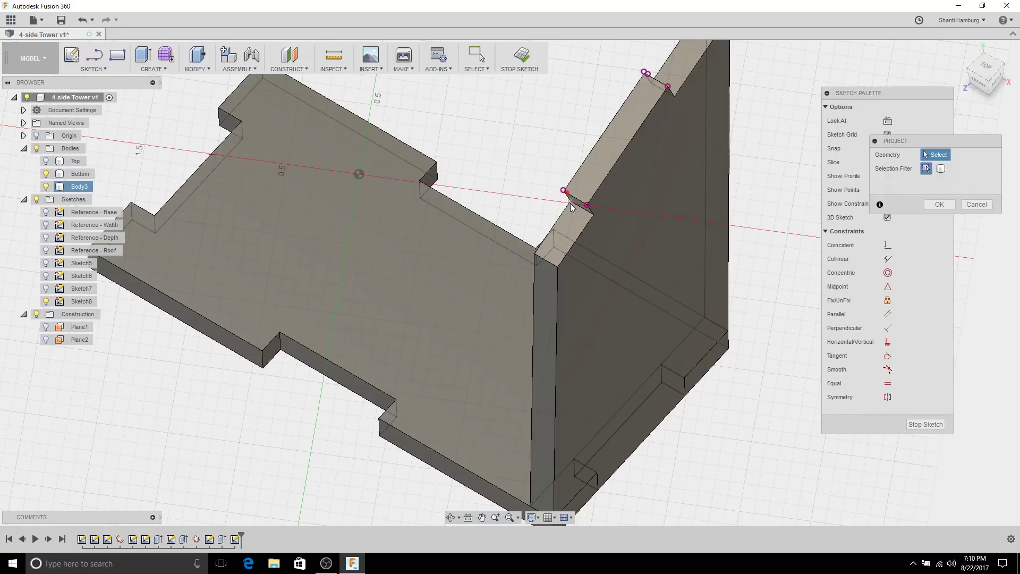
middle_click_drag(474, 196, 493, 208, "shift")
left_click(47, 161)
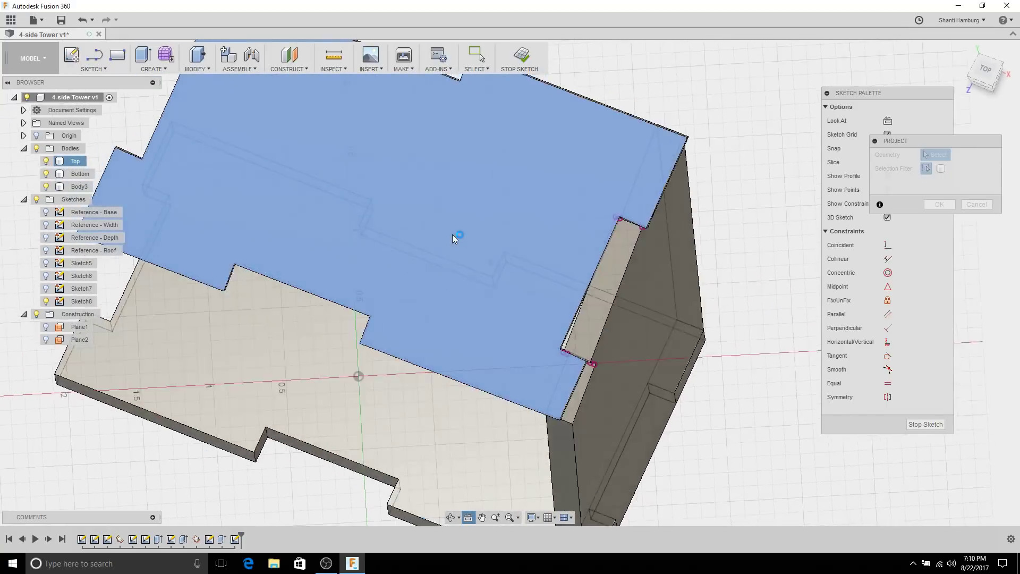
Step: Hide the Bottom body and project the slanted wall Body3 into Sketch8
scroll(618, 353, "up", 5)
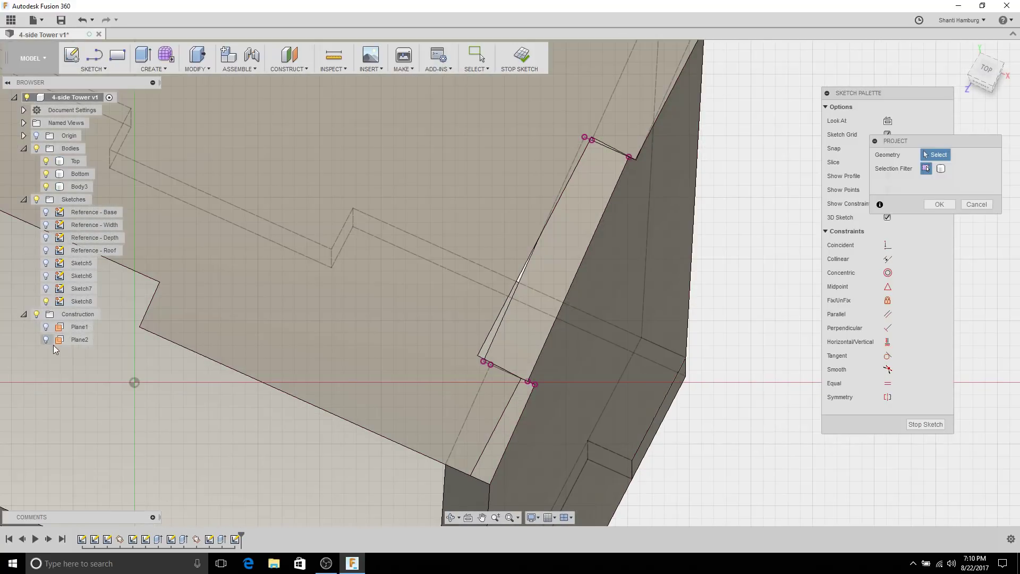
left_click(46, 174)
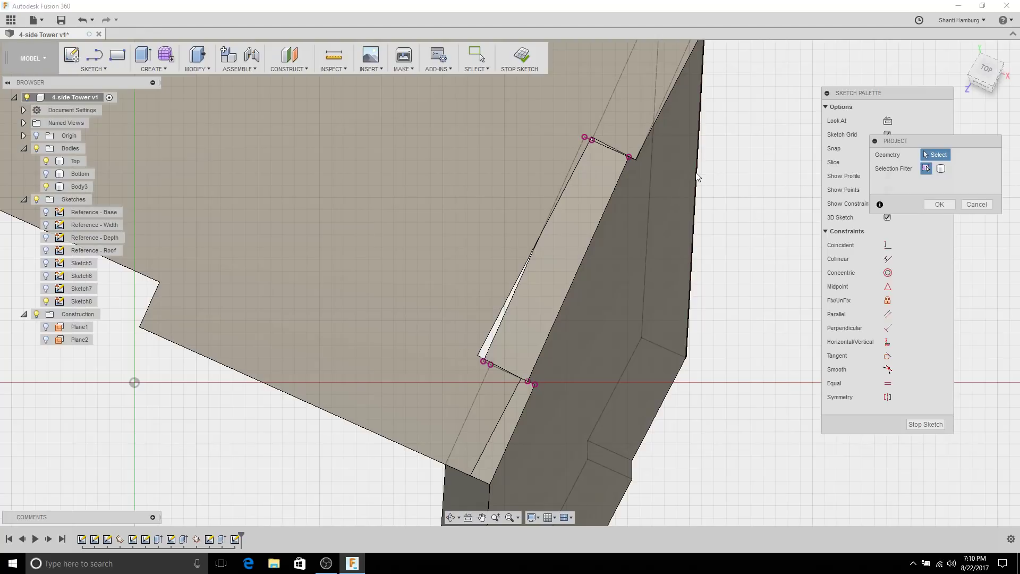
scroll(698, 175, "down", 1)
scroll(703, 170, "down", 1)
scroll(712, 160, "up", 2)
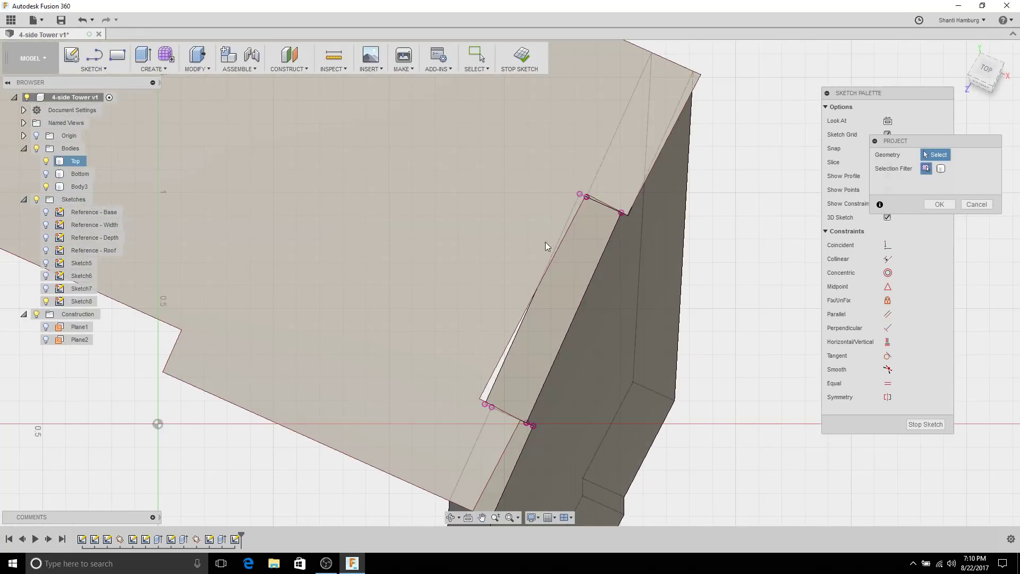
left_click(588, 486)
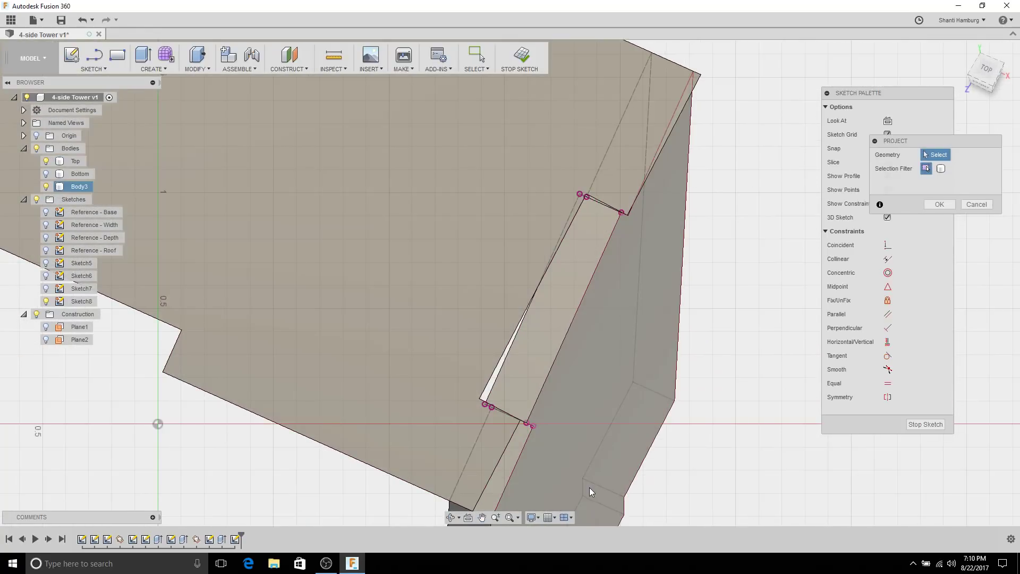
scroll(349, 311, "up", 4)
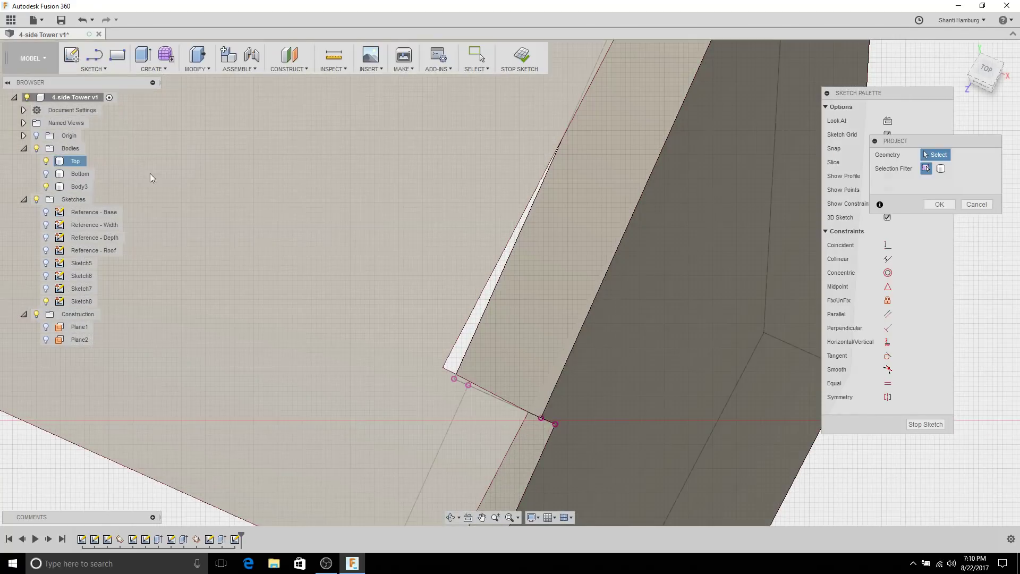
Step: Draw a closed four-sided line outline between the projected points at the wall–plate joint
scroll(152, 178, "down", 2)
left_click(95, 56)
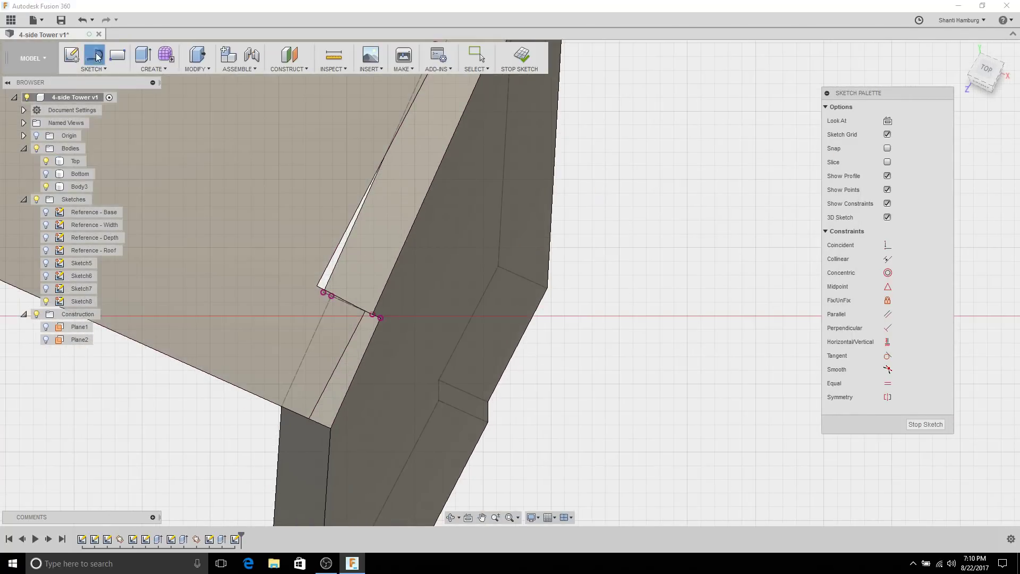
left_click(323, 292)
scroll(332, 263, "down", 2)
middle_click_drag(324, 158, 307, 189)
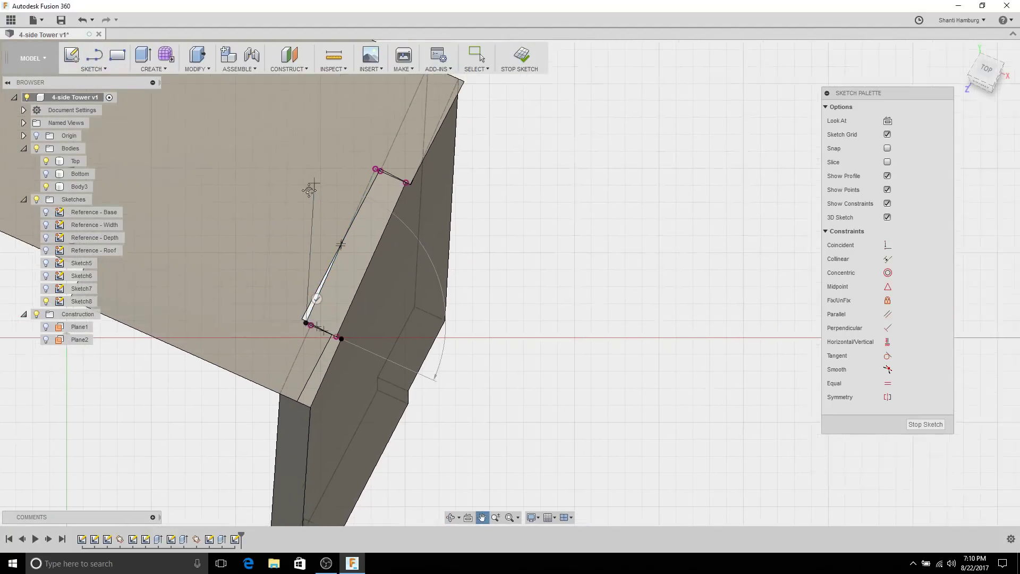
scroll(329, 185, "up", 2)
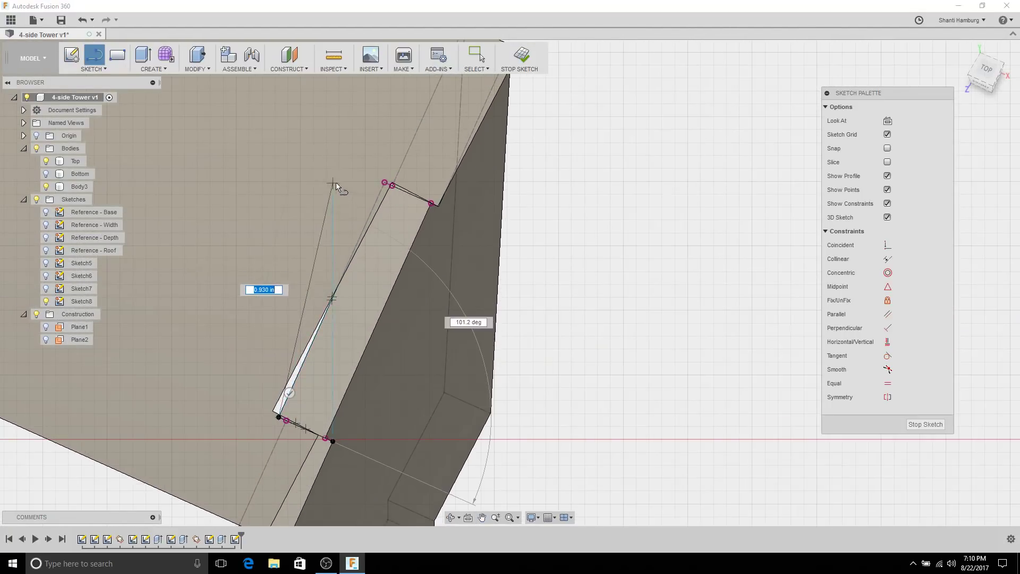
left_click(386, 183)
scroll(425, 178, "up", 2)
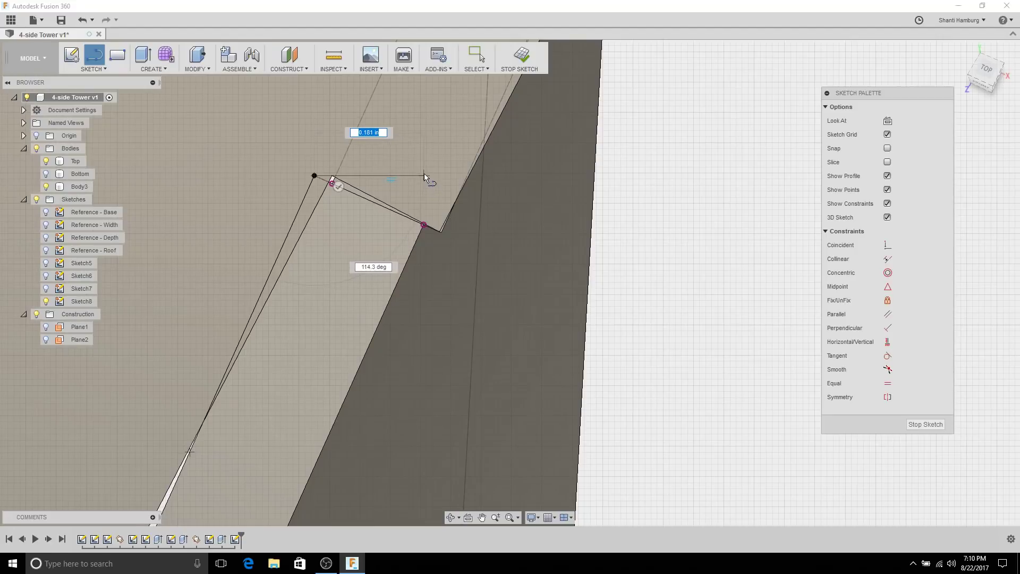
scroll(424, 173, "up", 1)
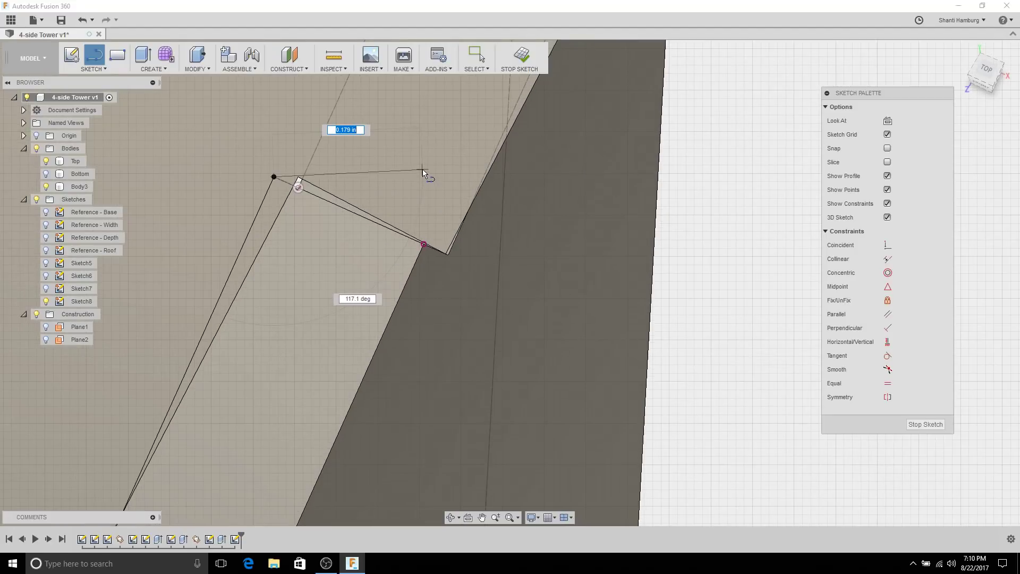
left_click(433, 247)
scroll(467, 298, "down", 4)
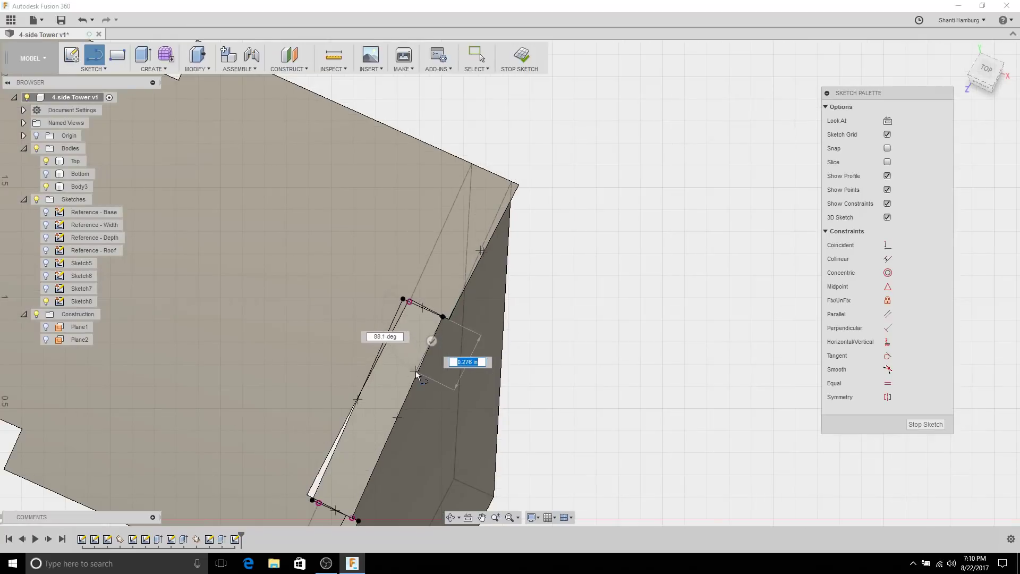
middle_click_drag(416, 373, 501, 244)
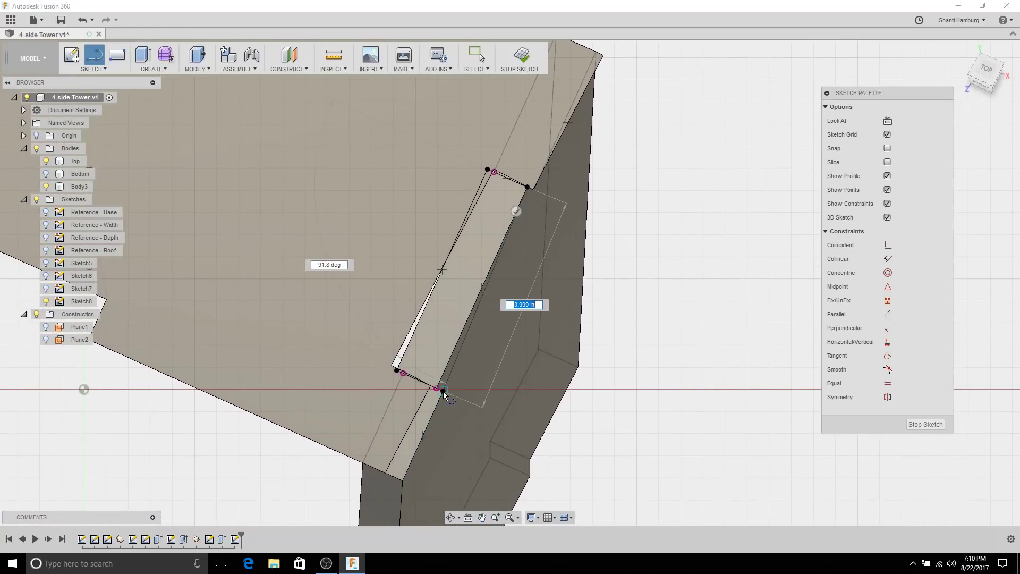
left_click(444, 391)
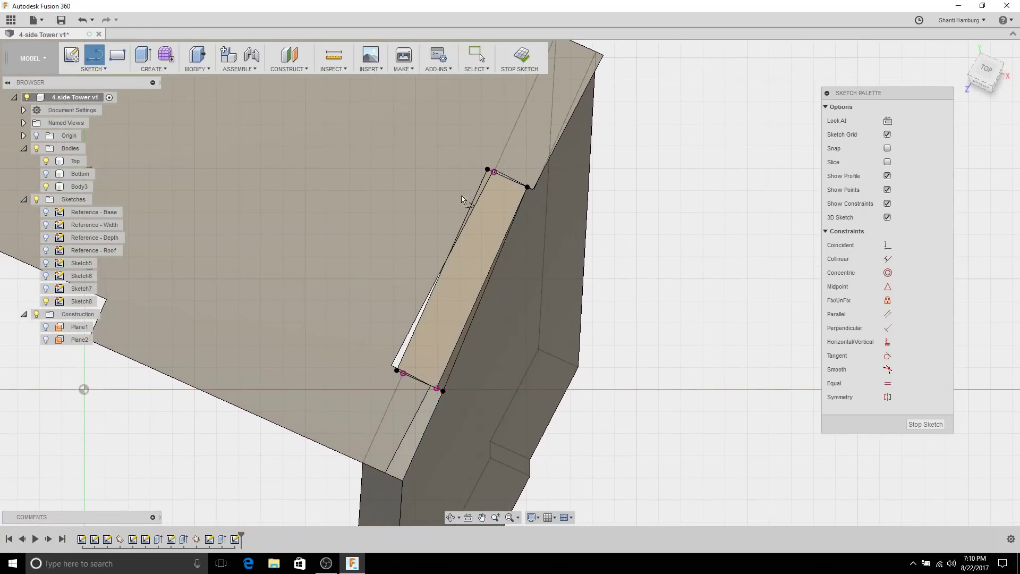
Step: Finish Sketch8 and select the top face of the Top body
scroll(588, 348, "down", 2)
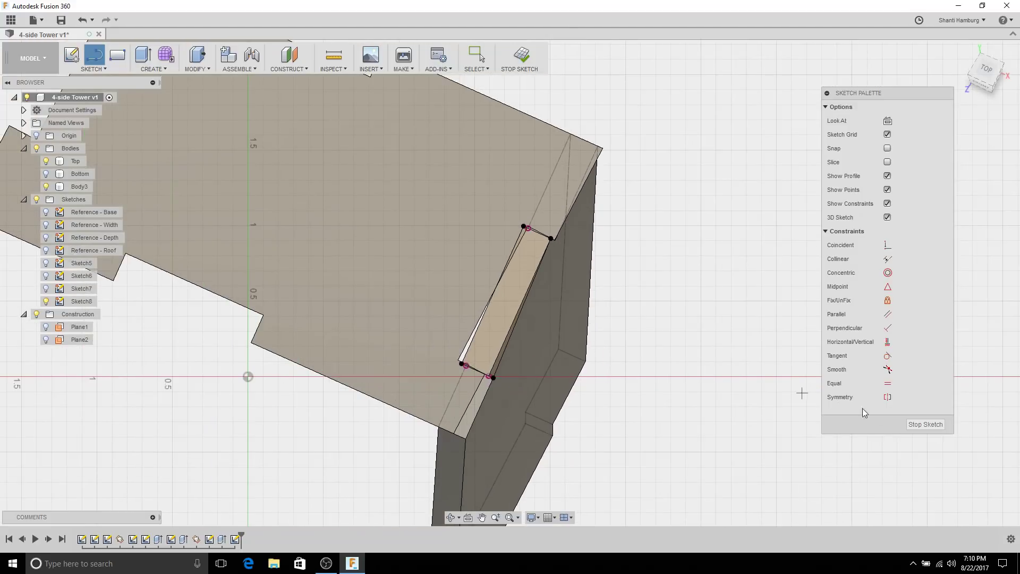
left_click(914, 423)
middle_click_drag(679, 318, 666, 278, "shift")
mouse_move(670, 242)
left_mouse_down()
mouse_move(688, 228)
mouse_move(687, 200)
mouse_move(683, 227)
left_mouse_up()
key("Escape")
left_click(382, 233)
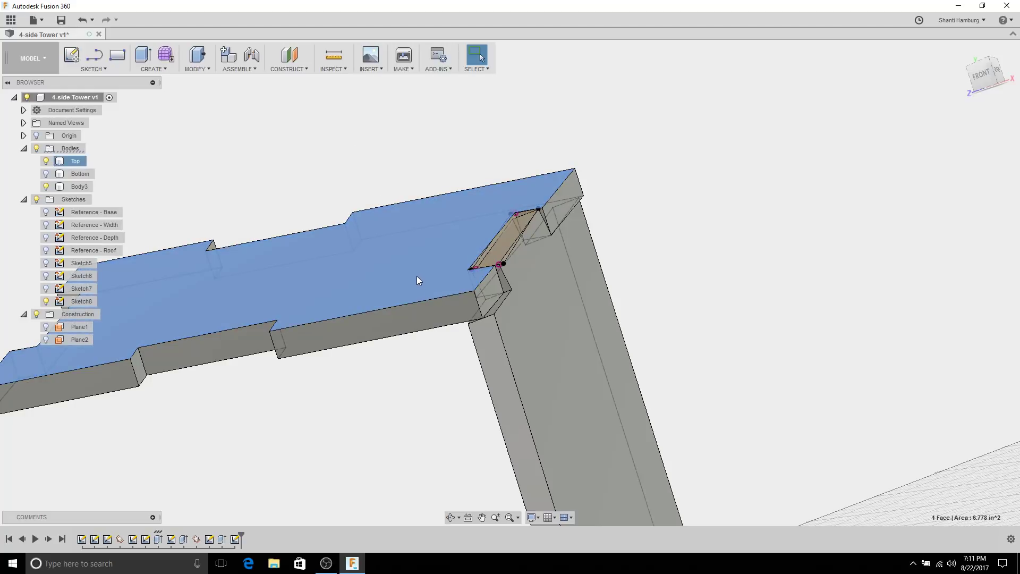
Step: Rename Body3 in the Browser to 'Side 1' and hide it
middle_click_drag(444, 203, 462, 222, "shift")
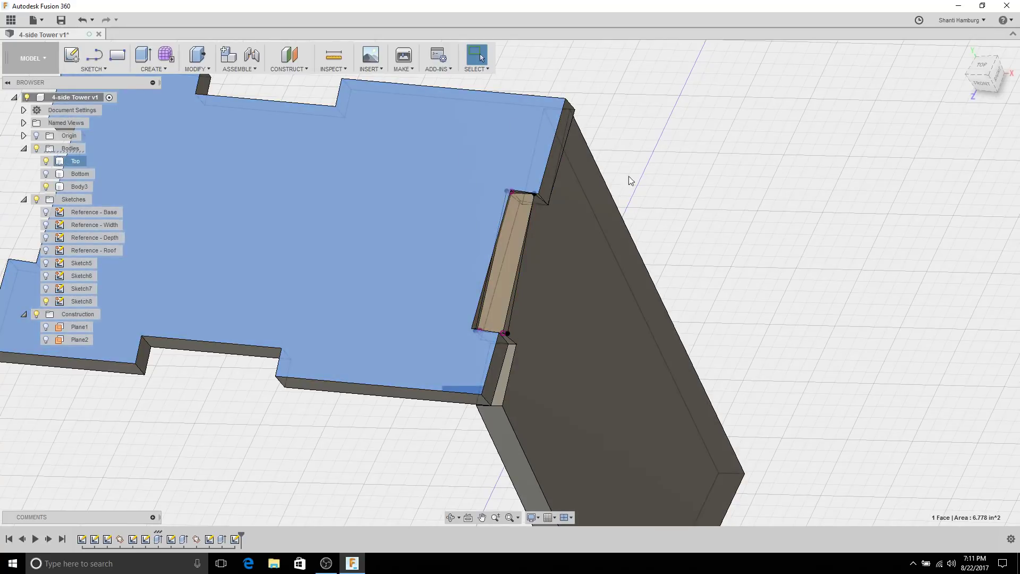
left_click(629, 176)
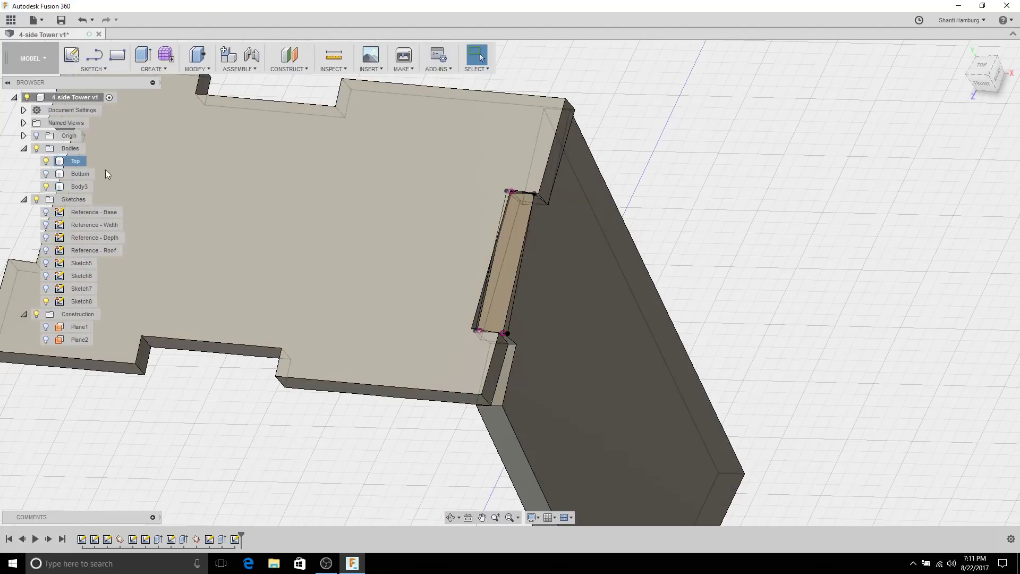
left_click(78, 186)
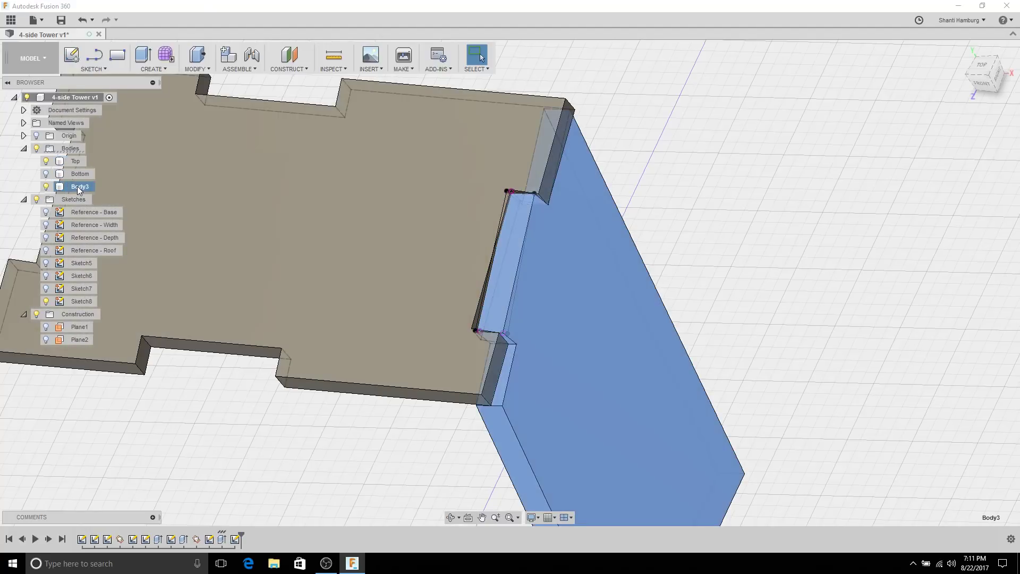
left_click(77, 186)
type("Side 1")
key("Return")
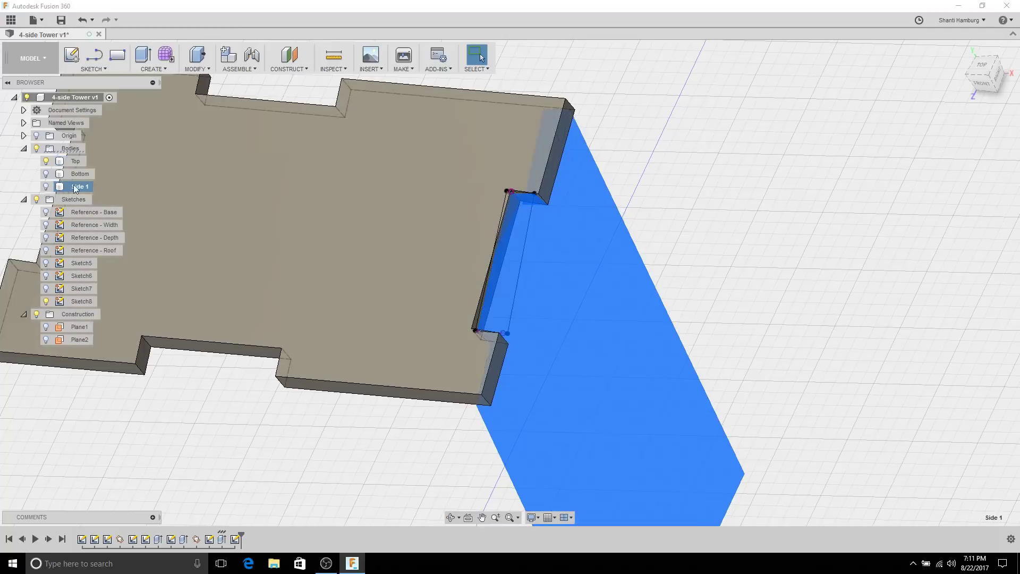
key("v")
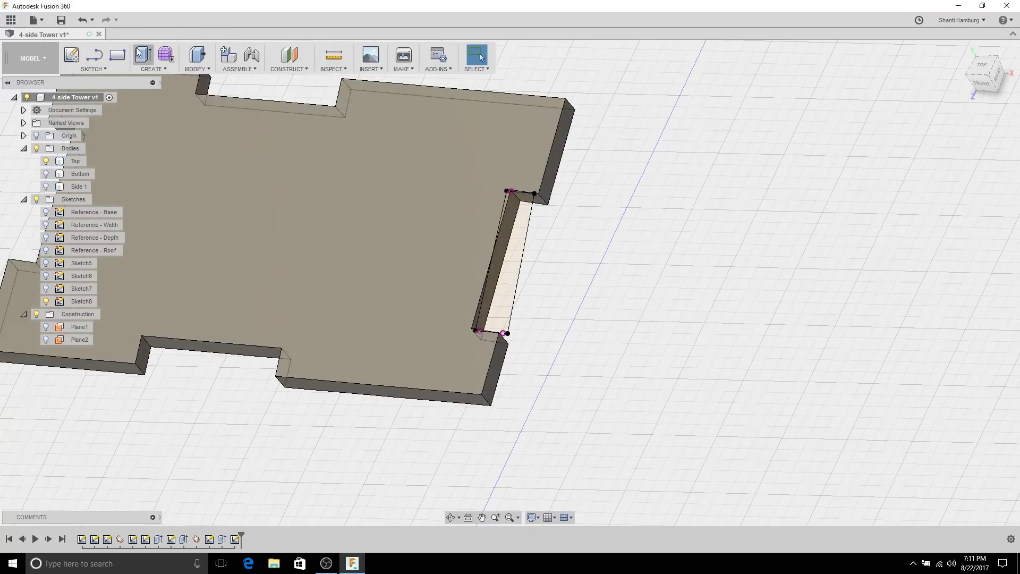
left_click(141, 53)
Step: Cut the Sketch8 notch profile from the Top plate, extruding To Object up to a picked vertex
left_click(524, 231)
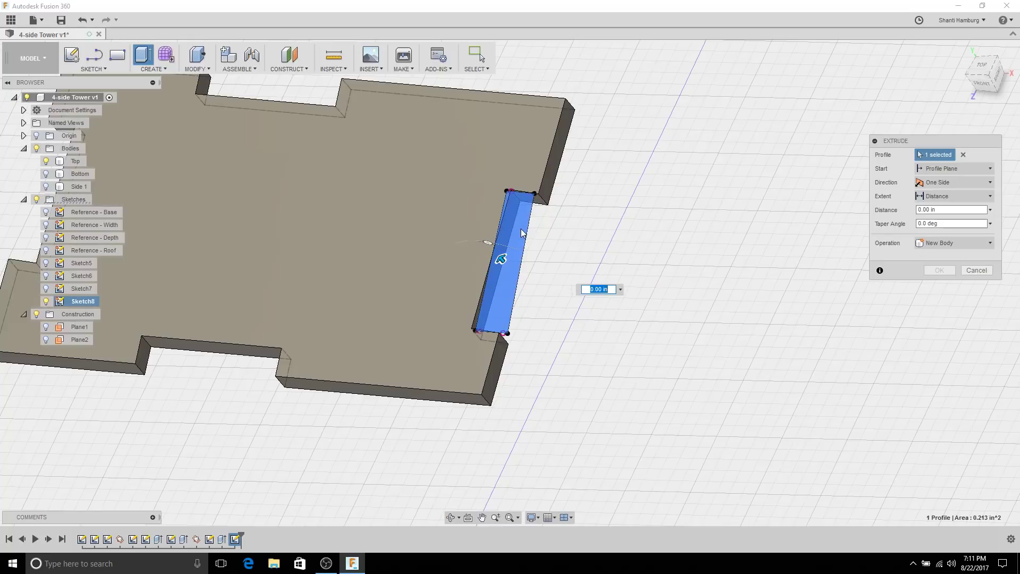
middle_click_drag(609, 272, 596, 212, "shift")
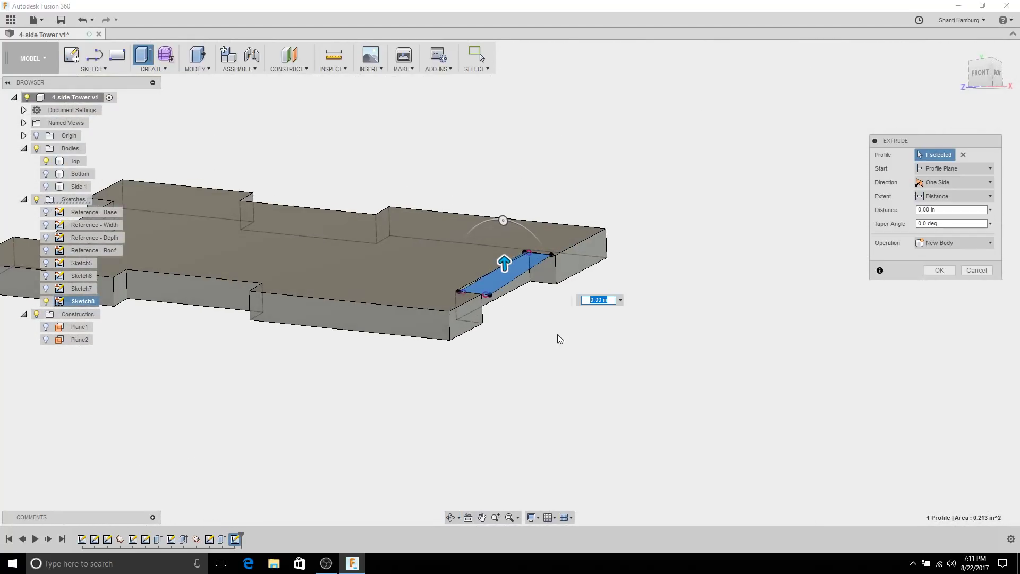
left_click(948, 197)
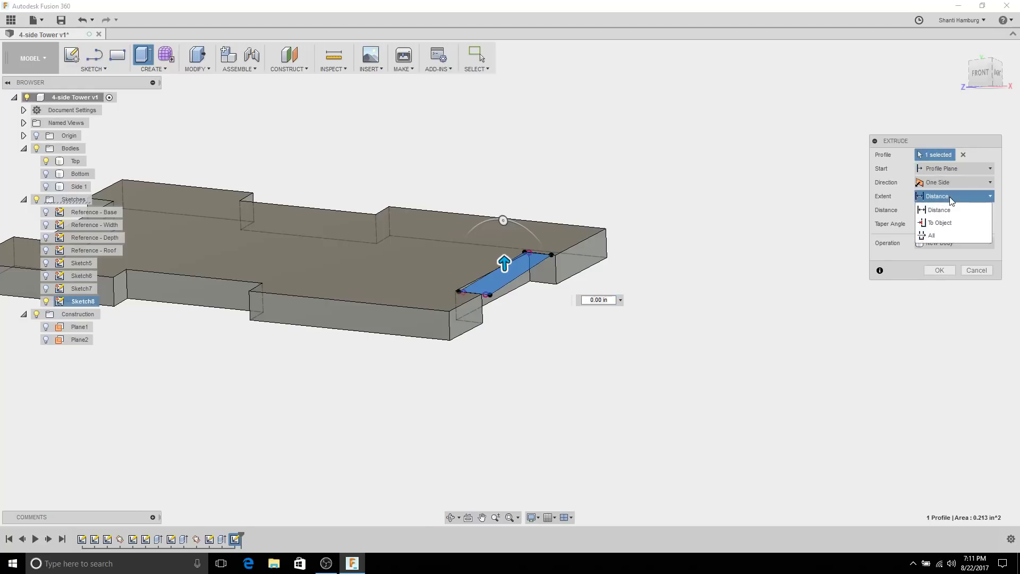
left_click(942, 223)
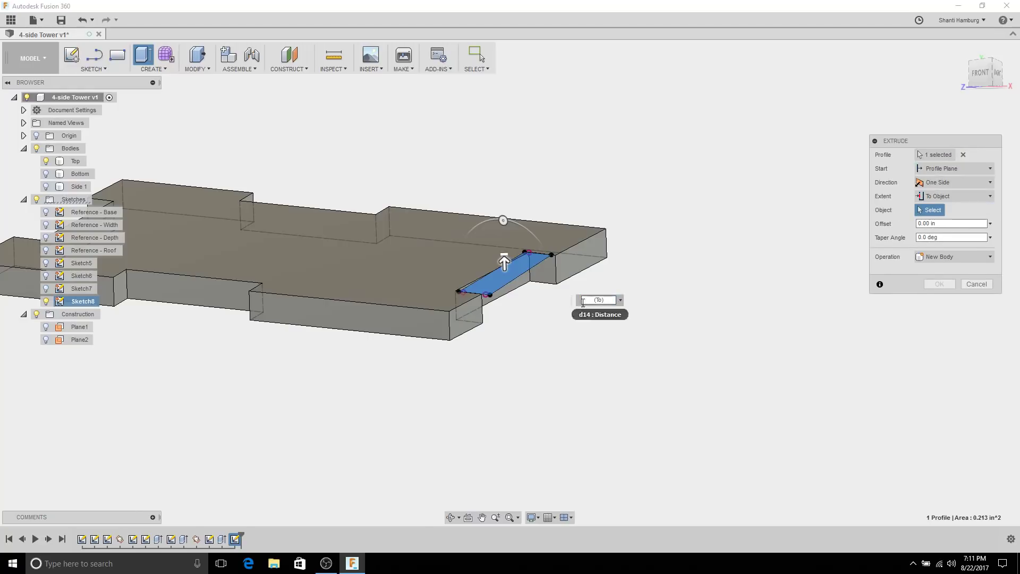
left_click(557, 284)
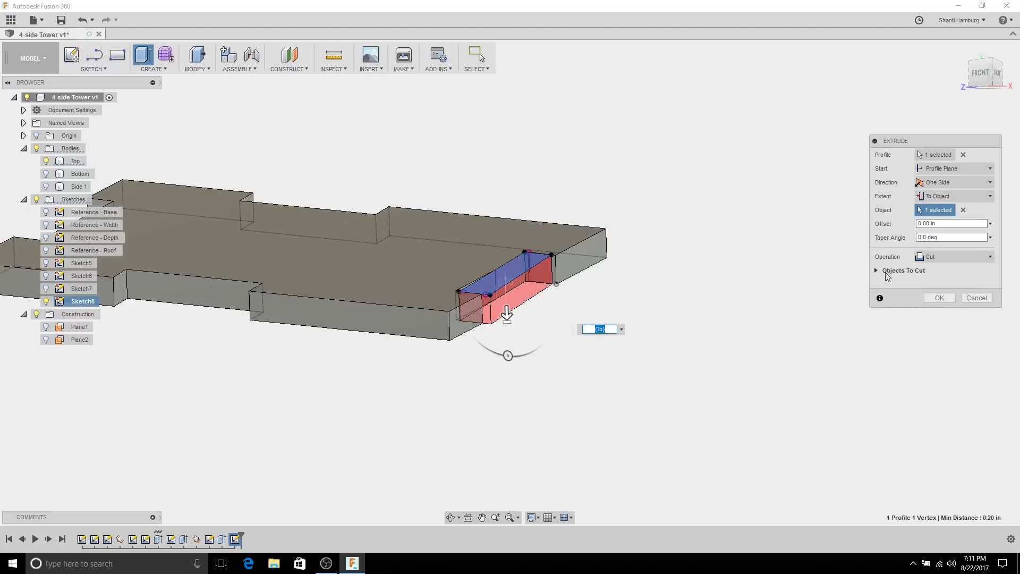
left_click(876, 270)
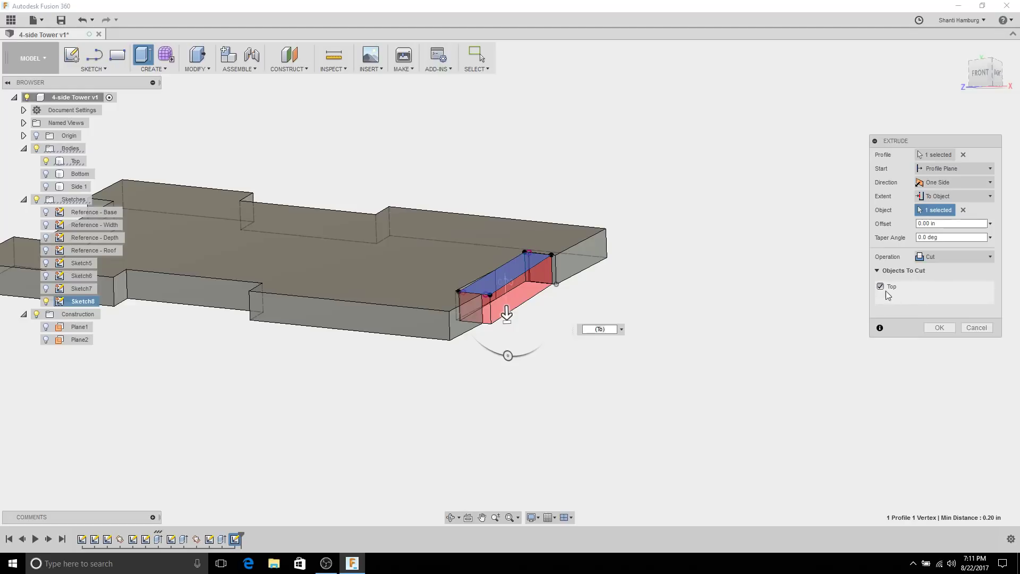
left_click(939, 328)
middle_click_drag(832, 302, 514, 155, "shift")
key("Escape")
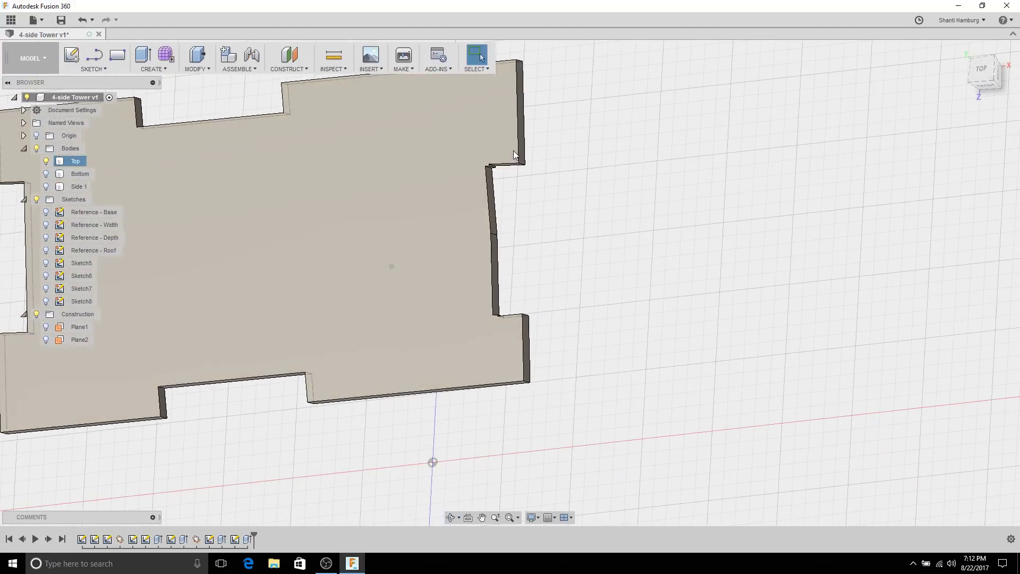
left_click(46, 174)
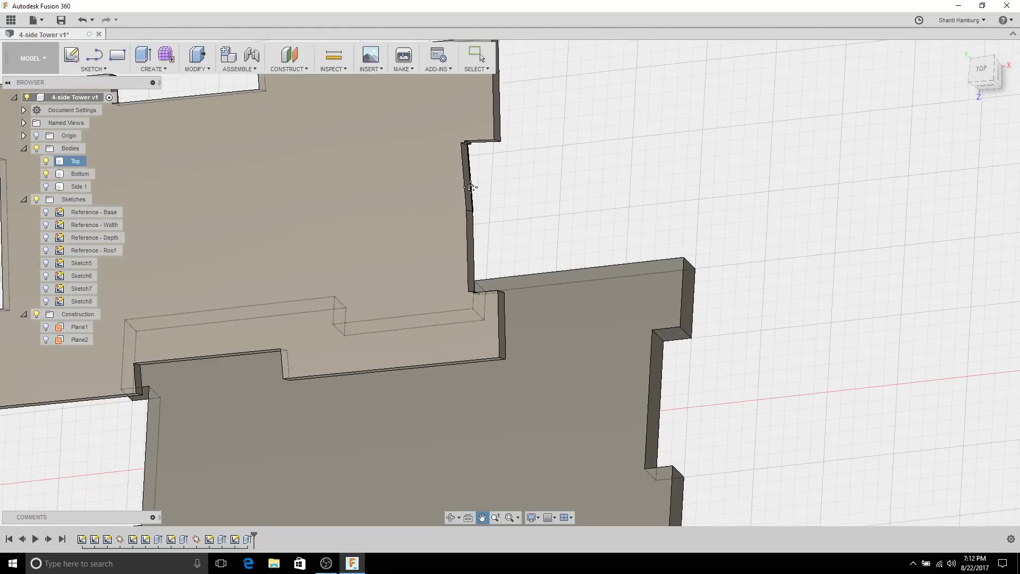
left_click(46, 173)
left_click(47, 184)
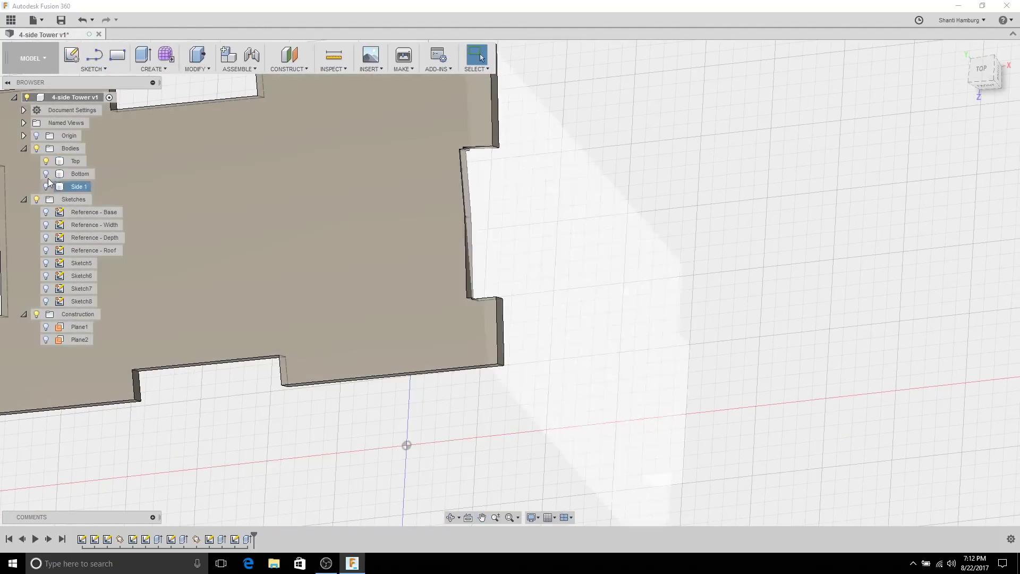
left_click(46, 186)
mouse_move(473, 142)
middle_mouse_down("shift")
mouse_move(462, 154)
mouse_move(477, 138)
mouse_move(387, 148)
mouse_move(553, 148)
mouse_move(501, 174)
mouse_move(508, 184)
mouse_move(478, 121)
mouse_move(514, 144)
mouse_move(468, 162)
middle_mouse_up("shift")
left_click(495, 159)
scroll(495, 158, "up", 5)
left_click(553, 149)
scroll(509, 184, "down", 5)
left_click(477, 266)
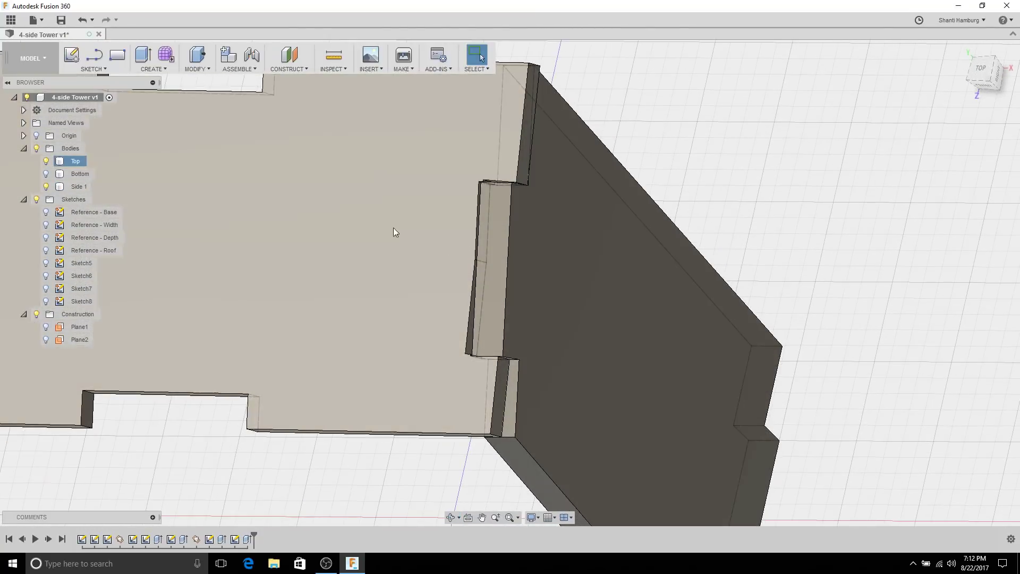
left_click(50, 186)
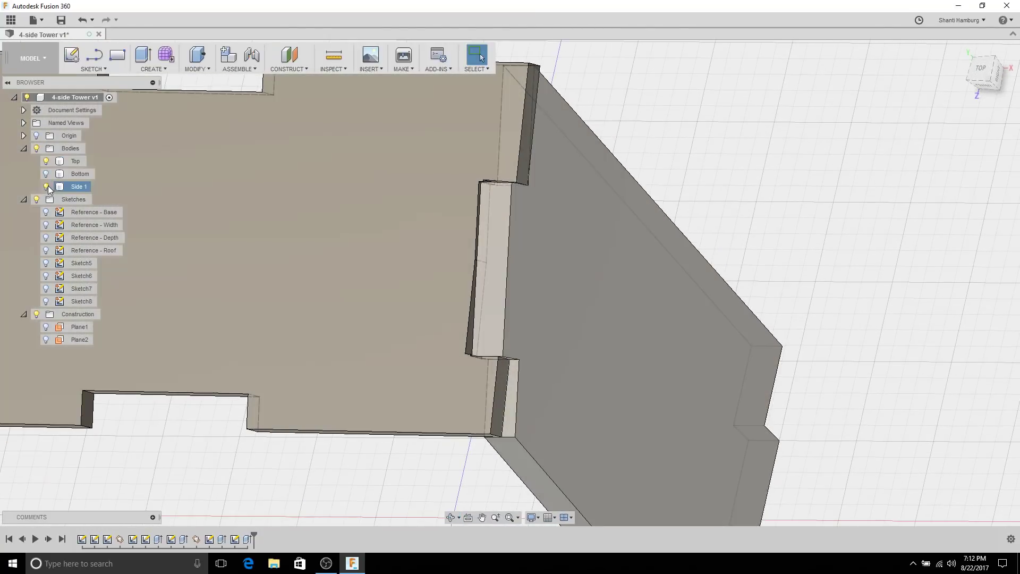
left_click(46, 187)
left_click(389, 277)
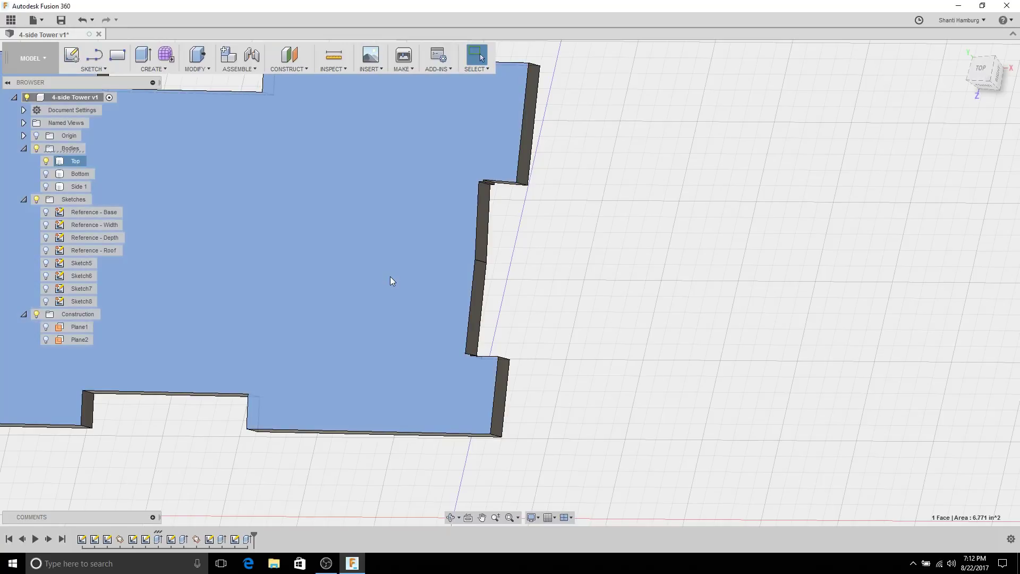
Step: Start Sketch9 on the Top face and draw a closed line outline from the notch corner
left_click(73, 55)
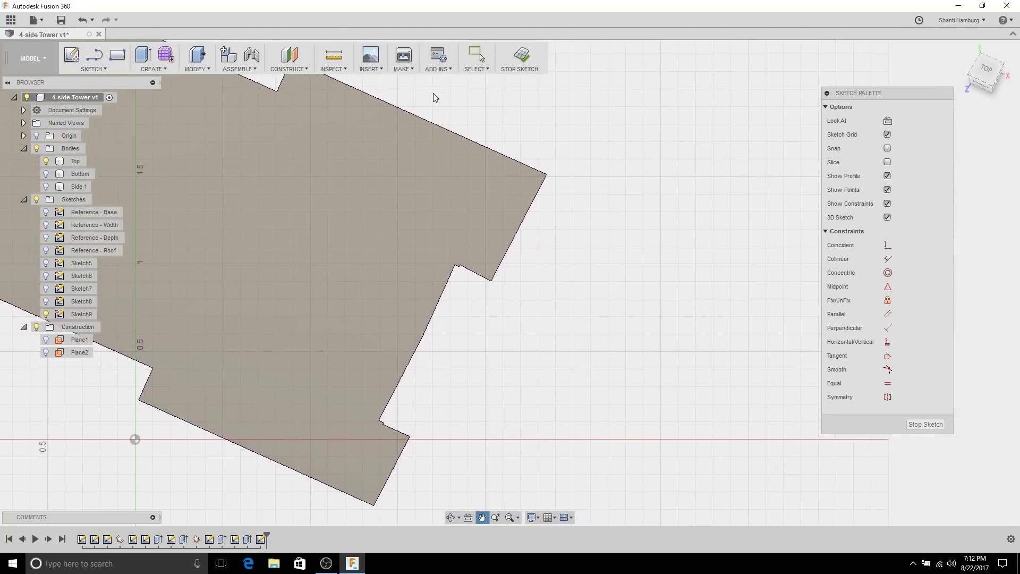
scroll(500, 287, "up", 3)
left_click(95, 55)
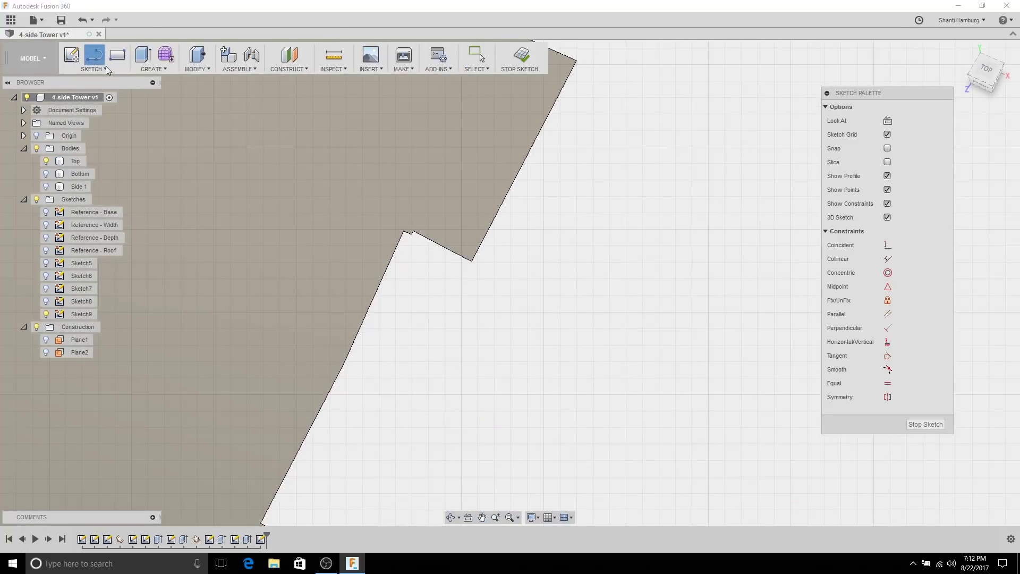
left_click(472, 260)
left_click(412, 232)
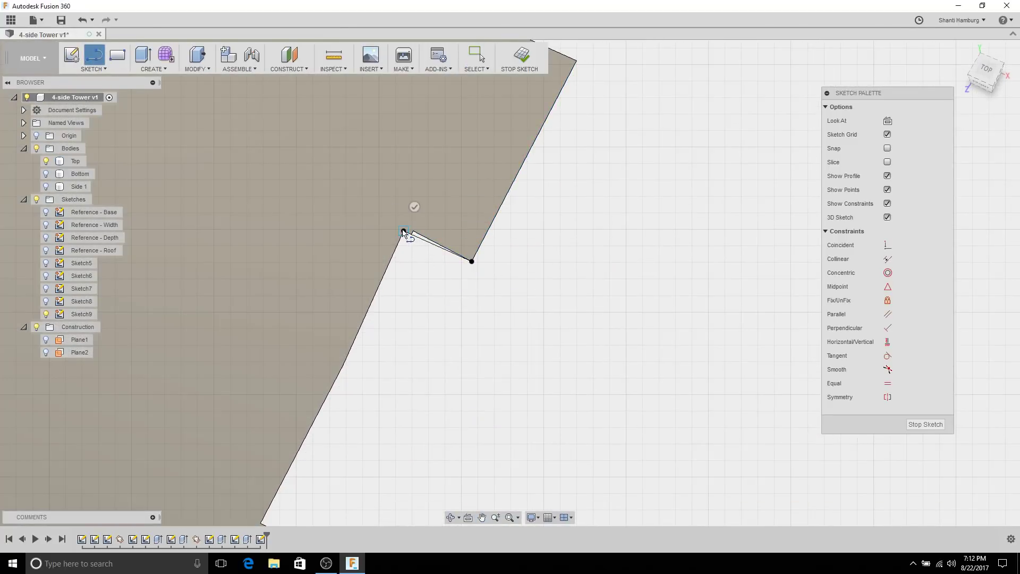
scroll(433, 372, "down", 2)
middle_click_drag(433, 387, 486, 275)
scroll(376, 322, "up", 2)
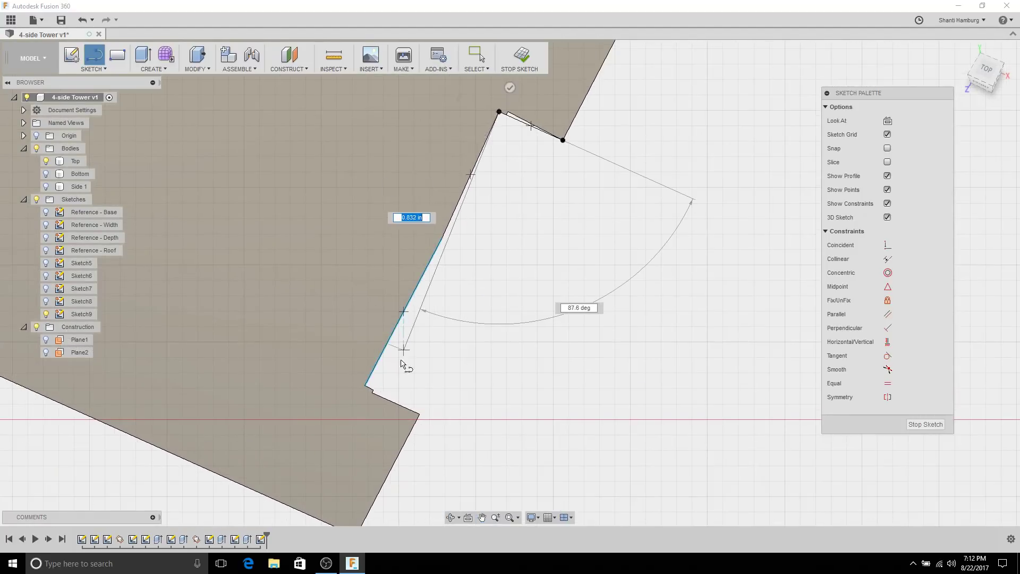
left_click(375, 397)
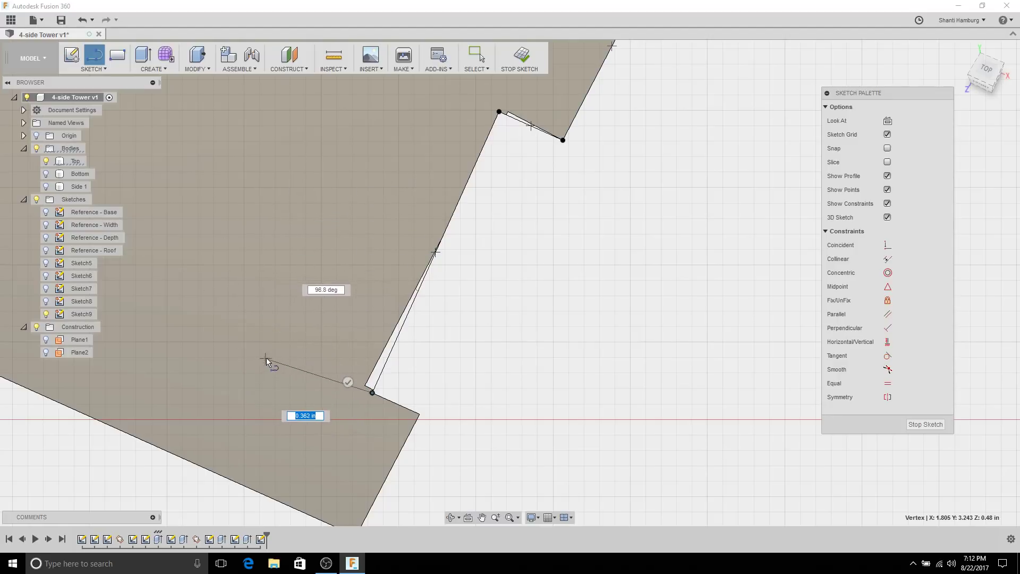
left_click(275, 346)
scroll(275, 345, "down", 3)
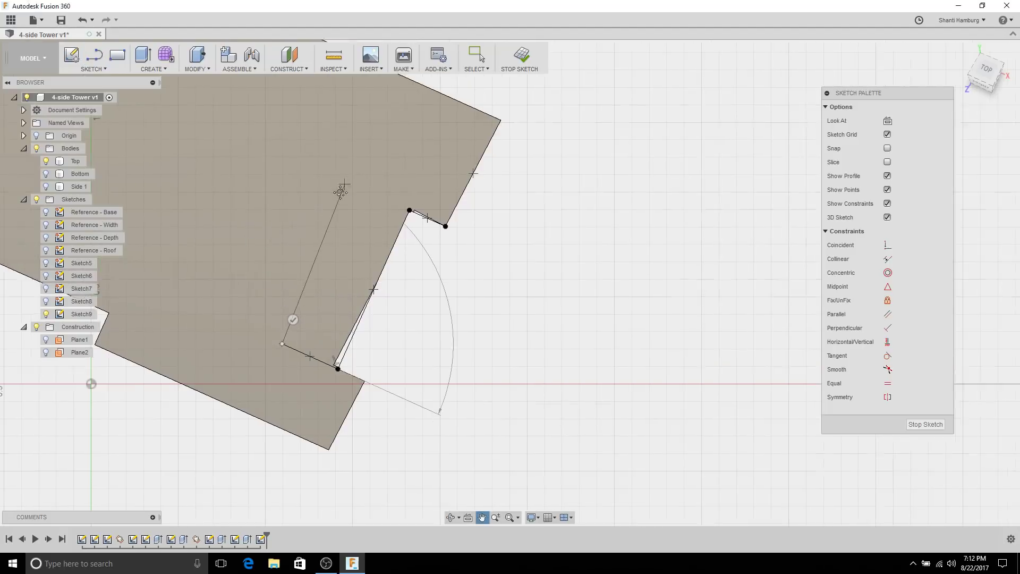
left_click(359, 164)
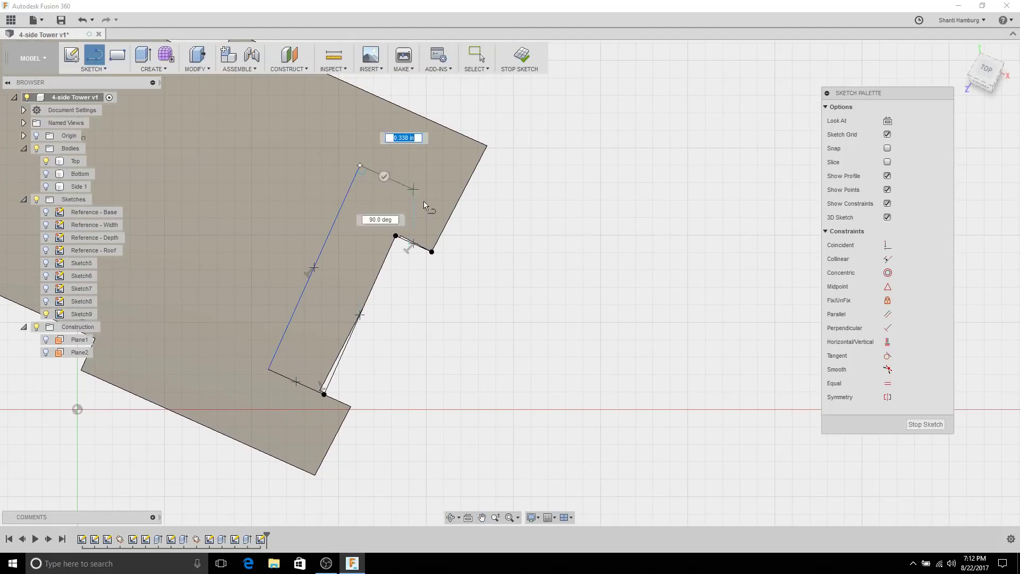
left_click(431, 253)
key("Escape")
Step: Move the V apex onto the plate's top edge, make the bottom line equal to the notch segment, and finish the sketch
scroll(340, 263, "up", 3)
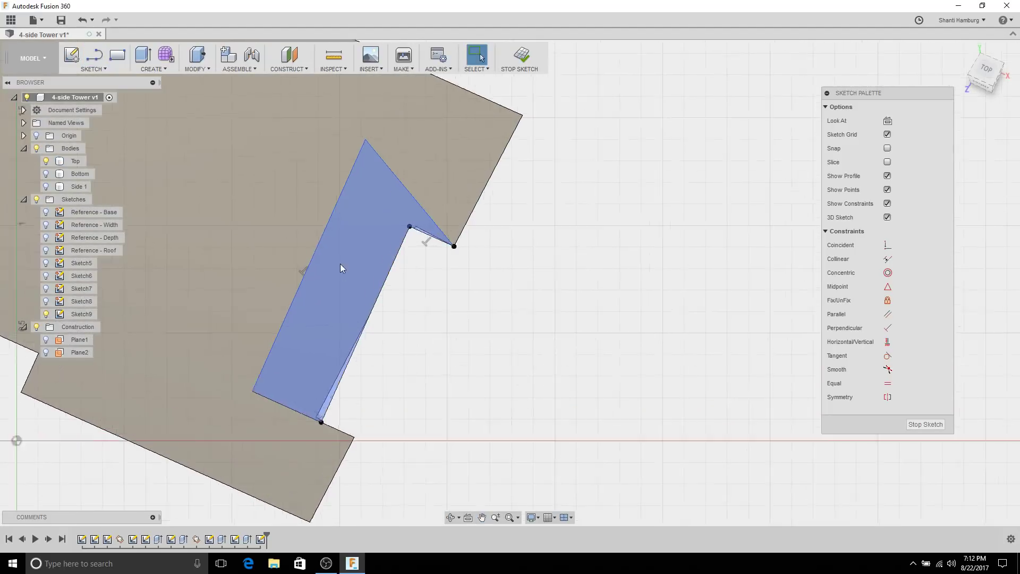
scroll(381, 121, "down", 2)
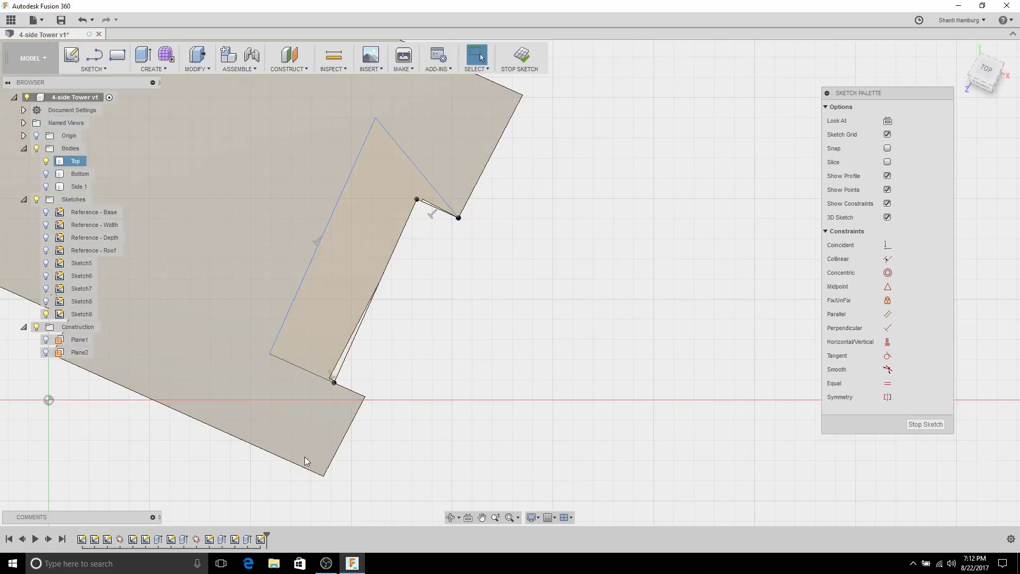
mouse_move(203, 246)
middle_mouse_down()
mouse_move(234, 289)
mouse_move(322, 342)
middle_mouse_up()
left_click_drag(496, 214, 517, 132)
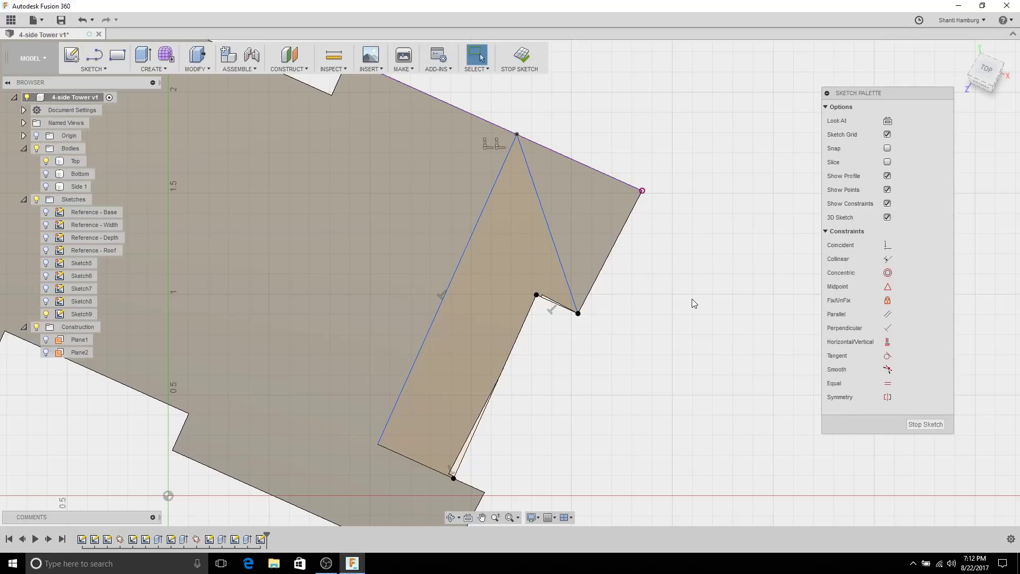
scroll(330, 382, "down", 3)
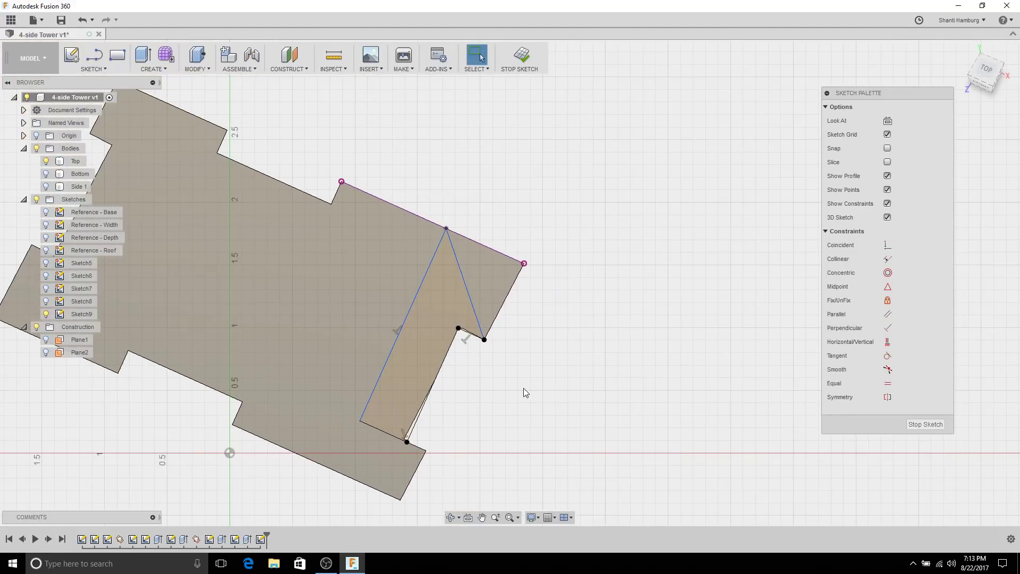
middle_click_drag(523, 387, 573, 362)
scroll(573, 362, "down", 1)
scroll(477, 351, "up", 2)
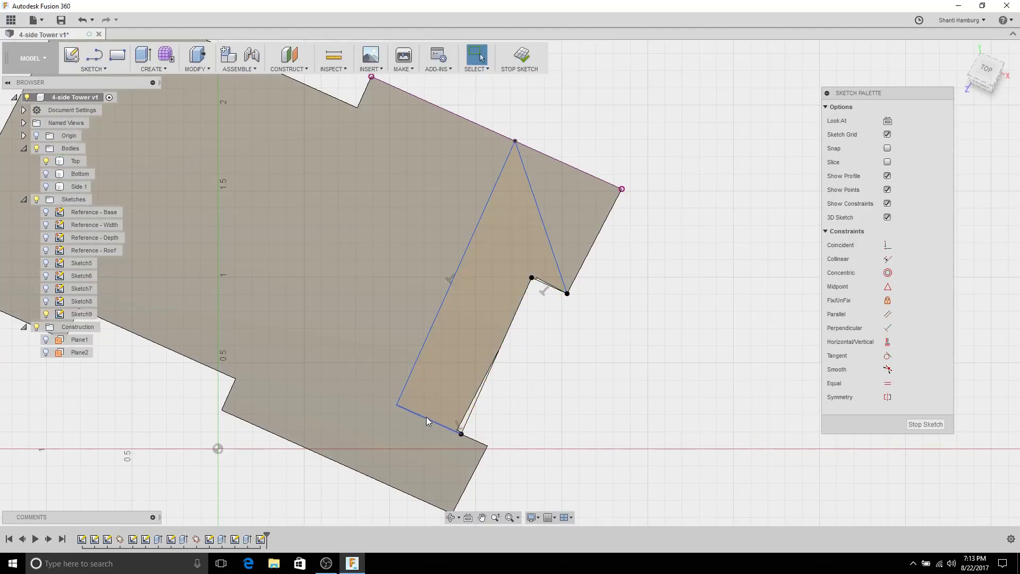
left_click(426, 417)
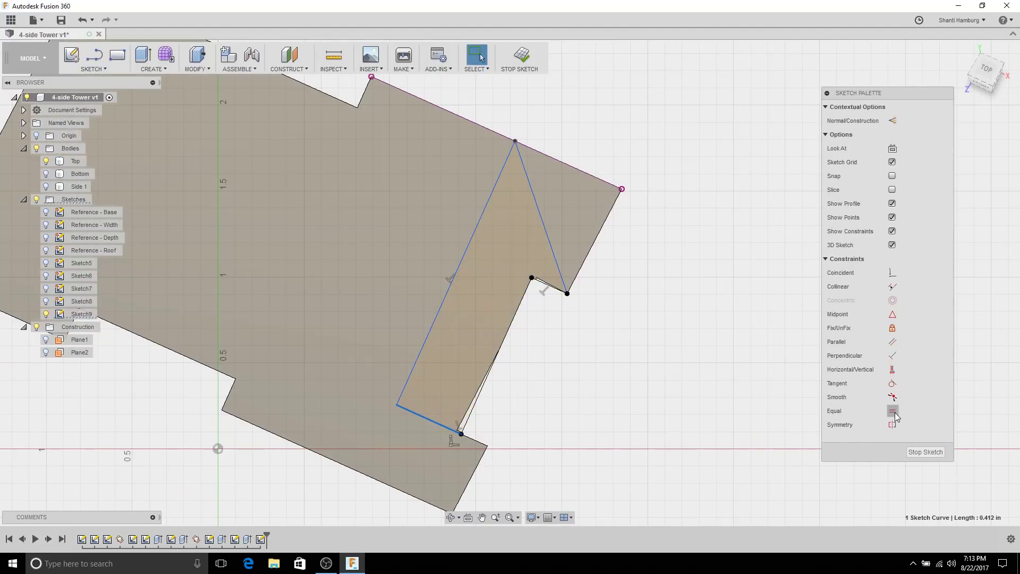
left_click(540, 287)
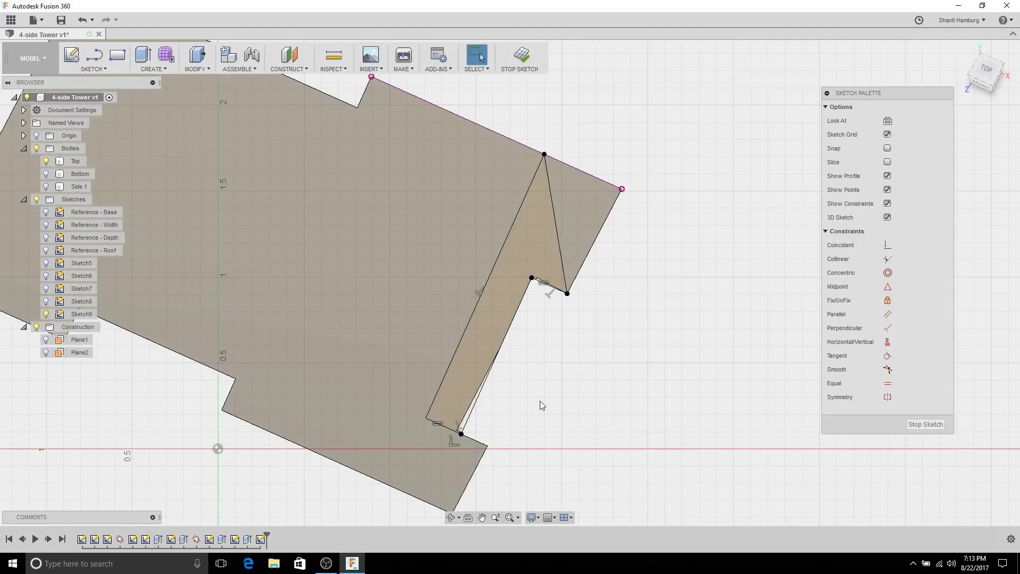
middle_click_drag(540, 400, 542, 355, "shift")
left_click(924, 424)
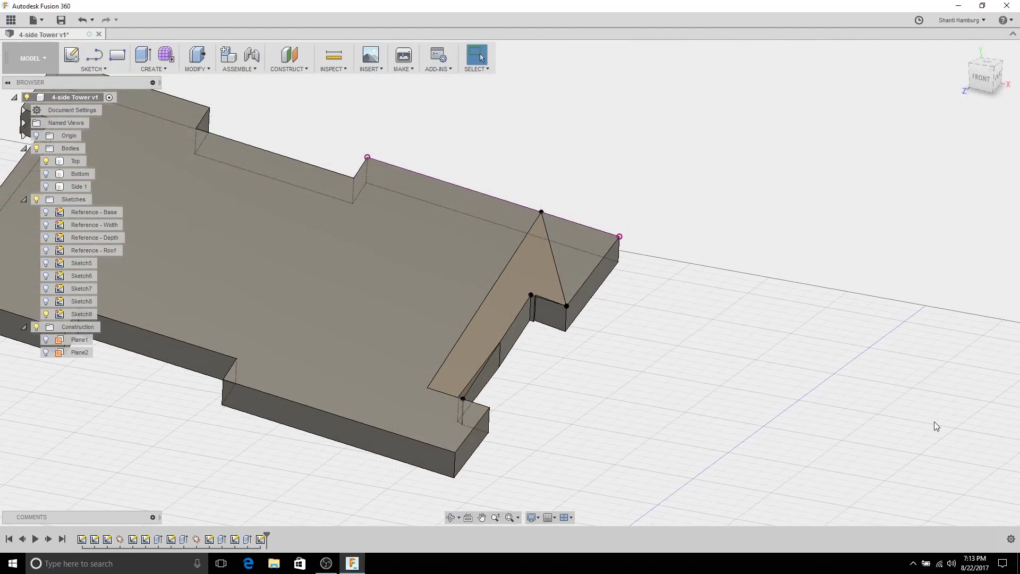
Step: Extrude the wedge profile To Object up to a picked vertex, joined to the Top plate
left_click(540, 276)
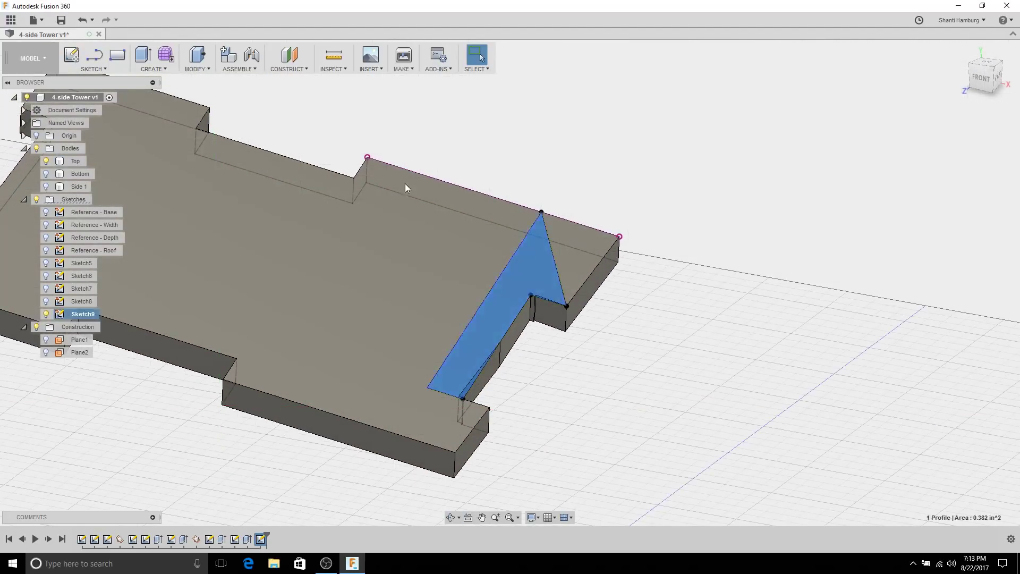
left_click(141, 56)
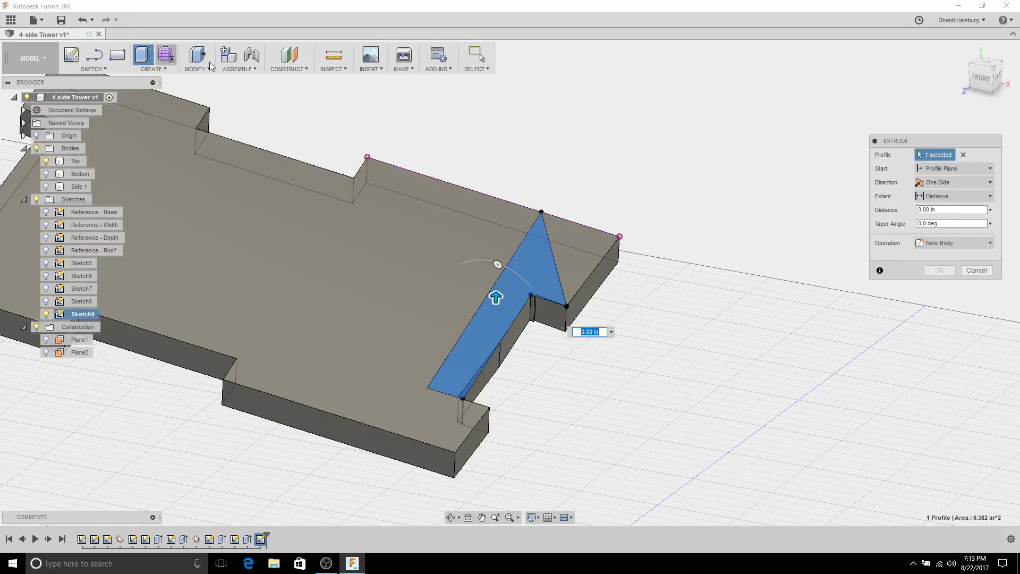
left_click(949, 196)
left_click(948, 219)
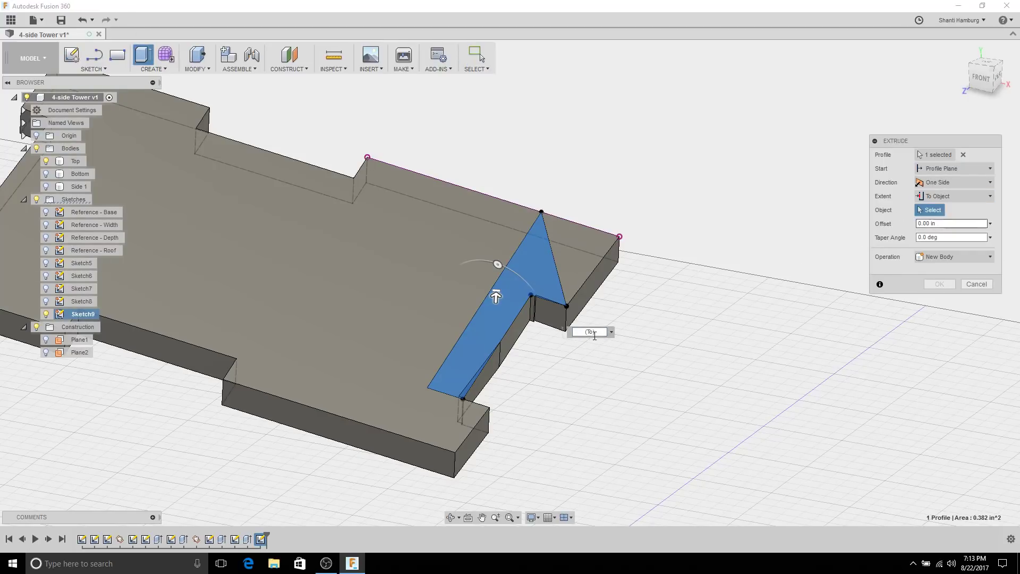
middle_click_drag(537, 327, 397, 262)
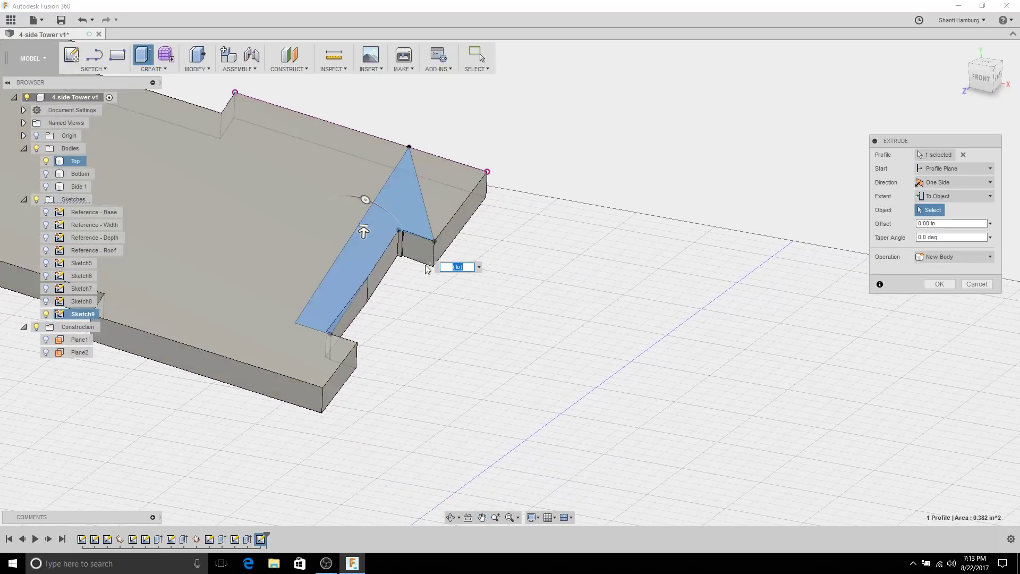
left_click(355, 370)
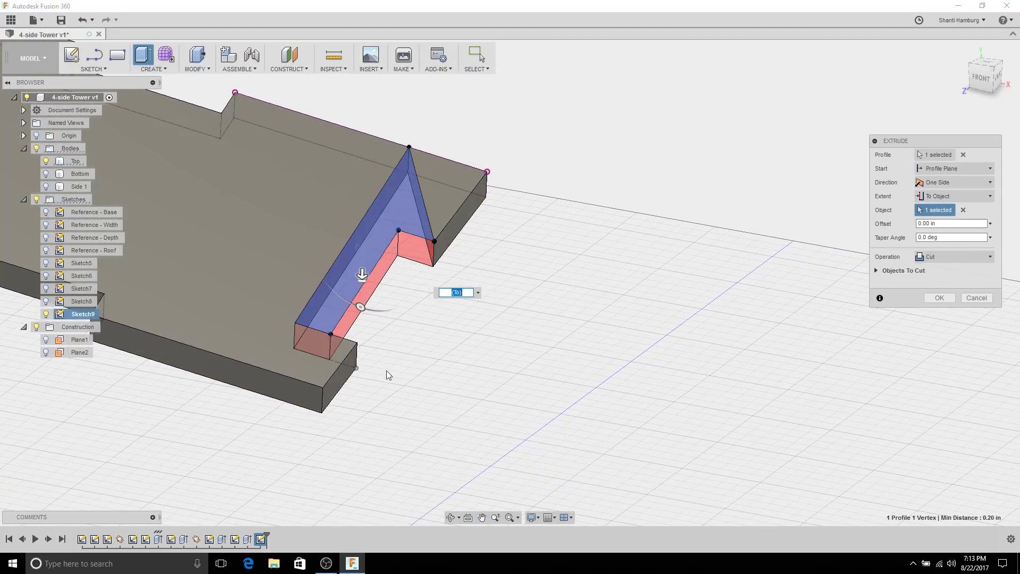
left_click(944, 260)
left_click(946, 275)
middle_click_drag(538, 252, 658, 244)
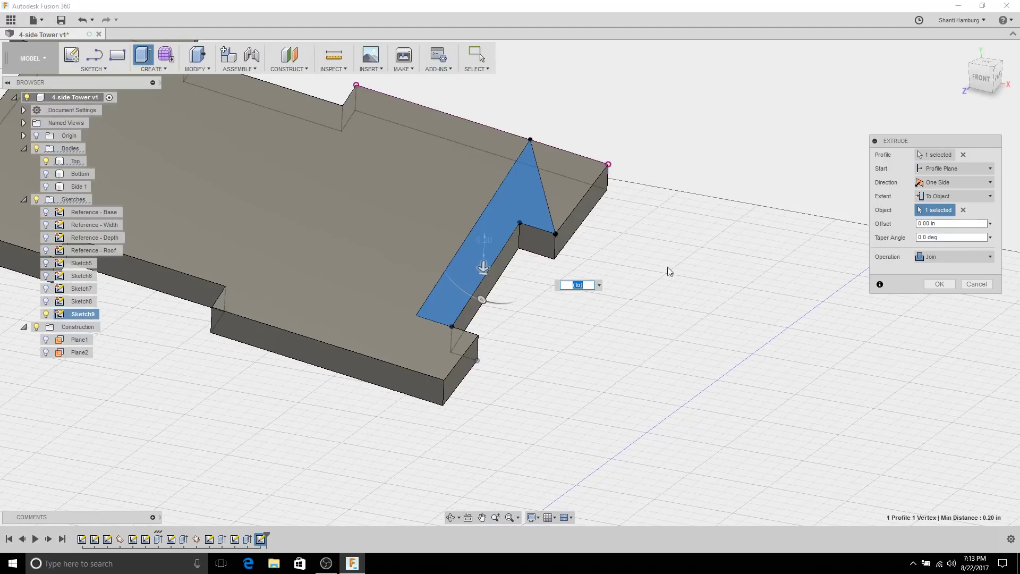
left_click(948, 286)
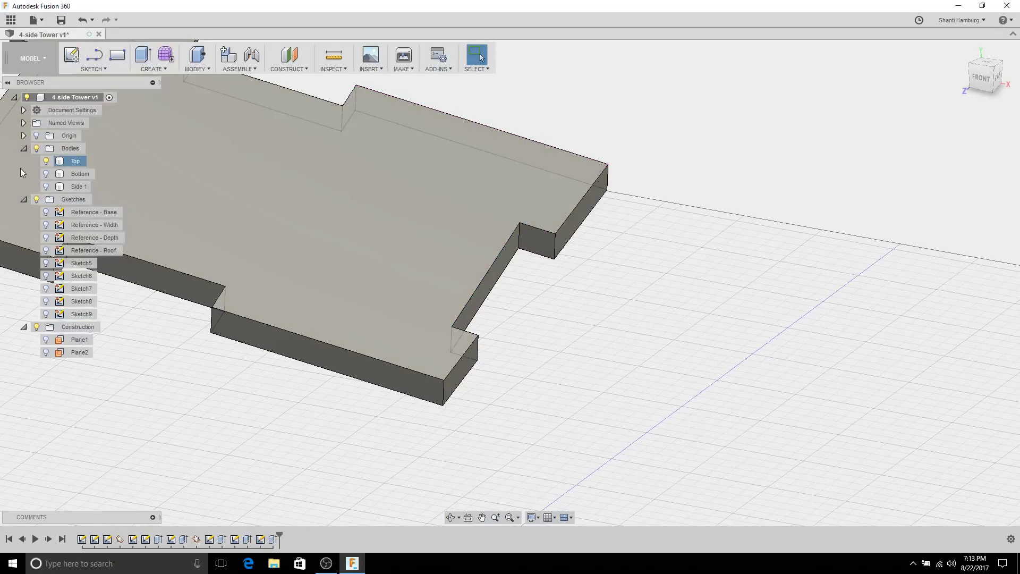
Step: Show the Side 1 body again and look down on the joint
left_click(45, 186)
left_click(359, 279)
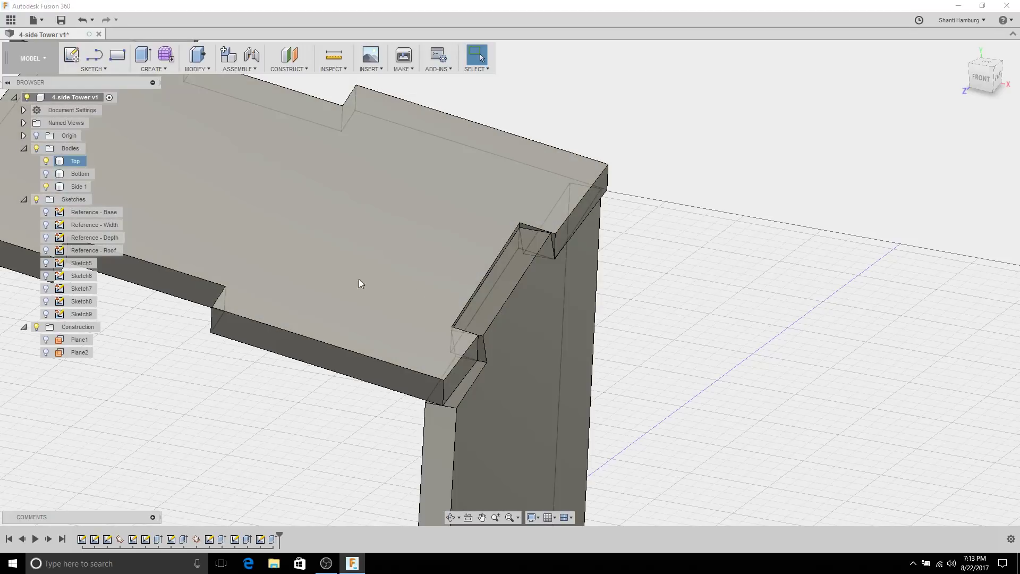
middle_click_drag(359, 279, 389, 244)
middle_click_drag(523, 257, 507, 204, "shift")
Step: Run an interference check between Top and Side 1, which reports no interferences
left_click(322, 69)
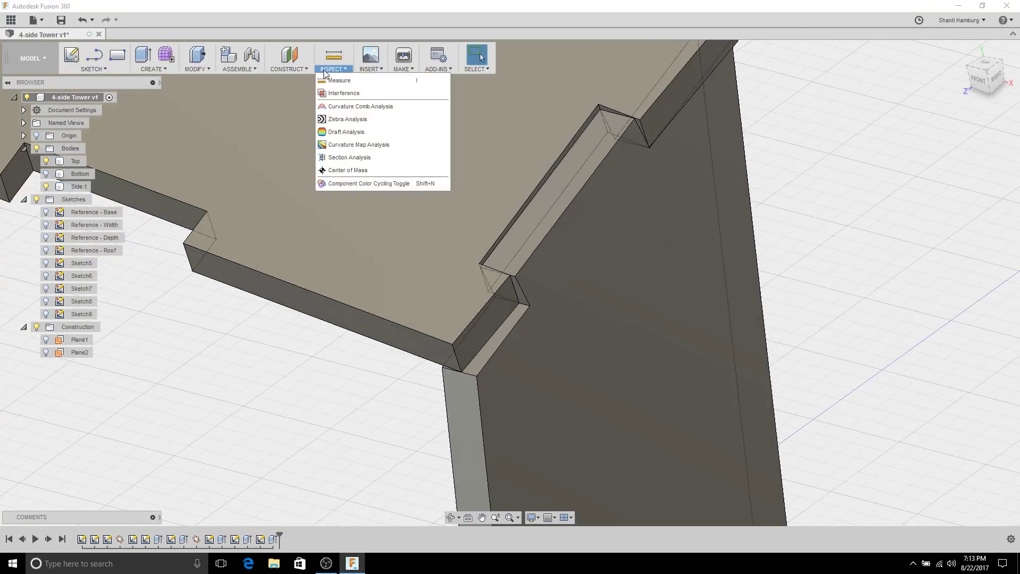
left_click(330, 89)
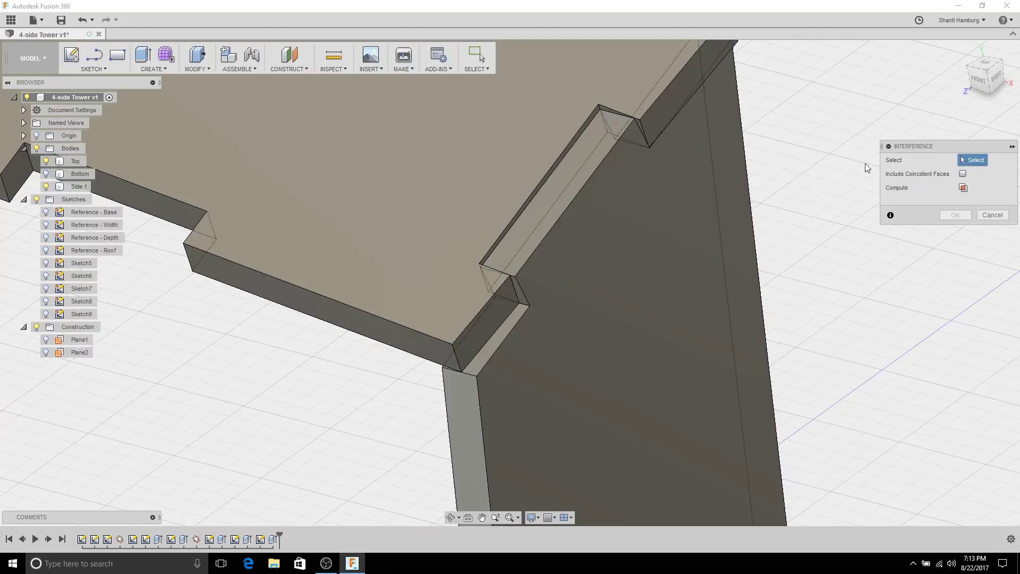
left_click(442, 238)
left_click(619, 292)
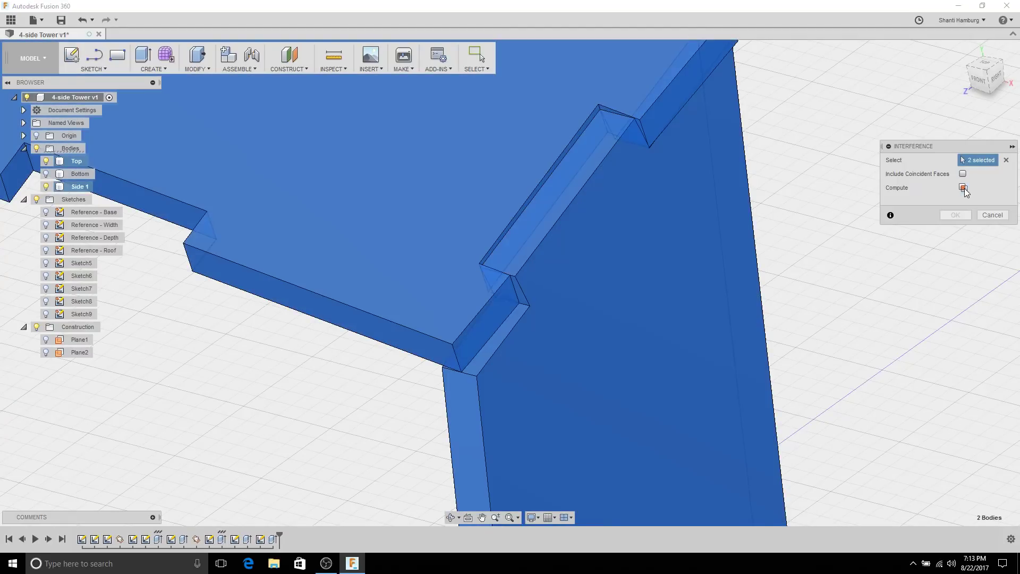
left_click(964, 188)
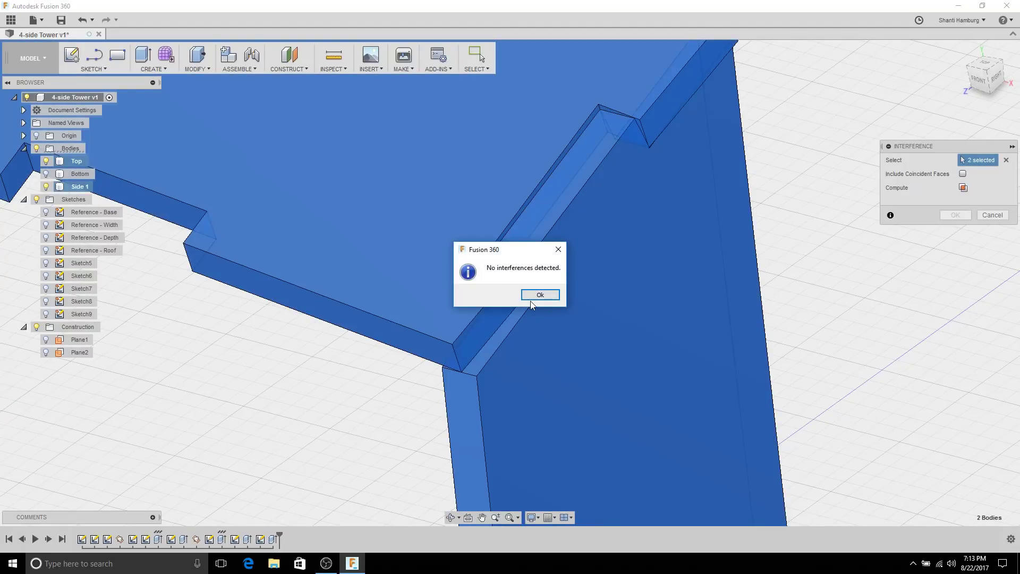
left_click(548, 295)
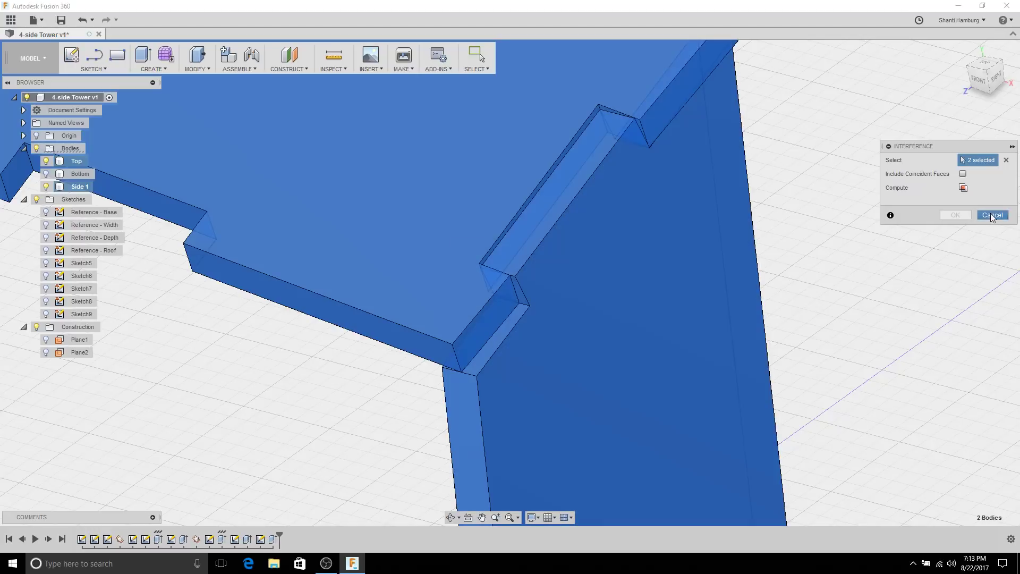
left_click(991, 216)
scroll(844, 294, "down", 5)
Step: Create Sketch10 on the outer face of the Side 1 plate
middle_click_drag(843, 295, 739, 222, "shift")
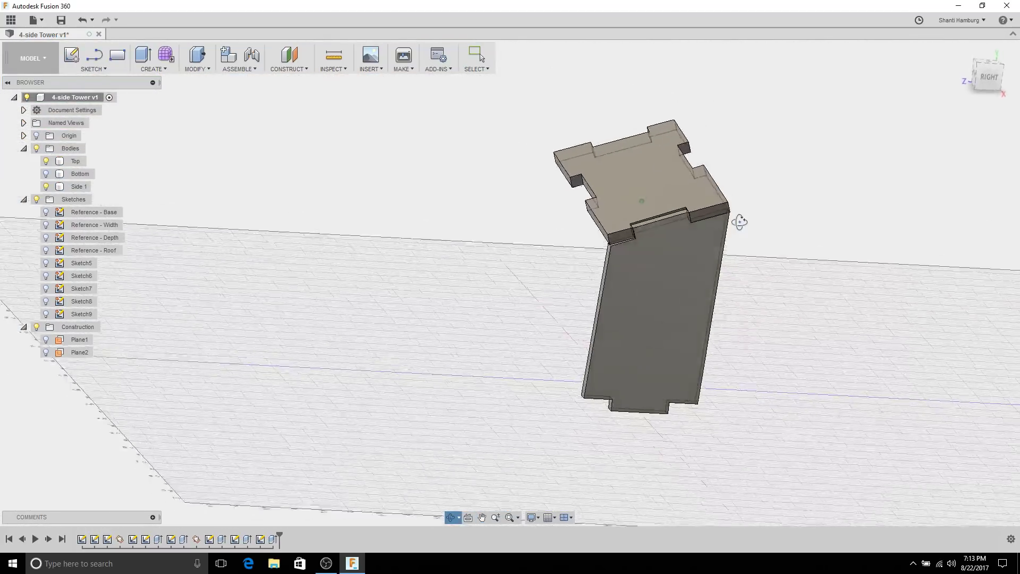
left_click(694, 262)
middle_click_drag(406, 261, 364, 232, "shift")
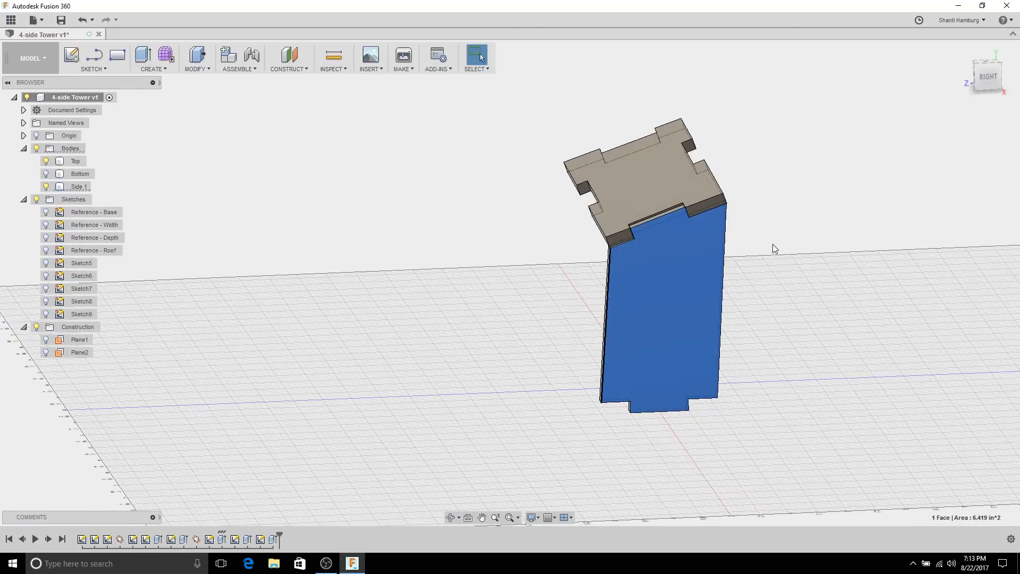
middle_click_drag(550, 280, 490, 296, "shift")
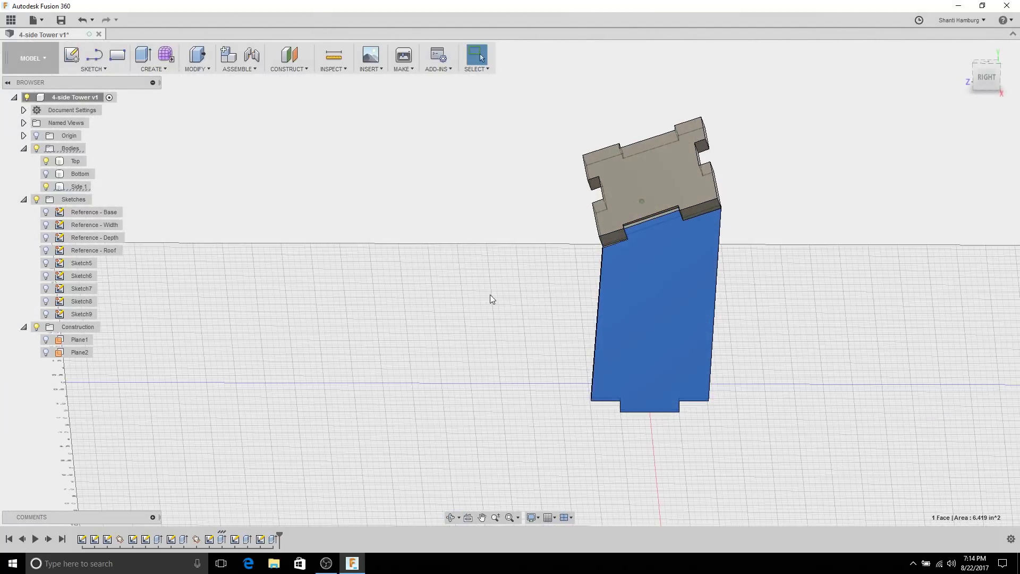
left_click(671, 308)
left_click(71, 62)
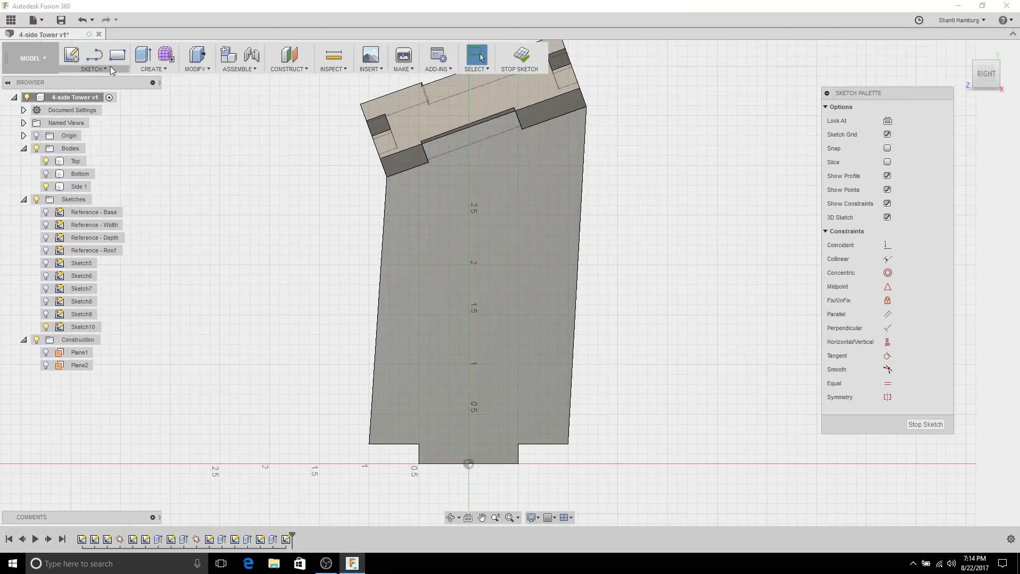
Step: Project the side plate's edge and draw center rectangles for the left and right slots
key("p")
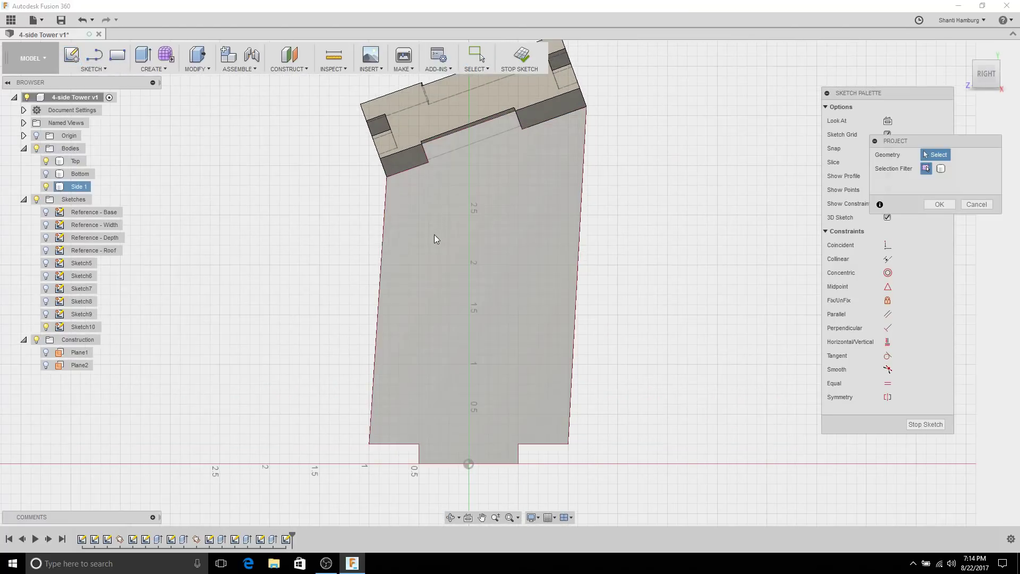
left_click(382, 299)
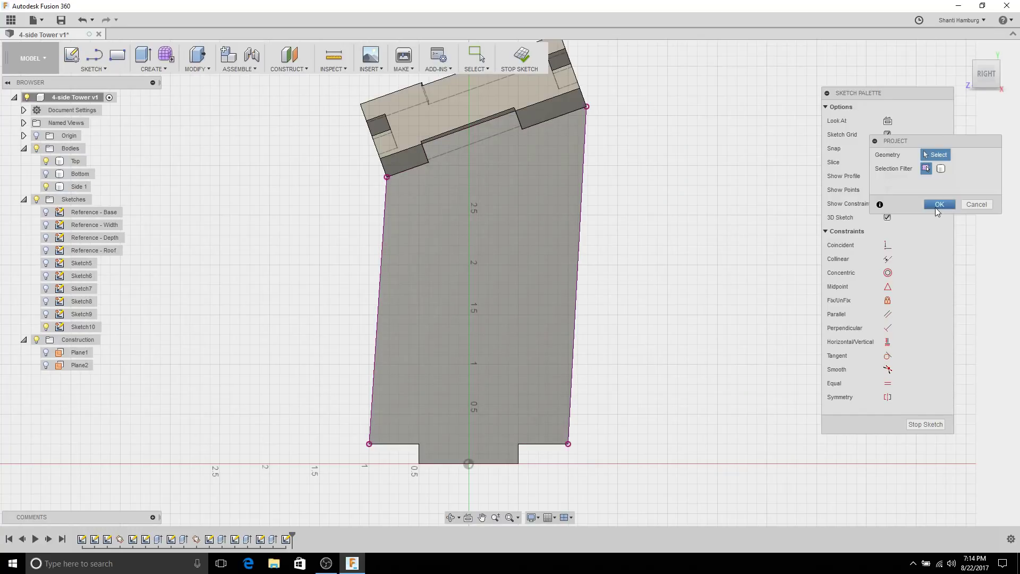
left_click(938, 205)
left_click(100, 70)
mouse_move(123, 105)
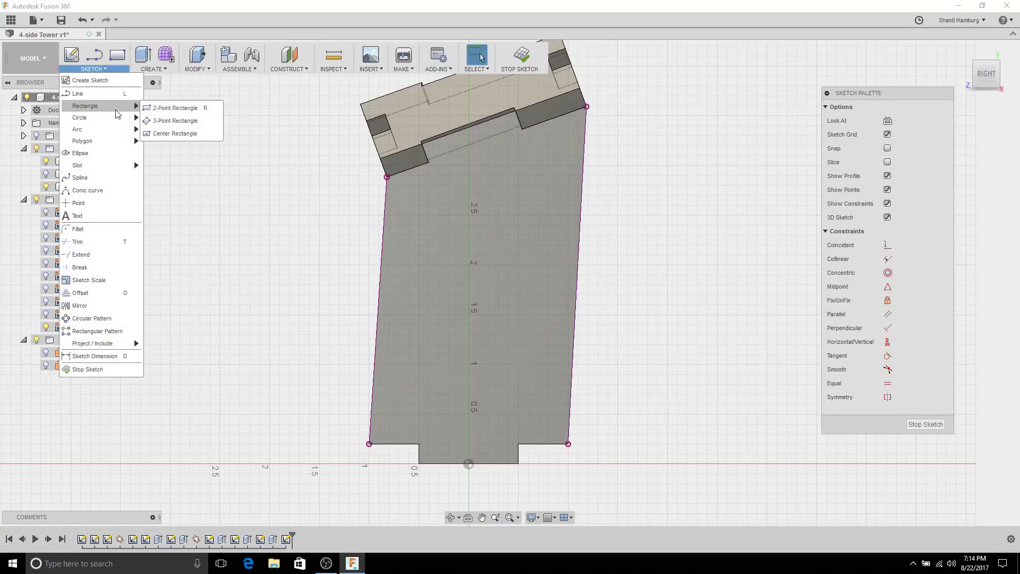
left_click(182, 117)
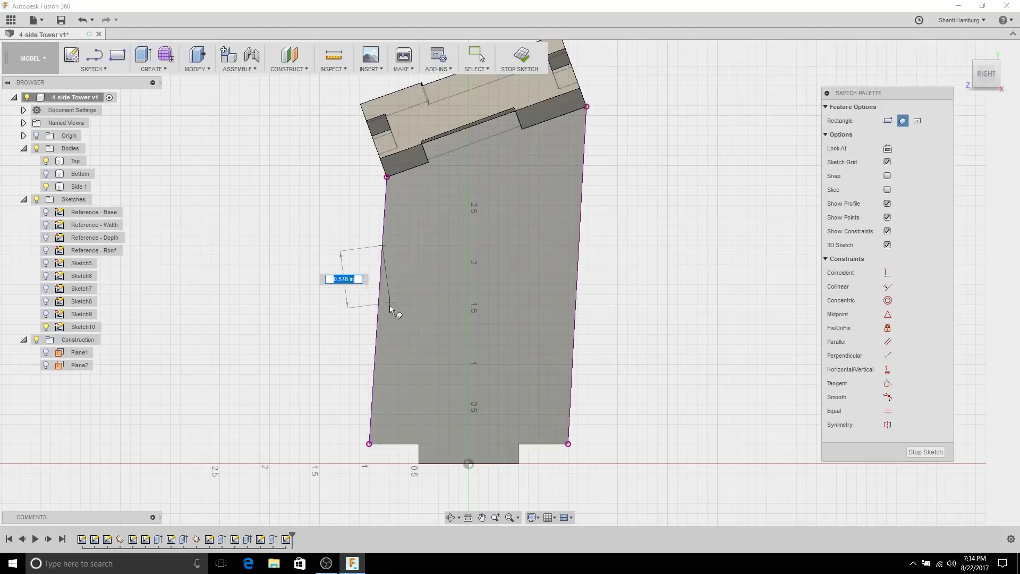
key("Escape")
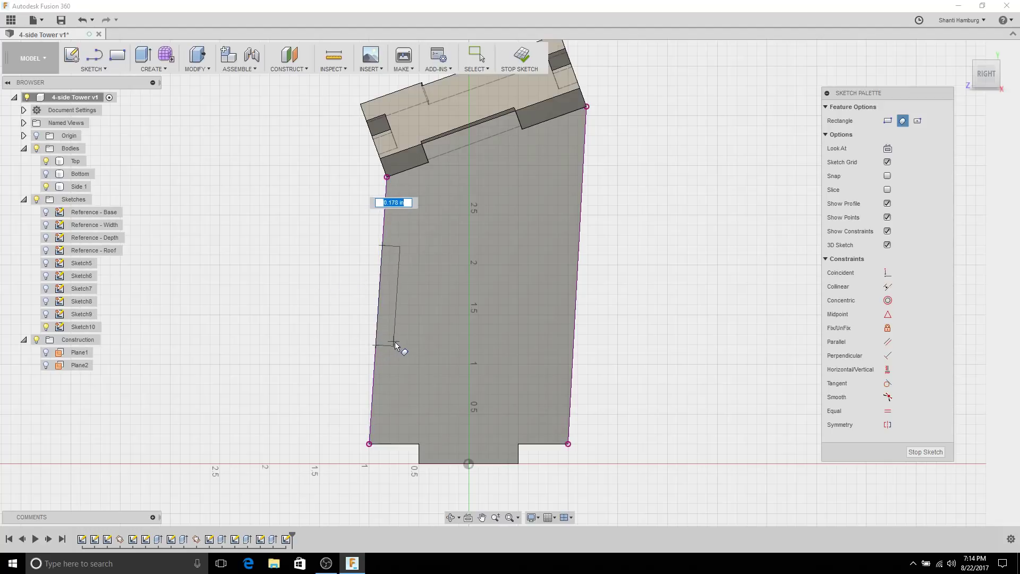
left_click(396, 346)
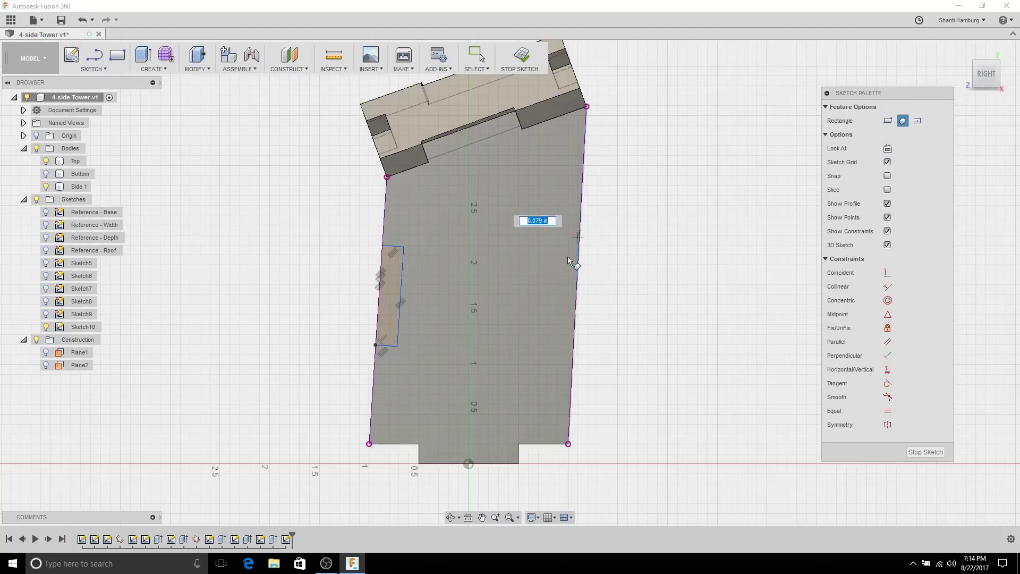
left_click(551, 347)
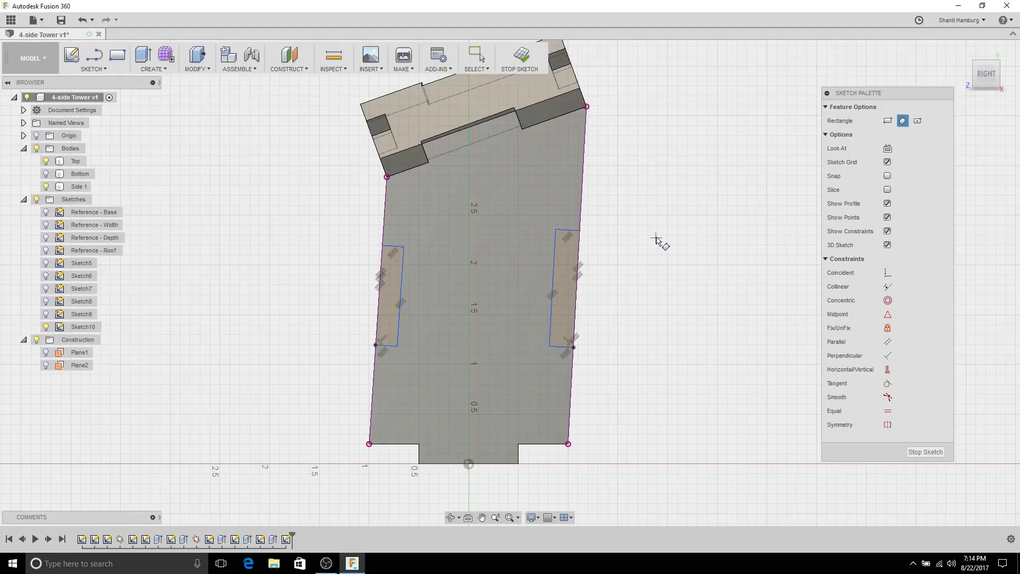
Step: Make the two slot rectangles' top edges and side edges equal
left_click(893, 412)
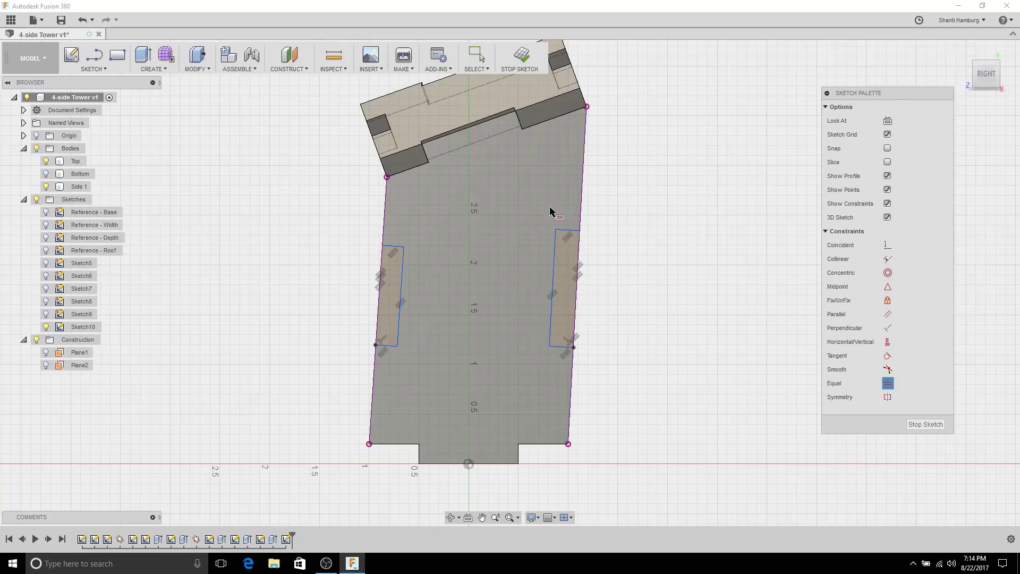
left_click(567, 231)
left_click(393, 248)
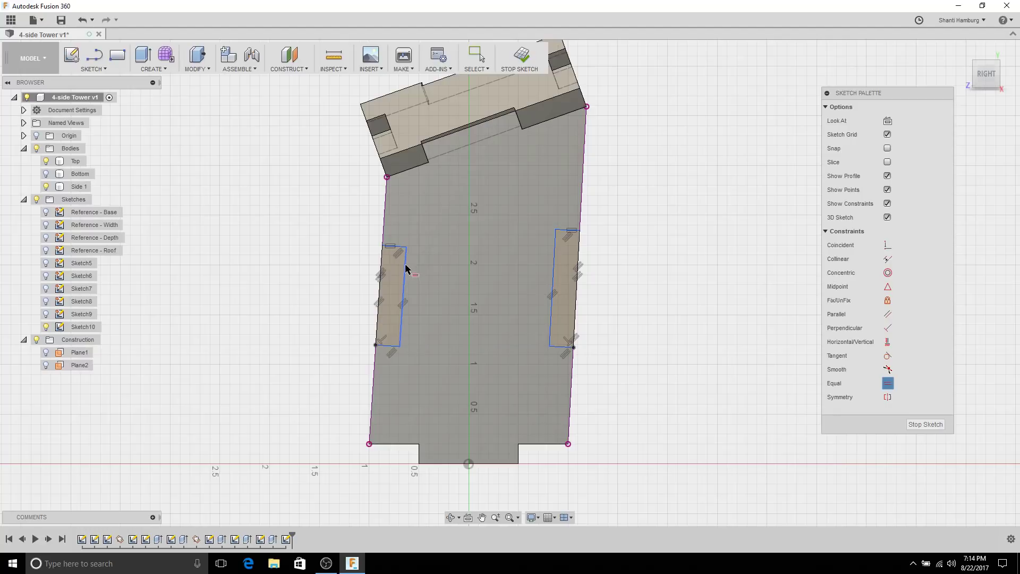
left_click(405, 267)
left_click(555, 253)
key("Escape")
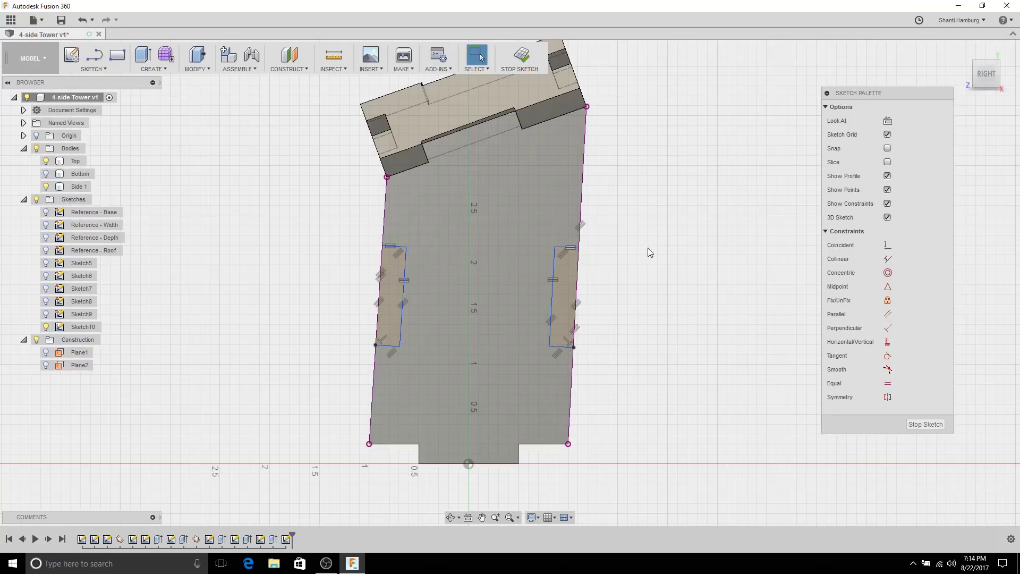
Step: Dimension the right slot's width as 'thickness' and its length as 1.00
right_click(664, 213)
left_click(667, 245)
left_click(586, 250)
left_click(561, 252)
left_click(618, 230)
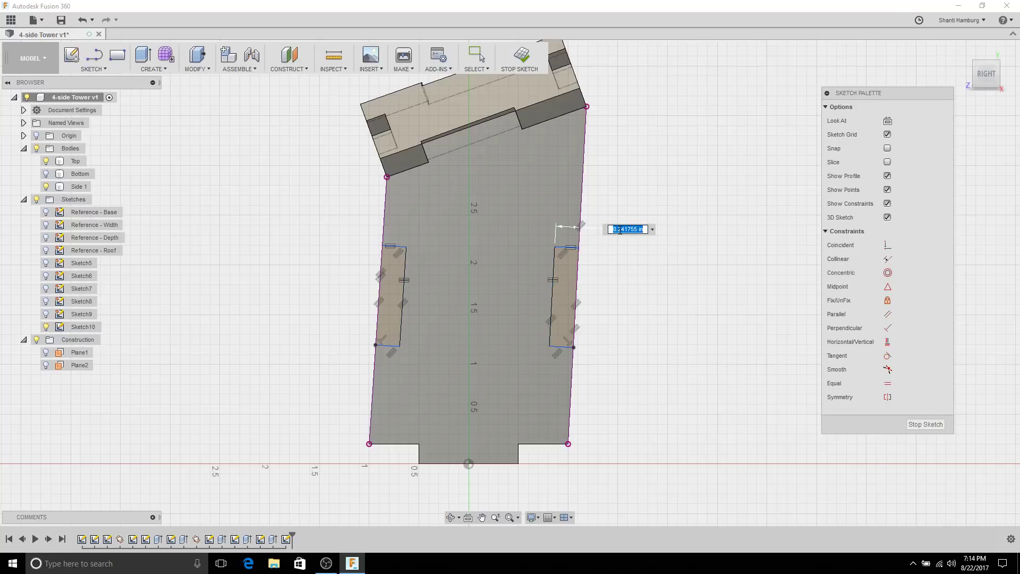
type("thickness")
key("Return")
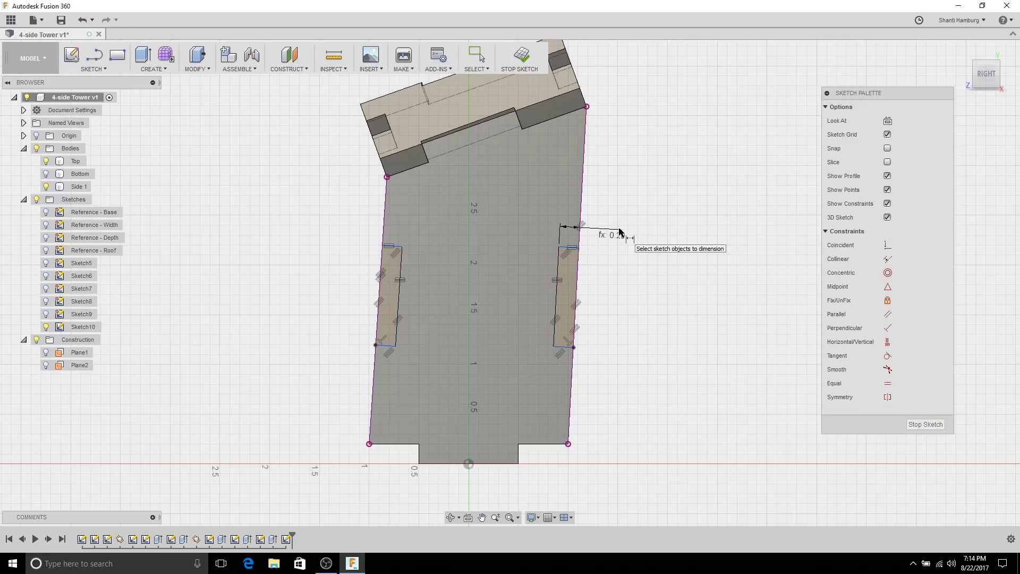
left_click(554, 267)
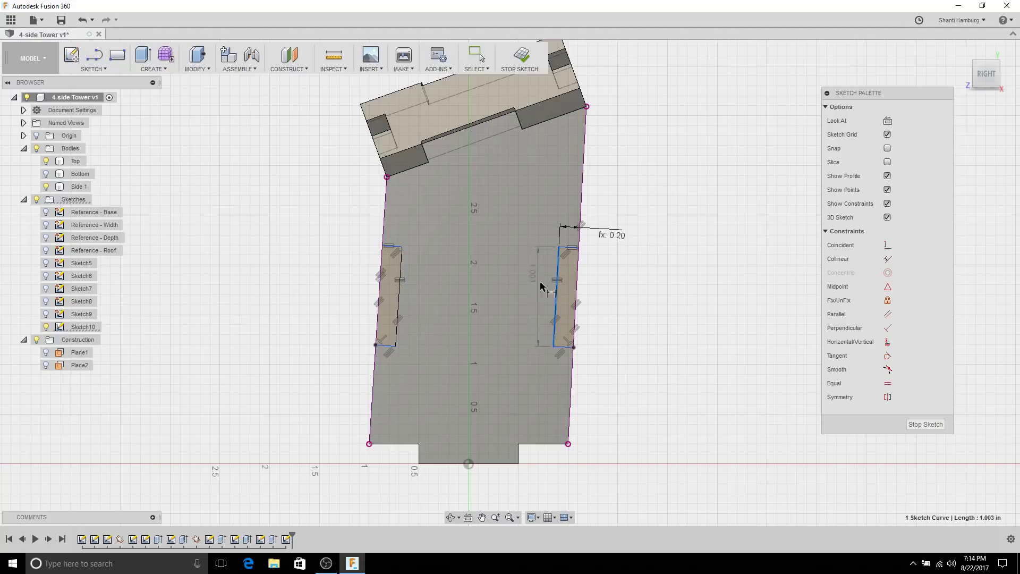
left_click(562, 214)
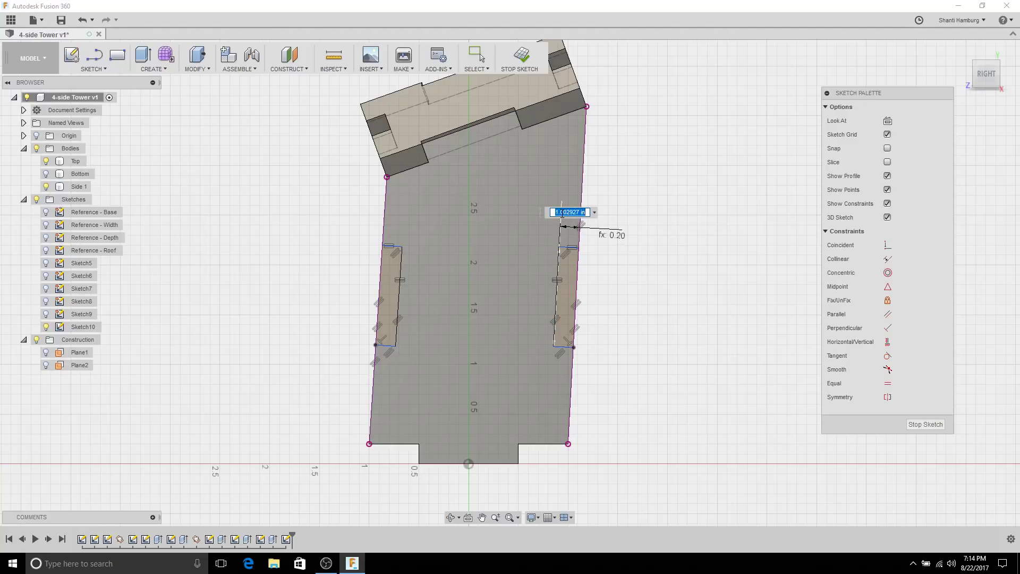
type("1")
key("Return")
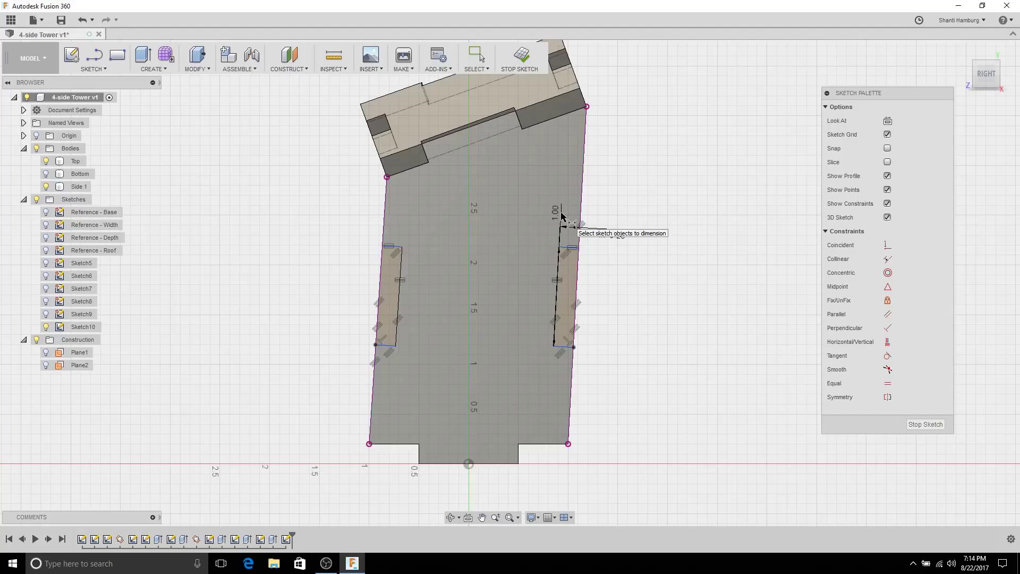
key("Escape")
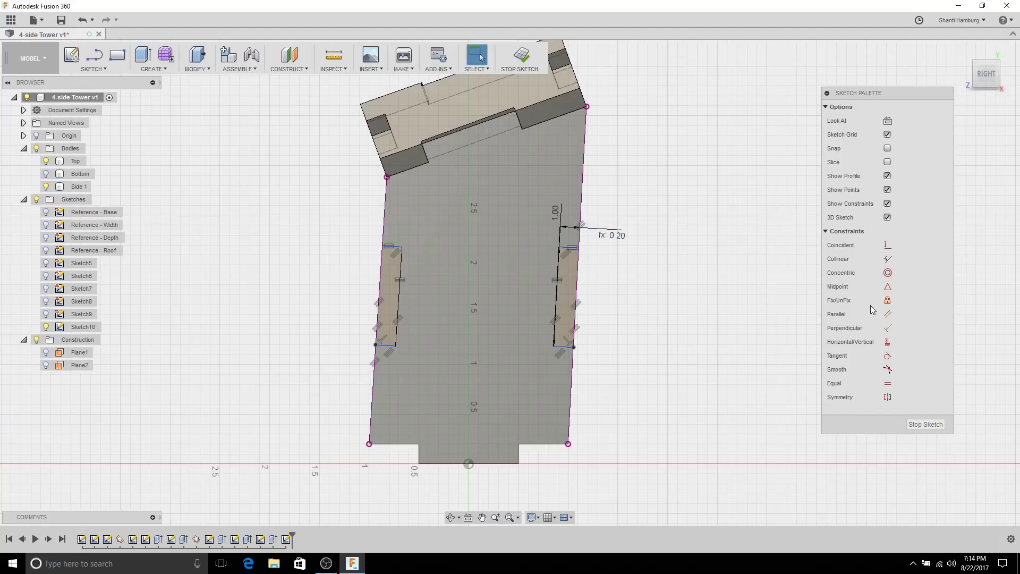
Step: Align the two slots' lower corners level with a Horizontal/Vertical constraint
left_click(887, 342)
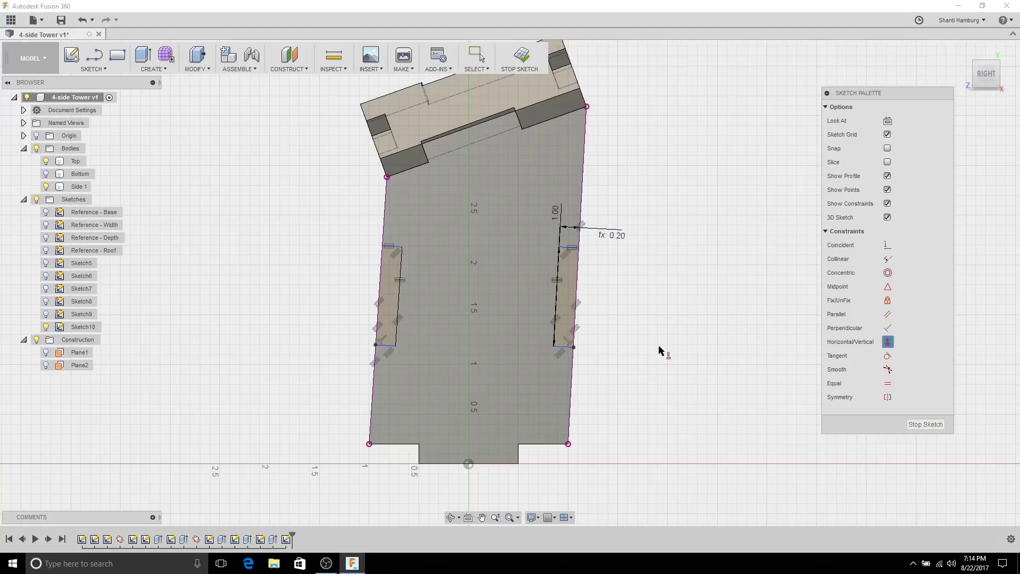
left_click(574, 347)
left_click(376, 345)
key("Escape")
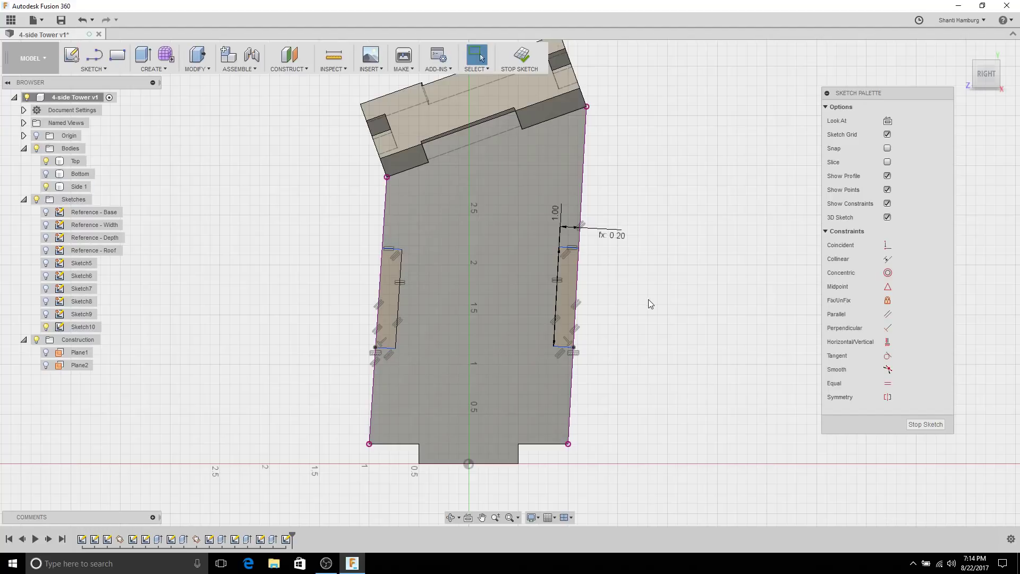
Step: Dimension the slot's lower corner 1.00 above the plate's bottom edge
right_click(651, 297)
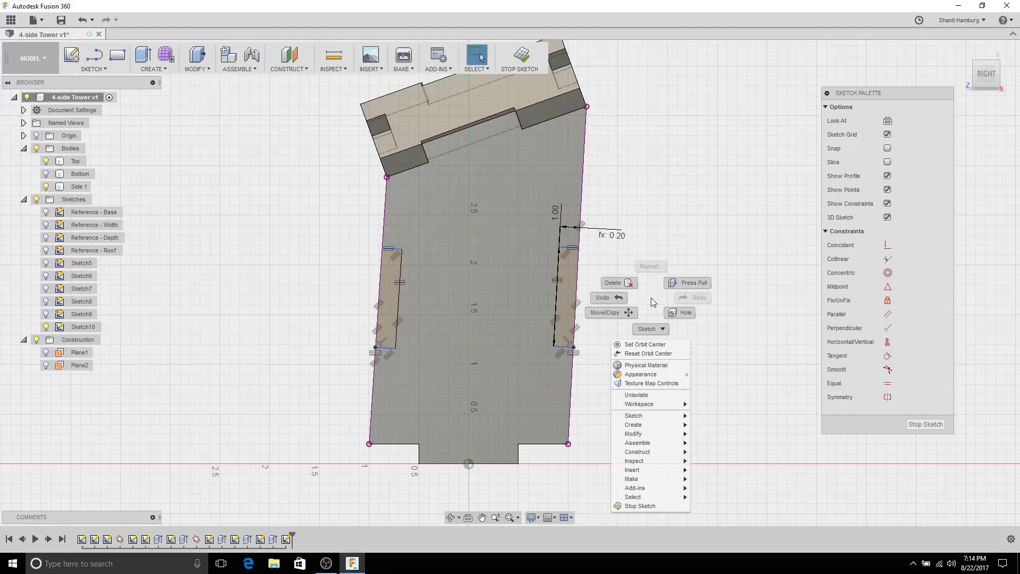
left_click(650, 329)
left_click(599, 333)
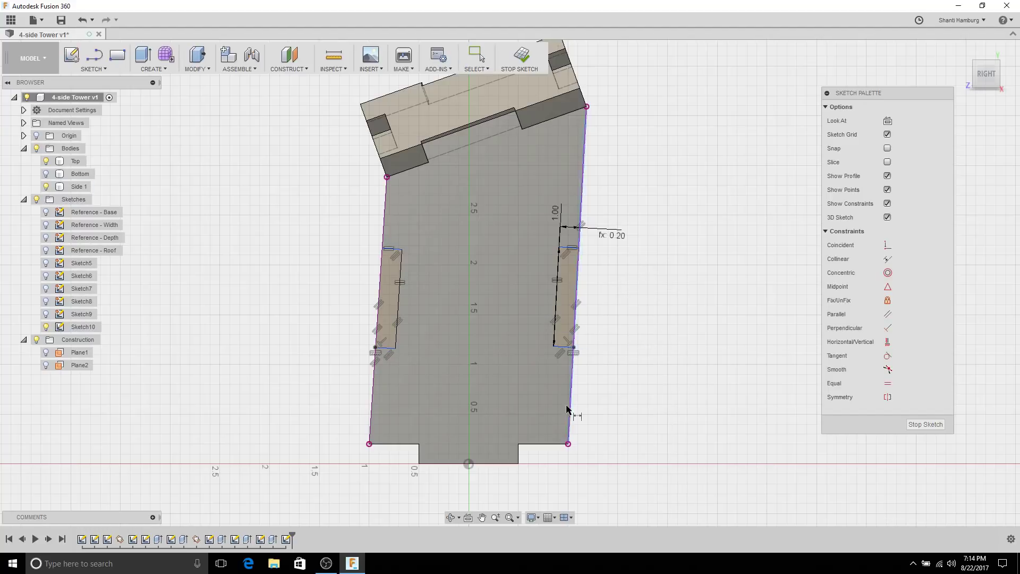
left_click(555, 444)
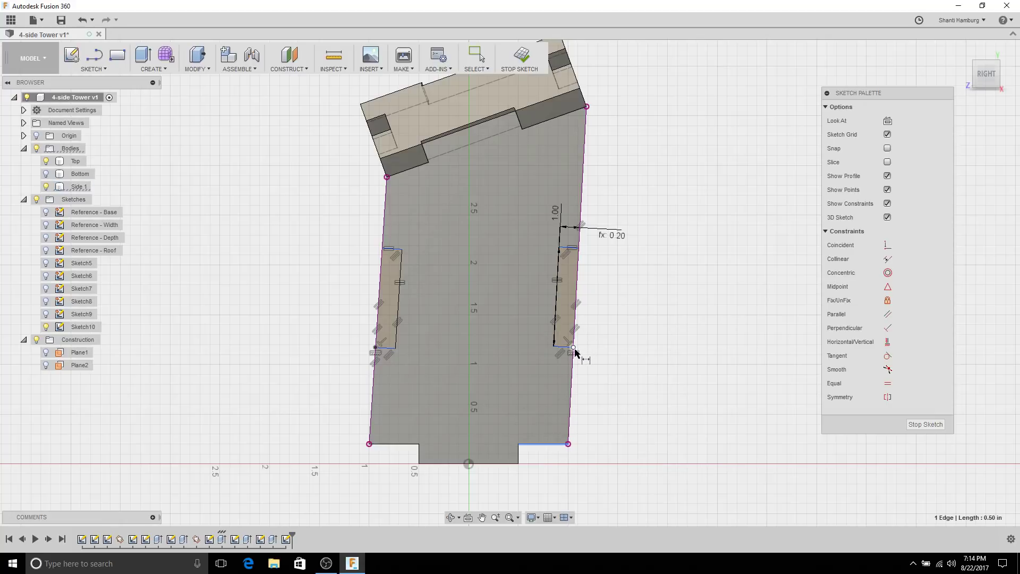
left_click(573, 348)
left_click(621, 378)
type("1")
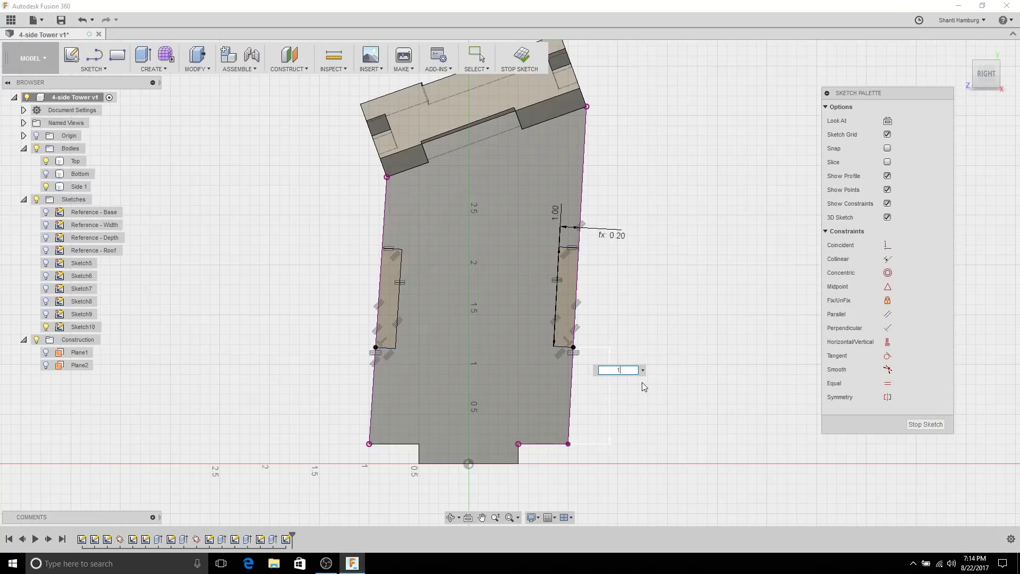
key("Return")
key("Escape")
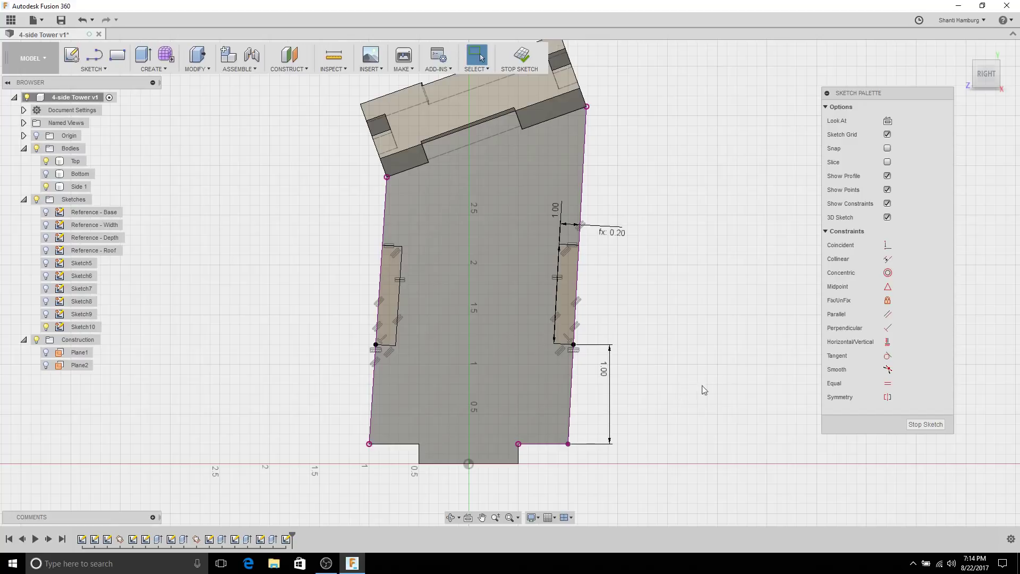
Step: Finish Sketch10 and cut both slot profiles from Side 1, extruding To Object
left_click(924, 424)
mouse_move(664, 296)
middle_mouse_down("shift")
mouse_move(733, 259)
mouse_move(716, 299)
mouse_move(706, 290)
middle_mouse_up("shift")
left_click(143, 55)
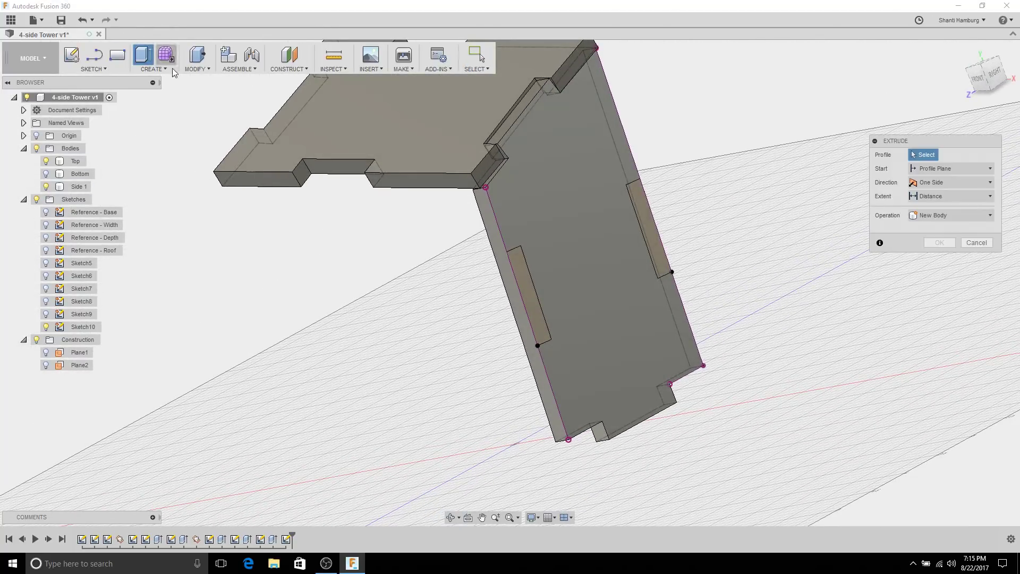
left_click(524, 279)
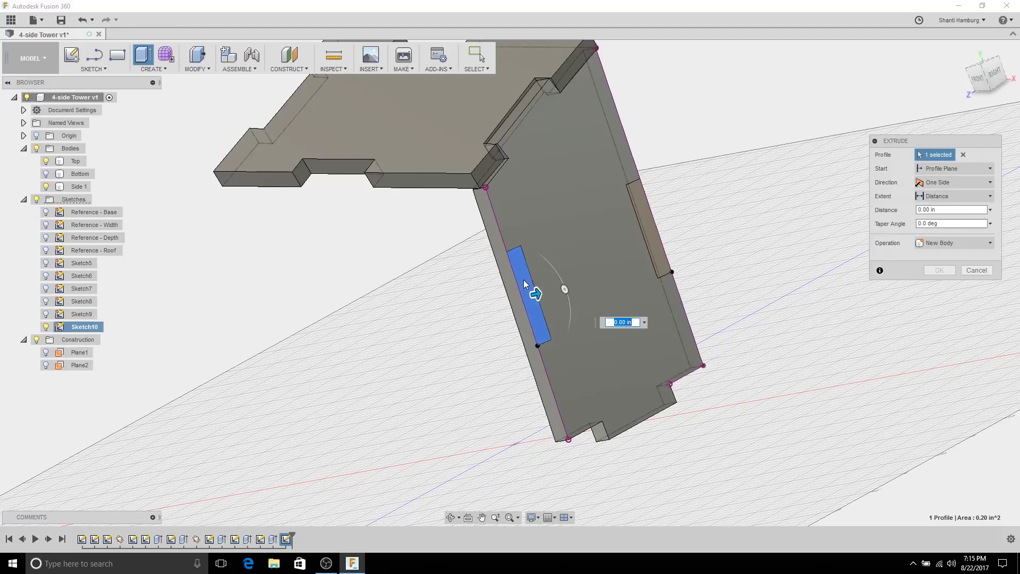
left_click(657, 215)
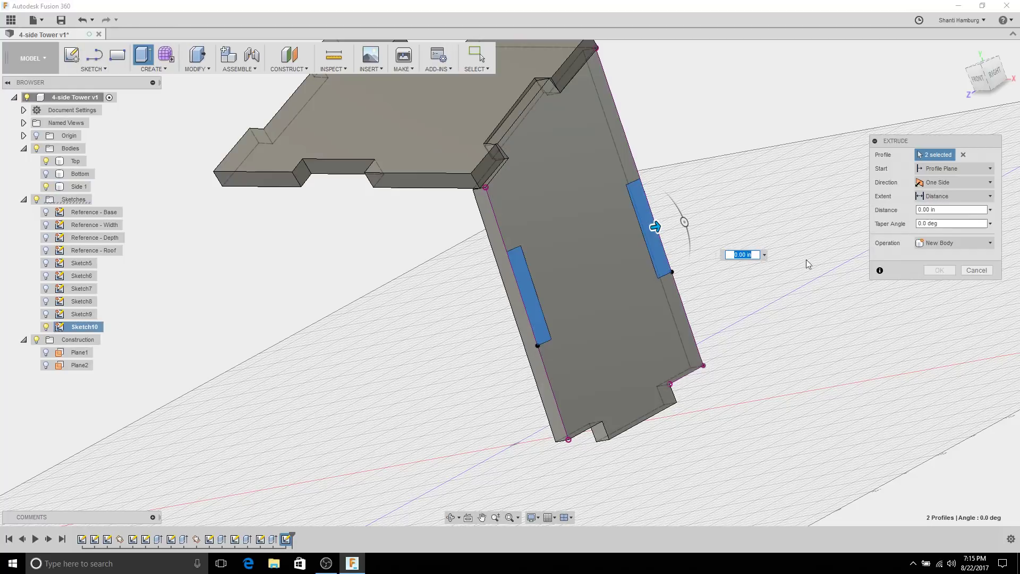
left_click(950, 197)
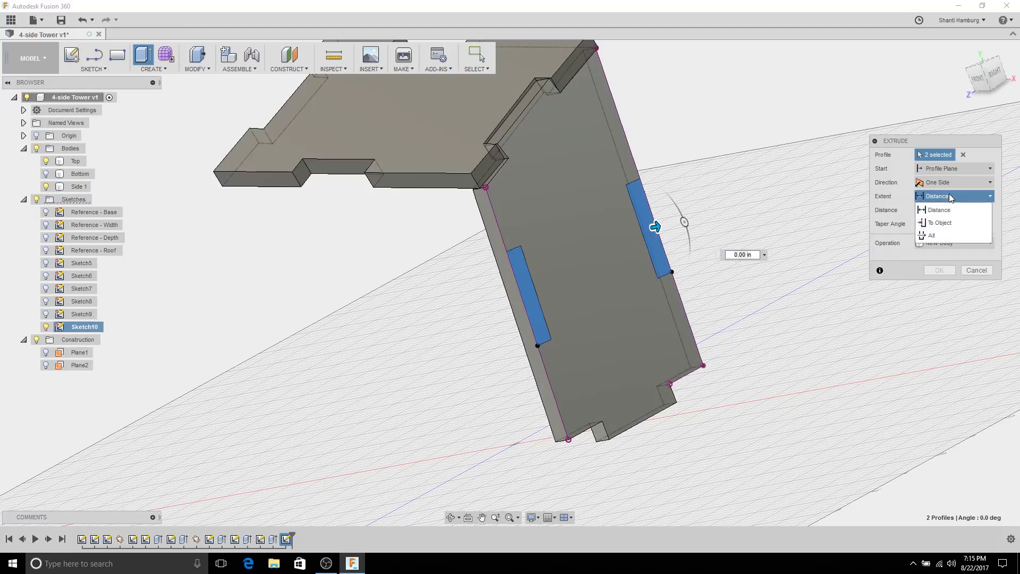
left_click(961, 225)
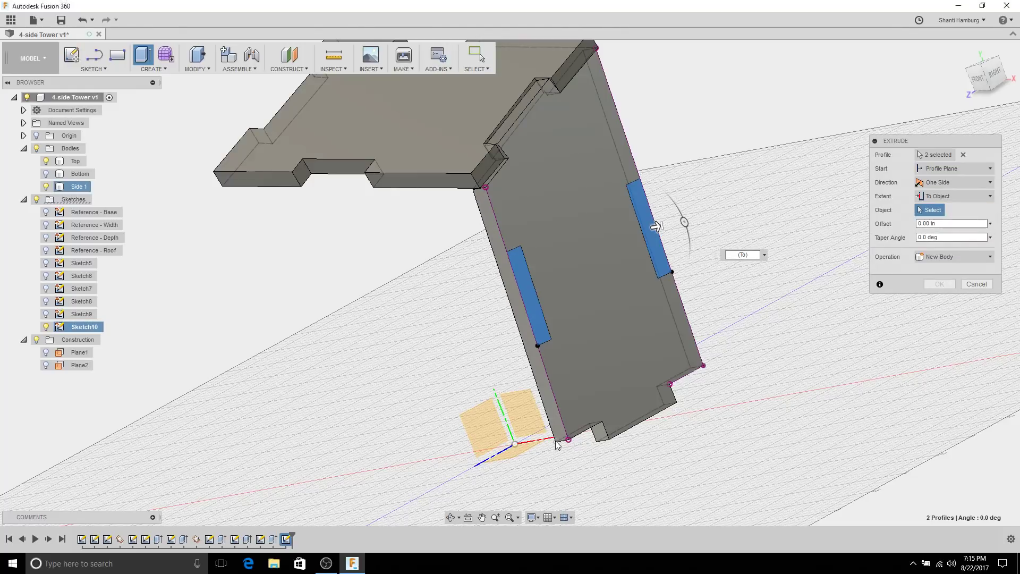
mouse_move(744, 189)
middle_mouse_down("shift")
mouse_move(799, 166)
mouse_move(743, 190)
mouse_move(751, 189)
middle_mouse_up("shift")
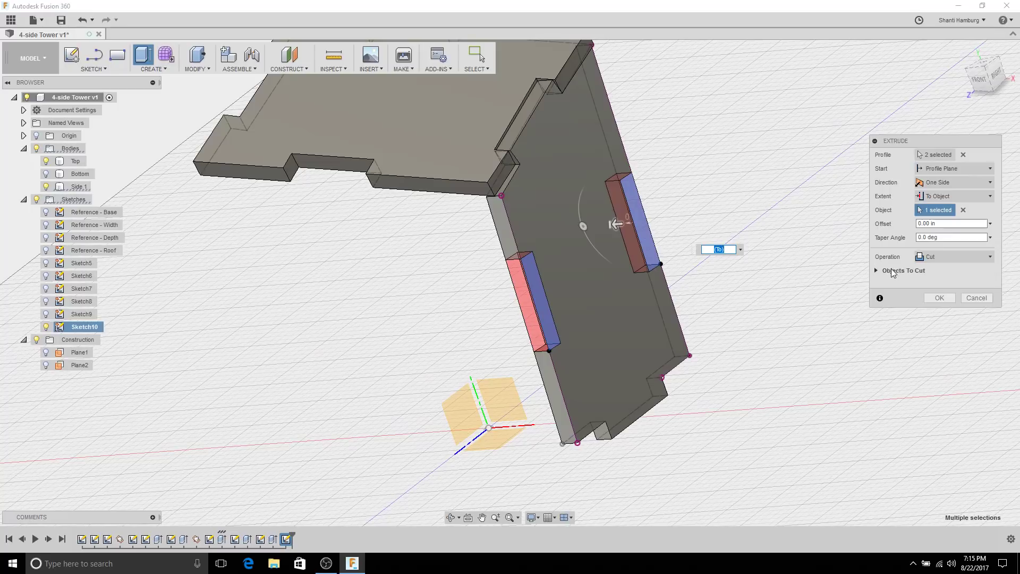
left_click(892, 271)
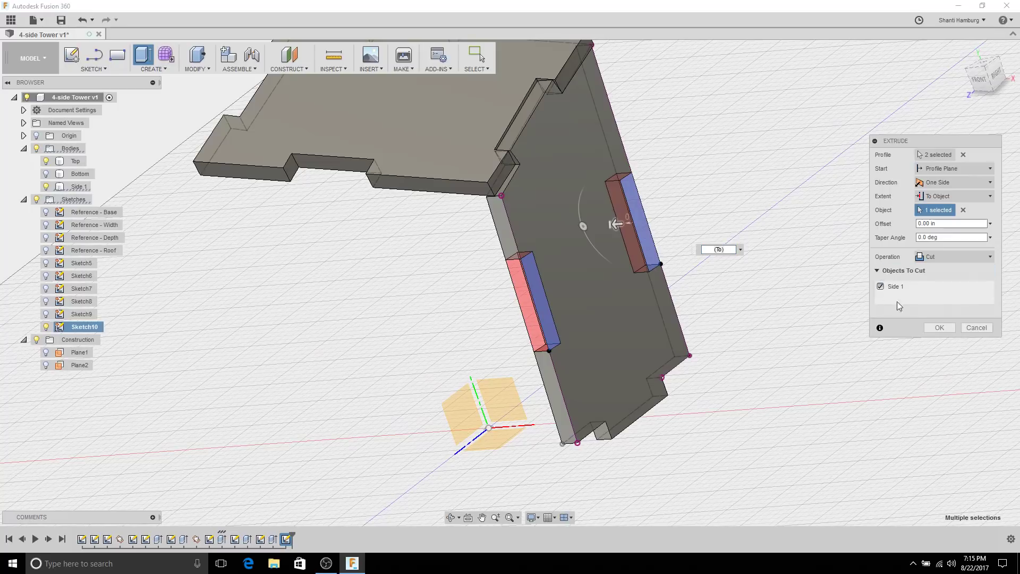
left_click(939, 328)
middle_click_drag(785, 214, 654, 233, "shift")
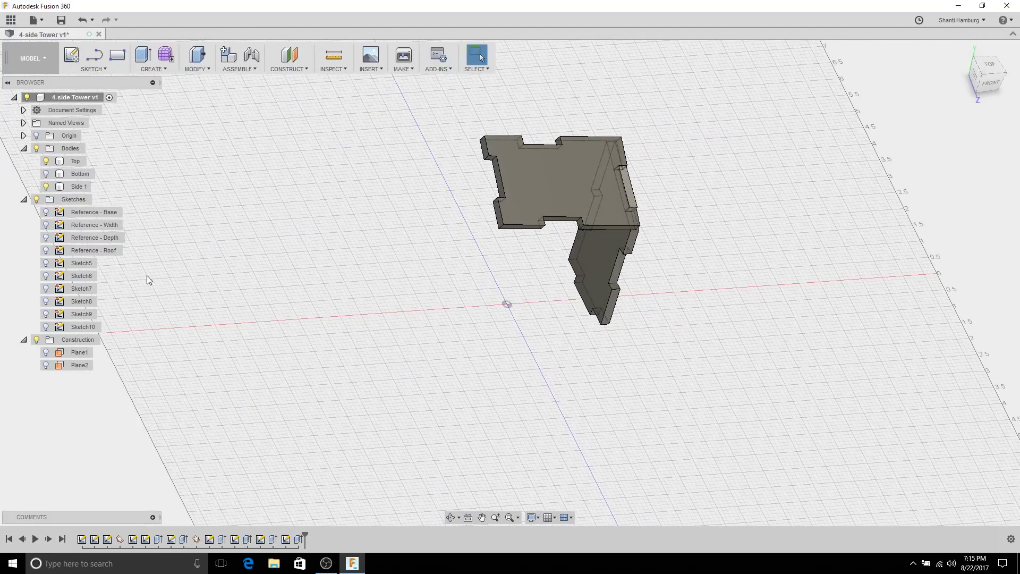
Step: Show the Reference - Width sketch and the Bottom body, viewing the tower from behind
left_click(46, 226)
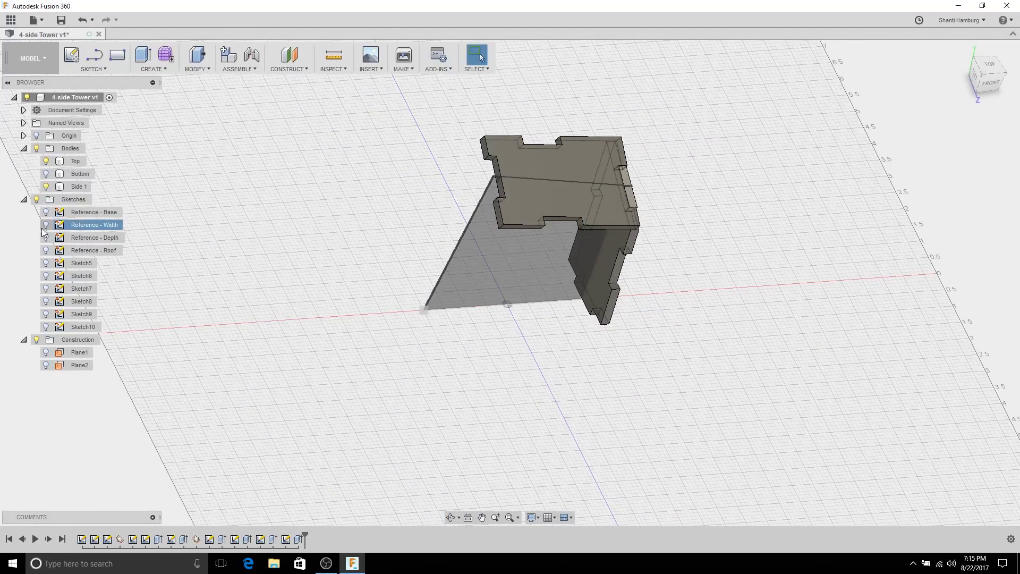
left_click(45, 226)
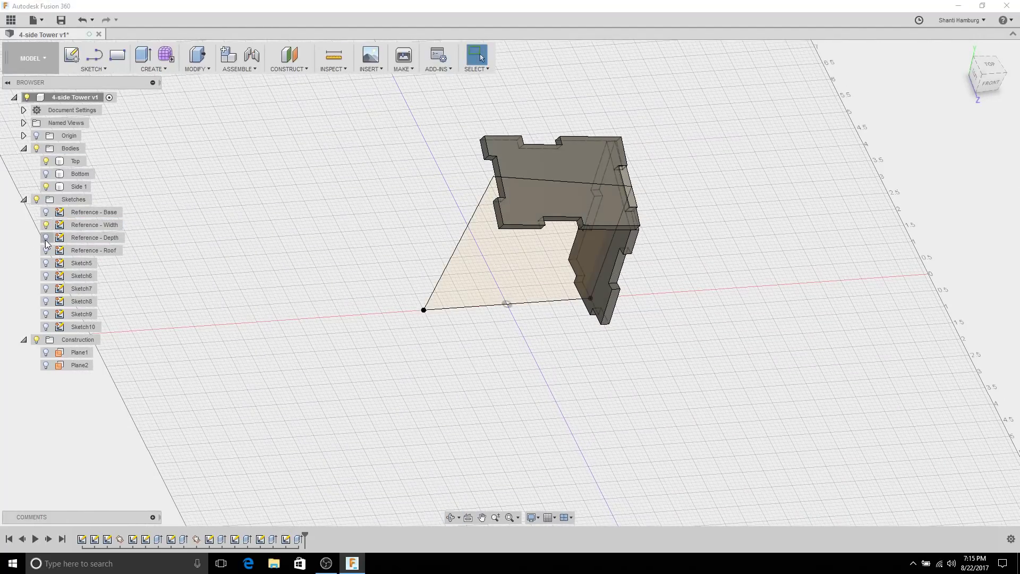
left_click(46, 175)
left_click(448, 302)
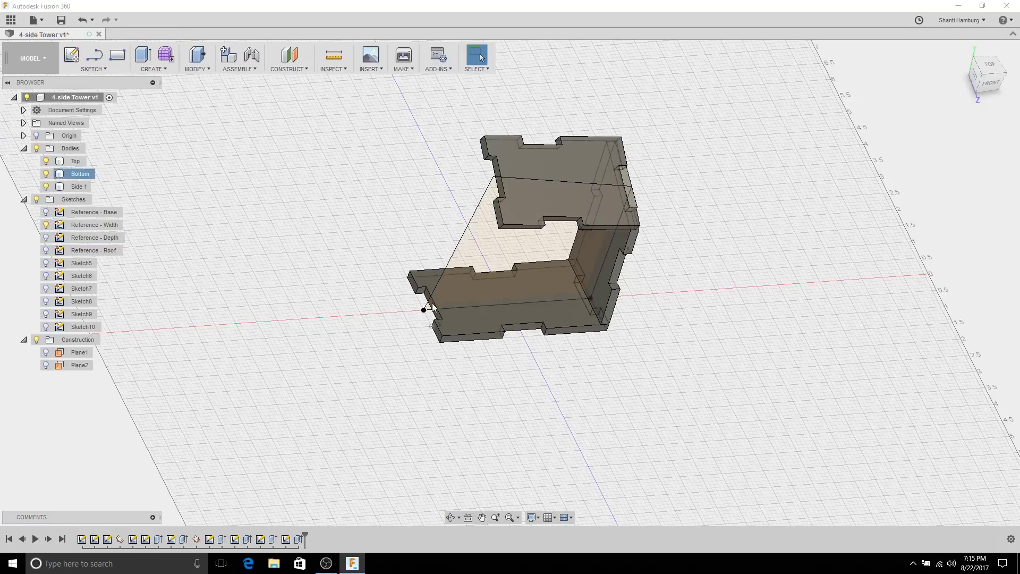
middle_click_drag(422, 276, 531, 332, "shift")
key("Escape")
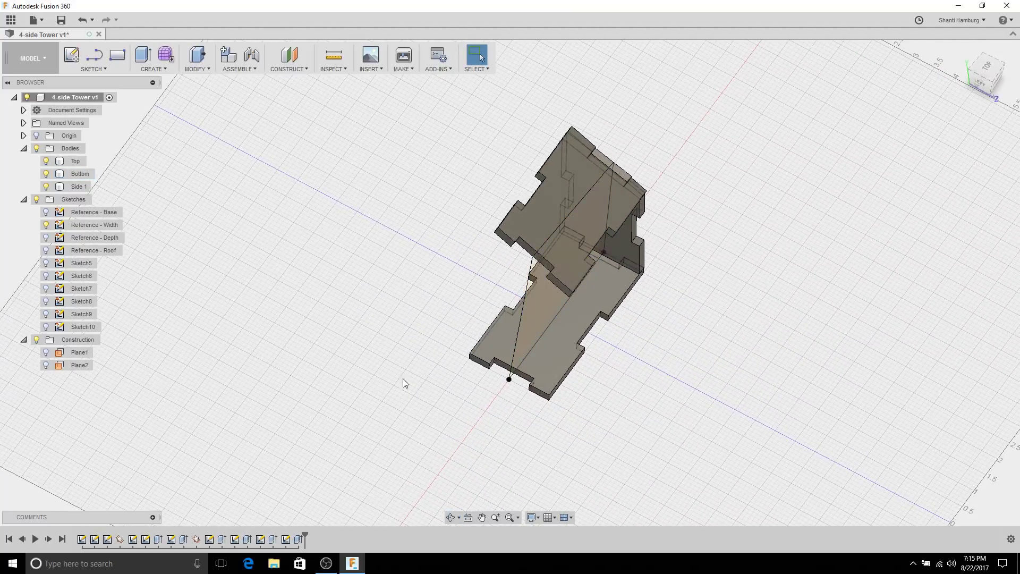
scroll(567, 432, "up", 3)
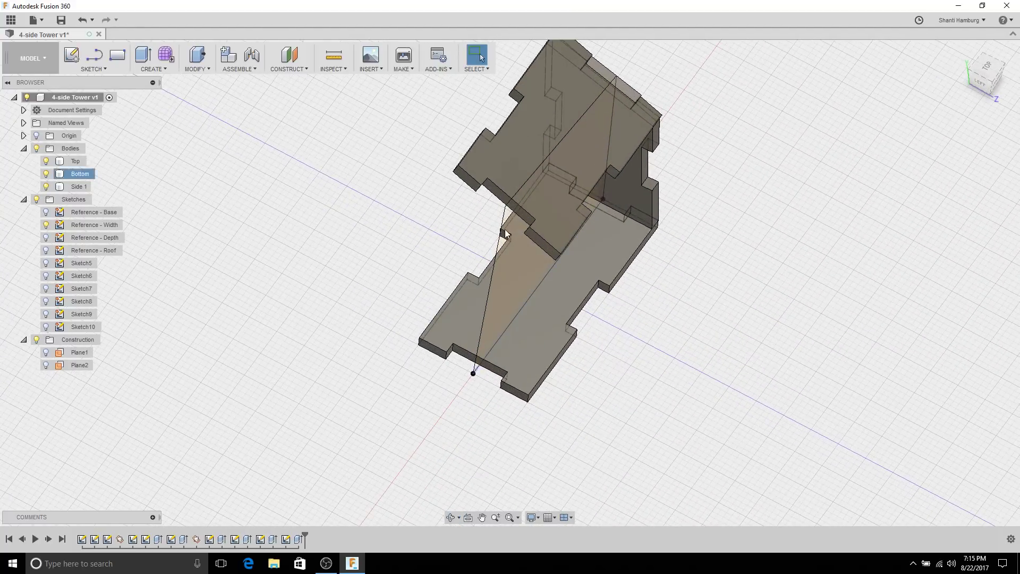
Step: Create Plane3, a construction plane through the base's front-left edge and a vertical edge
left_click(292, 70)
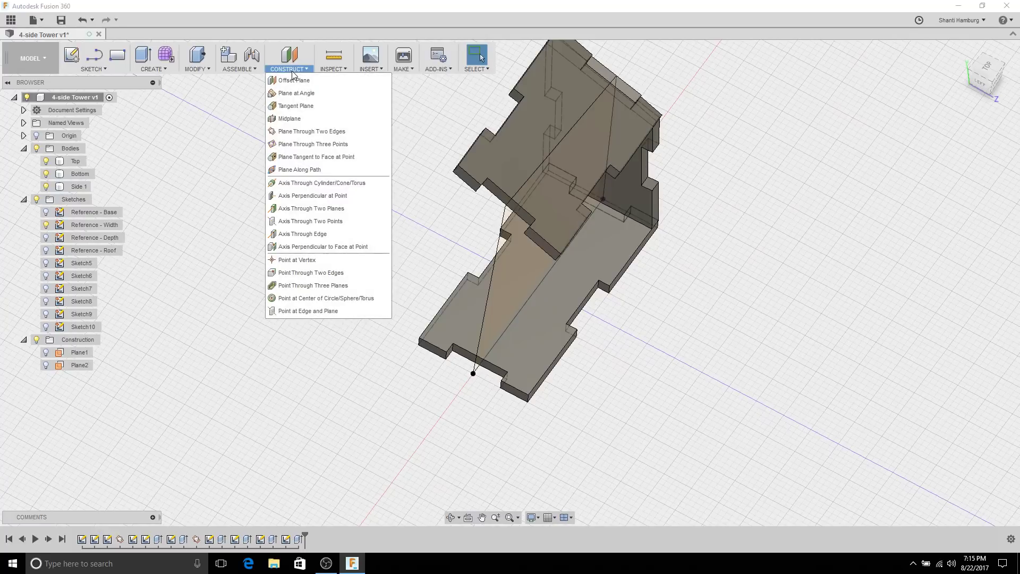
left_click(287, 135)
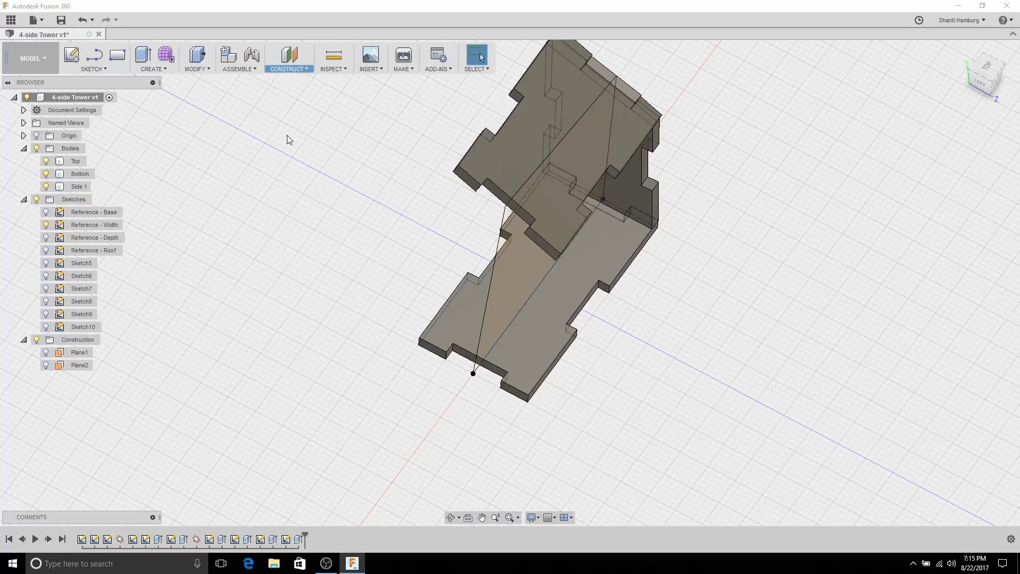
middle_click_drag(343, 199, 435, 393, "shift")
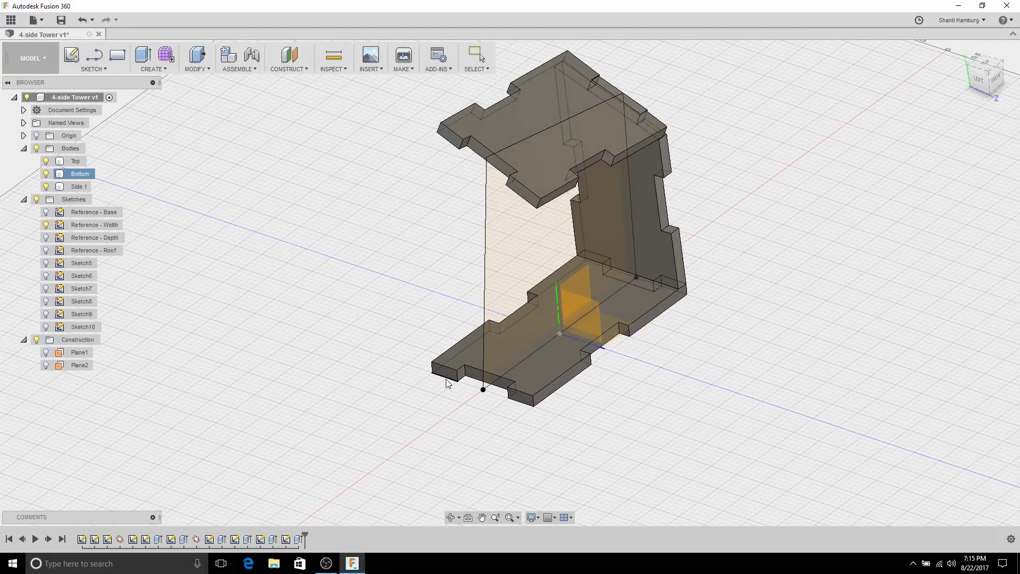
left_click(445, 377)
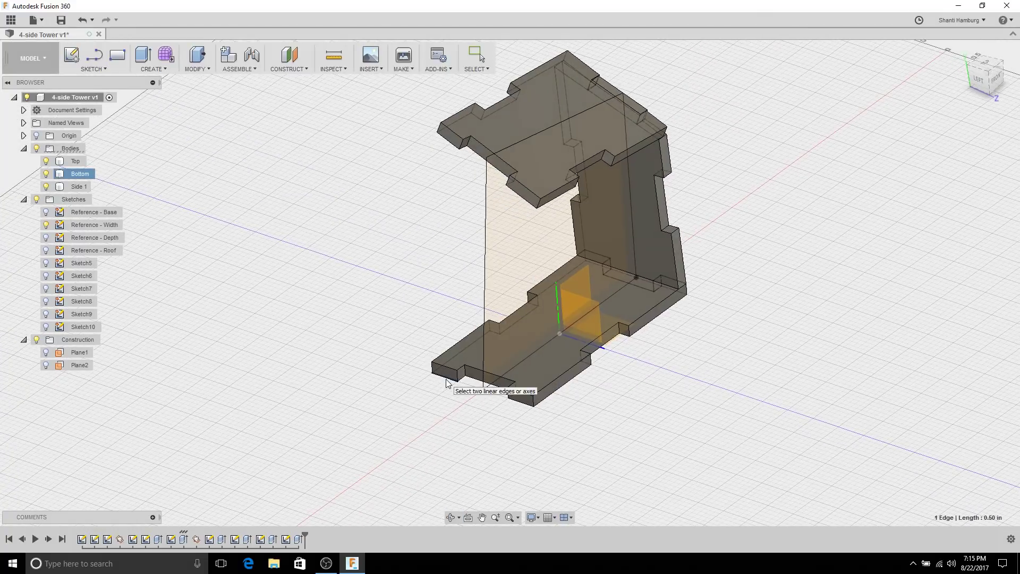
left_click(486, 248)
key("Return")
middle_click_drag(299, 216, 317, 242, "shift")
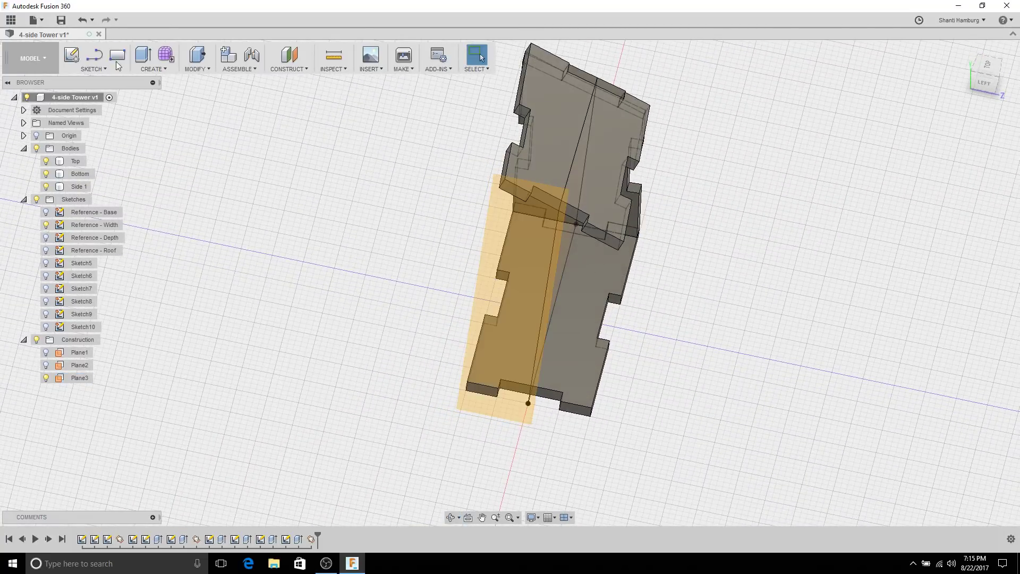
Step: Start a trial sketch on Plane3 and finish it empty
left_click(73, 54)
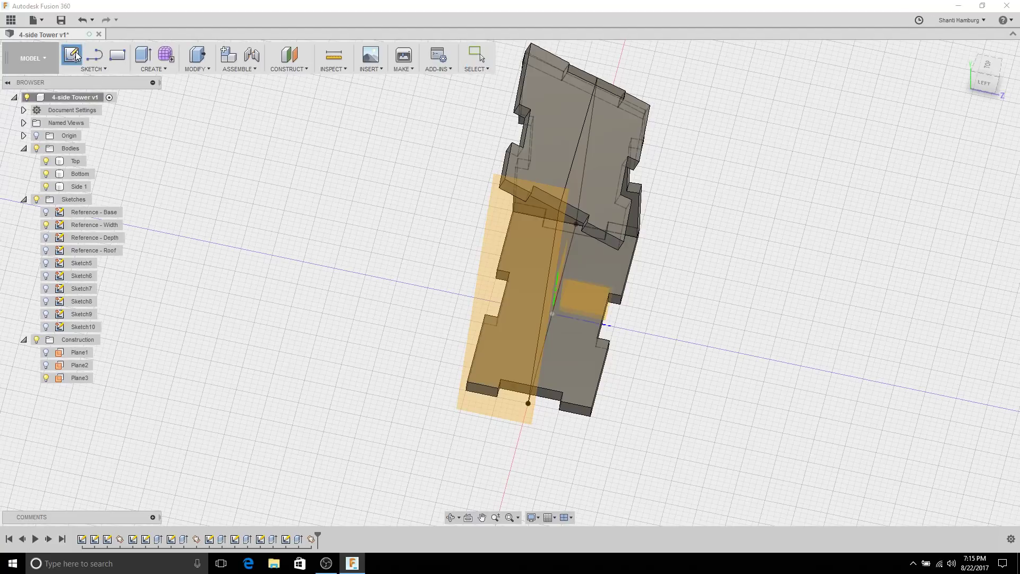
left_click(513, 409)
left_click(480, 362)
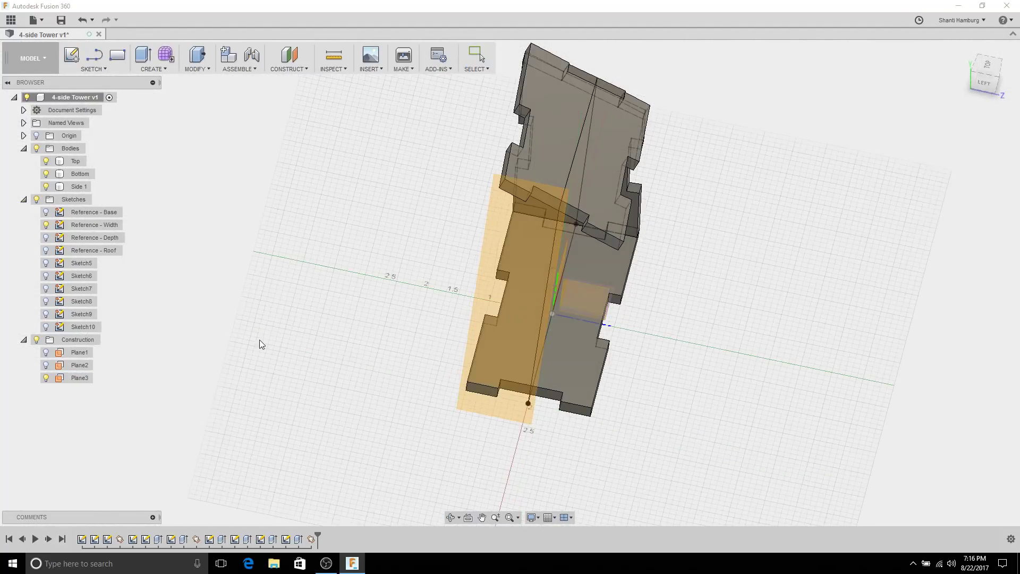
middle_click_drag(274, 332, 321, 264, "shift")
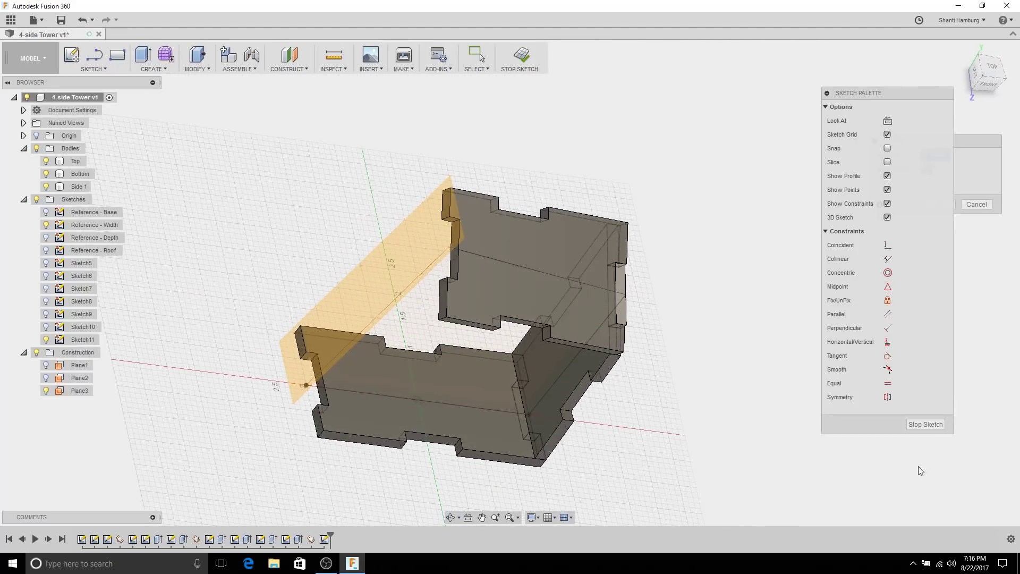
middle_click_drag(920, 409, 945, 436, "shift")
left_click(936, 425)
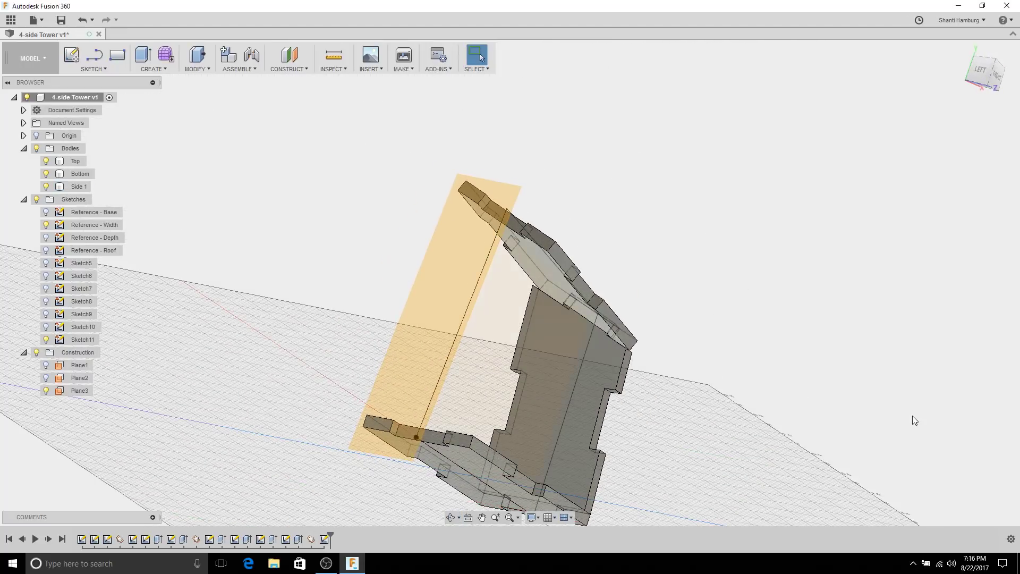
Step: Delete the unused Sketch11 from the browser
left_click(81, 339)
mouse_move(199, 270)
middle_mouse_down("shift")
mouse_move(266, 264)
mouse_move(243, 292)
middle_mouse_up("shift")
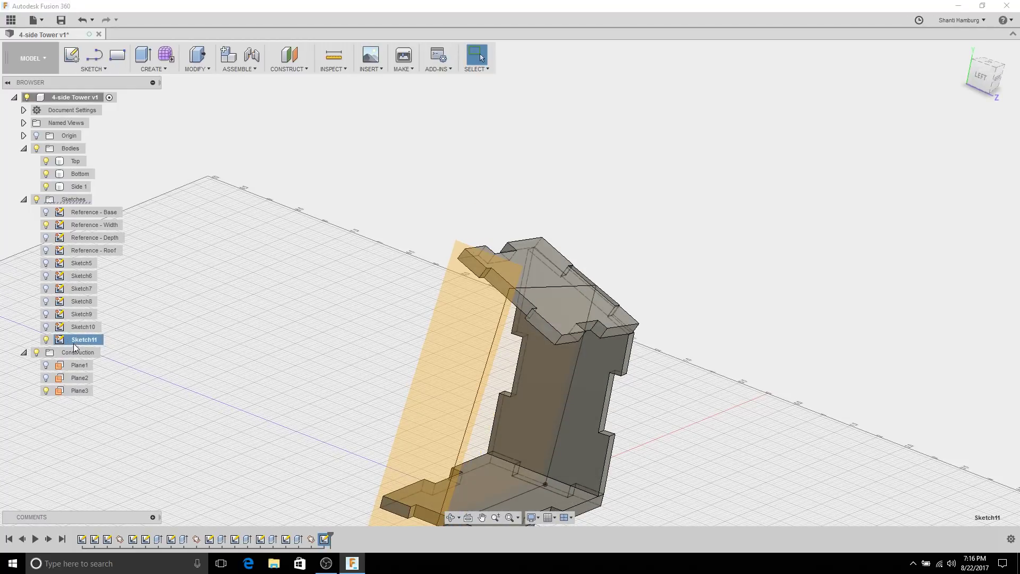
right_click(75, 341)
left_click(109, 419)
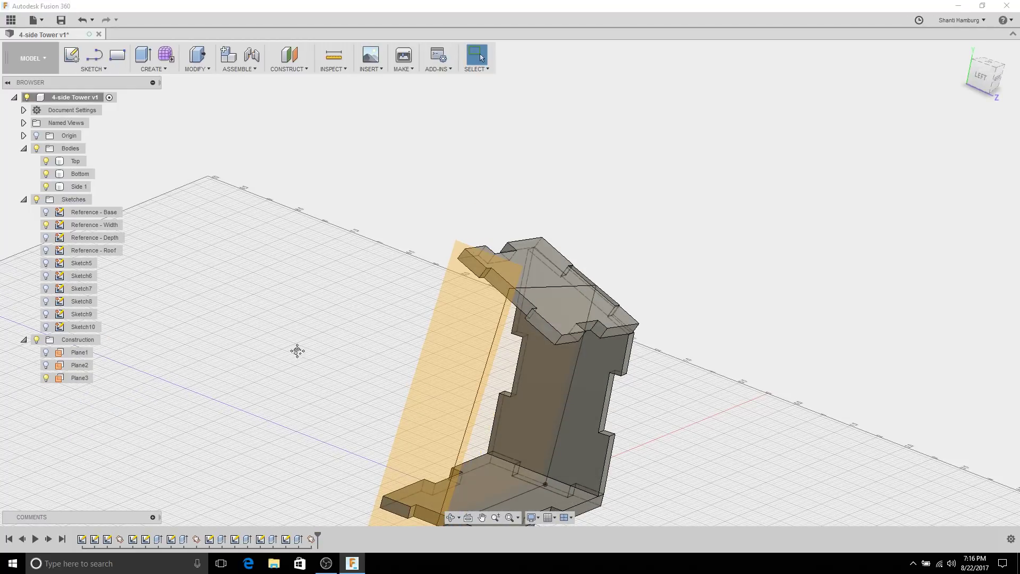
middle_click_drag(295, 348, 330, 287, "shift")
left_click(71, 55)
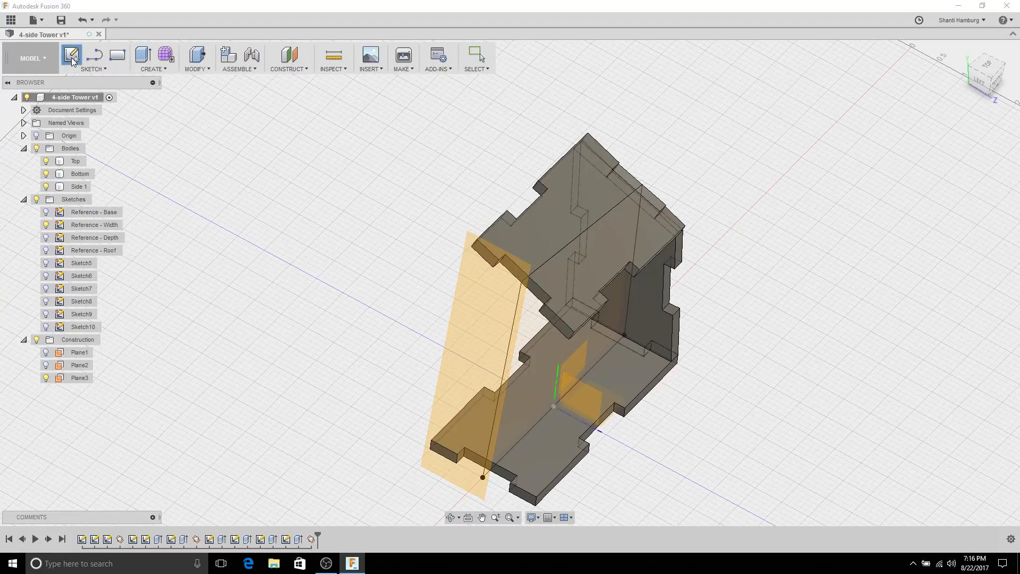
Step: Start Sketch12 on Plane3 and project three Top body corners and a Bottom corner
left_click(496, 318)
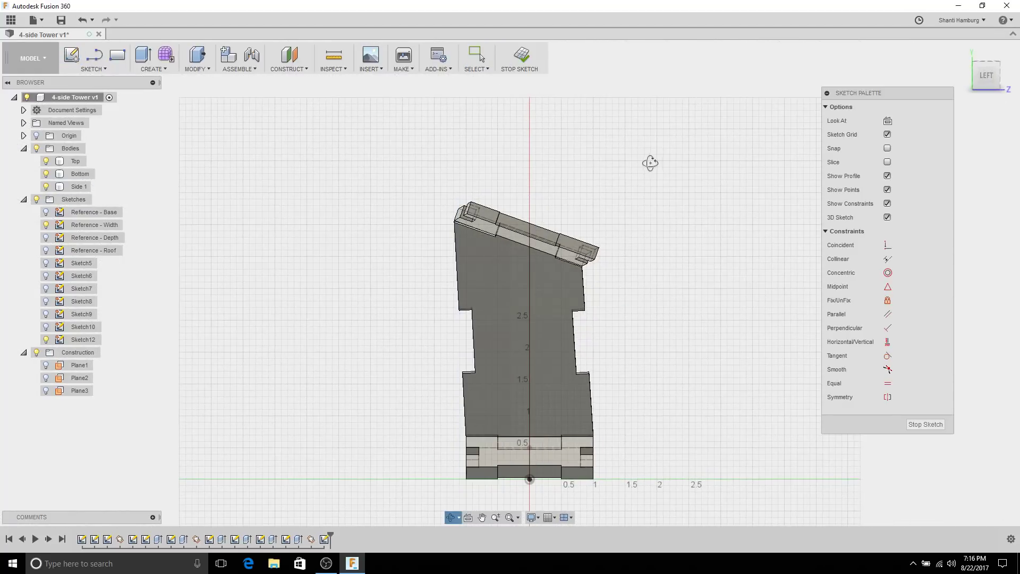
middle_click_drag(651, 162, 662, 114, "shift")
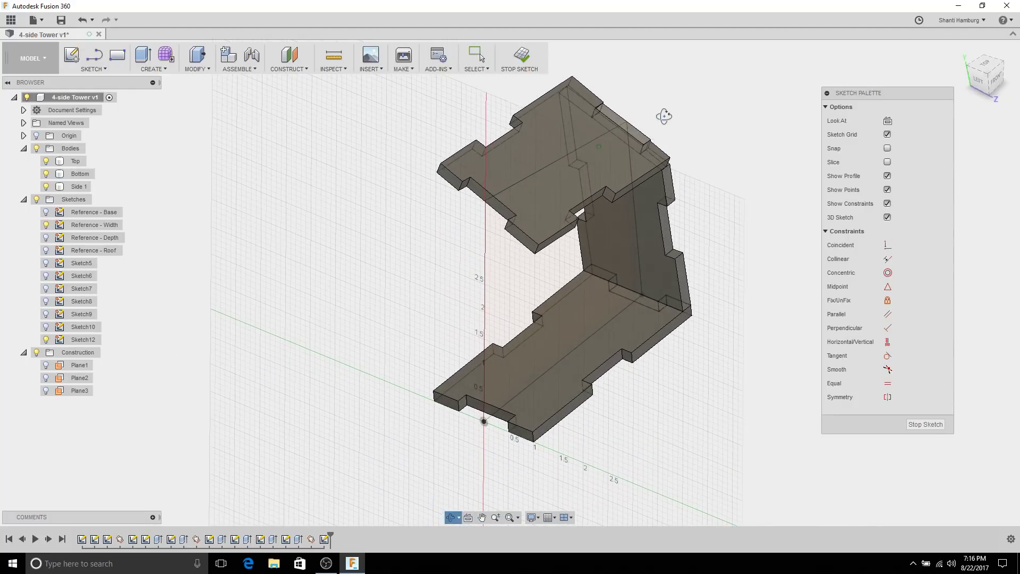
key("p")
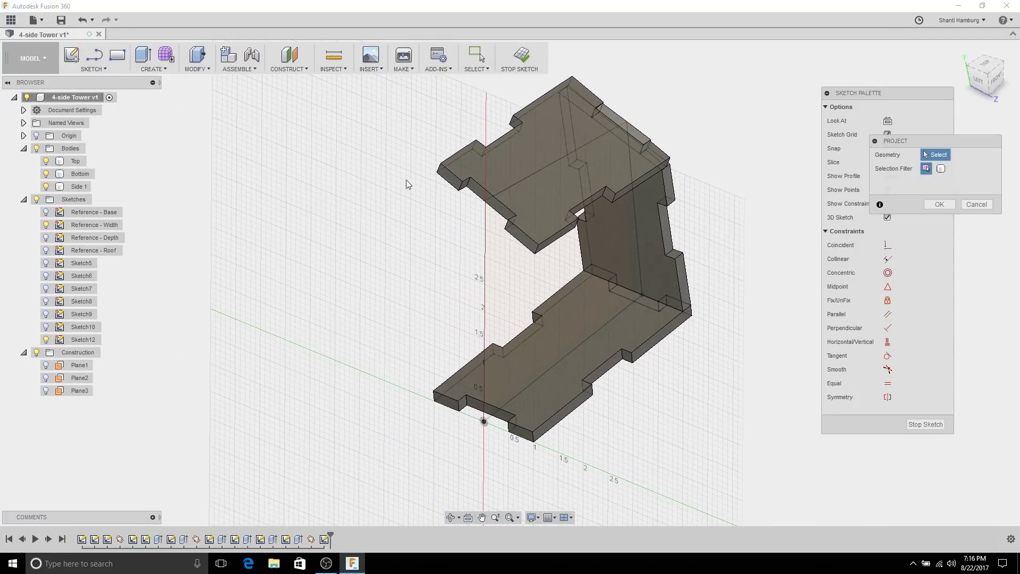
left_click(459, 191)
left_click(462, 182)
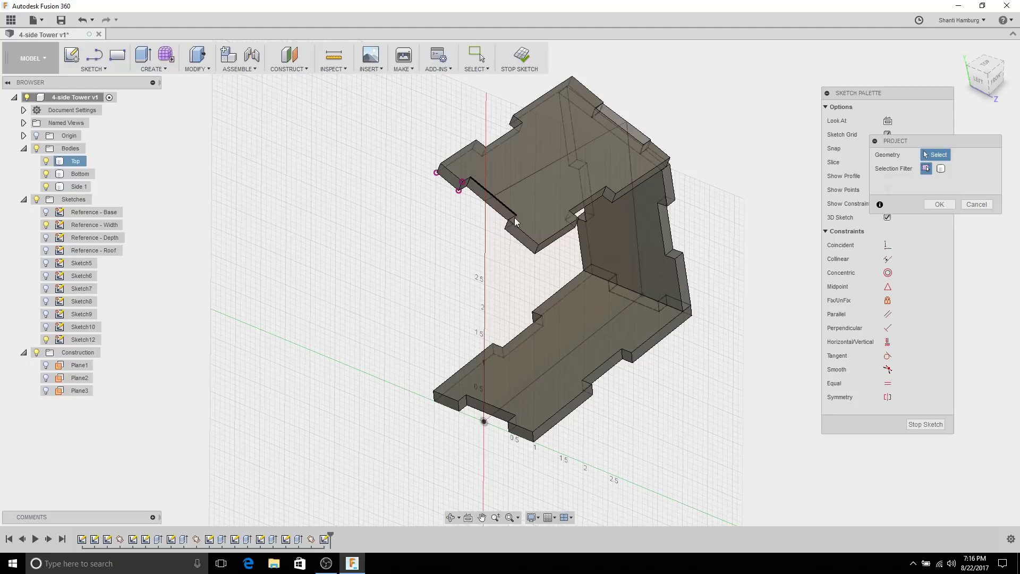
left_click(536, 254)
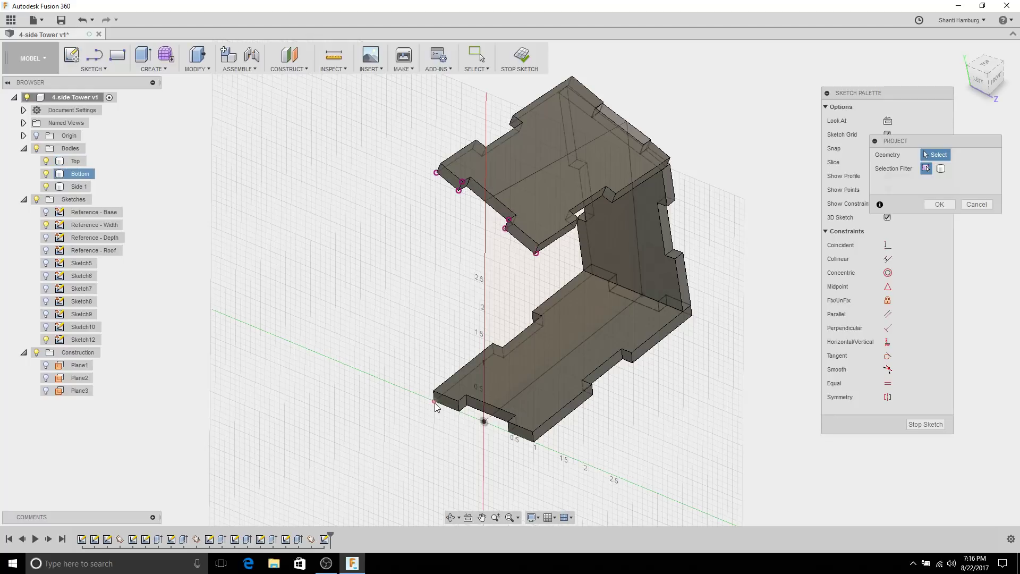
left_click(459, 412)
key("Return")
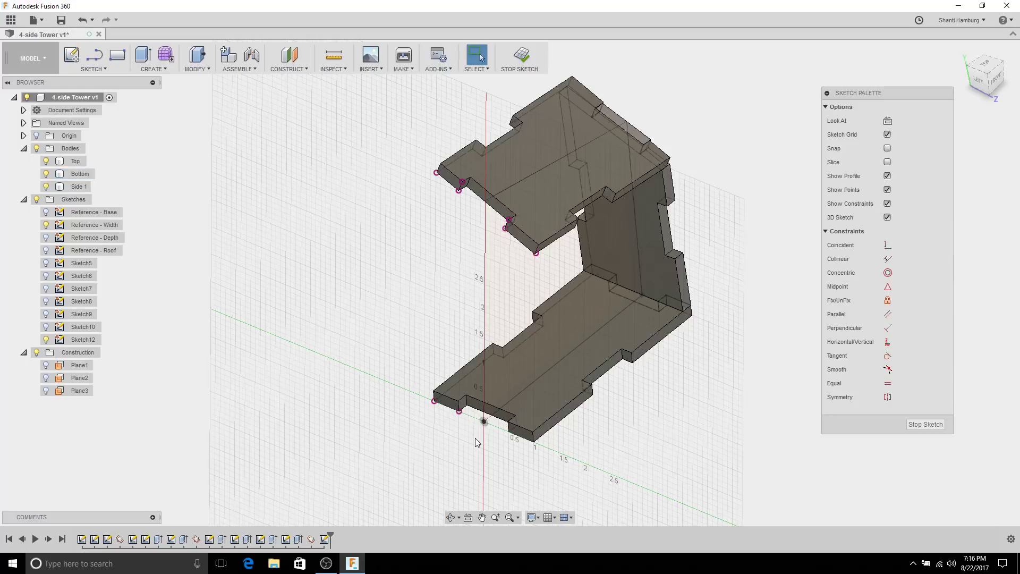
Step: Project four more Bottom body corners into the sketch and confirm them
key("p")
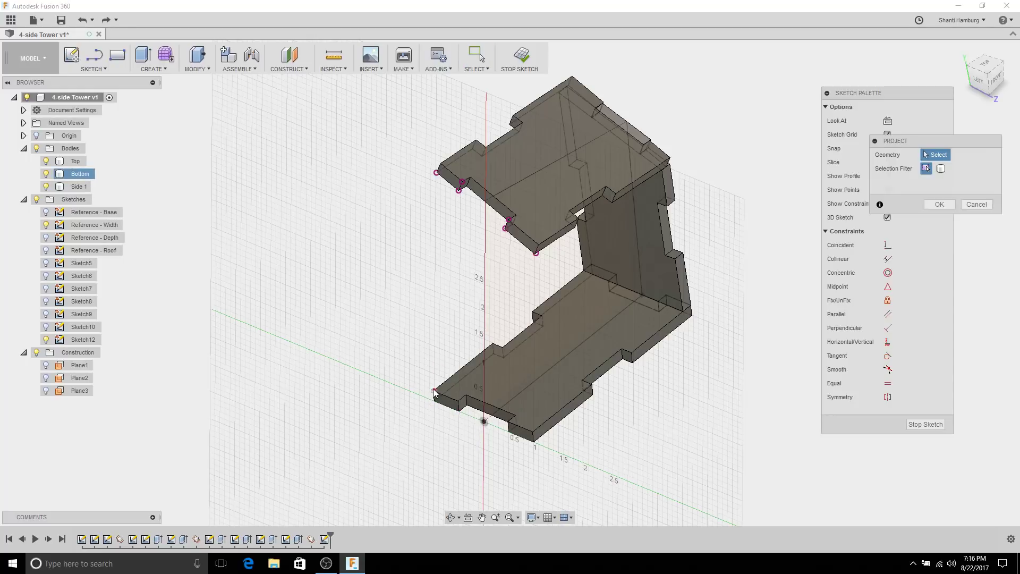
left_click(434, 391)
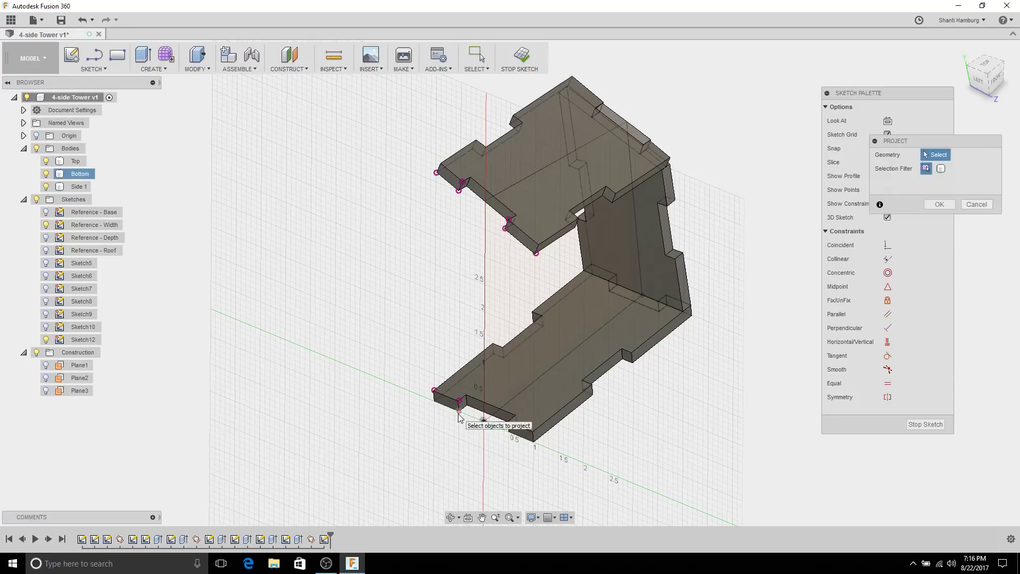
left_click(458, 411)
left_click(534, 432)
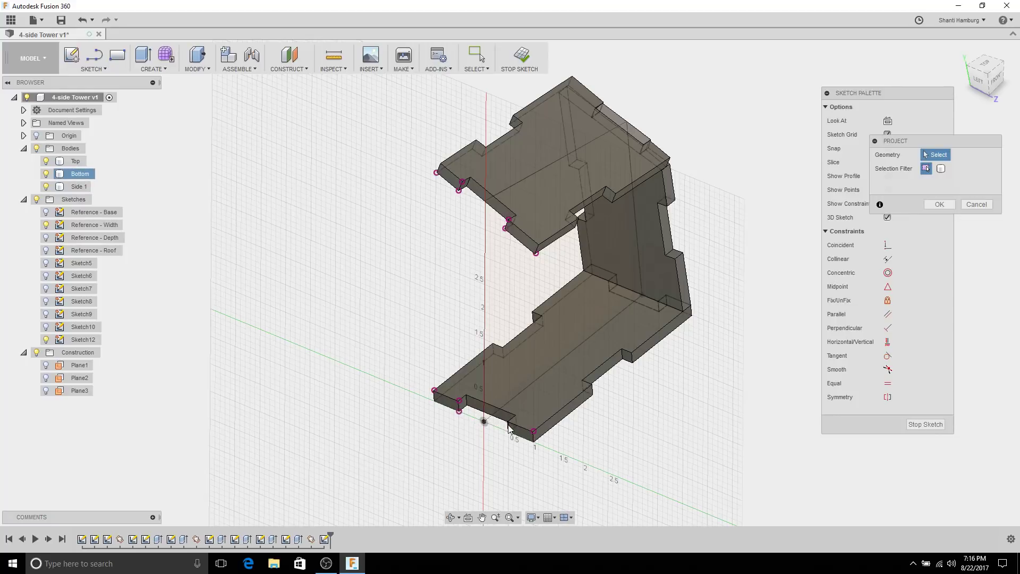
left_click(508, 421)
left_click(937, 205)
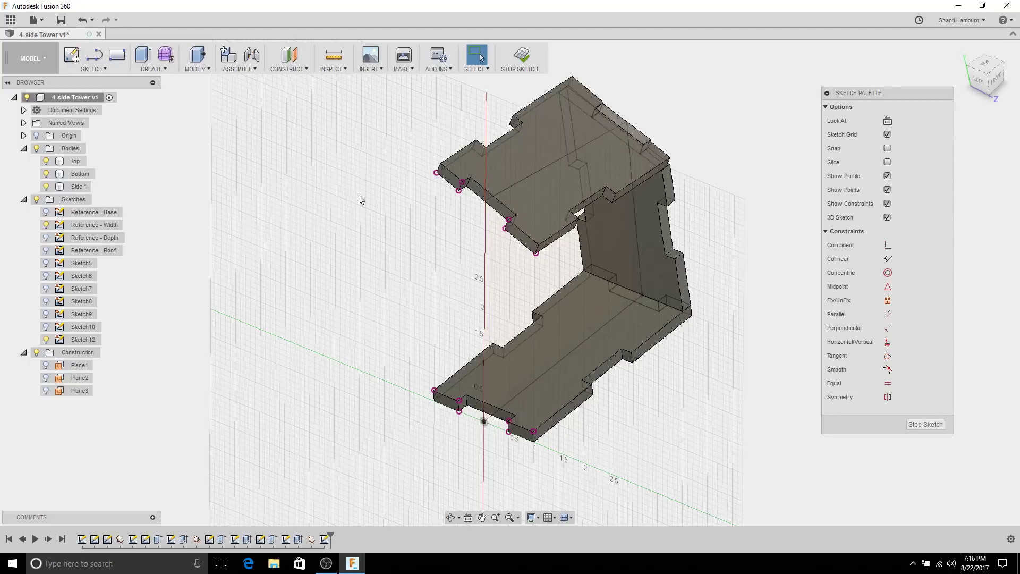
Step: Hide the Top and Bottom bodies to leave only the projected points
left_click(46, 161)
left_click(46, 174)
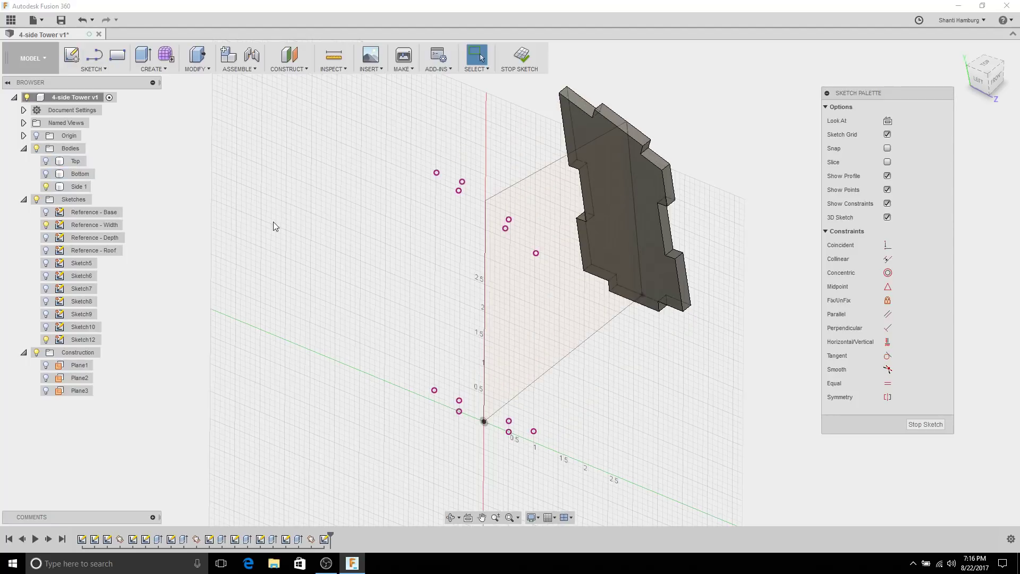
middle_click_drag(157, 118, 308, 217, "shift")
Step: Trace a closed side-plate outline with stepped tab notches through the projected points using Line
key("l")
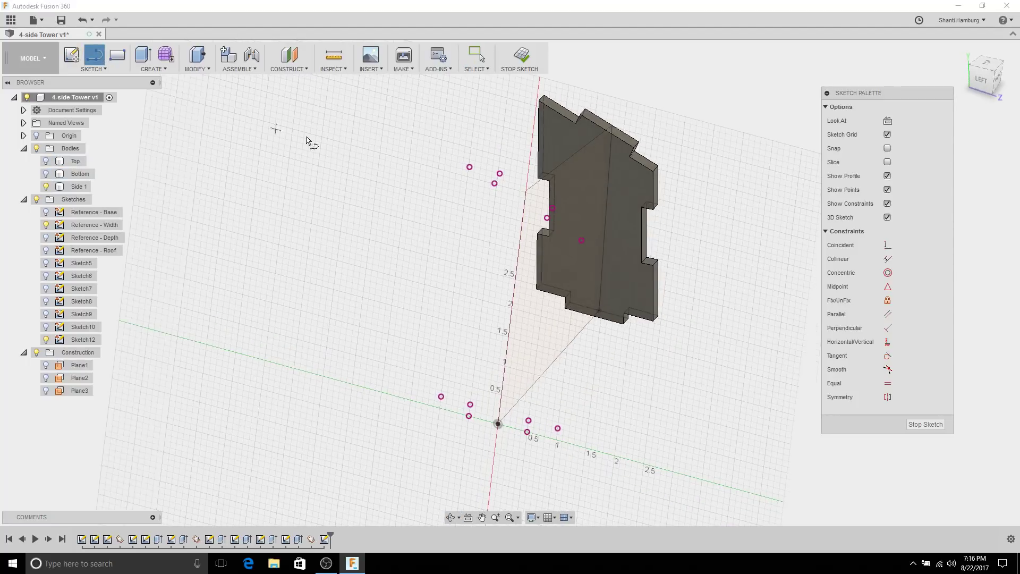
middle_click_drag(307, 141, 326, 149, "shift")
left_click(434, 175)
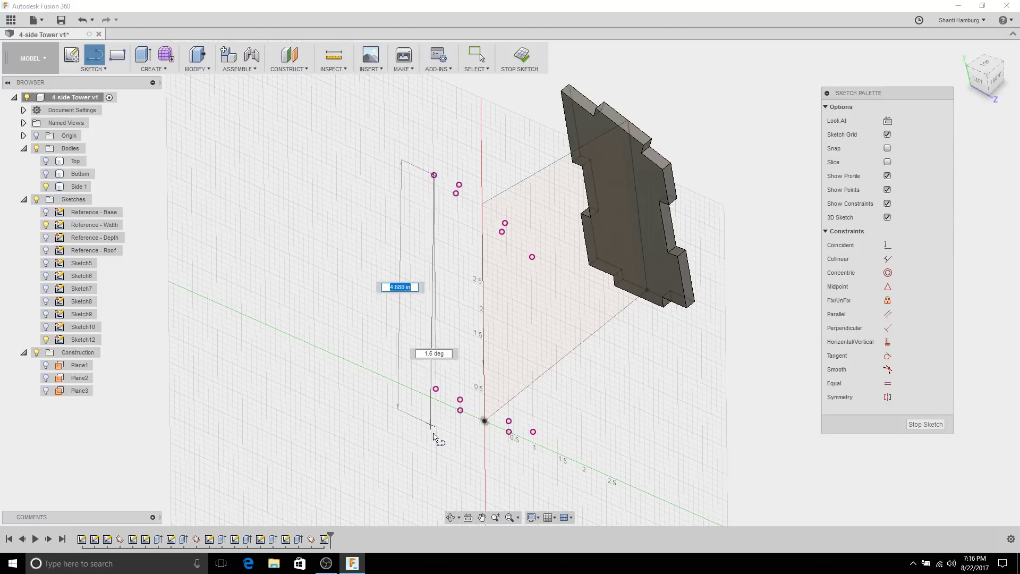
left_click(435, 389)
left_click(460, 399)
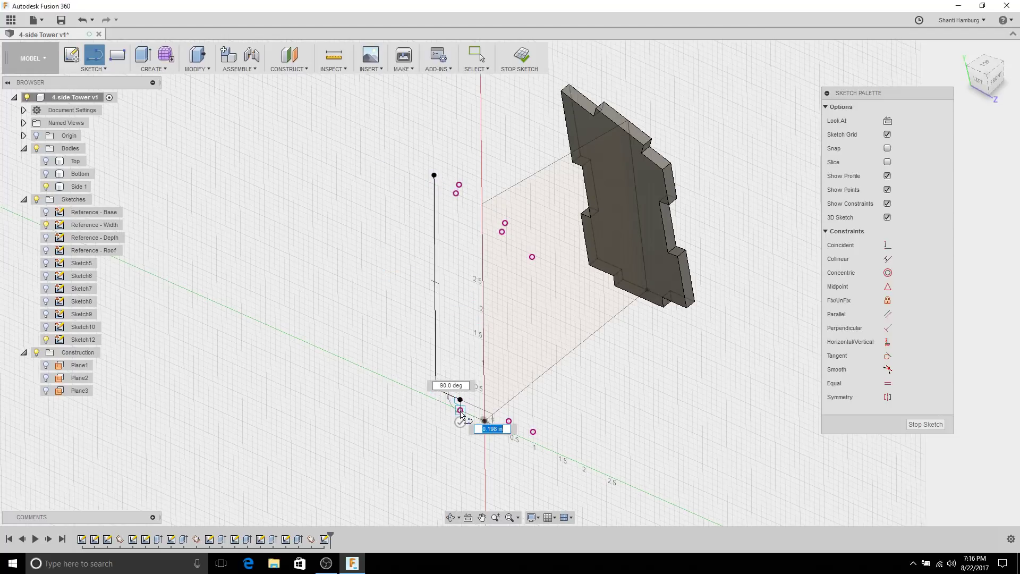
left_click(460, 409)
left_click(508, 430)
left_click(509, 421)
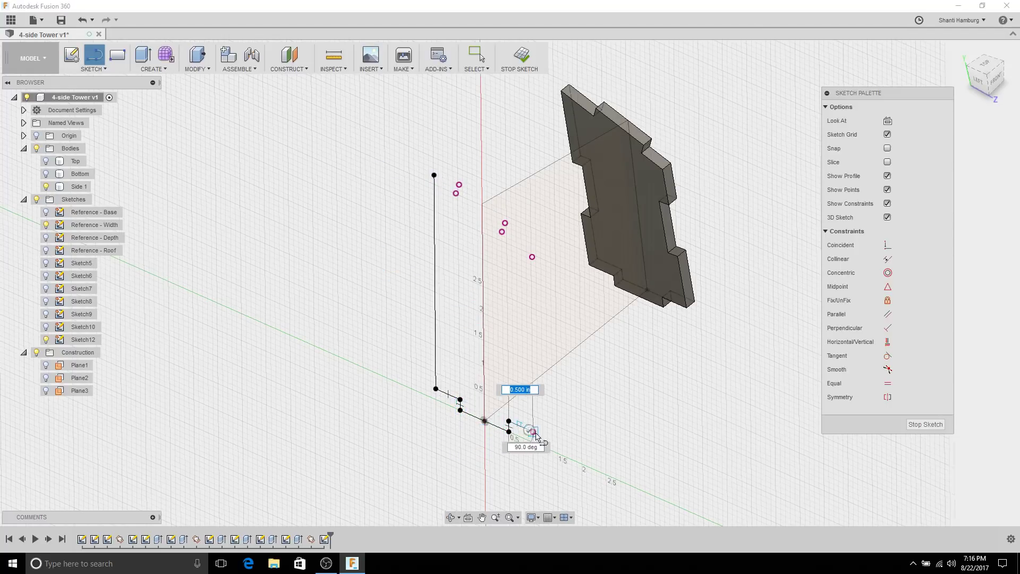
left_click(533, 431)
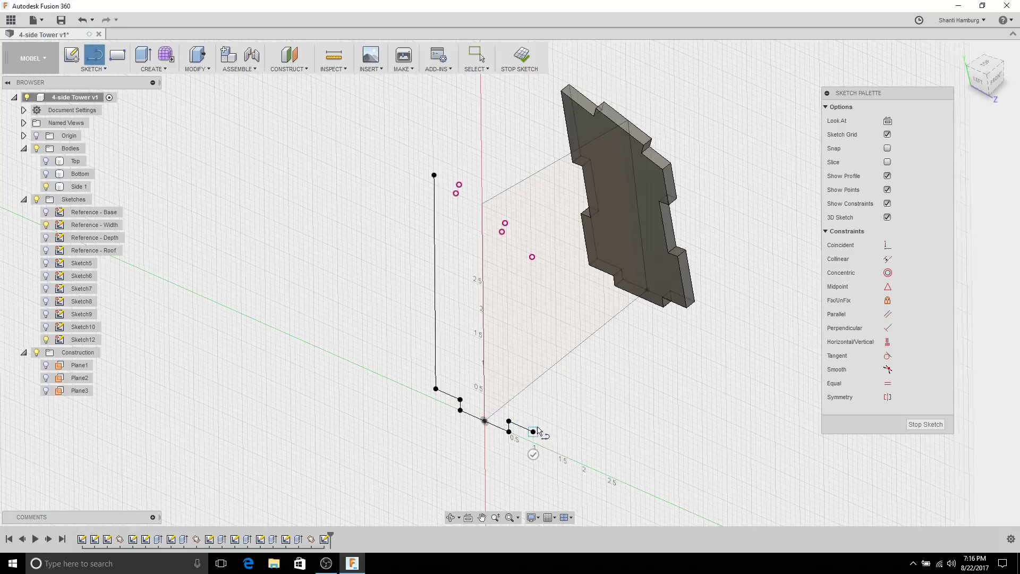
left_click(533, 257)
left_click(502, 232)
left_click(505, 223)
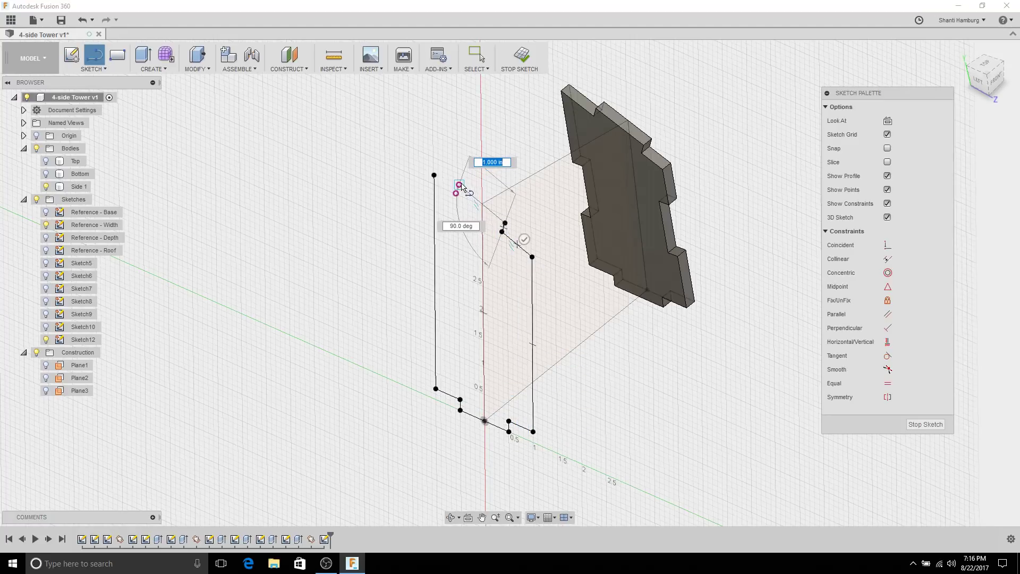
left_click(455, 193)
left_click(459, 184)
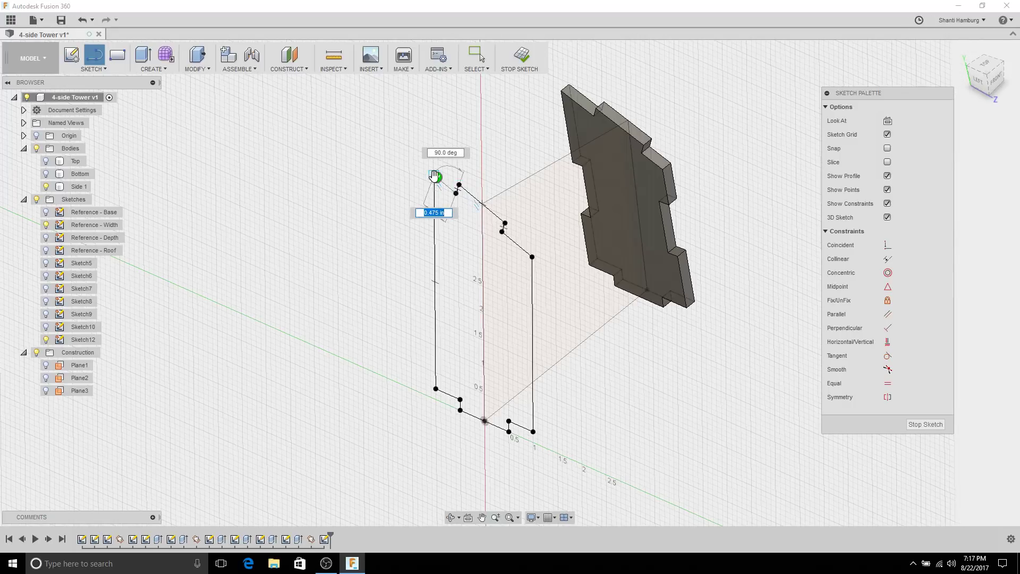
left_click(434, 175)
Step: Finish Sketch12 and select the new side plate profile
scroll(417, 207, "up", 3)
scroll(352, 346, "down", 5)
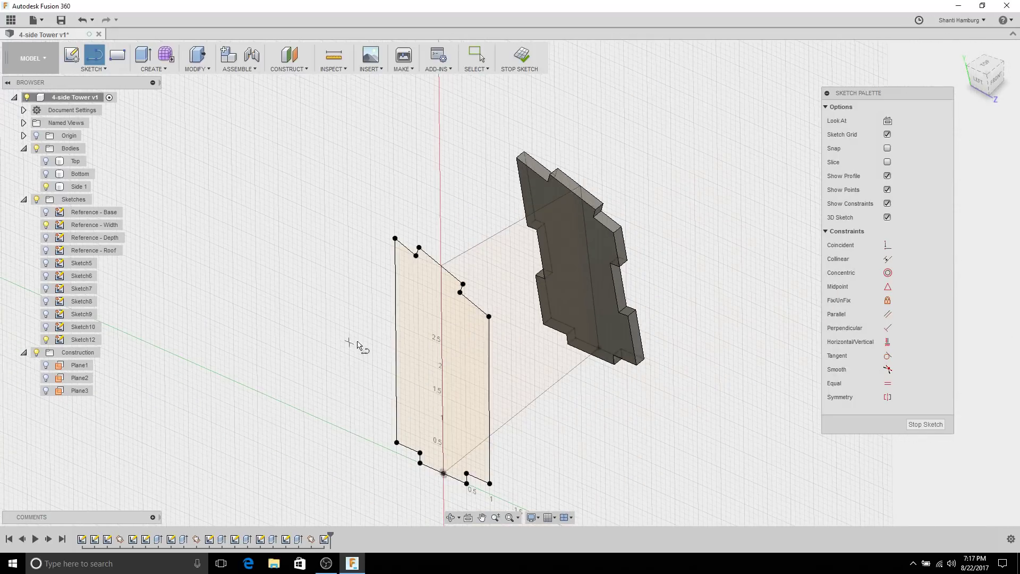
left_click(925, 424)
left_click(406, 363)
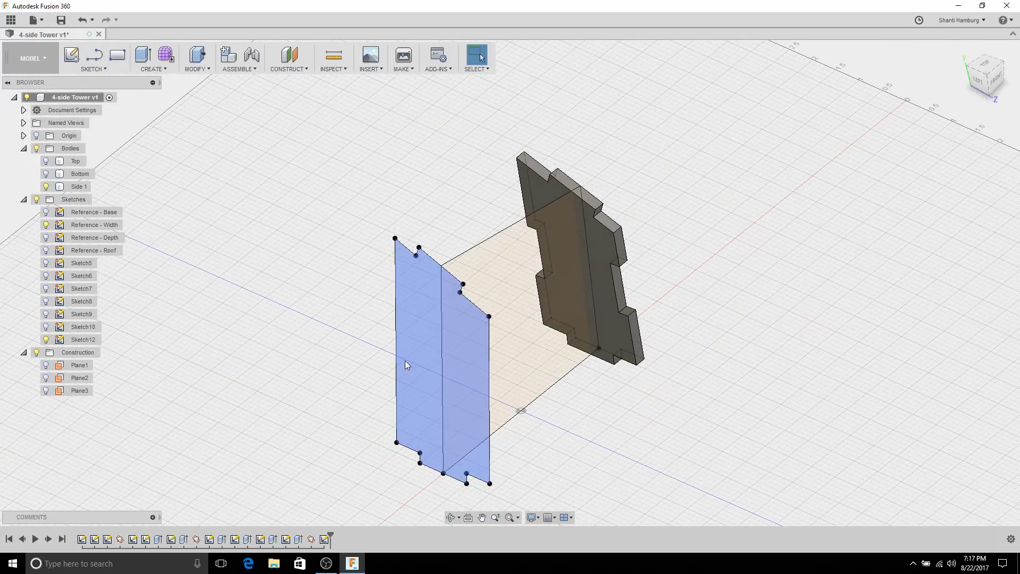
Step: Extrude the side plate profile by -thickness as a new body
left_click(414, 352)
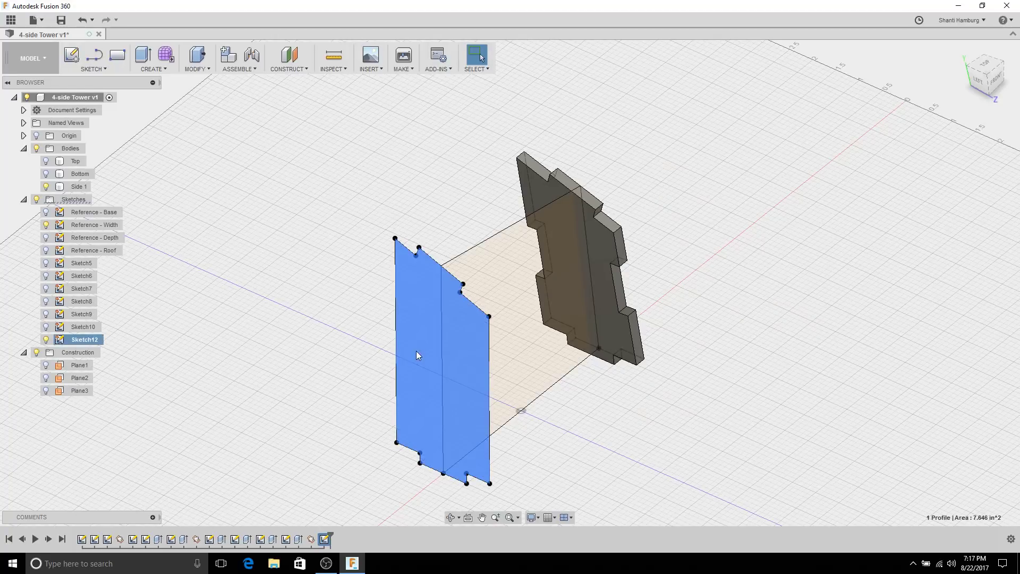
left_click(142, 56)
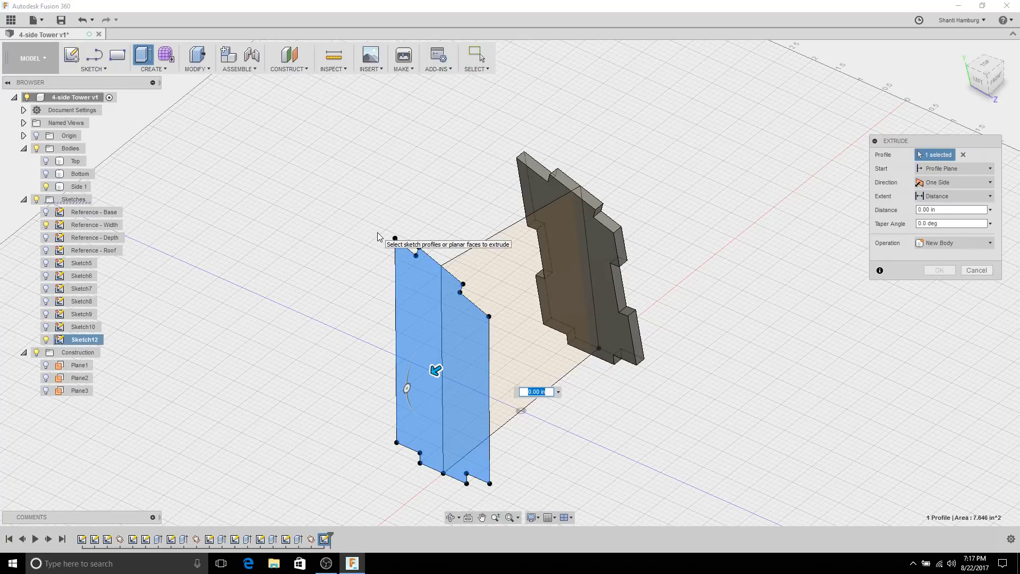
type("-thickness")
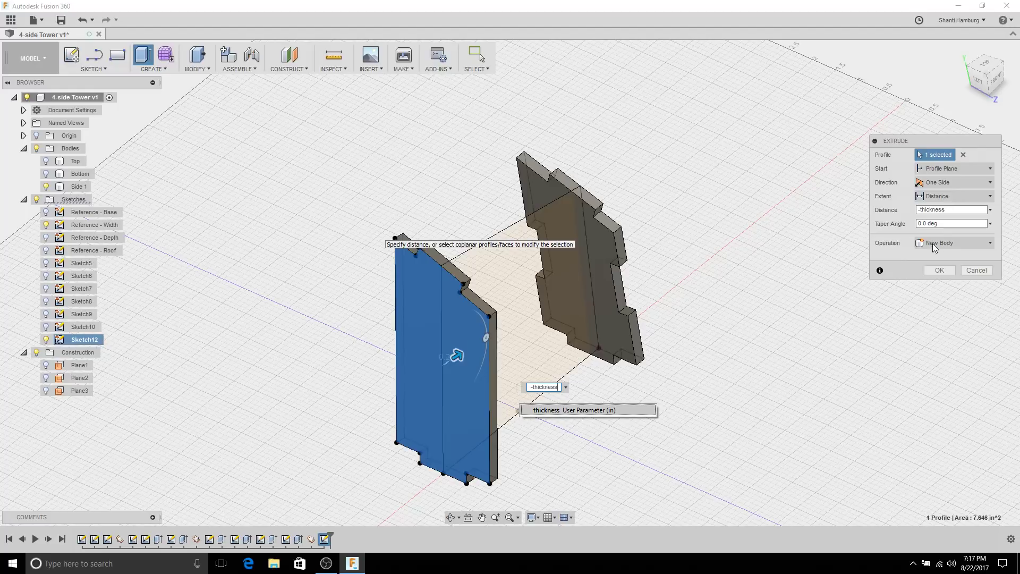
left_click(939, 271)
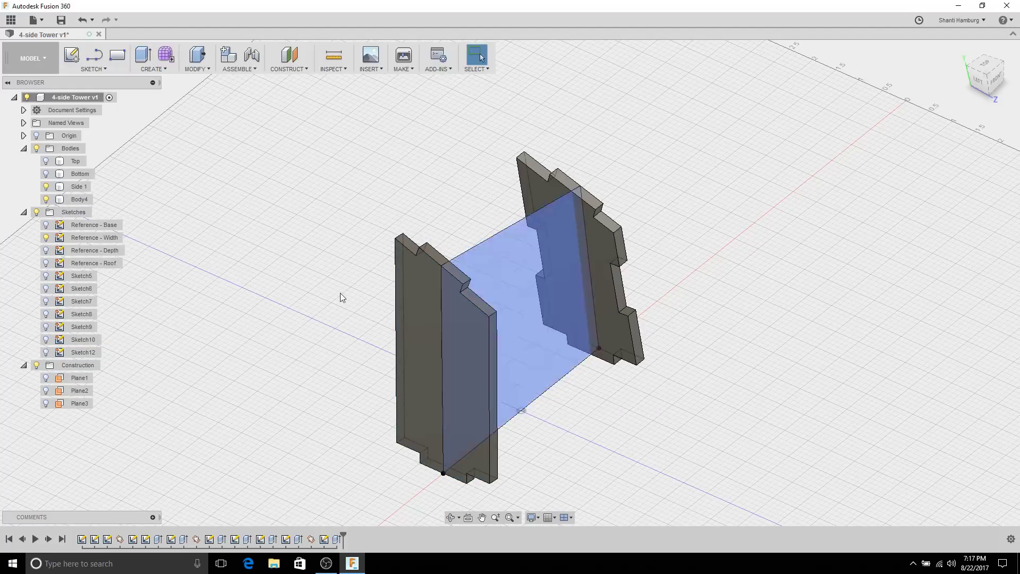
Step: Rename Body4 to 'Side 2'
double_click(79, 199)
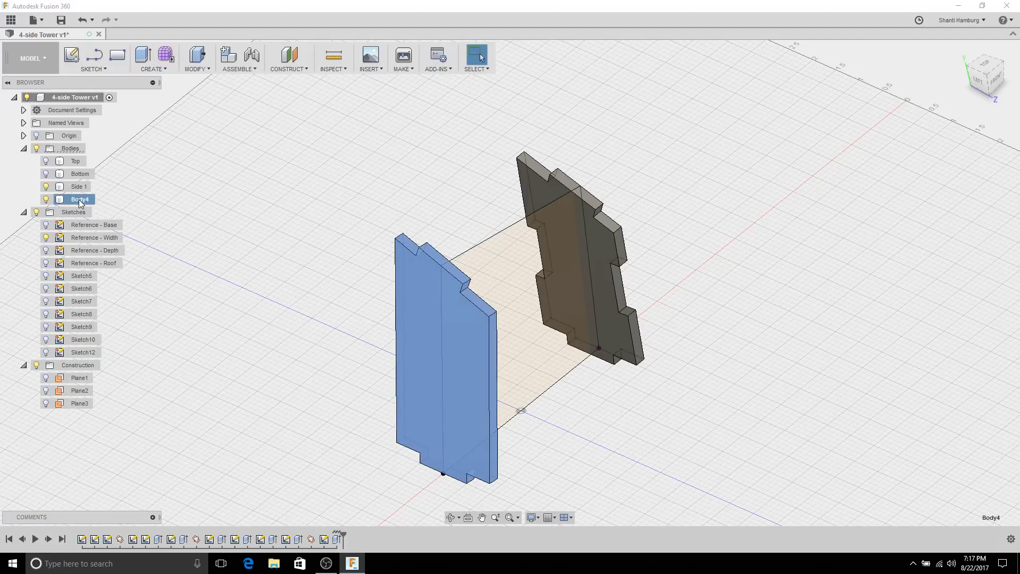
type("Side 2")
left_click(260, 251)
Step: Show the Bottom and Top bodies again to view the whole assembly
left_click(45, 174)
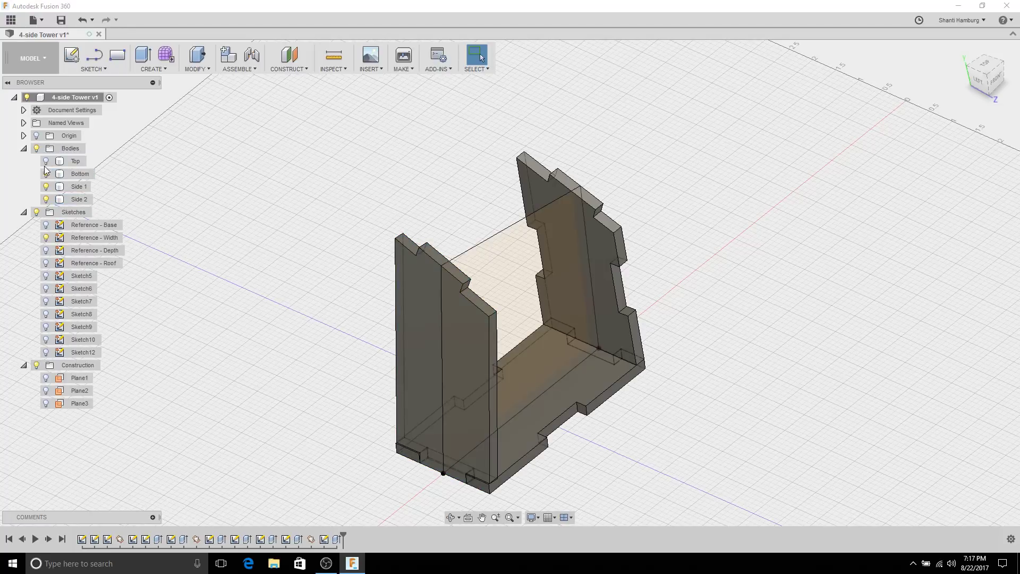
left_click(46, 161)
middle_click_drag(269, 296, 318, 190, "shift")
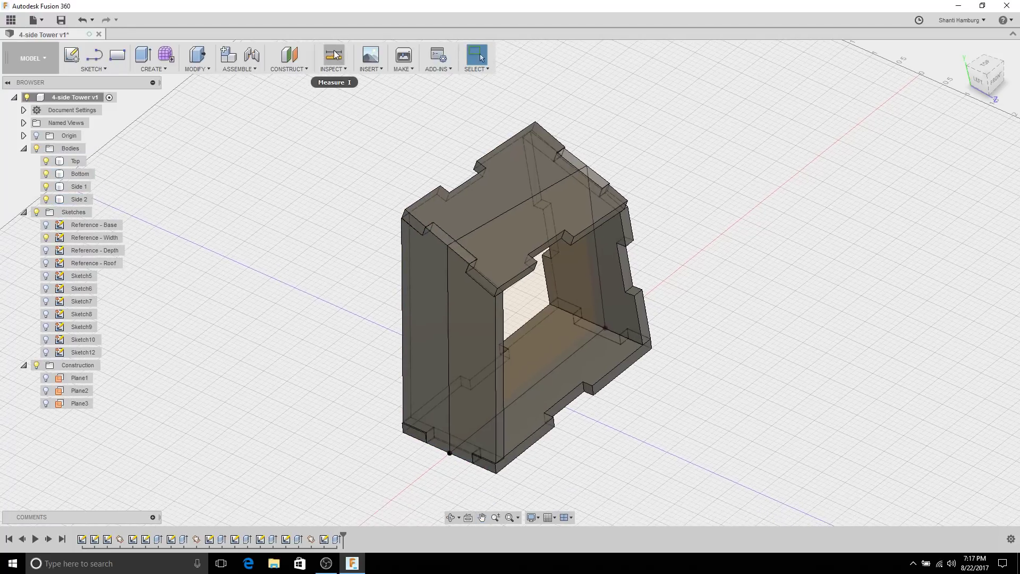
left_click(333, 69)
left_click(343, 94)
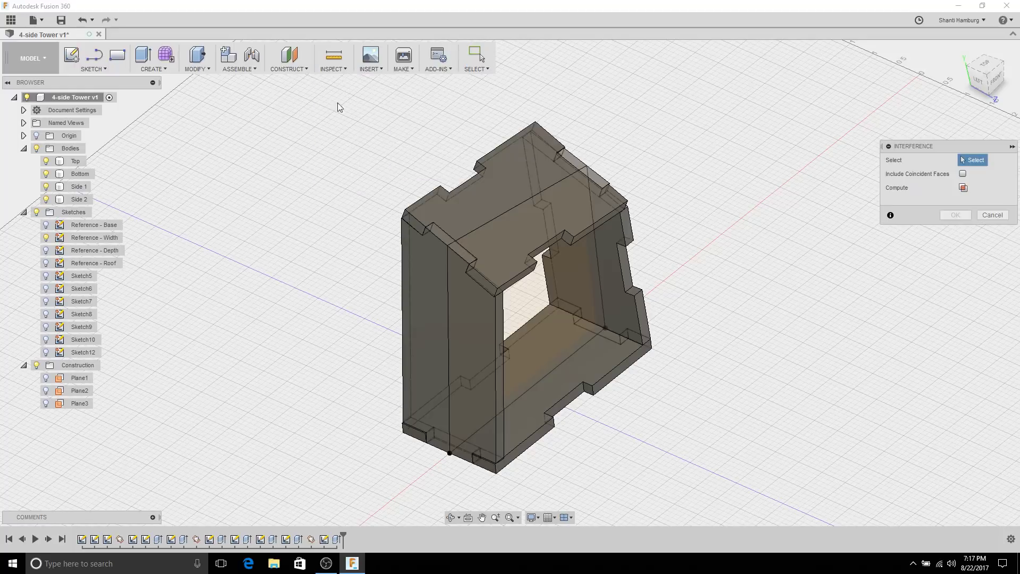
left_click(457, 324)
left_click(441, 224)
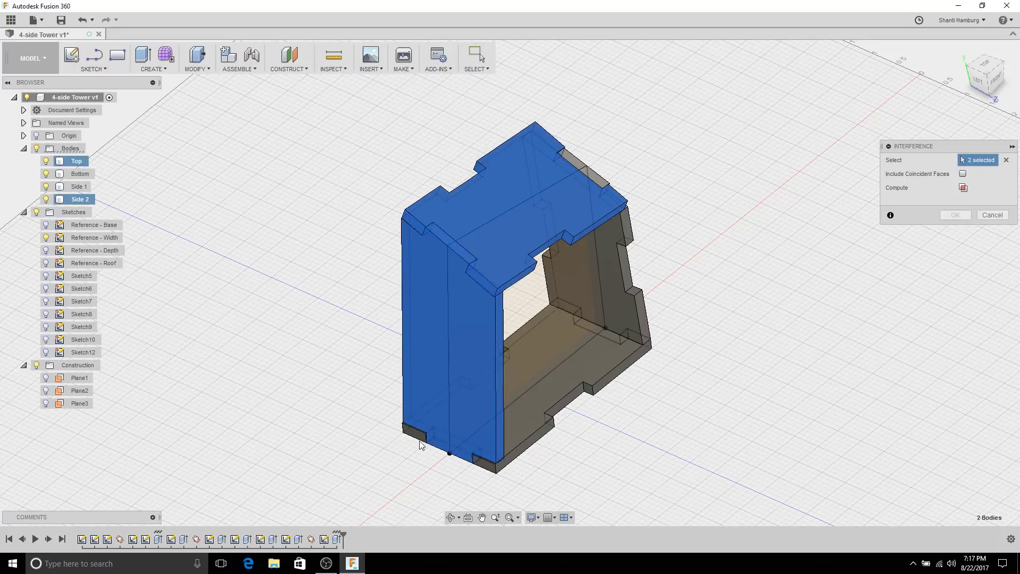
left_click(611, 358)
left_click(963, 187)
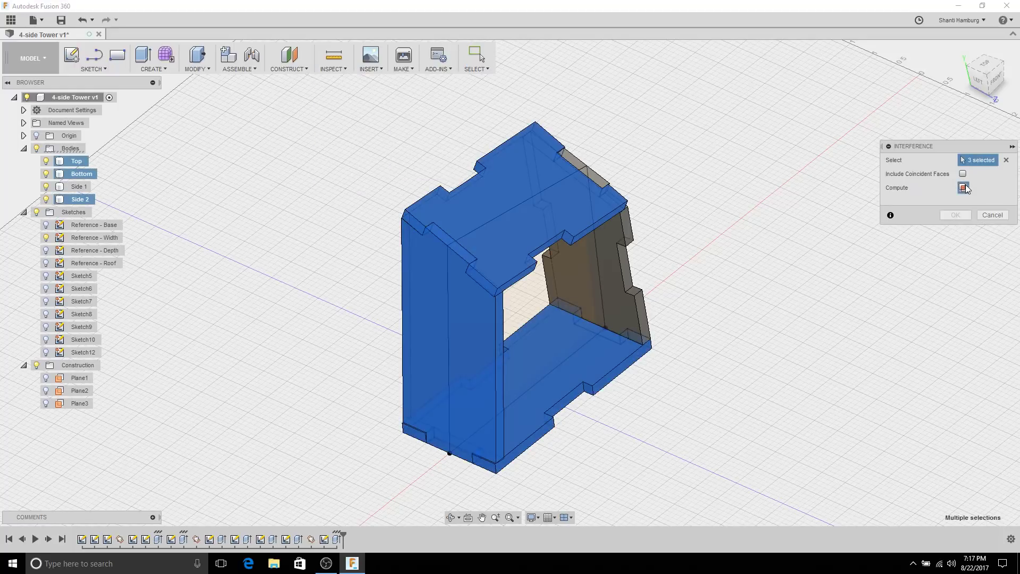
left_click_drag(562, 200, 821, 109)
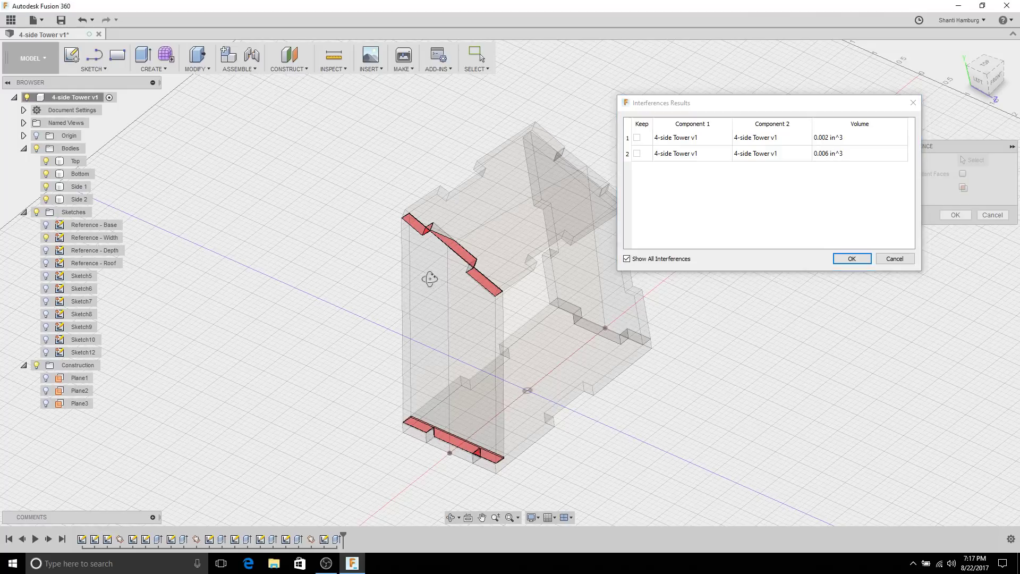
middle_click_drag(431, 278, 386, 284, "shift")
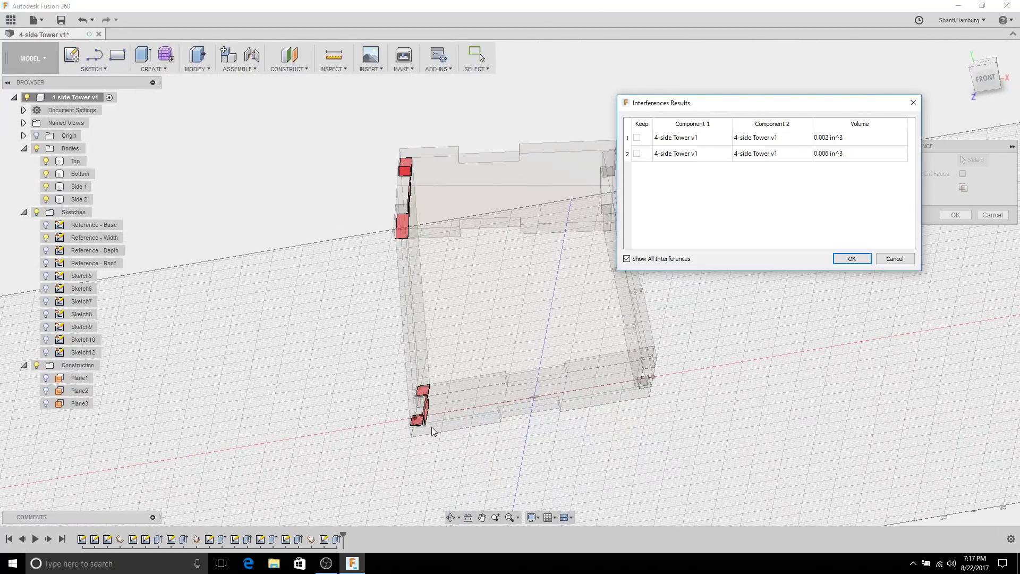
scroll(432, 423, "up", 6)
middle_click_drag(434, 390, 545, 384, "shift")
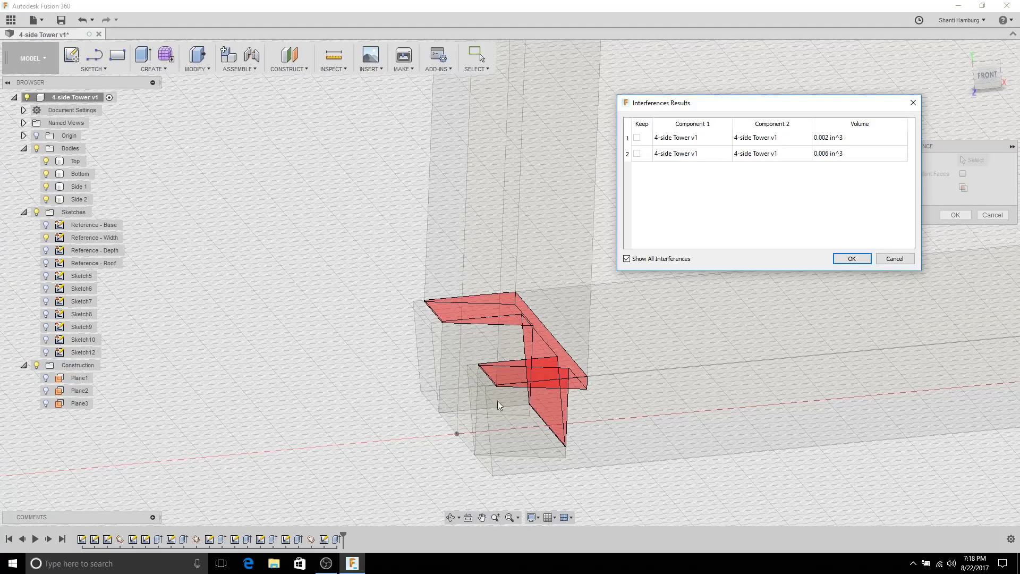
middle_click_drag(497, 401, 533, 253, "shift")
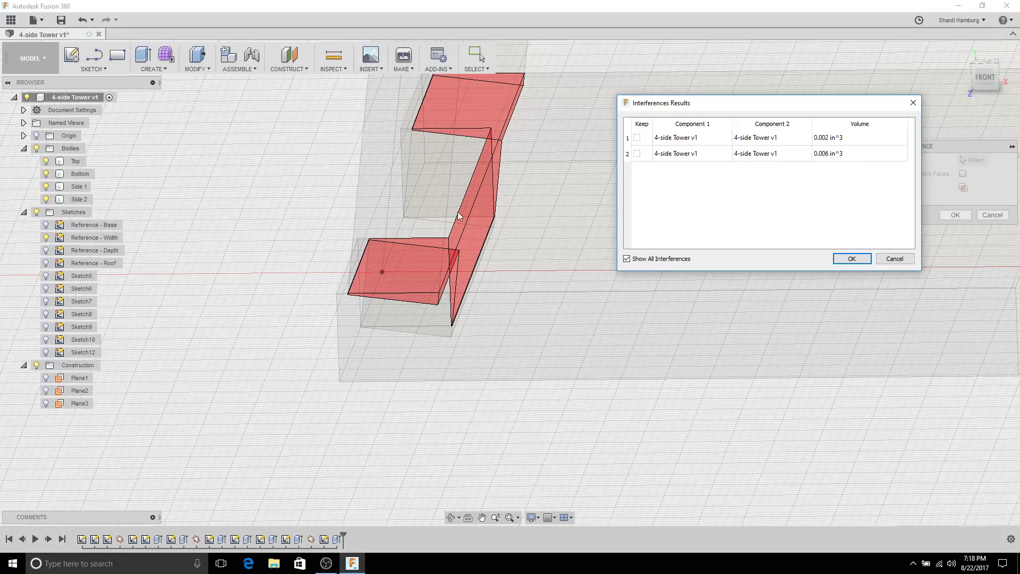
scroll(565, 280, "down", 10)
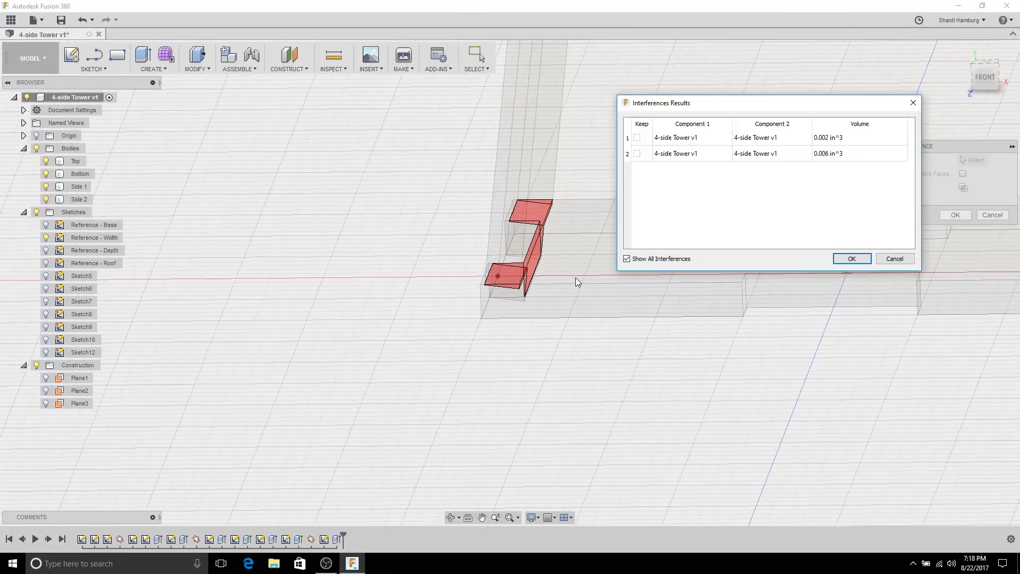
middle_click_drag(577, 276, 482, 307)
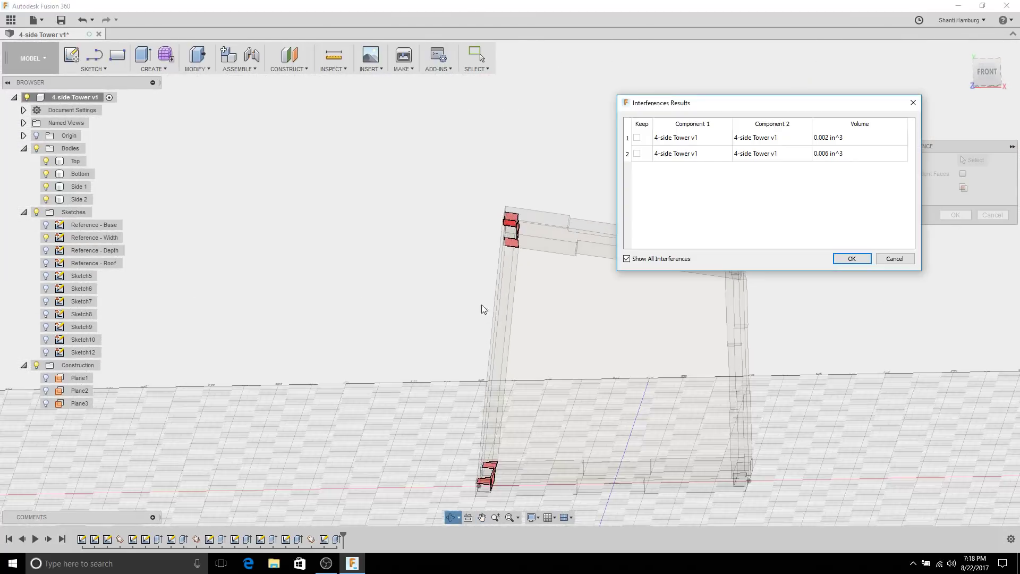
scroll(525, 263, "up", 6)
middle_click_drag(524, 251, 505, 195, "shift")
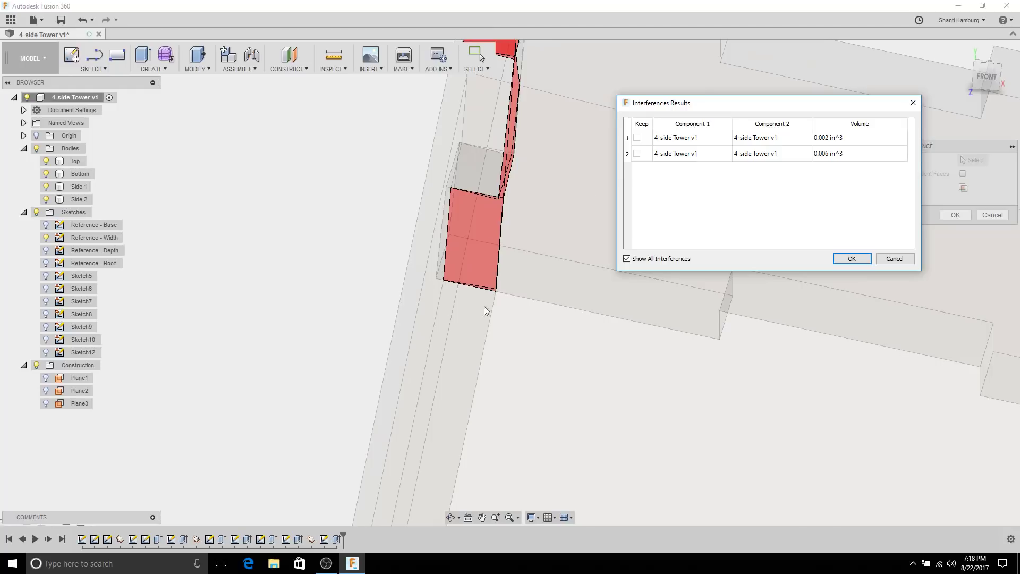
middle_click_drag(485, 310, 469, 164, "shift")
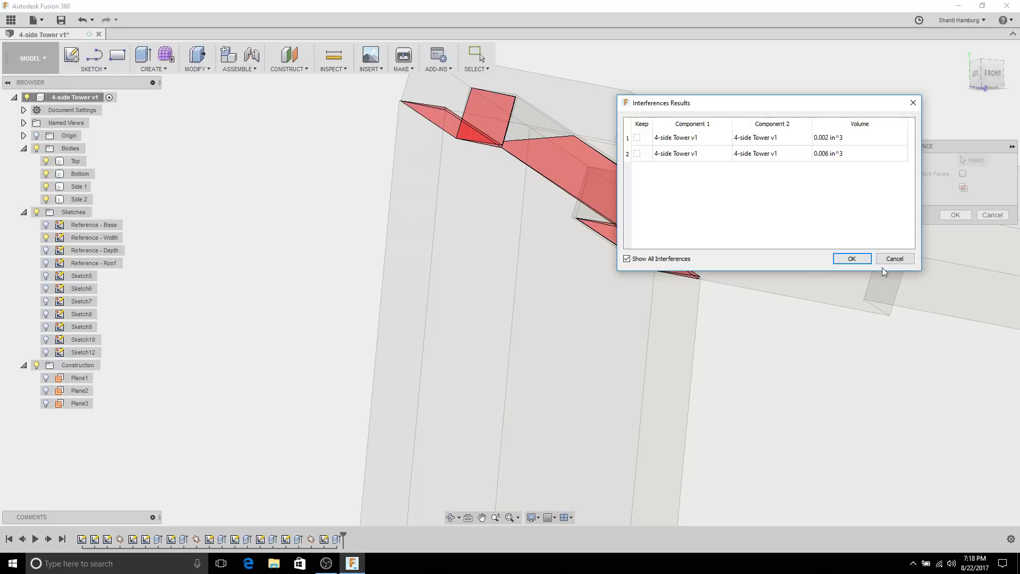
Step: Close the interference results and orbit toward the tower's top-left joint
left_click(848, 259)
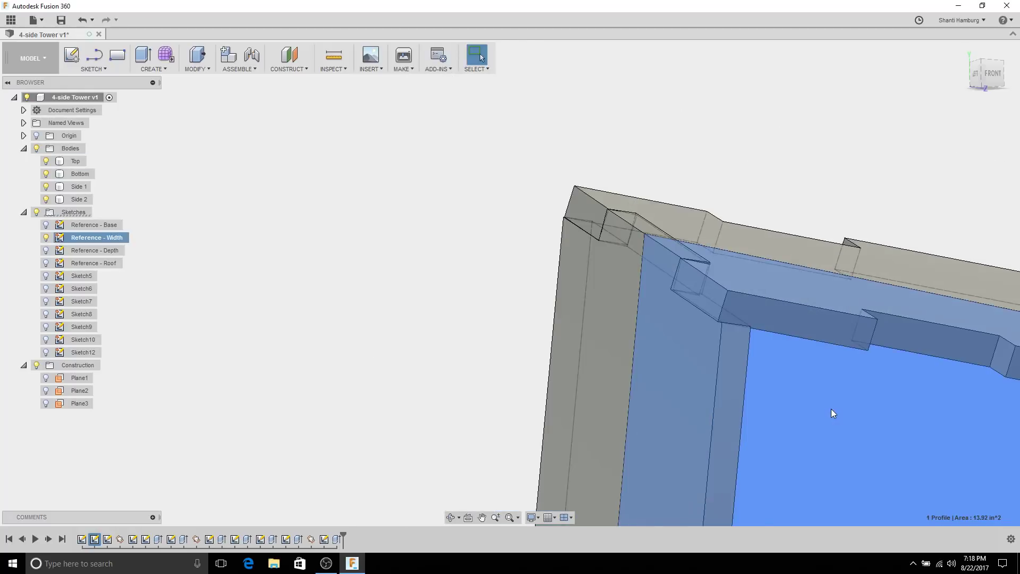
left_click(518, 262)
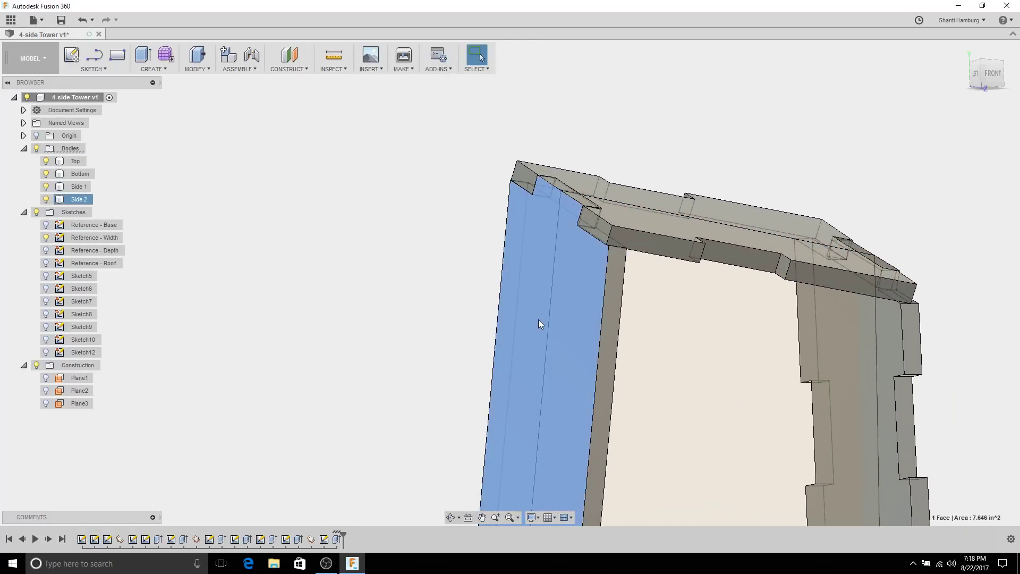
scroll(534, 324, "down", 2)
left_click(441, 343)
middle_click_drag(441, 343, 439, 250, "shift")
scroll(546, 241, "up", 5)
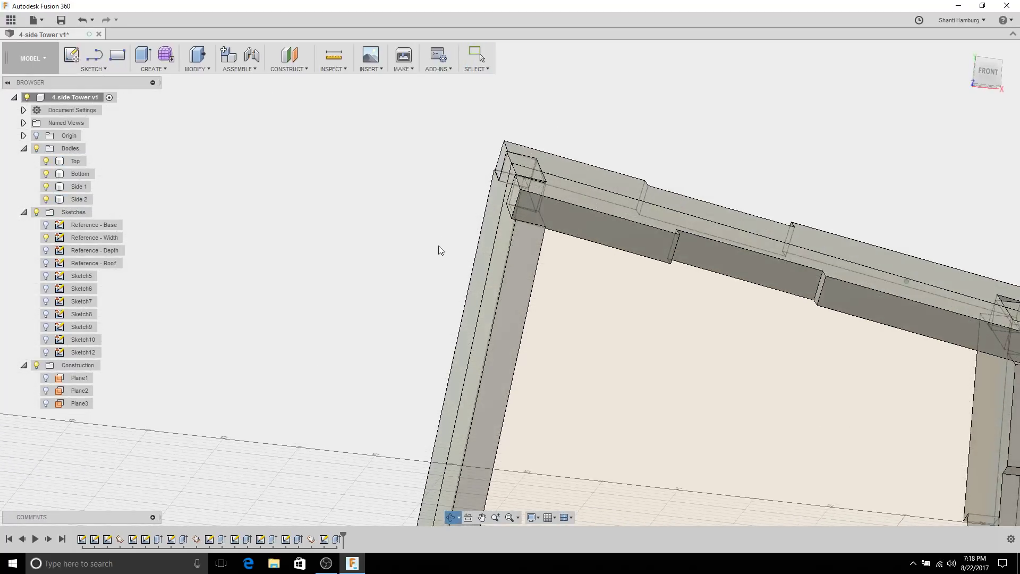
scroll(550, 238, "up", 4)
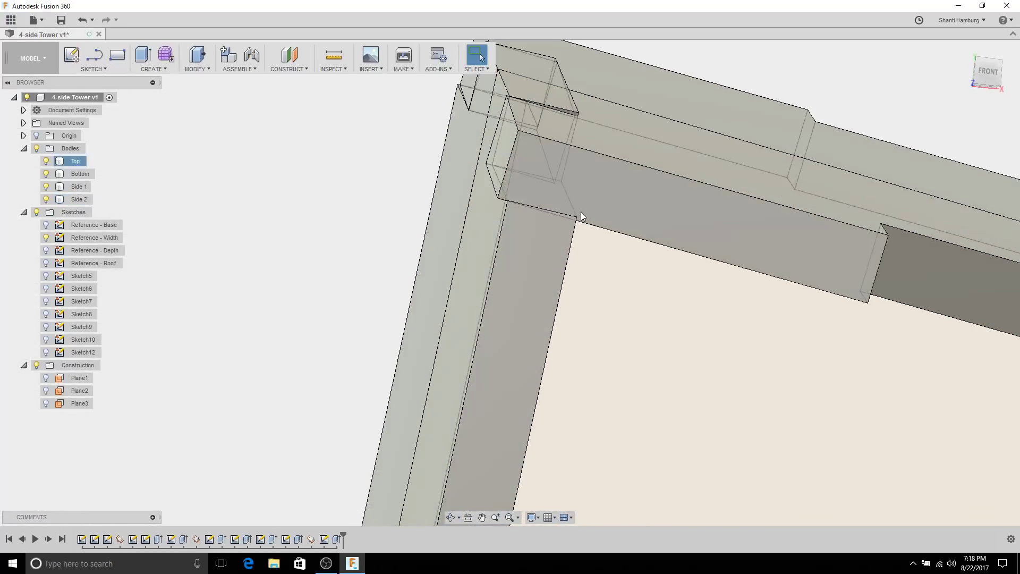
scroll(623, 327, "down", 1)
left_click(623, 327)
middle_click_drag(624, 326, 348, 178, "shift")
Step: Hide the Bottom body and start Sketch13 on Side 2's inner face
left_click(348, 178)
left_click(46, 174)
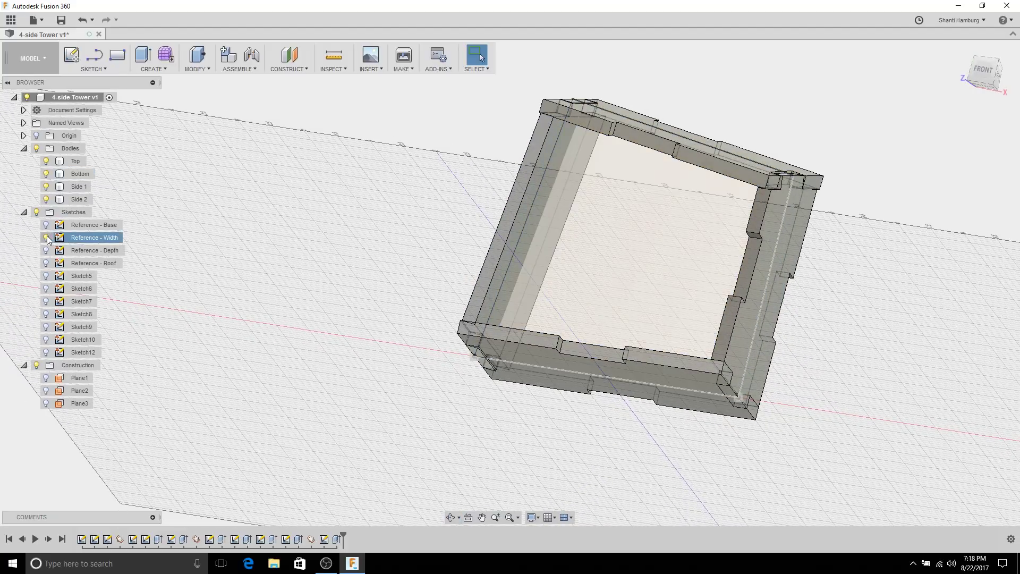
middle_click_drag(373, 126, 394, 199)
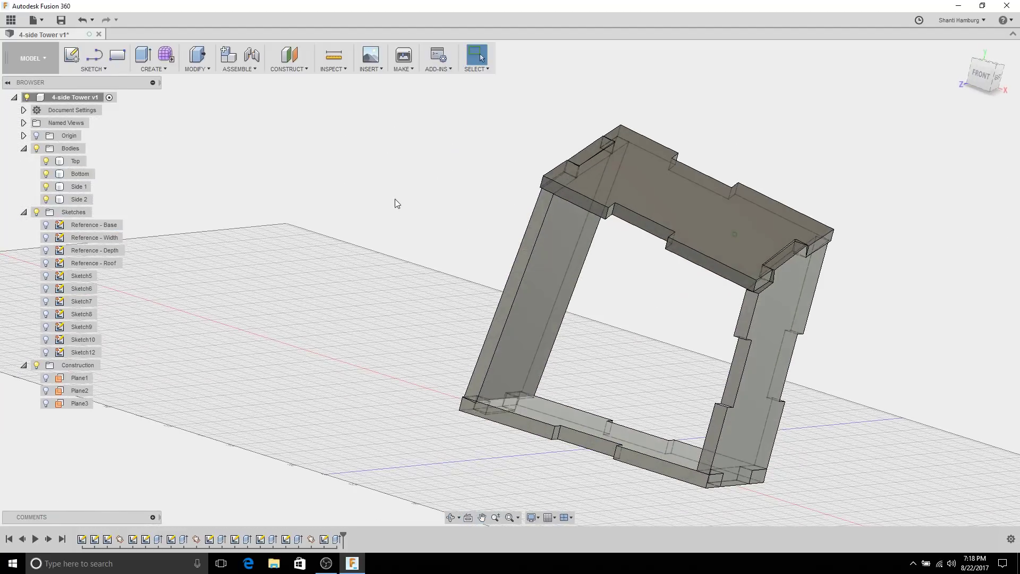
left_click(569, 272)
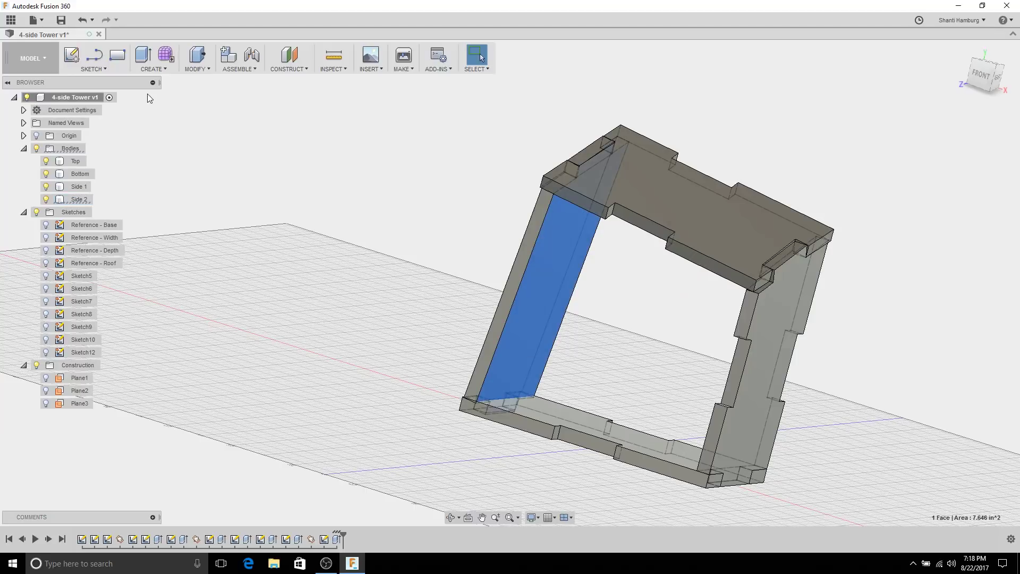
left_click(72, 55)
middle_click_drag(412, 258, 462, 207, "shift")
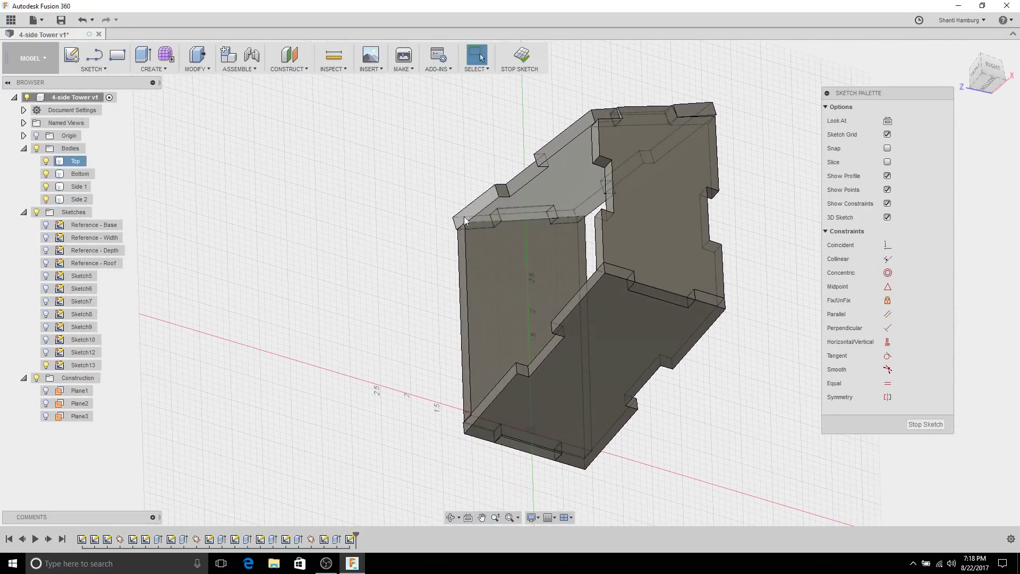
Step: Intersect the bodies with the Sketch13 plane to add the plate edge lines
left_click(96, 69)
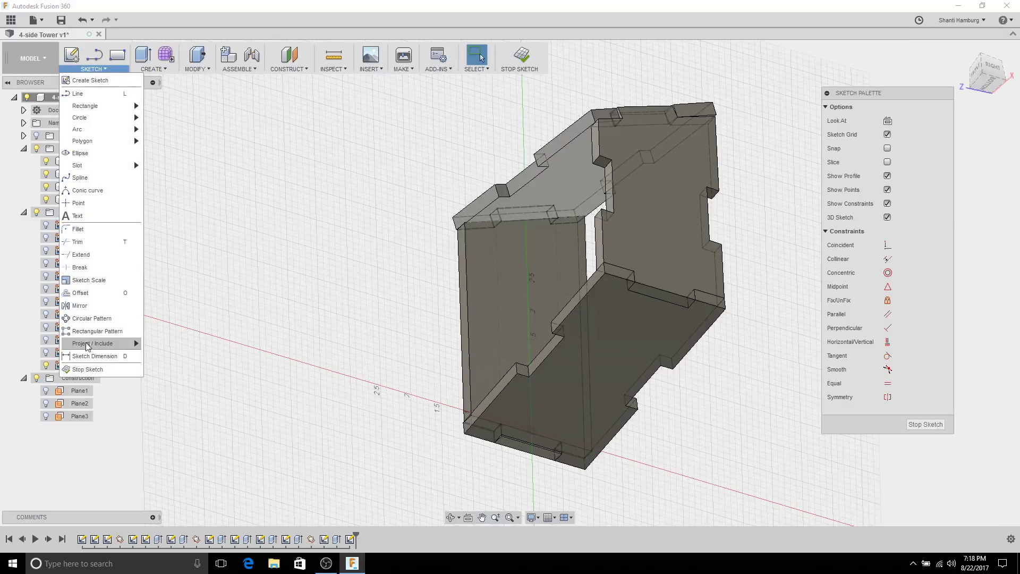
mouse_move(105, 347)
left_click(187, 358)
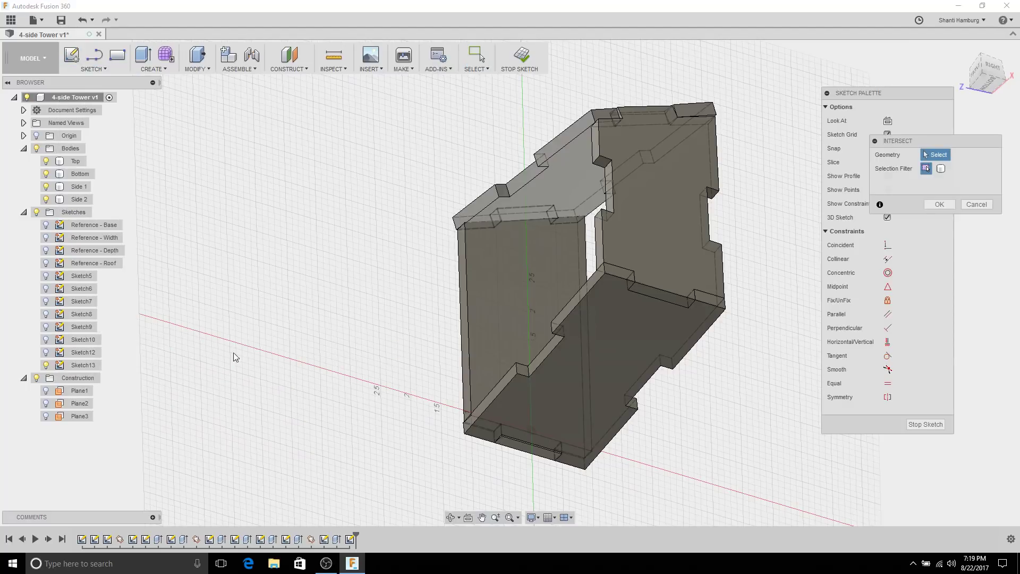
middle_click_drag(332, 198, 212, 226, "shift")
left_click(36, 149)
mouse_move(254, 173)
middle_mouse_down("shift")
mouse_move(257, 273)
mouse_move(128, 234)
middle_mouse_up("shift")
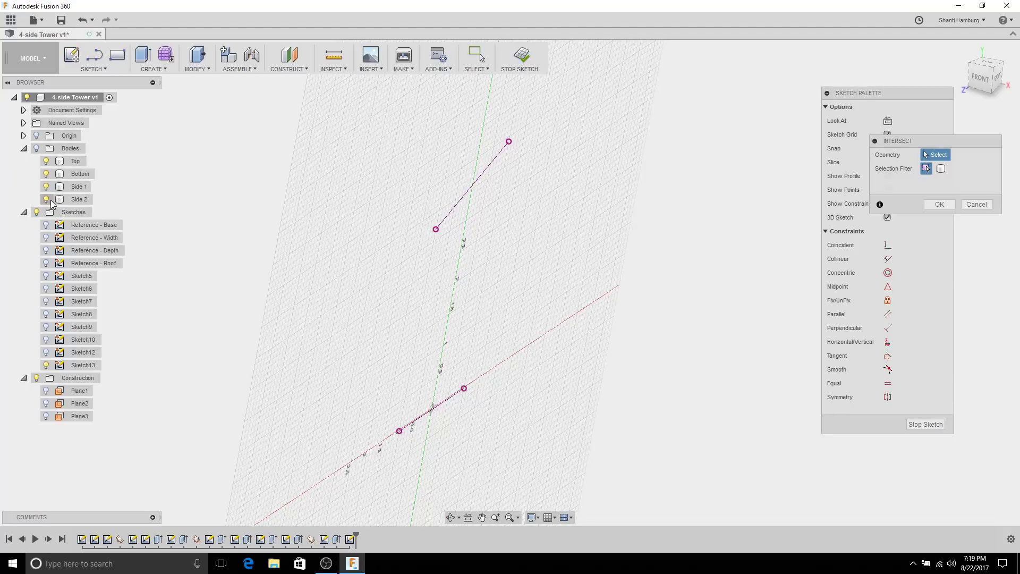
left_click(37, 149)
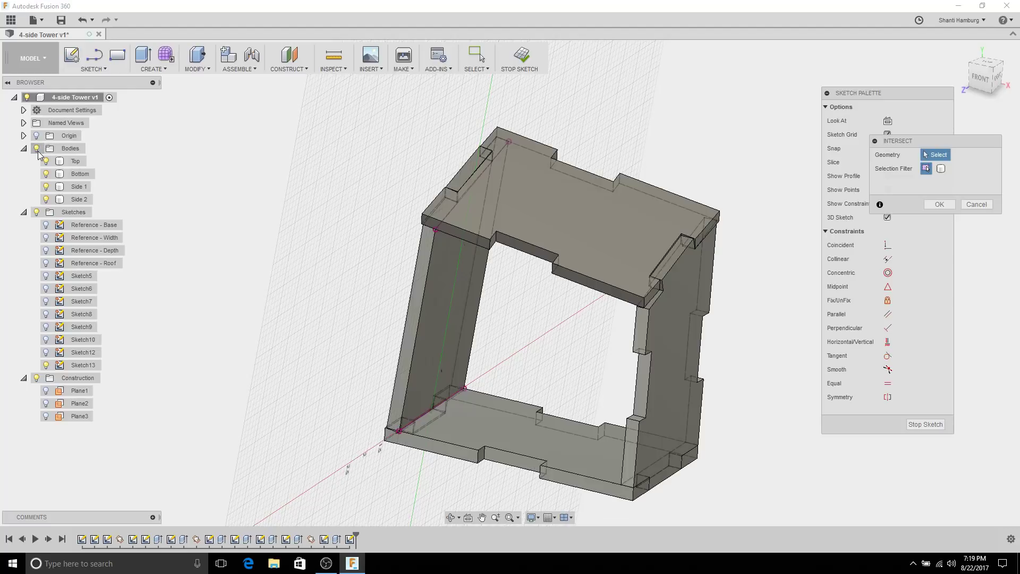
Step: Hide the Top, Bottom and Side 1 bodies and look squarely at Side 2
left_click(46, 161)
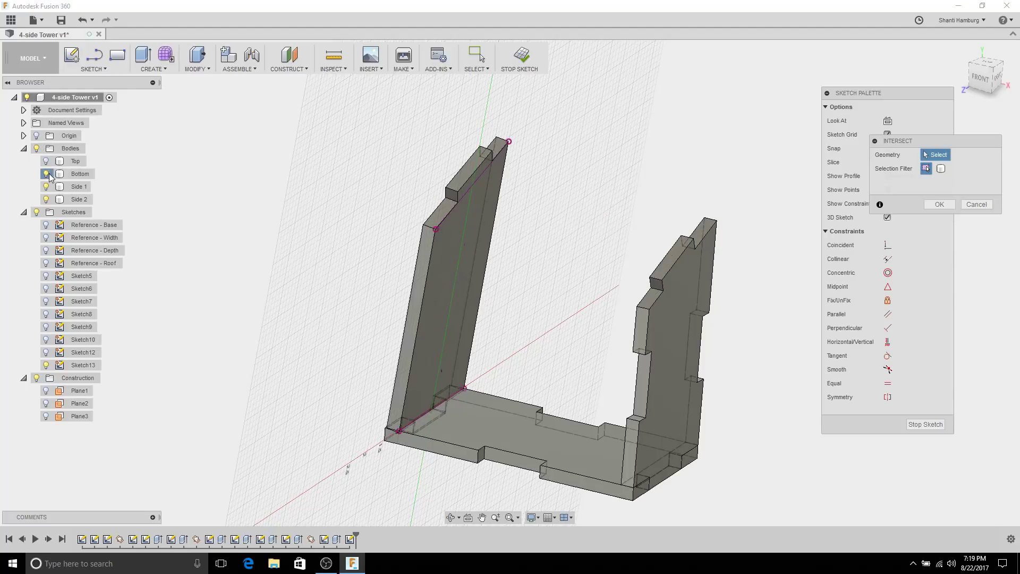
left_click(46, 174)
left_click(46, 186)
middle_click_drag(600, 229, 555, 255, "shift")
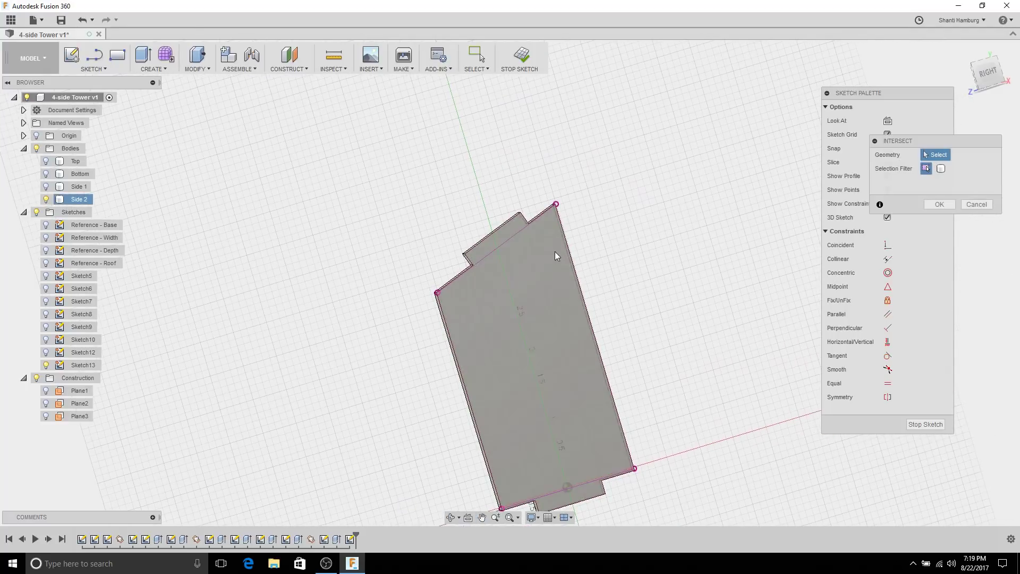
scroll(551, 246, "up", 5)
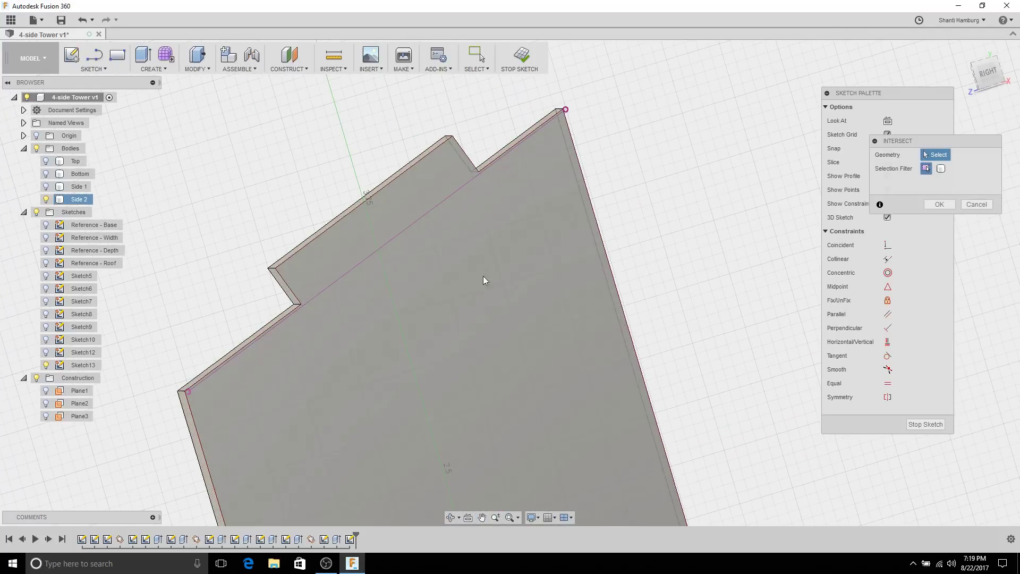
left_click(468, 518)
left_click(485, 397)
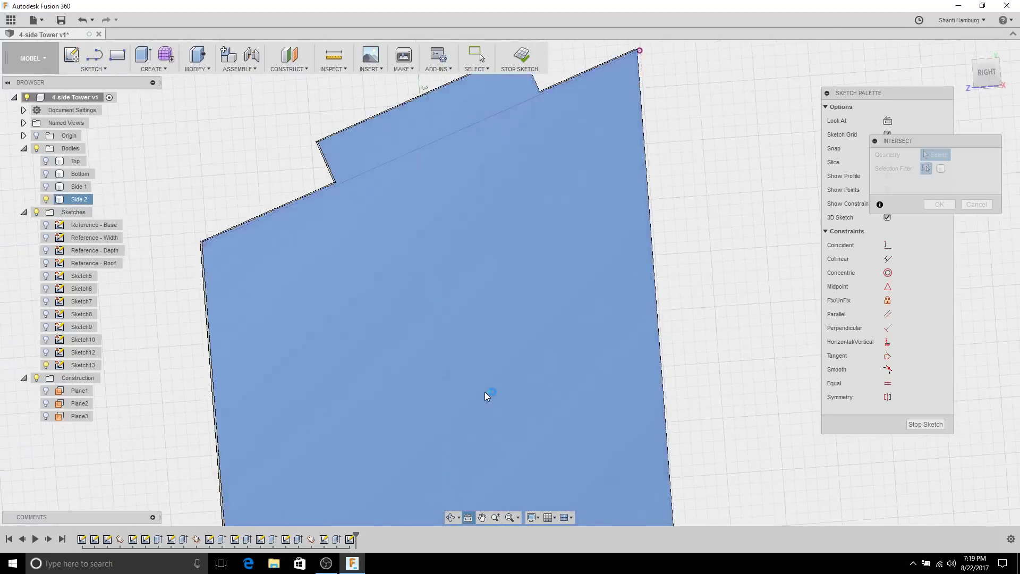
Step: Zoom and pan to centre Side 2's base and bottom tab in the view
scroll(528, 330, "up", 3)
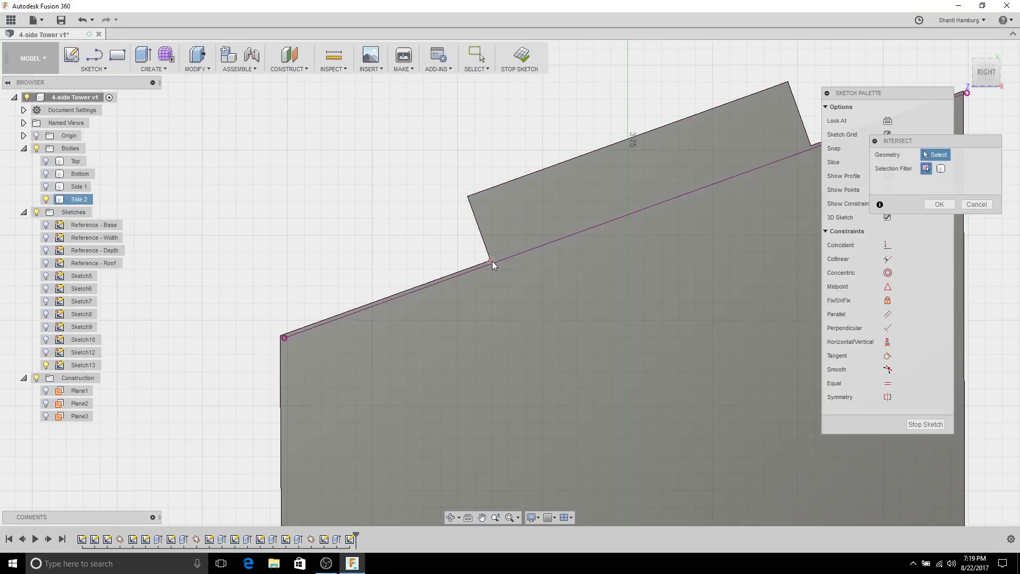
scroll(478, 284, "down", 2)
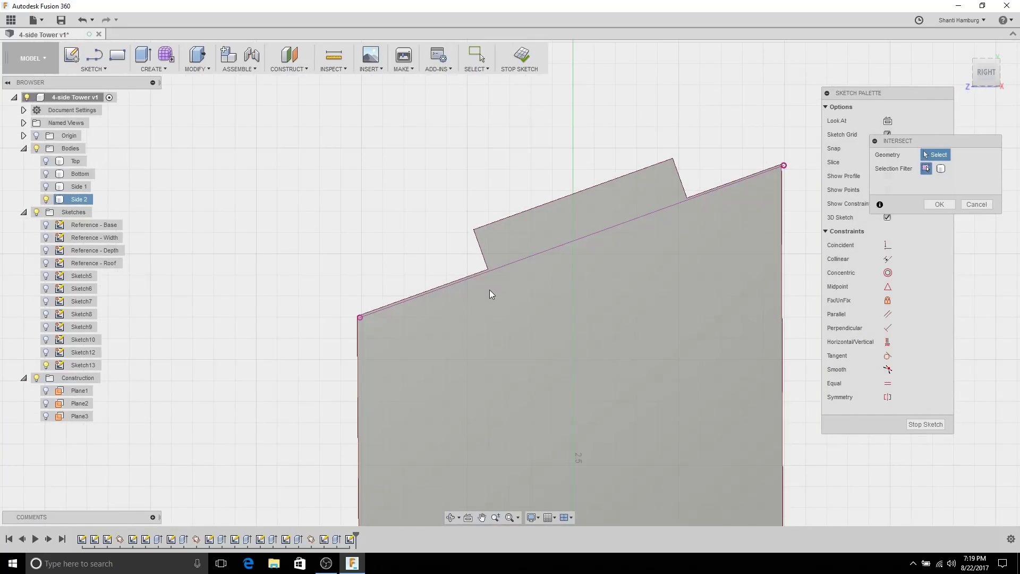
scroll(585, 337, "down", 2)
scroll(618, 454, "down", 1)
middle_click_drag(614, 449, 474, 110)
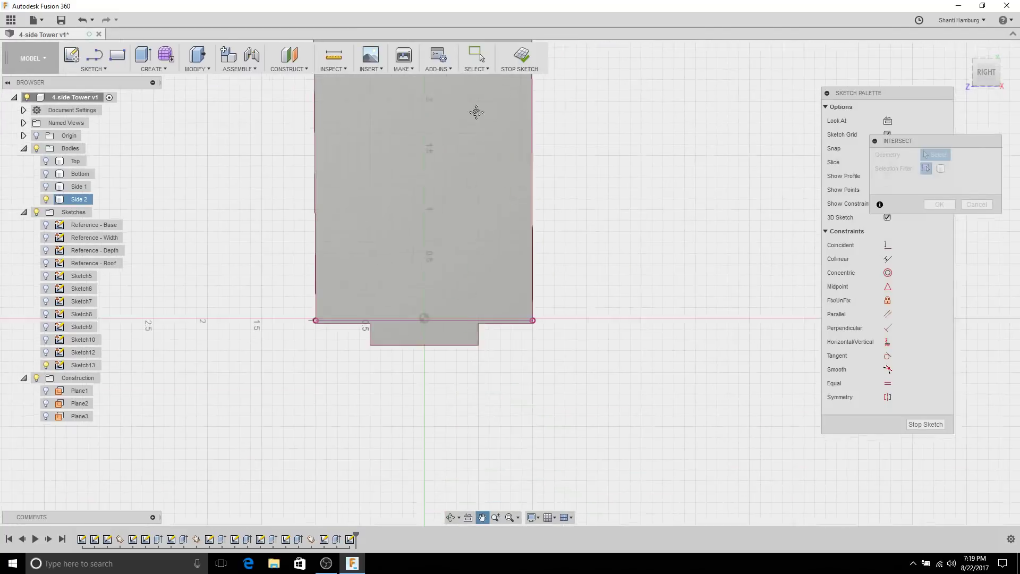
scroll(325, 364, "up", 3)
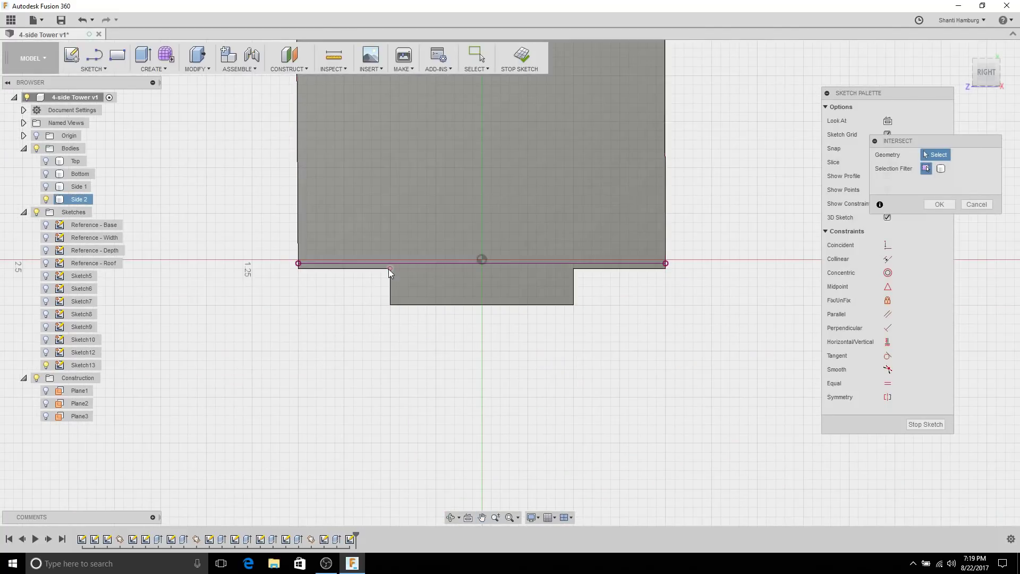
middle_click_drag(255, 263, 355, 353)
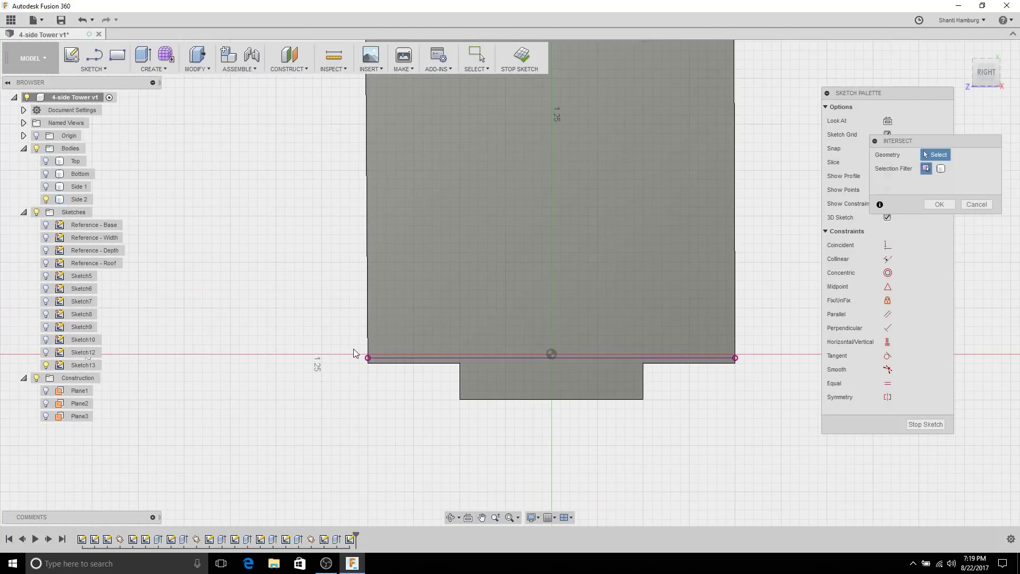
scroll(451, 366, "up", 3)
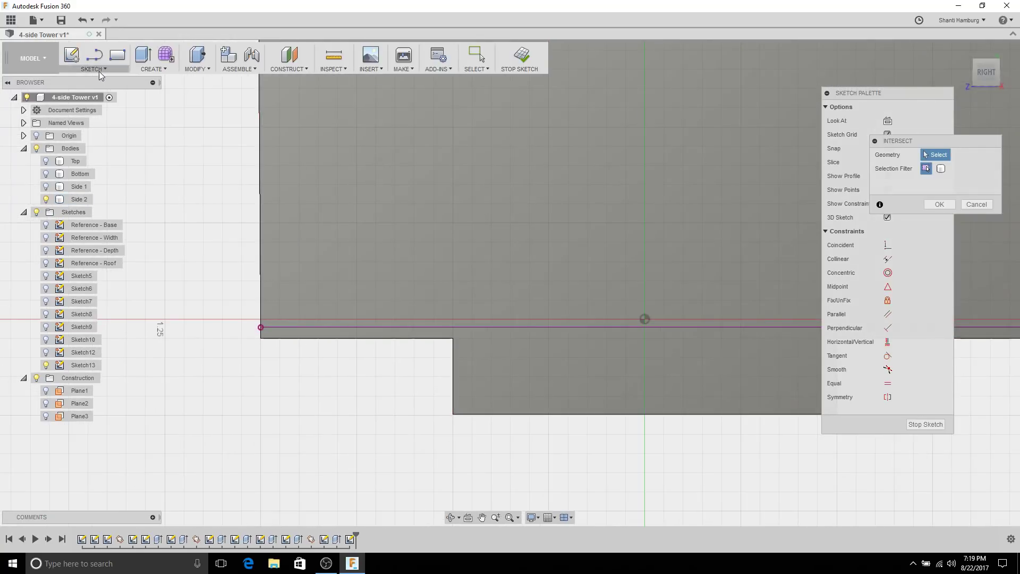
left_click(98, 70)
Step: Draw a 0.500 in three-point tab rectangle at the plate's lower-left corner
mouse_move(105, 107)
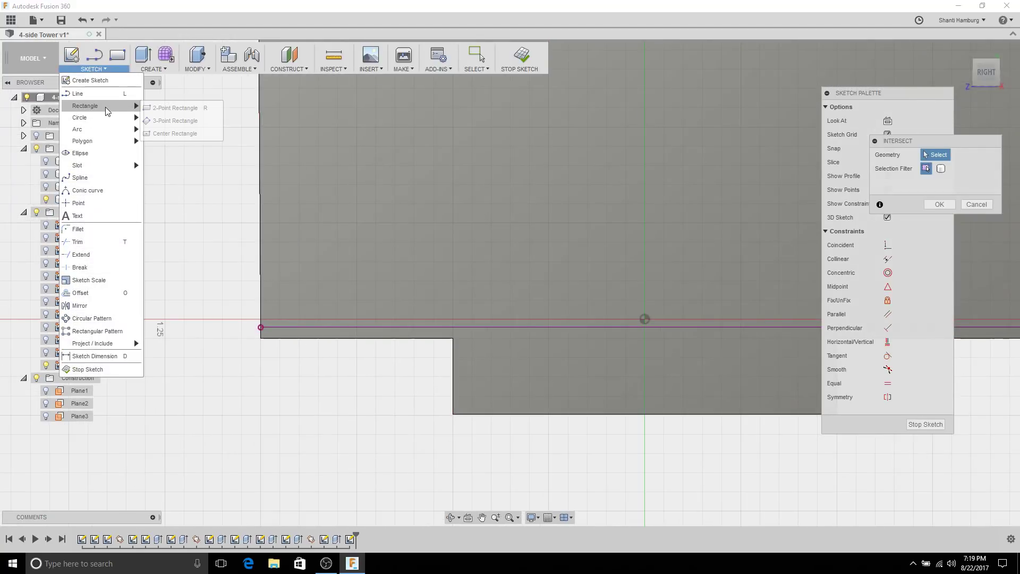
left_click(157, 120)
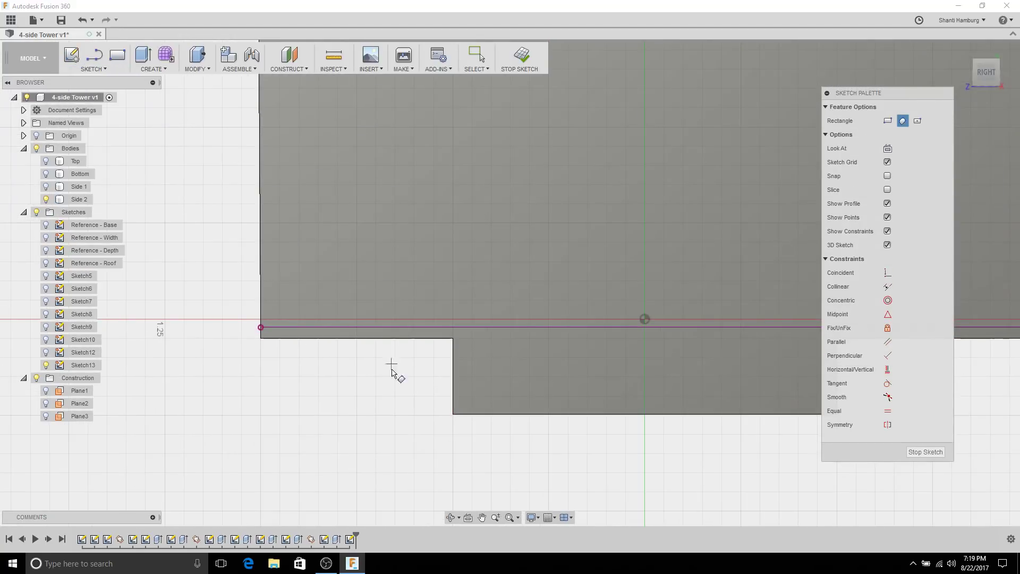
left_click(454, 414)
left_click(453, 324)
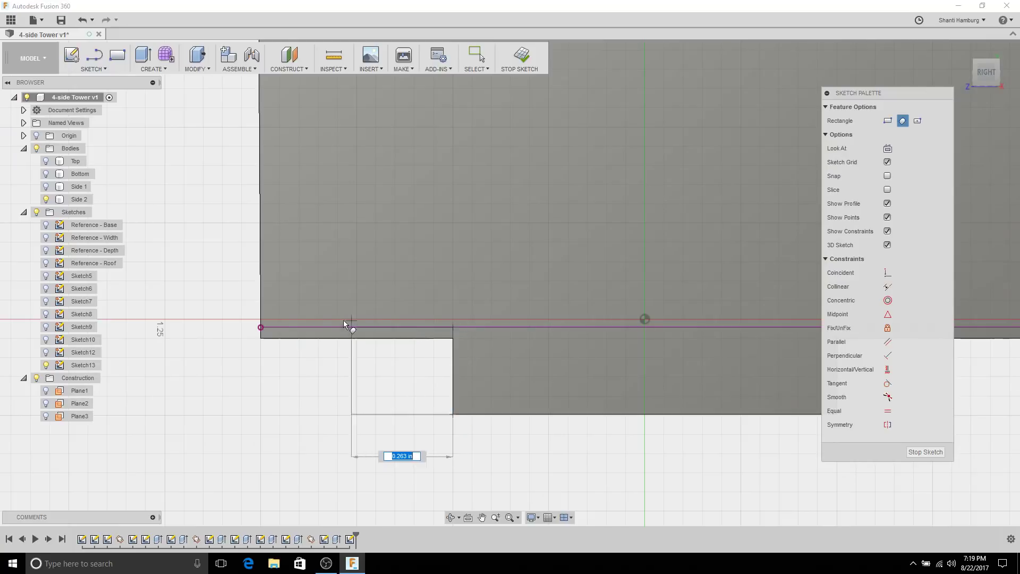
left_click(258, 321)
Step: Draw a three-point tab rectangle at the plate's lower-right corner
scroll(387, 363, "down", 2)
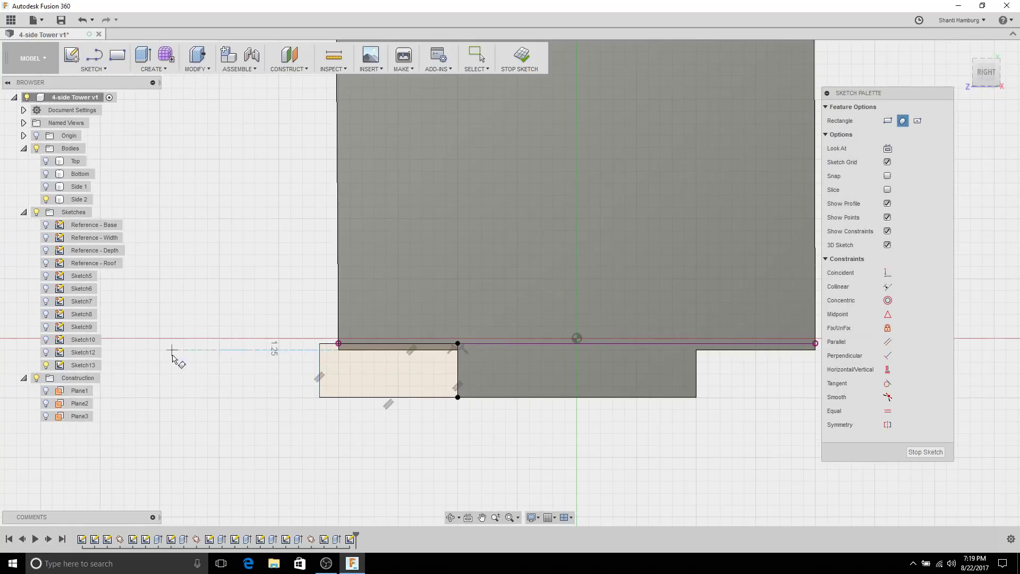
middle_click_drag(568, 355, 260, 348)
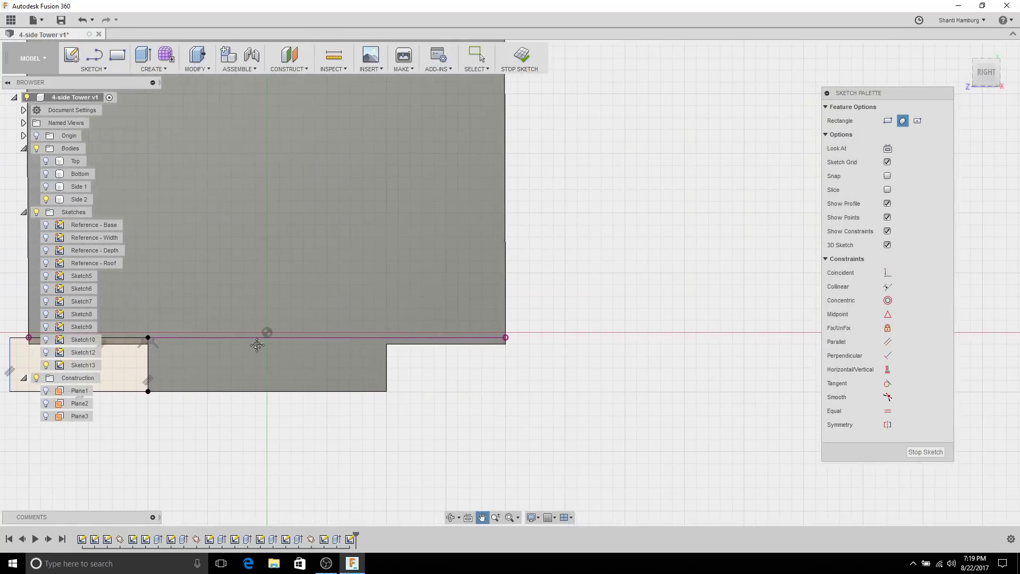
left_click(396, 395)
left_click(399, 343)
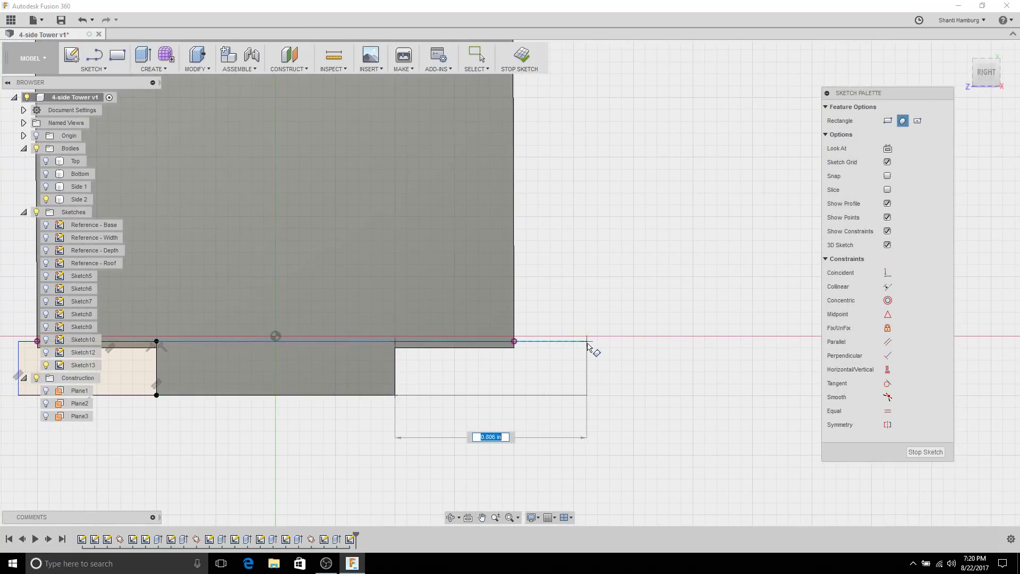
left_click(587, 347)
Step: Draw a tab rectangle straddling the left part of the slanted top edge
scroll(524, 433, "down", 4)
middle_click_drag(447, 269, 467, 349)
scroll(445, 271, "up", 3)
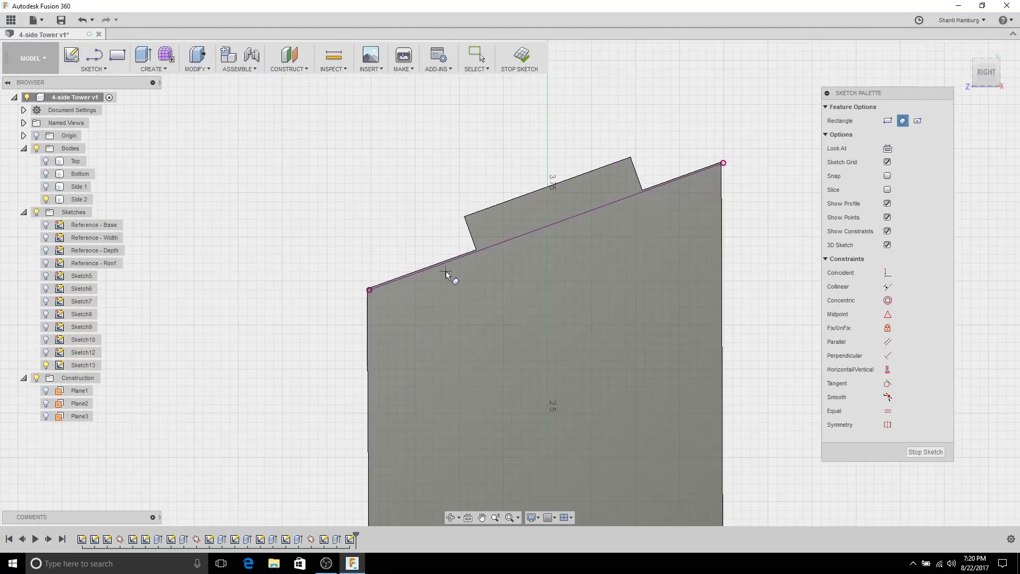
scroll(445, 271, "up", 2)
left_click(472, 189)
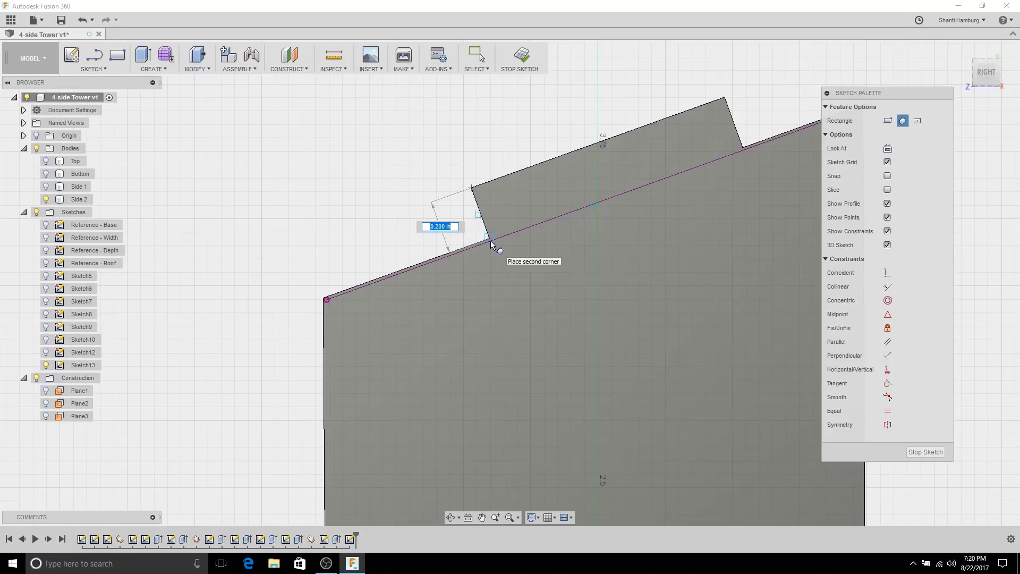
scroll(495, 243, "up", 2)
left_click(492, 238)
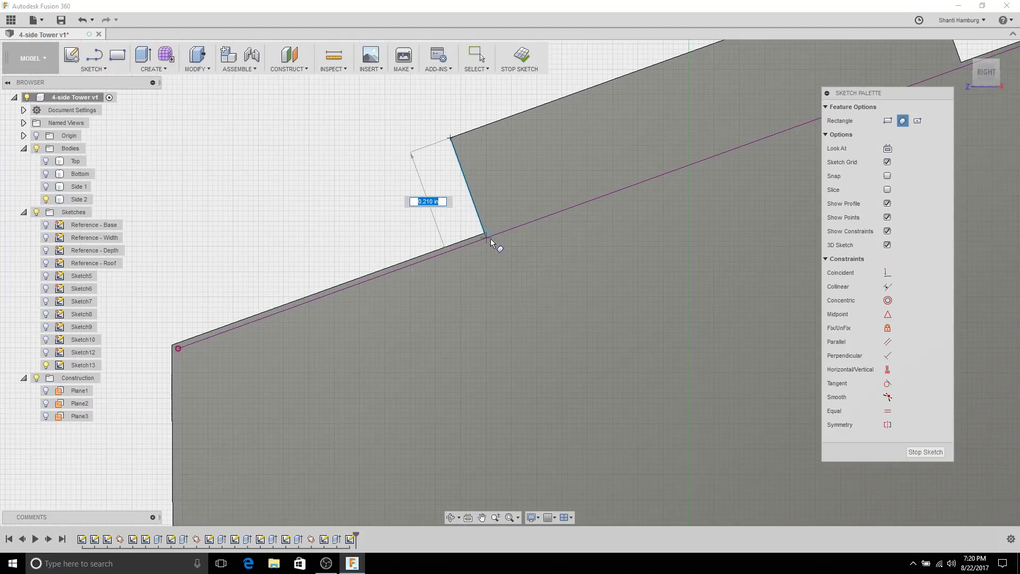
scroll(225, 387, "down", 2)
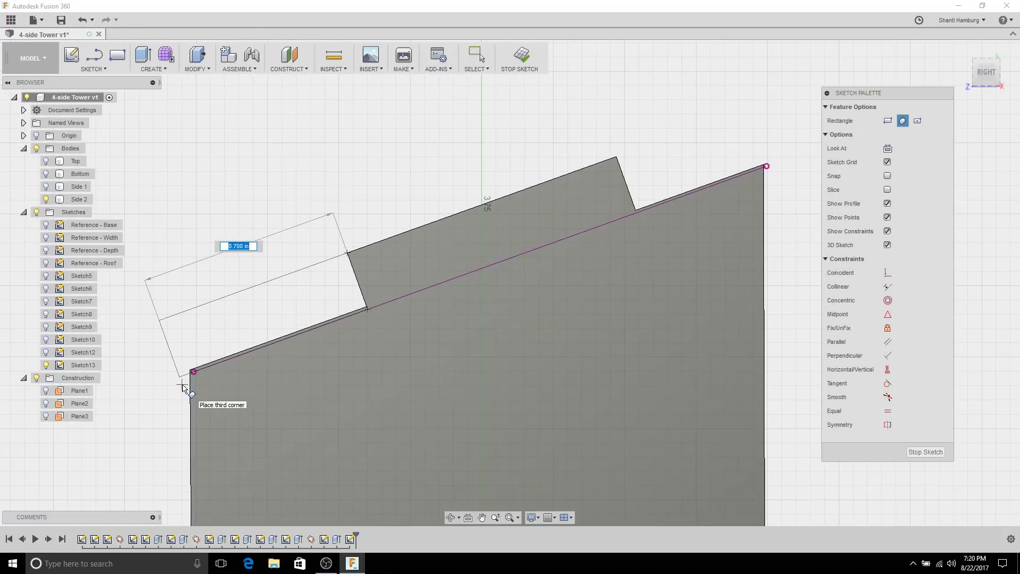
left_click(187, 326)
Step: Draw the tab rectangle on the right end of the top edge and stop drawing
scroll(565, 365, "down", 2)
middle_click_drag(622, 291, 519, 346)
scroll(519, 346, "up", 1)
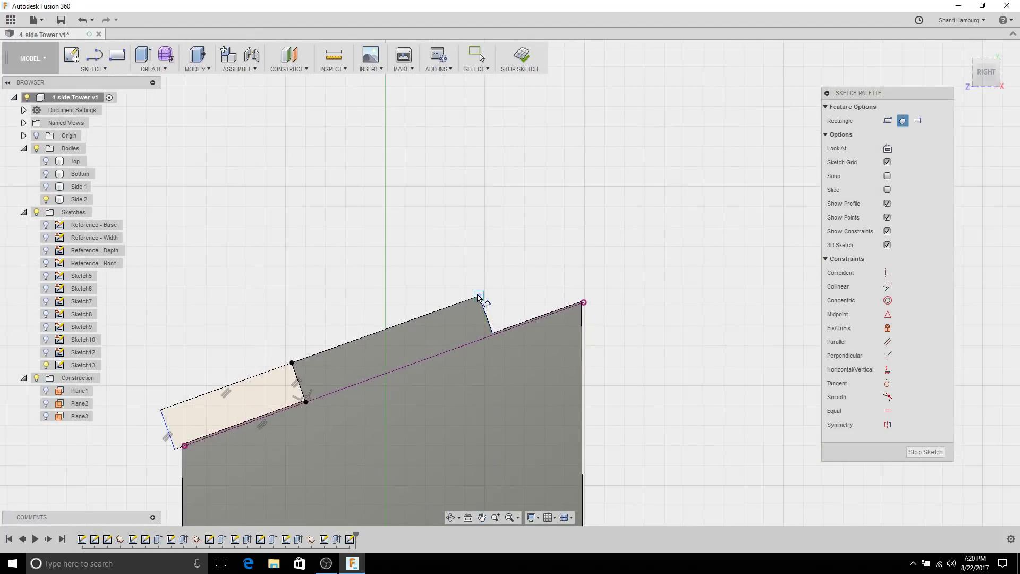
scroll(483, 340, "up", 2)
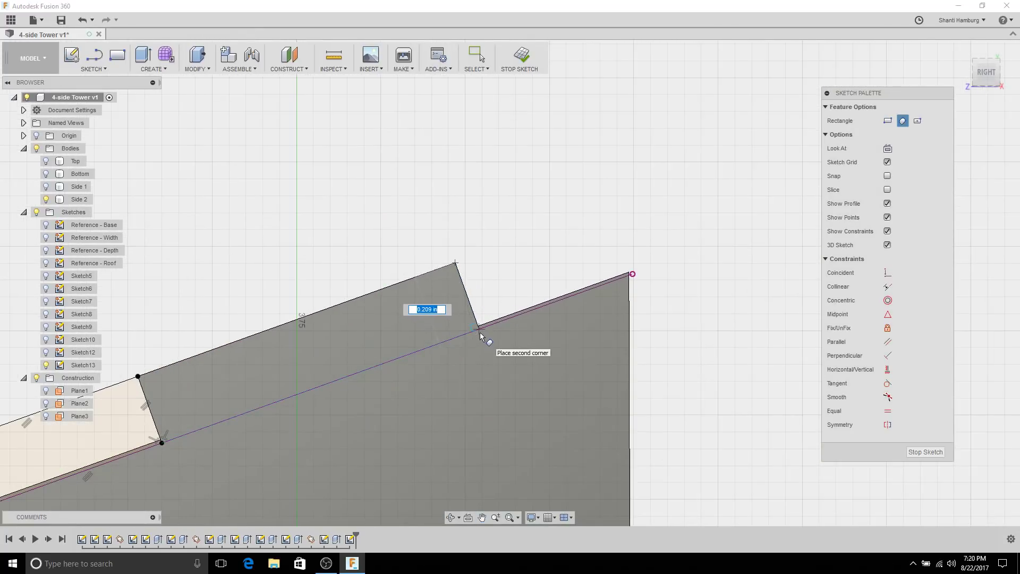
left_click(661, 244)
key("Escape")
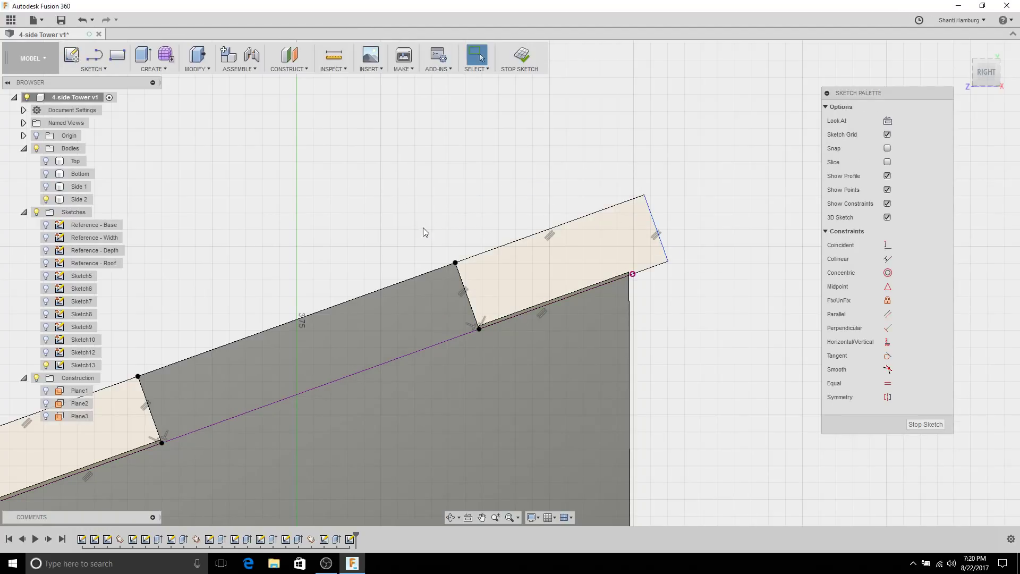
scroll(459, 297, "down", 3)
left_click_drag(459, 297, 553, 160)
key("Escape")
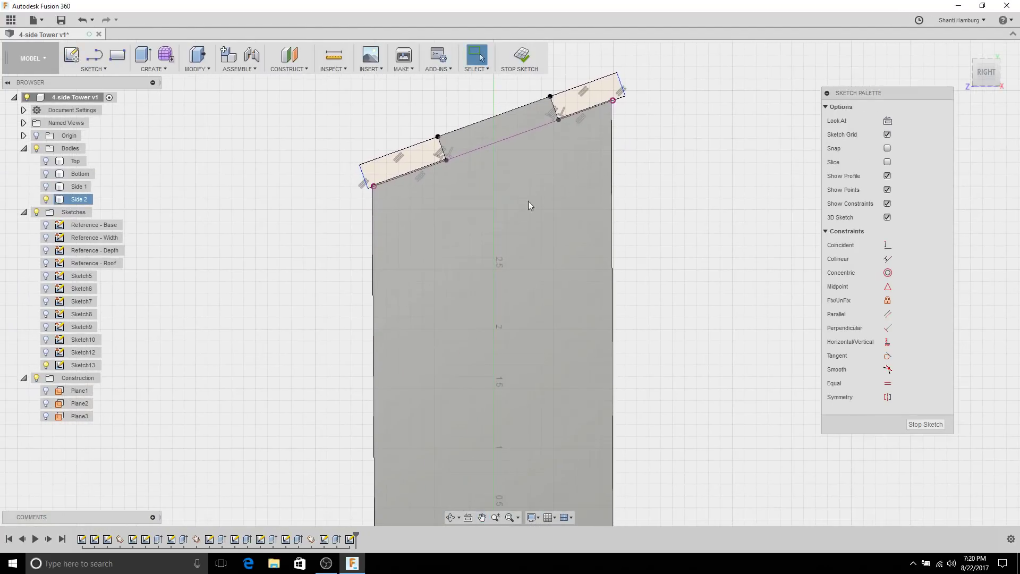
scroll(485, 228, "down", 2)
Step: Stretch the upper-left tab and dimension its top edge to 2.00 in
left_click_drag(408, 187, 356, 206)
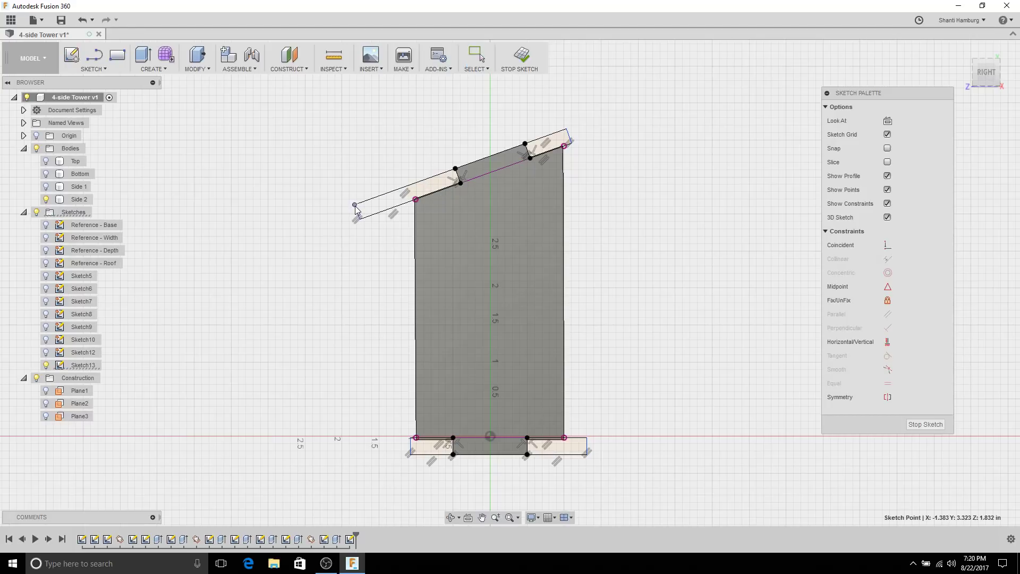
right_click(328, 154)
key("Escape")
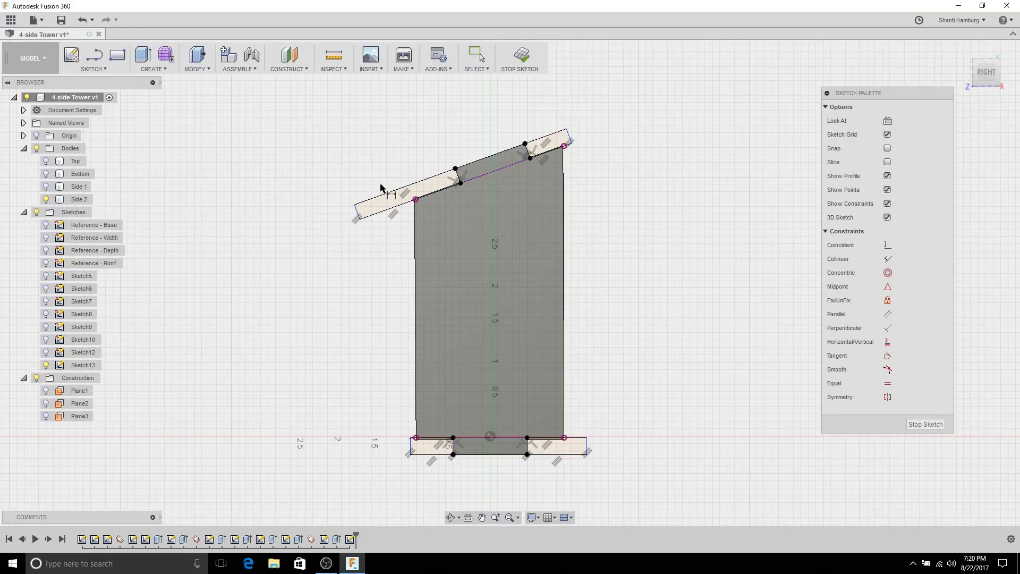
left_click(384, 195)
left_click(378, 197)
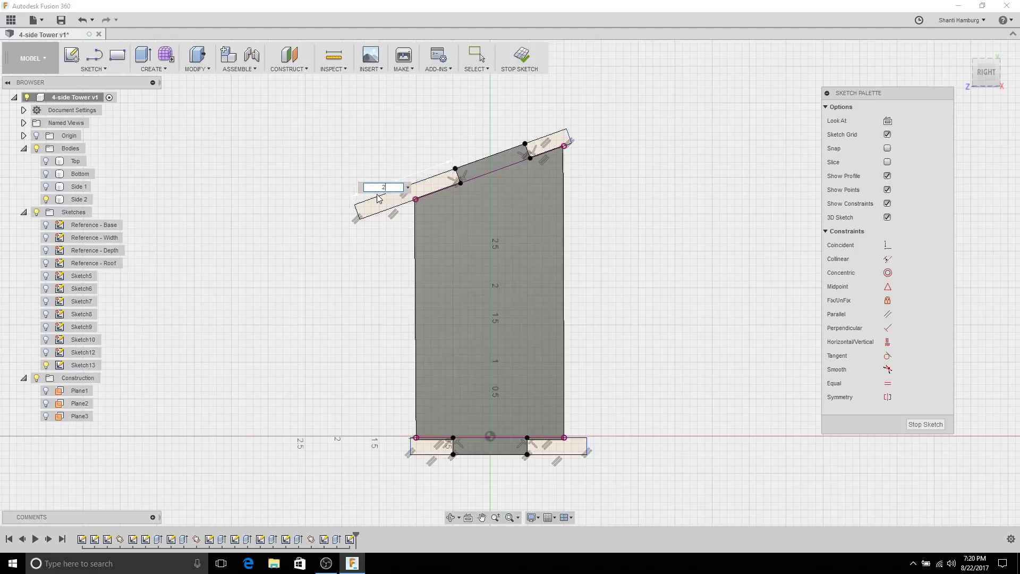
type("2")
key("Return")
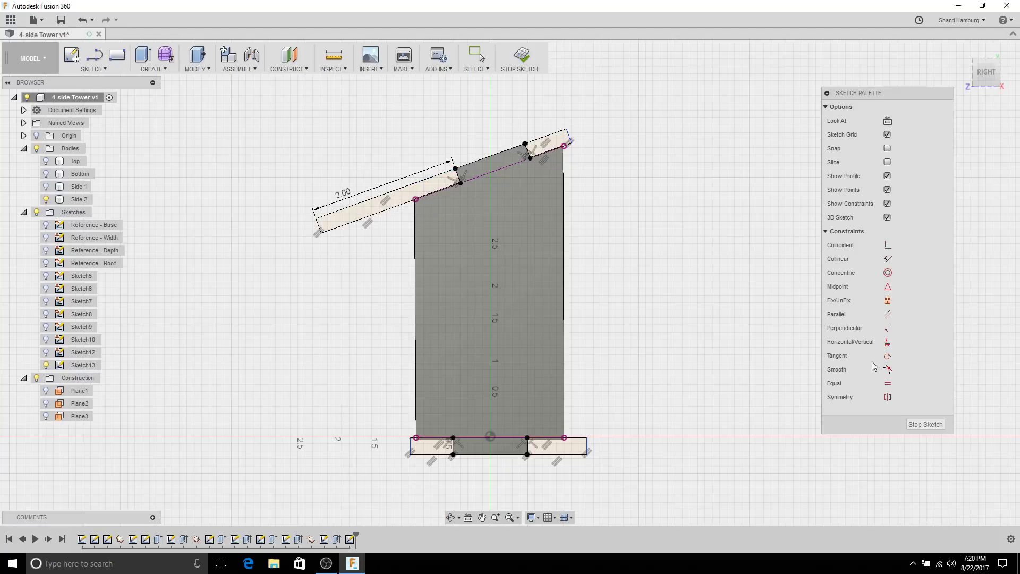
Step: Make the other tab edges equal to the 2.00 edge and finish the sketch
left_click(420, 455)
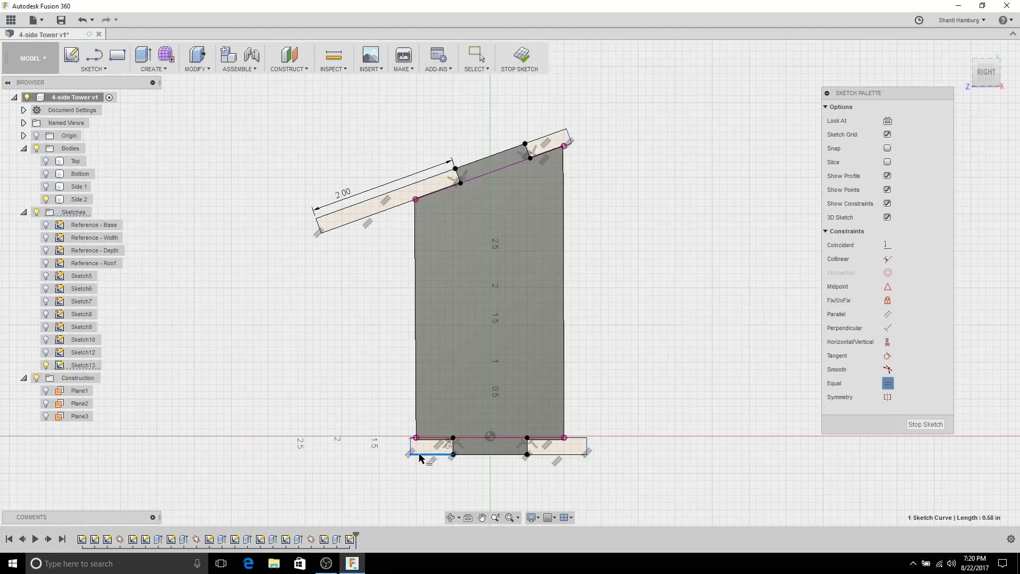
left_click(542, 455)
left_click(550, 455)
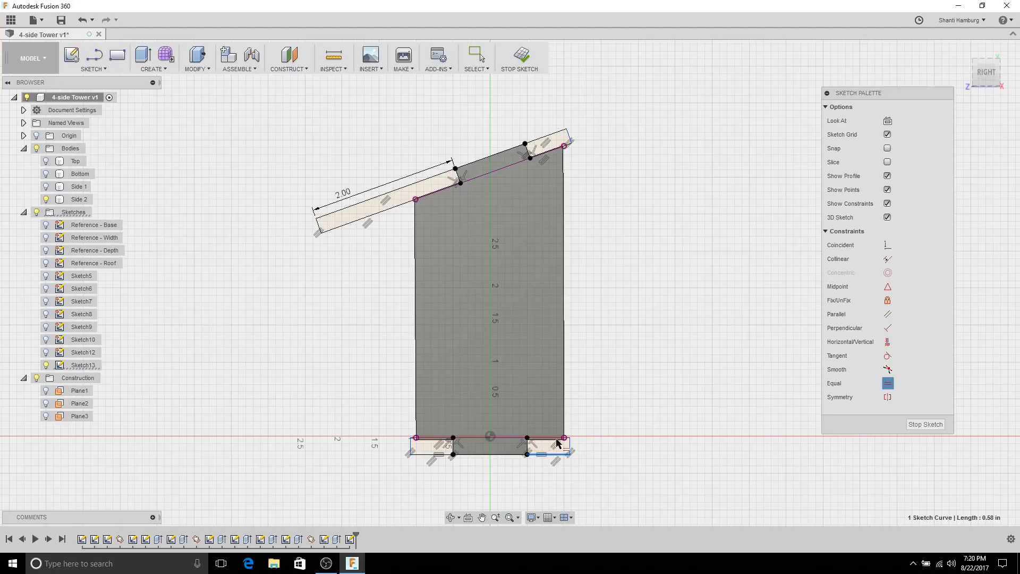
left_click(540, 139)
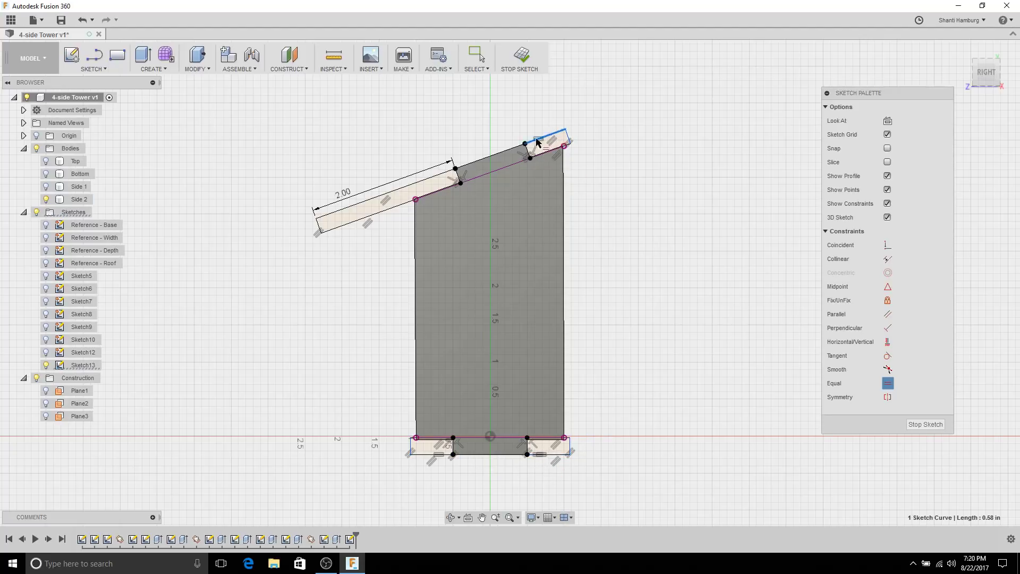
left_click(420, 184)
left_click(922, 427)
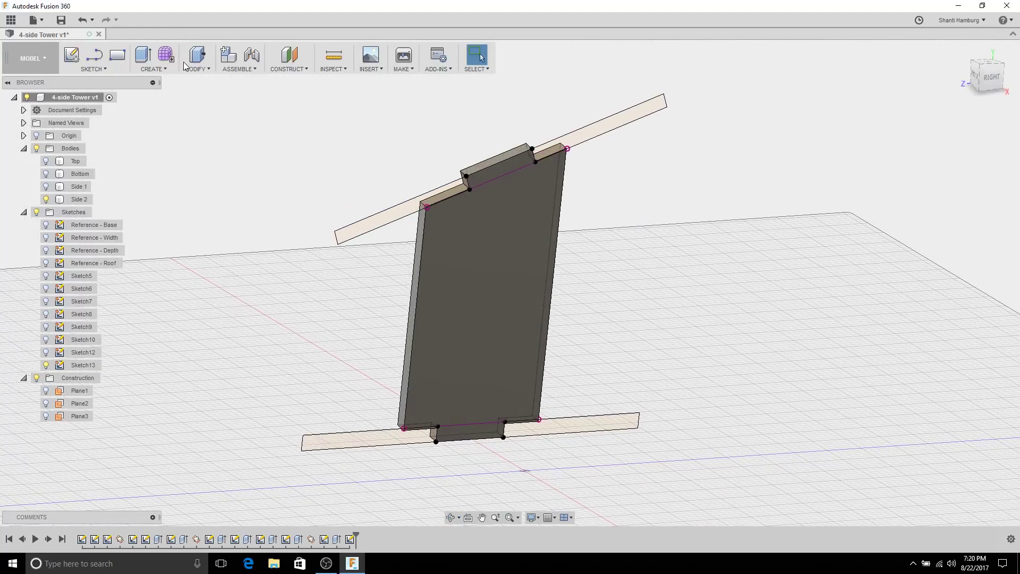
Step: Extrude-cut the four tab profiles To Object through Side 2, notching its slanted edges
left_click(152, 51)
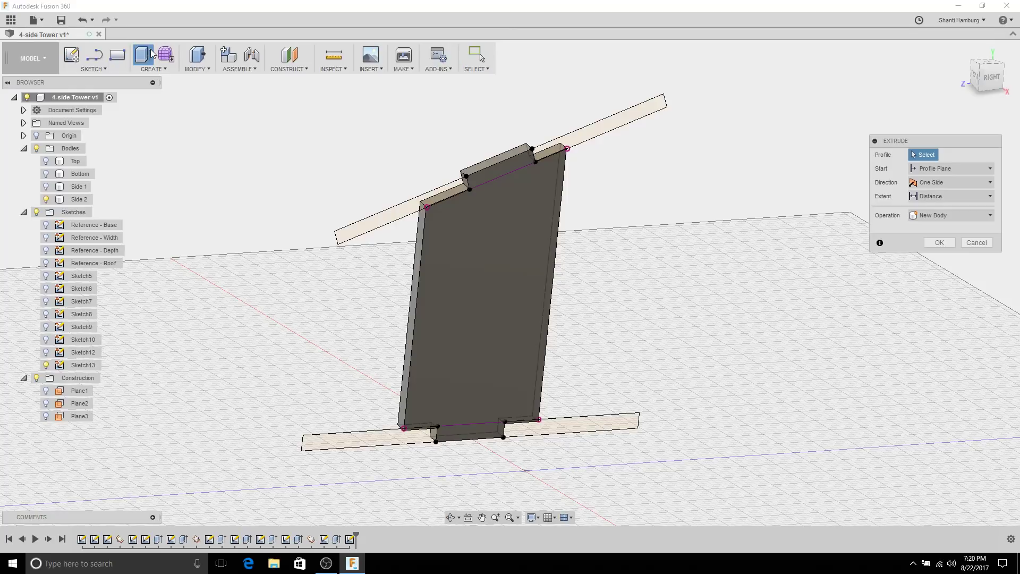
left_click(375, 217)
left_click(589, 136)
left_click(602, 435)
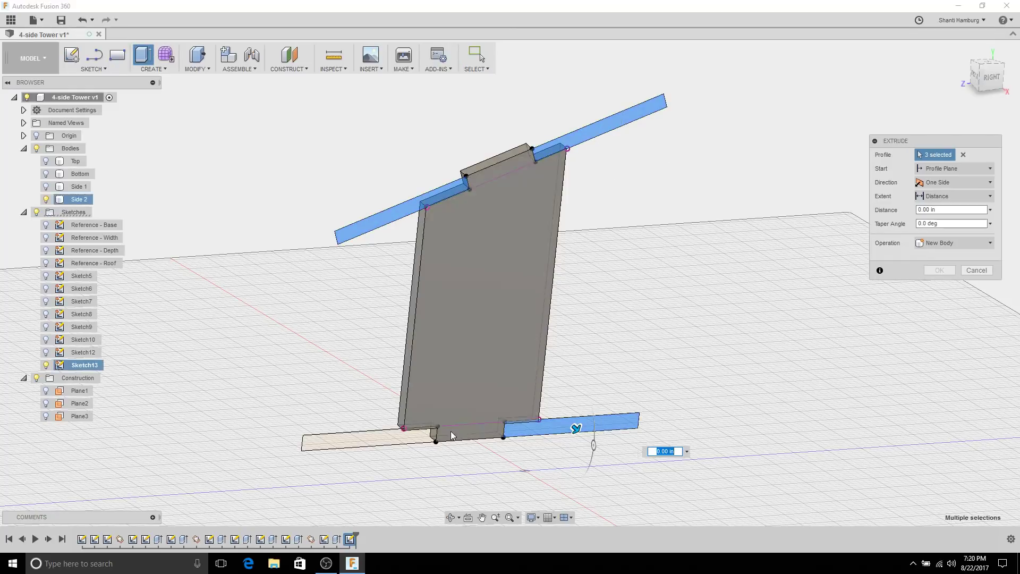
left_click(371, 442)
middle_click_drag(371, 443, 980, 259, "shift")
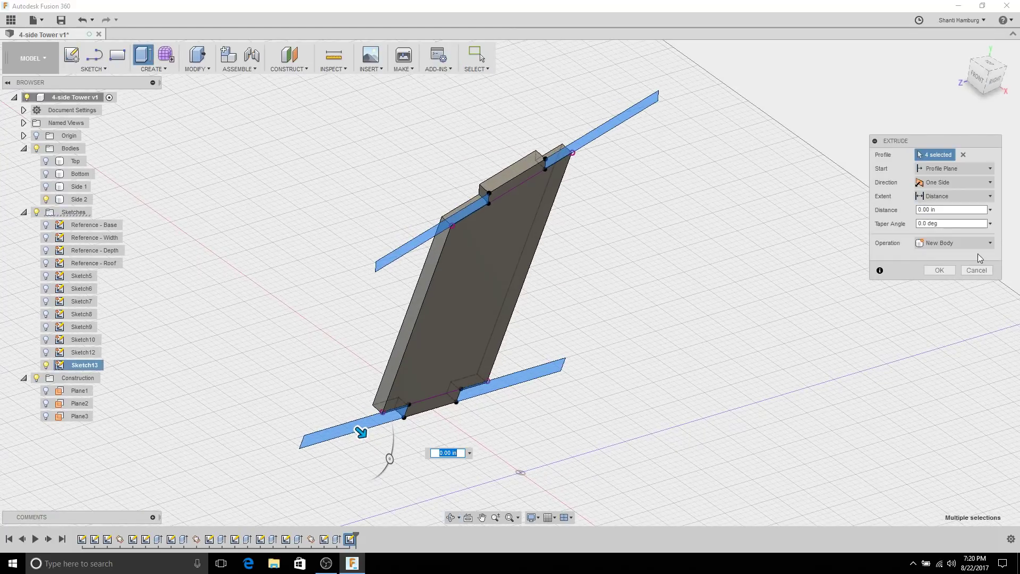
left_click(953, 198)
left_click(940, 222)
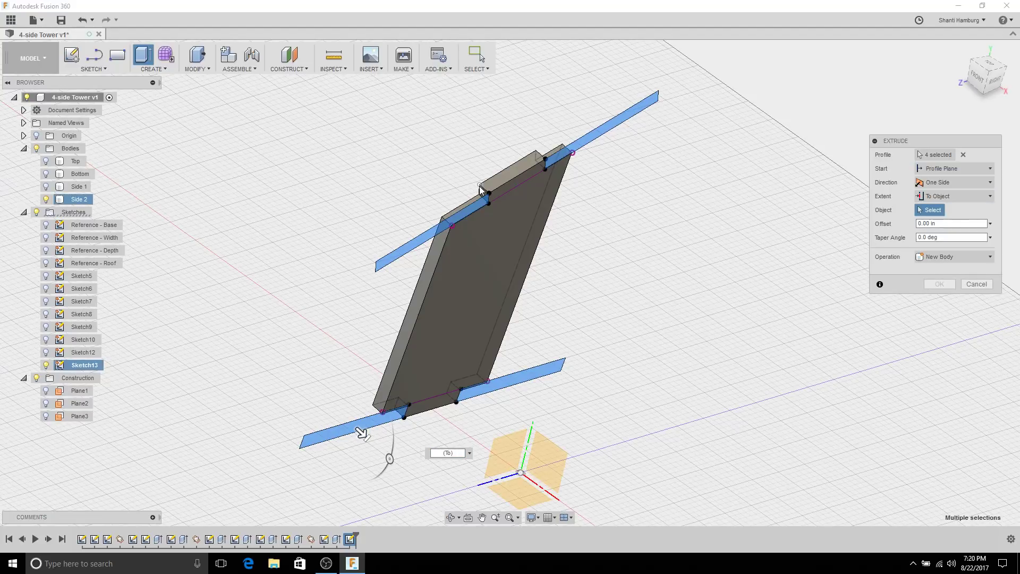
left_click(481, 190)
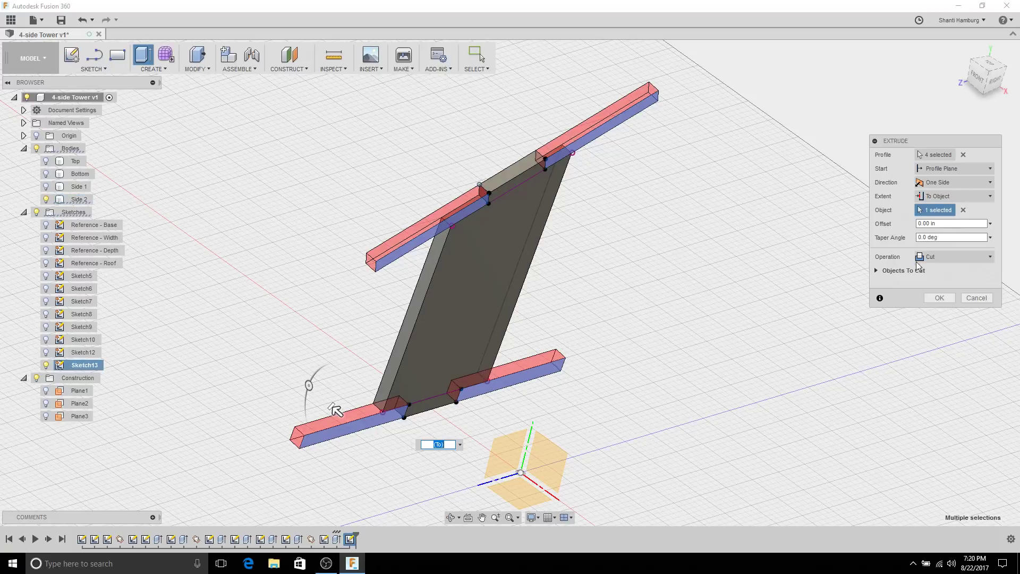
left_click(880, 271)
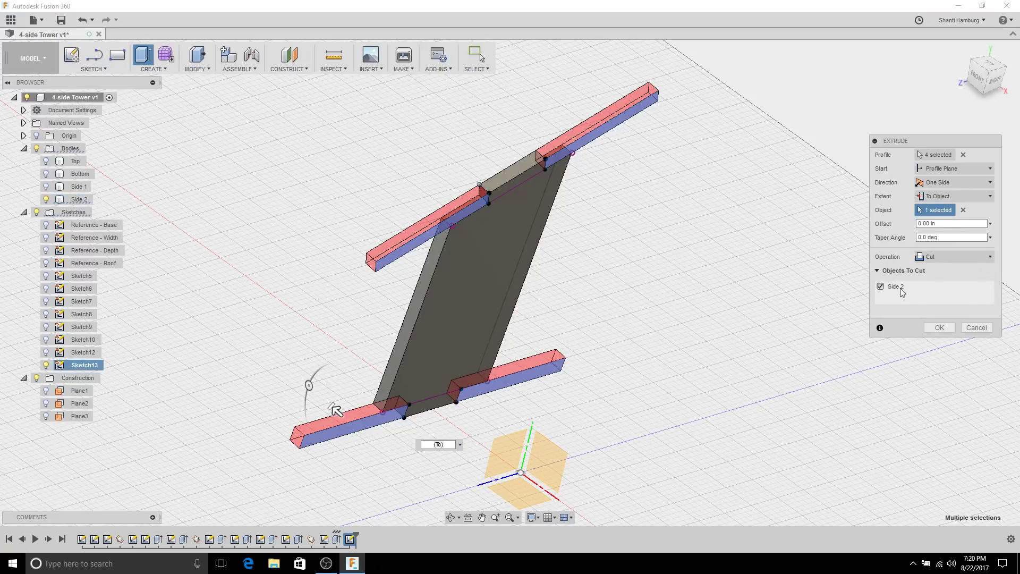
left_click(939, 327)
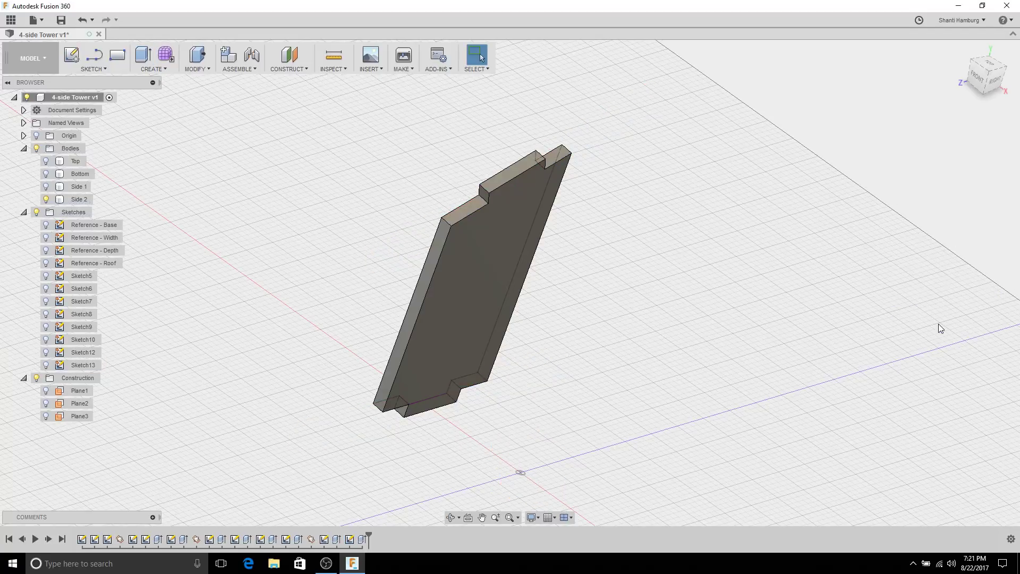
middle_click_drag(886, 320, 661, 244, "shift")
left_click_drag(671, 254, 697, 266)
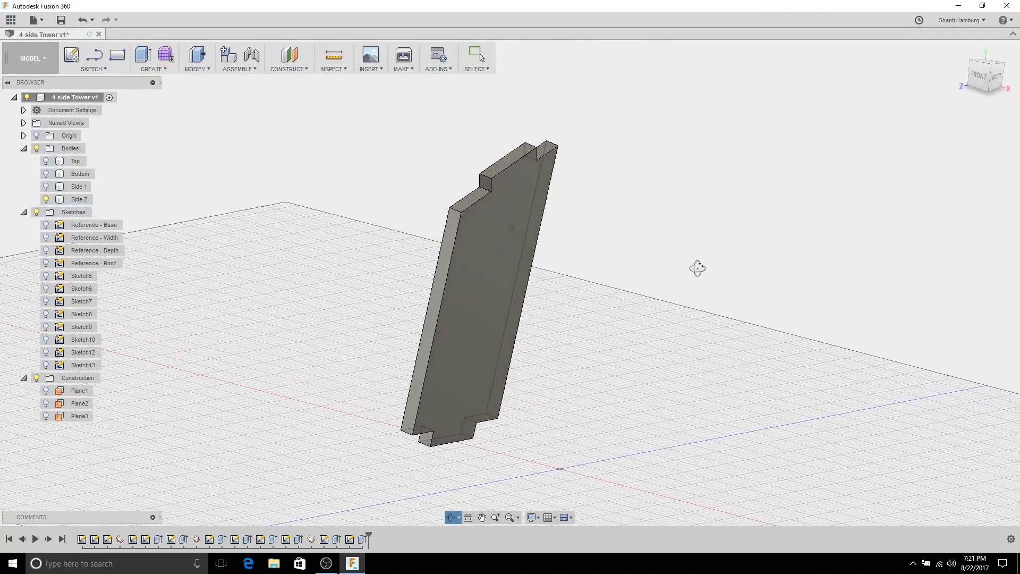
key("Escape")
Step: Show the Side 1, Bottom and Top bodies again
left_click(46, 186)
left_click(45, 174)
left_click(46, 161)
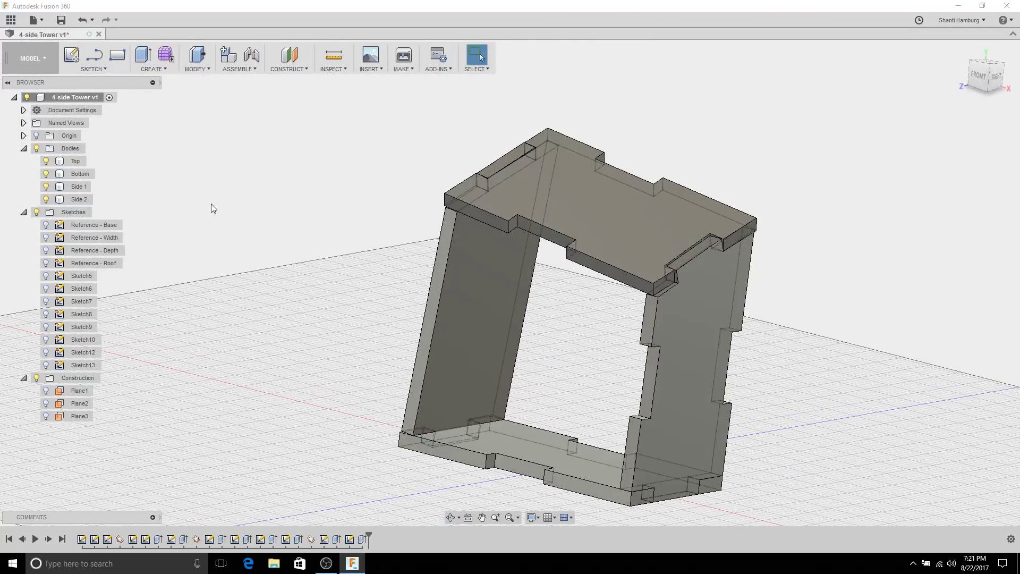
middle_click_drag(212, 203, 226, 207, "shift")
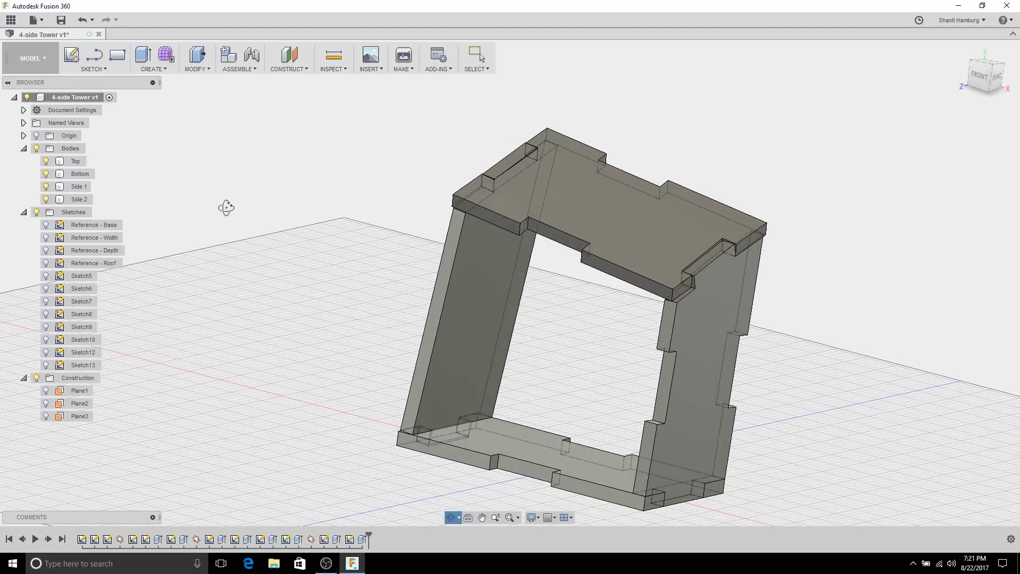
Step: Run an interference check on the Top, Bottom and both side bodies
left_click(328, 69)
left_click(333, 92)
left_click(538, 167)
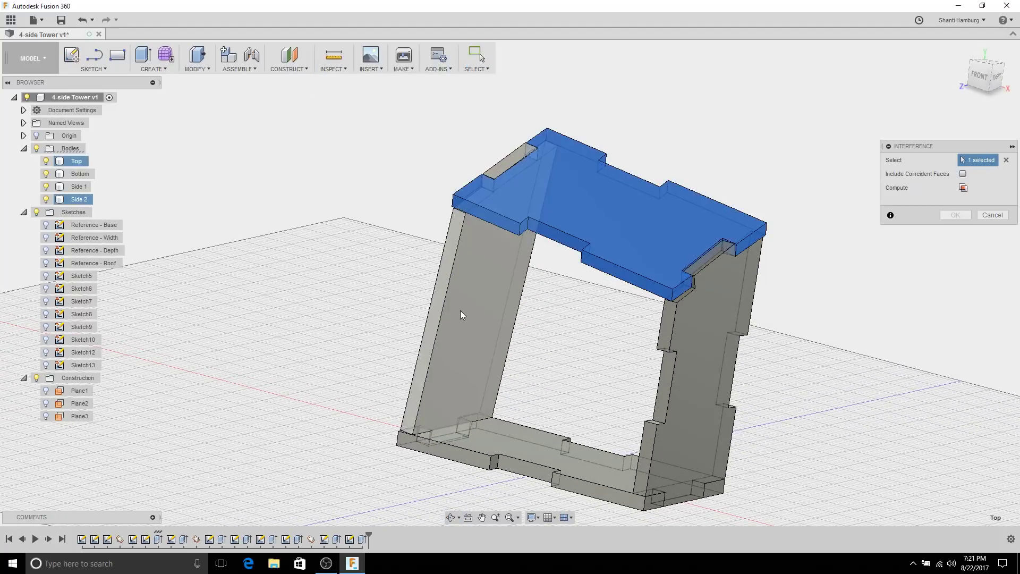
left_click(461, 311)
left_click(543, 483)
left_click(682, 404)
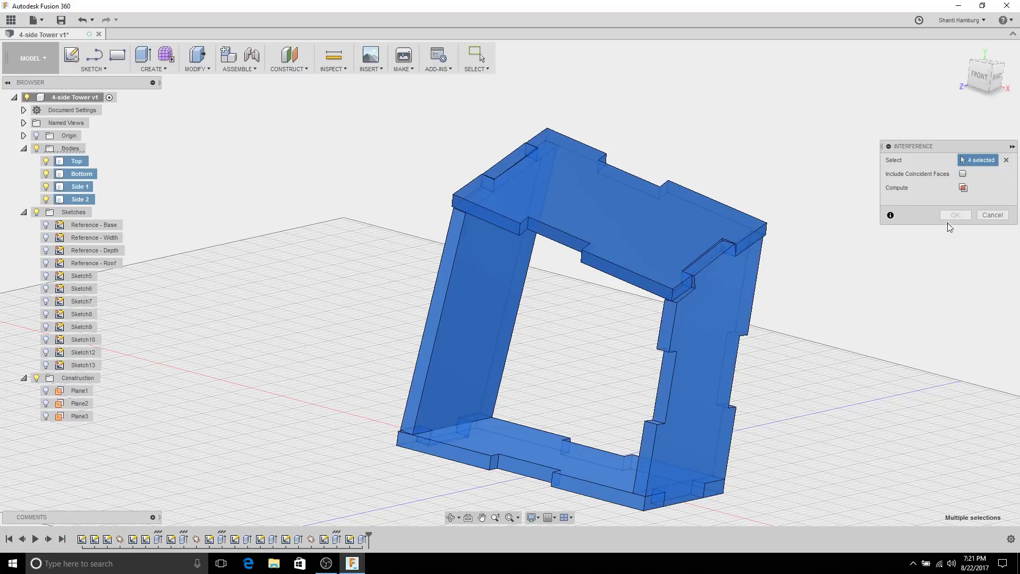
left_click(963, 189)
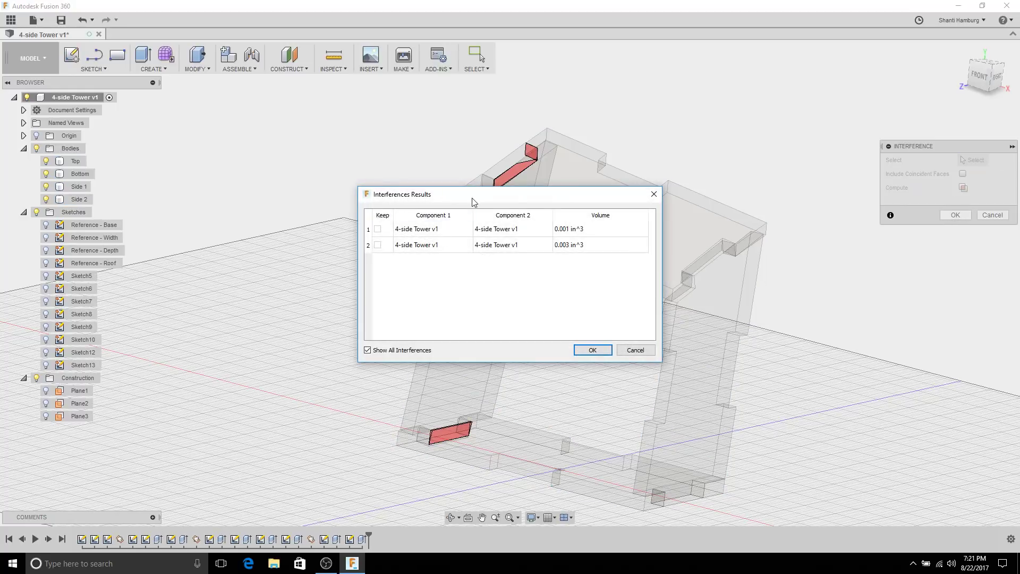
Step: Inspect the two red overlaps of 0.001 and 0.003 in^3 and close the results
left_click_drag(475, 202, 208, 154)
middle_click_drag(442, 301, 457, 361, "shift")
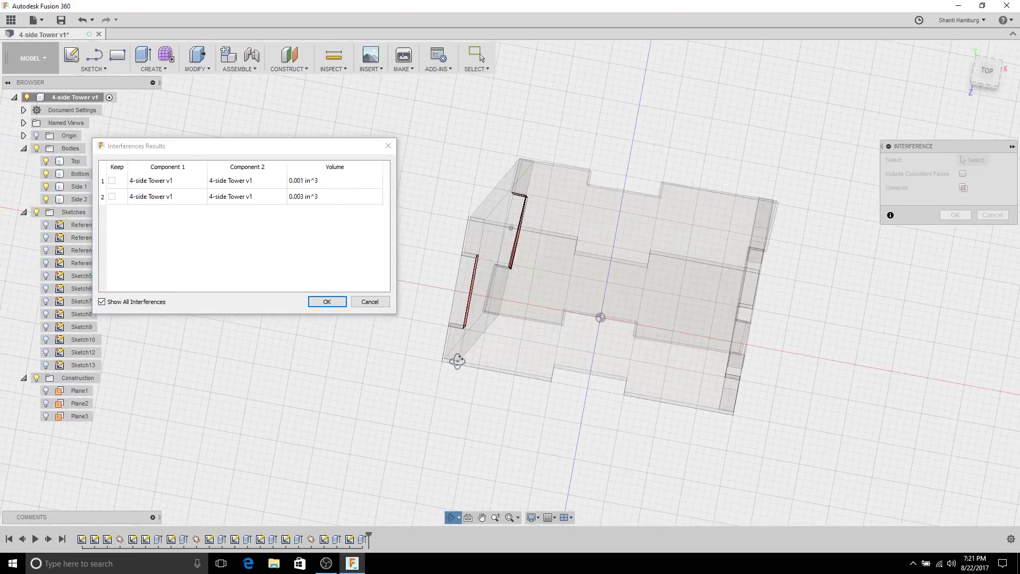
scroll(537, 252, "up", 5)
middle_click_drag(537, 252, 639, 275, "shift")
scroll(597, 260, "up", 3)
middle_click_drag(536, 295, 807, 464, "shift")
scroll(872, 476, "down", 3)
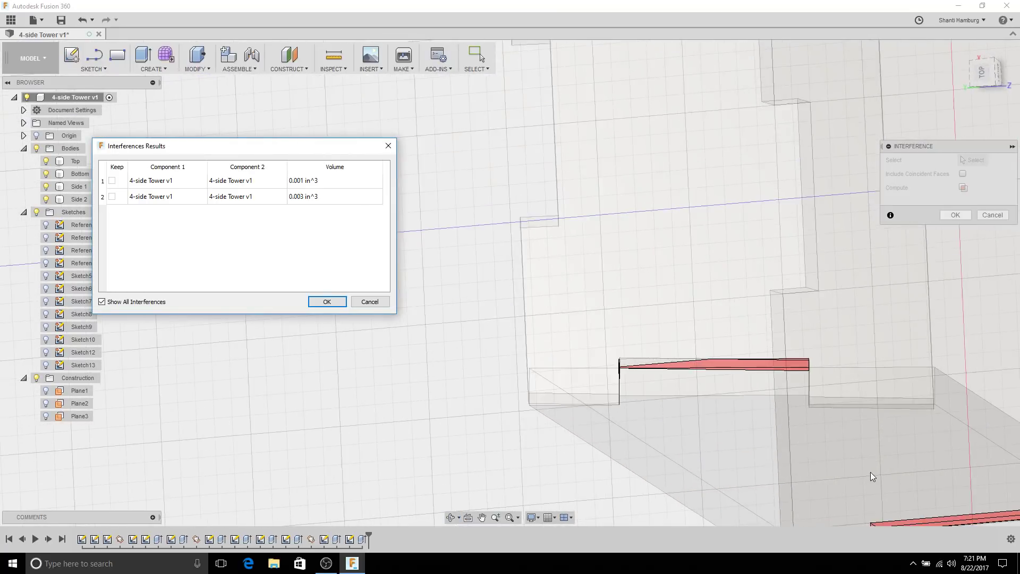
mouse_move(872, 476)
middle_mouse_down("shift")
mouse_move(927, 407)
mouse_move(749, 315)
middle_mouse_up("shift")
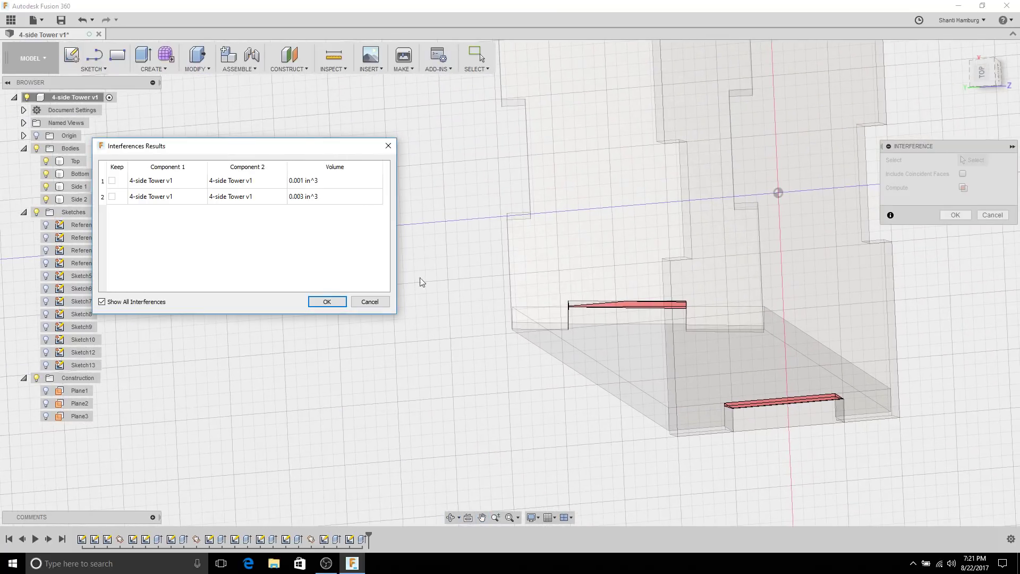
left_click(327, 302)
left_click(610, 219)
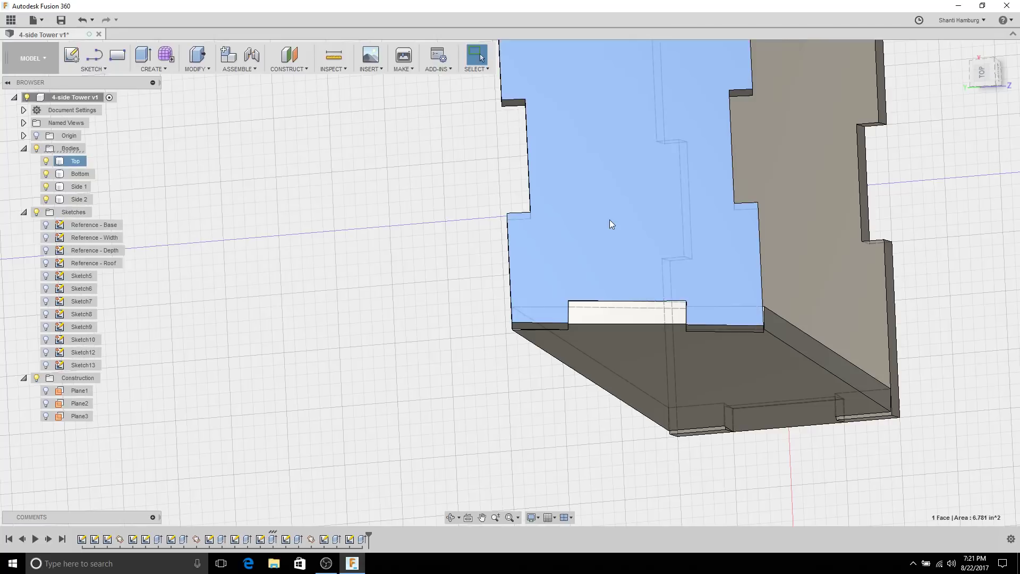
Step: Hide the Bottom body and start Sketch14 on the tower's front face
left_click(46, 174)
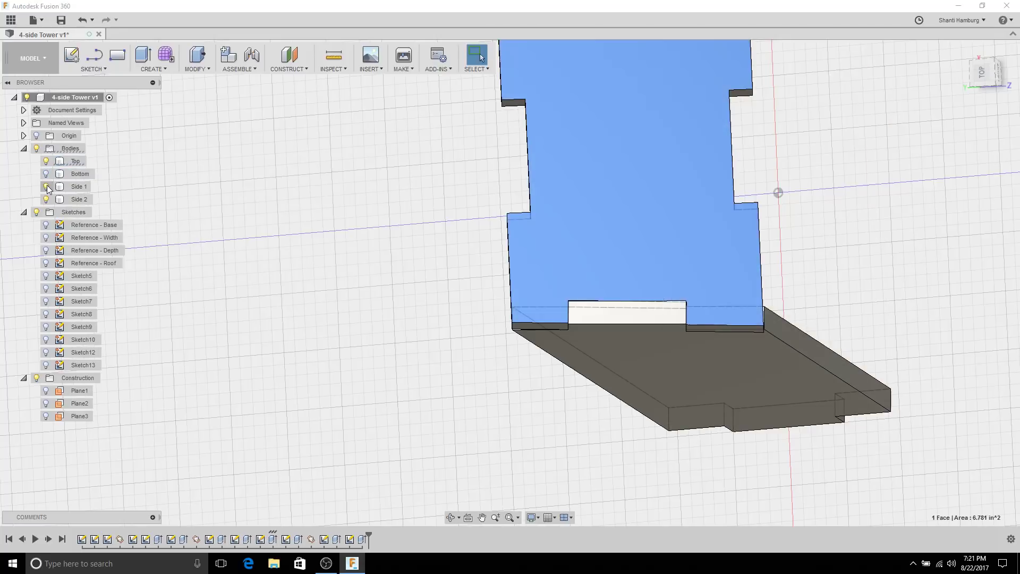
left_click(381, 229)
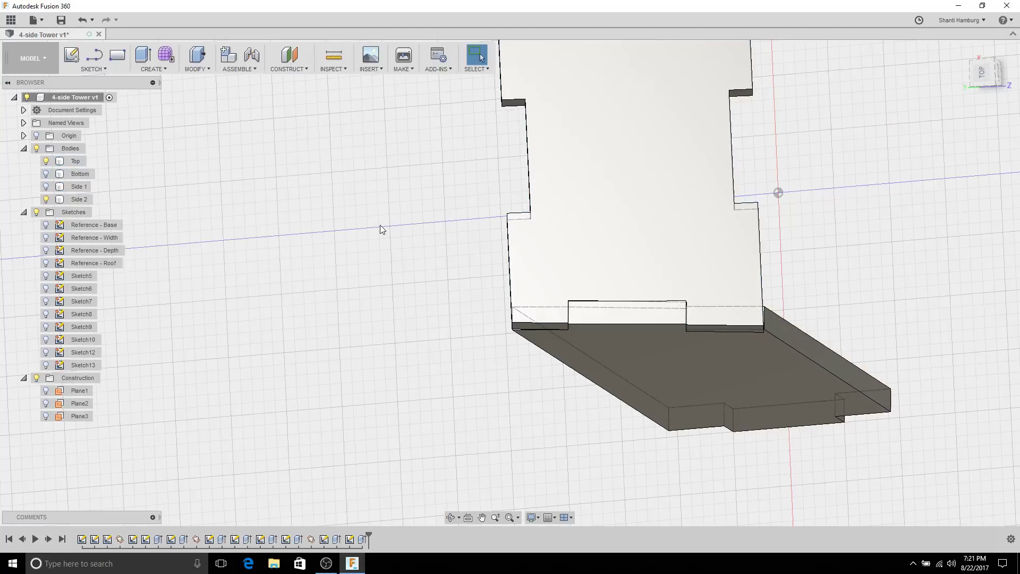
left_click(552, 227)
left_click(71, 55)
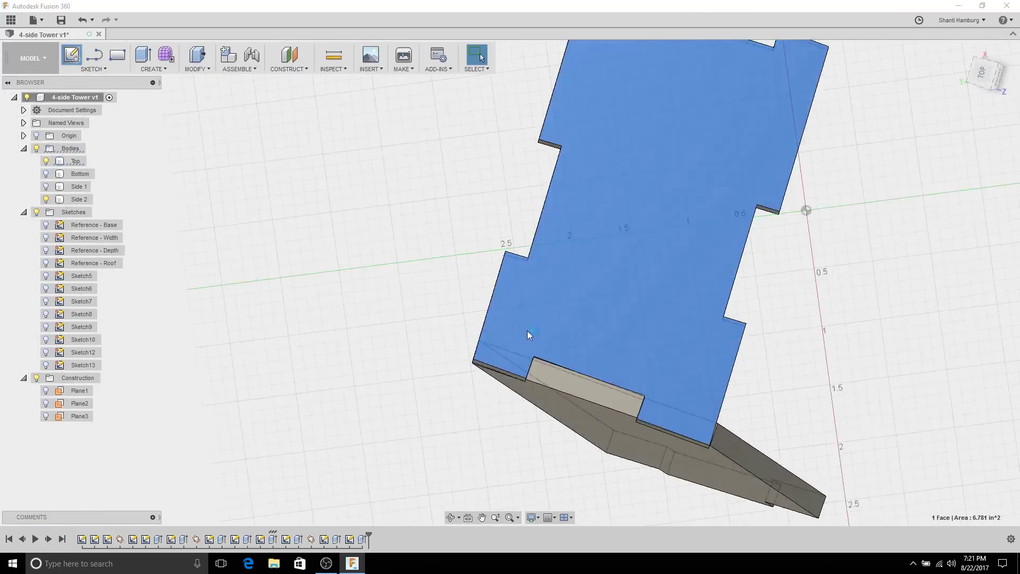
Step: Orbit the tower to look down on its top face
scroll(448, 315, "up", 5)
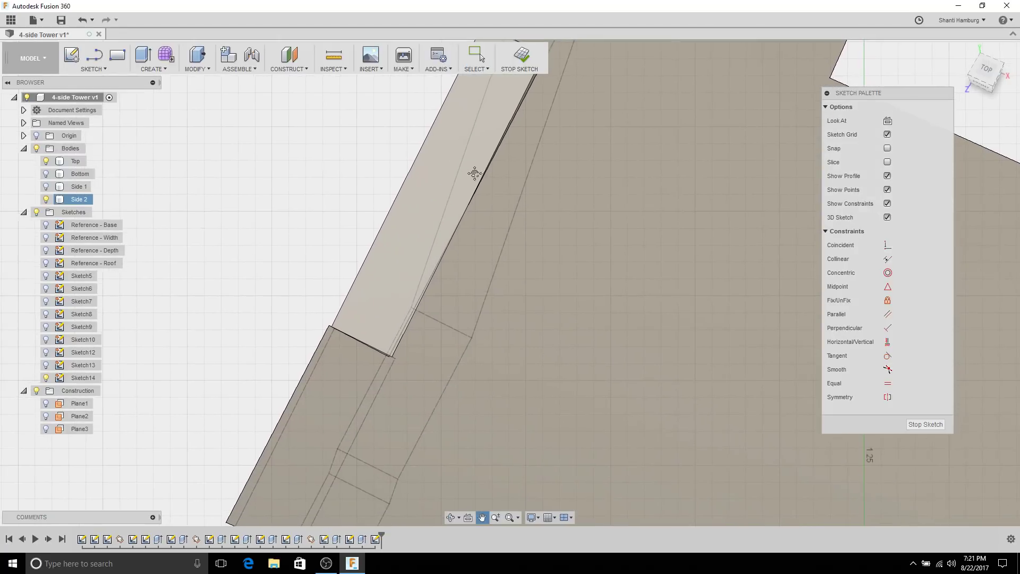
scroll(391, 371, "up", 5)
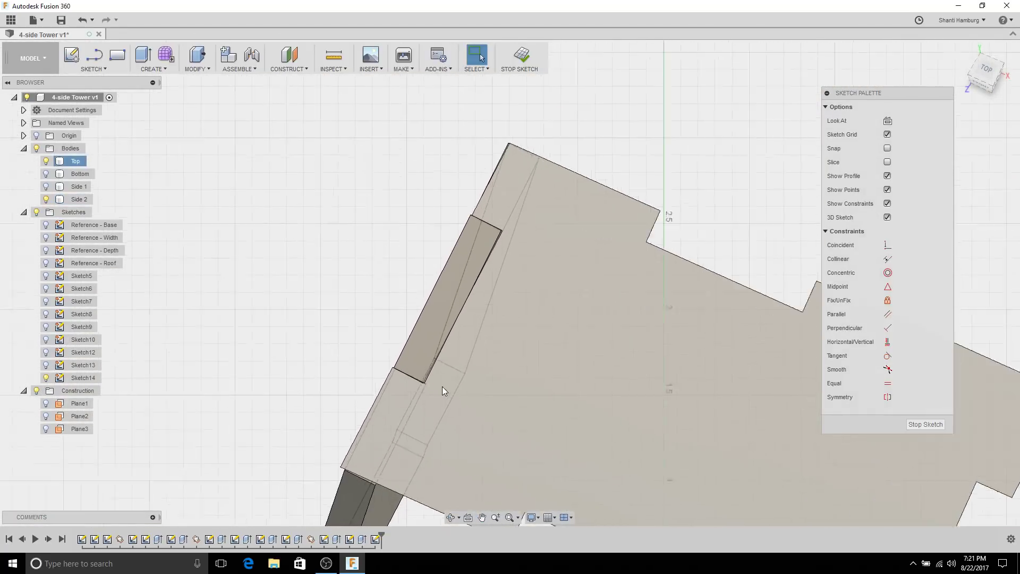
scroll(425, 393, "up", 6)
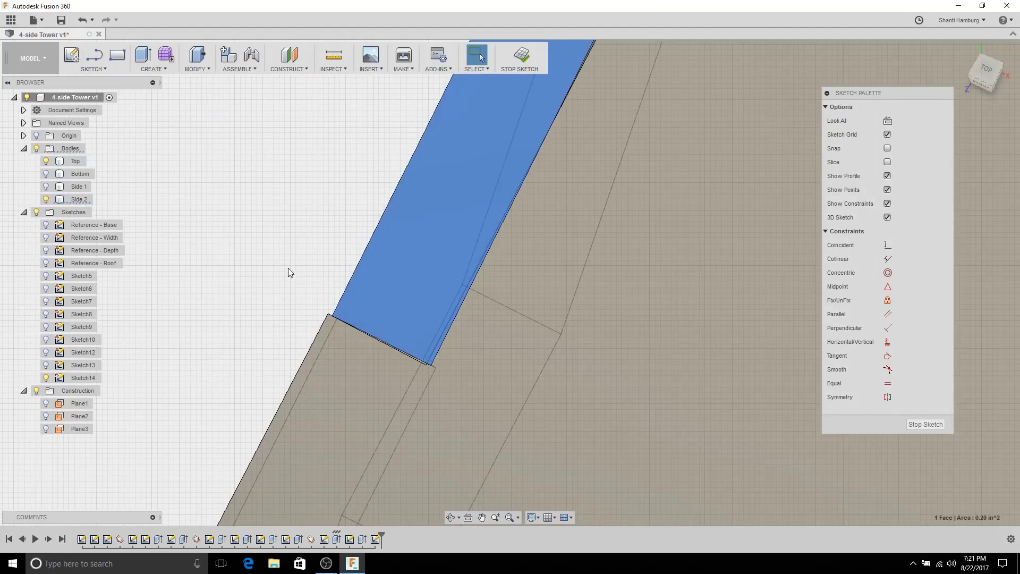
middle_click_drag(288, 268, 407, 334, "shift")
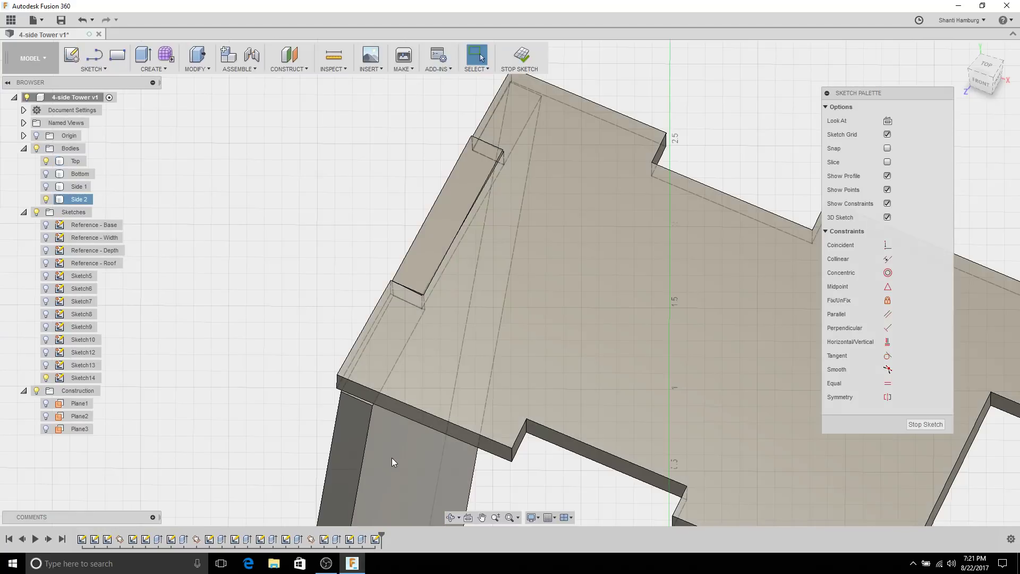
scroll(439, 292, "up", 4)
middle_click_drag(439, 292, 417, 397, "shift")
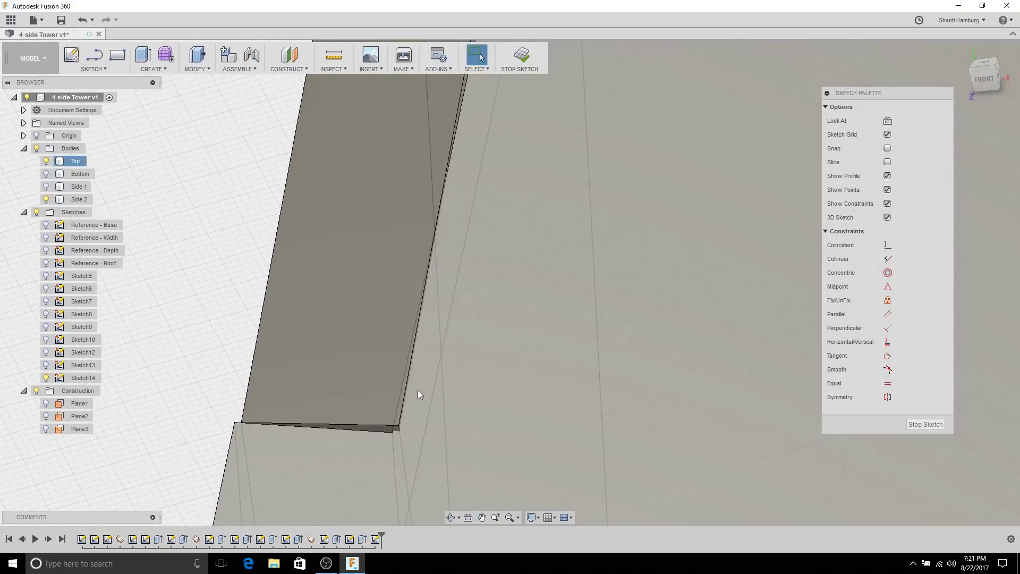
middle_click_drag(405, 434, 427, 421, "shift")
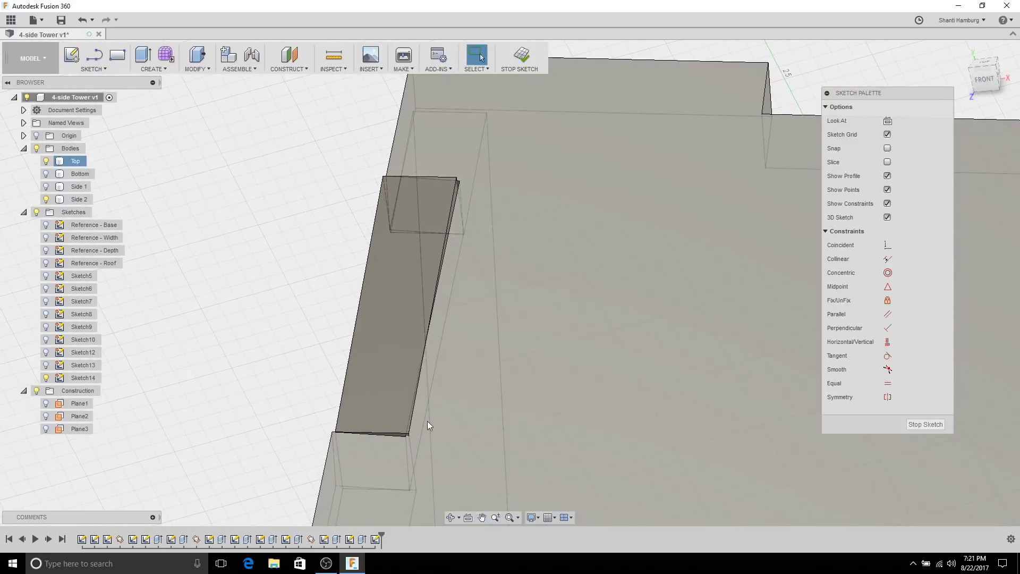
scroll(418, 456, "up", 3)
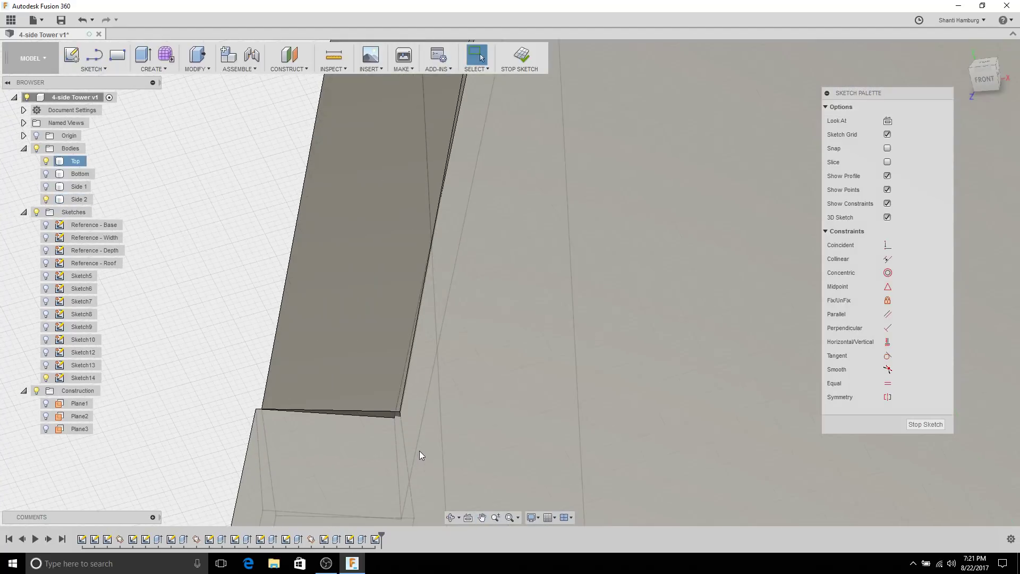
scroll(394, 390, "up", 3)
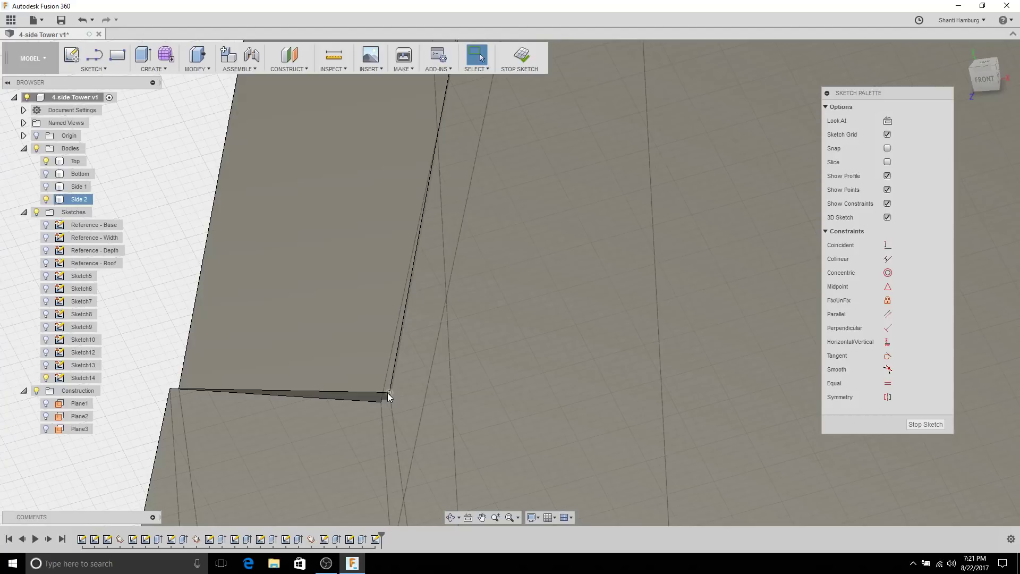
mouse_move(388, 394)
middle_mouse_down("shift")
mouse_move(440, 432)
mouse_move(440, 346)
mouse_move(442, 358)
mouse_move(298, 329)
mouse_move(313, 207)
middle_mouse_up("shift")
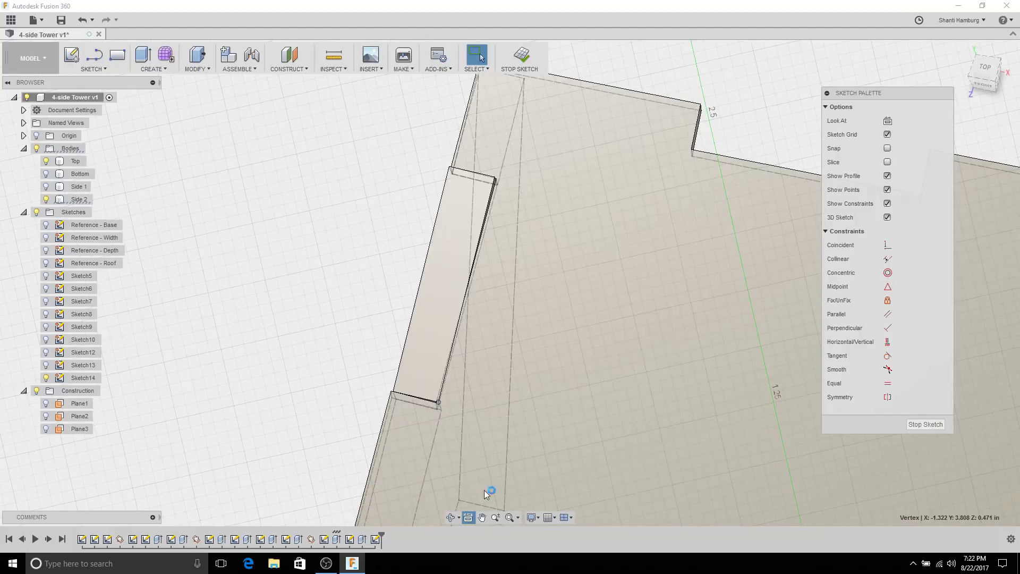
Step: Square the view onto the sketch plane, pan along the tower, and select the tab box's narrow face
left_click(566, 409)
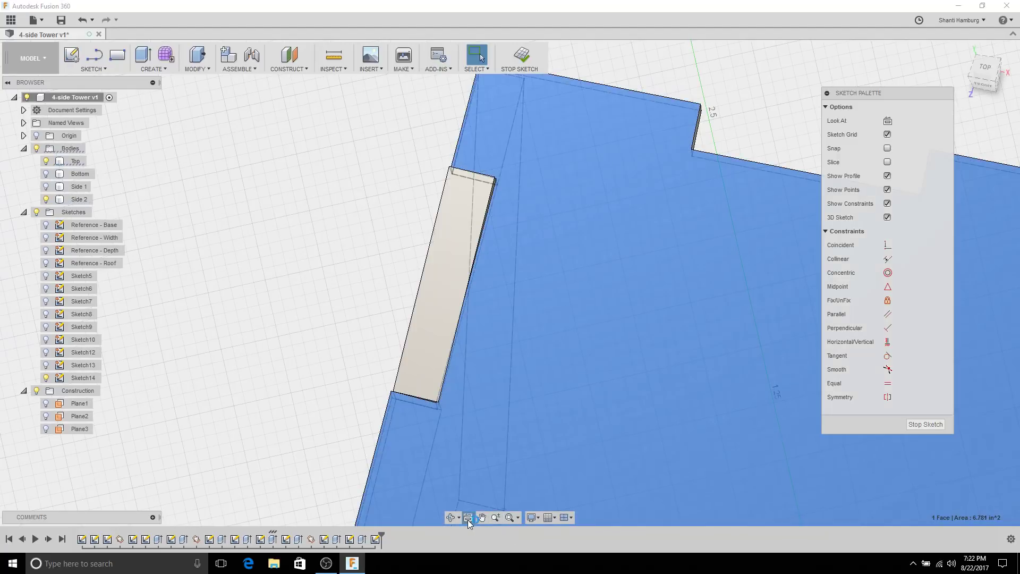
left_click(468, 521)
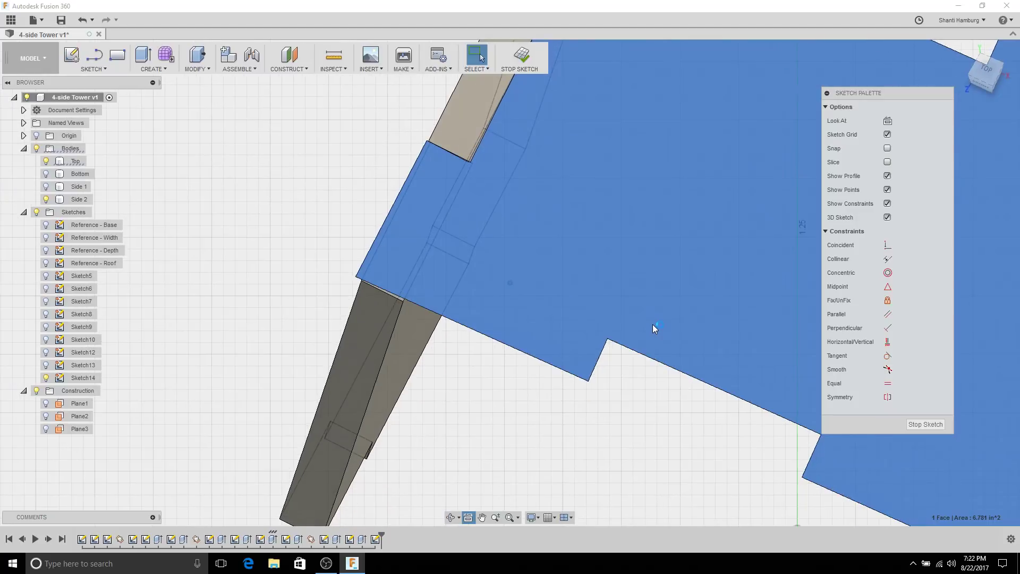
left_click(627, 478)
middle_click_drag(627, 428, 626, 397, "shift")
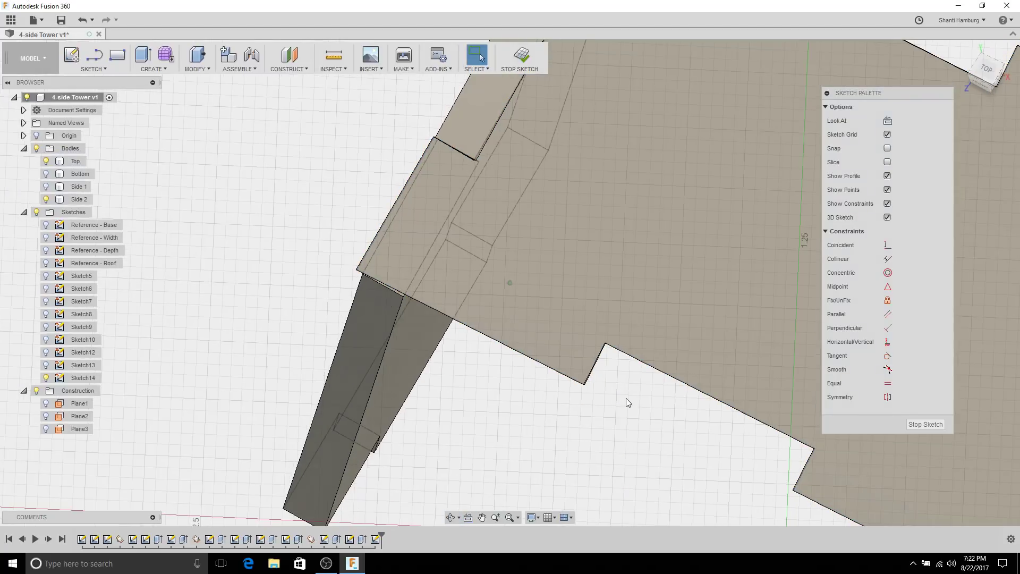
left_click(470, 519)
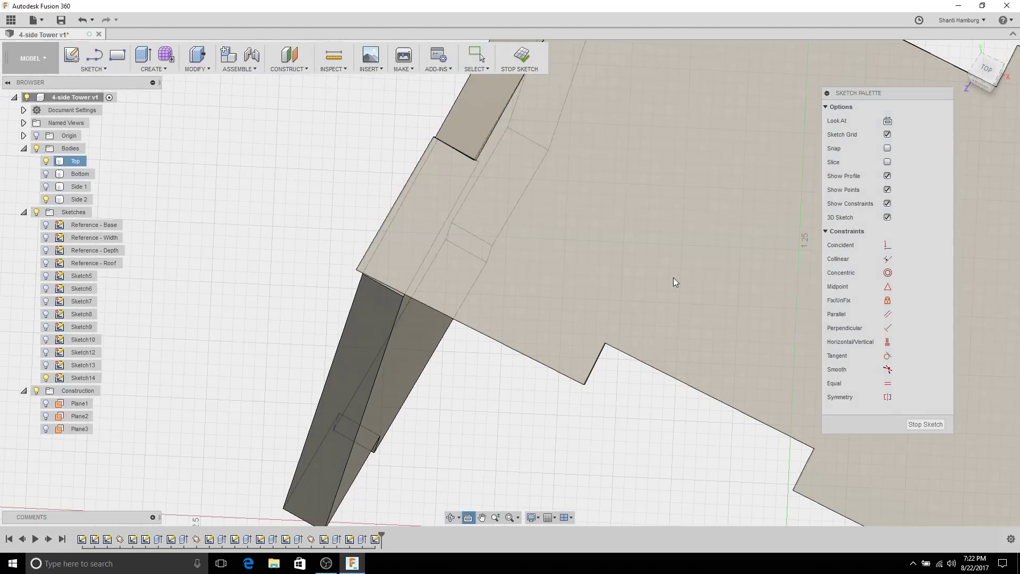
mouse_move(633, 261)
middle_mouse_down()
mouse_move(515, 171)
mouse_move(611, 447)
middle_mouse_up()
scroll(589, 353, "up", 5)
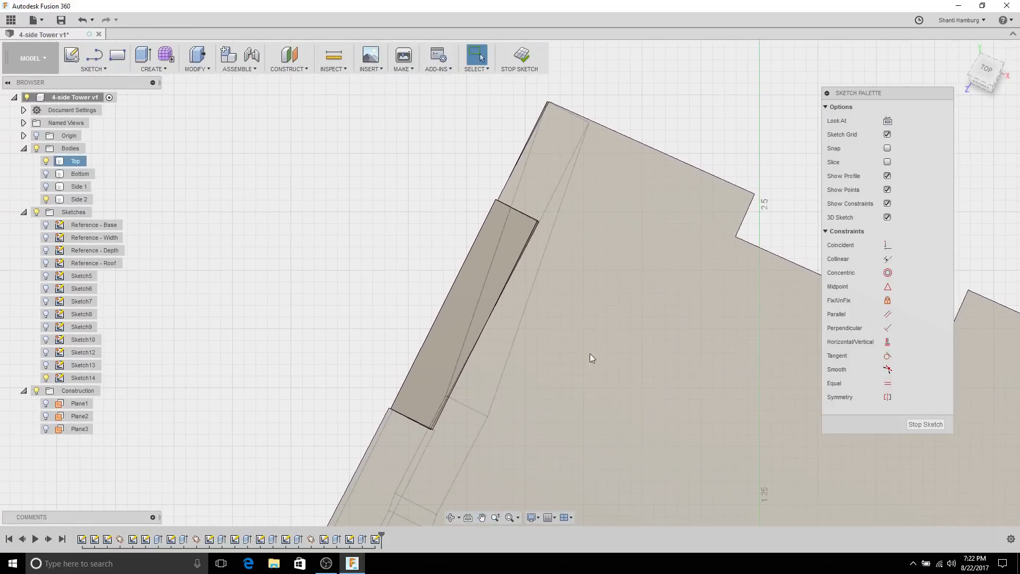
scroll(552, 340, "up", 5)
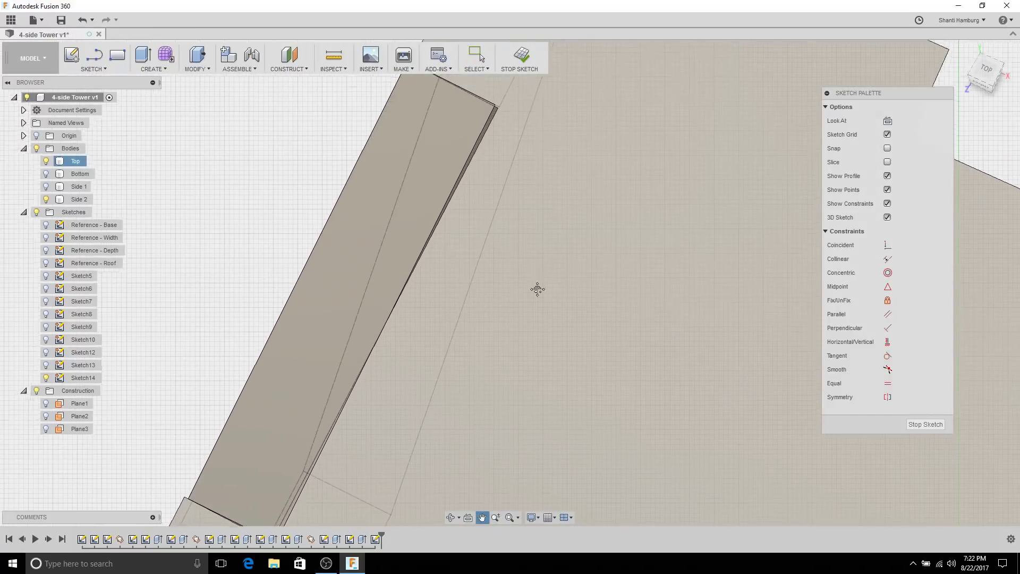
scroll(545, 340, "down", 5)
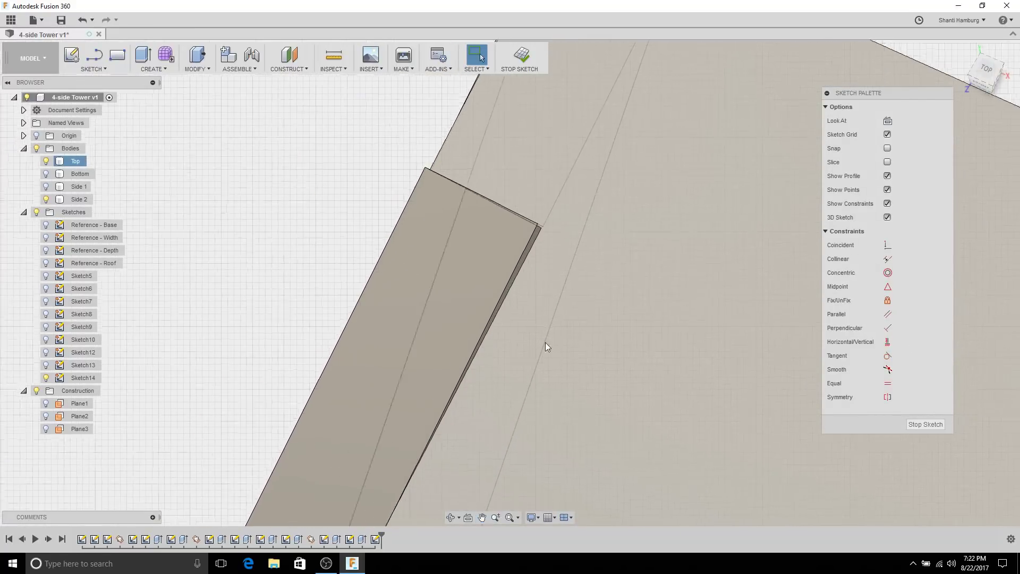
mouse_move(572, 437)
middle_mouse_down()
mouse_move(566, 458)
mouse_move(556, 272)
mouse_move(524, 254)
middle_mouse_up()
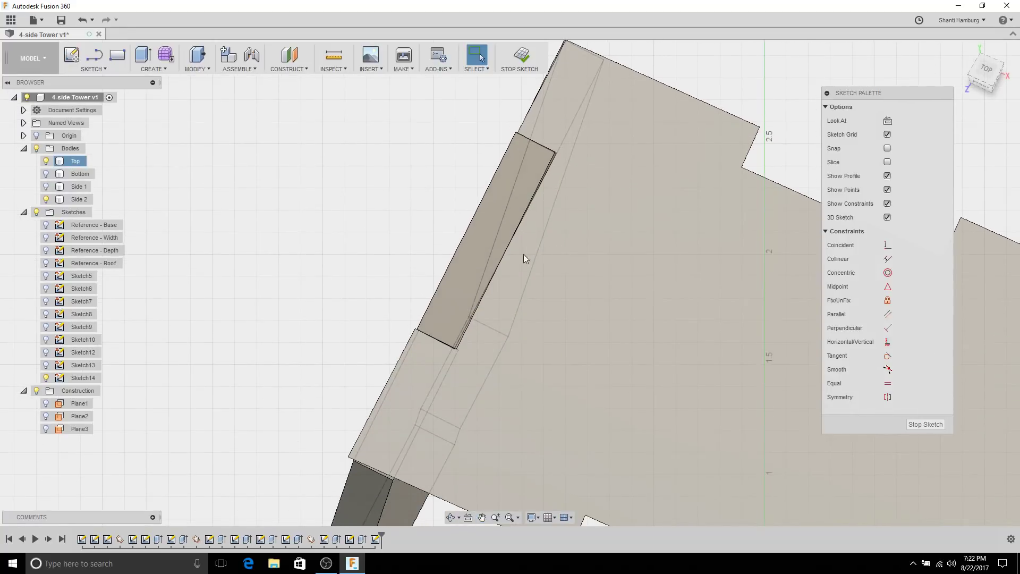
left_click(473, 248)
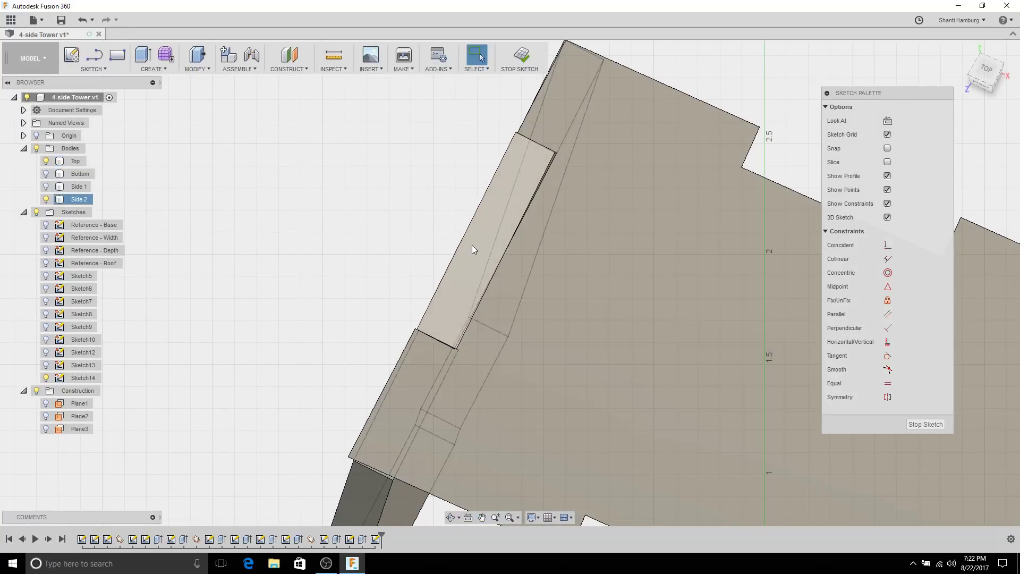
left_click(527, 185)
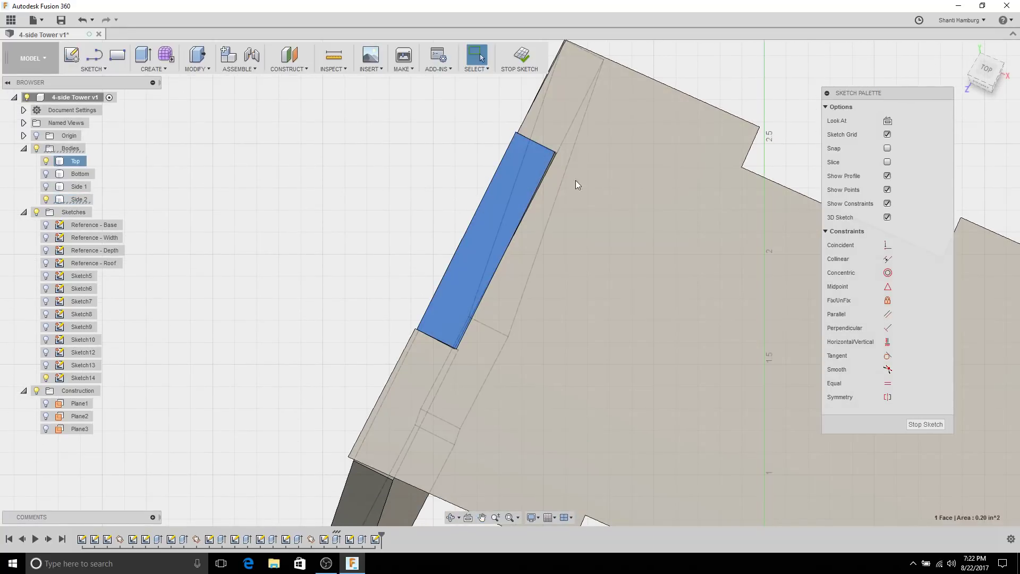
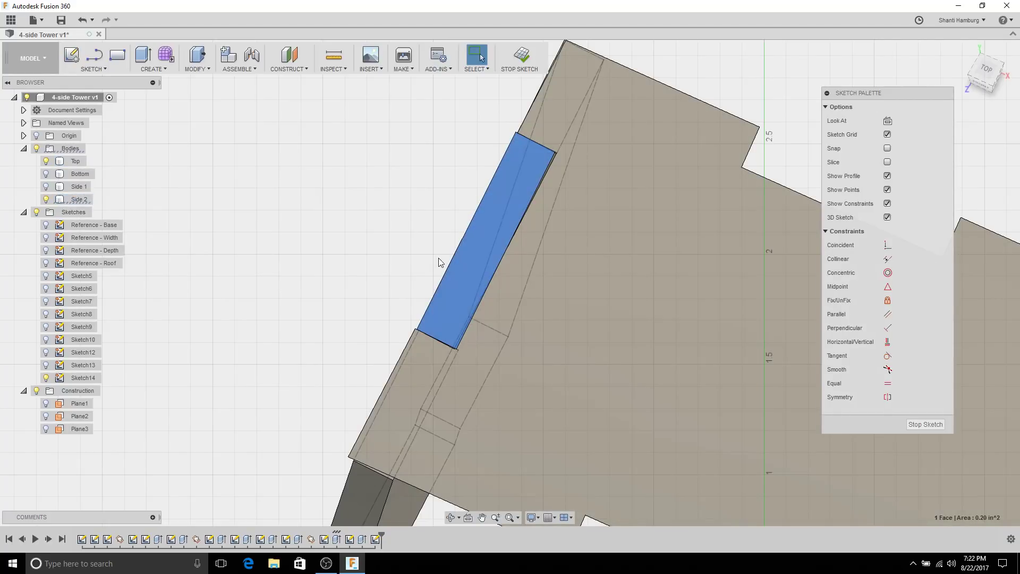
Step: Project the Side 2 tab face into Sketch14, finish the sketch, and hide Side 2
left_click(260, 177)
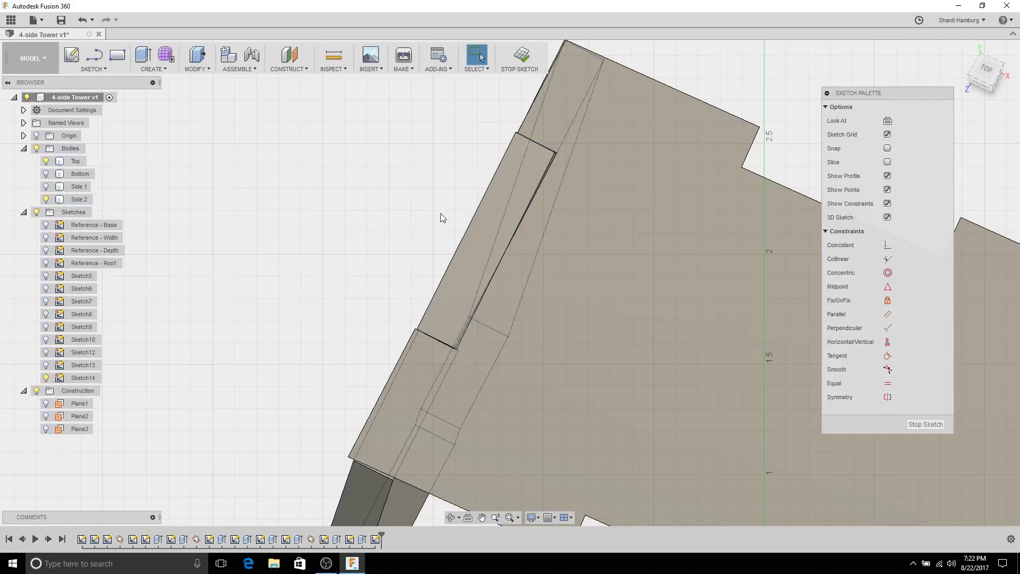
left_click(483, 226)
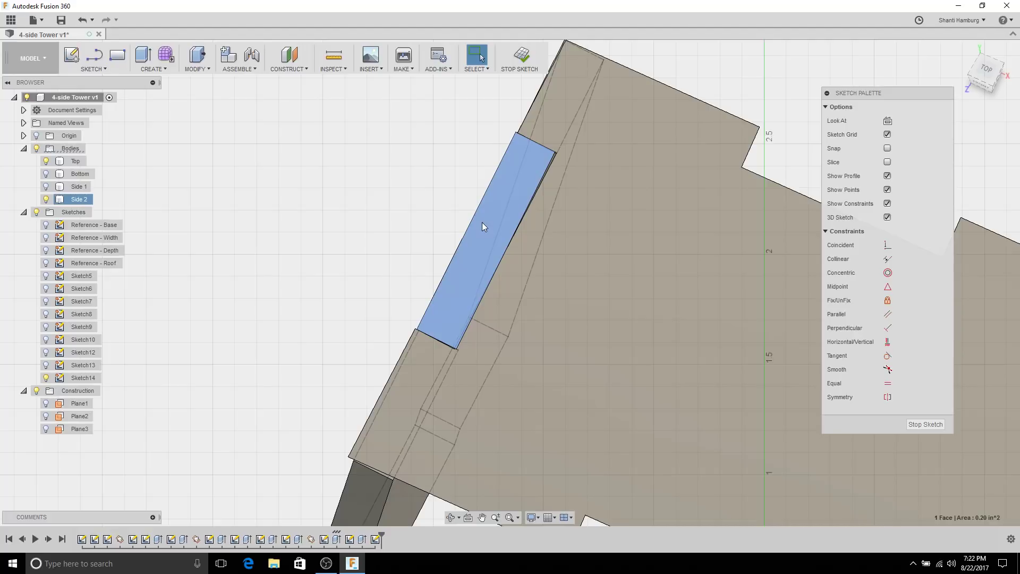
key("p")
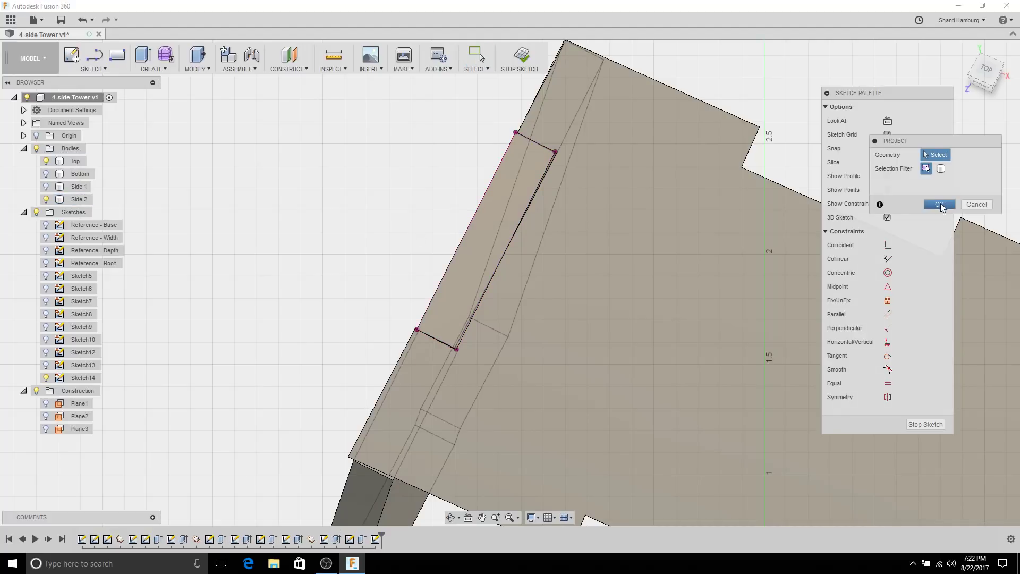
left_click(940, 205)
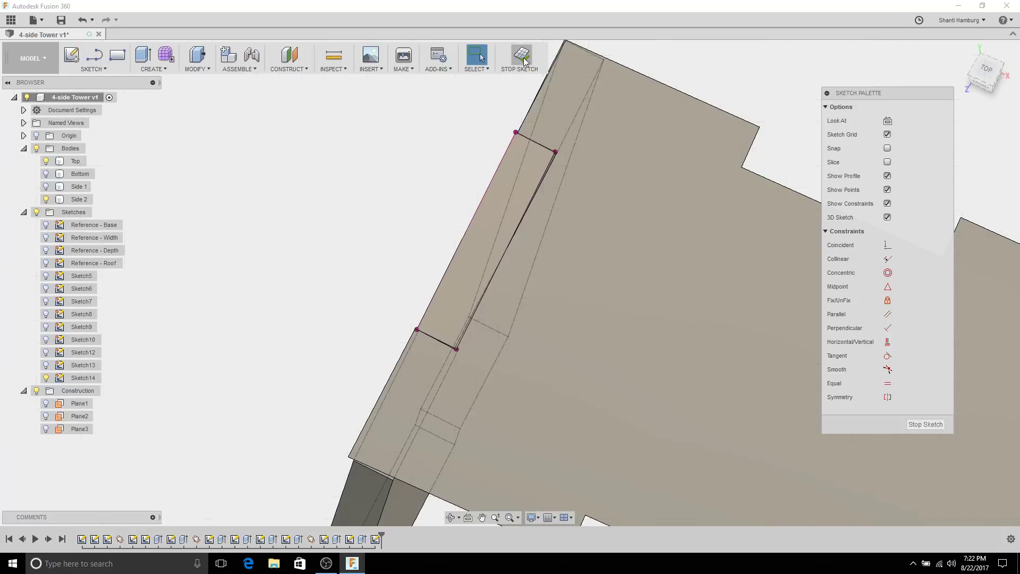
left_click(523, 59)
left_click(45, 199)
mouse_move(425, 239)
middle_mouse_down("shift")
mouse_move(439, 234)
mouse_move(453, 263)
mouse_move(466, 229)
mouse_move(514, 364)
mouse_move(633, 261)
middle_mouse_up("shift")
Step: Extrude-cut the Sketch14 tab profile into the Top plate, extending To Object at the body corner
left_click(485, 224)
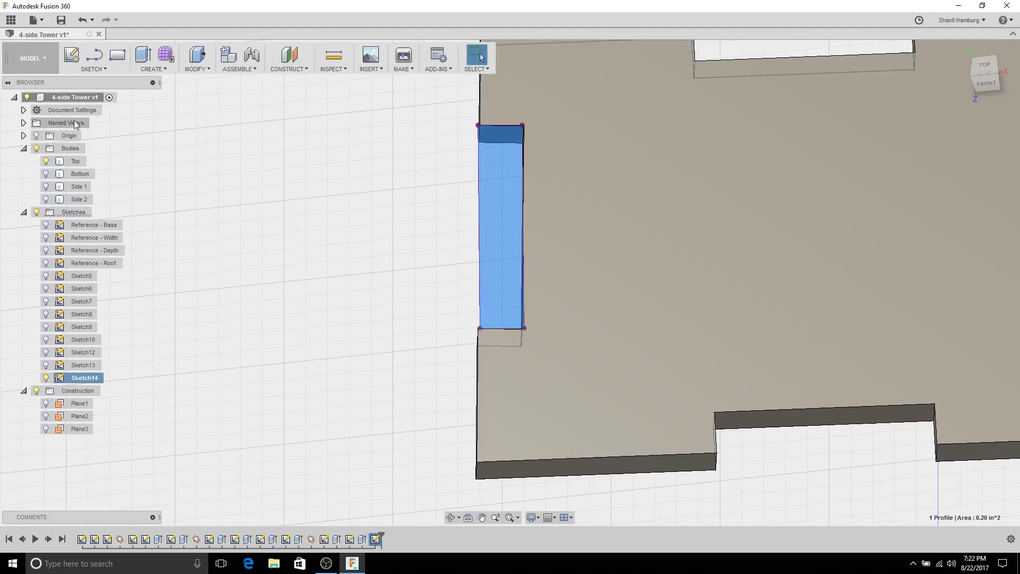
left_click(142, 55)
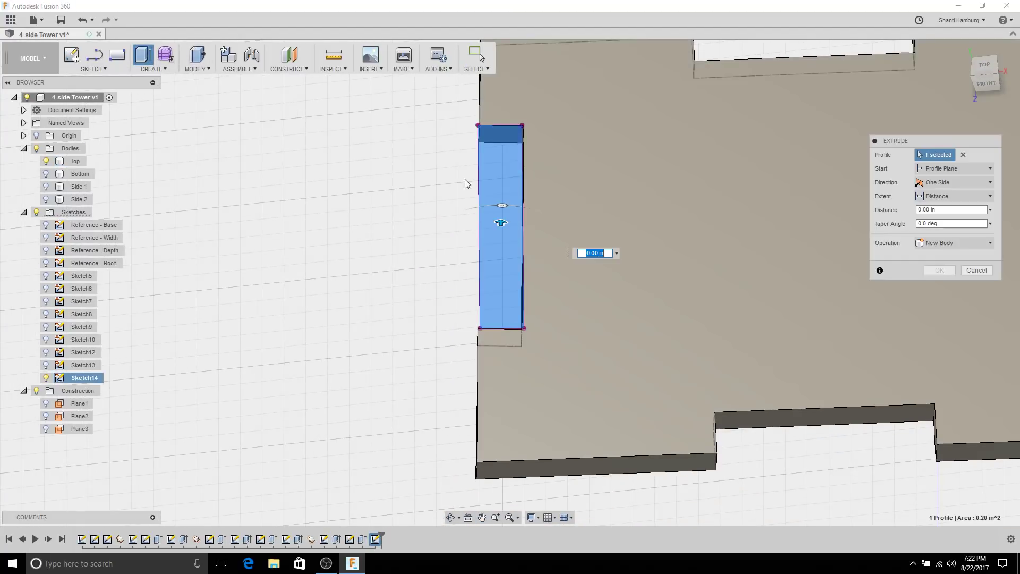
left_click_drag(477, 373, 505, 475)
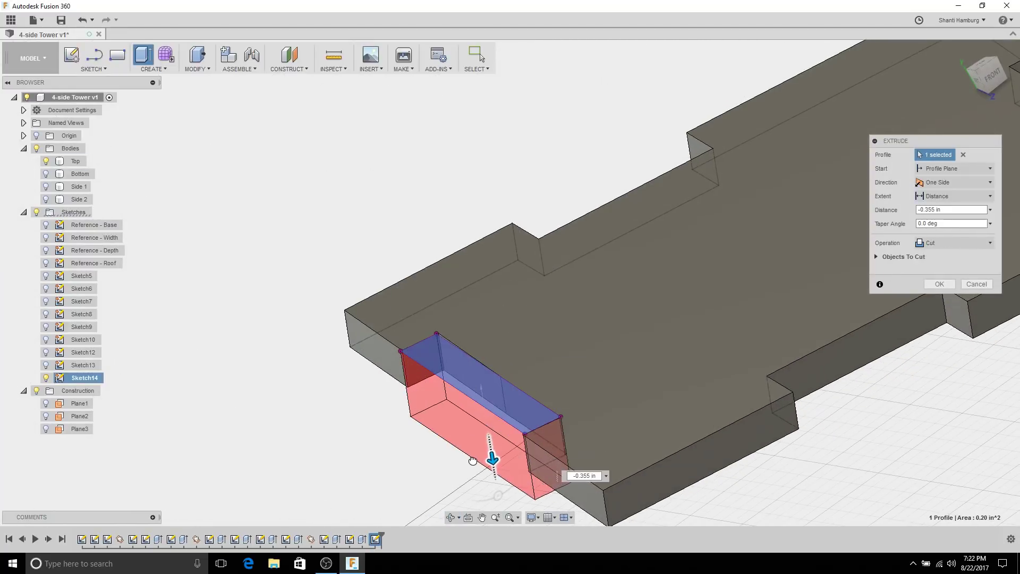
middle_click_drag(505, 474, 477, 283)
left_click(960, 195)
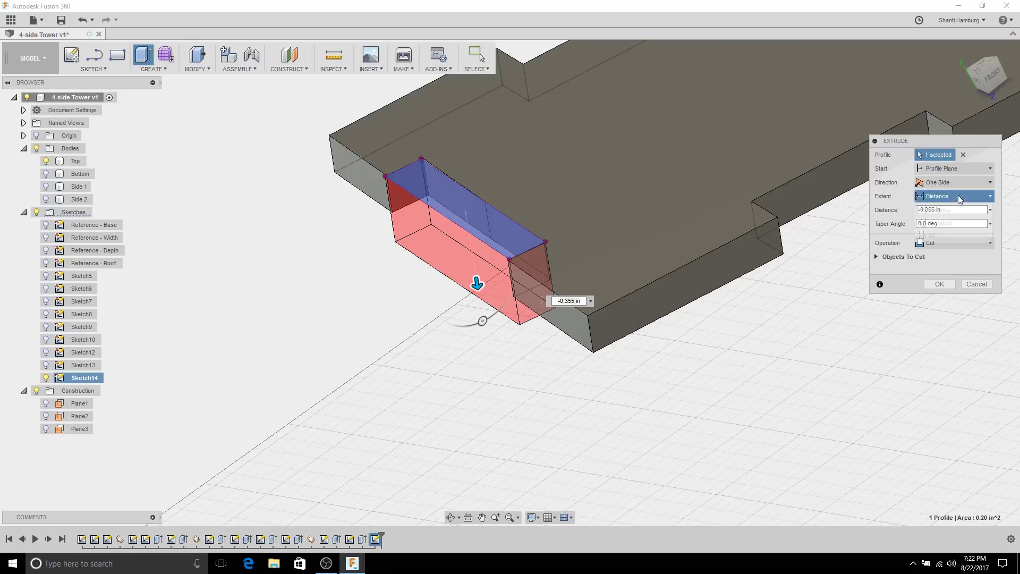
left_click(955, 230)
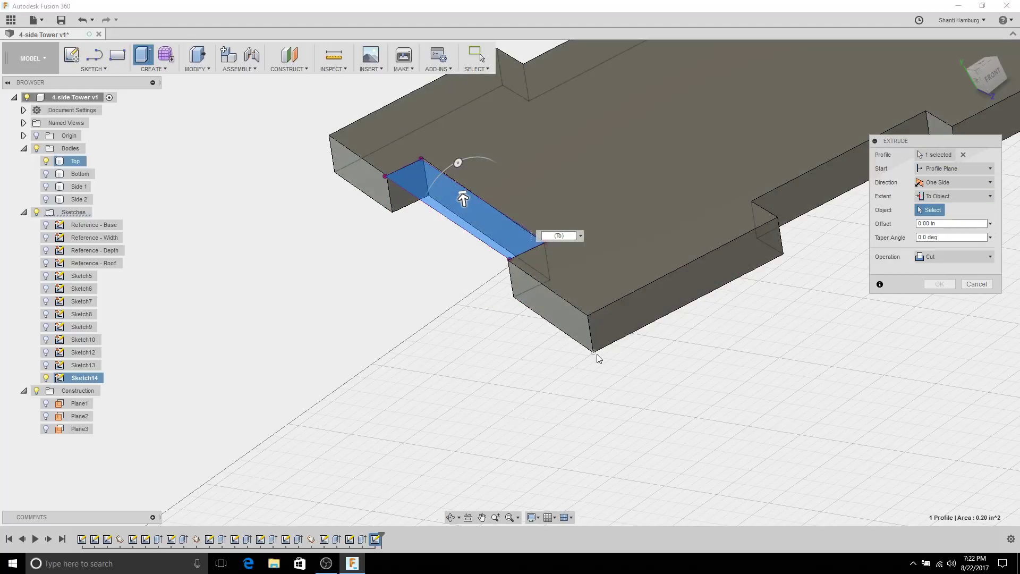
left_click(597, 354)
middle_click_drag(372, 170, 924, 219, "shift")
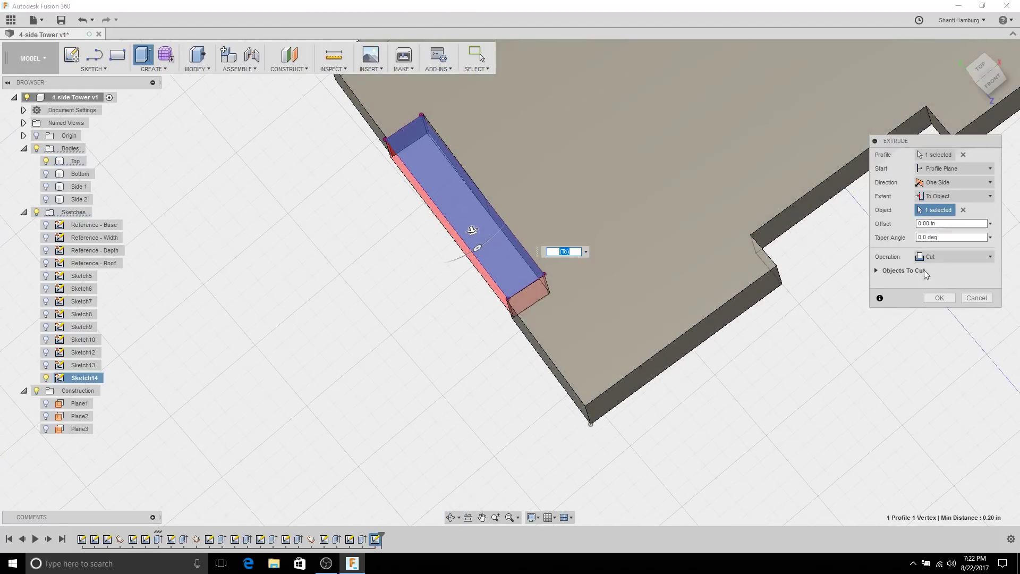
left_click(877, 271)
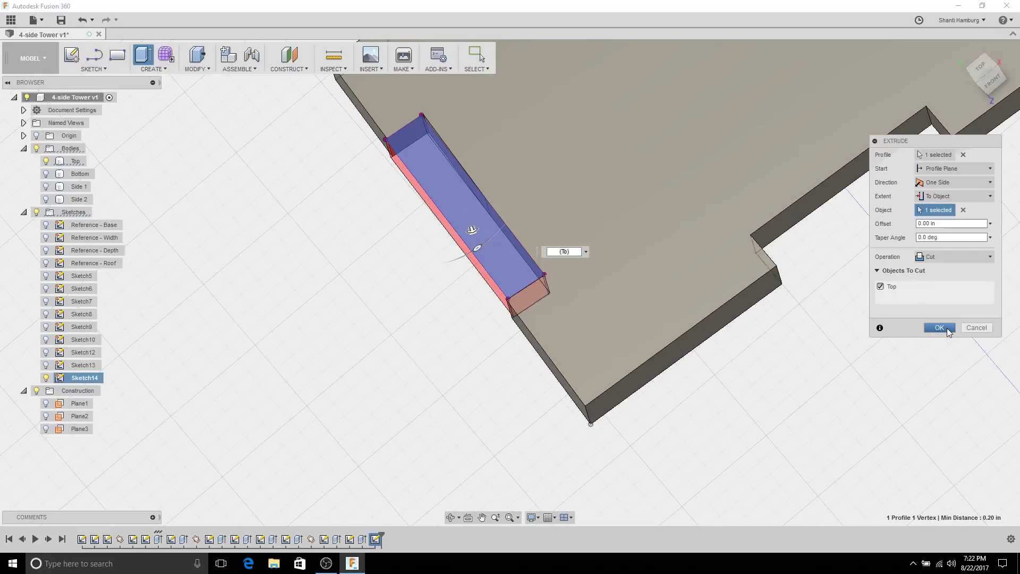
left_click(938, 327)
middle_click_drag(653, 239, 623, 202, "shift")
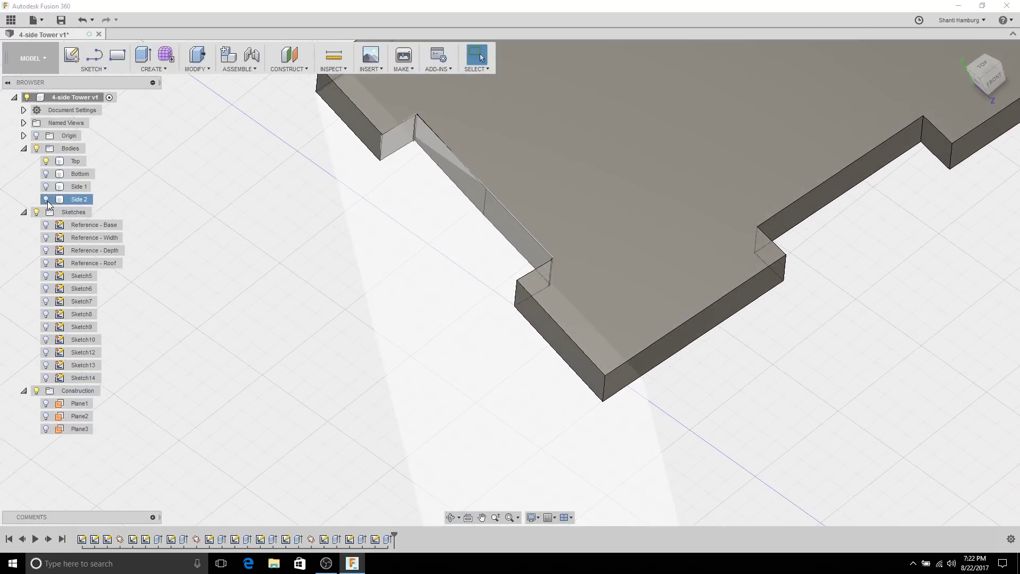
Step: Show Side 2 again and compute an interference check between Top and Side 2
left_click(46, 199)
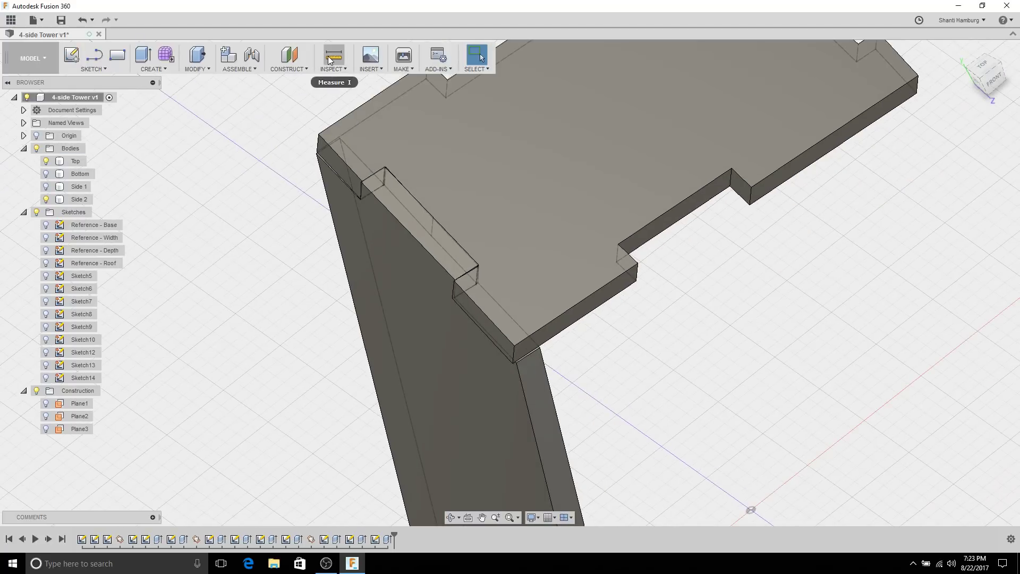
left_click(329, 60)
left_click(334, 70)
left_click(337, 94)
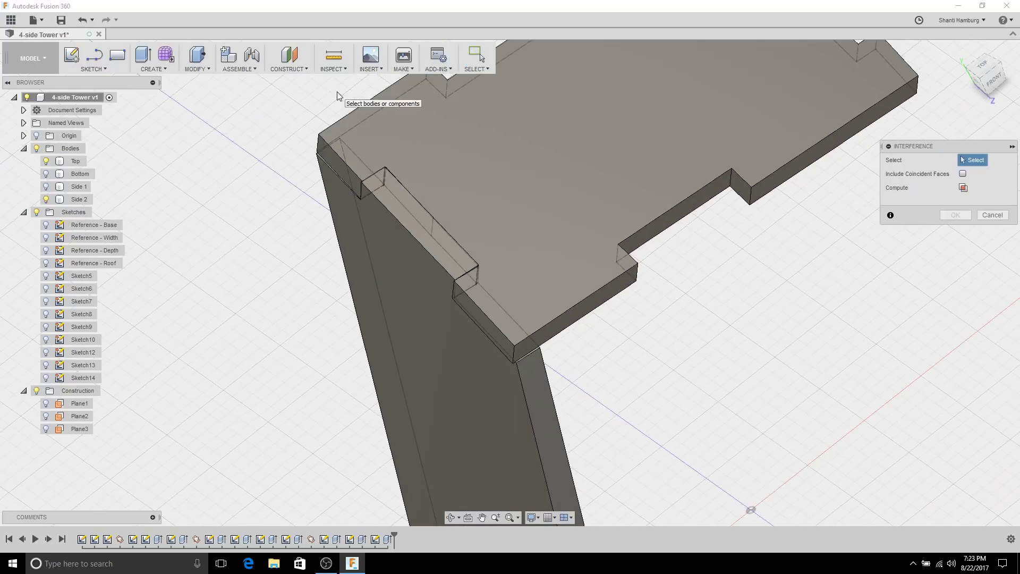
left_click(563, 193)
left_click(614, 253)
left_click(964, 187)
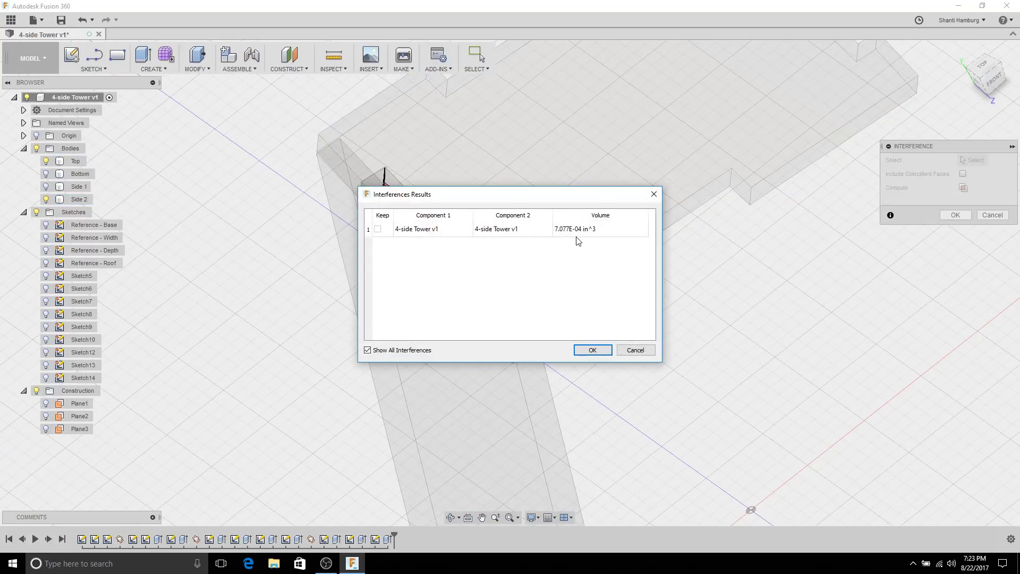
Step: Inspect the 7.077E-04 in^3 overlap from several angles, then cancel the results
left_click_drag(561, 206, 814, 79)
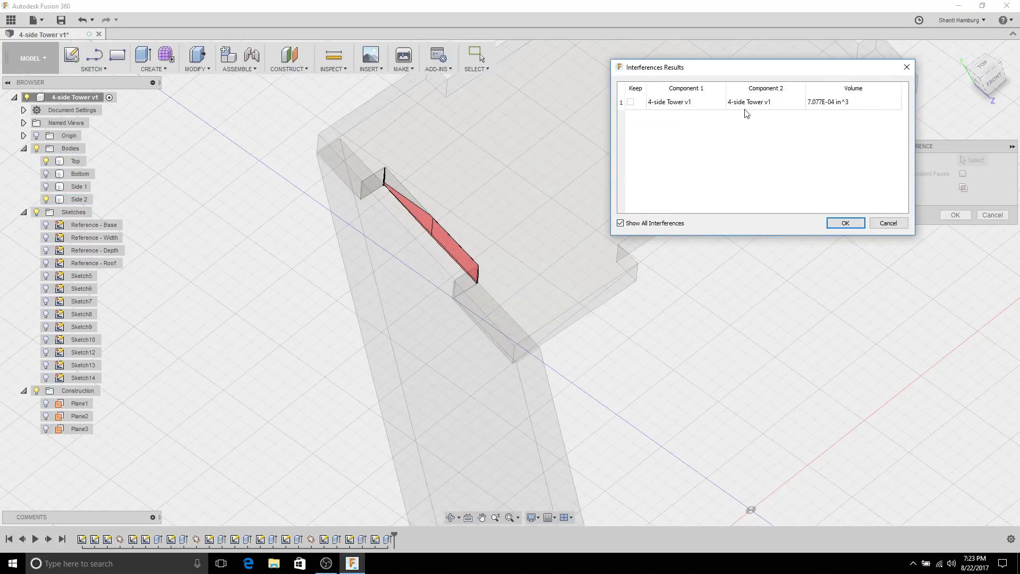
middle_click_drag(605, 186, 370, 208, "shift")
middle_click_drag(404, 135, 548, 378, "shift")
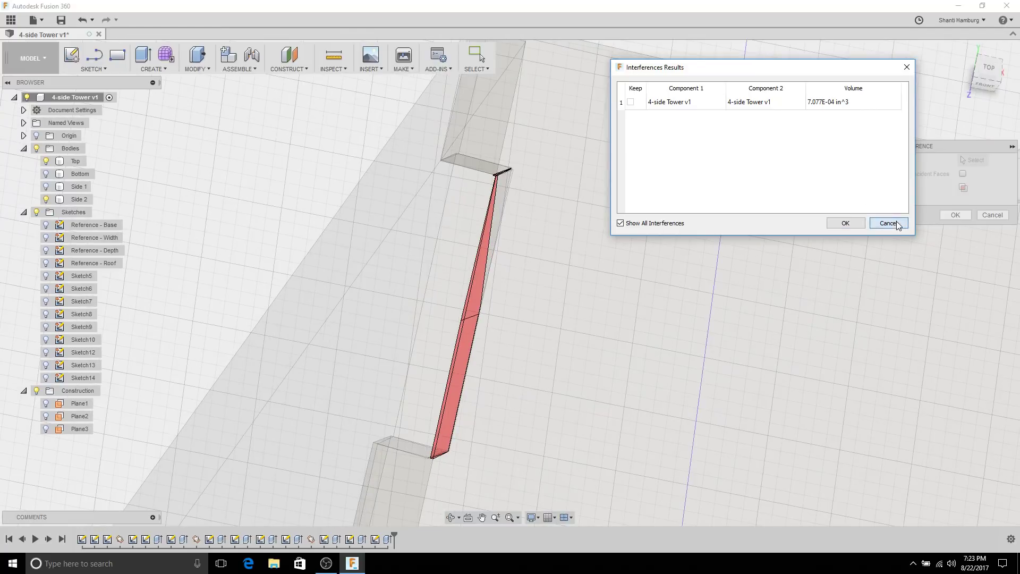
left_click(888, 223)
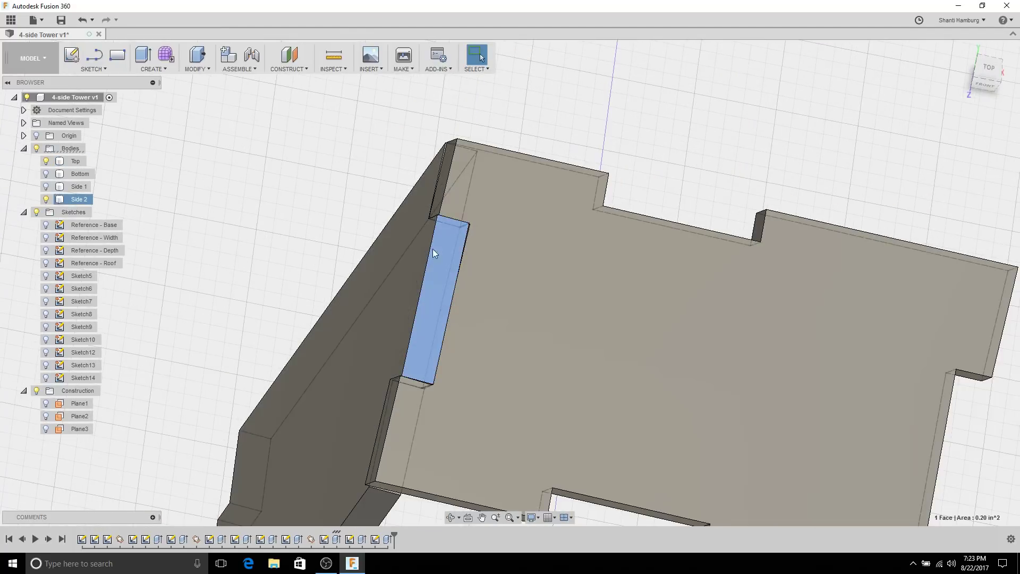
Step: Reopen Sketch14 and orbit around the slab corner to inspect it
middle_click_drag(432, 252, 254, 353, "shift")
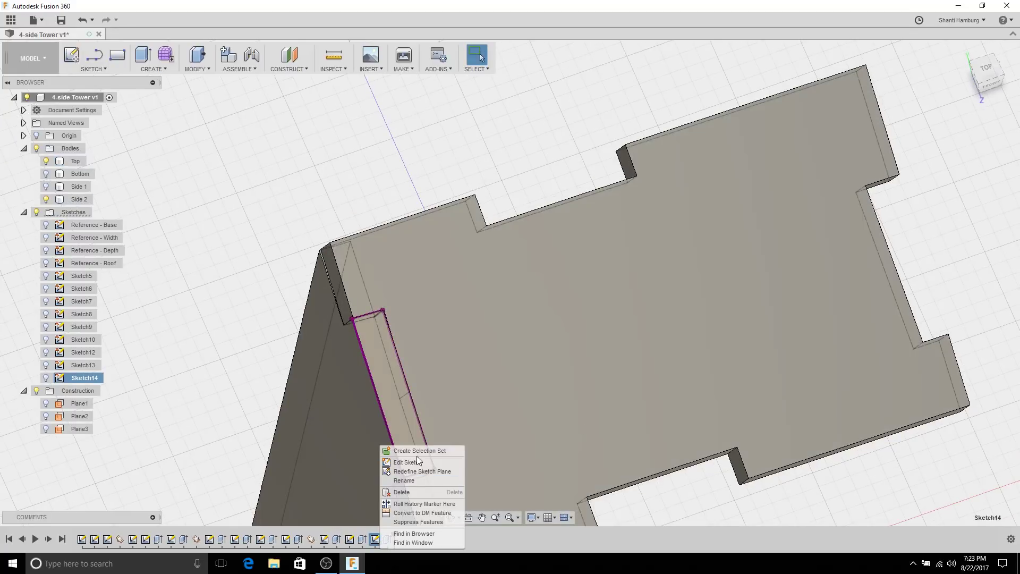
double_click(421, 458)
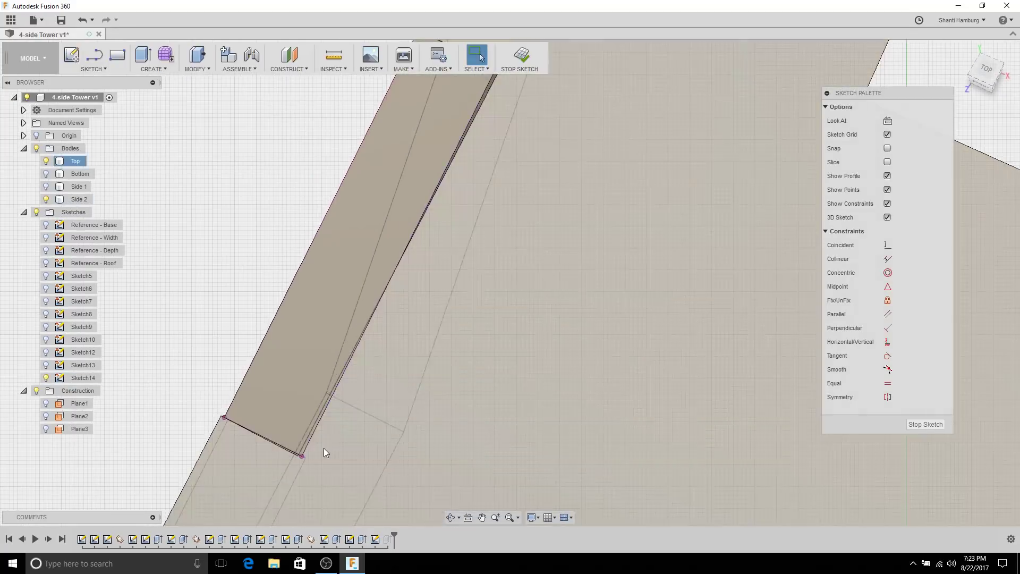
scroll(266, 468, "down", 3)
scroll(266, 457, "up", 5)
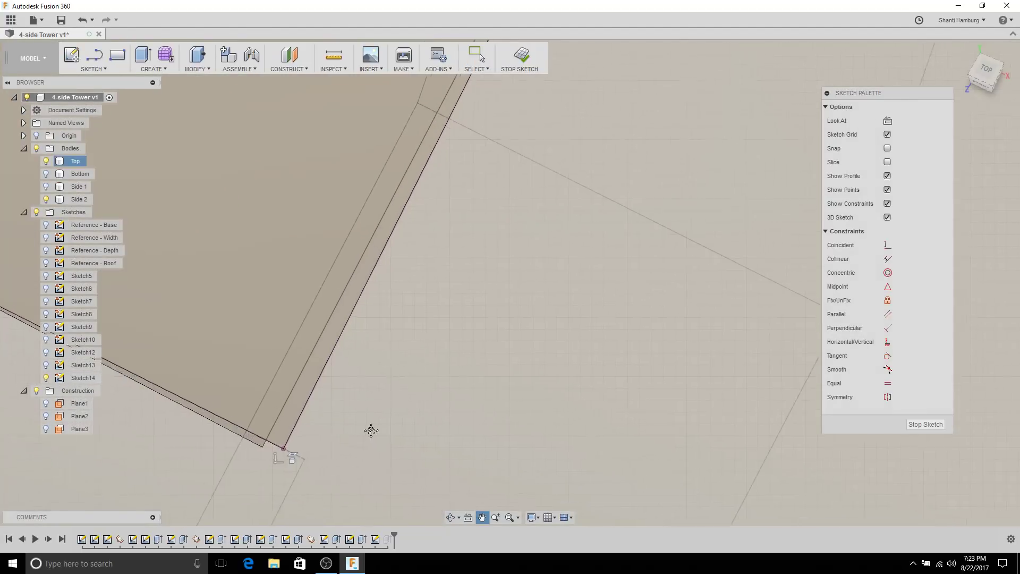
mouse_move(371, 428)
middle_mouse_down()
mouse_move(579, 396)
mouse_move(562, 273)
middle_mouse_up()
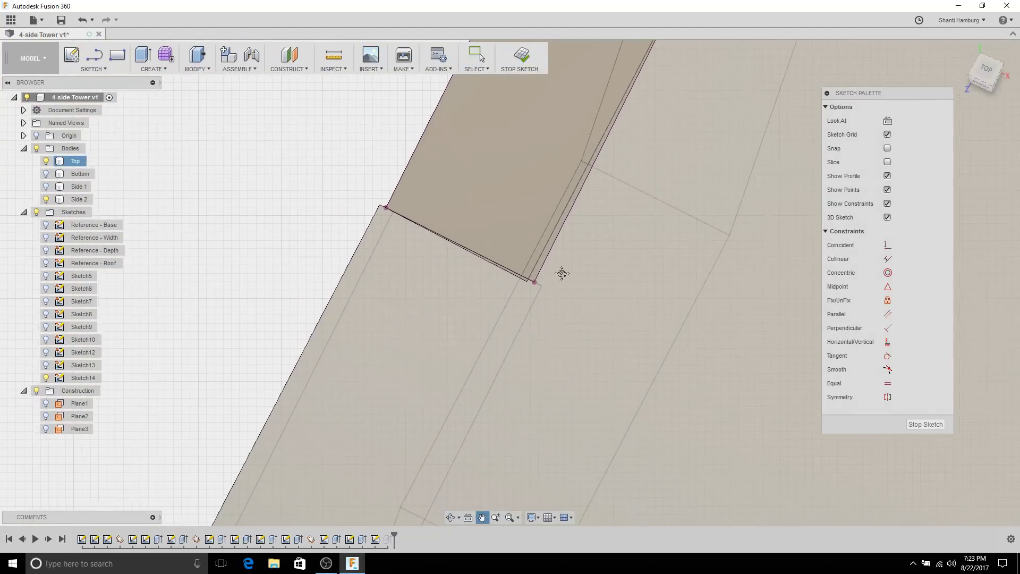
mouse_move(551, 353)
middle_mouse_down("shift")
mouse_move(560, 314)
mouse_move(558, 356)
mouse_move(565, 344)
middle_mouse_up("shift")
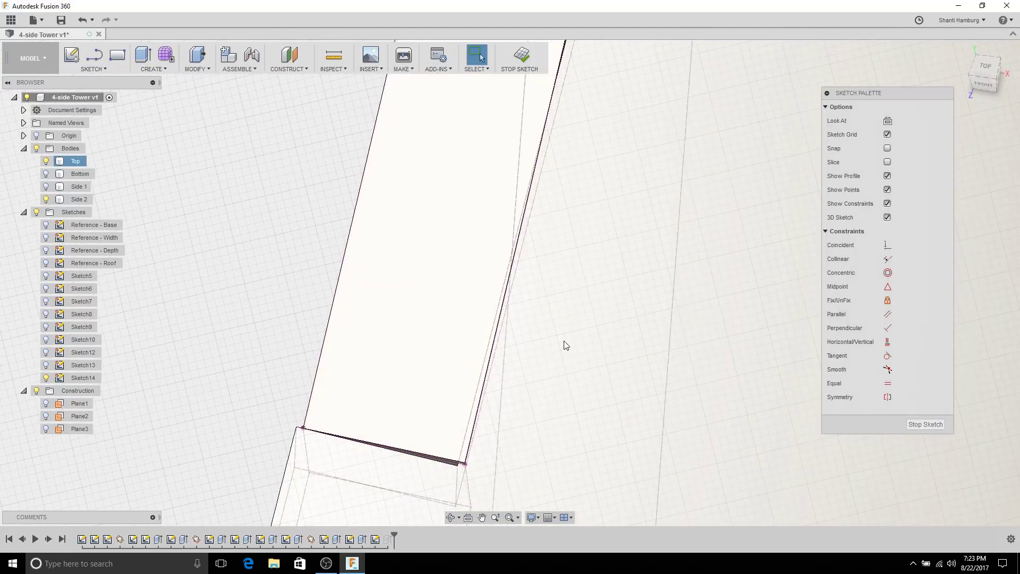
middle_click_drag(513, 384, 628, 364, "shift")
middle_click_drag(605, 307, 494, 265, "shift")
scroll(502, 289, "up", 5)
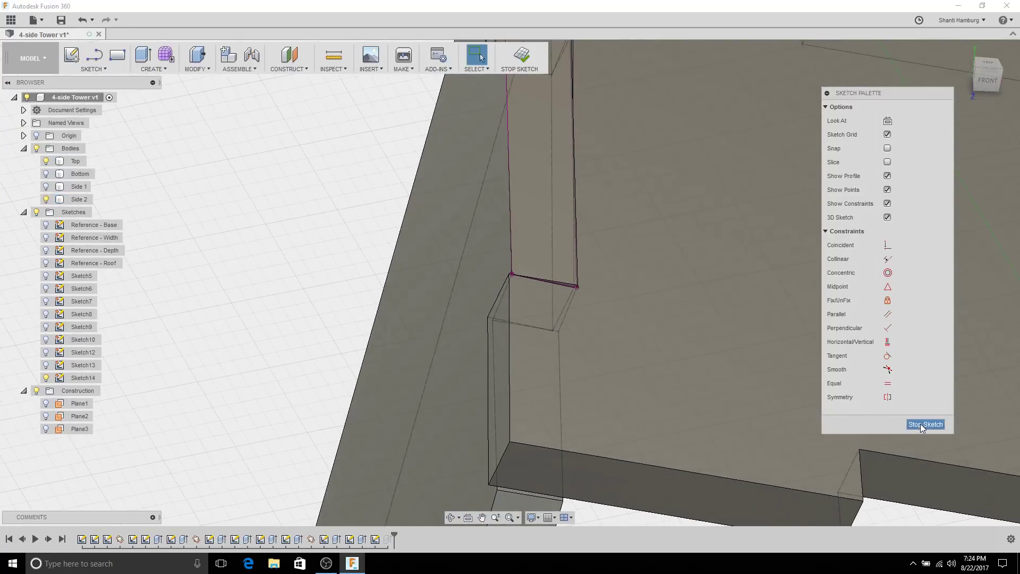
Step: Finish the sketch, then delete Sketch14 and its slot cut from the timeline
left_click(923, 425)
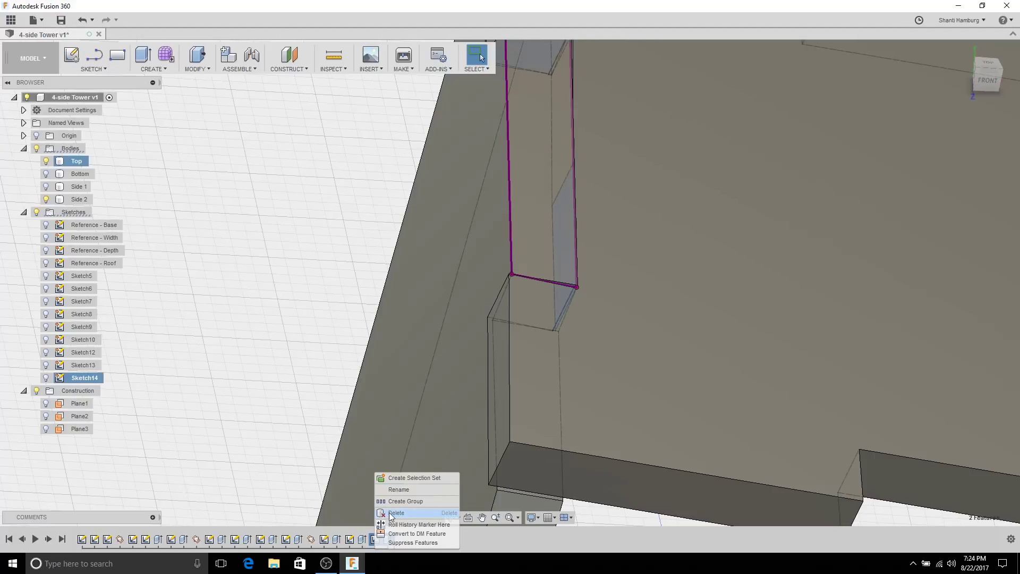
left_click(395, 513)
mouse_move(451, 459)
middle_mouse_down("shift")
mouse_move(625, 343)
mouse_move(653, 350)
mouse_move(639, 283)
mouse_move(678, 390)
mouse_move(615, 303)
mouse_move(550, 258)
middle_mouse_up("shift")
Step: Start a new sketch on the Top plate's top face and launch Project/Include > Intersect
left_click(658, 390)
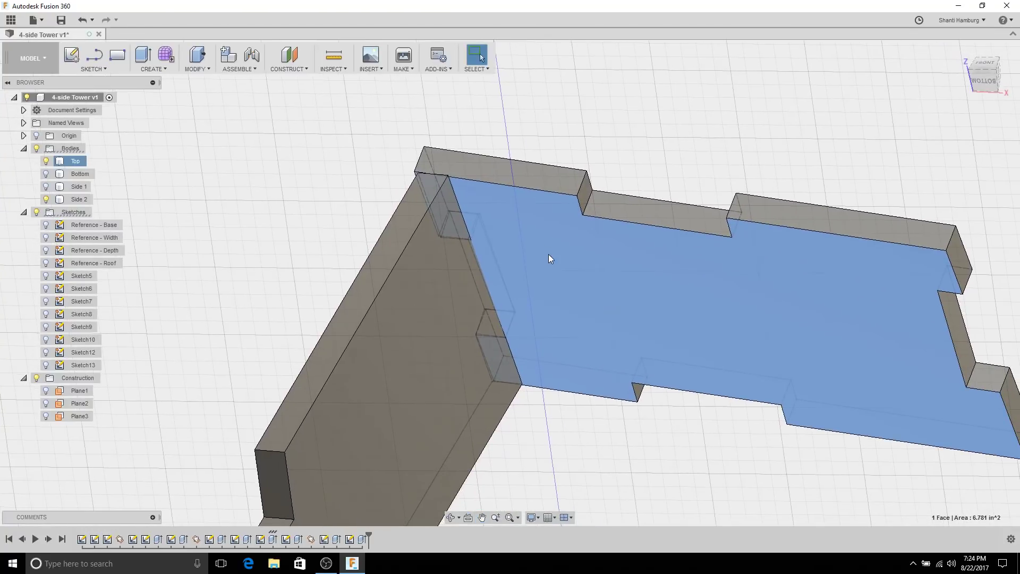
left_click(70, 55)
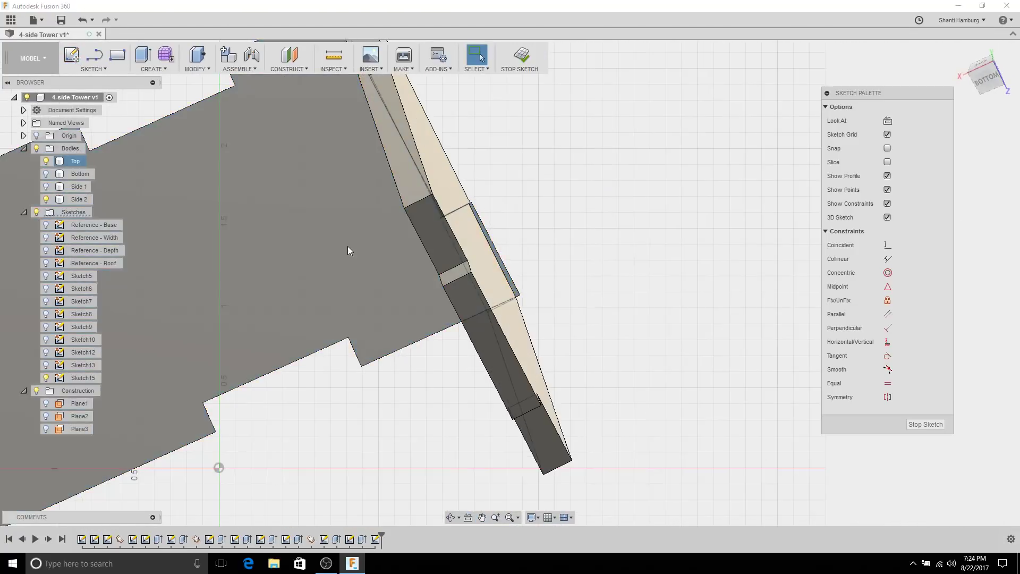
mouse_move(572, 168)
middle_mouse_down("shift")
mouse_move(549, 335)
mouse_move(630, 299)
mouse_move(576, 321)
mouse_move(595, 337)
mouse_move(528, 278)
middle_mouse_up("shift")
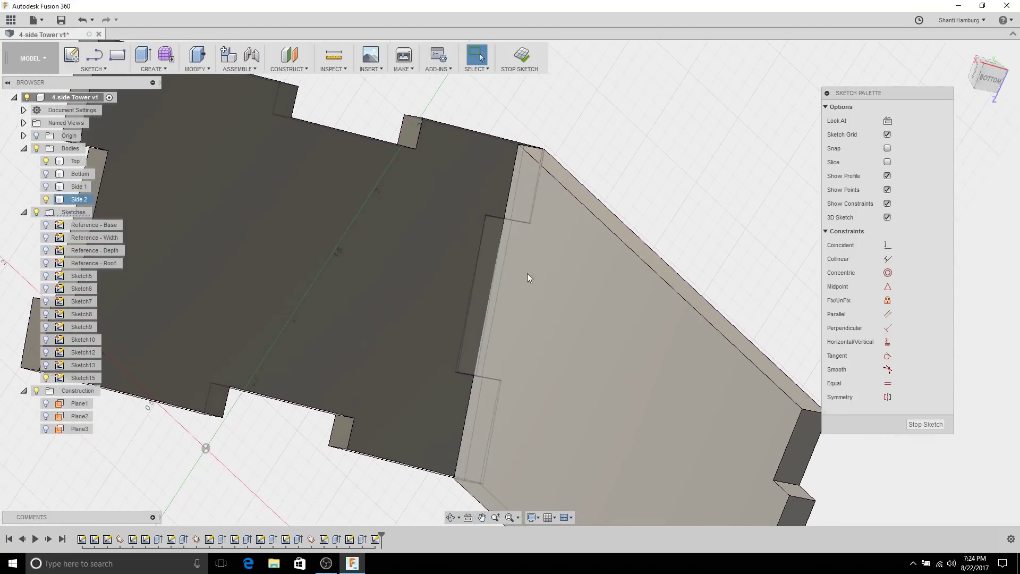
left_click(100, 69)
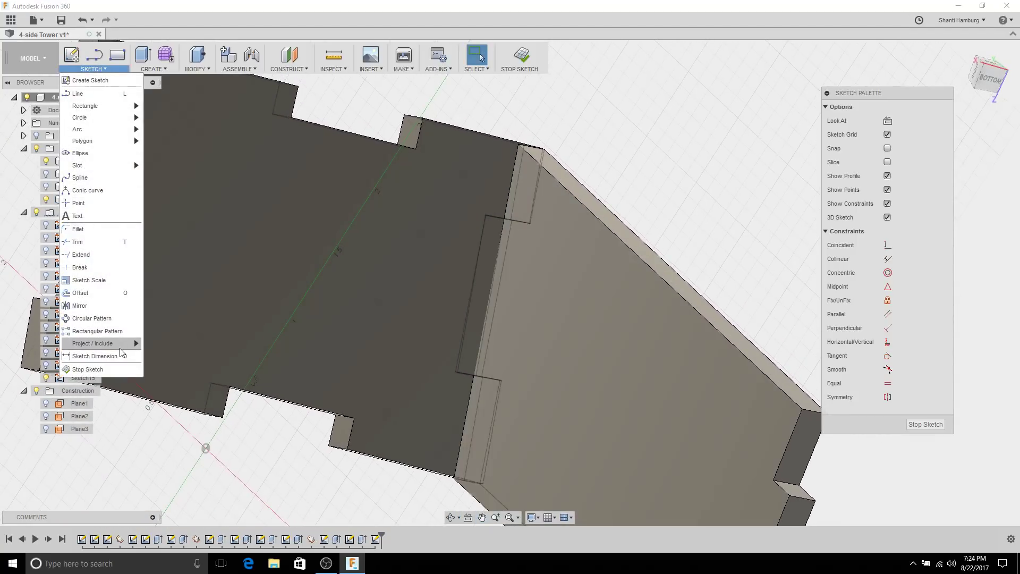
mouse_move(106, 343)
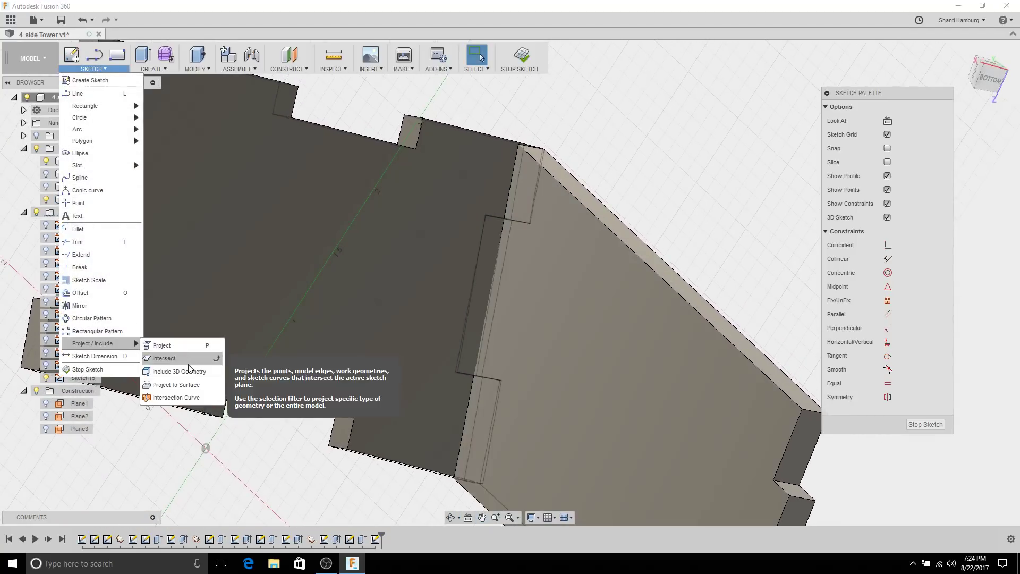
left_click(192, 360)
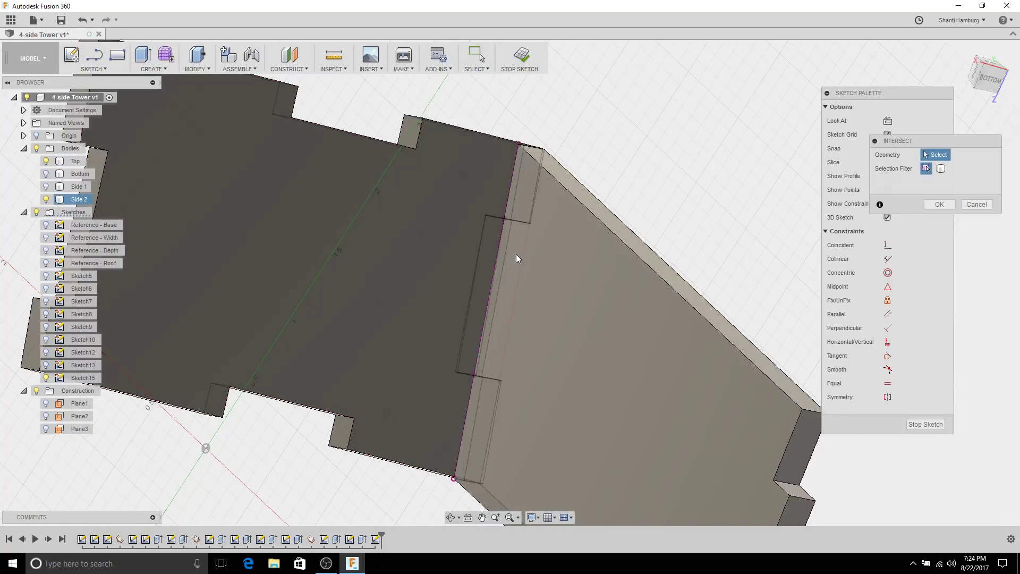
scroll(513, 258, "down", 2)
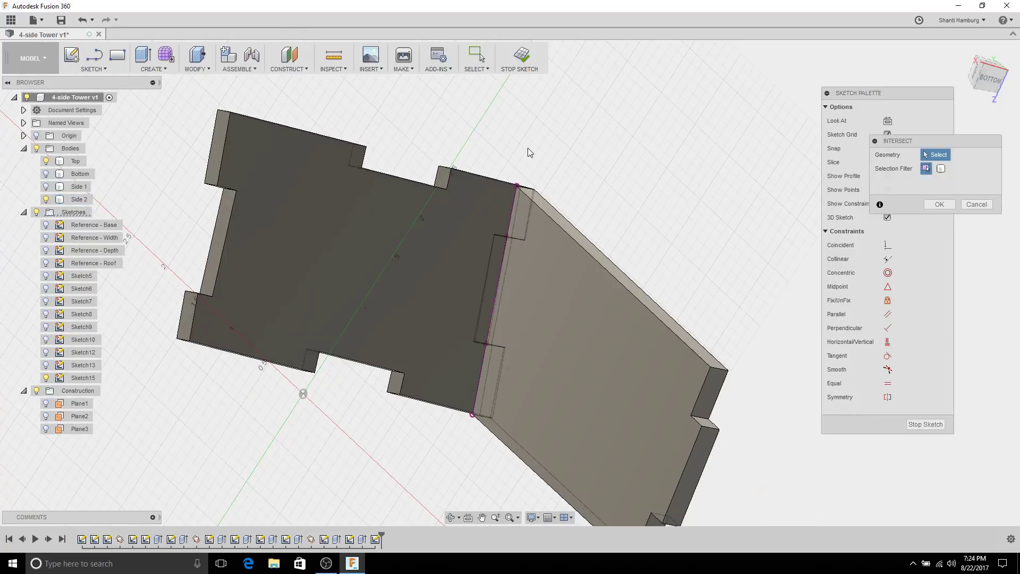
middle_click_drag(524, 225, 431, 178, "shift")
Step: Toggle Side 2 and Top visibility to inspect the notched end, then close Intersect
left_click(47, 199)
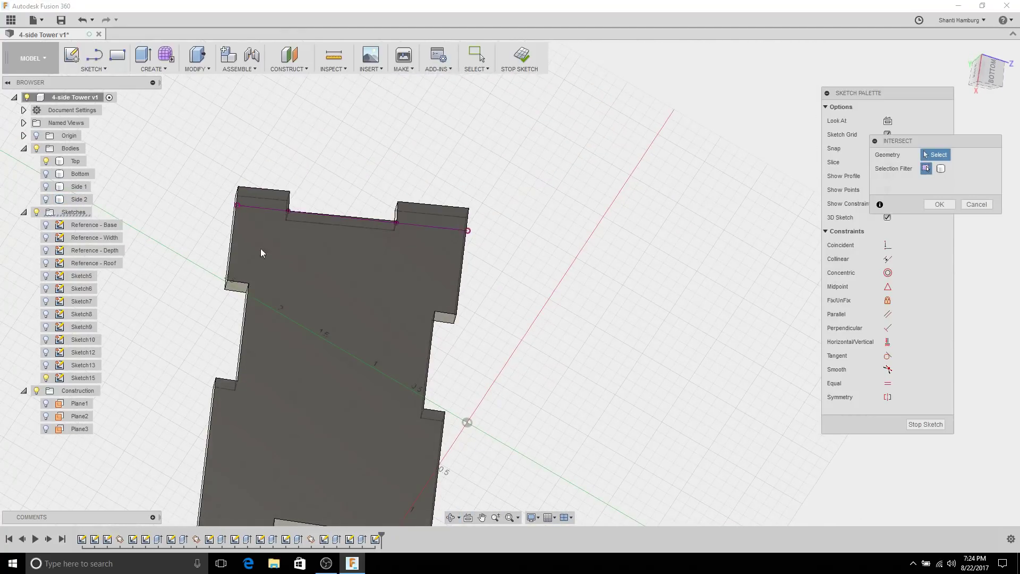
scroll(412, 282, "up", 5)
middle_click_drag(494, 247, 480, 269, "shift")
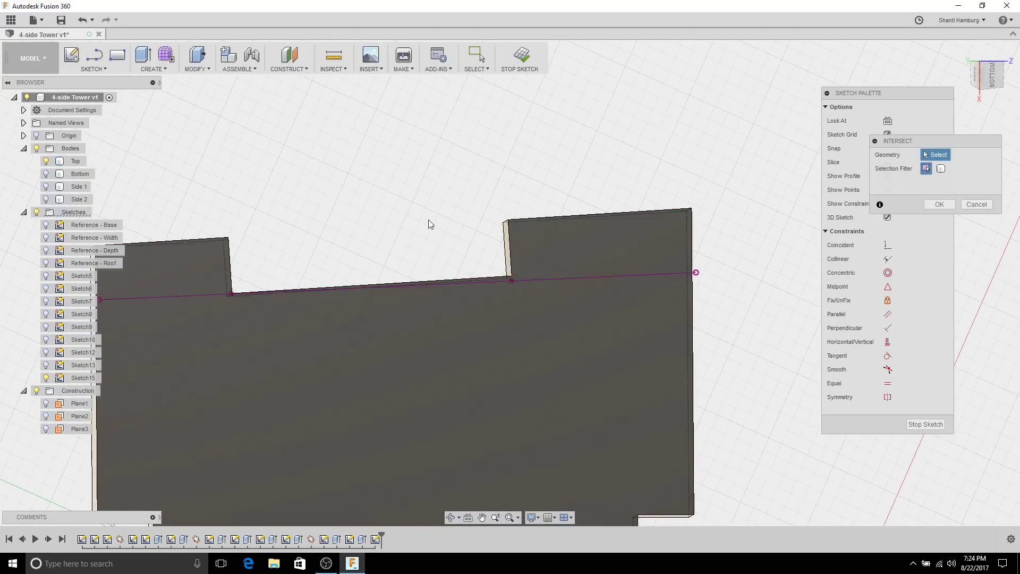
middle_click_drag(201, 287, 381, 274)
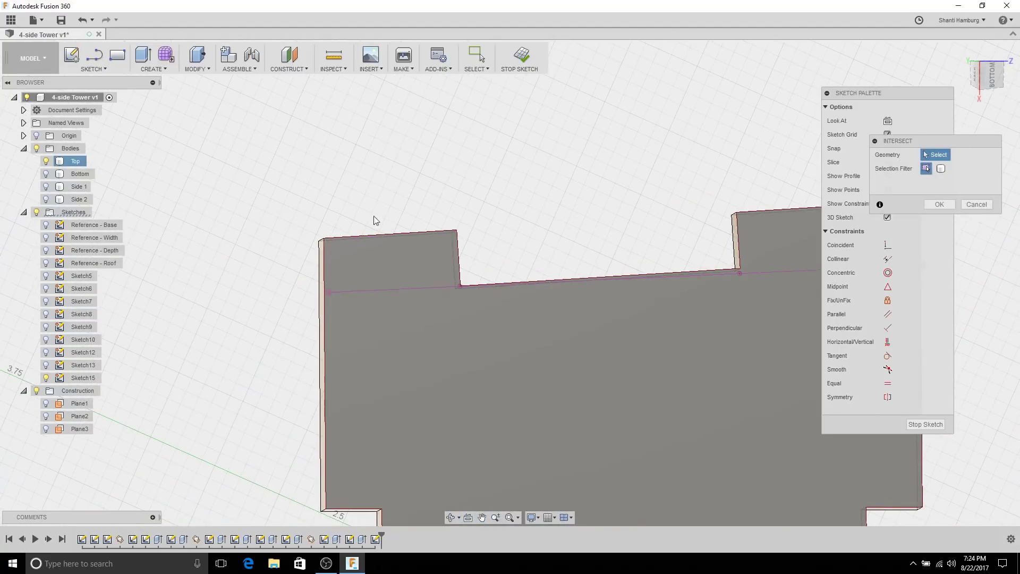
scroll(244, 273, "down", 3)
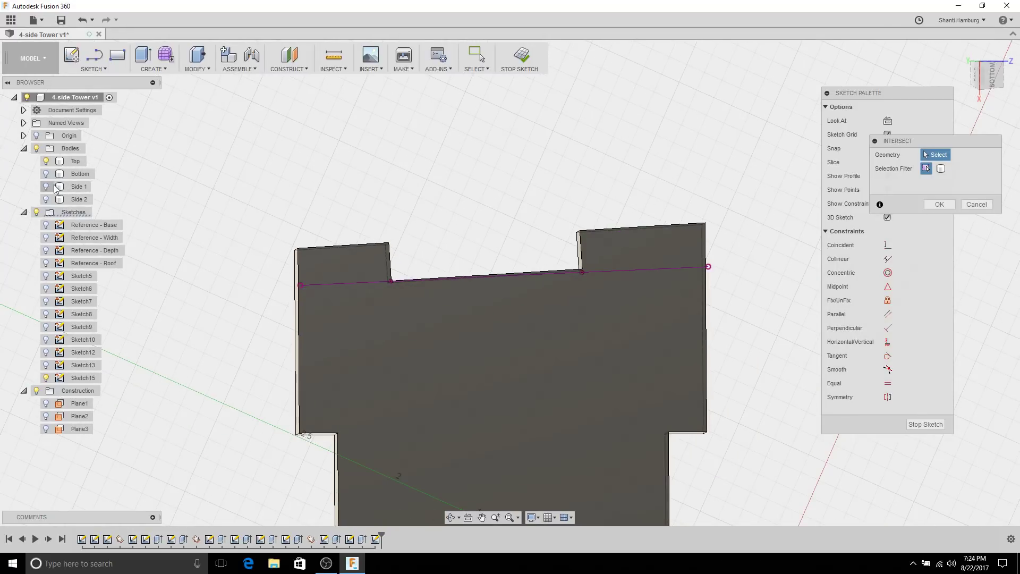
left_click(46, 201)
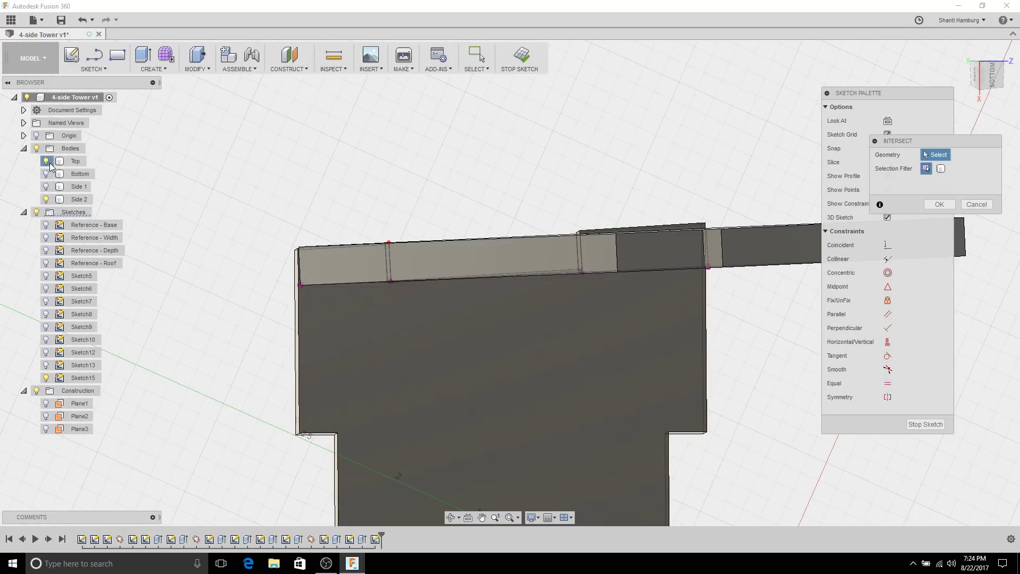
left_click(47, 162)
middle_click_drag(416, 141, 506, 314, "shift")
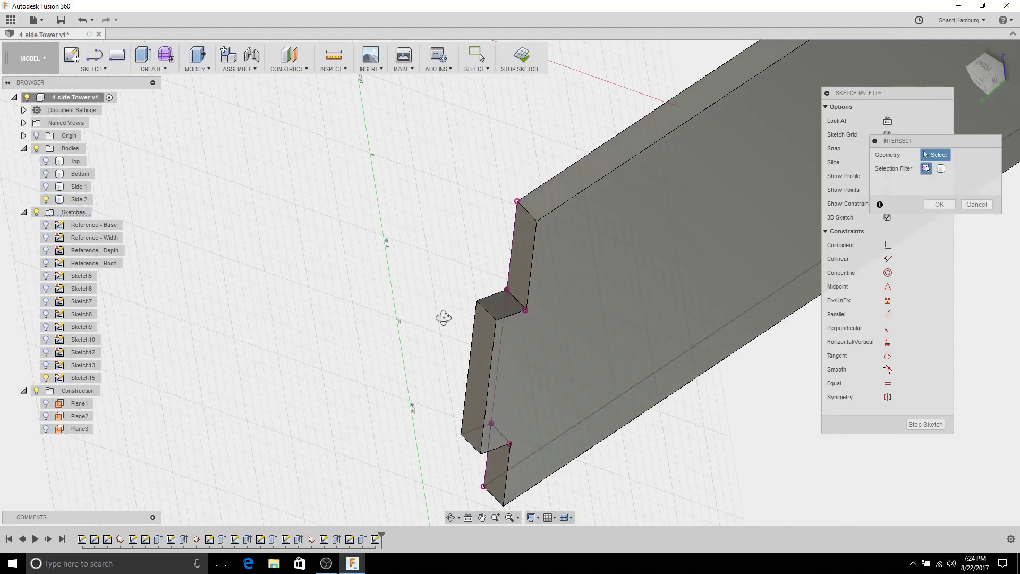
middle_click_drag(443, 317, 457, 249, "shift")
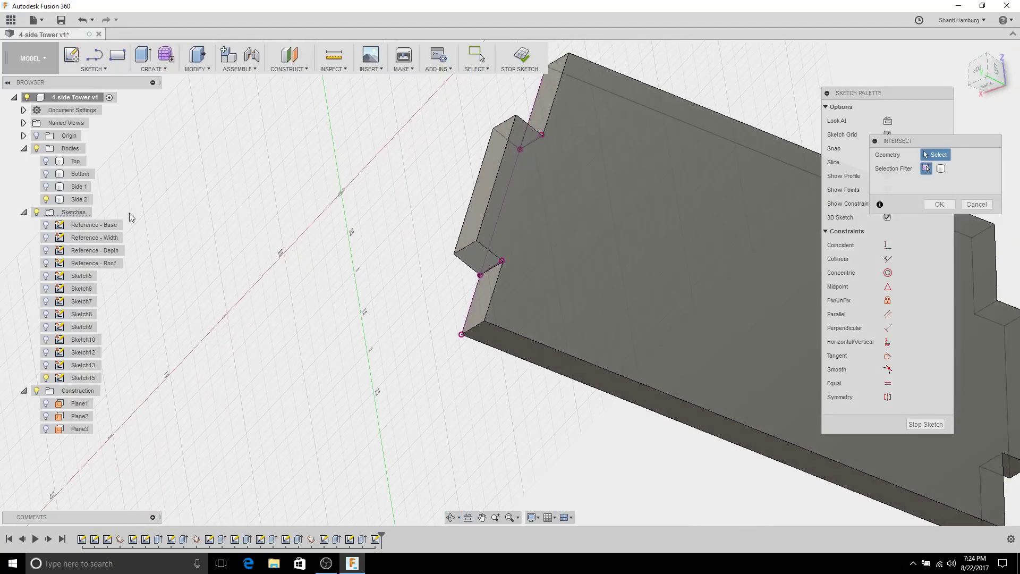
left_click(45, 199)
left_click(46, 161)
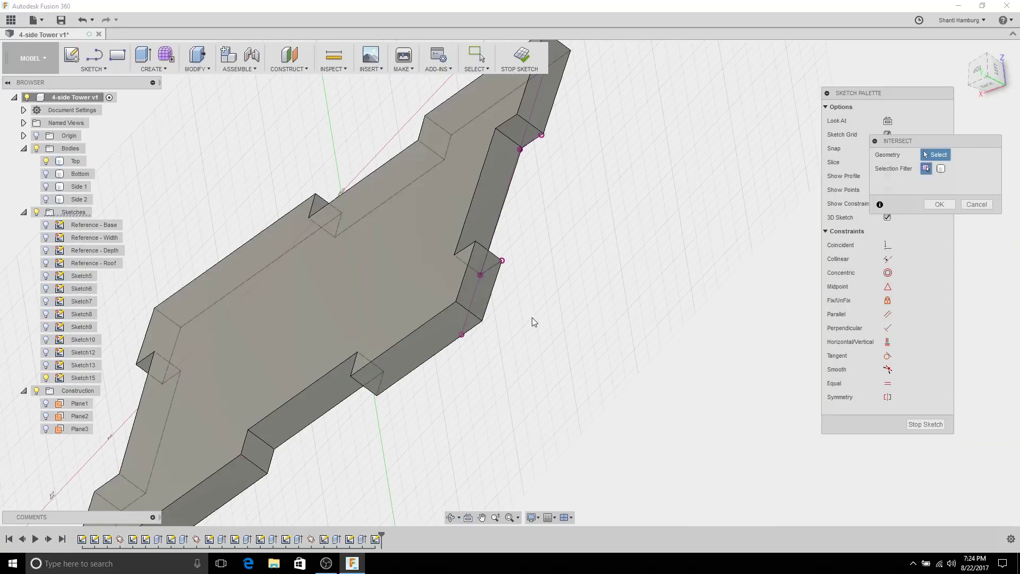
middle_click_drag(533, 319, 409, 287, "shift")
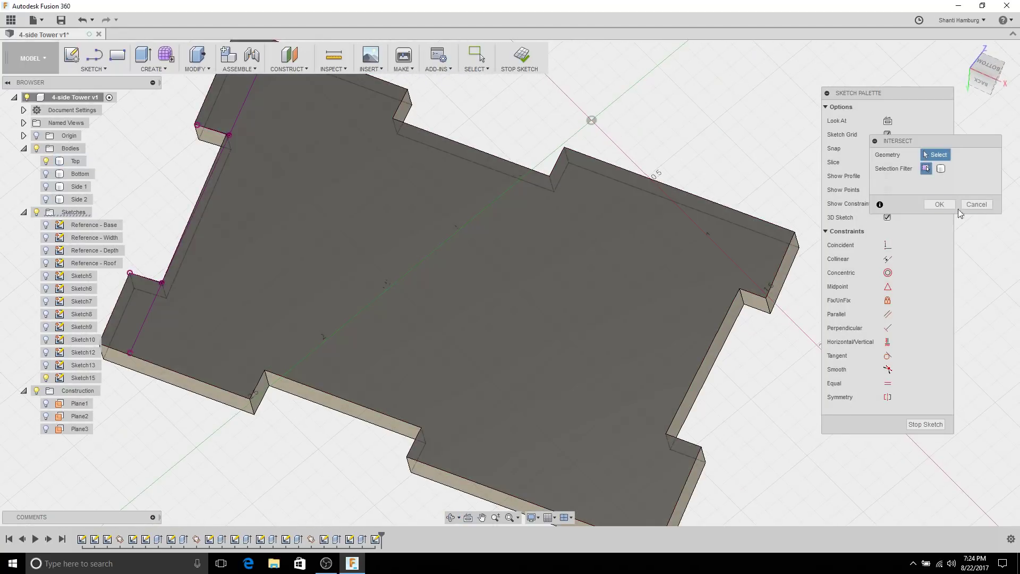
left_click(939, 204)
Step: Look straight at the sketch, frame the notch, draw the thin slanted tab rectangle, and finish Sketch15
left_click(469, 520)
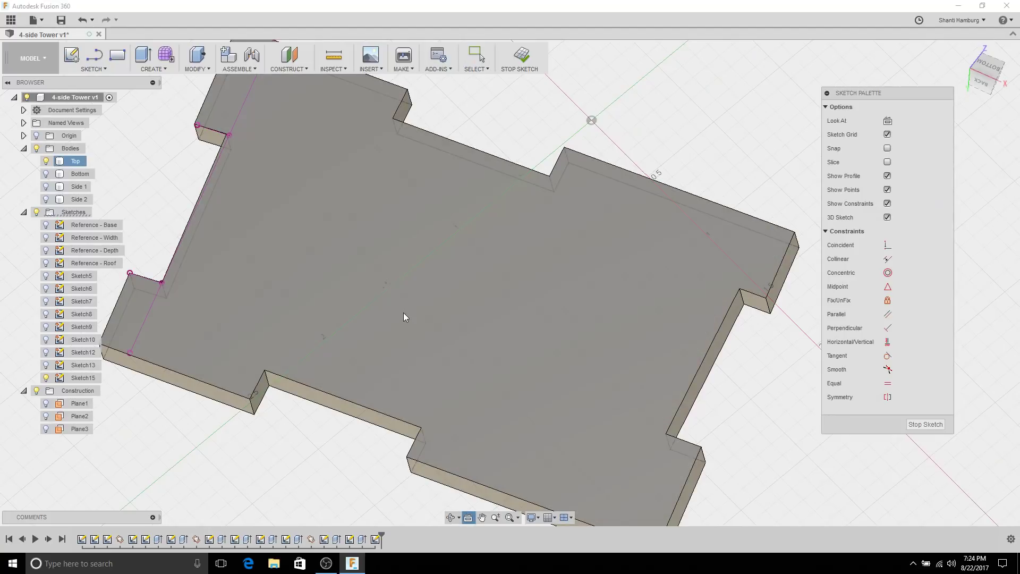
left_click(404, 311)
middle_click_drag(437, 263, 422, 332)
scroll(409, 446, "up", 10)
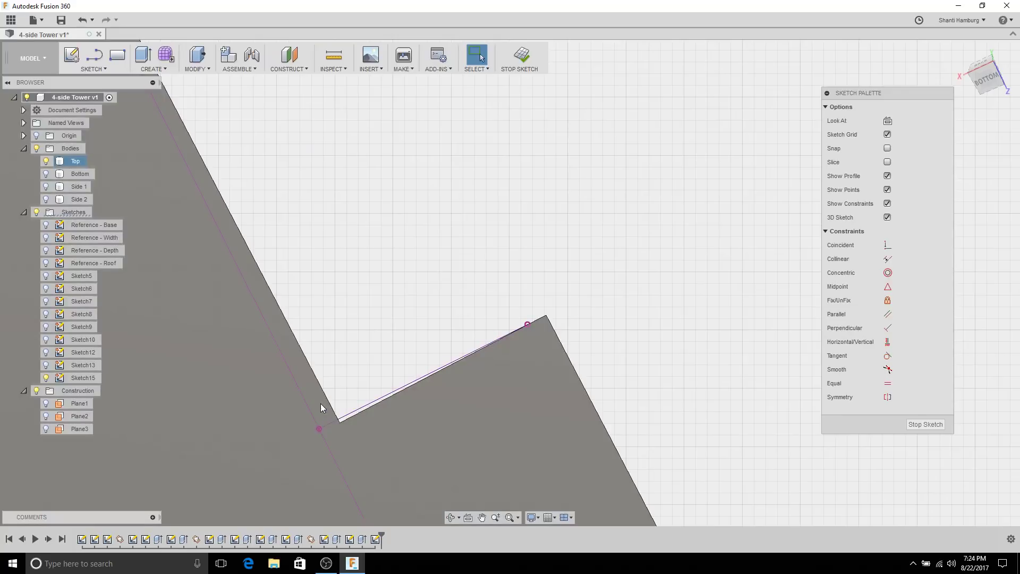
scroll(317, 402, "down", 5)
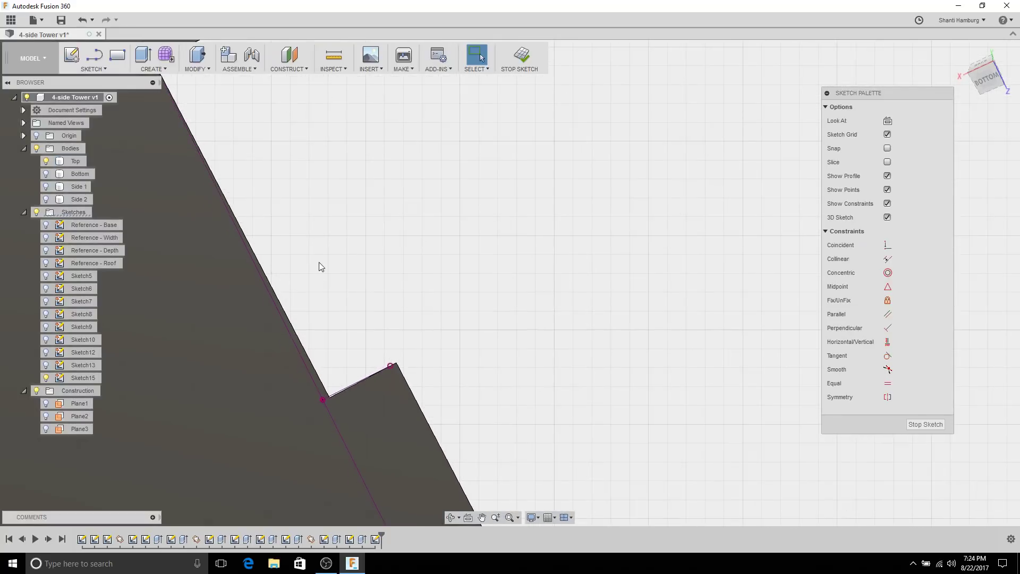
middle_click_drag(320, 266, 513, 497)
scroll(316, 271, "up", 7)
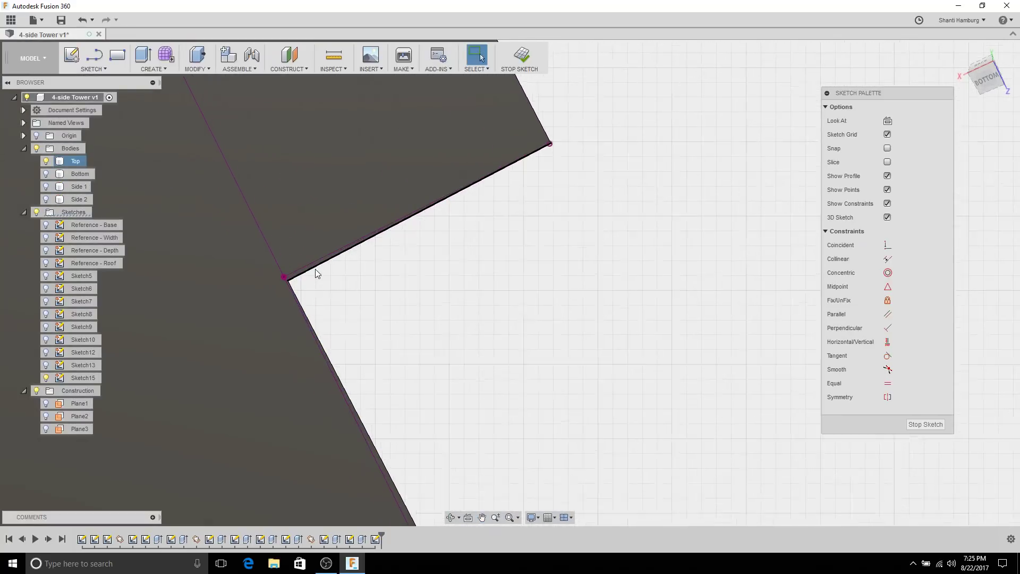
scroll(432, 325, "down", 9)
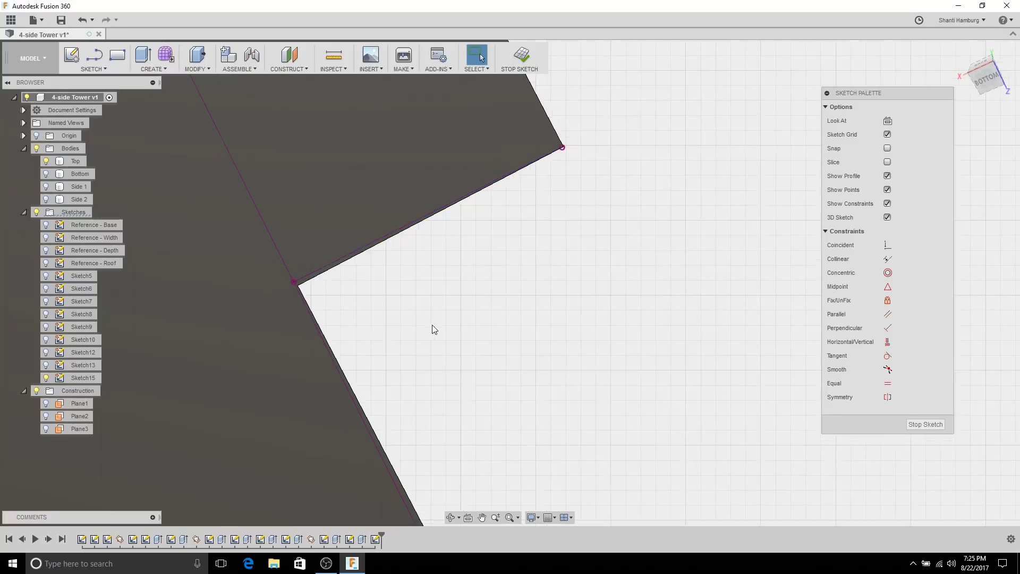
middle_click_drag(565, 407, 433, 221)
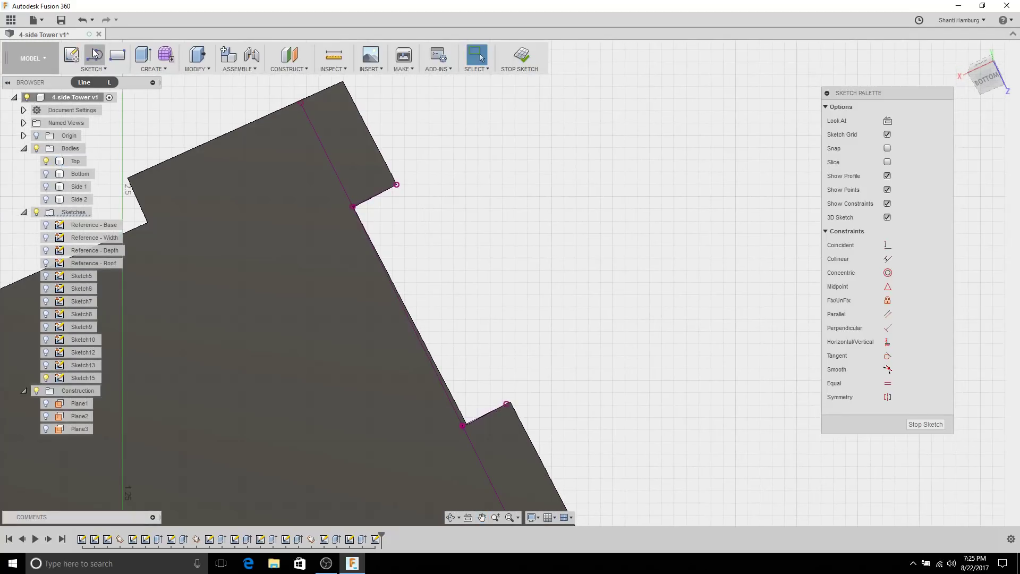
left_click(397, 185)
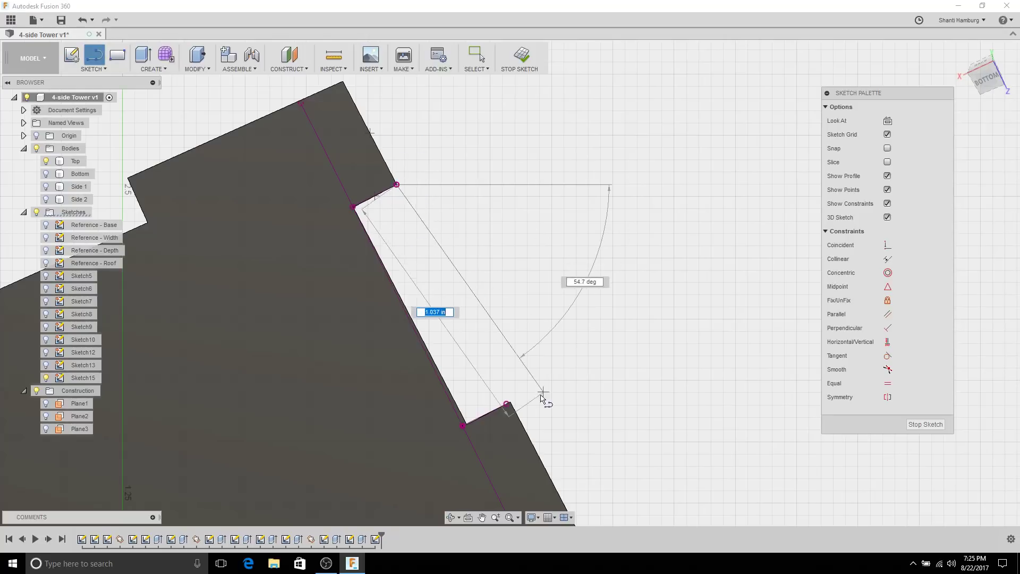
left_click(914, 425)
Step: Cut the Sketch15 rectangle out of the Top plate up to the chosen vertex, then show Side 2
left_click(404, 211)
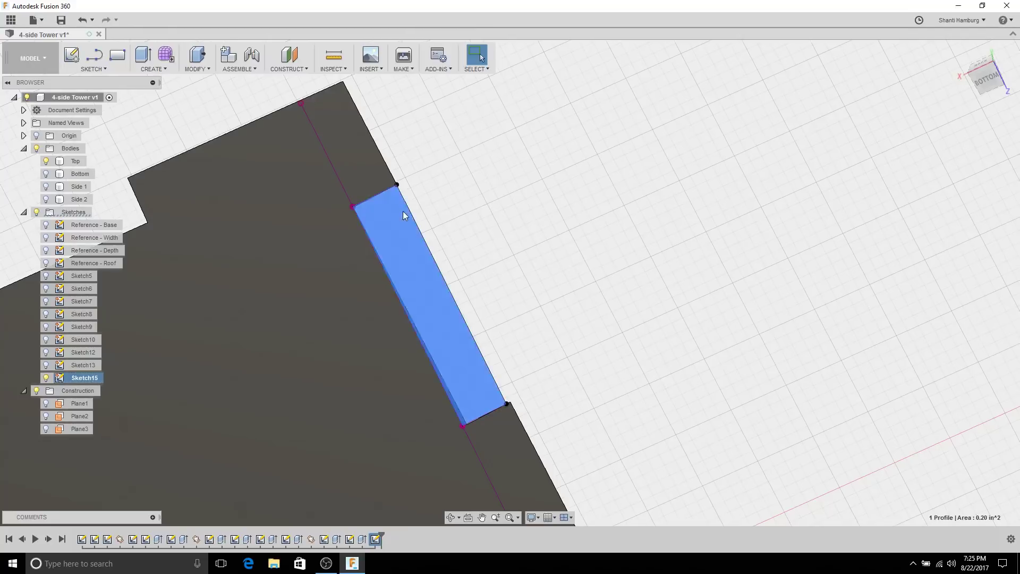
middle_click_drag(403, 212, 464, 244, "shift")
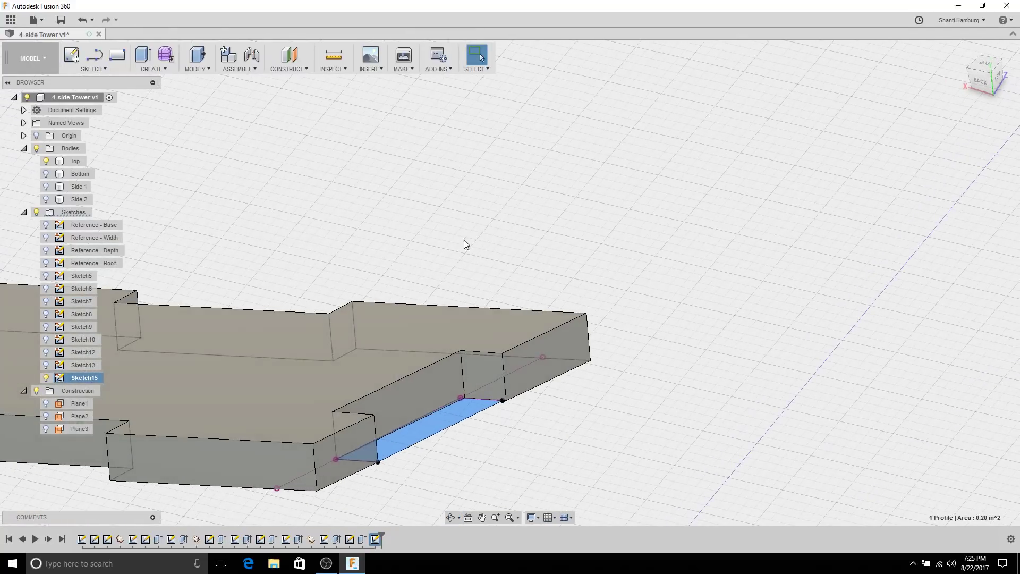
left_click(154, 58)
left_click(964, 196)
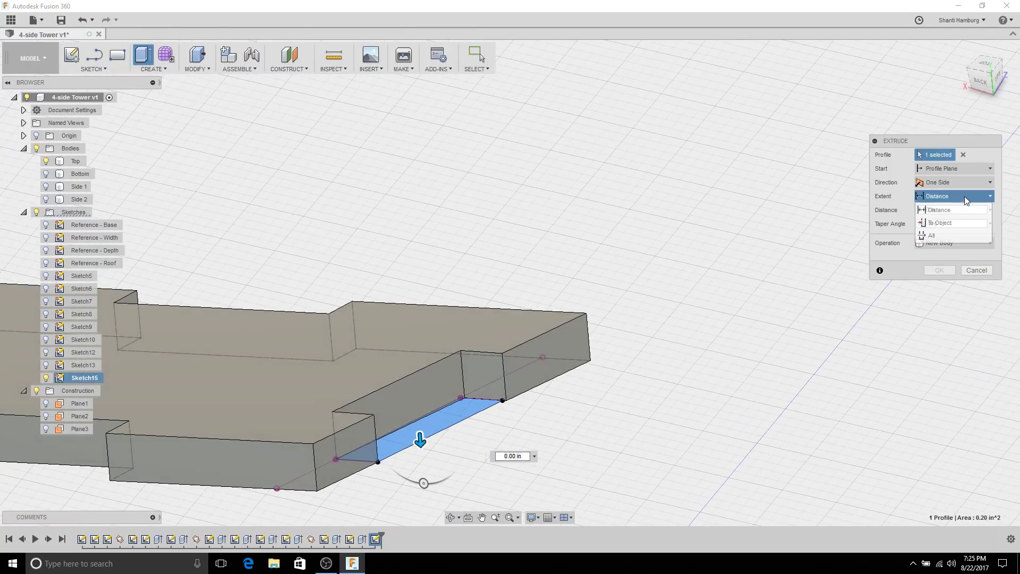
left_click(946, 221)
left_click(501, 354)
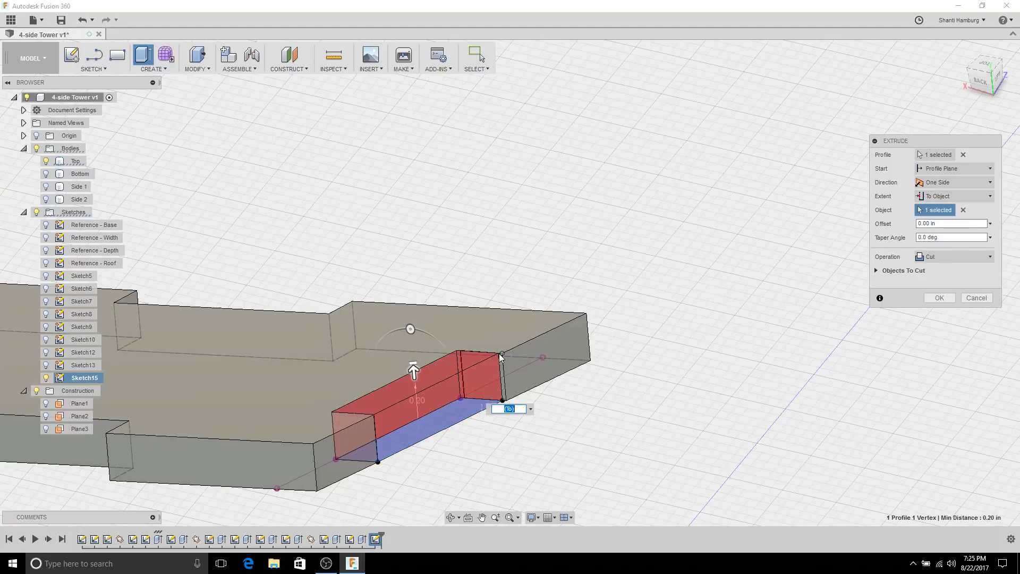
left_click(877, 271)
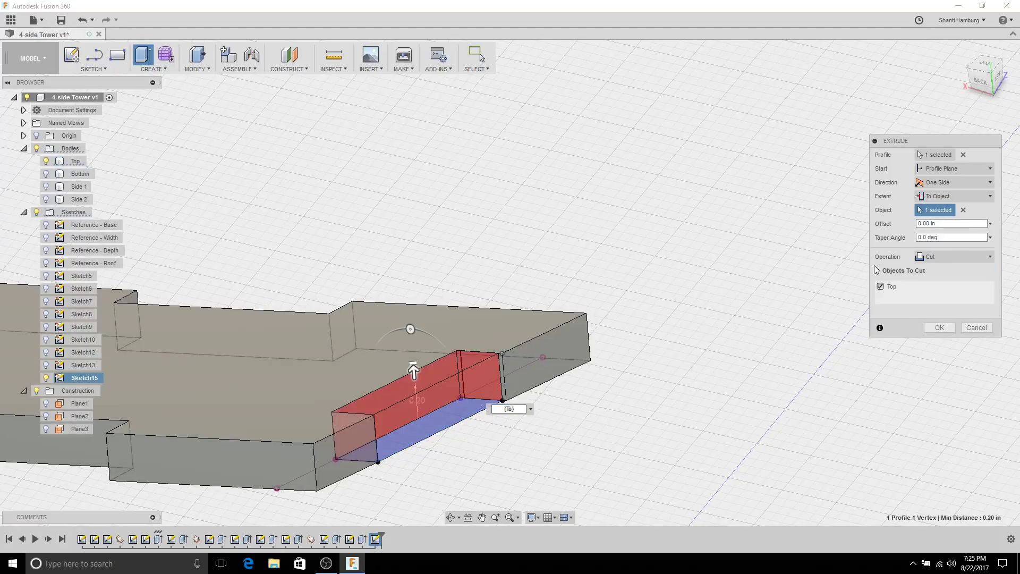
left_click(938, 328)
middle_click_drag(331, 279, 503, 240)
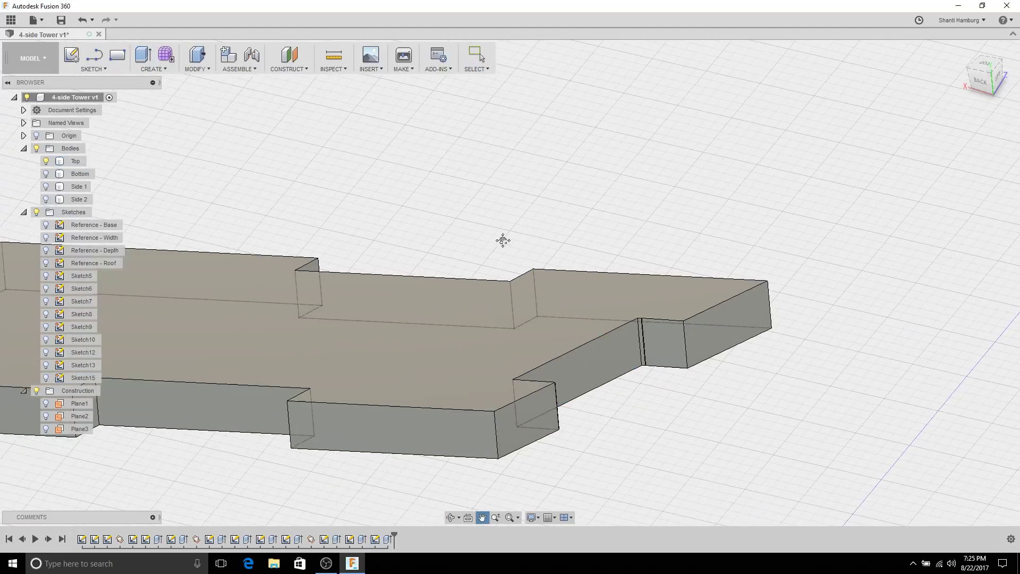
left_click(46, 200)
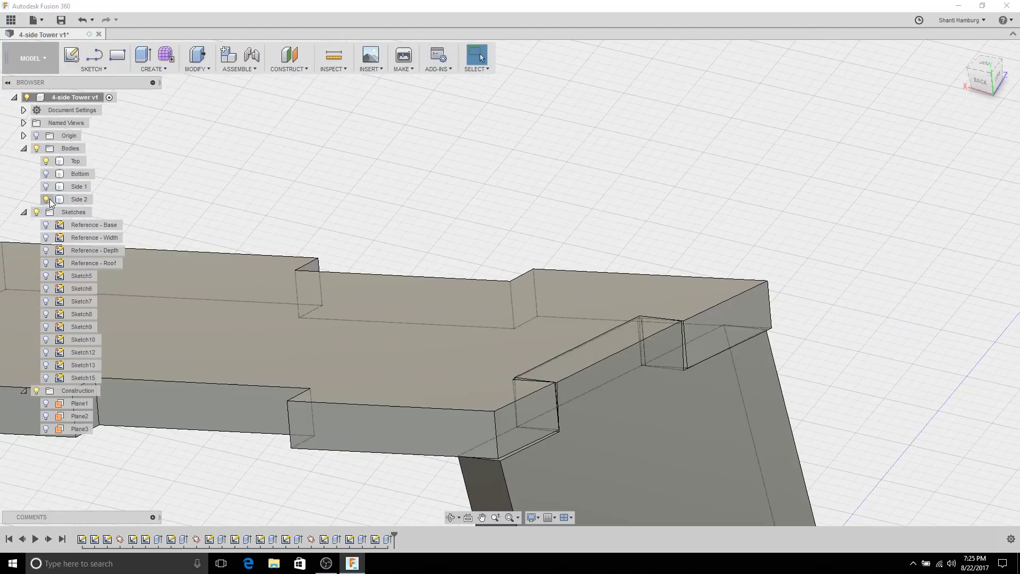
Step: Run an interference check between Top and Side 2, finding only 1.578E-09 in^3, and close it
left_click(332, 69)
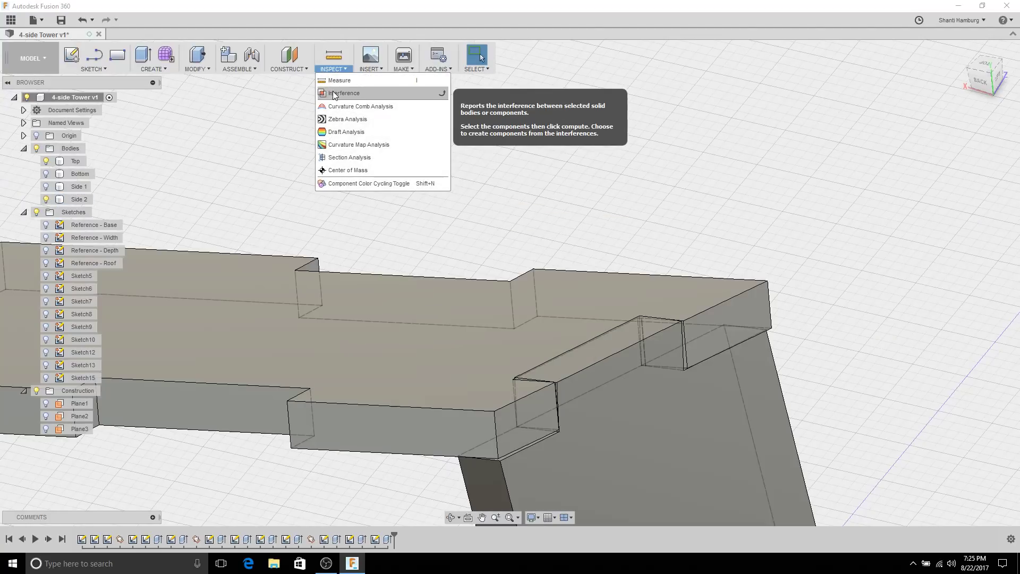
left_click(345, 93)
left_click(477, 351)
left_click(733, 382)
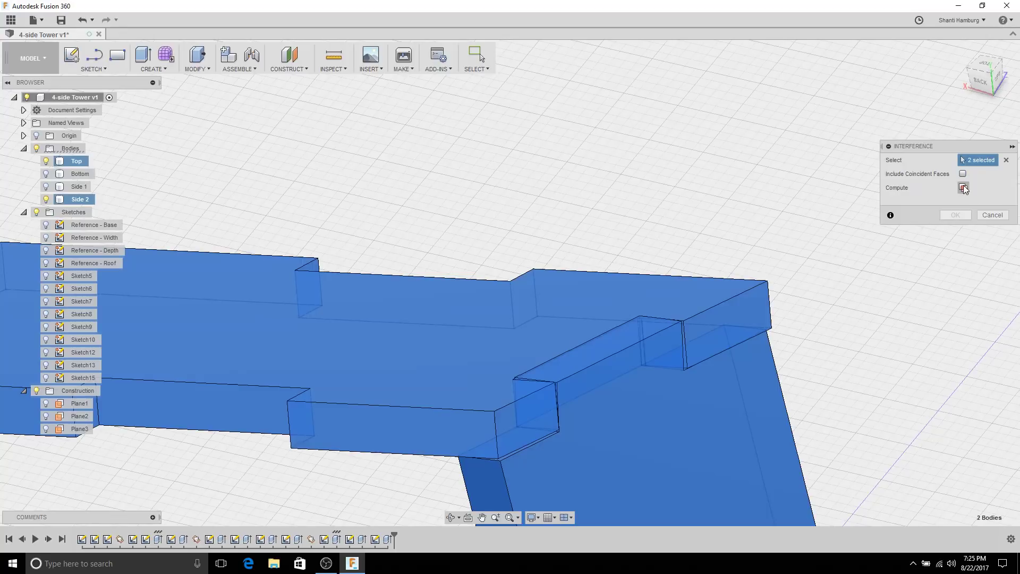
left_click(963, 187)
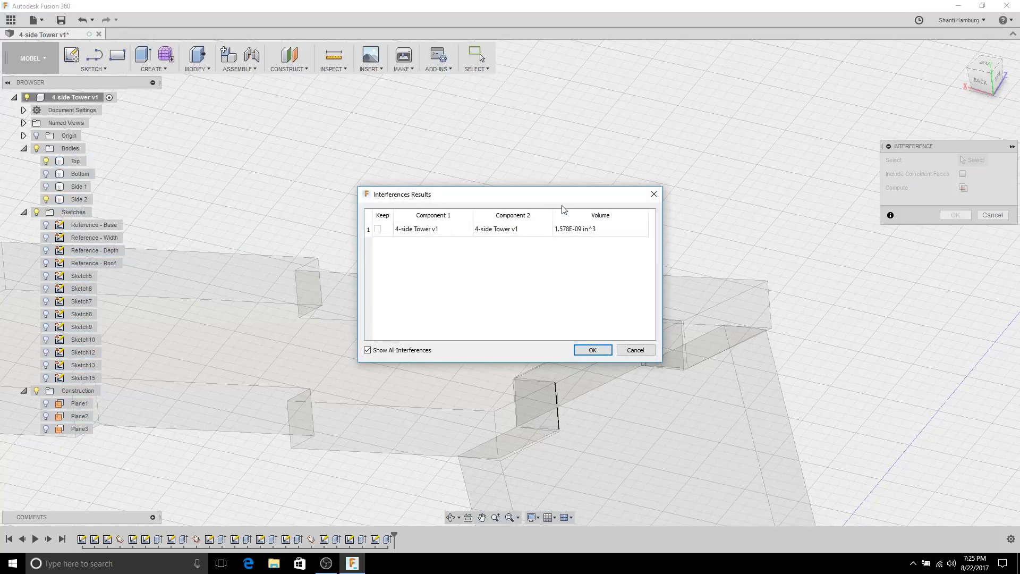
left_click_drag(566, 198, 818, 55)
scroll(565, 408, "up", 10)
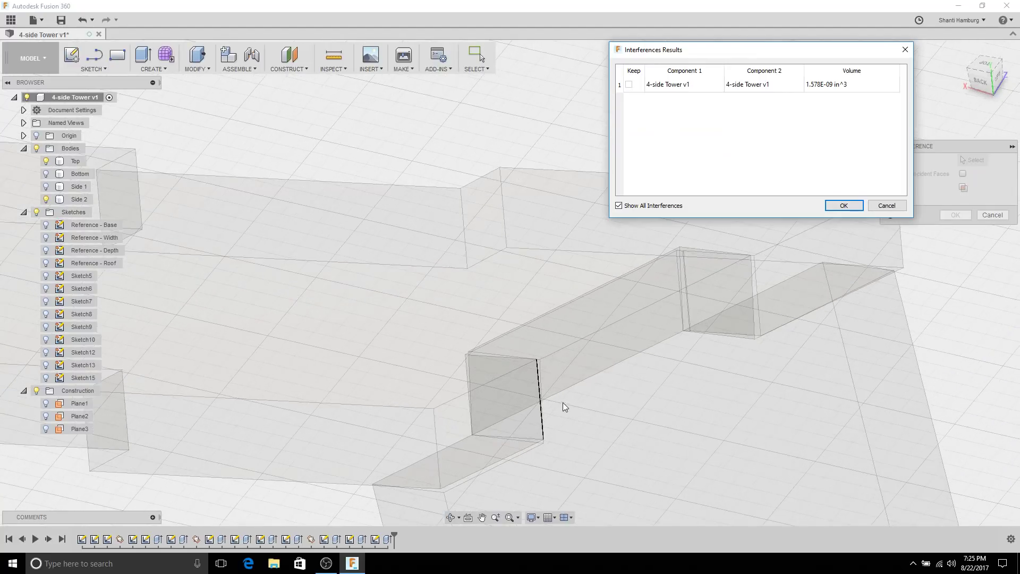
scroll(526, 290, "down", 10)
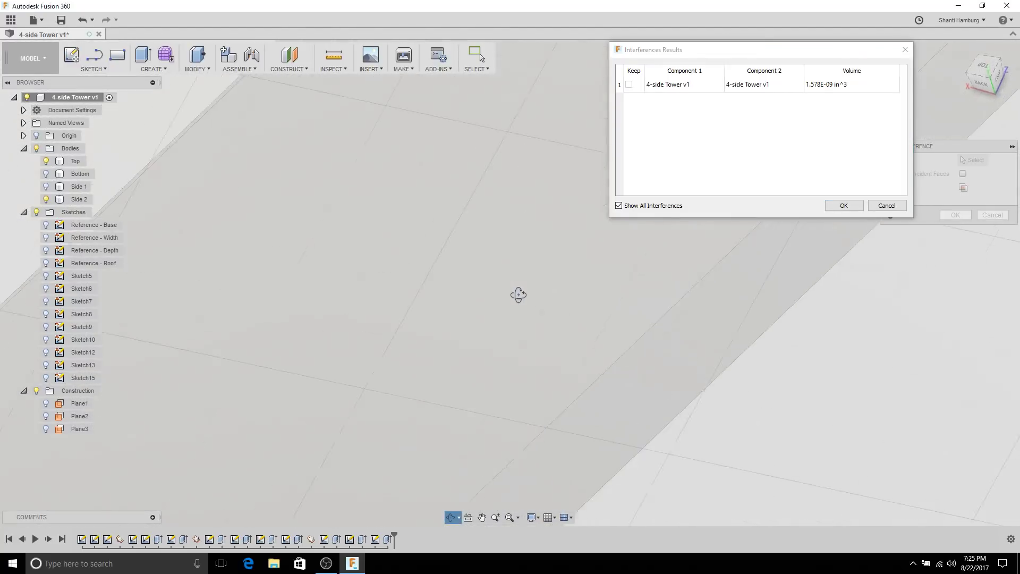
scroll(582, 397, "down", 8)
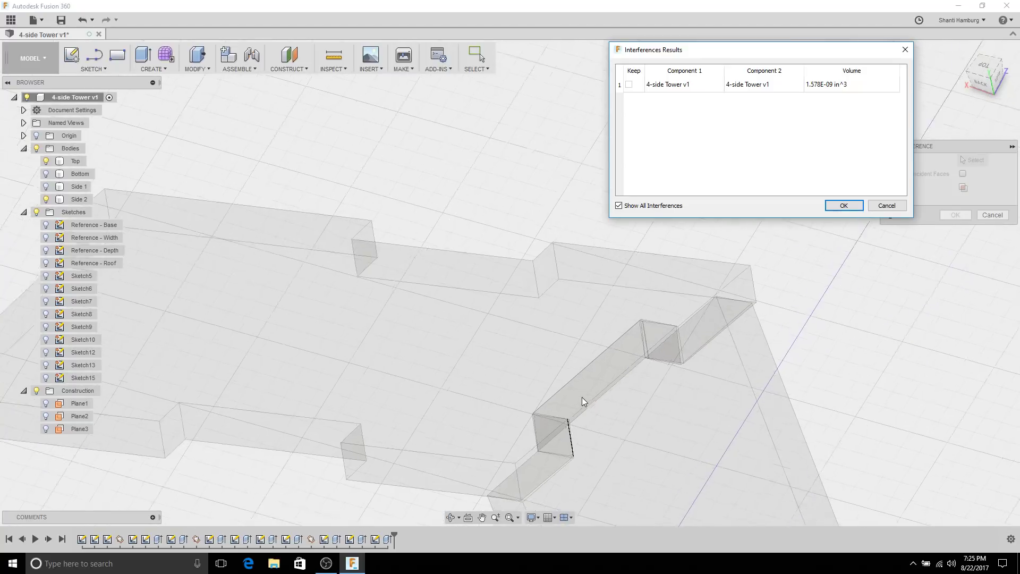
left_click(843, 205)
Step: Select the Top plate's top face, look straight at it, and orbit and pan to the bar's other end
left_click(600, 451)
scroll(524, 401, "up", 8)
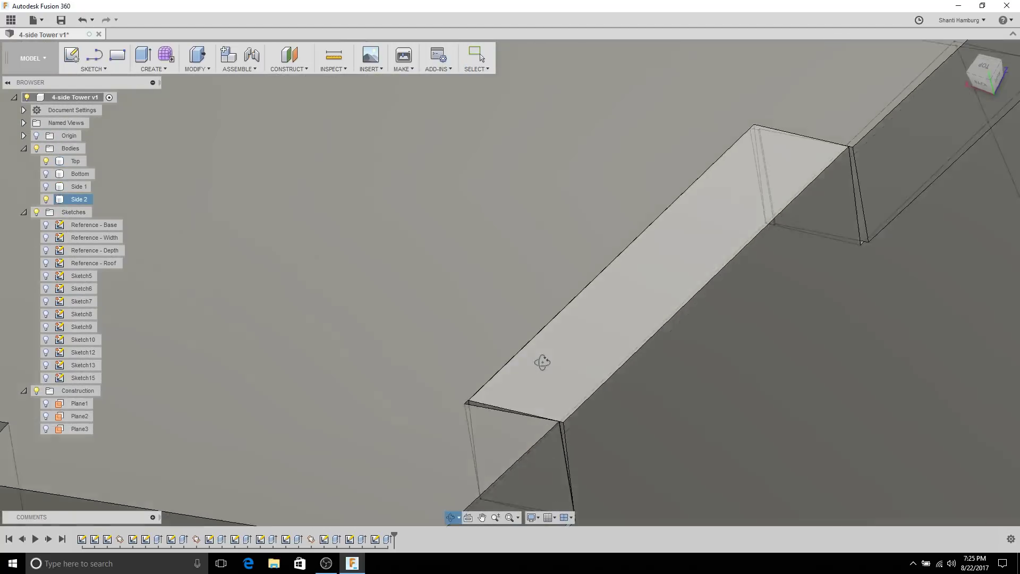
middle_click_drag(542, 362, 381, 205, "shift")
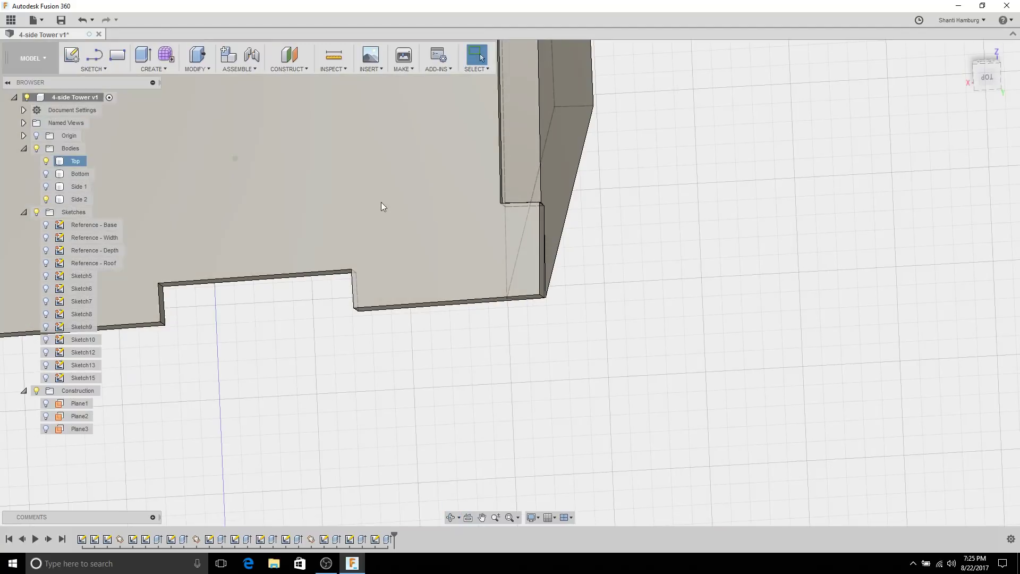
left_click(382, 206)
left_click(468, 517)
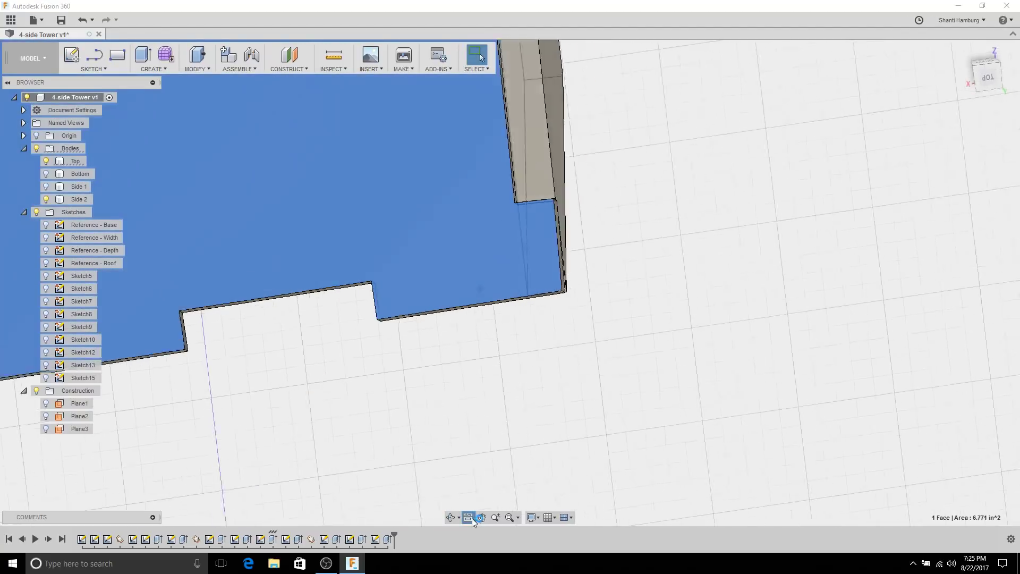
scroll(527, 378, "up", 10)
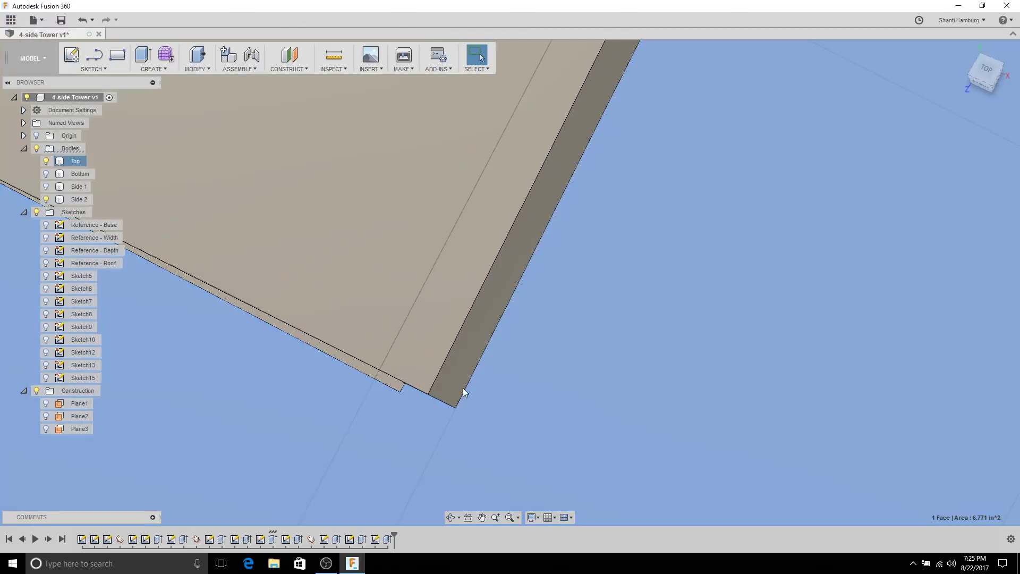
middle_click_drag(463, 387, 542, 378, "shift")
key("Escape")
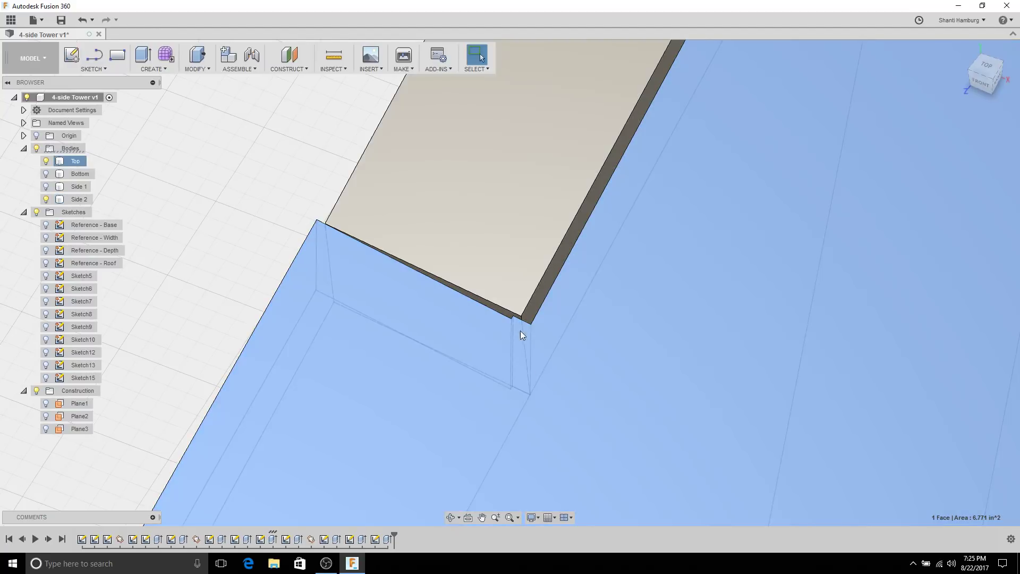
mouse_move(583, 324)
middle_mouse_down("shift")
mouse_move(610, 337)
mouse_move(546, 478)
mouse_move(654, 341)
mouse_move(600, 273)
mouse_move(592, 342)
mouse_move(595, 331)
middle_mouse_up("shift")
scroll(609, 430, "down", 5)
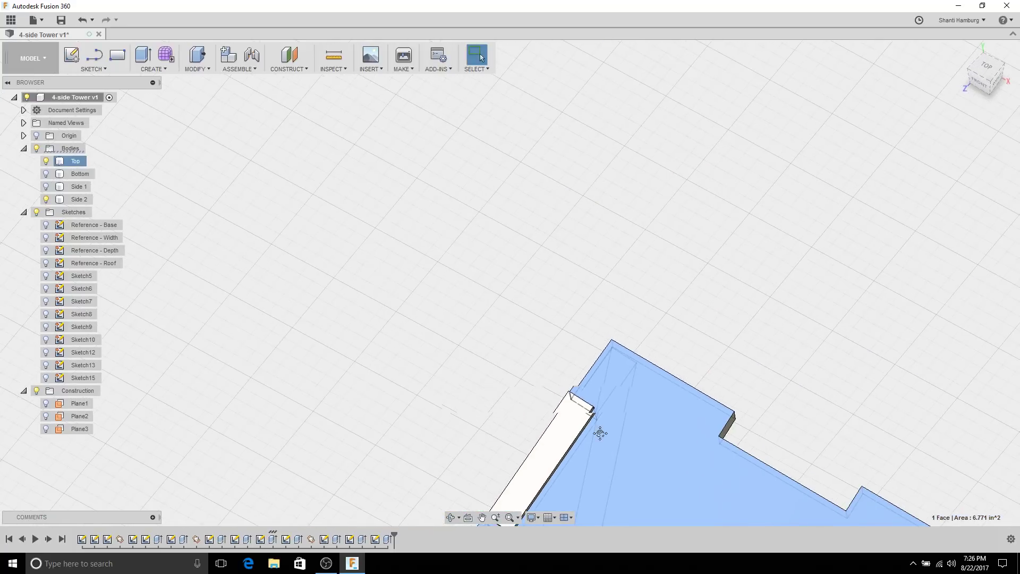
scroll(641, 202, "up", 5)
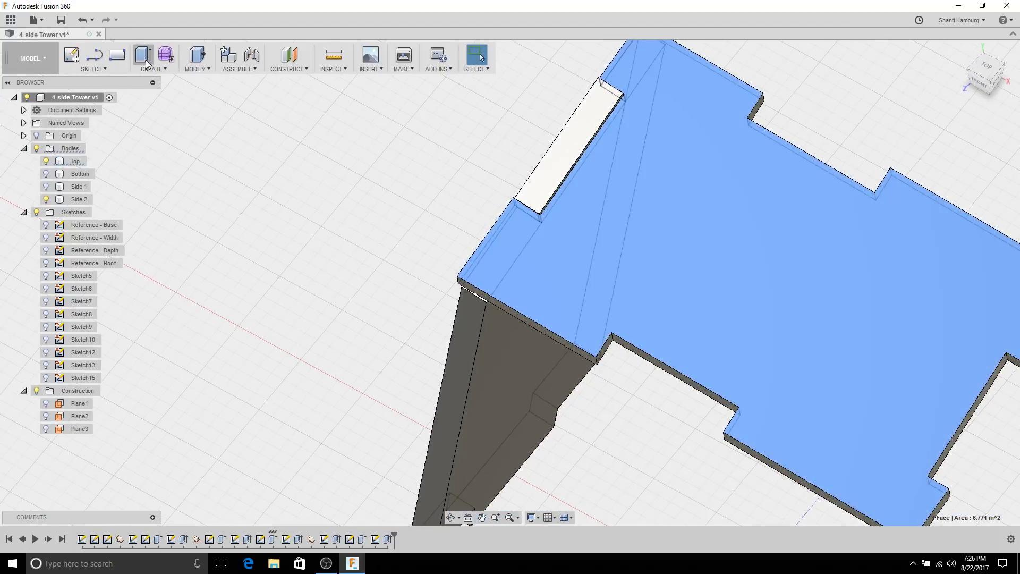
Step: Start Sketch16 on the Top plate's face, project the notch and long plate edges, and finish it
left_click(78, 58)
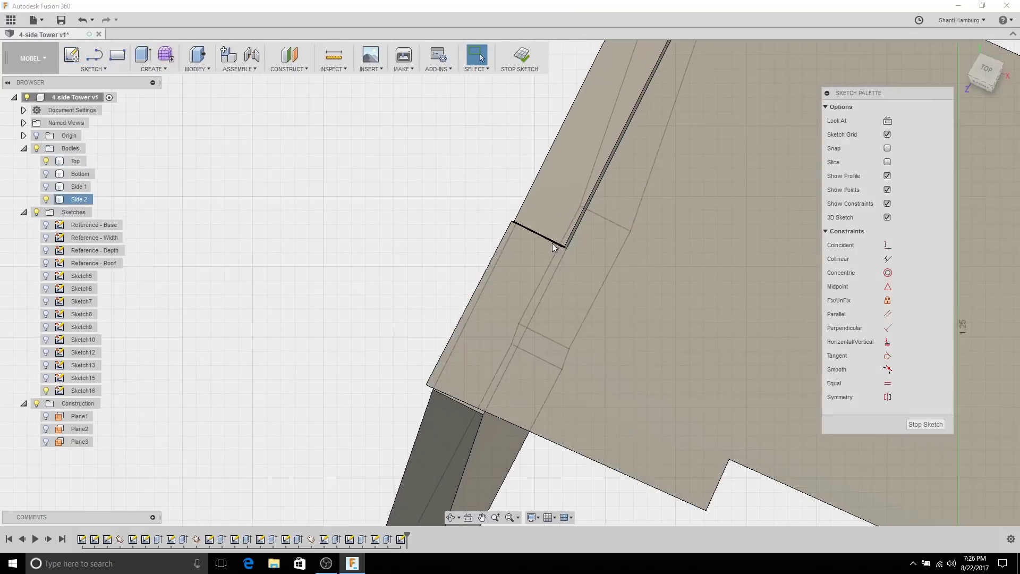
scroll(570, 248, "up", 5)
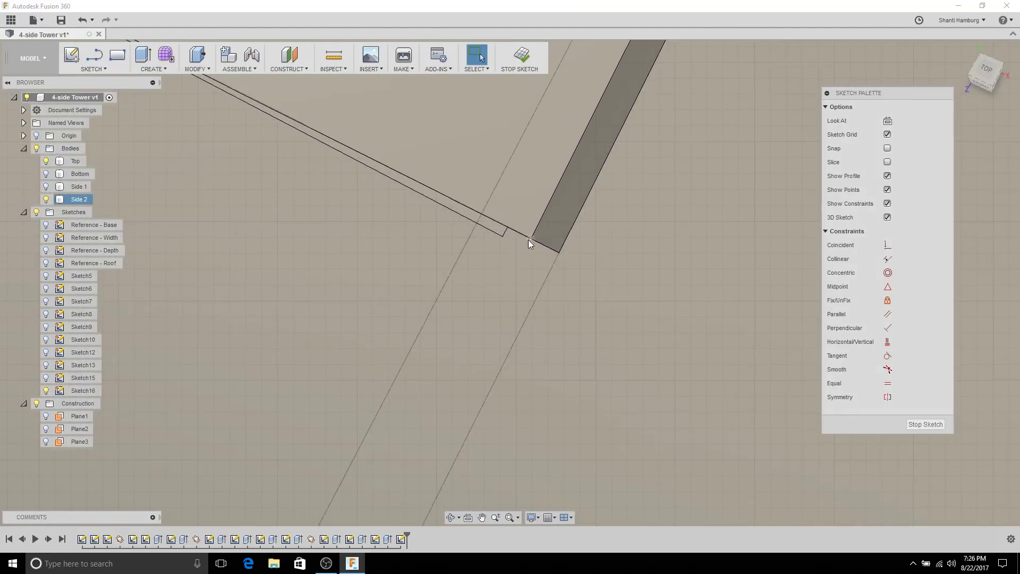
scroll(357, 200, "up", 3)
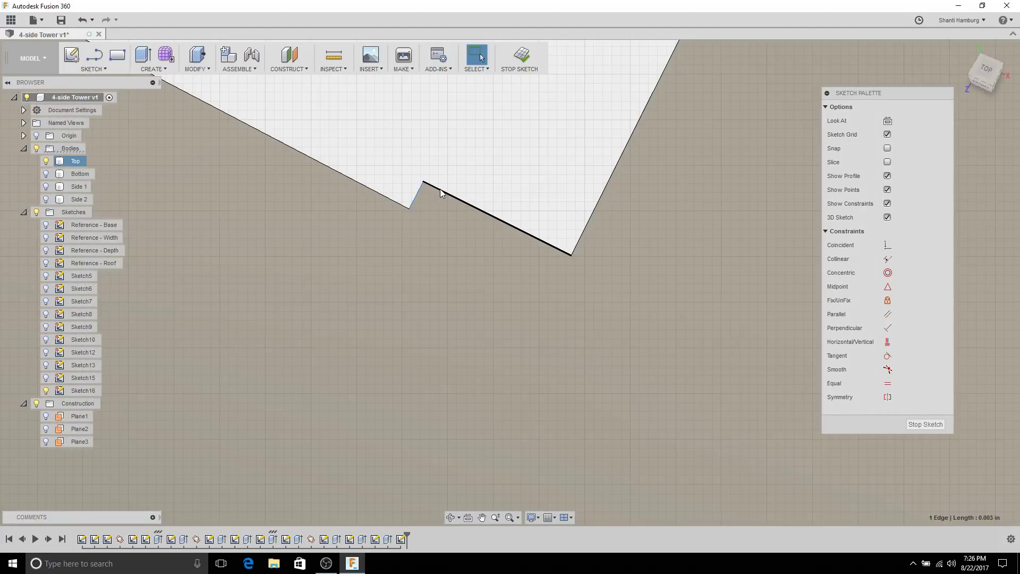
left_click(94, 68)
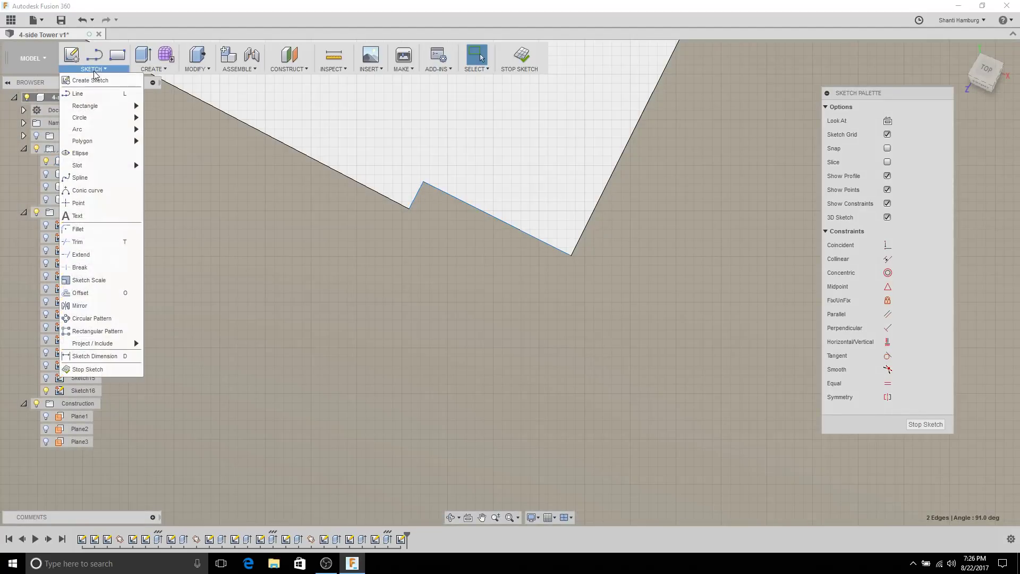
mouse_move(125, 345)
left_click(160, 346)
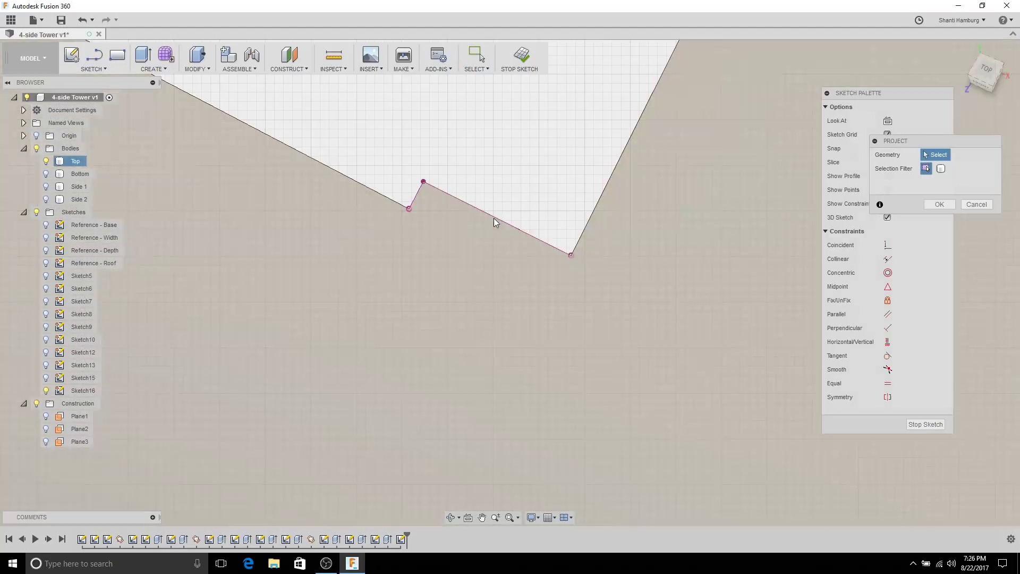
left_click(494, 222)
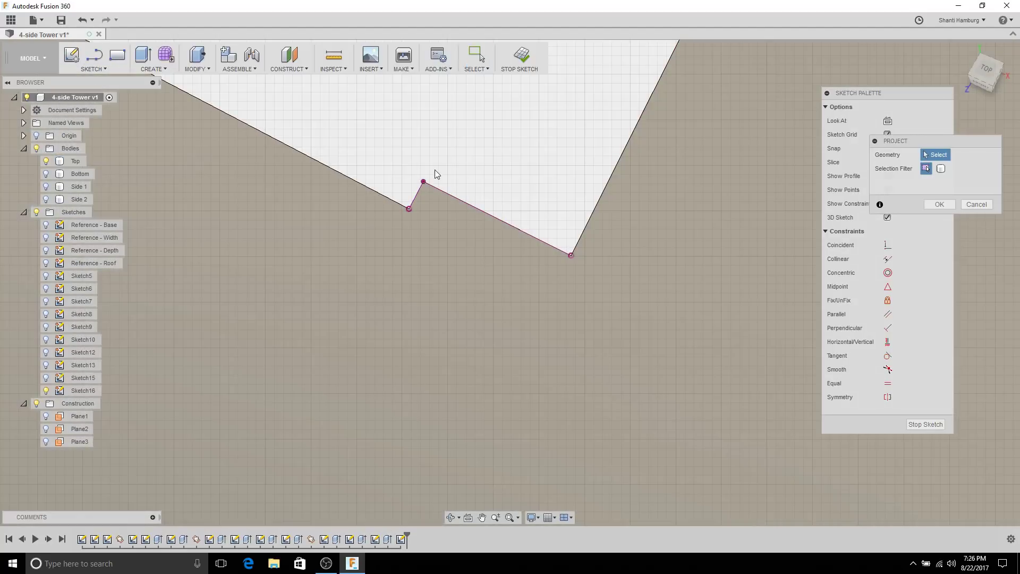
left_click(927, 205)
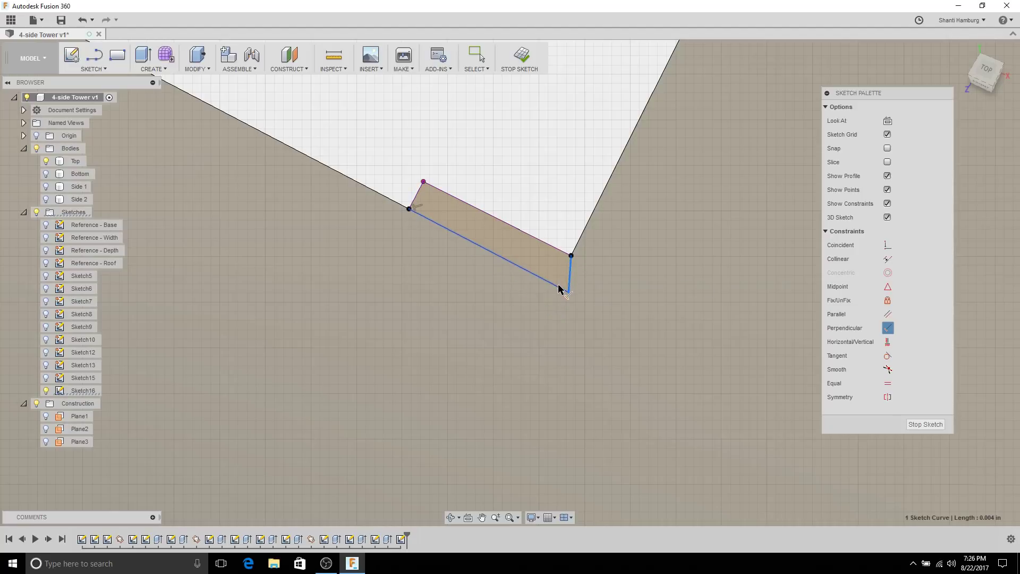
scroll(562, 284, "down", 15)
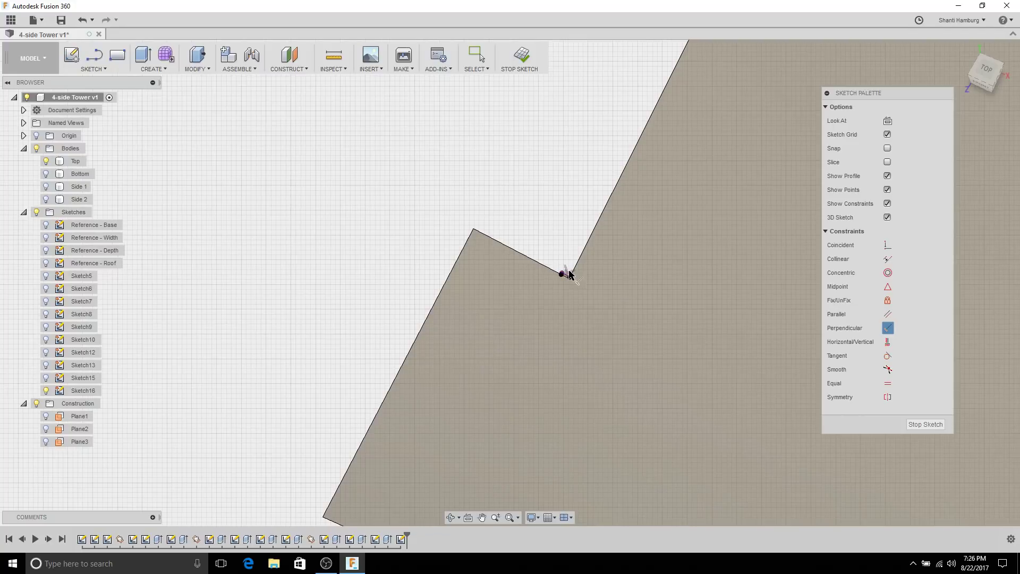
scroll(494, 441, "up", 5)
scroll(503, 343, "down", 5)
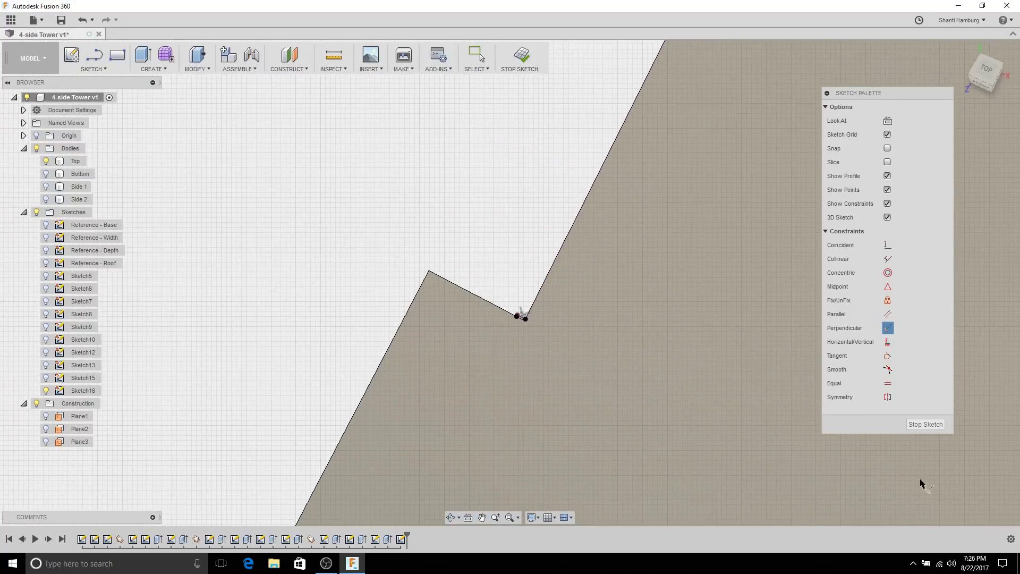
left_click(924, 425)
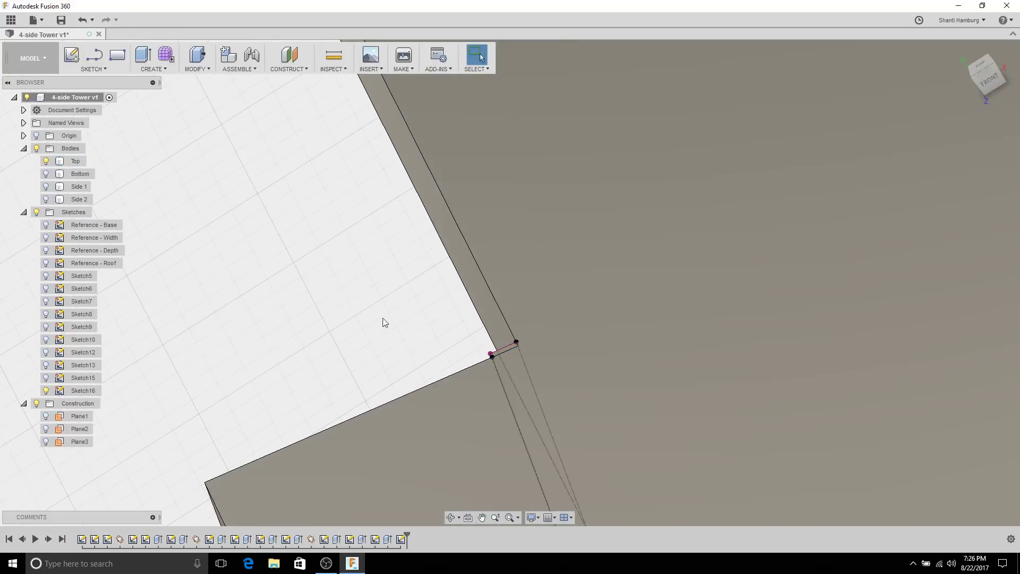
Step: Extrude-cut the small Sketch16 corner profile through the Top plate To Object at the notch-corner vertex
scroll(531, 387, "up", 3)
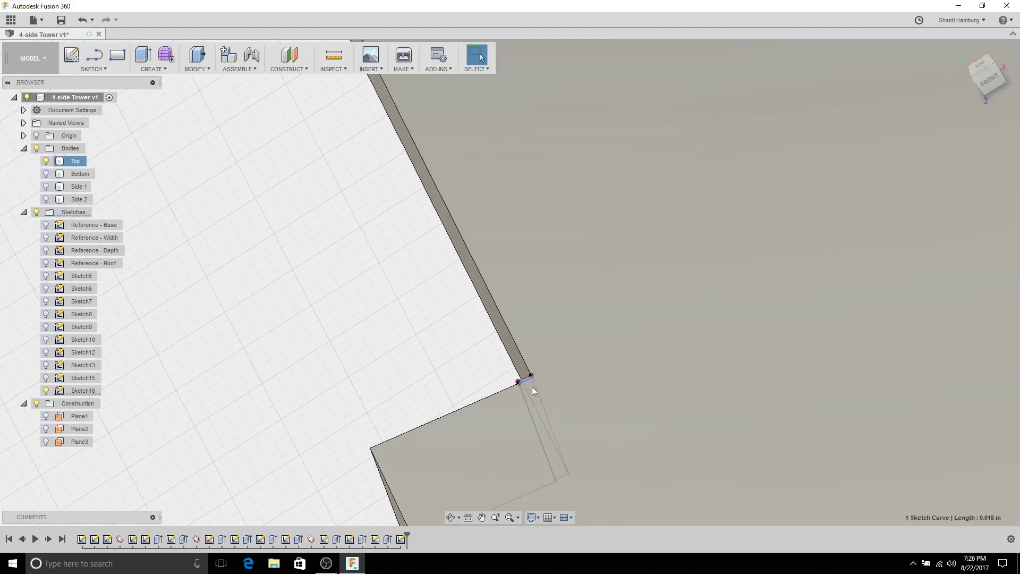
left_click(581, 380)
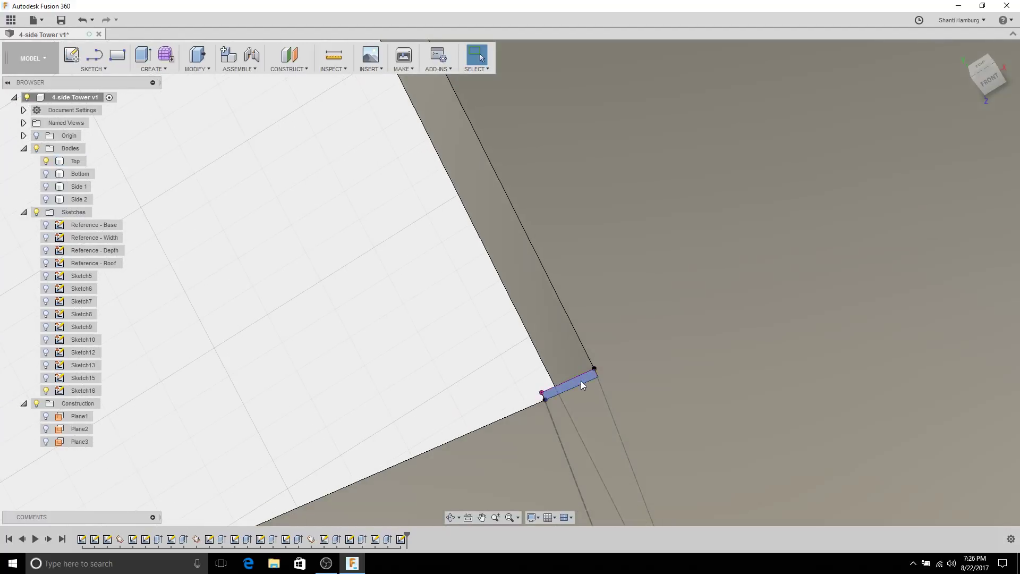
scroll(643, 387, "down", 3)
scroll(661, 413, "down", 3)
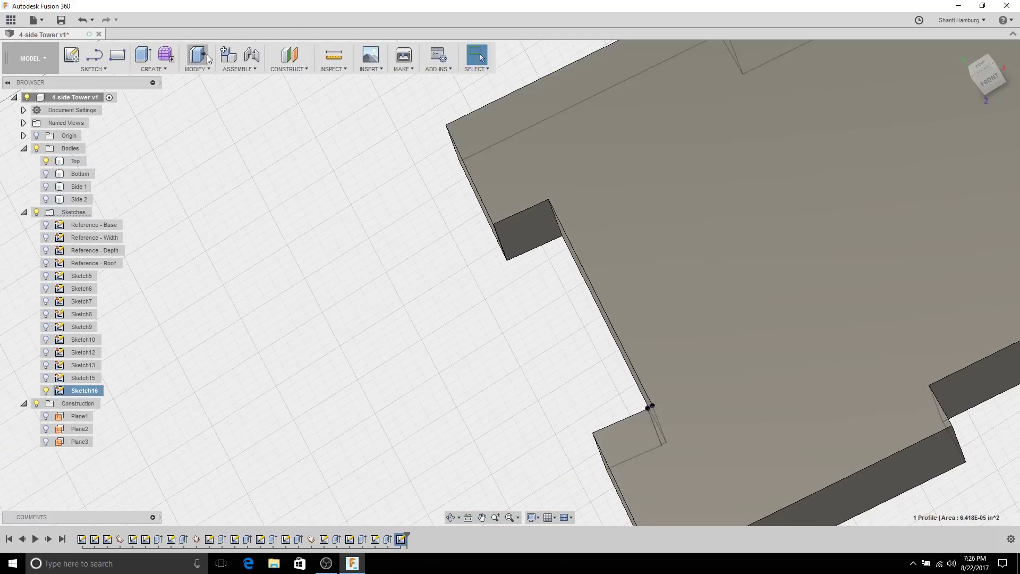
left_click(142, 59)
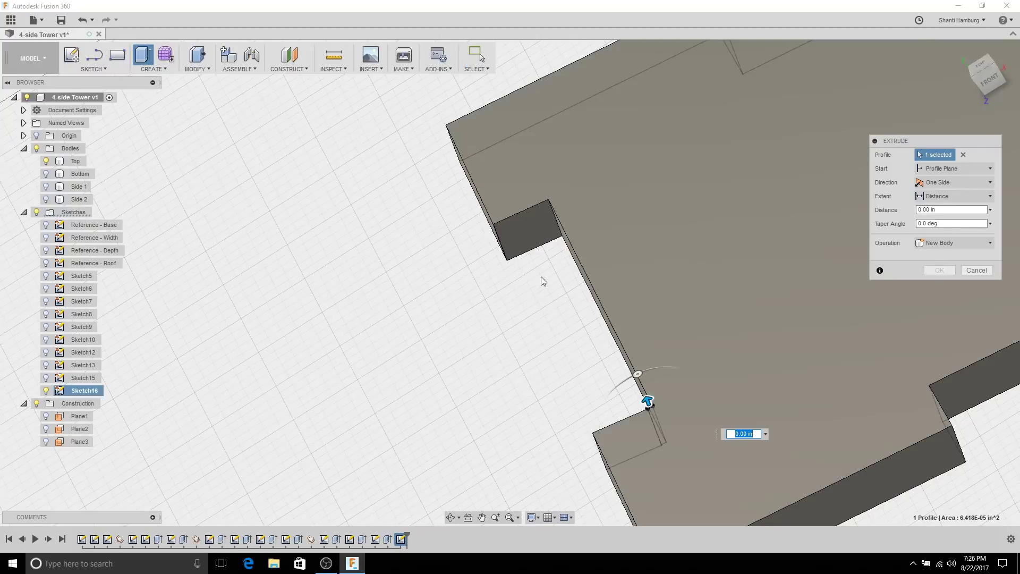
left_click(959, 196)
left_click(950, 232)
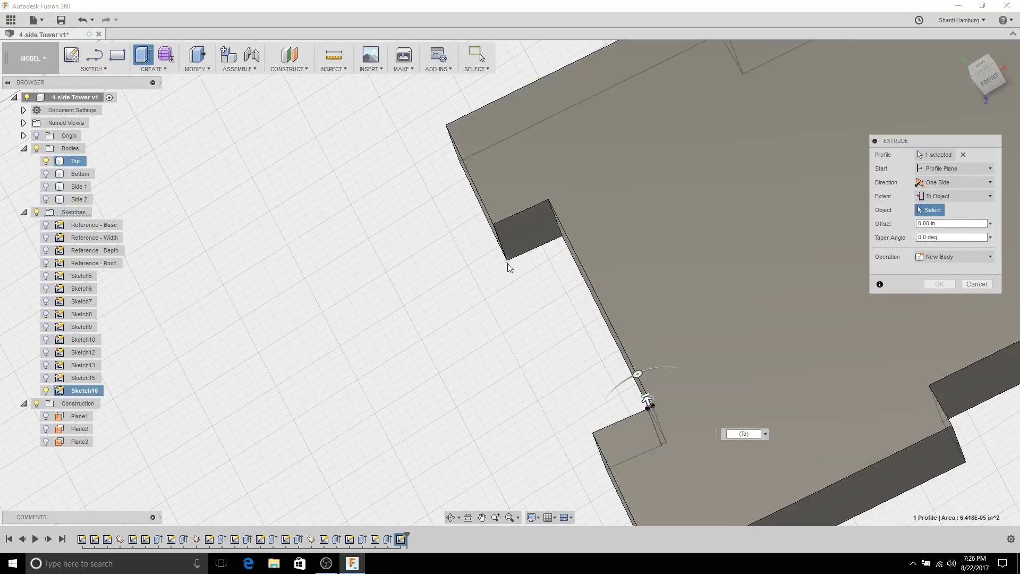
left_click(508, 263)
middle_click_drag(542, 340, 598, 317, "shift")
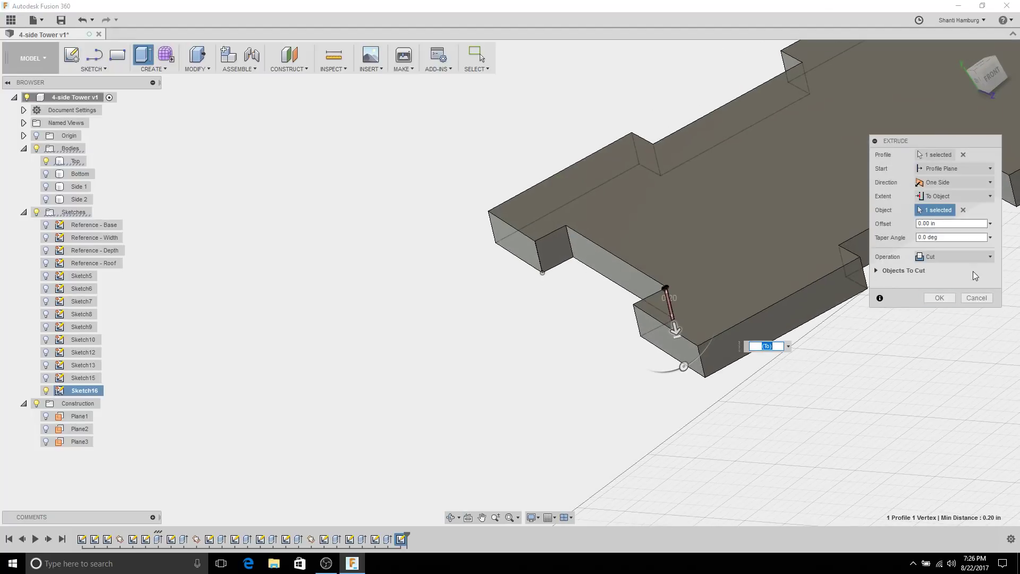
left_click(876, 270)
left_click(936, 327)
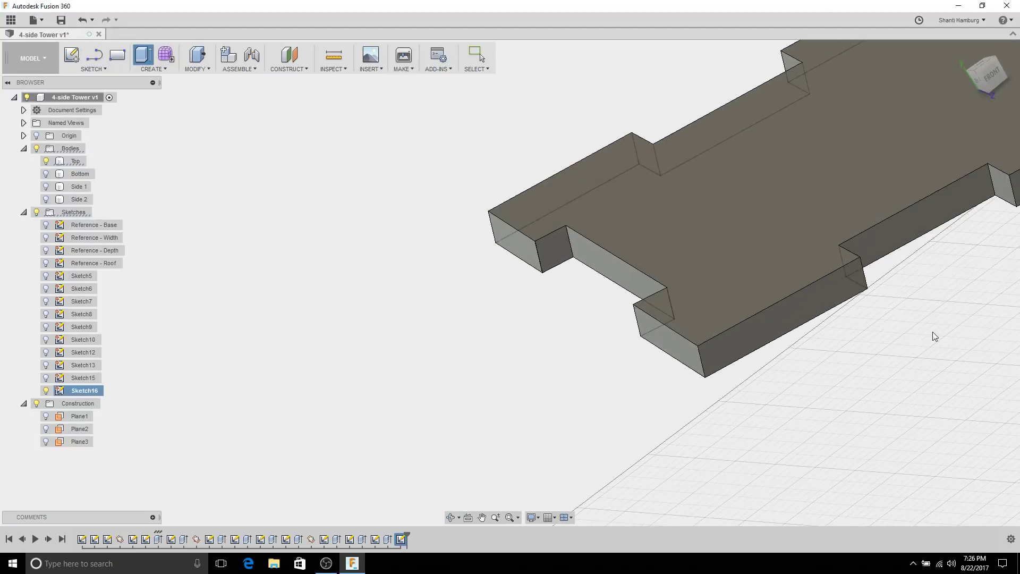
middle_click_drag(346, 244, 765, 273, "shift")
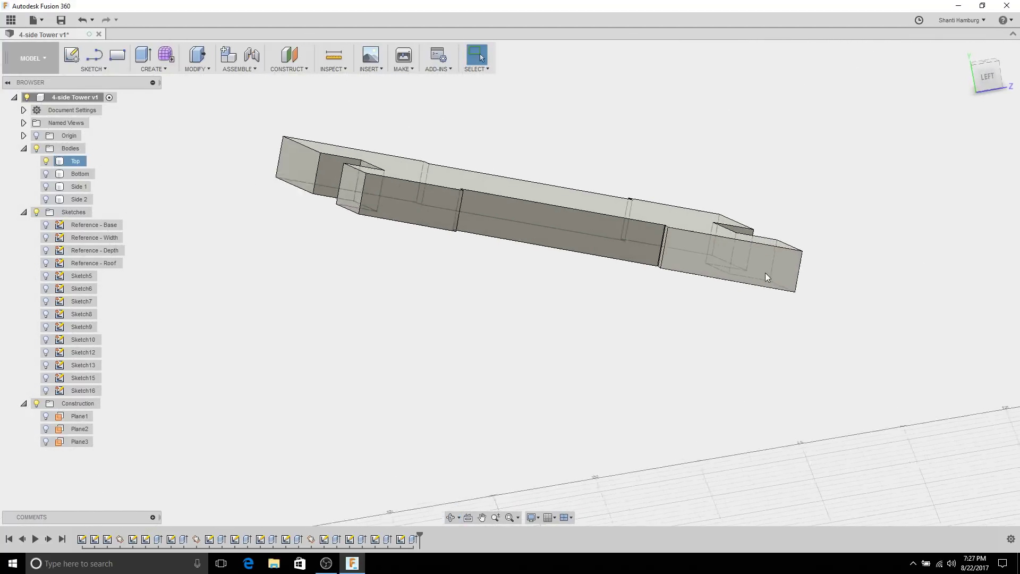
Step: Orbit around the plate and make the Side 1 and Side 2 bodies visible again
scroll(614, 215, "up", 5)
scroll(614, 215, "up", 5)
middle_click_drag(629, 175, 649, 223, "shift")
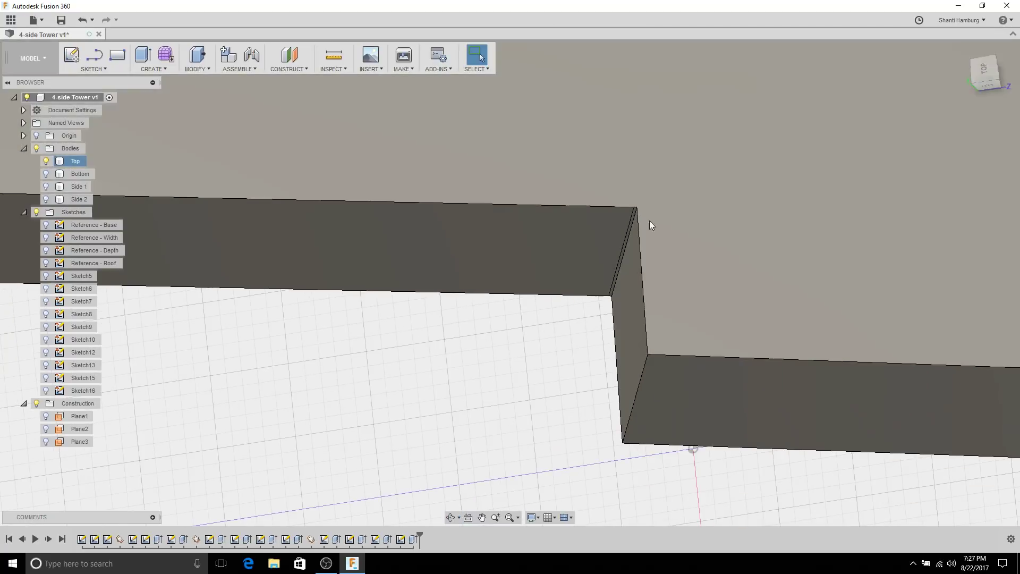
scroll(611, 340, "down", 3)
scroll(611, 340, "down", 5)
middle_click_drag(642, 326, 703, 193, "shift")
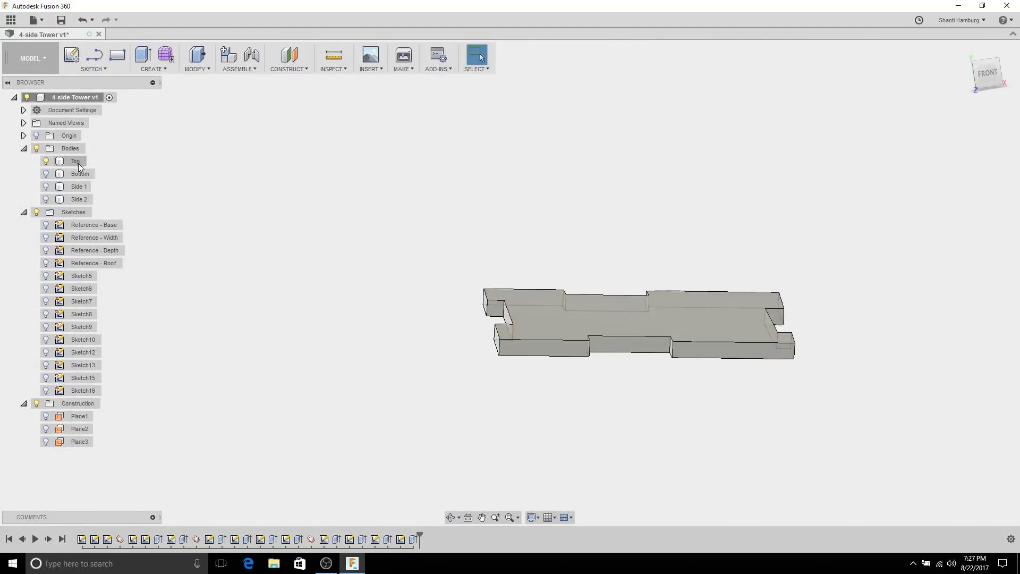
left_click(46, 187)
left_click(46, 199)
middle_click_drag(374, 190, 590, 122, "shift")
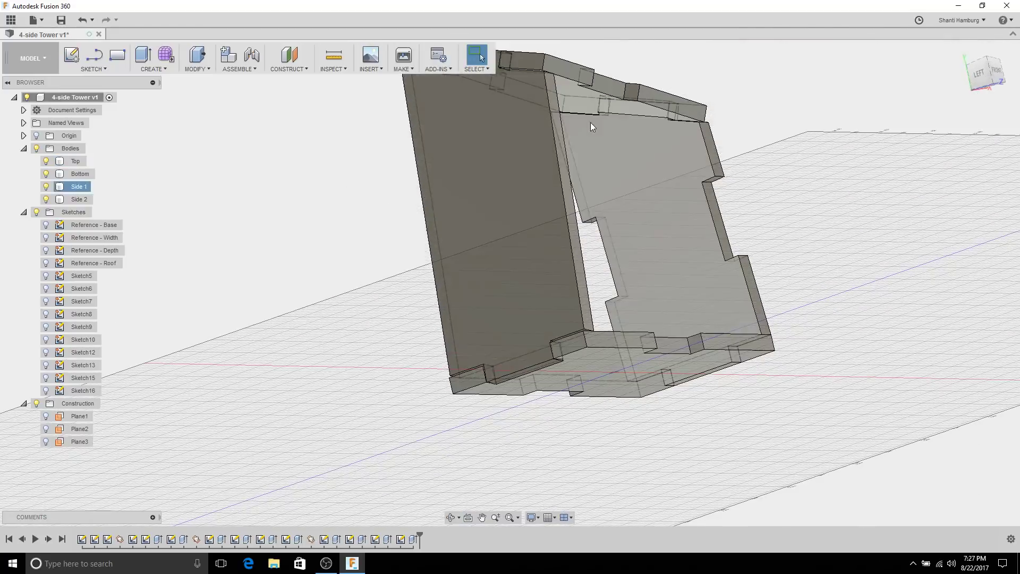
Step: Start a new sketch, Sketch17, on the outer face of Side 2
left_click(482, 175)
mouse_move(482, 171)
middle_mouse_down("shift")
mouse_move(499, 164)
mouse_move(485, 170)
mouse_move(489, 189)
middle_mouse_up("shift")
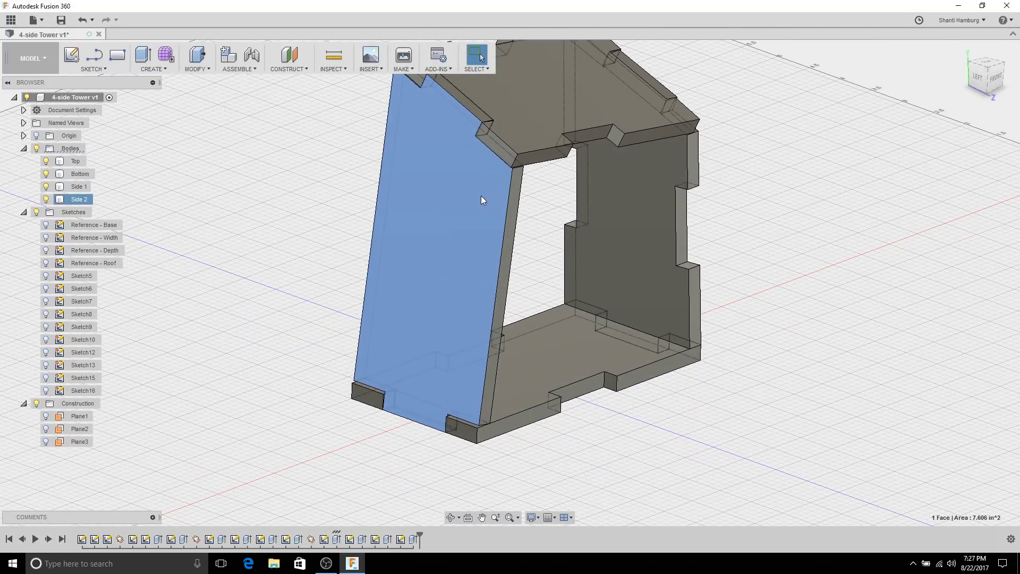
scroll(478, 196, "down", 5)
left_click(345, 215)
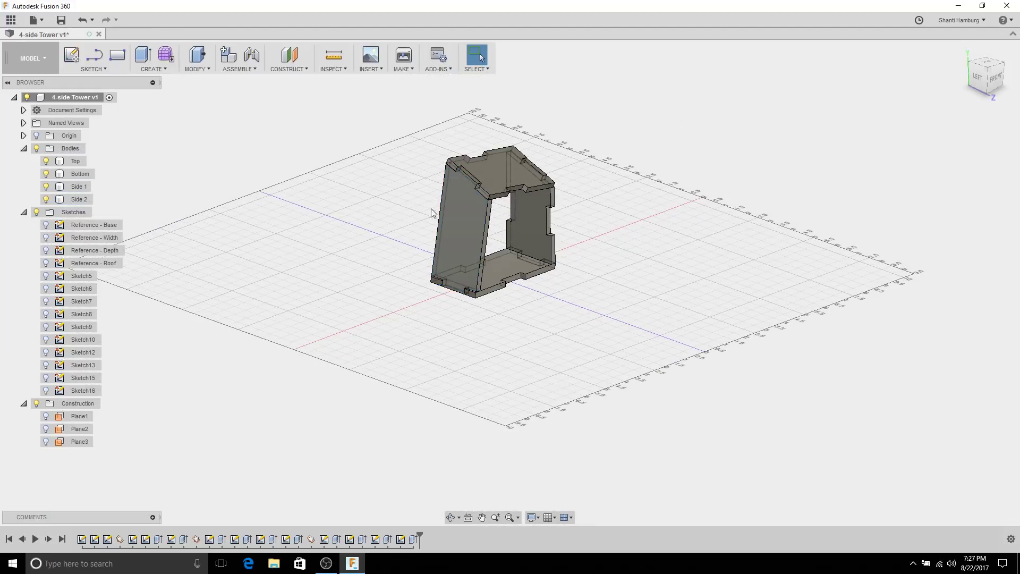
scroll(441, 206, "up", 5)
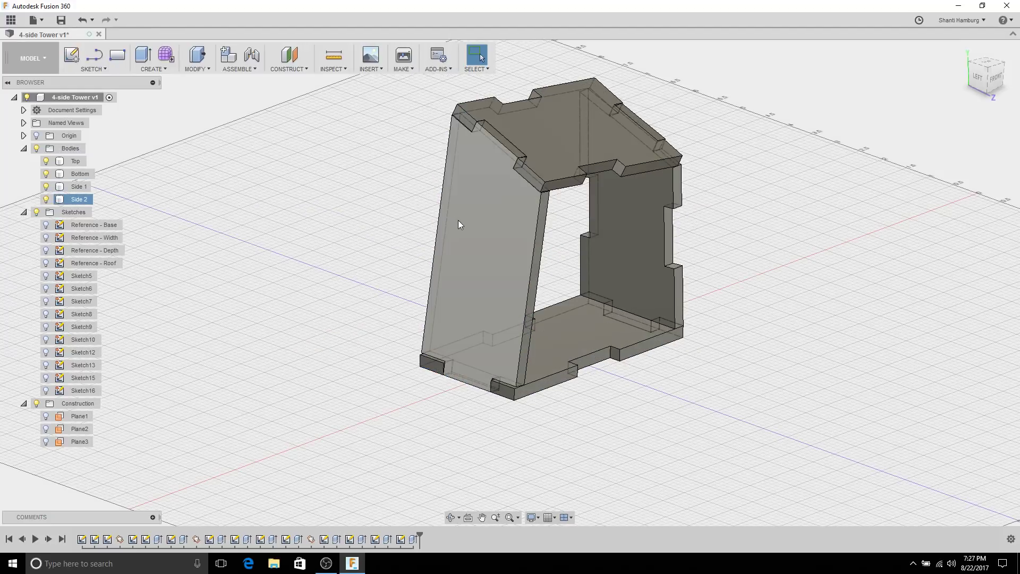
left_click(457, 223)
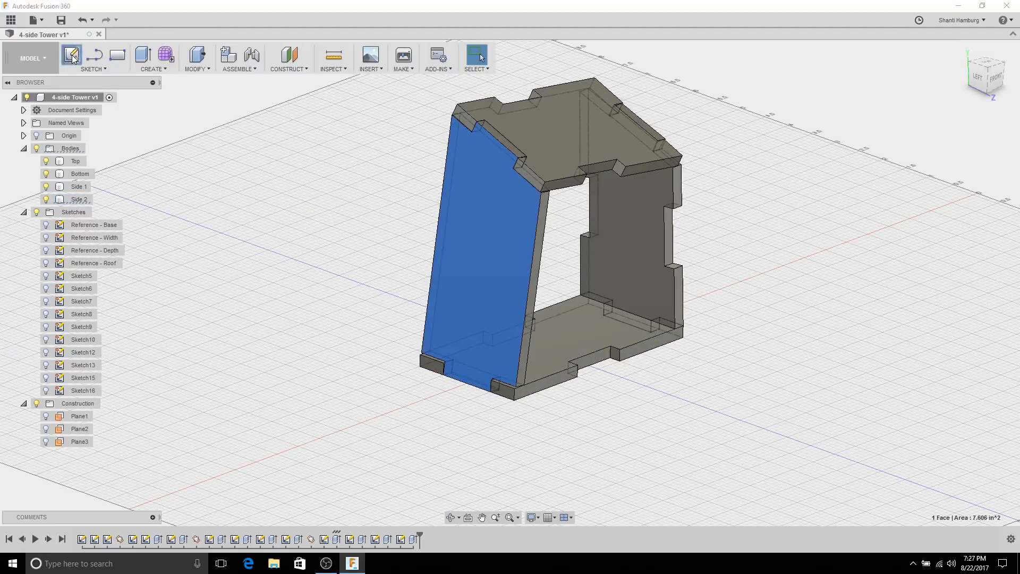
left_click(73, 58)
left_click(94, 69)
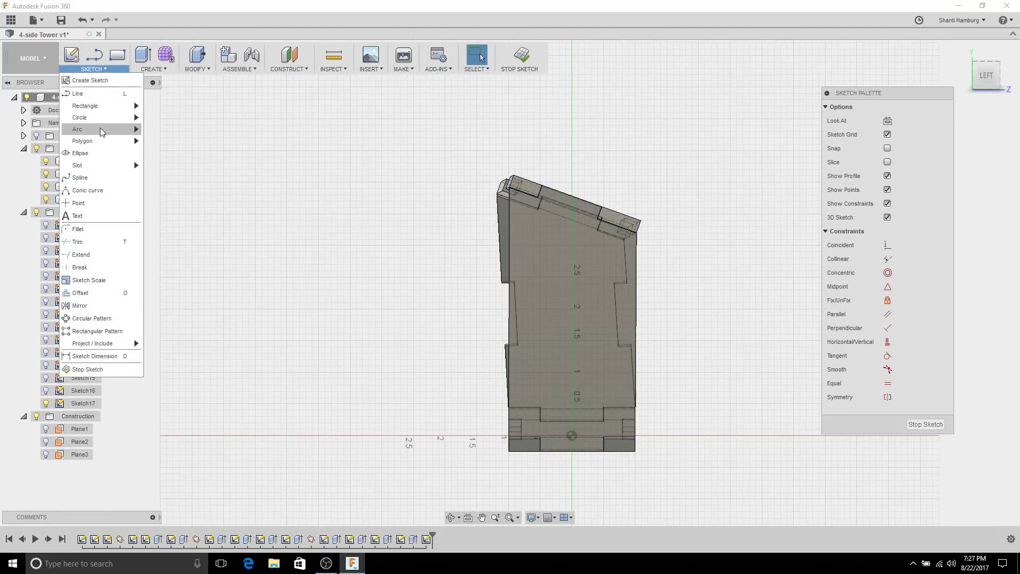
Step: Select the 3-Point Rectangle sketch tool, discarding a first rectangle attempt
mouse_move(120, 108)
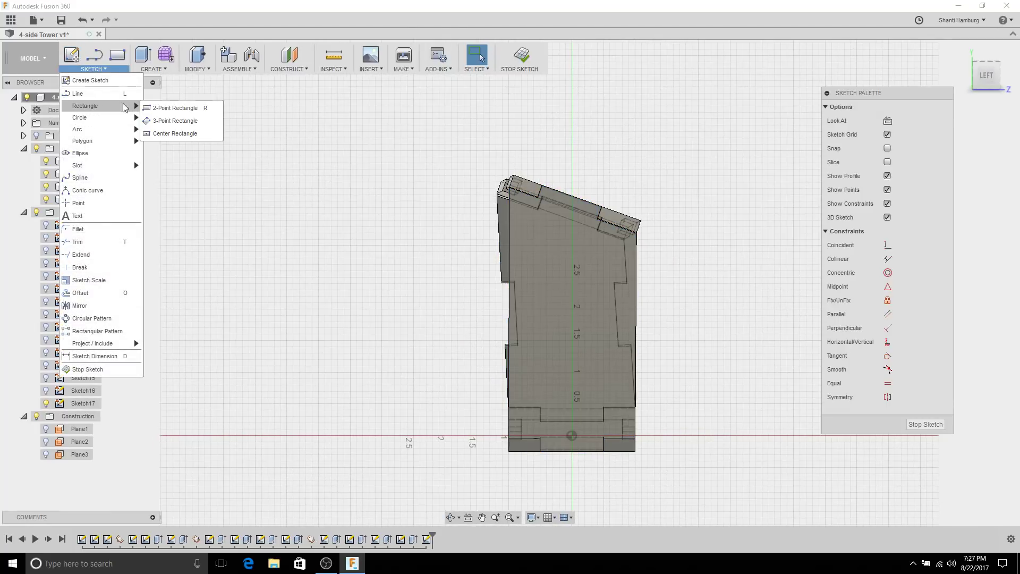
left_click(171, 123)
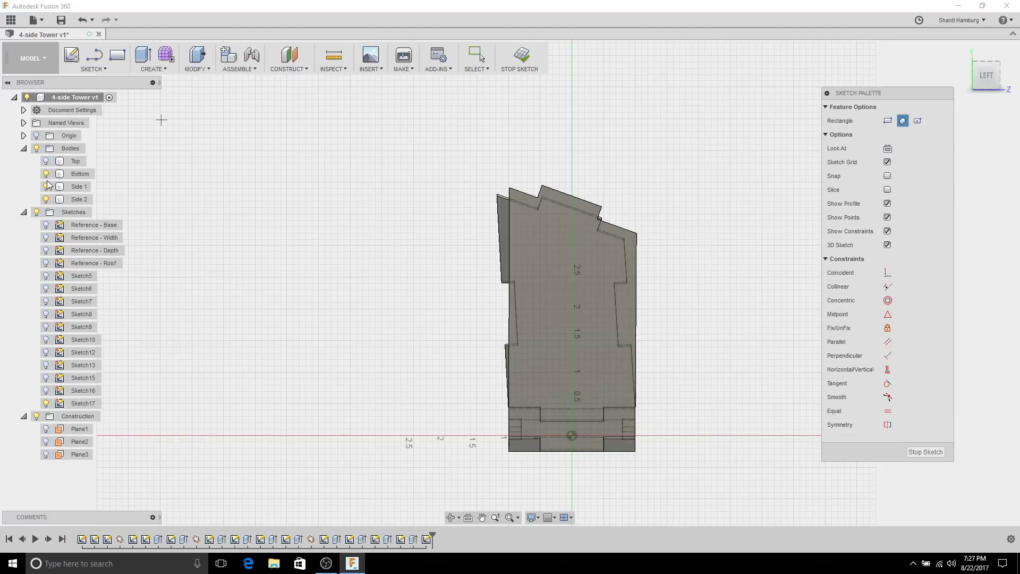
scroll(580, 379, "up", 3)
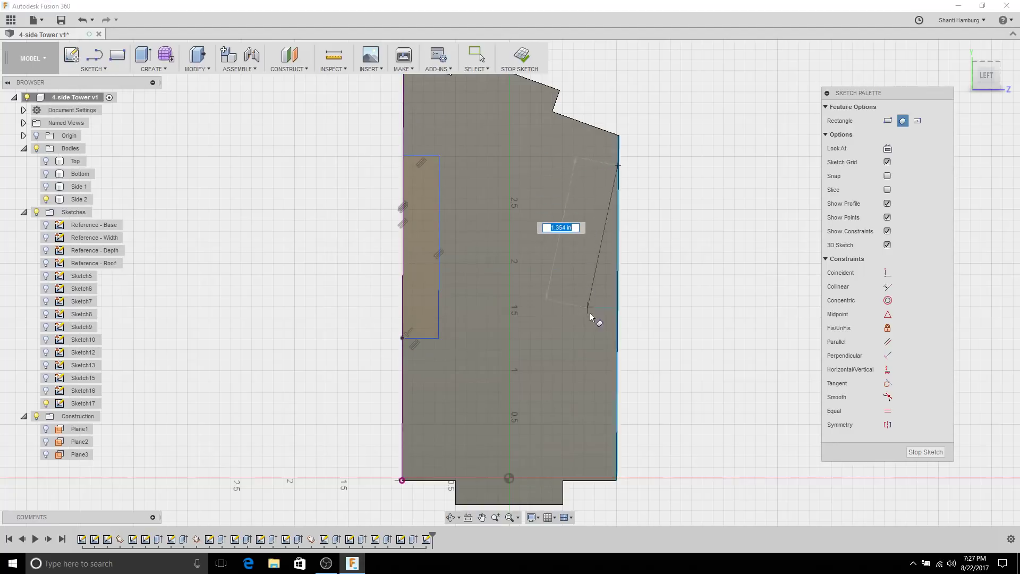
key("Escape")
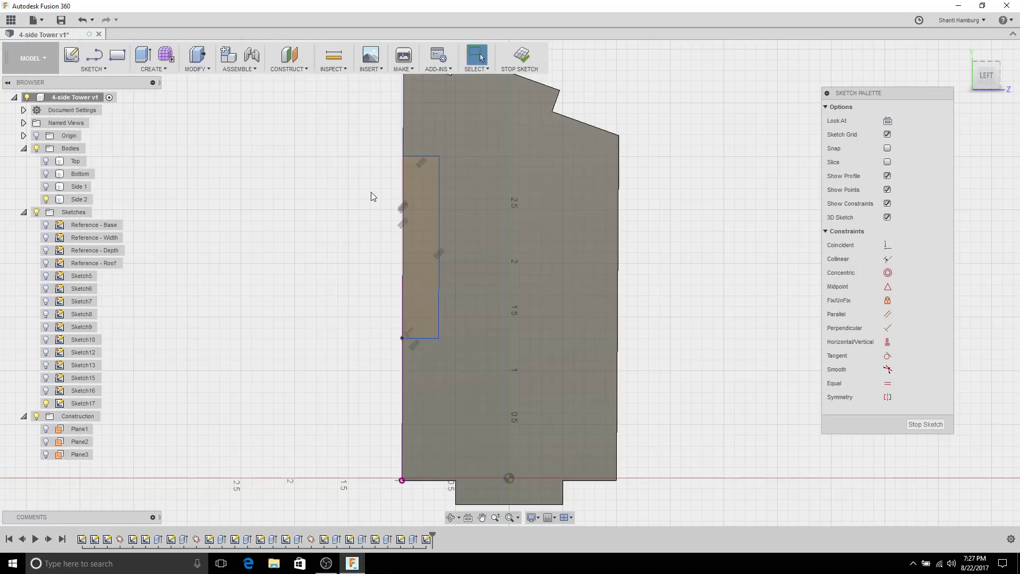
scroll(371, 192, "down", 3)
scroll(411, 179, "up", 1)
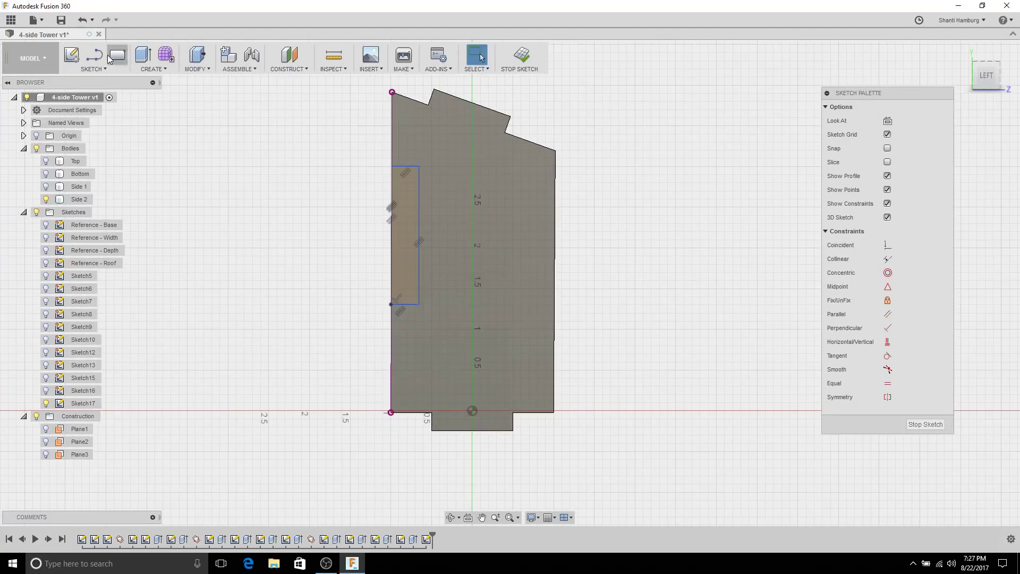
left_click(93, 69)
mouse_move(122, 110)
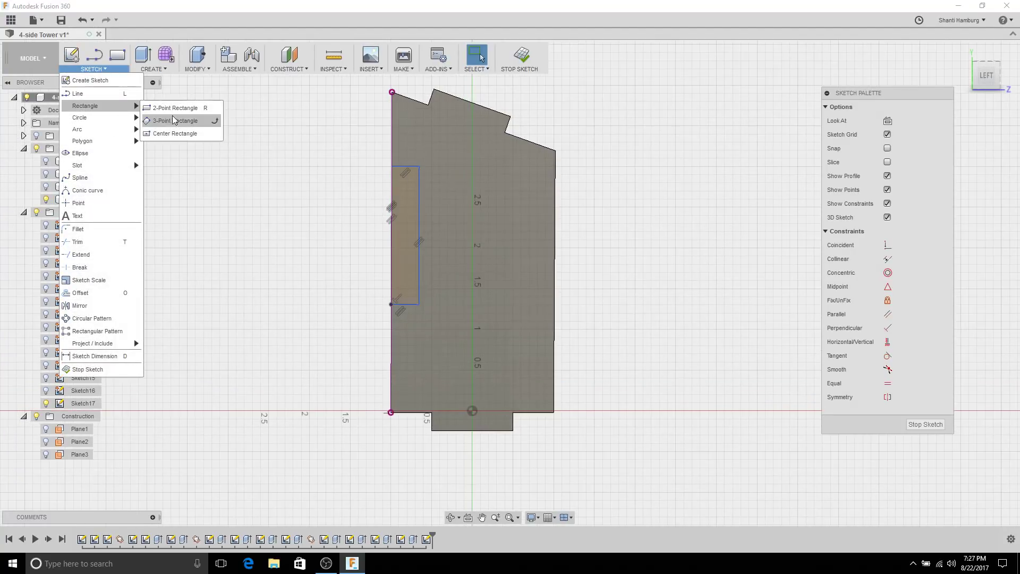
left_click(175, 117)
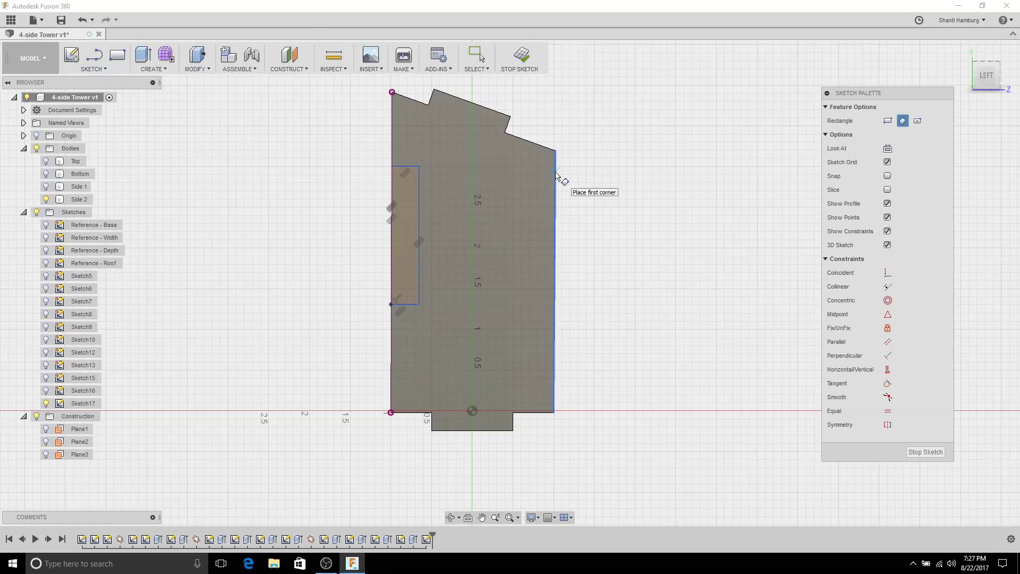
scroll(556, 175, "up", 8)
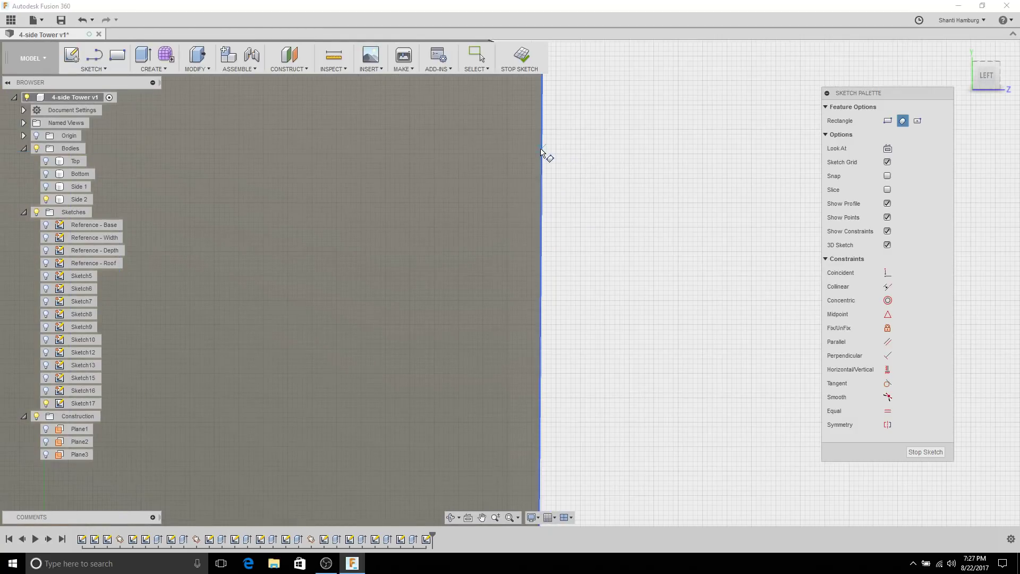
Step: Set the visual style to Shaded with Visible Edges Only
left_click(533, 518)
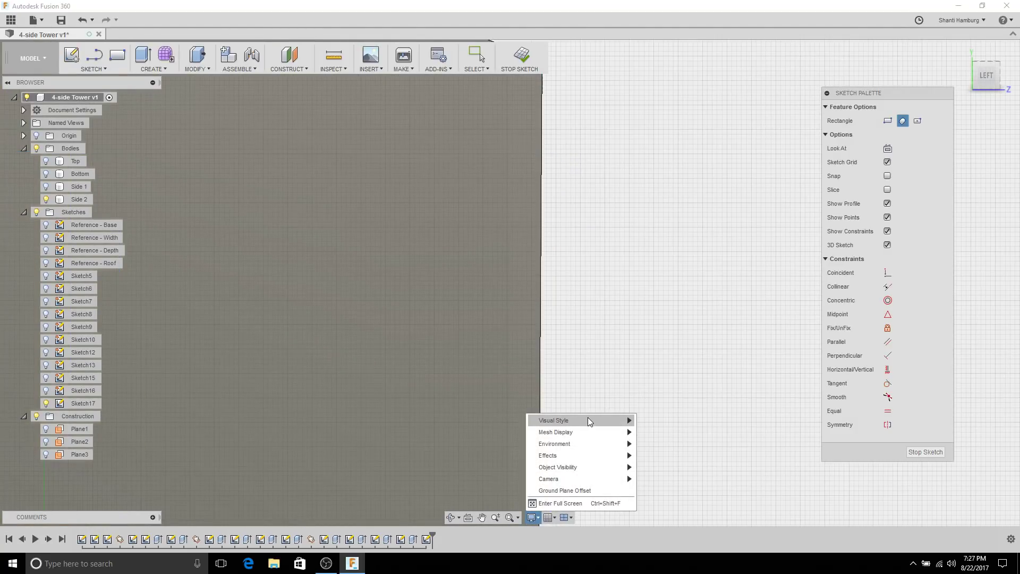
mouse_move(590, 421)
left_click(678, 446)
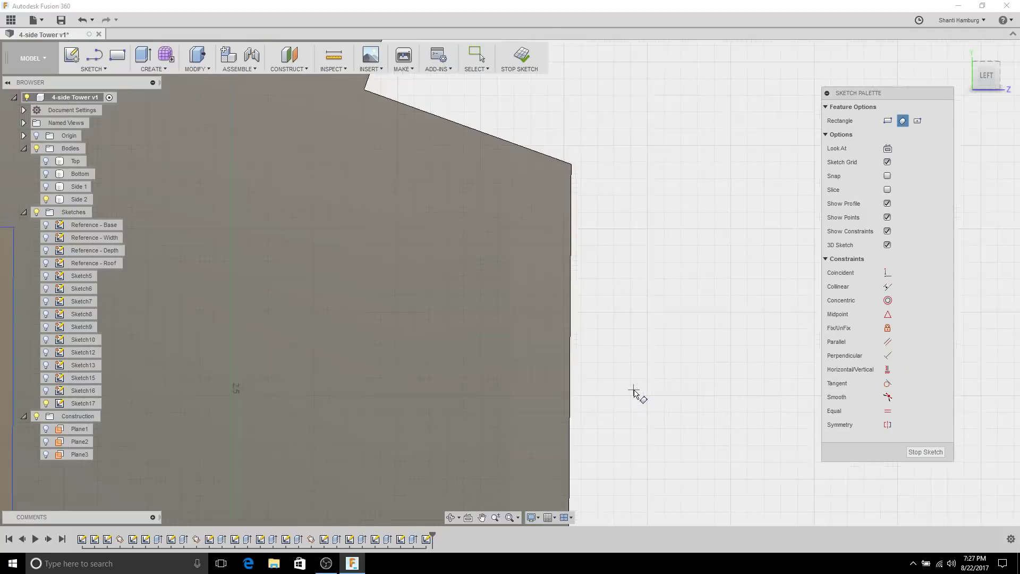
Step: Draw a thin vertical rectangle along the Side 2 panel's right edge
middle_click_drag(534, 366, 550, 251)
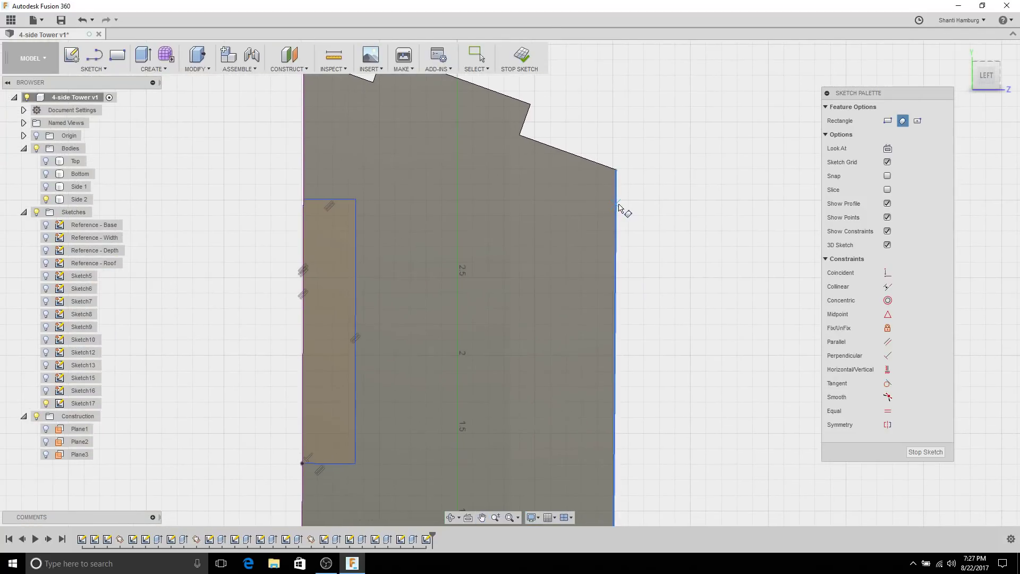
left_click(616, 204)
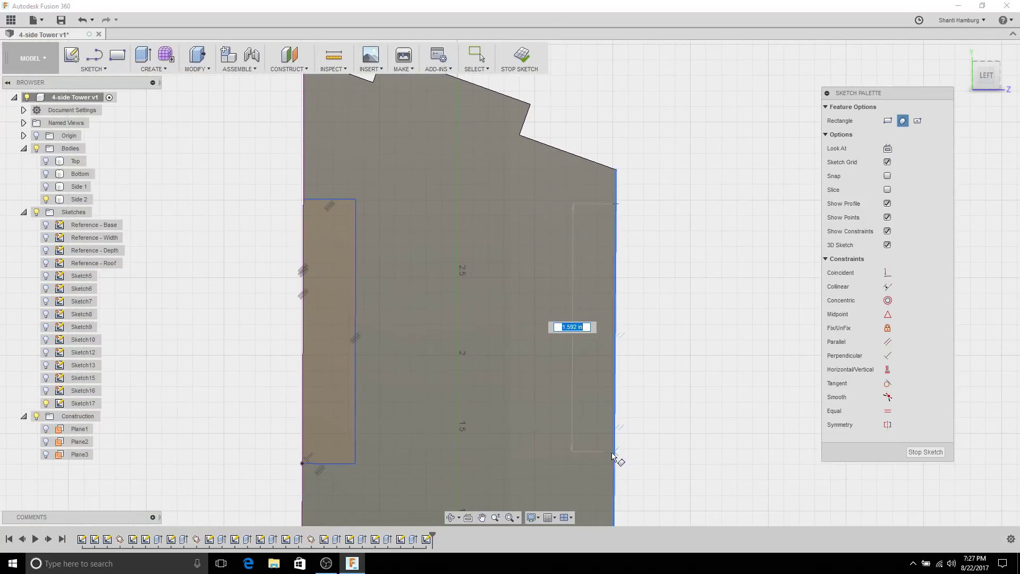
left_click(569, 457)
key("Escape")
scroll(719, 277, "down", 3)
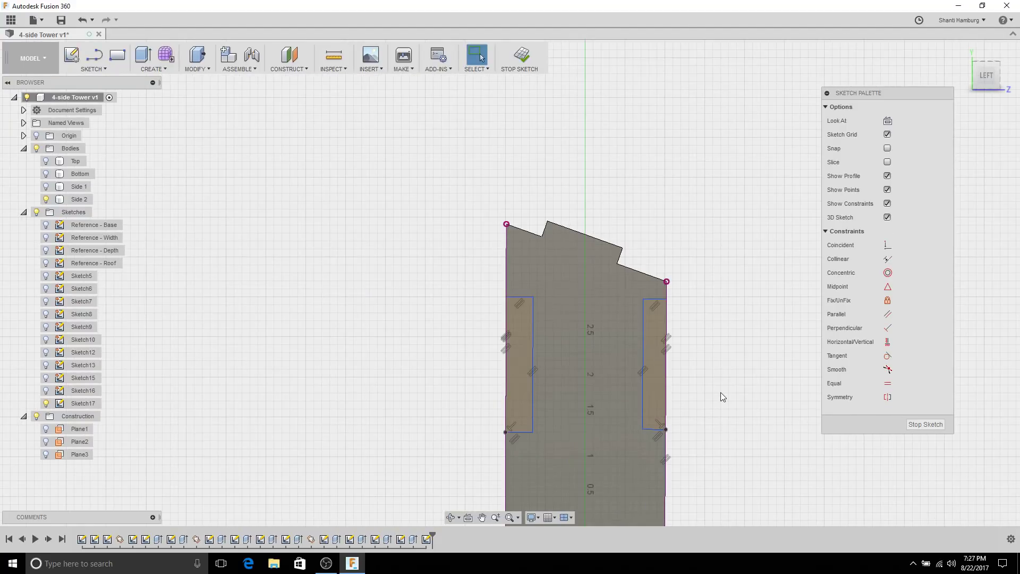
Step: Make the two slot rectangles' bottom edges and inner vertical sides equal
middle_click_drag(720, 392, 651, 226)
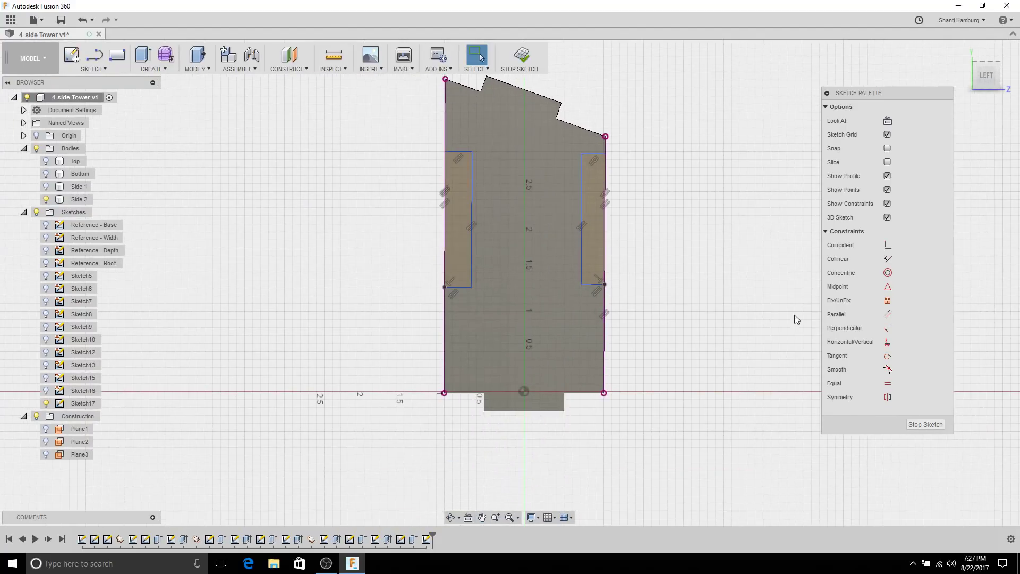
left_click(888, 382)
left_click(591, 285)
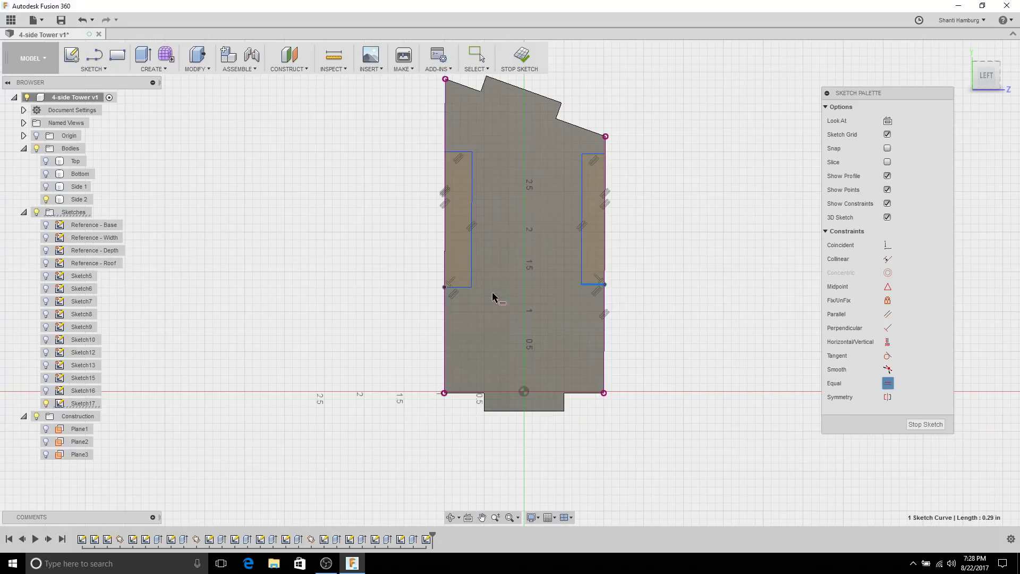
left_click(453, 287)
left_click(467, 283)
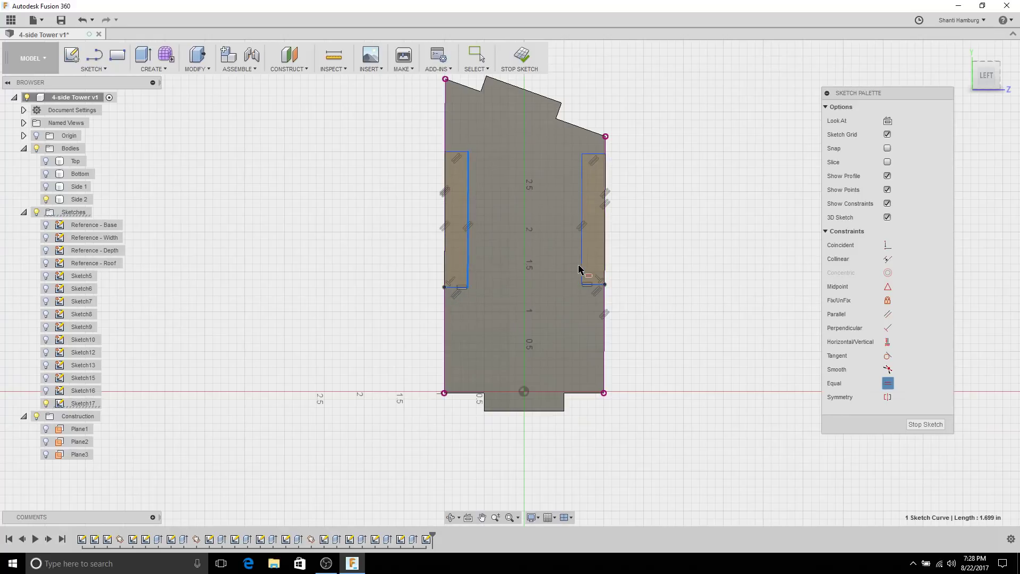
left_click(583, 271)
key("Escape")
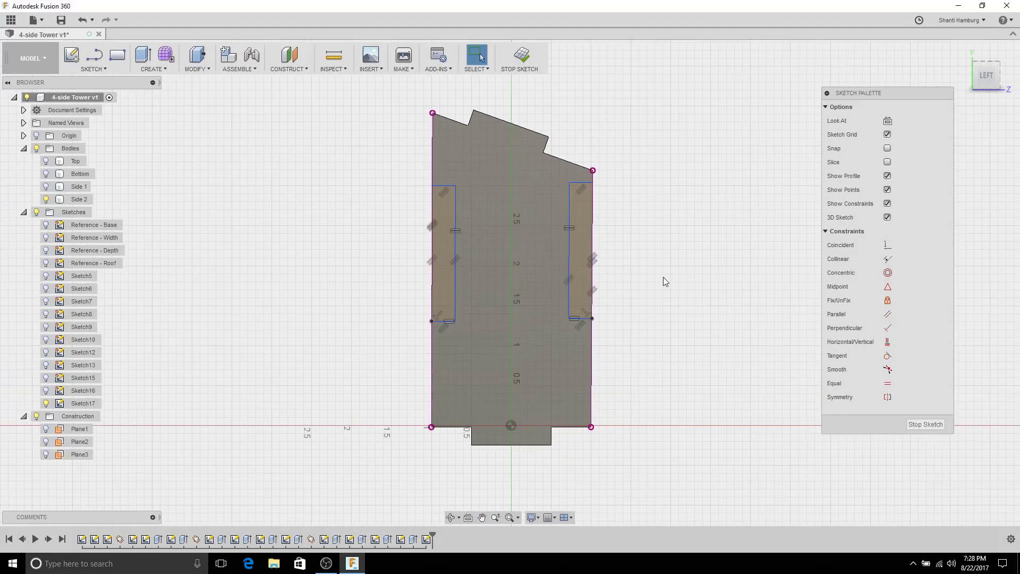
Step: Dimension the right slot's width to the 'thickness' parameter, cancelling an over-constraining dimension
right_click(664, 277)
left_click(613, 295)
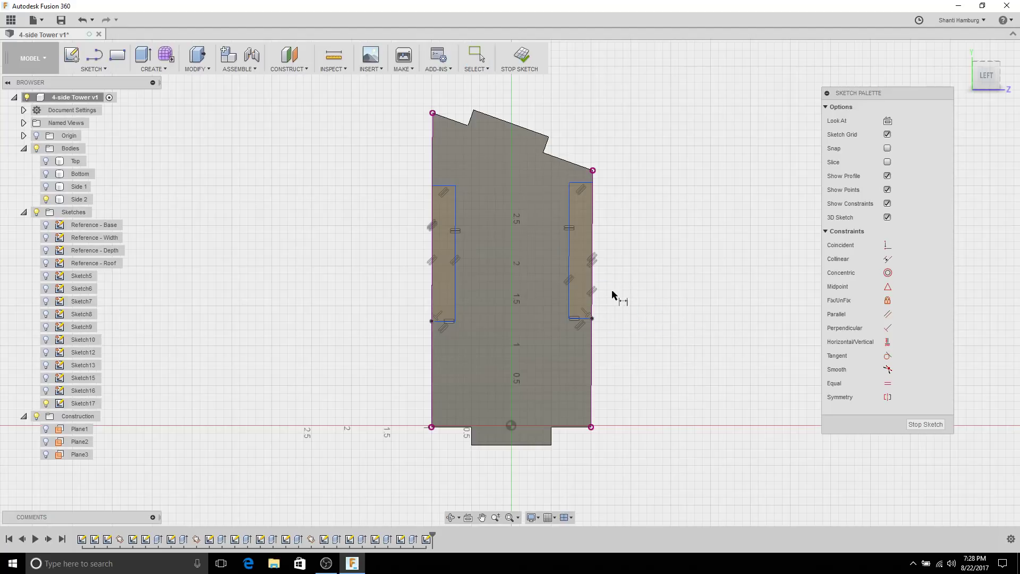
left_click(579, 184)
left_click(680, 181)
type("thi")
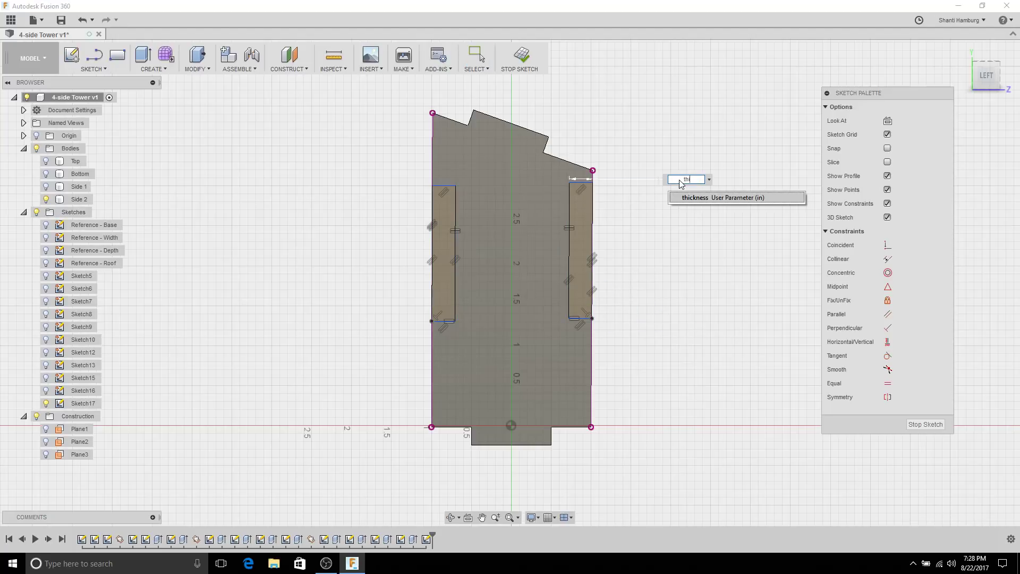
type("ckness")
key("Return")
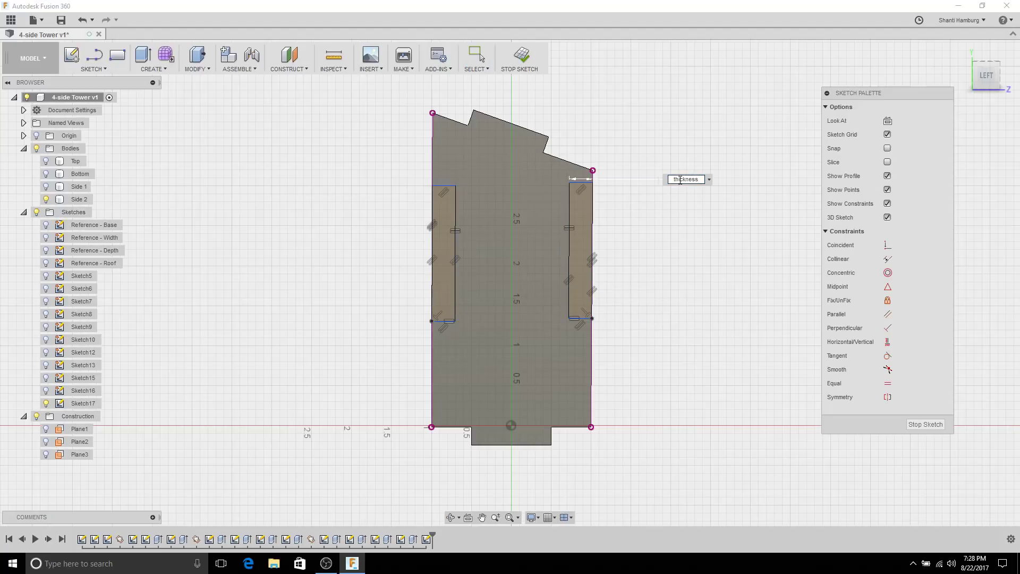
key("Return")
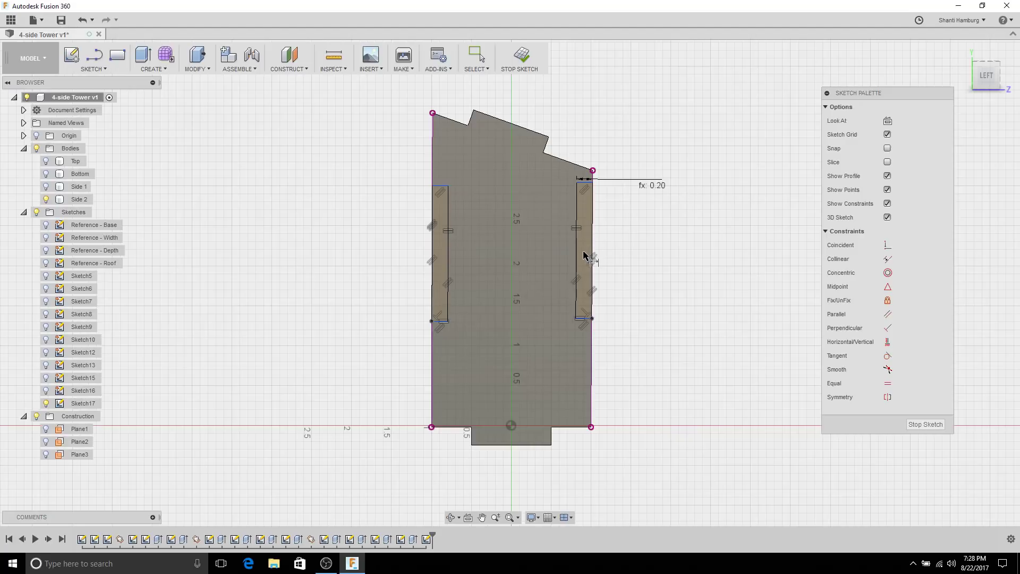
left_click(553, 256)
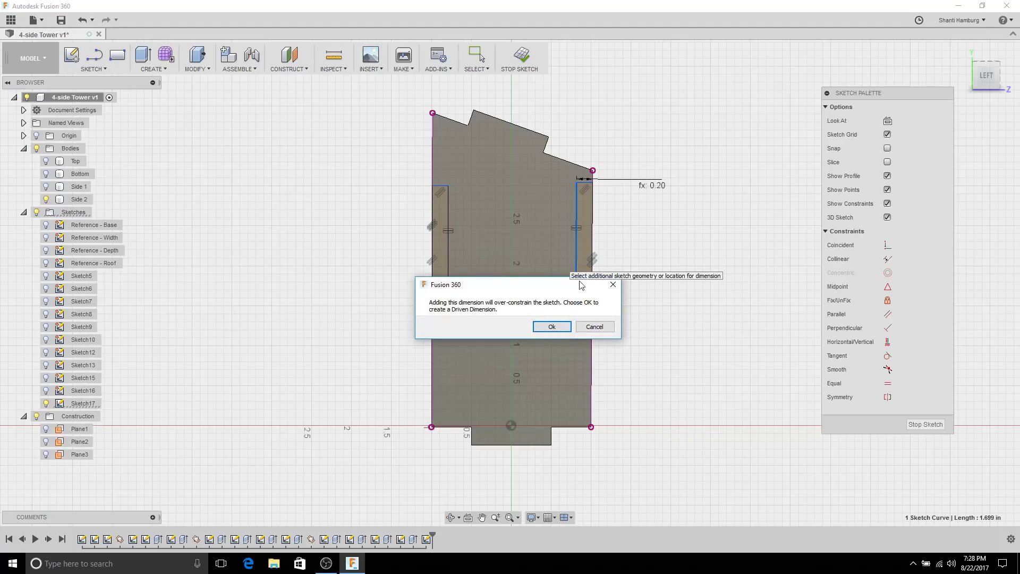
left_click(594, 327)
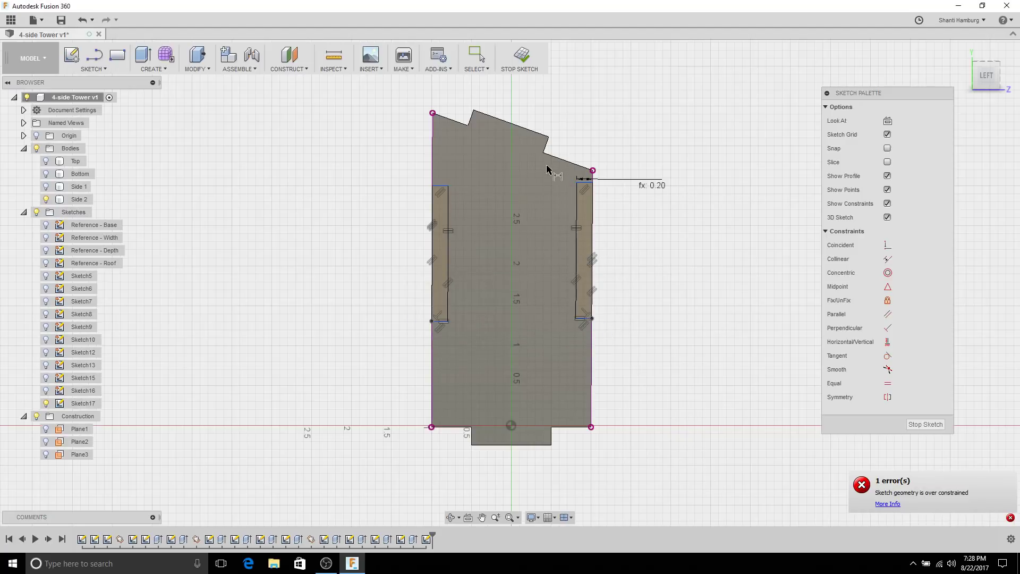
left_click(578, 235)
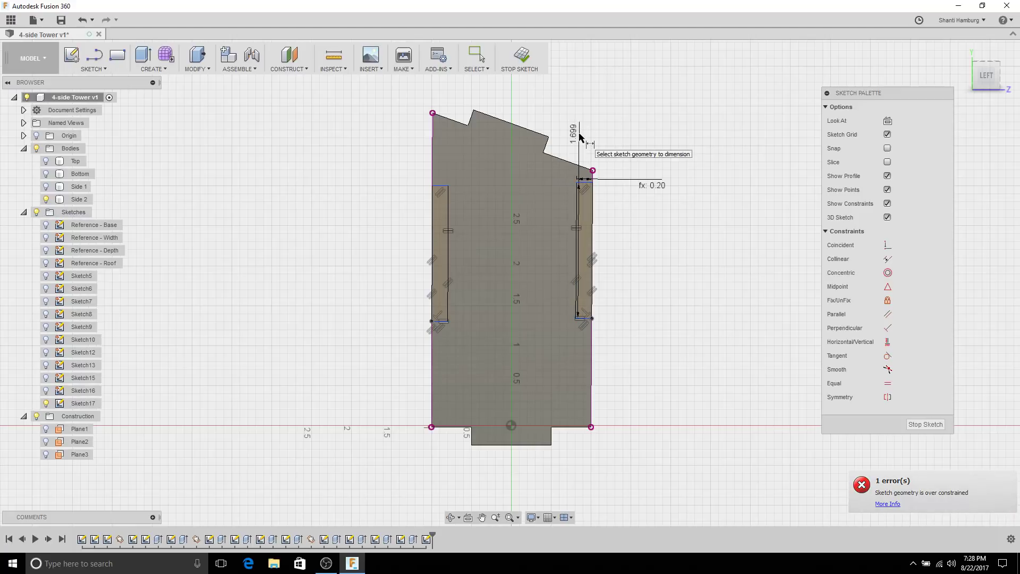
key("Escape")
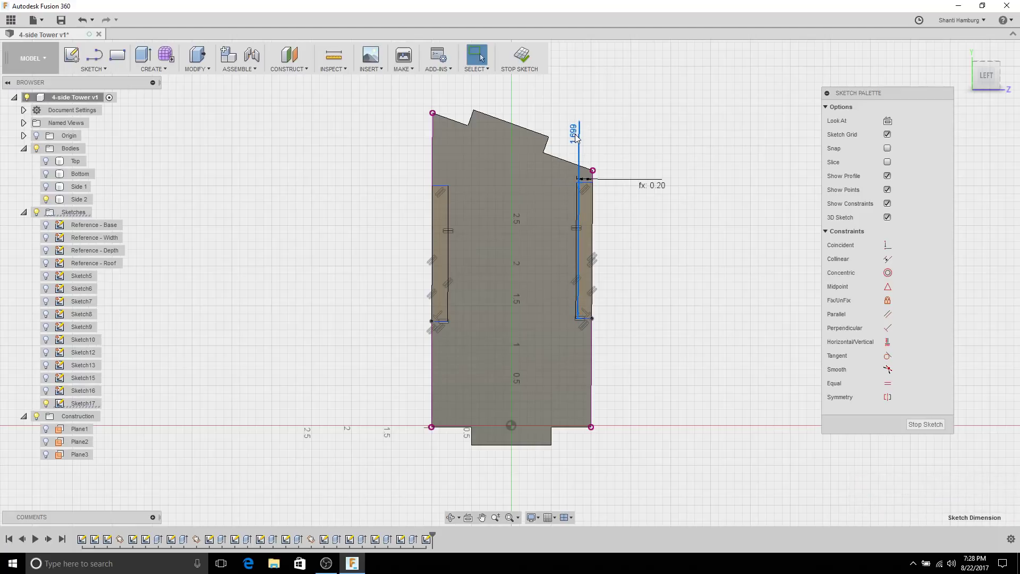
Step: Change the slot height from 1.699 to 1.00
double_click(576, 138)
type("1.699111")
key("Return")
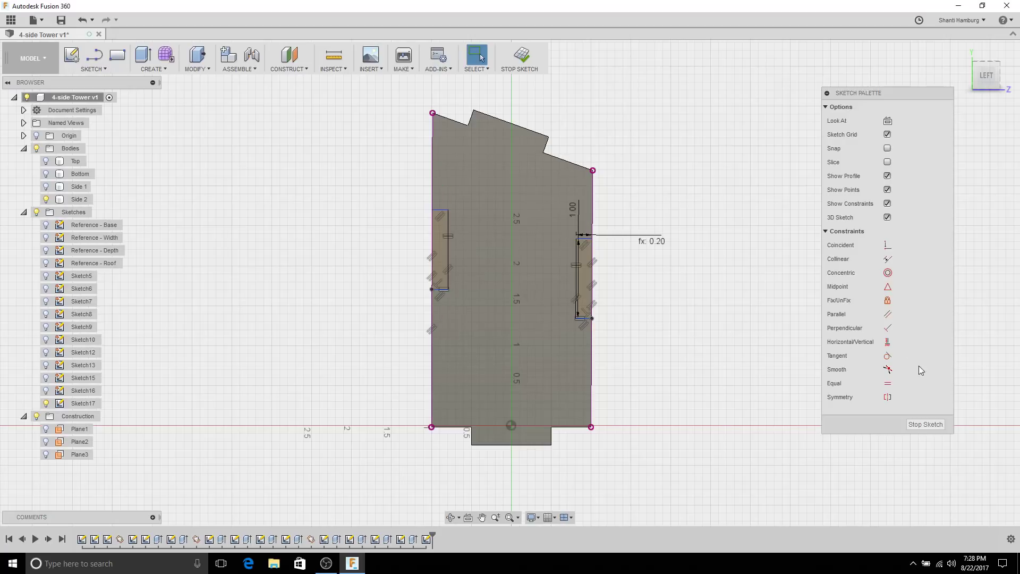
Step: Align the right slot's bottom corner with the left slot's using Horizontal/Vertical
left_click(887, 341)
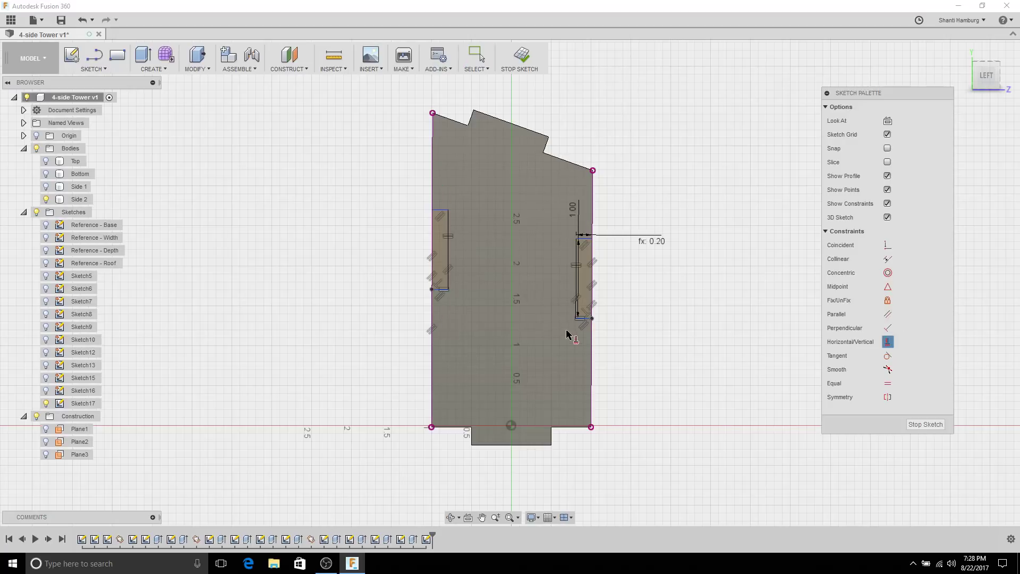
left_click(592, 318)
left_click(432, 290)
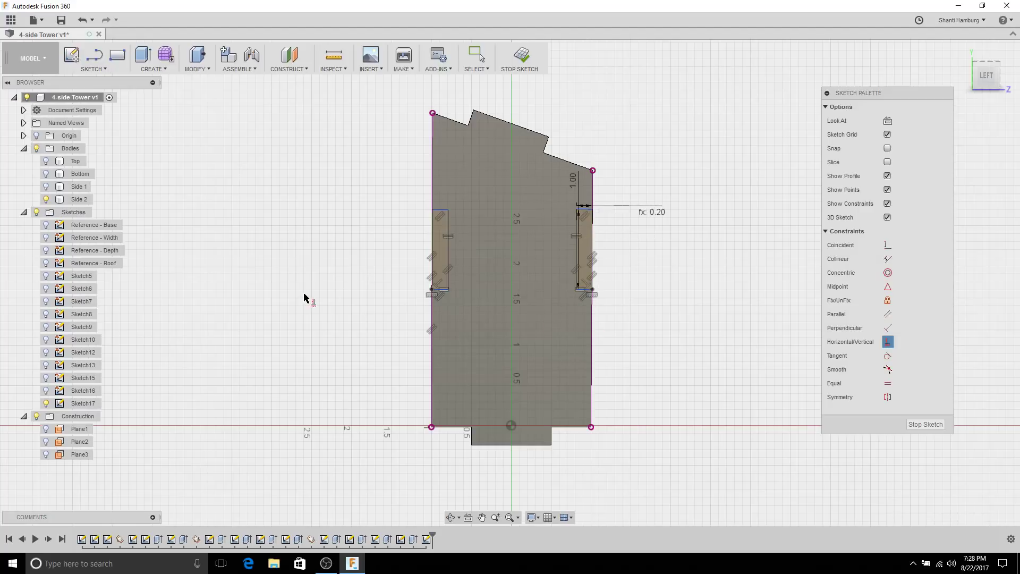
key("Escape")
Step: Dimension the slot bottoms 1.25 above the panel base and finish the sketch
right_click(692, 290)
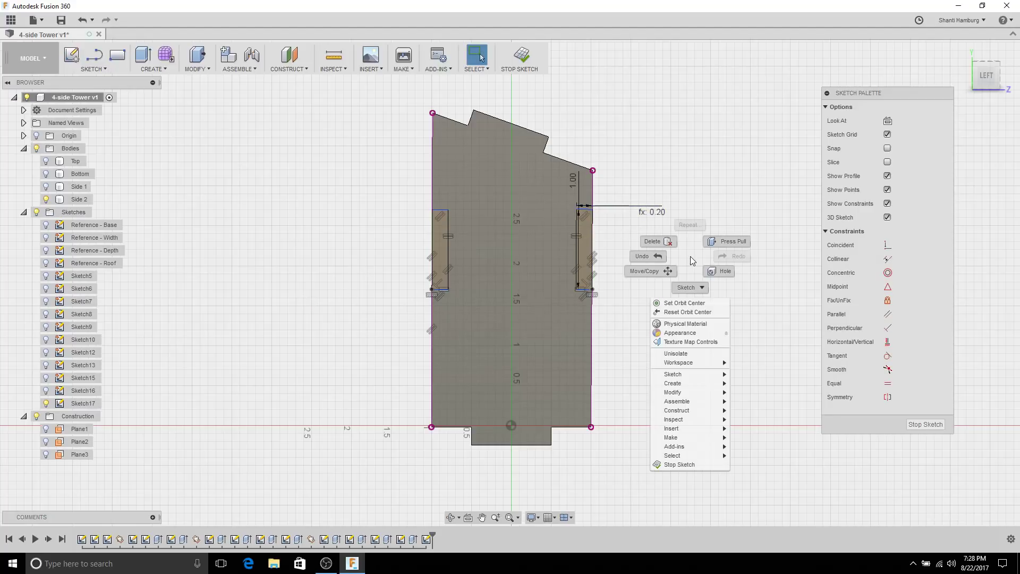
left_click(632, 291)
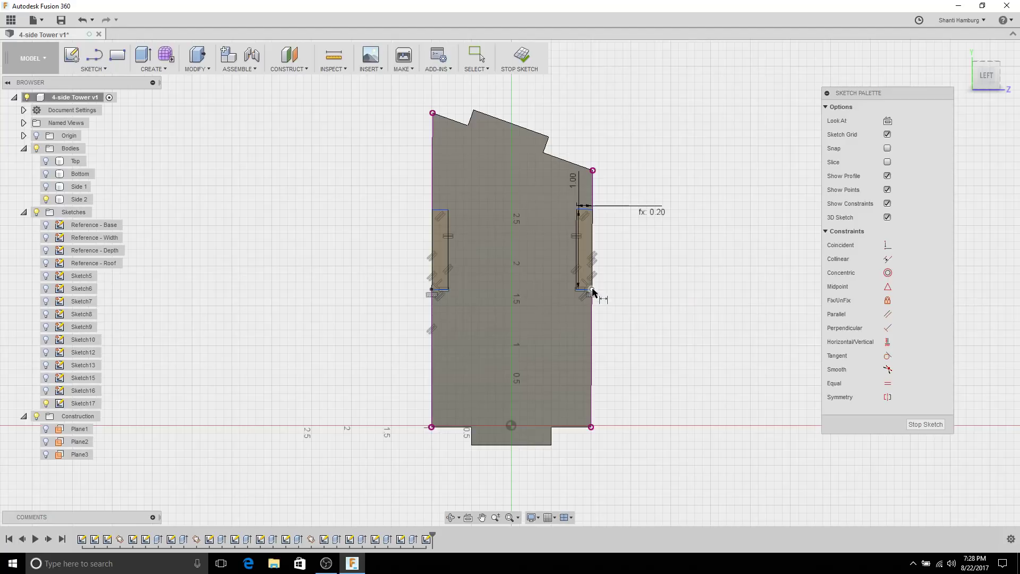
left_click(592, 426)
left_click(631, 366)
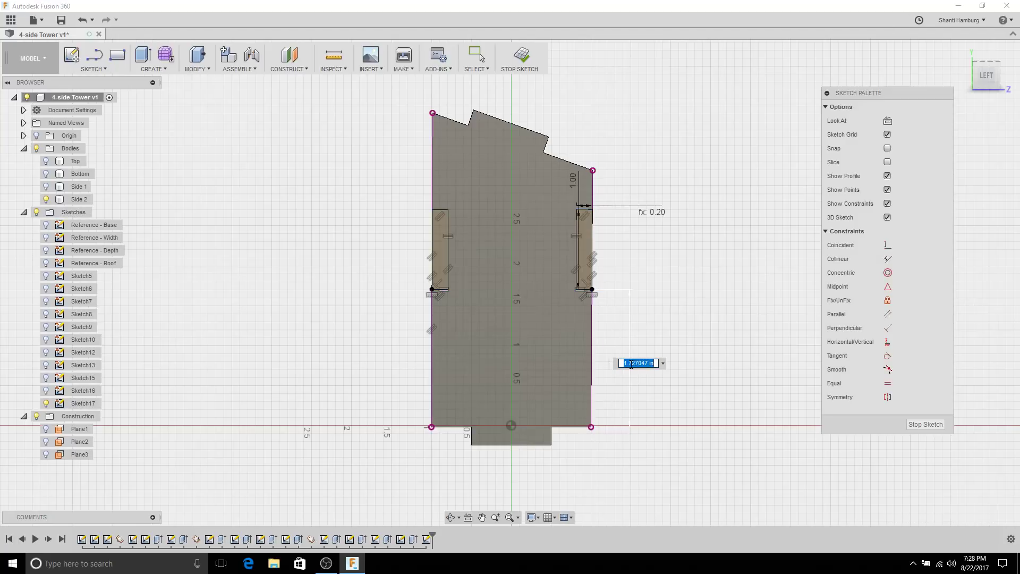
key("Return")
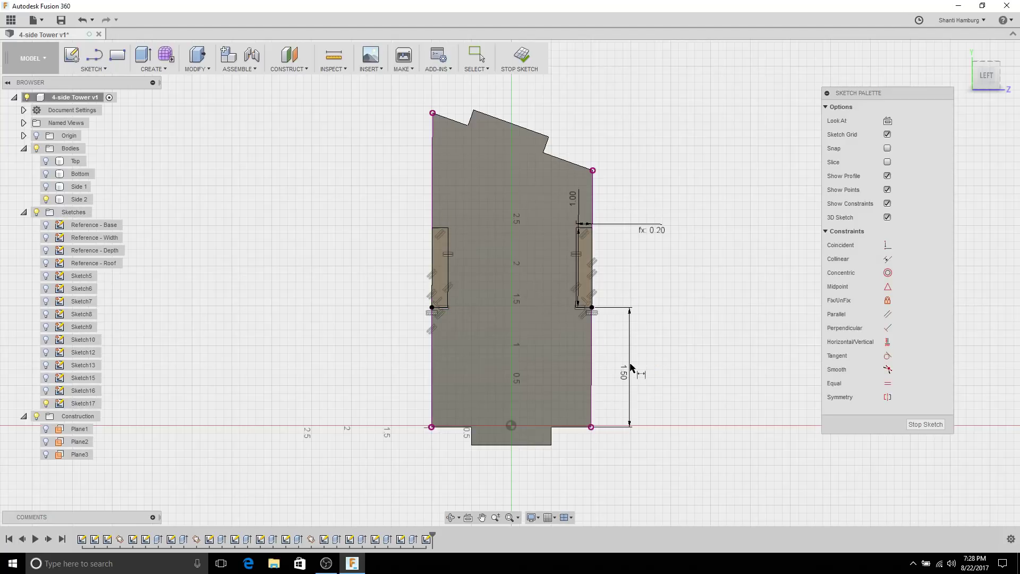
double_click(623, 374)
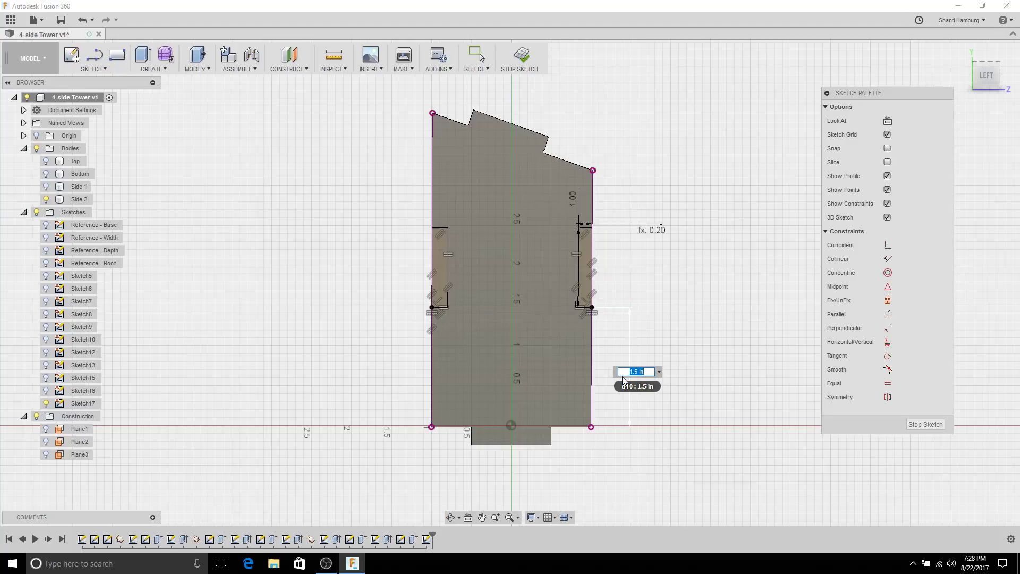
type("1.25")
key("Return")
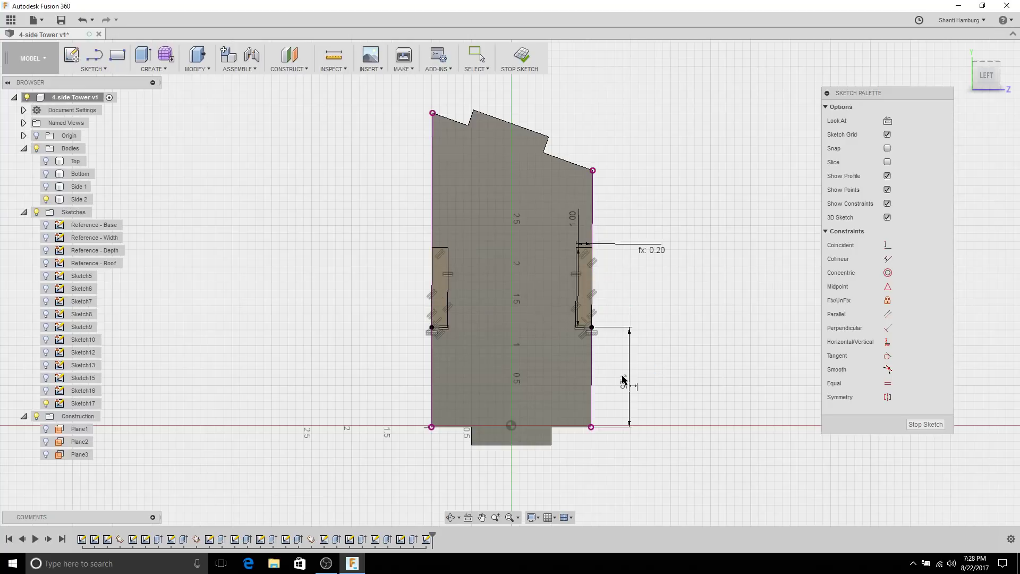
key("Escape")
left_click(919, 423)
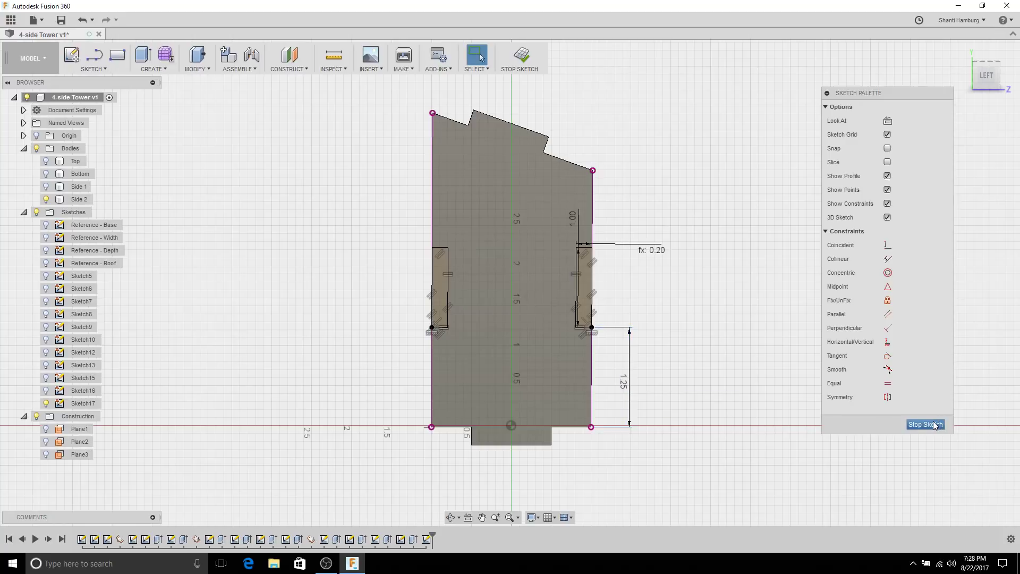
Step: Cut both slot profiles through Side 2 with an Extrude set to To Object
key("shift+F6")
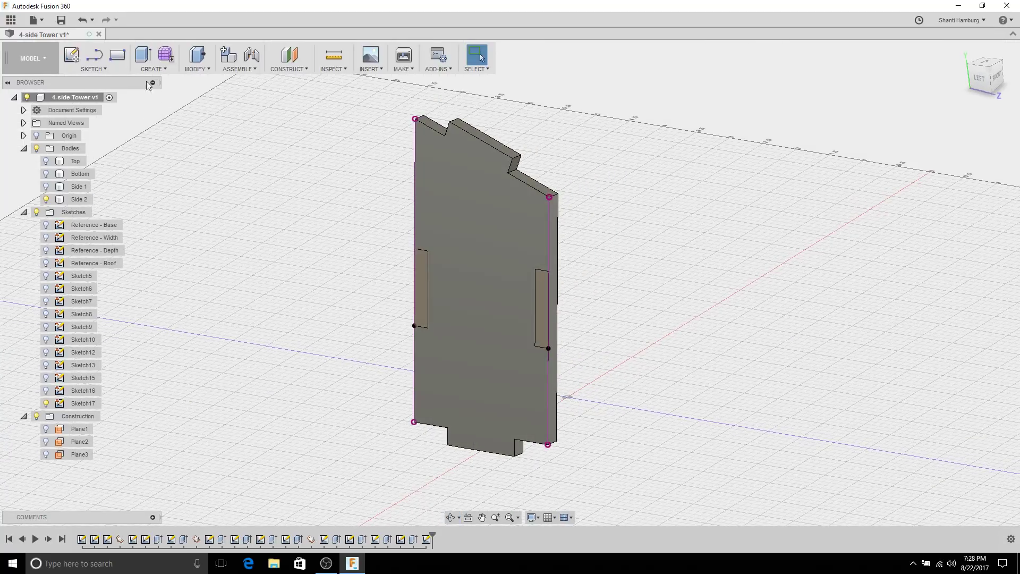
left_click(144, 56)
left_click(424, 295)
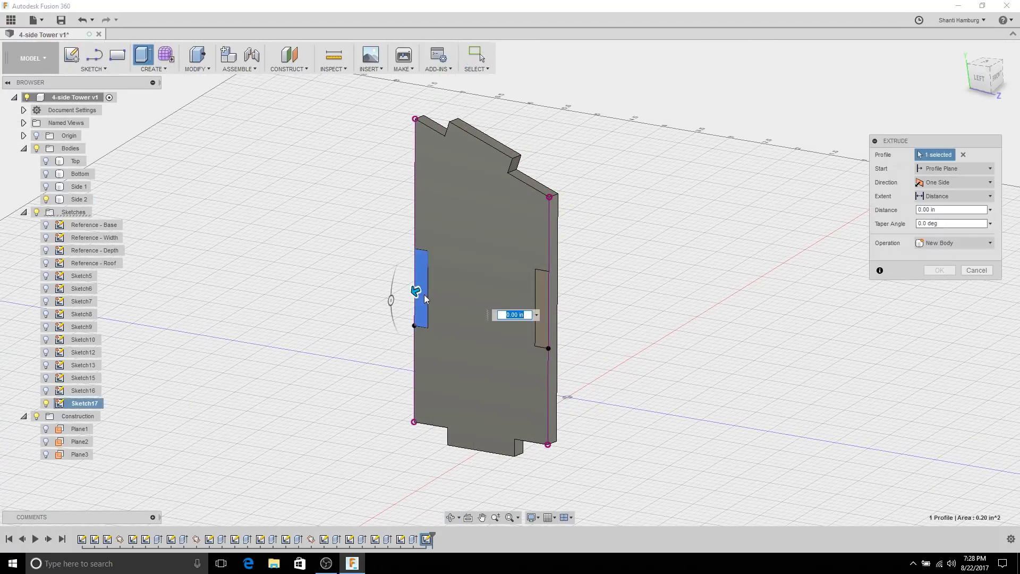
left_click(541, 303)
left_click(954, 196)
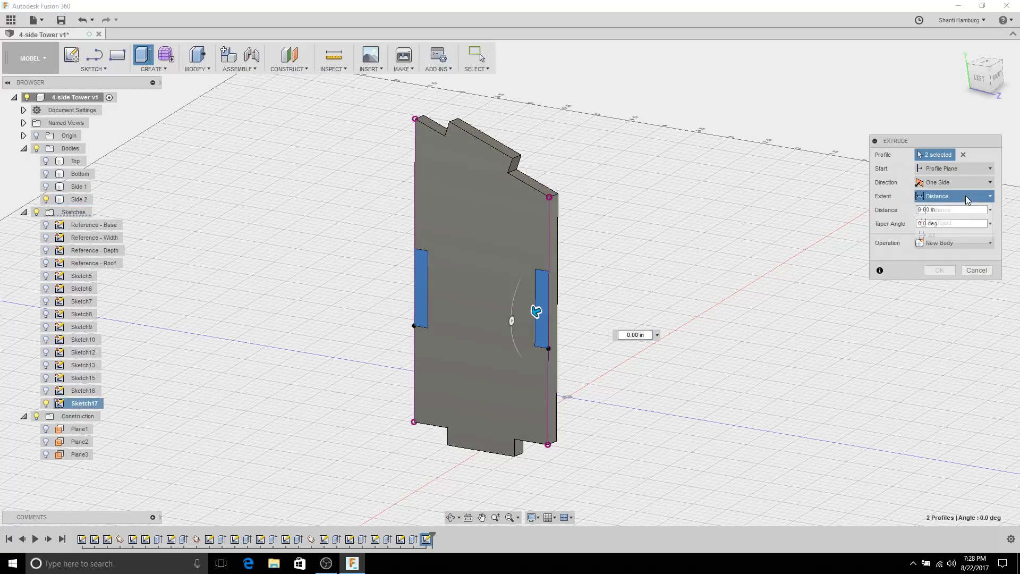
left_click(939, 222)
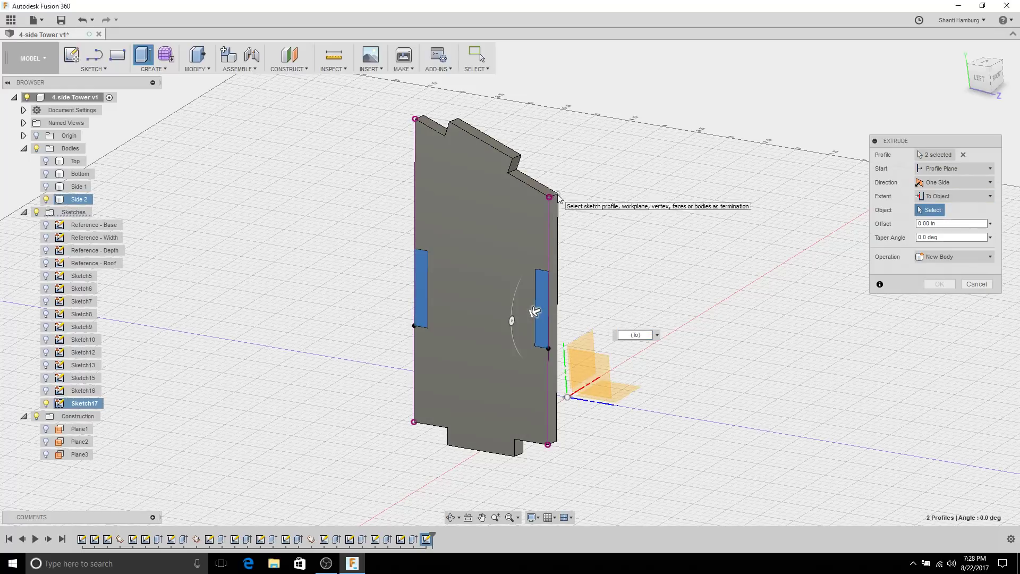
left_click(532, 311)
left_click(938, 298)
Step: Show the Side 1, Bottom and Top bodies and orbit to view the tower
scroll(734, 267, "down", 5)
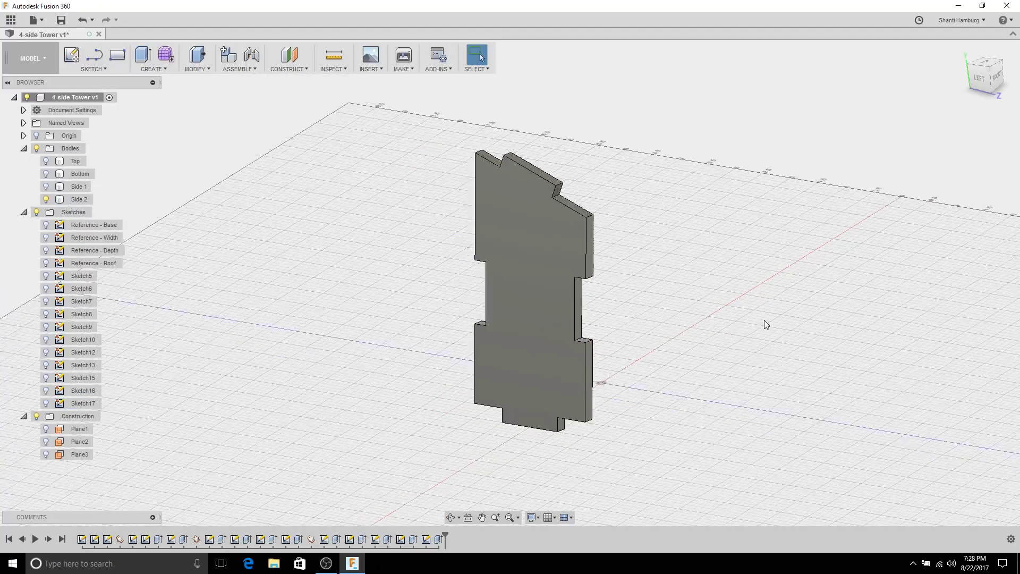
left_click(46, 186)
left_click(45, 174)
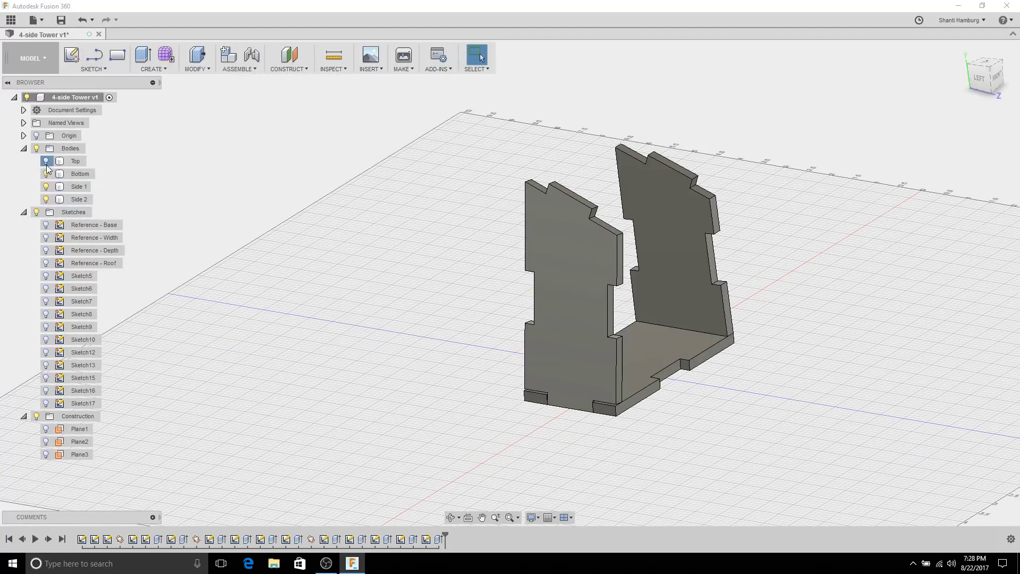
left_click(45, 160)
middle_click_drag(371, 158, 318, 185, "shift")
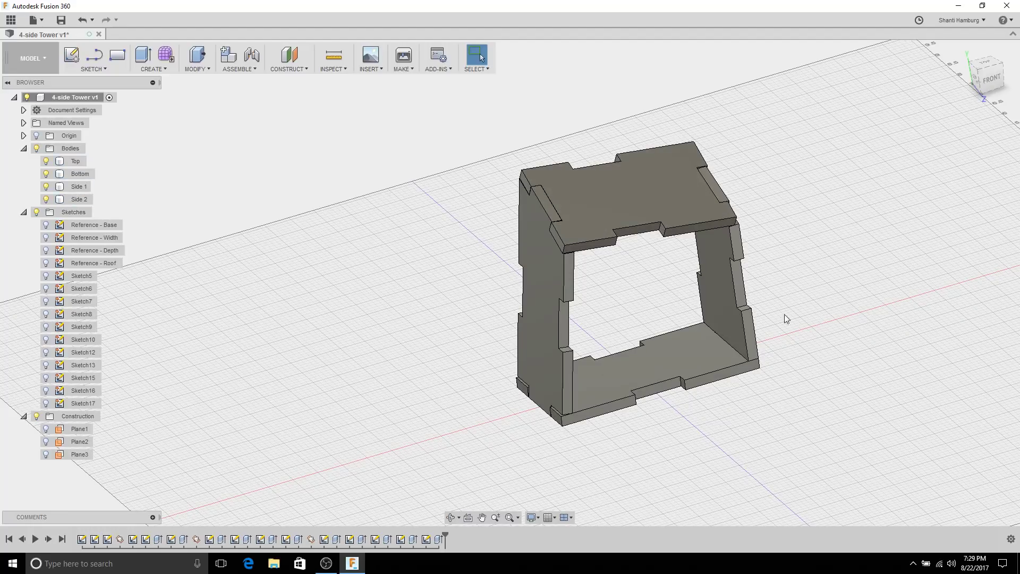
Step: Try a plane through two edges on the left side panel, then cancel it
left_click(585, 370)
scroll(612, 294, "up", 3)
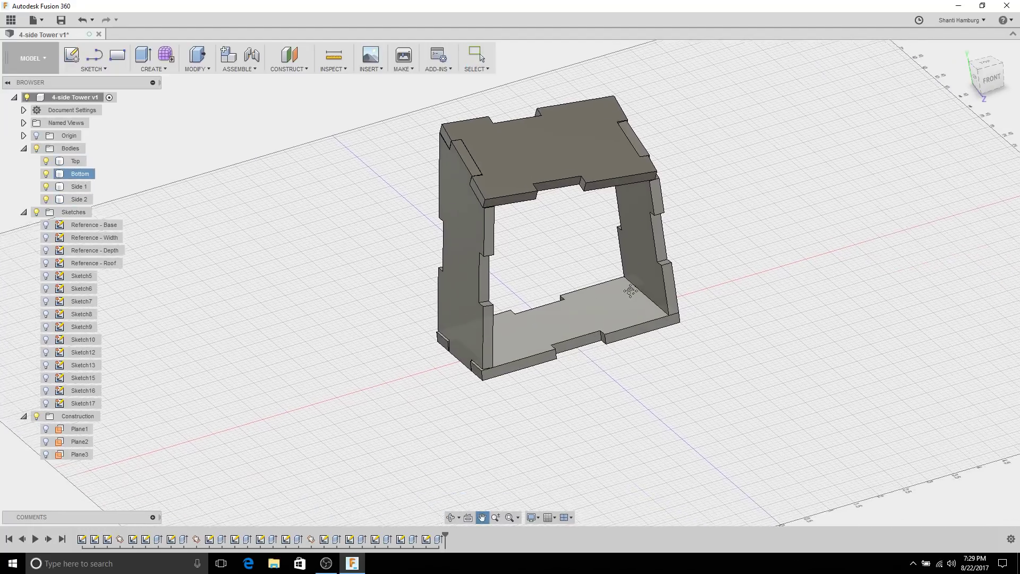
left_click(585, 254)
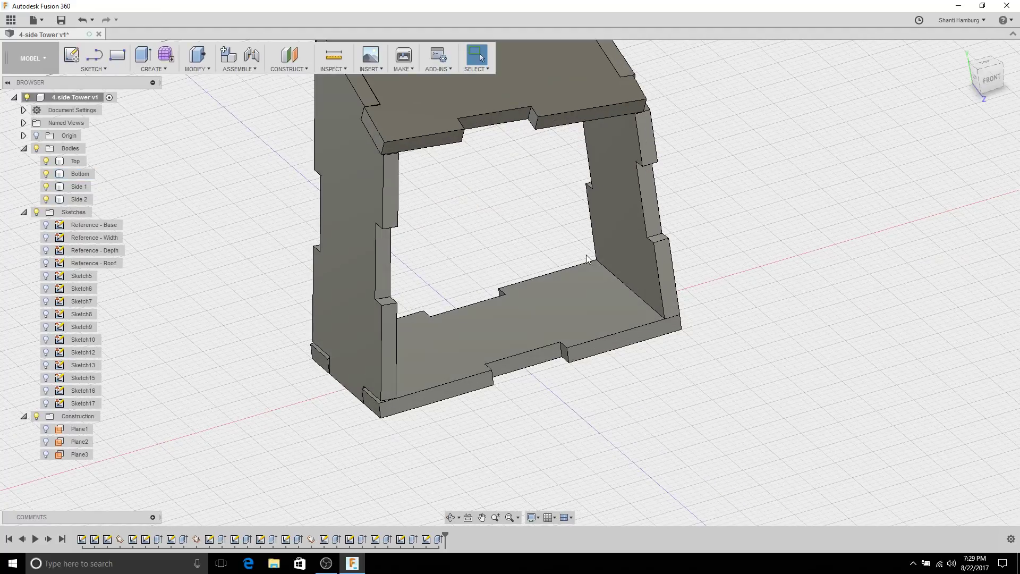
left_click(284, 69)
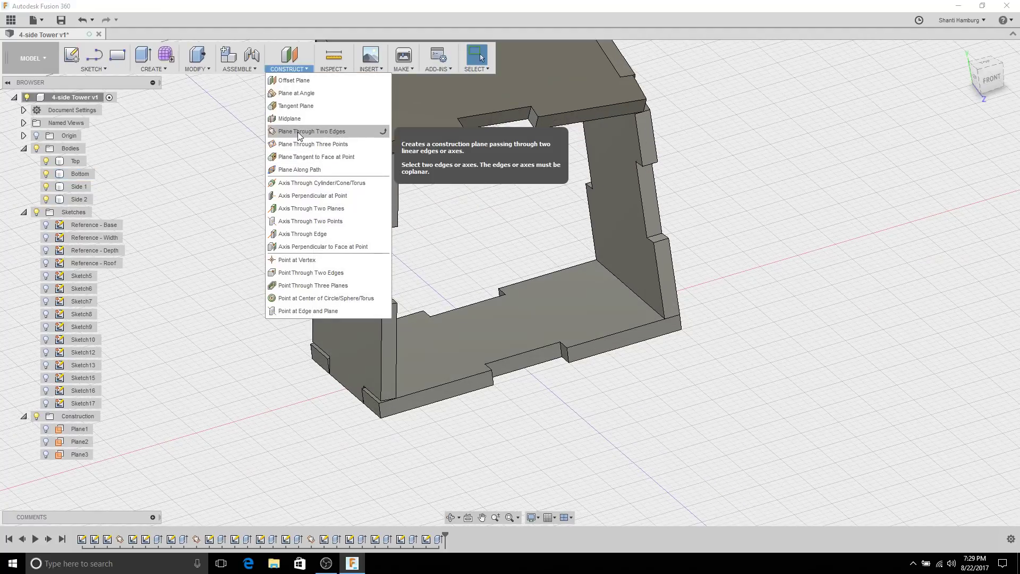
left_click(308, 132)
scroll(473, 210, "down", 2)
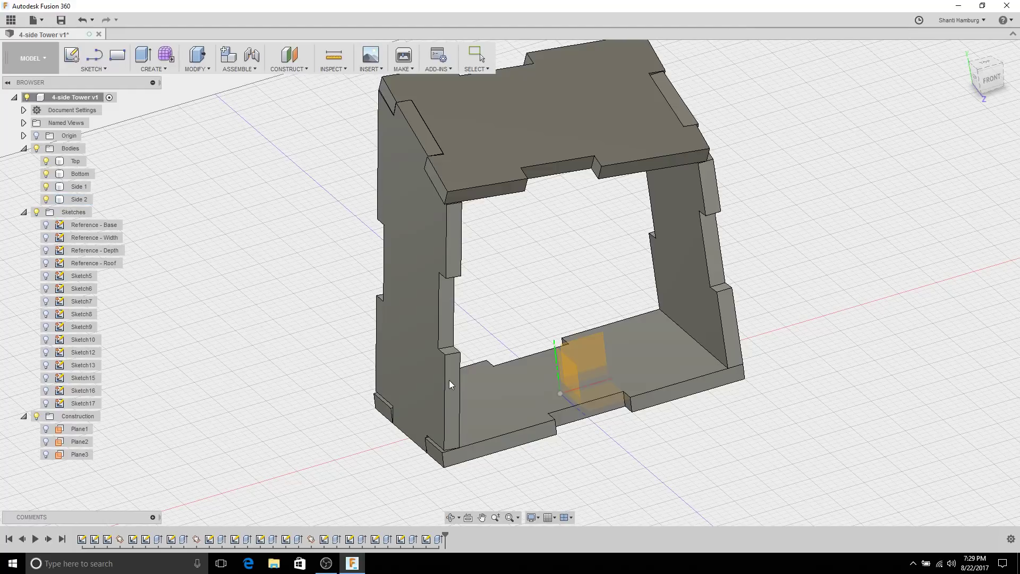
left_click(444, 388)
middle_click_drag(758, 248, 602, 107, "shift")
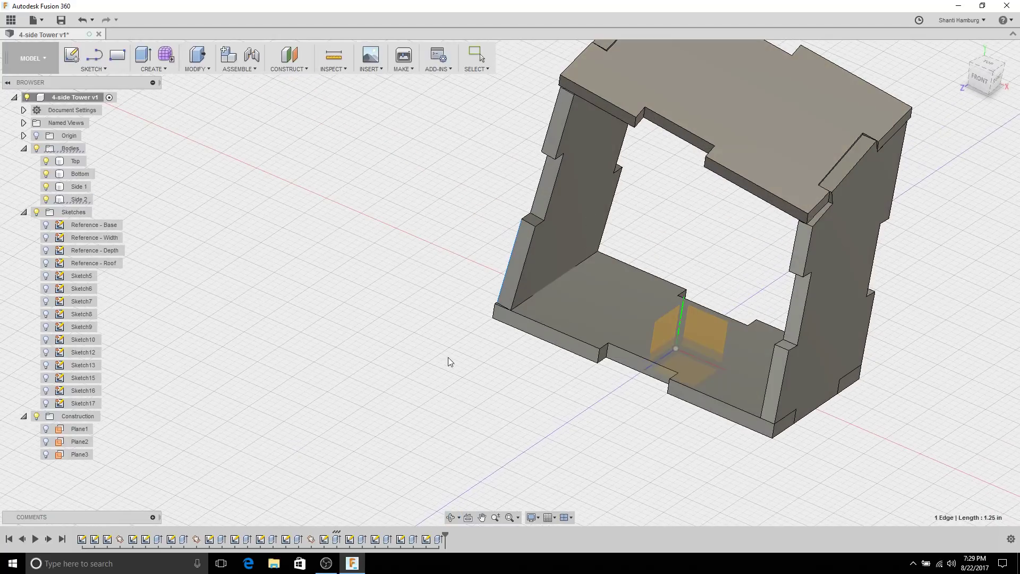
key("Escape")
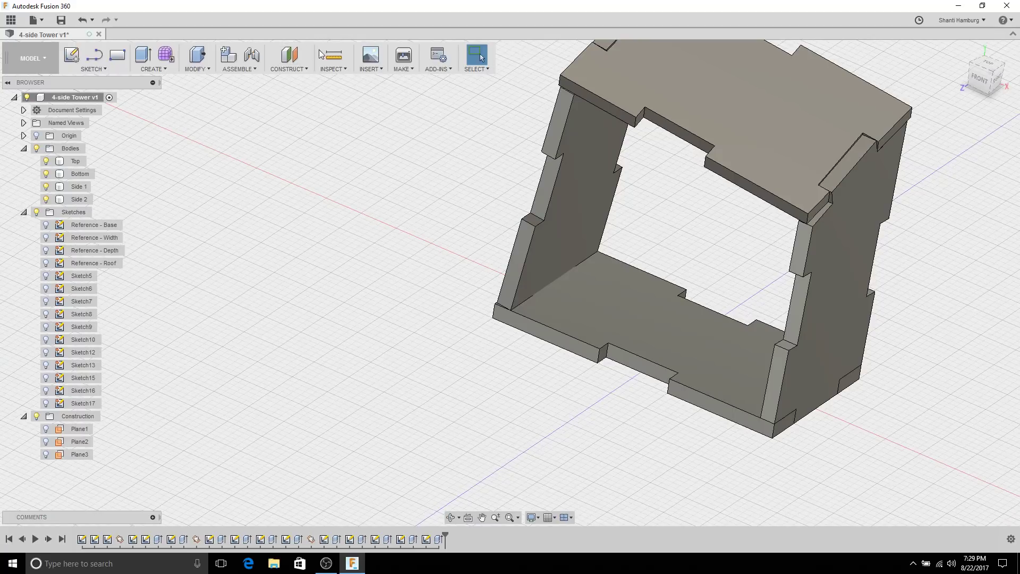
Step: Hide the Reference - Width sketch and create Plane4 through the slanted sketch line
left_click(292, 59)
key("Escape")
left_click(292, 69)
left_click(289, 133)
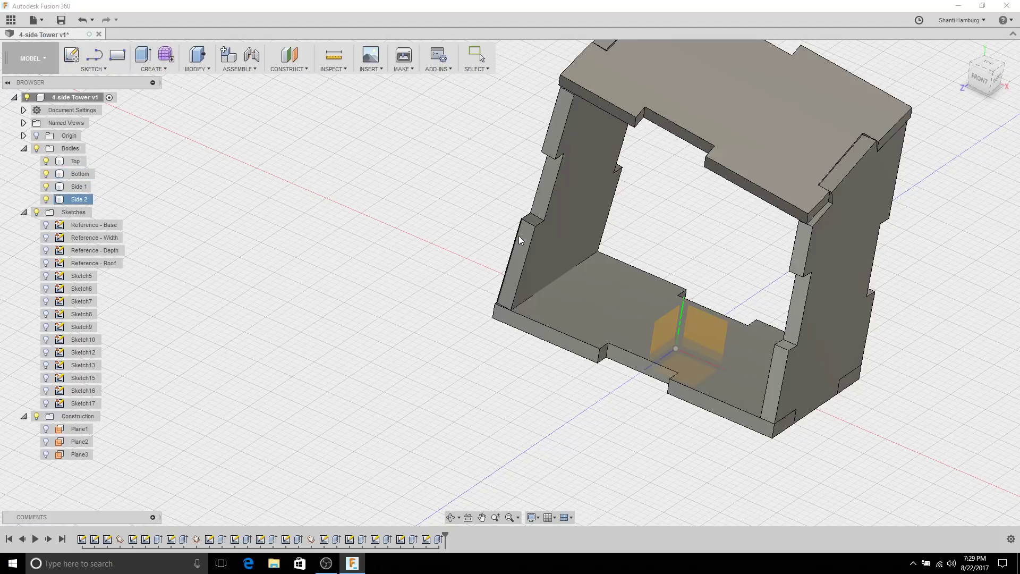
left_click(46, 238)
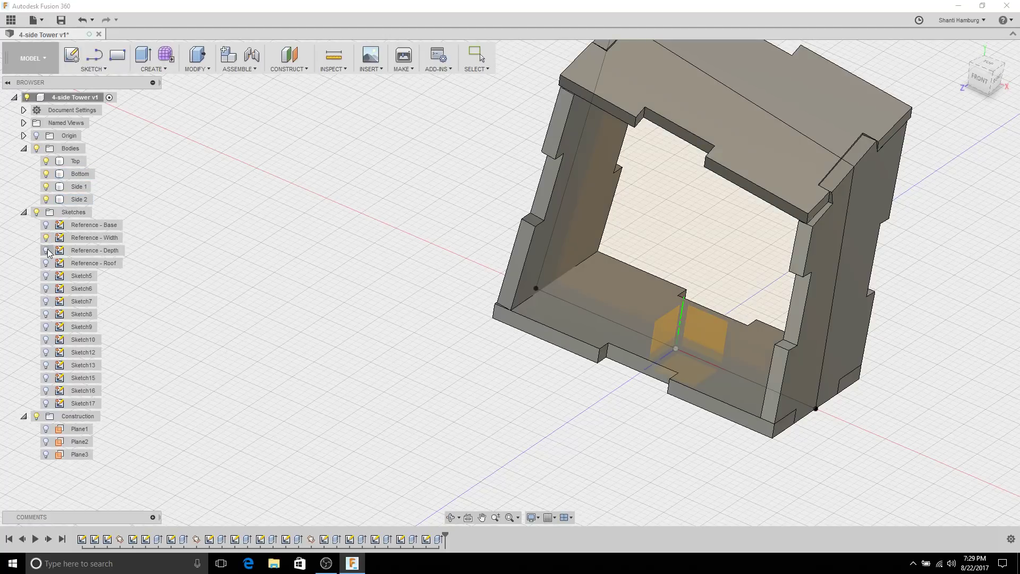
left_click(46, 251)
left_click(46, 238)
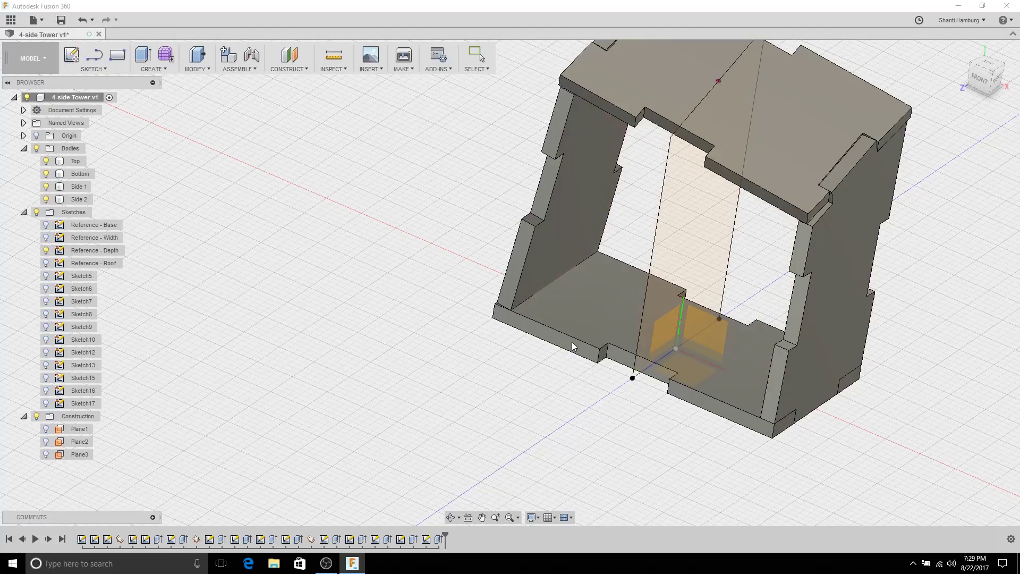
left_click(660, 248)
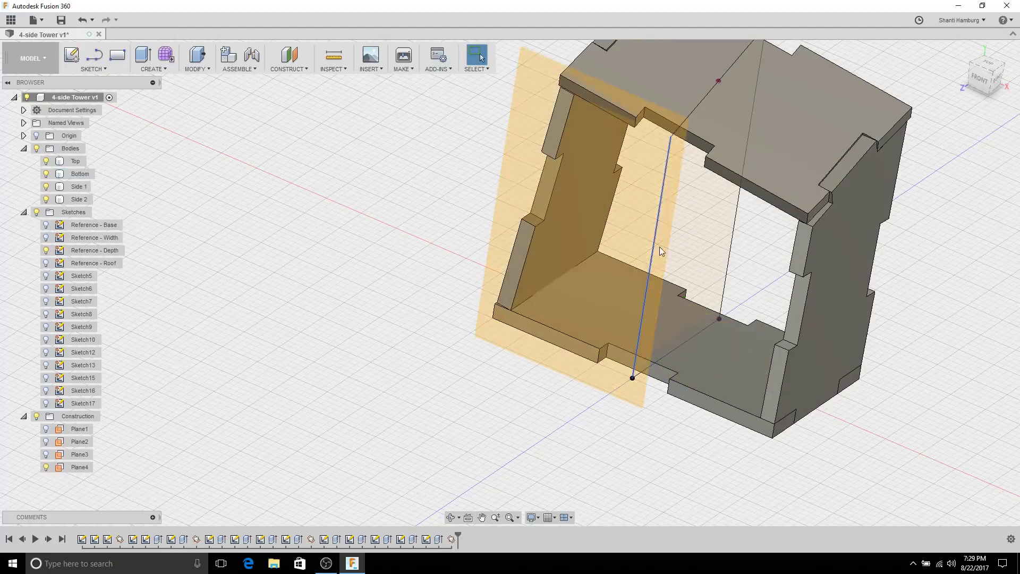
middle_click_drag(659, 247, 468, 235, "shift")
Step: Start a new sketch, Sketch18, on Plane4
left_click(468, 235)
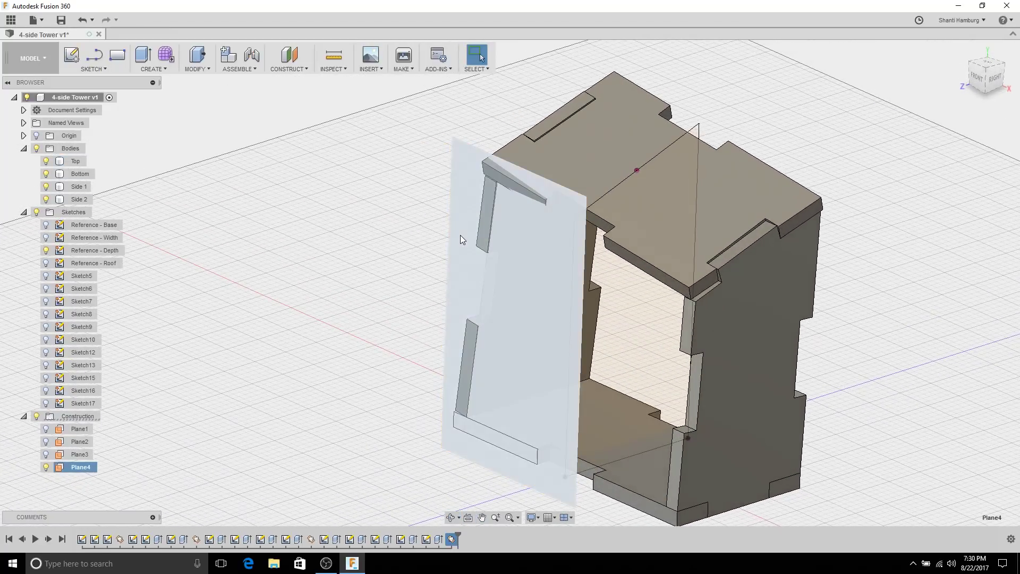
left_click(461, 236)
left_click(76, 62)
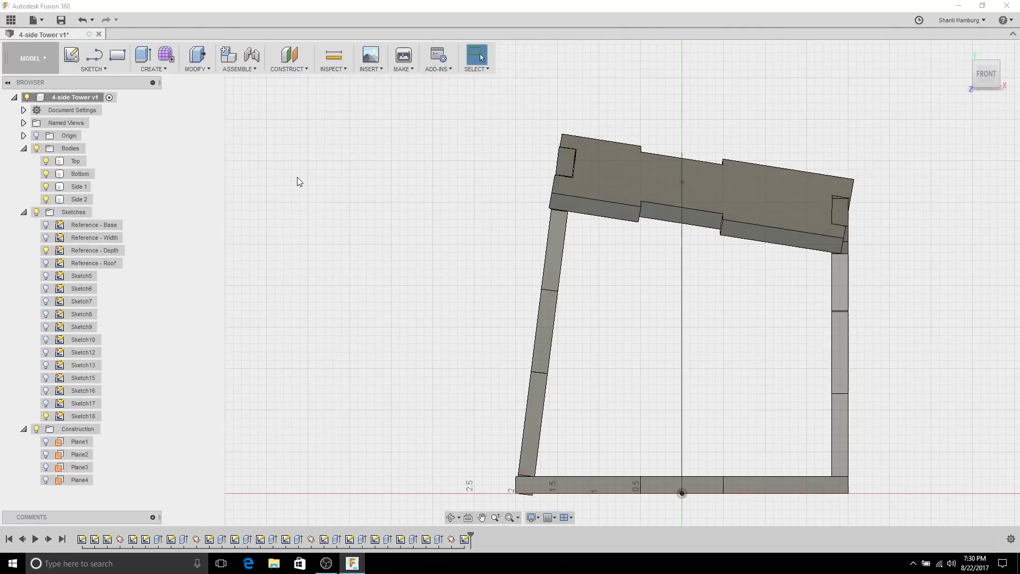
mouse_move(355, 171)
middle_mouse_down()
mouse_move(158, 95)
mouse_move(150, 102)
middle_mouse_up()
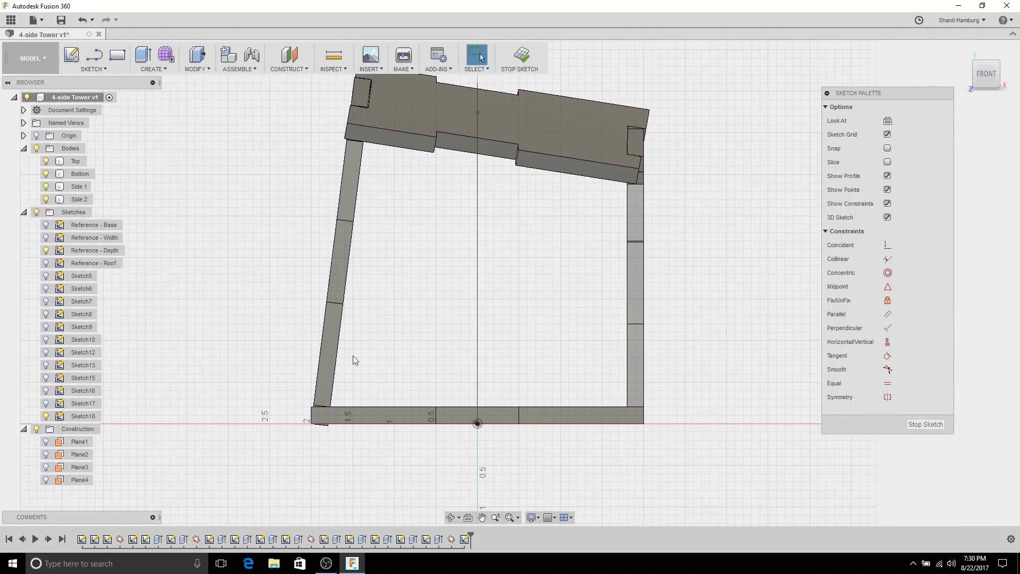
Step: Project the Side 2 edge, the top plate's notch corners and edges, and the right side edge
key("p")
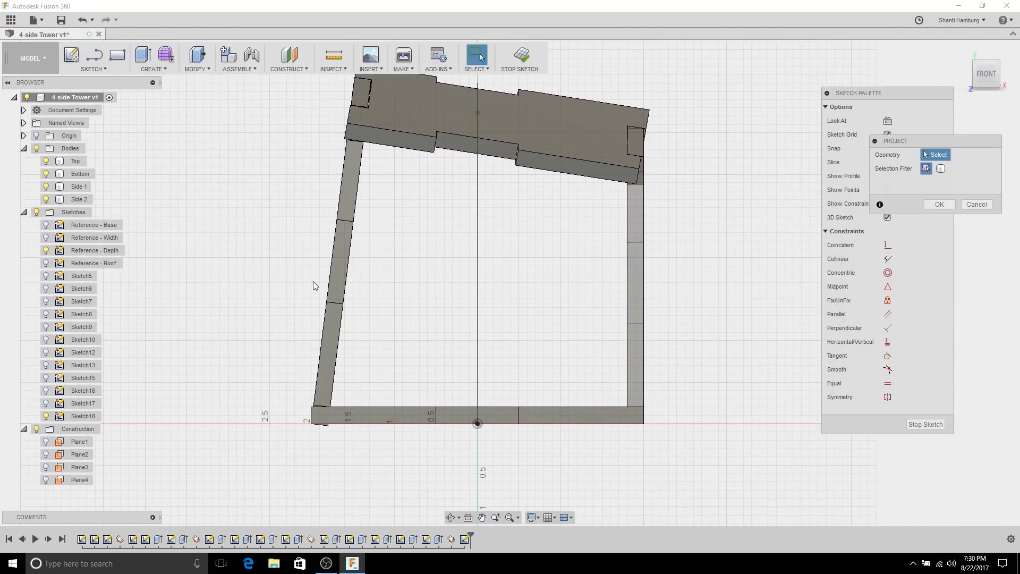
left_click(339, 222)
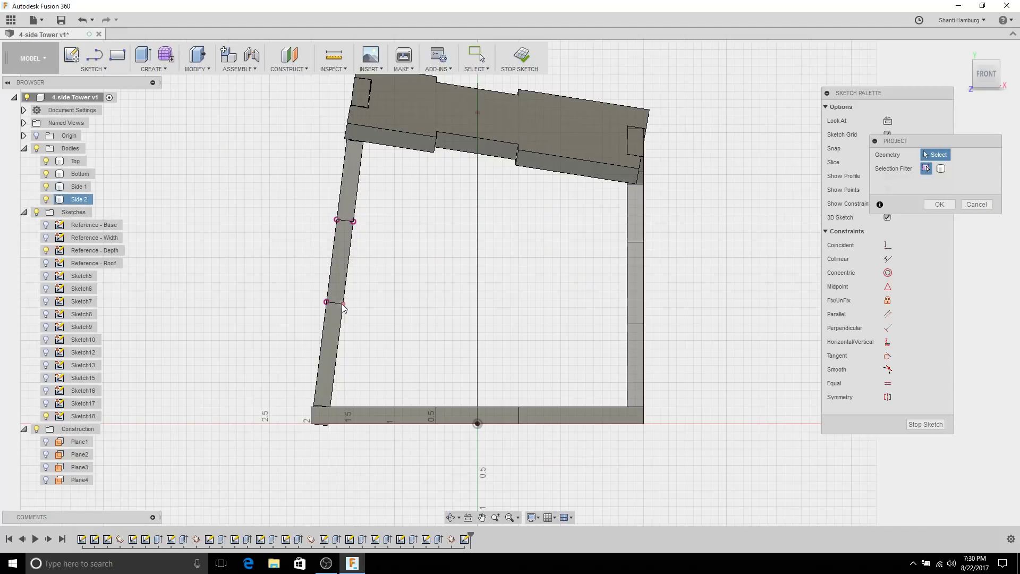
left_click(356, 141)
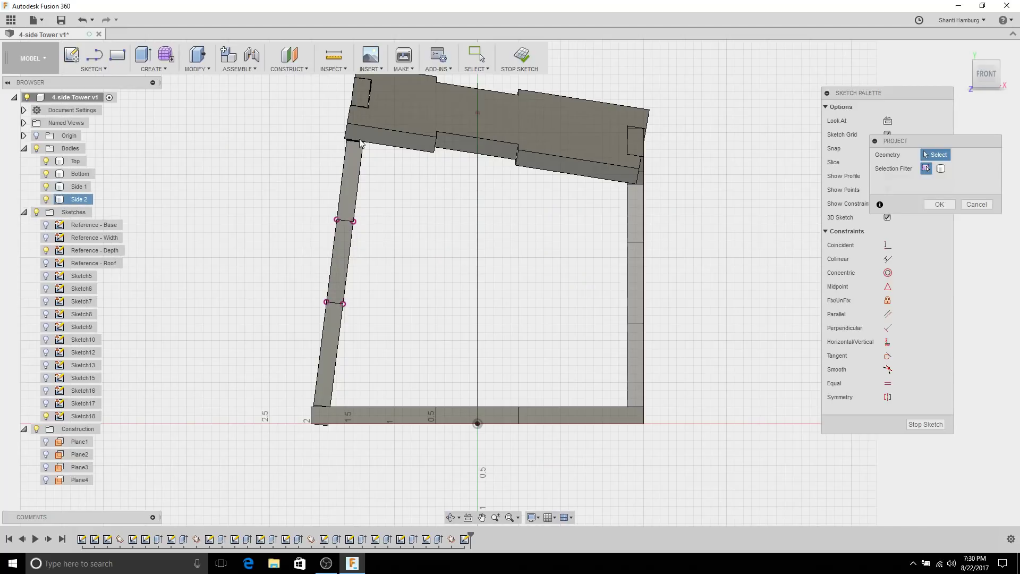
left_click(434, 152)
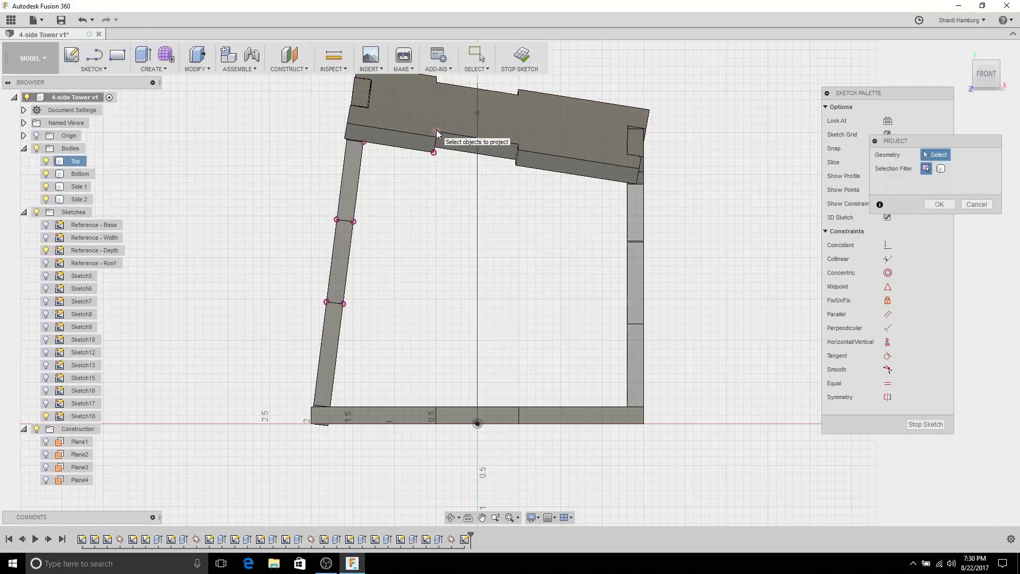
left_click(504, 142)
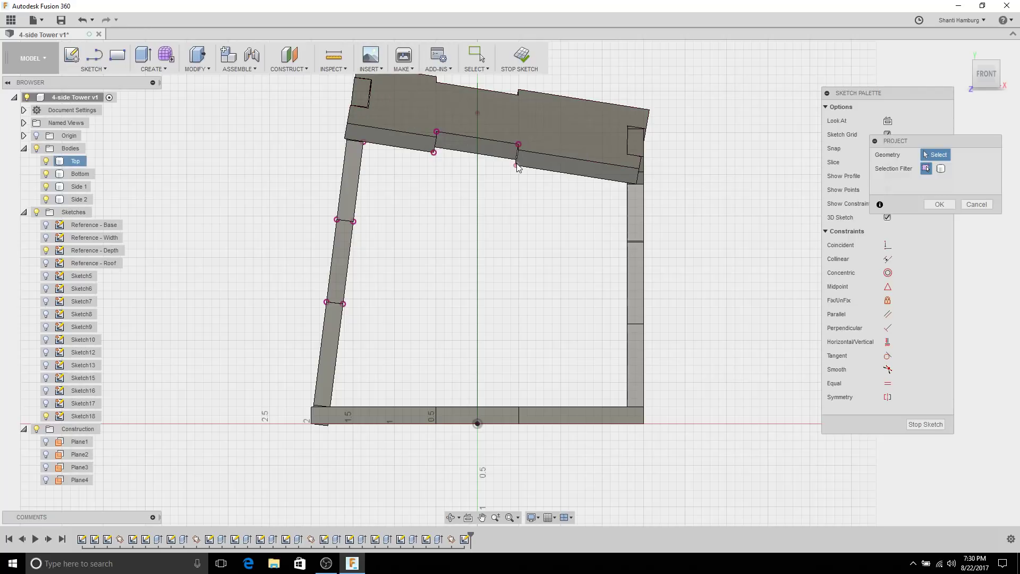
left_click(515, 166)
left_click(628, 190)
scroll(626, 191, "up", 3)
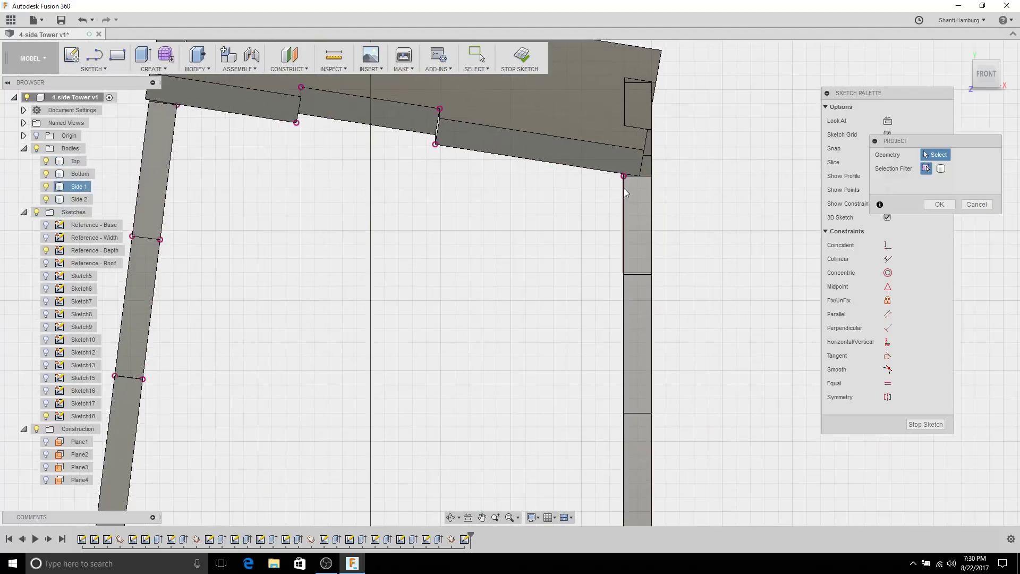
scroll(506, 258, "down", 3)
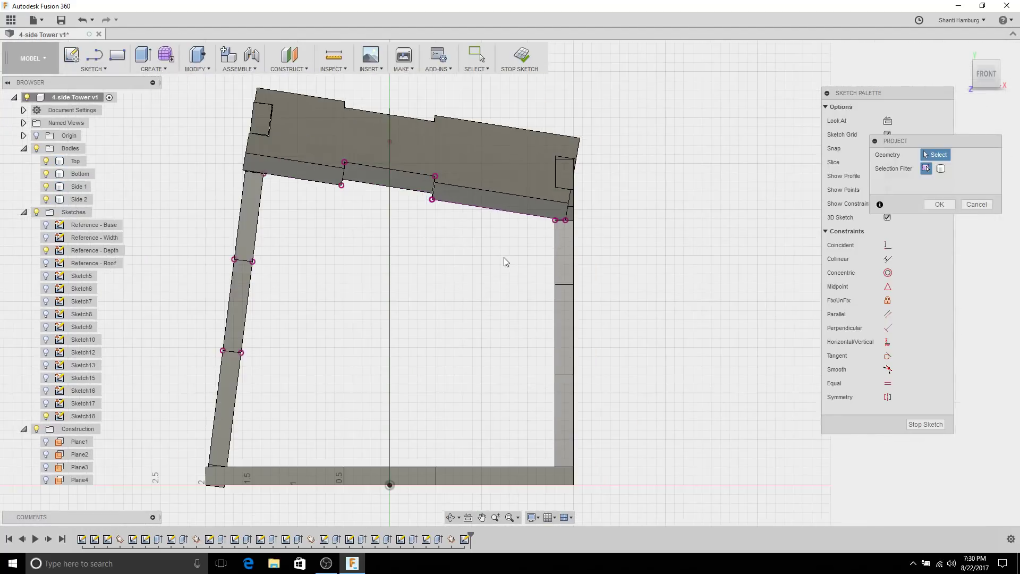
scroll(305, 205, "up", 3)
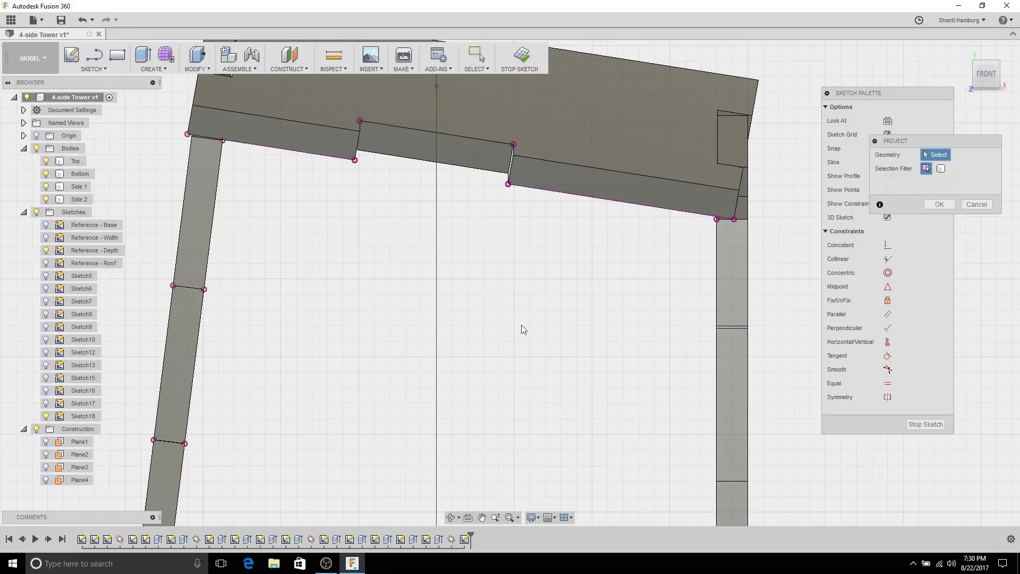
scroll(611, 352, "down", 2)
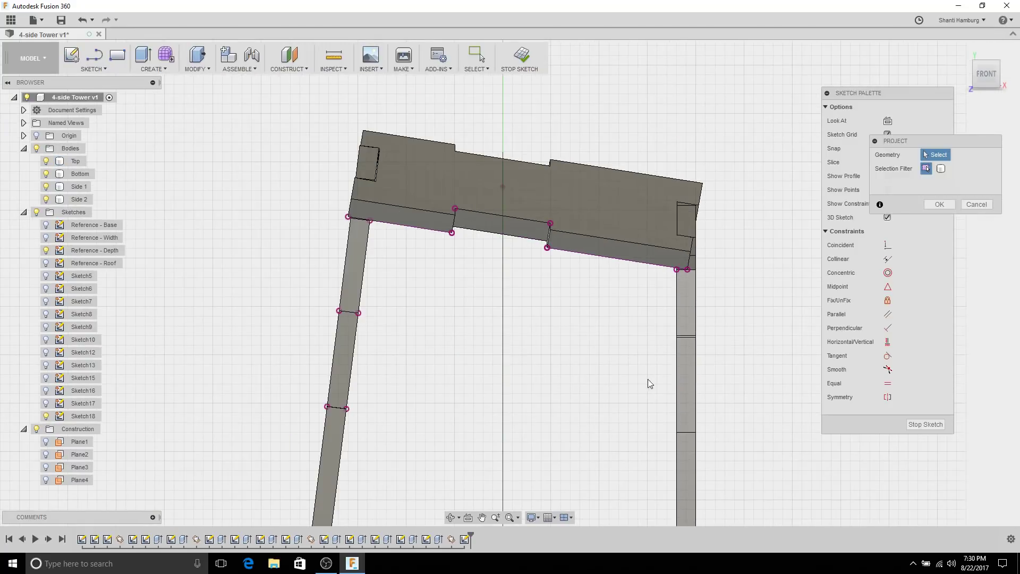
Step: Project the right side's tab vertices and the bottom plate's notch corners, then confirm
mouse_move(648, 378)
middle_mouse_down()
mouse_move(605, 278)
mouse_move(613, 272)
mouse_move(597, 273)
middle_mouse_up()
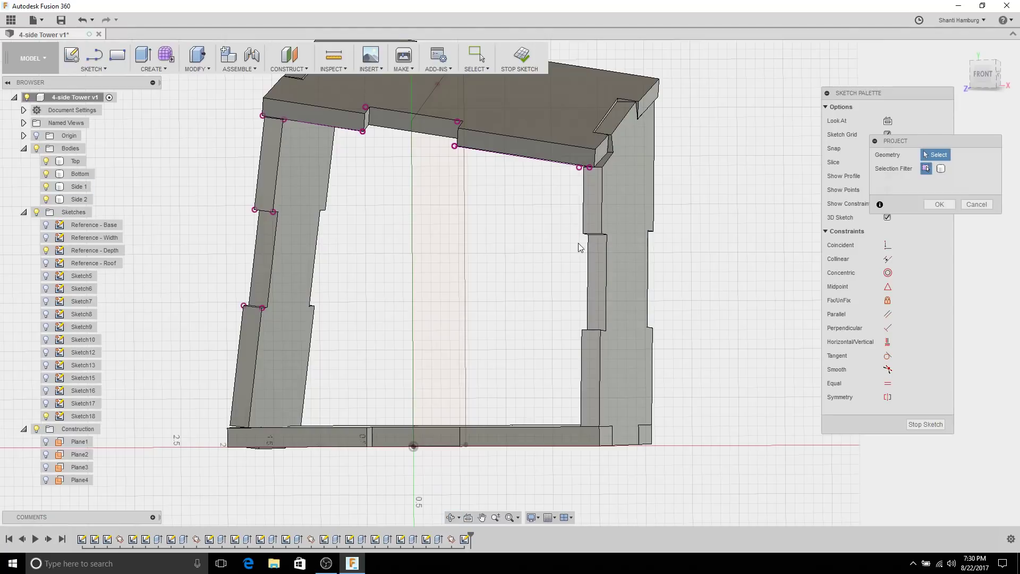
left_click(601, 235)
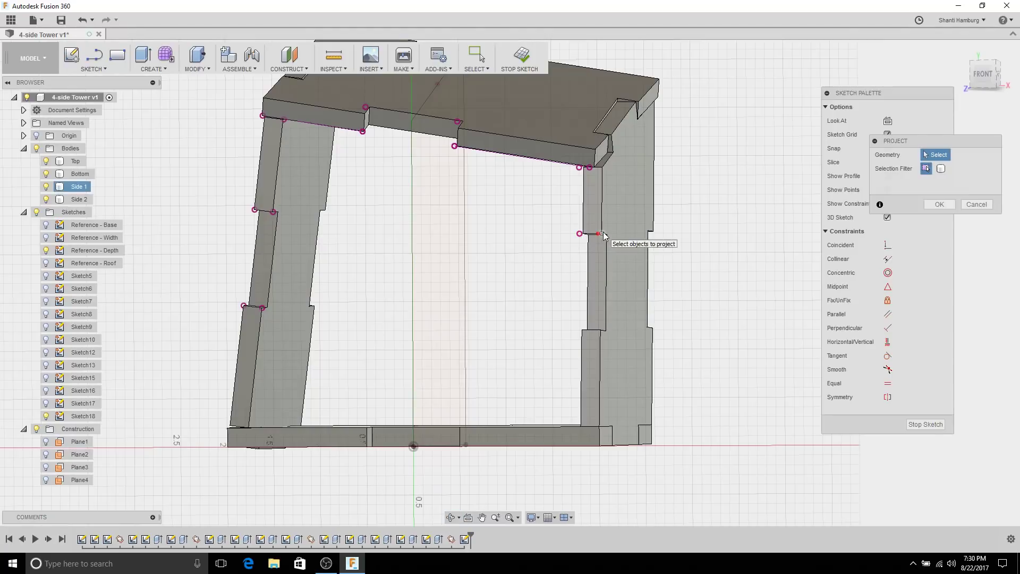
left_click(600, 331)
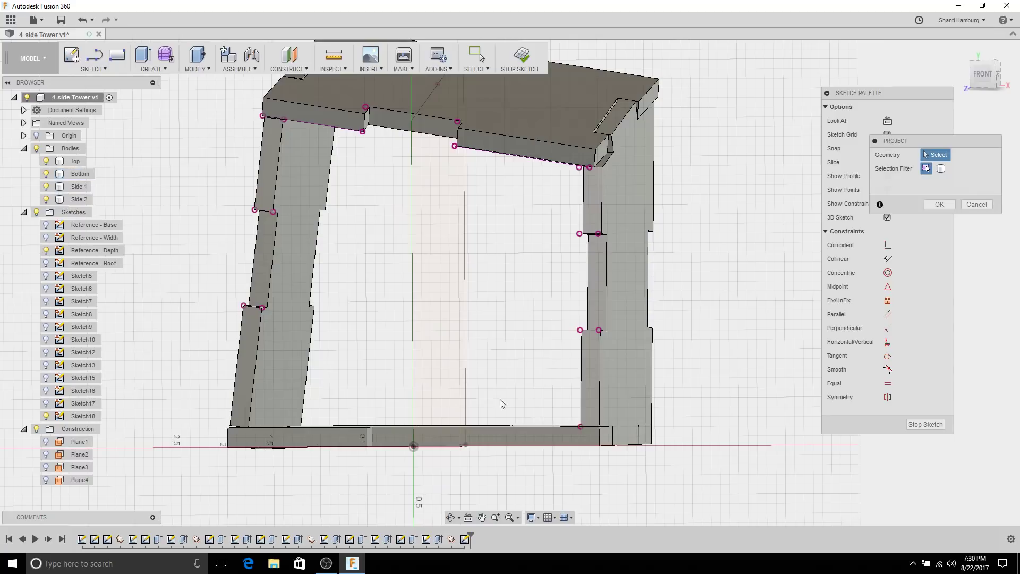
middle_click_drag(499, 339, 473, 356, "shift")
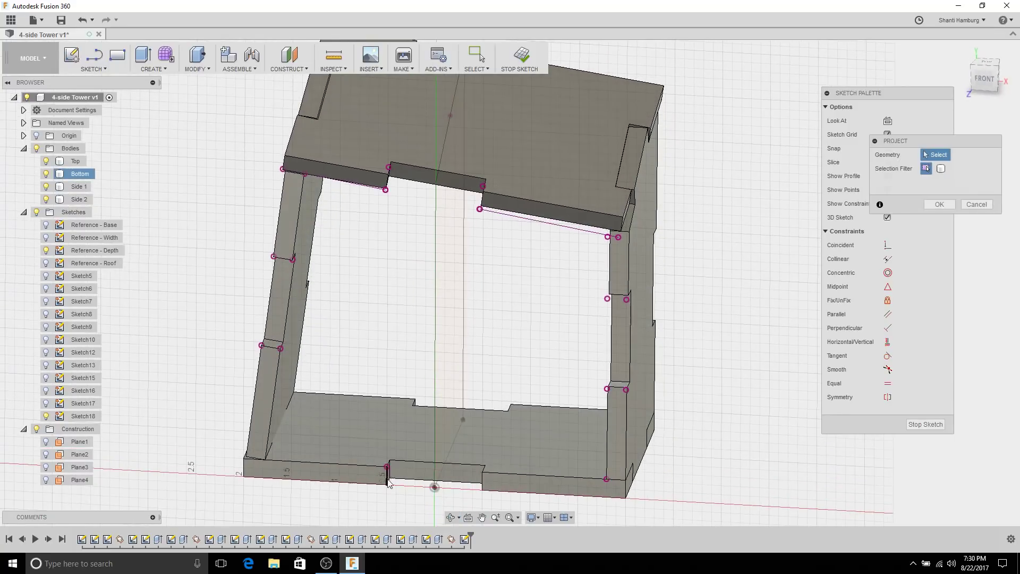
left_click(388, 484)
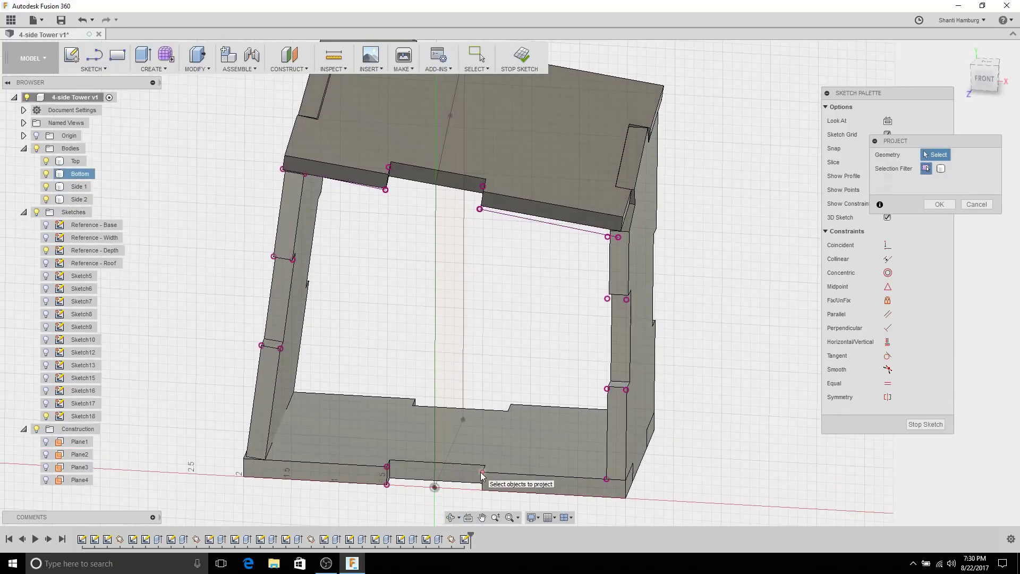
left_click(482, 476)
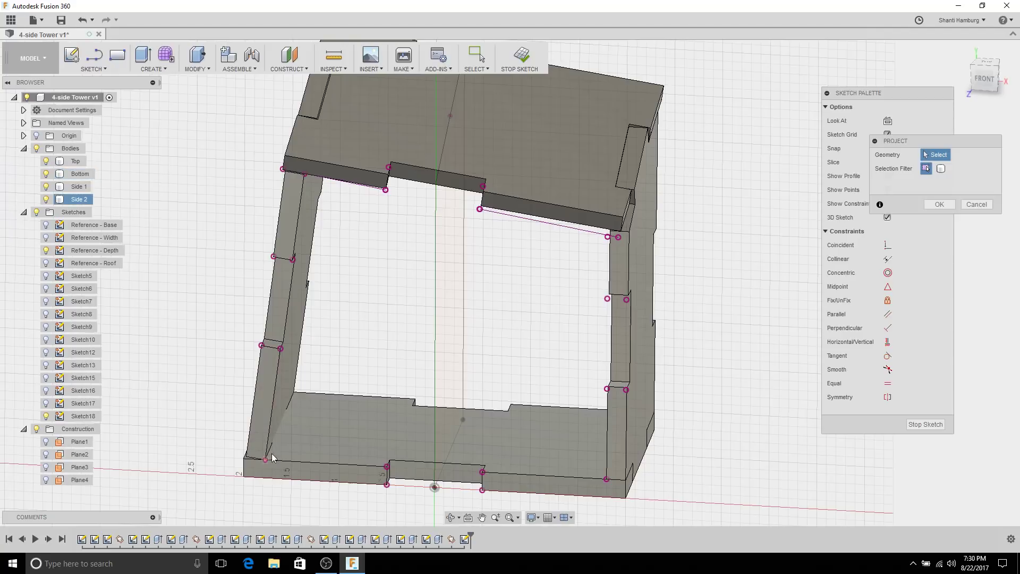
middle_click_drag(440, 292, 493, 304, "shift")
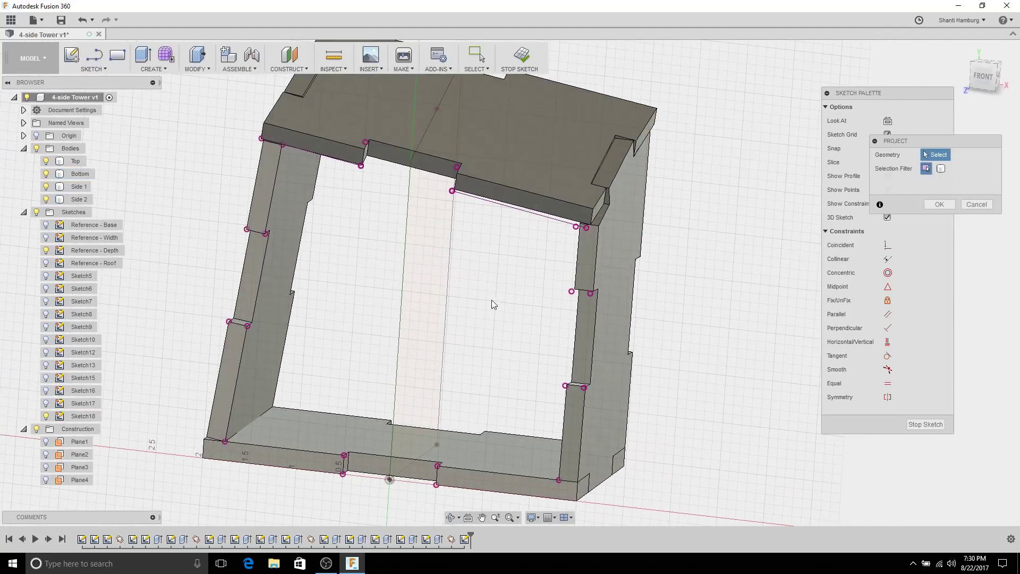
left_click(939, 204)
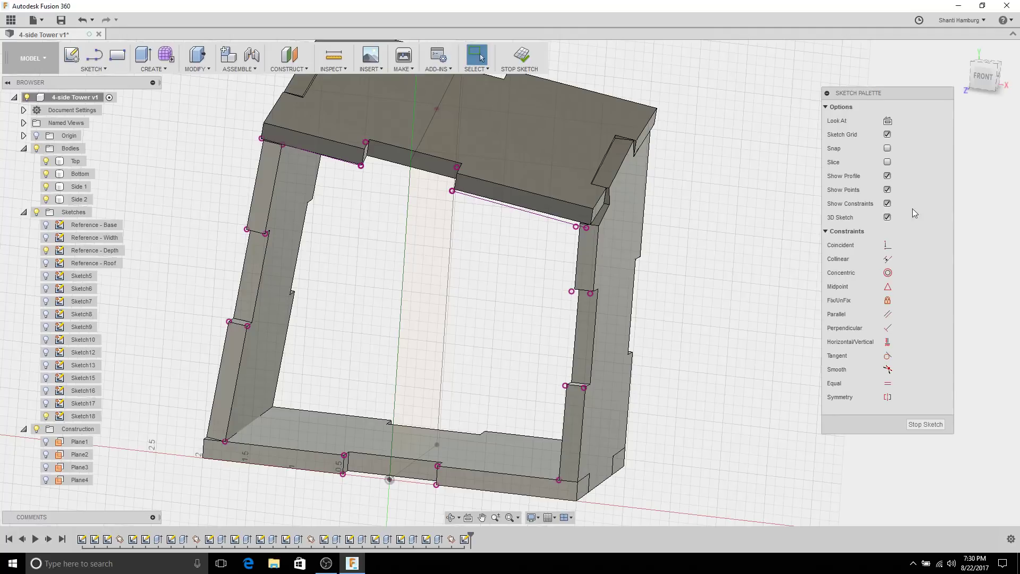
Step: Hide the Top, Bottom, Side 1 and Side 2 bodies to isolate the Sketch18 plane
scroll(505, 285, "up", 2)
middle_click_drag(505, 285, 629, 302)
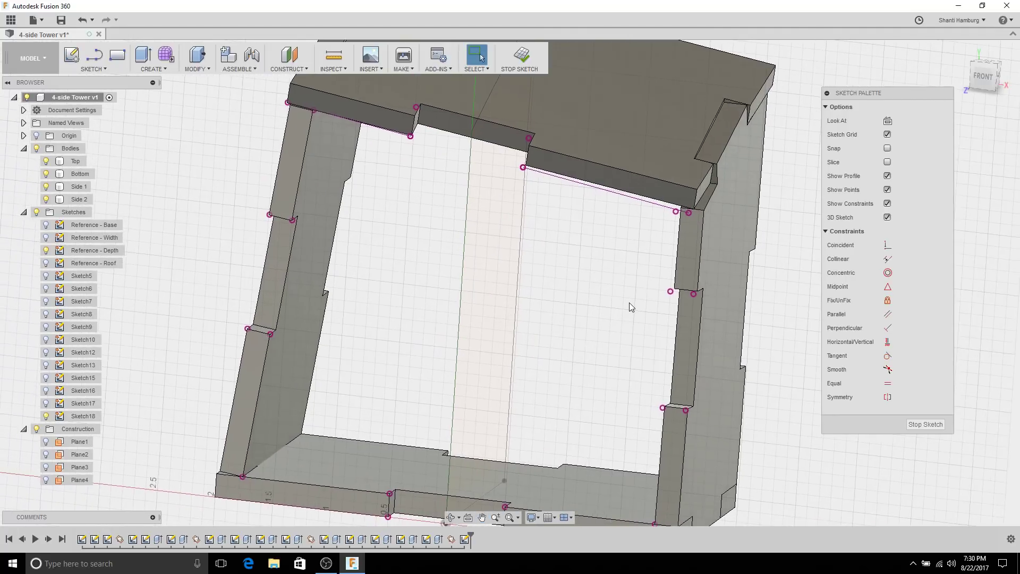
scroll(629, 302, "down", 2)
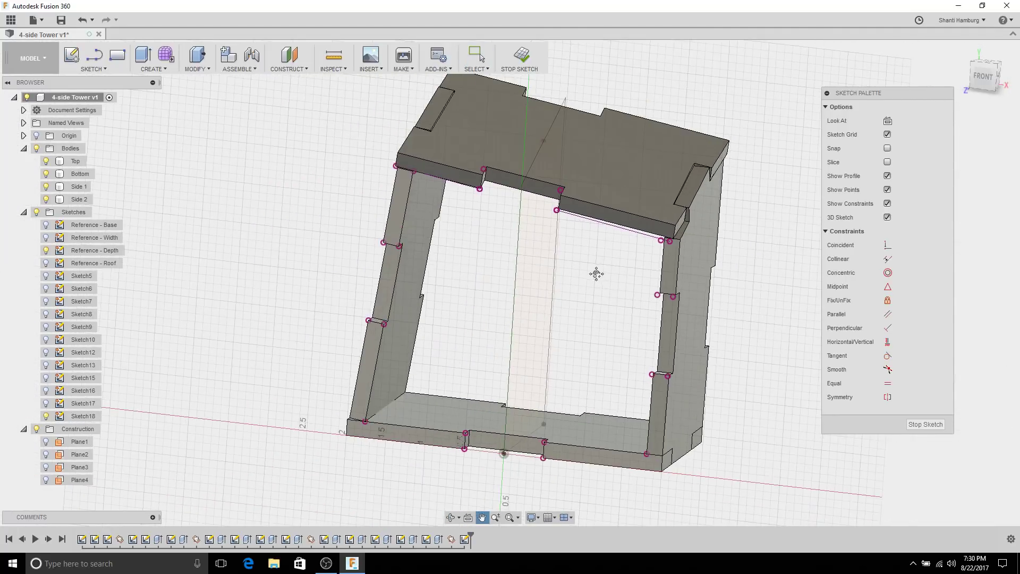
left_click(96, 55)
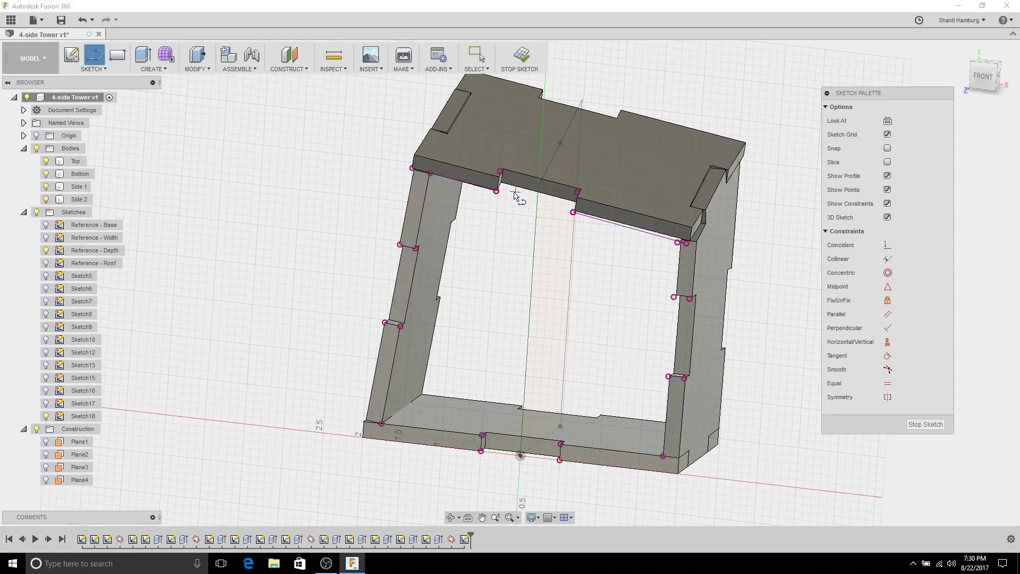
left_click(45, 161)
left_click(46, 174)
left_click(46, 186)
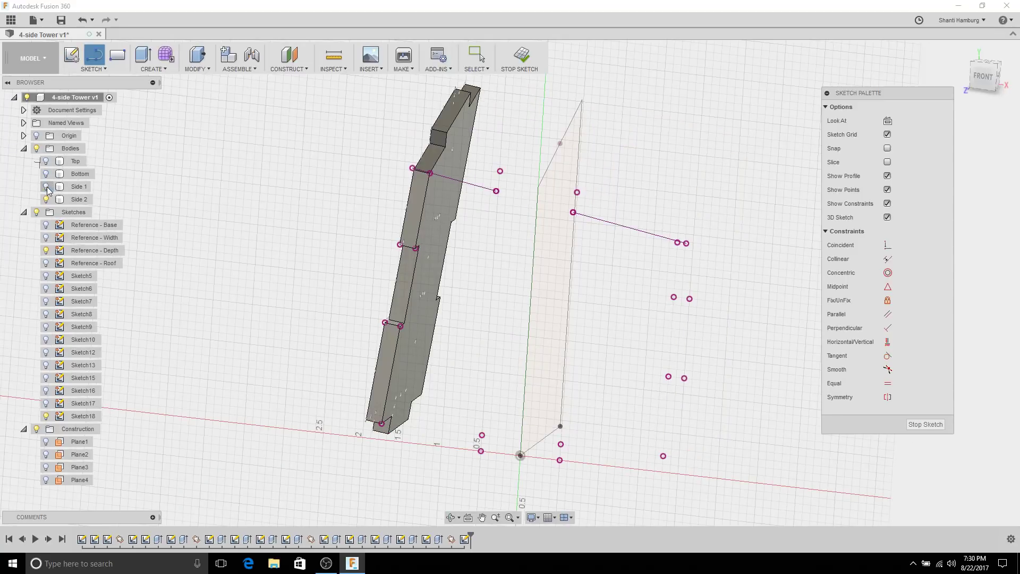
left_click(45, 199)
Step: Draw the top tab of the outline through the projected top-left points
middle_click_drag(475, 218, 492, 208, "shift")
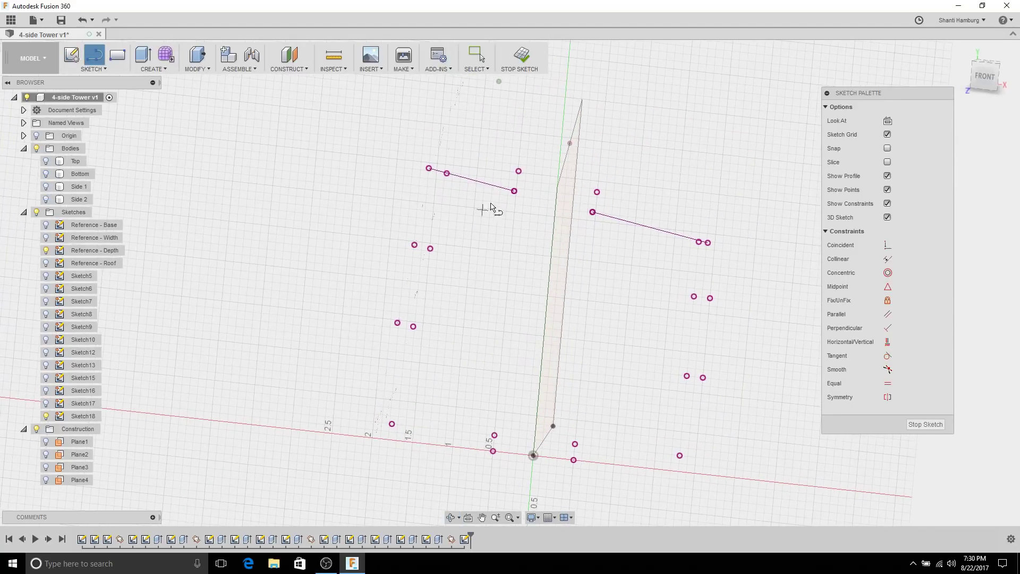
left_click(514, 191)
left_click(518, 171)
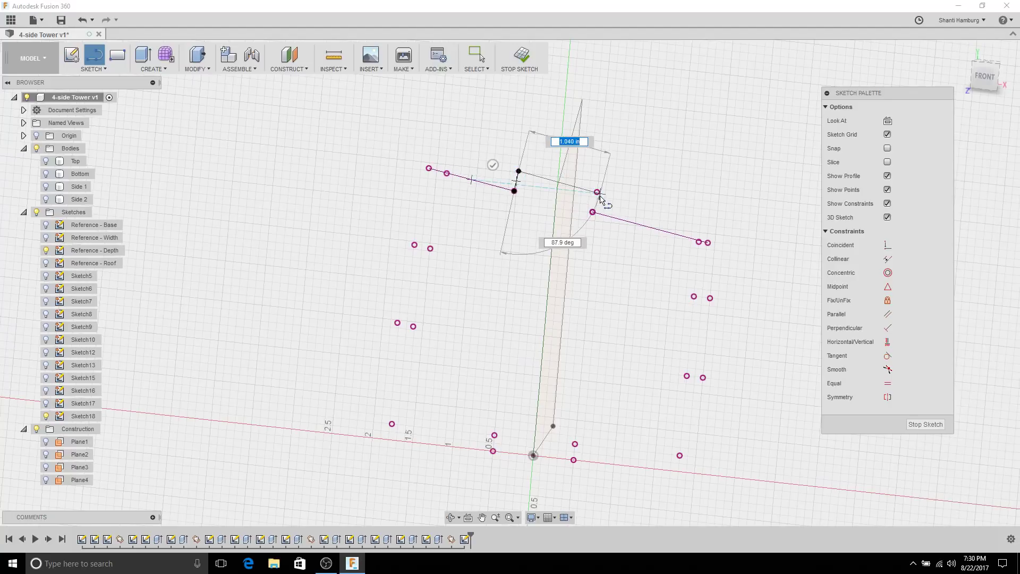
left_click(597, 192)
left_click(592, 212)
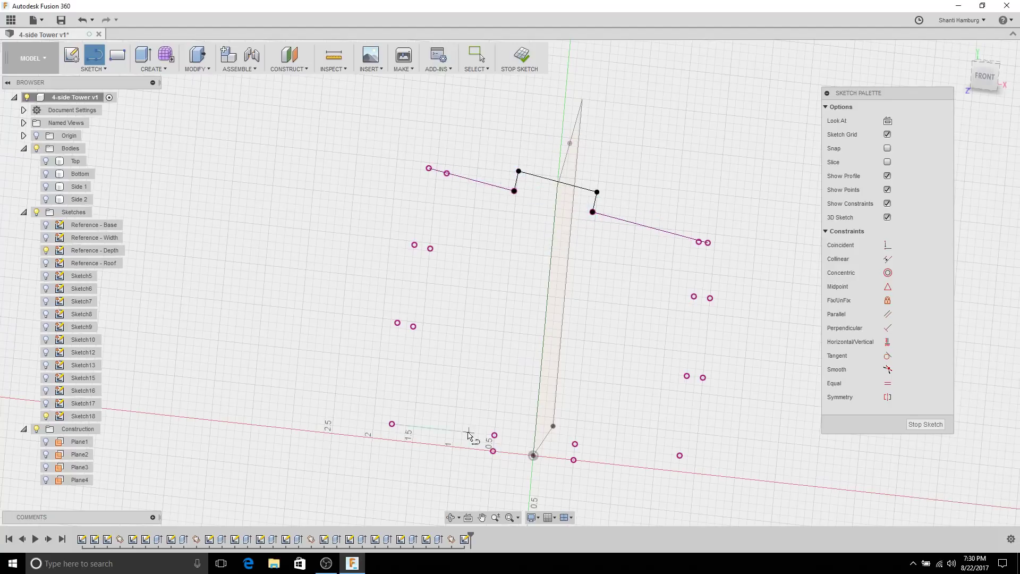
Step: Draw the bottom tabs and the tabbed right edge up to the slanted top line
left_click(392, 423)
left_click(494, 435)
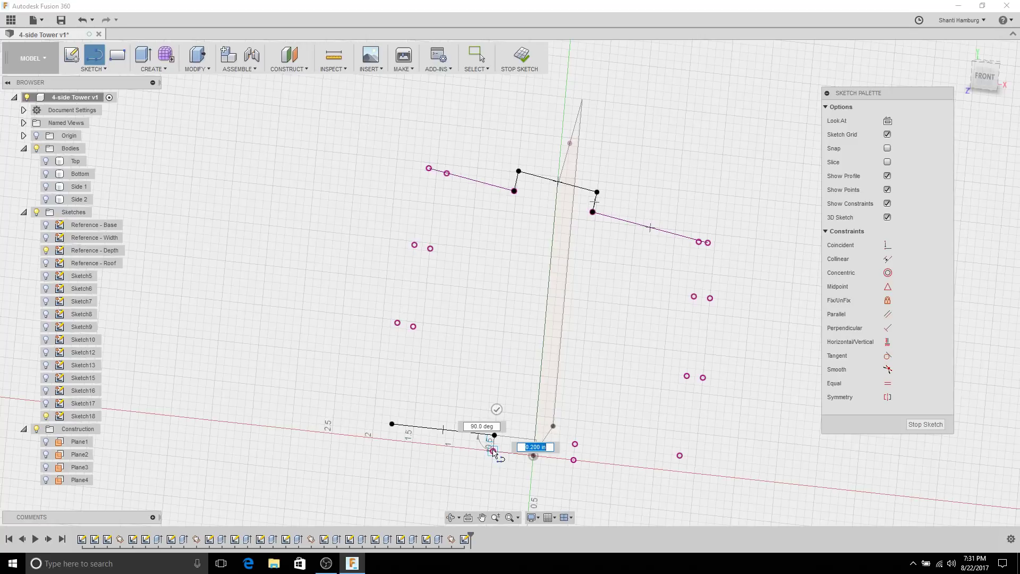
left_click(493, 451)
left_click(575, 445)
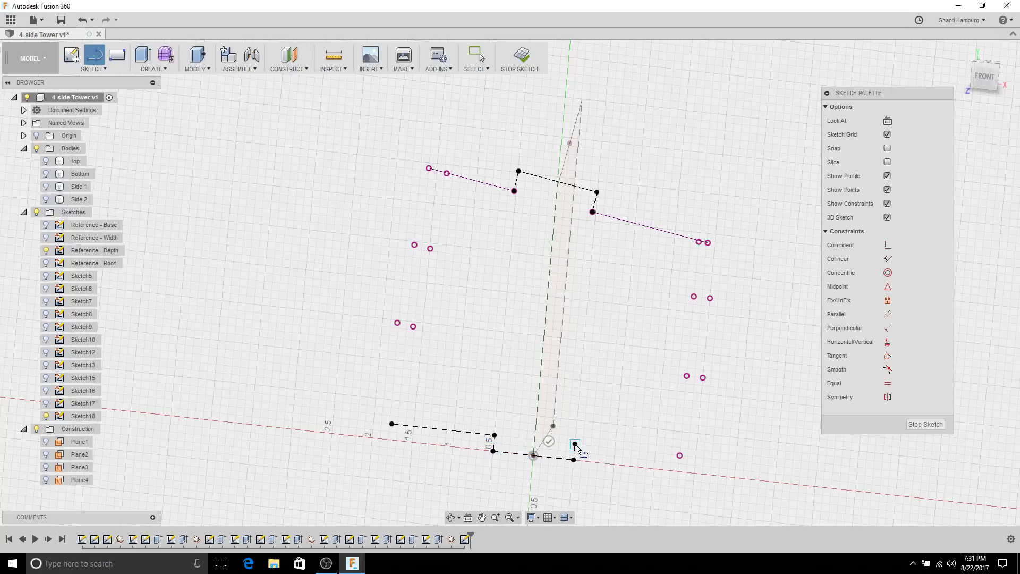
left_click(680, 455)
left_click(687, 376)
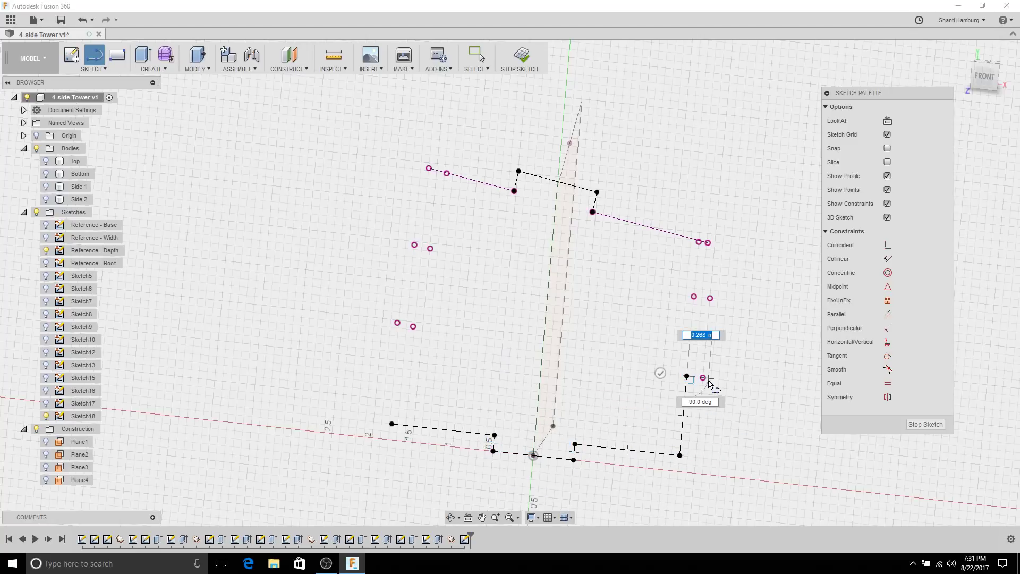
left_click(703, 377)
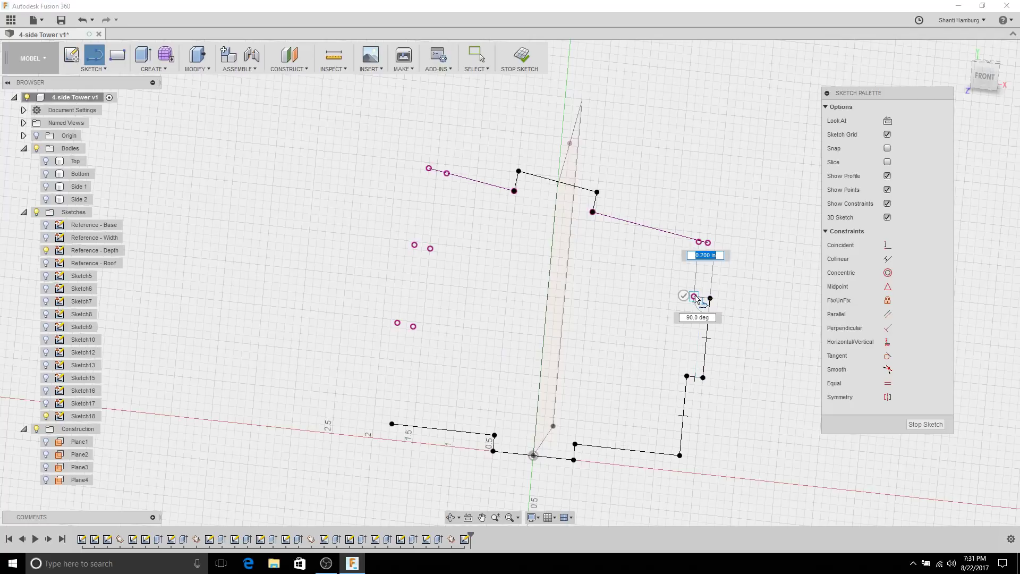
scroll(669, 287, "up", 5)
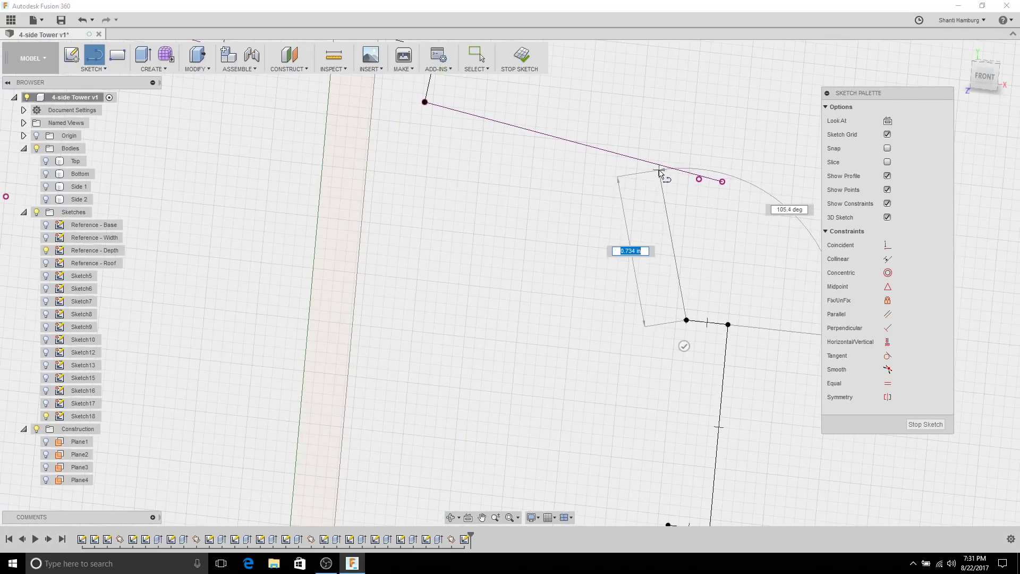
left_click(684, 172)
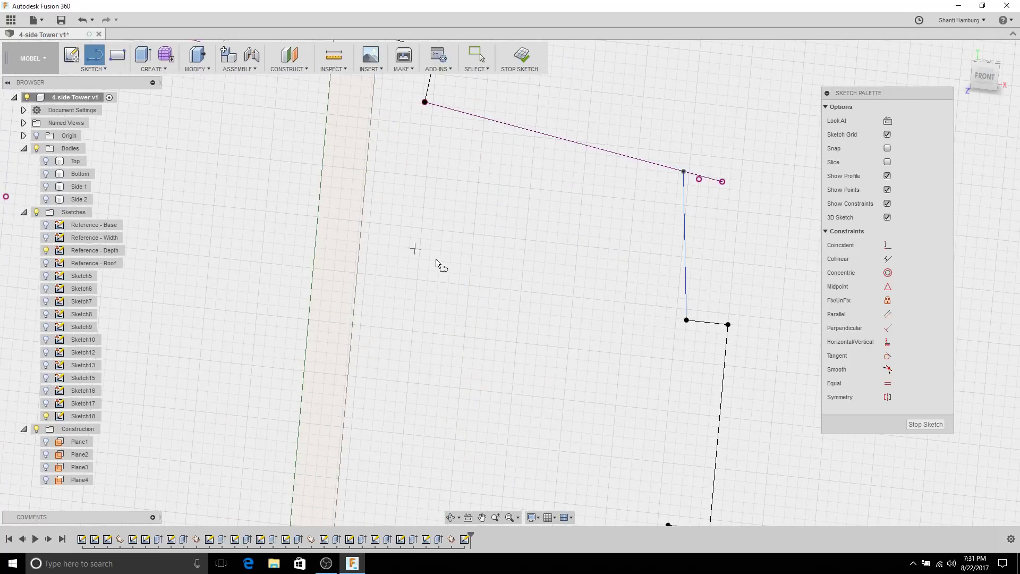
key("Escape")
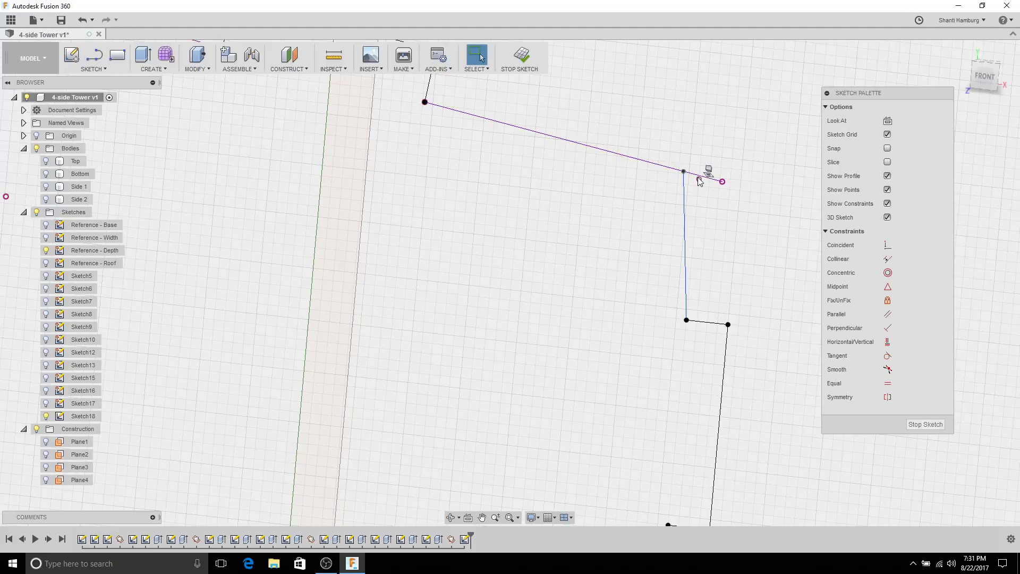
Step: Make the right edge's top endpoint coincident with the point on the top line
left_click(887, 245)
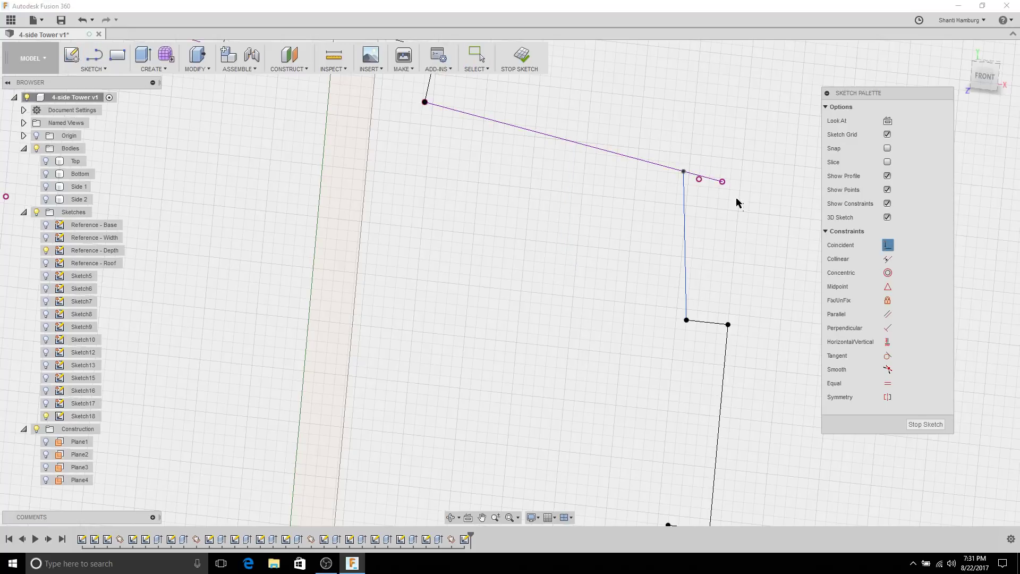
left_click(684, 187)
left_click(699, 179)
scroll(487, 304, "down", 3)
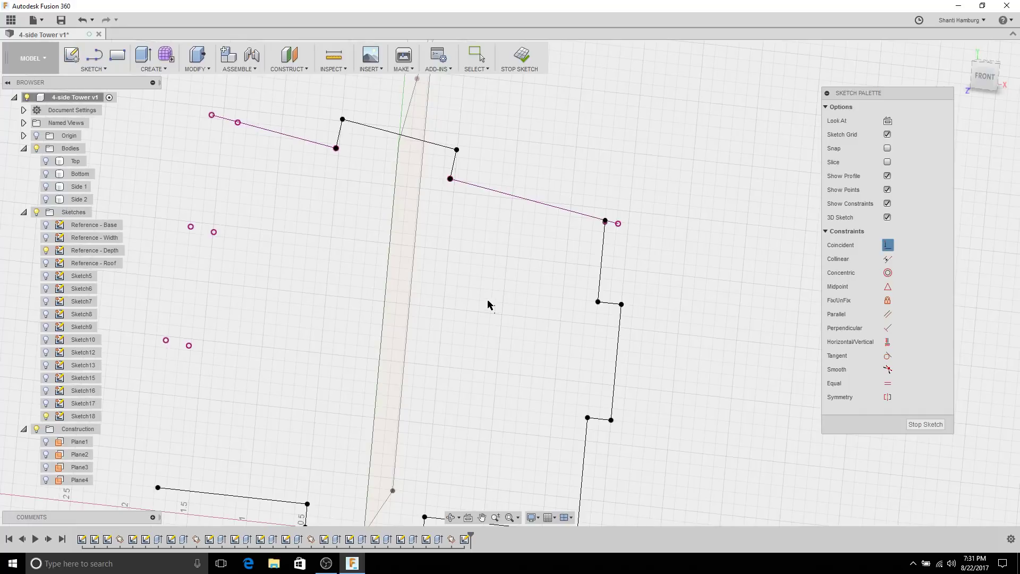
scroll(487, 305, "down", 2)
middle_click_drag(361, 290, 482, 307)
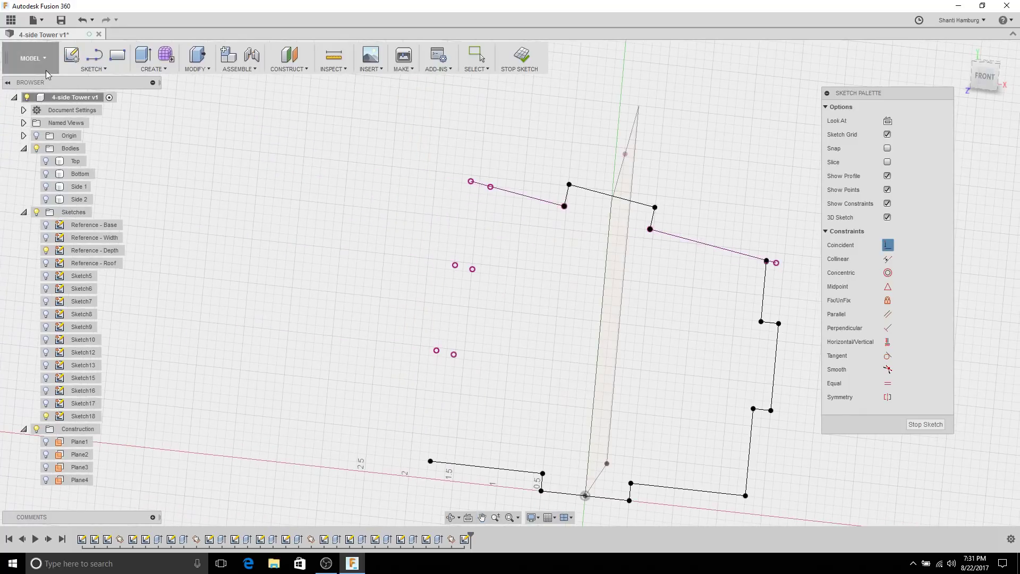
Step: Draw the tabbed left edge from the bottom tab corner up to the slanted top line
left_click(95, 55)
left_click(430, 461)
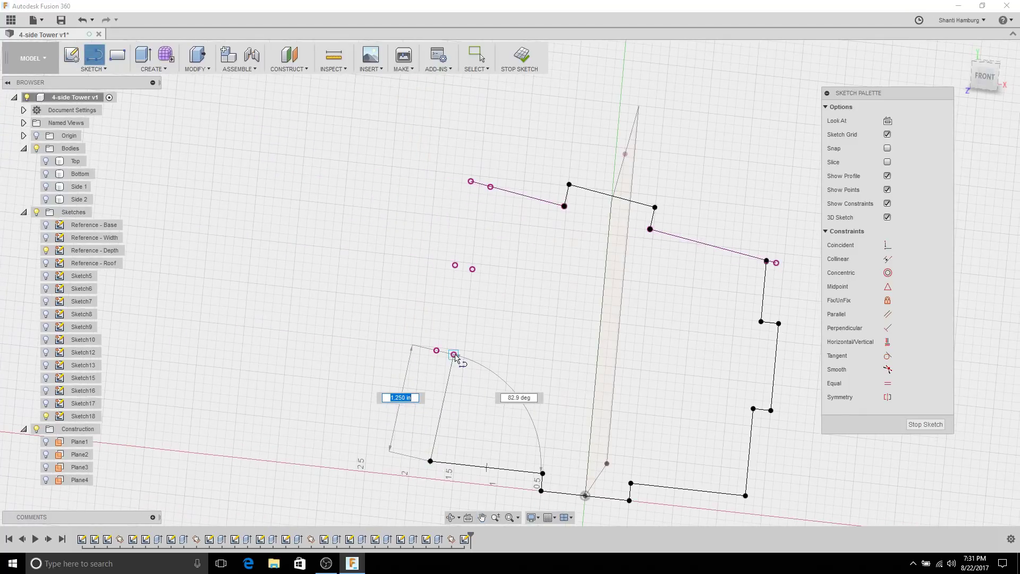
left_click(454, 355)
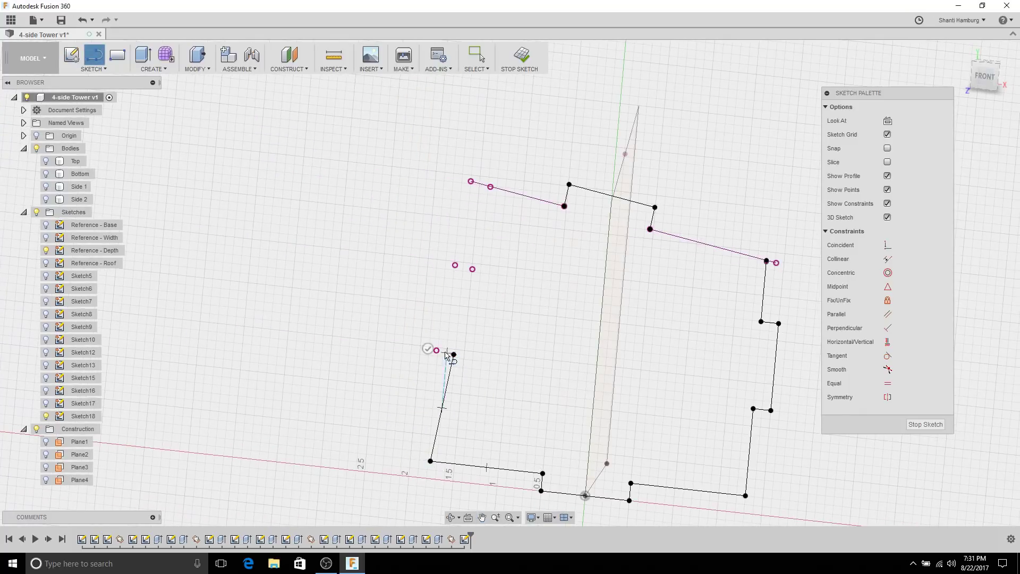
left_click(454, 265)
left_click(473, 269)
scroll(500, 205, "up", 2)
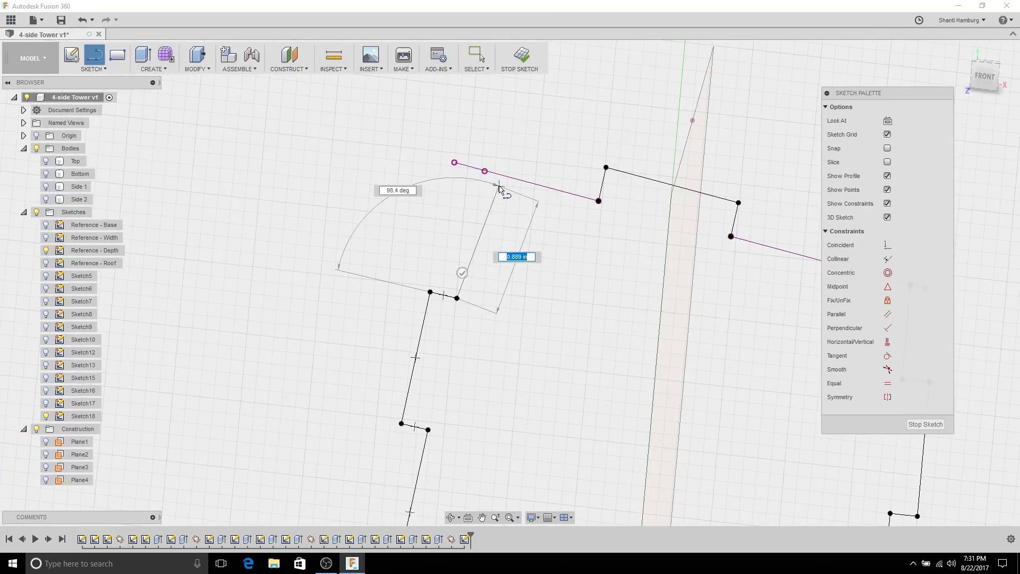
left_click(504, 176)
key("Escape")
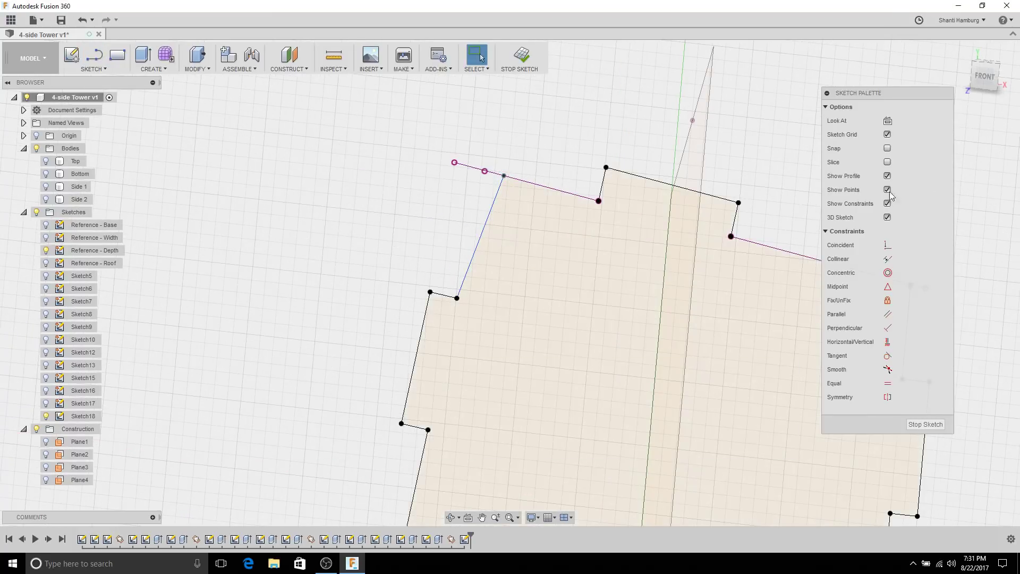
Step: Make the left edge's top endpoint coincident with the top line point and finish the sketch
left_click(887, 245)
left_click(503, 176)
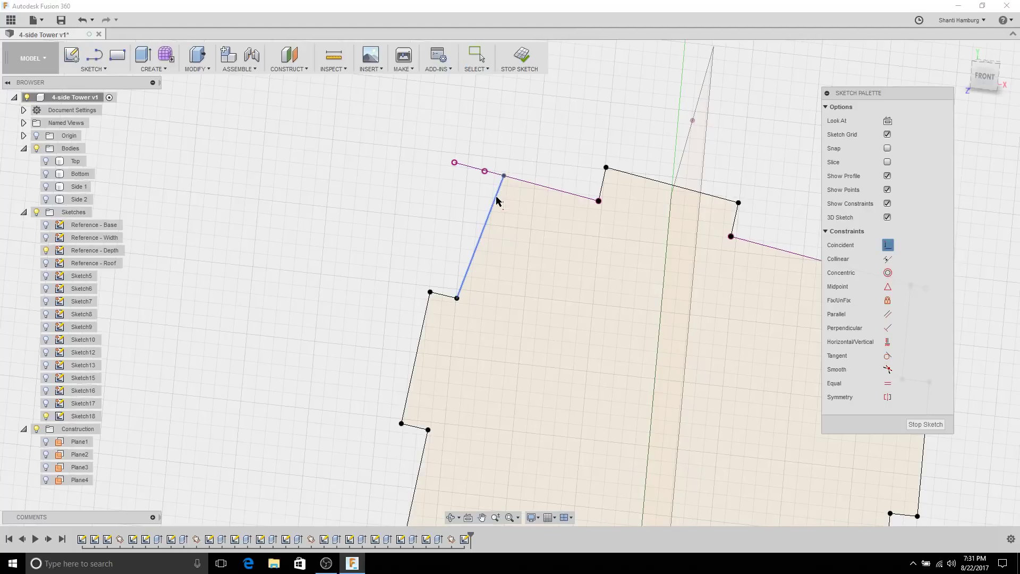
left_click(484, 170)
scroll(600, 343, "down", 5)
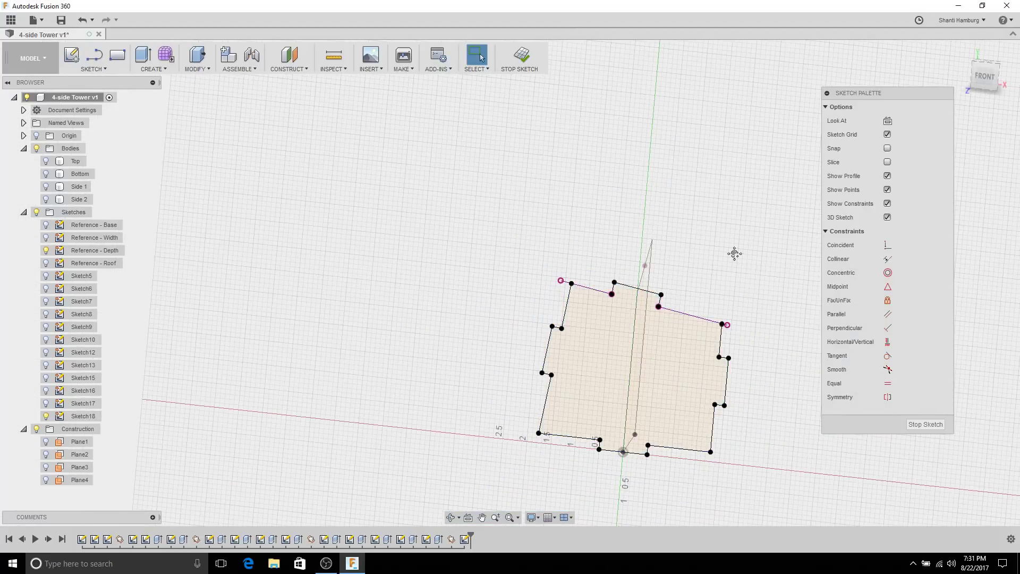
mouse_move(733, 253)
middle_mouse_down("shift")
mouse_move(690, 144)
mouse_move(658, 150)
mouse_move(583, 211)
middle_mouse_up("shift")
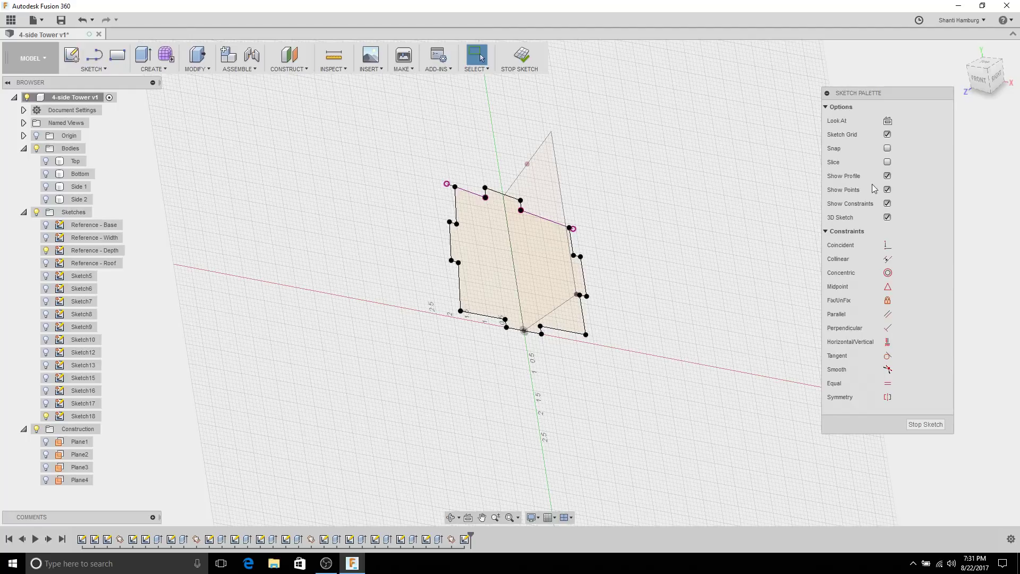
left_click(927, 426)
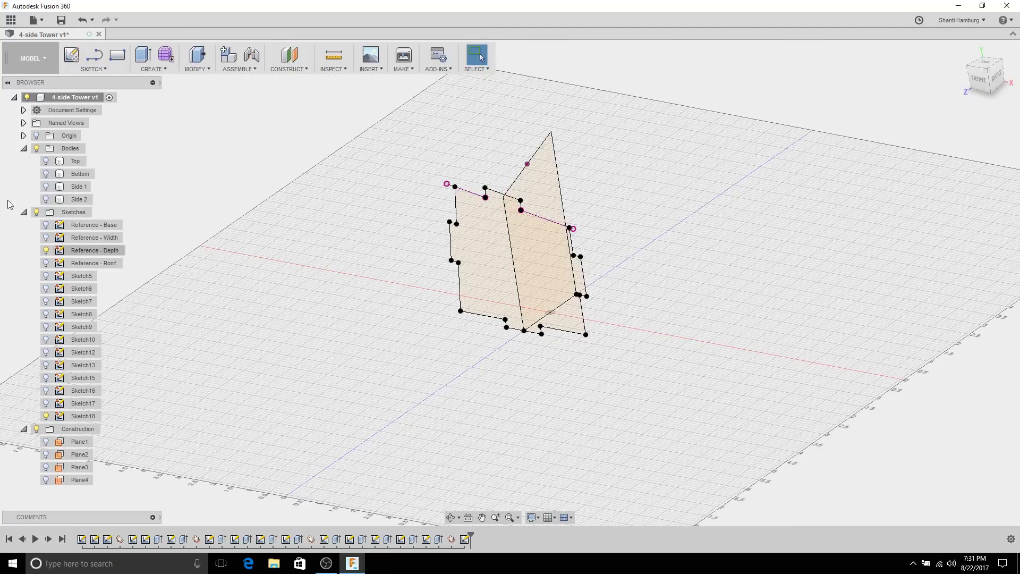
Step: Extrude the tabbed panel profile by the thickness parameter as a new body
left_click(141, 58)
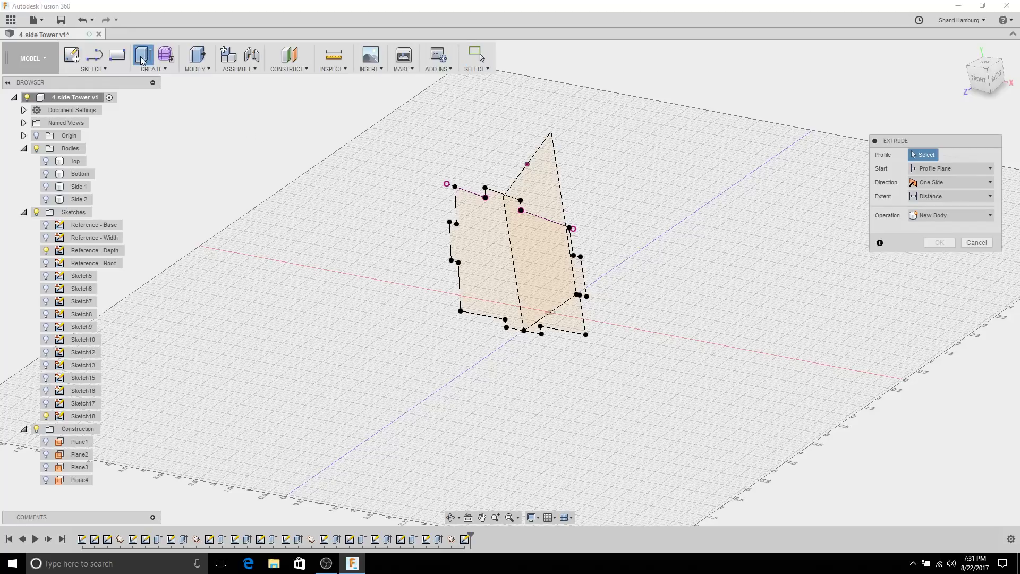
left_click(477, 244)
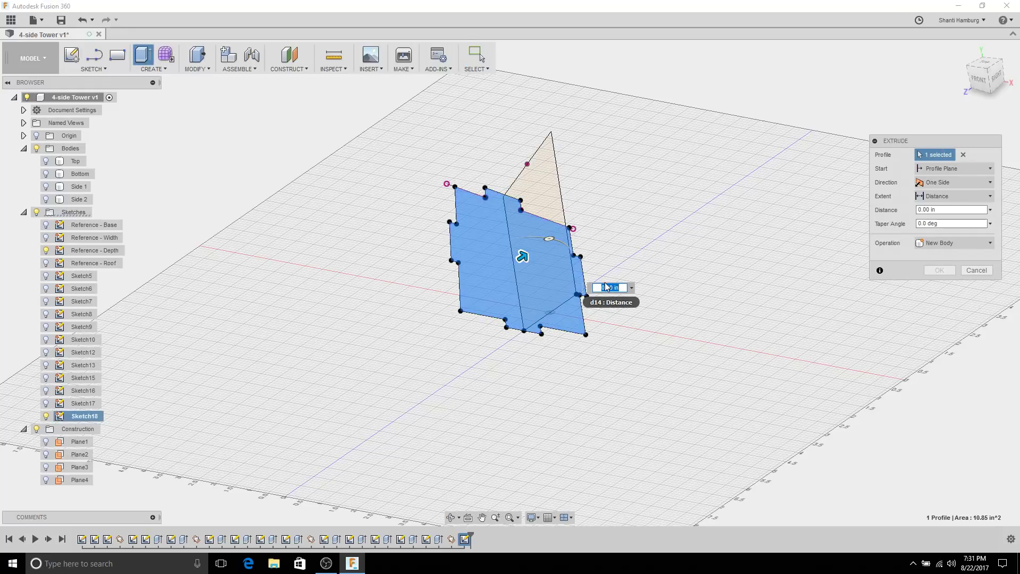
type("thickness")
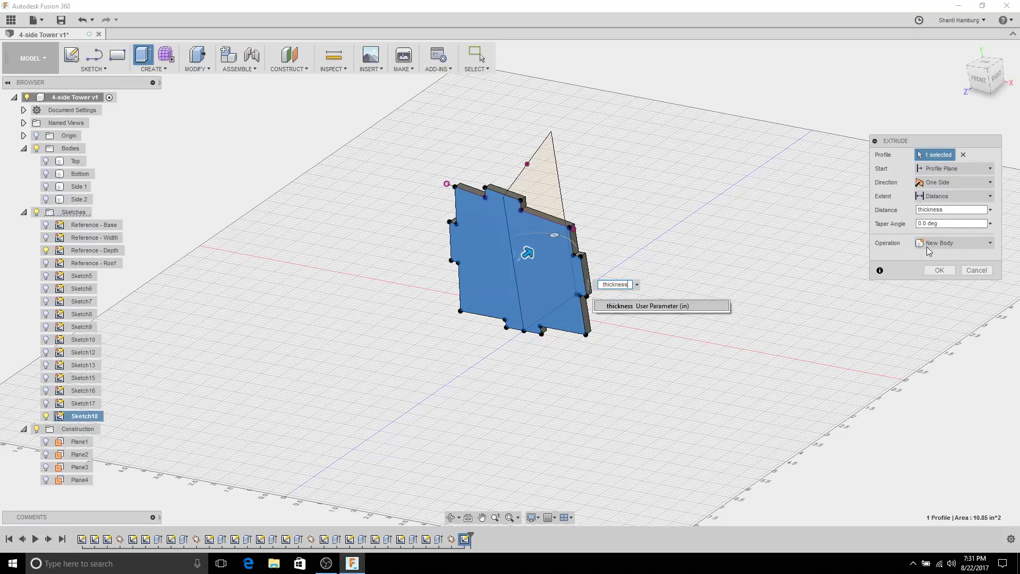
left_click(939, 270)
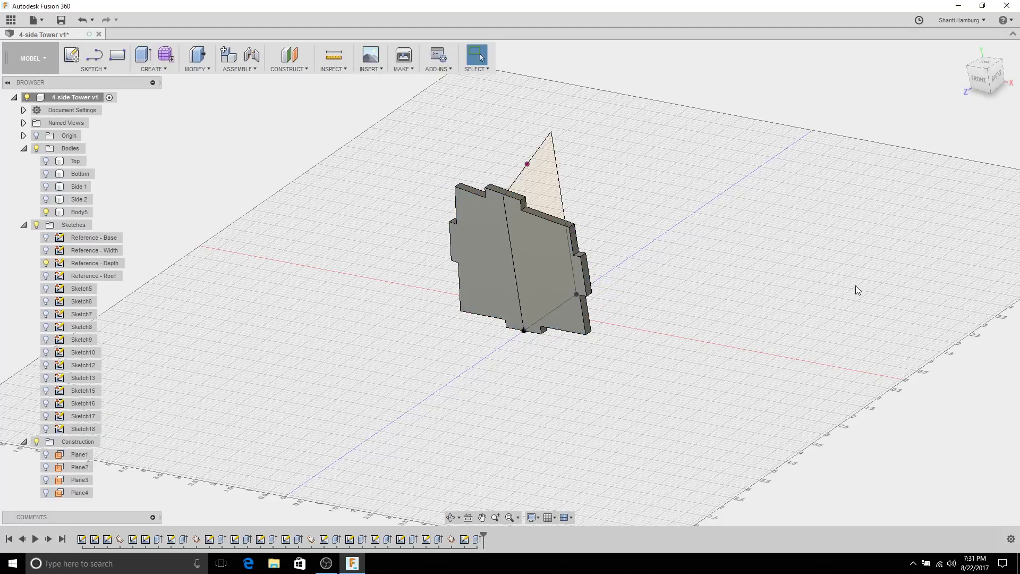
Step: Rename the new body to 'Side 3'
double_click(76, 215)
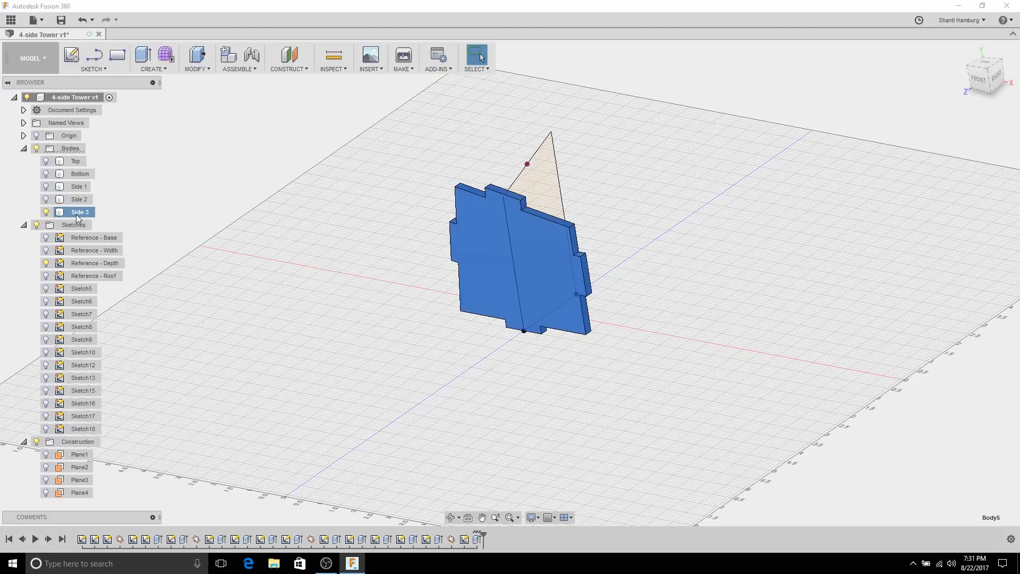
key("Return")
left_click(218, 186)
Step: Show the Side 2, Side 1, Bottom and Top bodies and orbit around the assembled tower
left_click(45, 199)
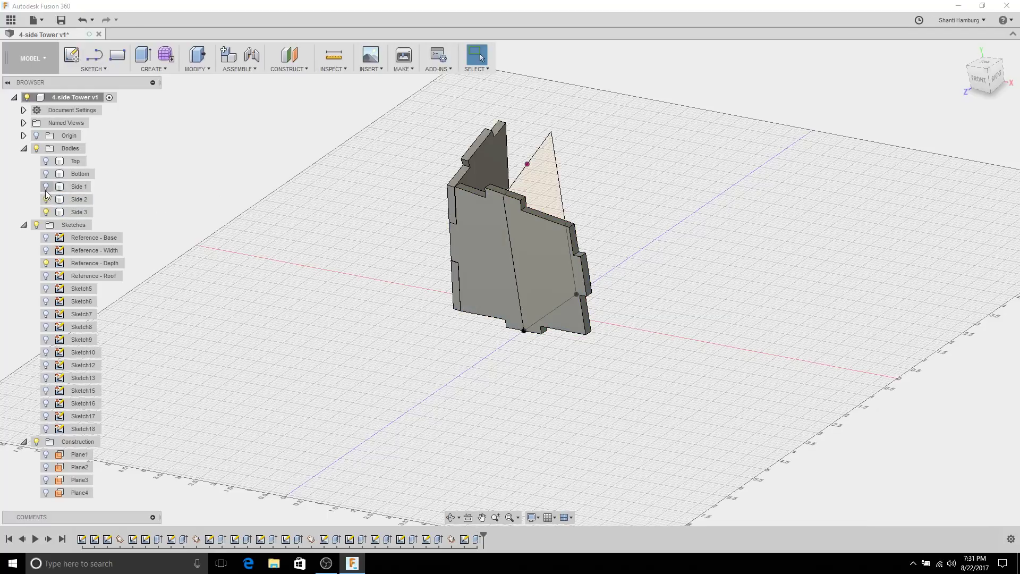
left_click(45, 187)
left_click(46, 173)
left_click(46, 160)
middle_click_drag(273, 200, 474, 207, "shift")
left_click(474, 206)
scroll(564, 262, "up", 5)
middle_click_drag(564, 262, 519, 325, "shift")
scroll(526, 265, "down", 5)
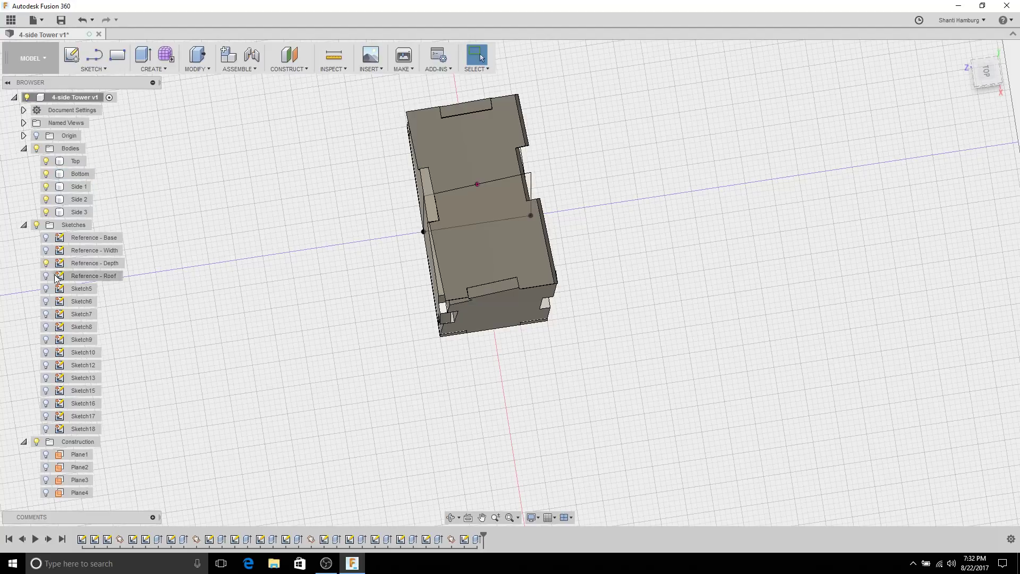
Step: Show the Reference - Width, Reference - Base and Reference - Roof sketches
left_click(46, 250)
left_click(46, 238)
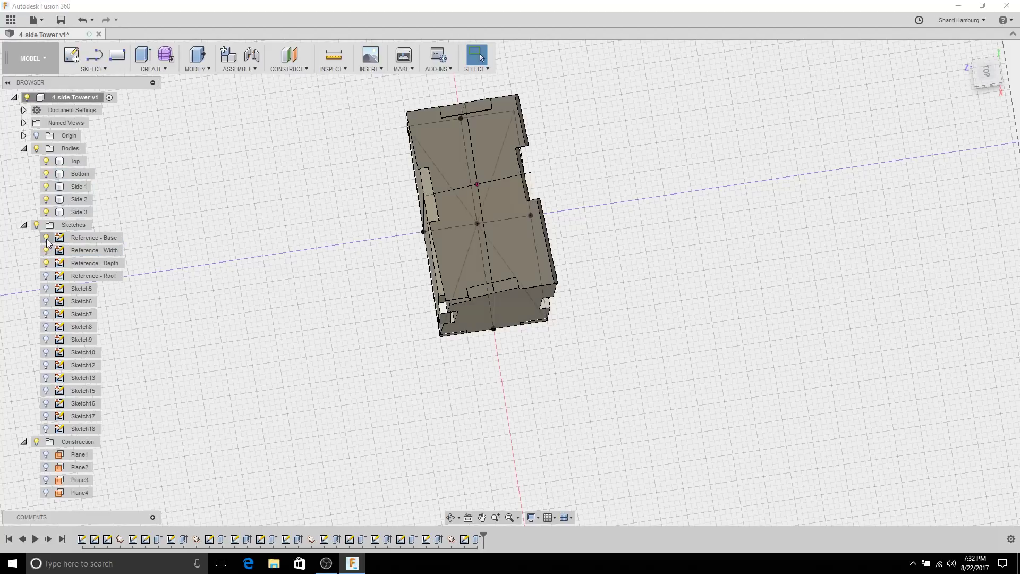
left_click(45, 276)
middle_click_drag(289, 302, 291, 228, "shift")
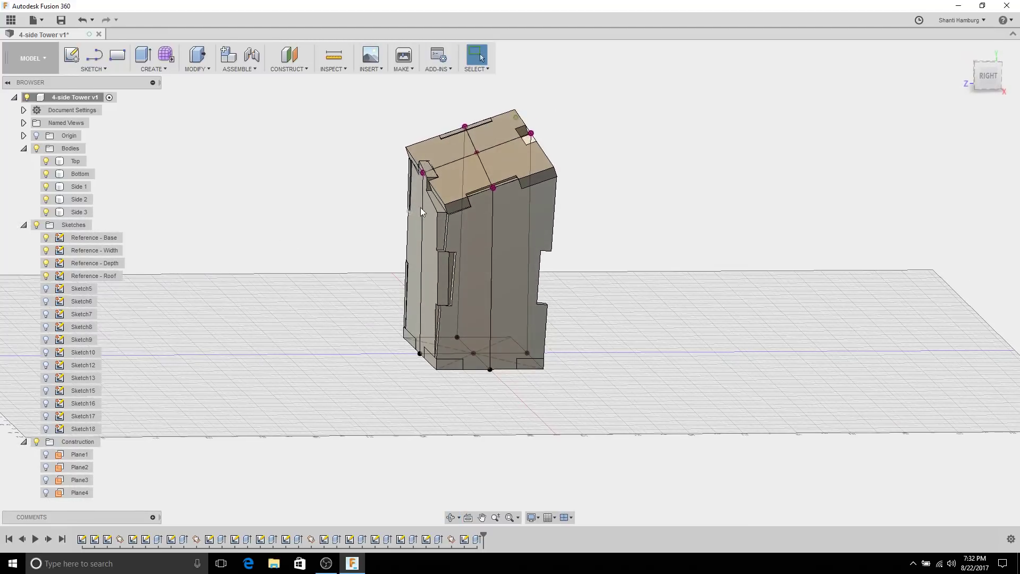
left_click(453, 199)
scroll(452, 199, "up", 5)
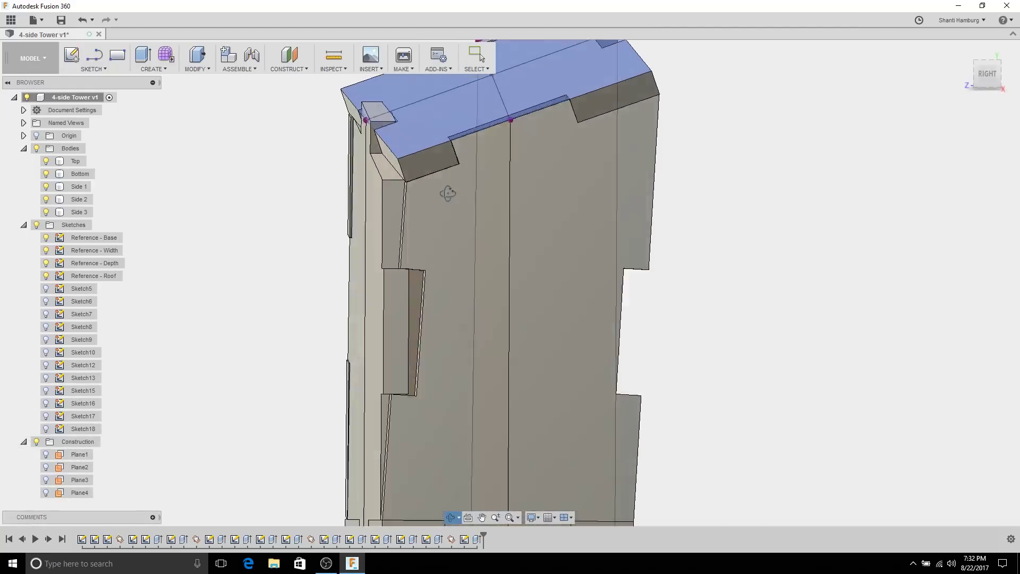
middle_click_drag(448, 193, 425, 189, "shift")
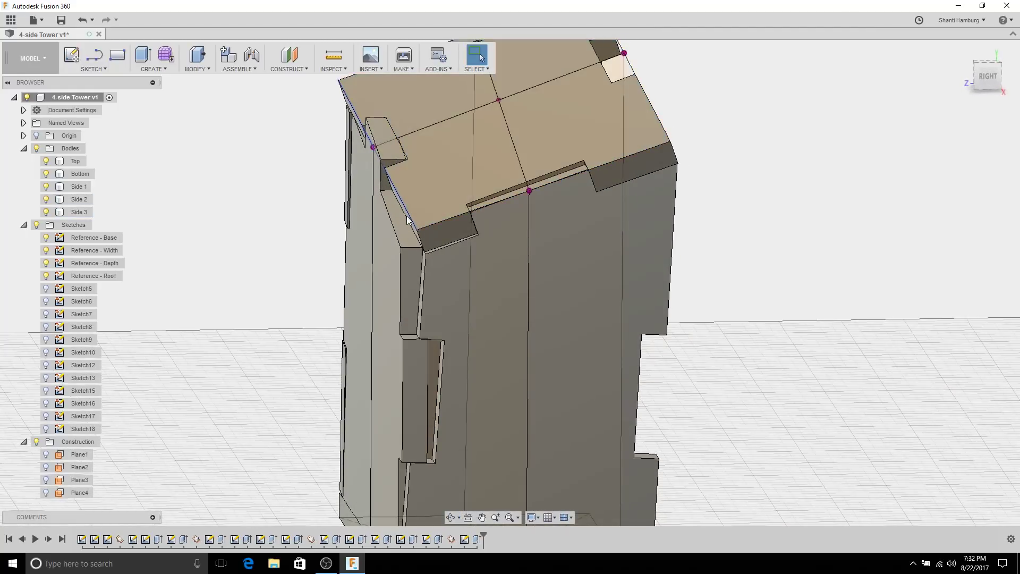
scroll(319, 195, "down", 2)
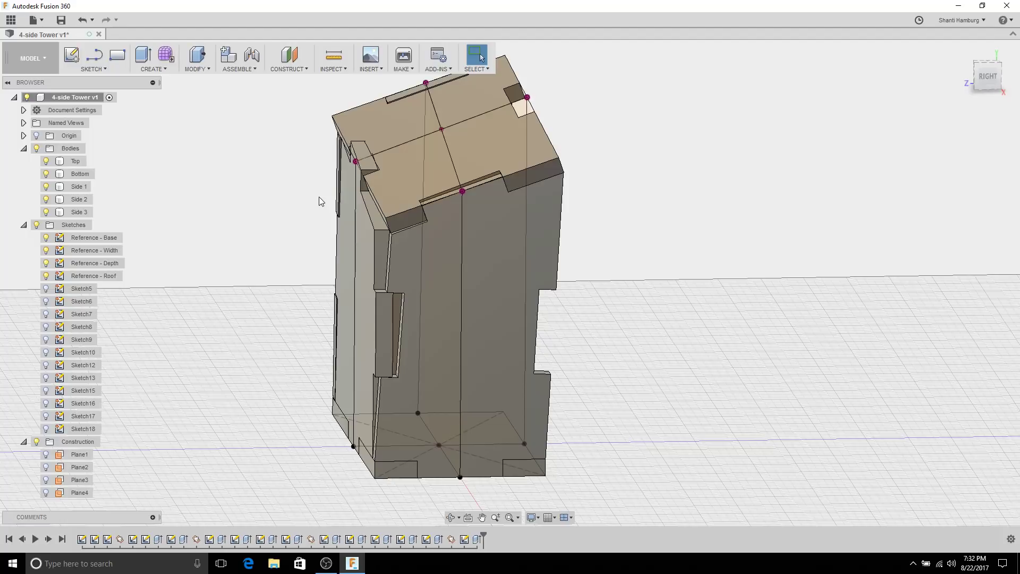
left_click(439, 250)
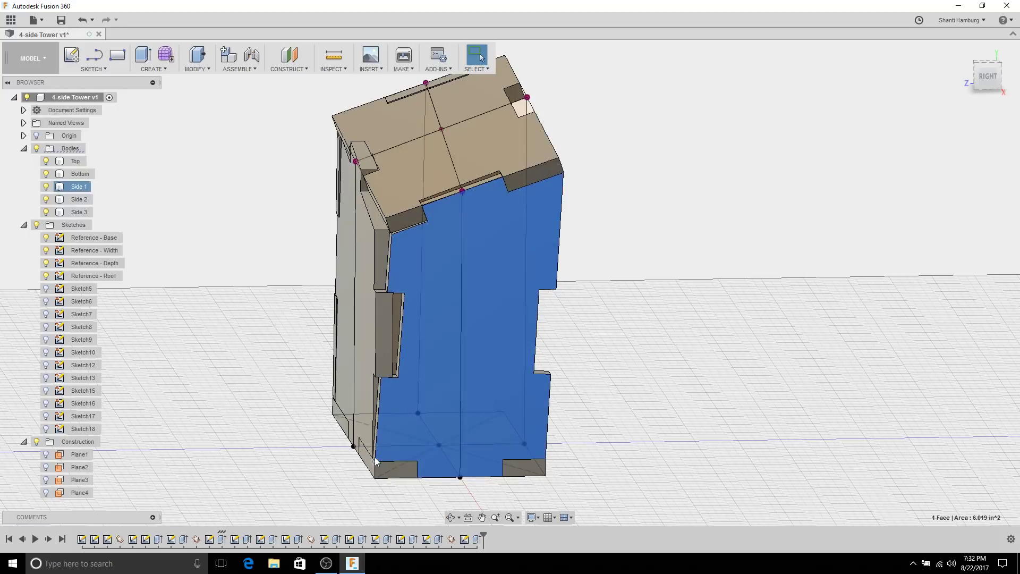
left_click(392, 230)
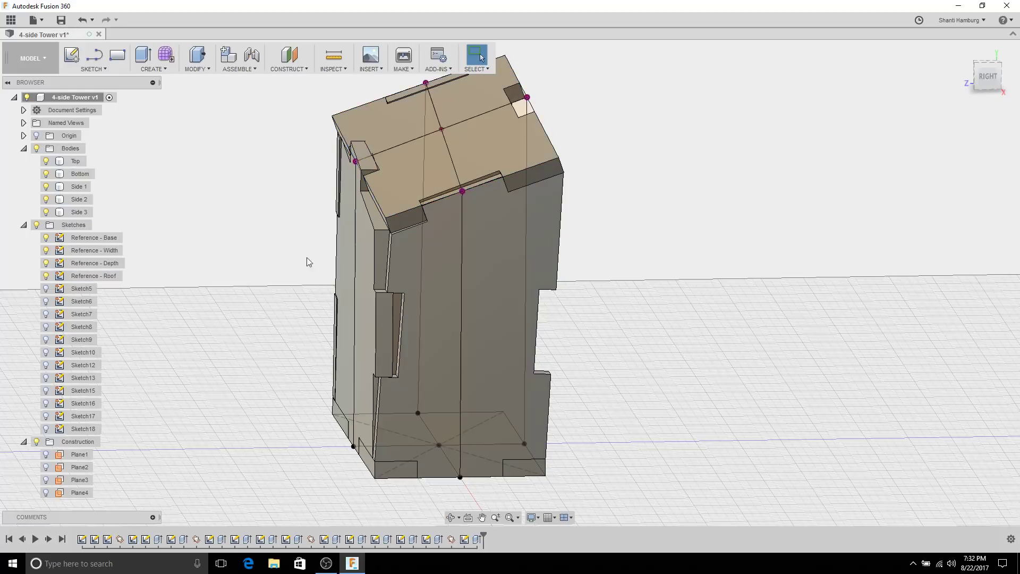
left_click(474, 278)
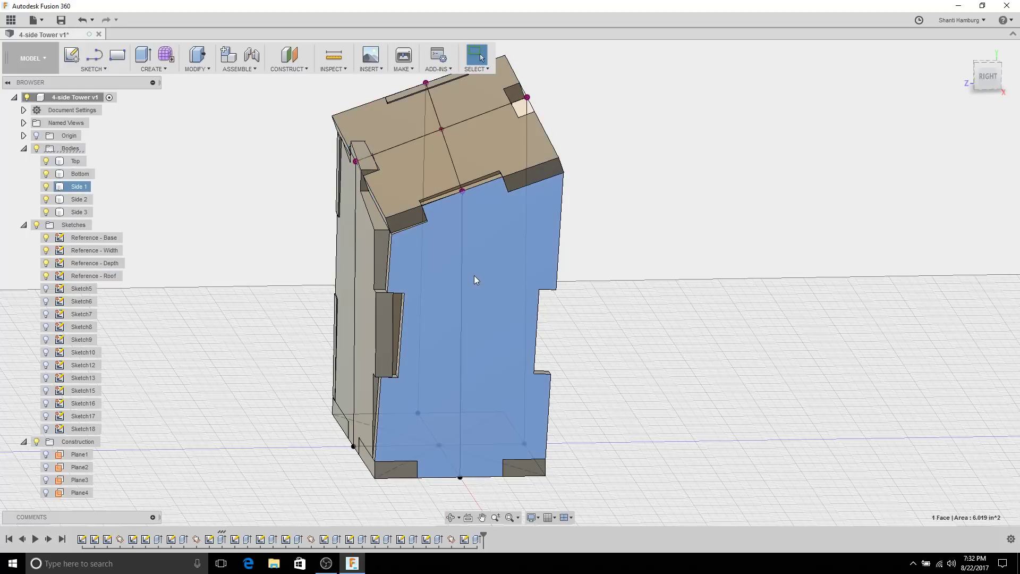
left_click(244, 371)
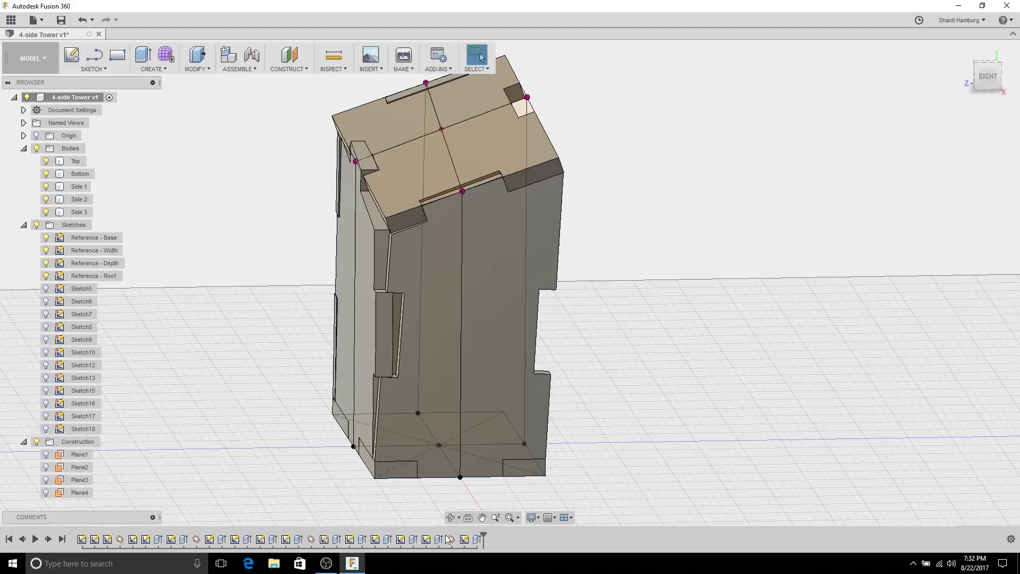
left_click(435, 385)
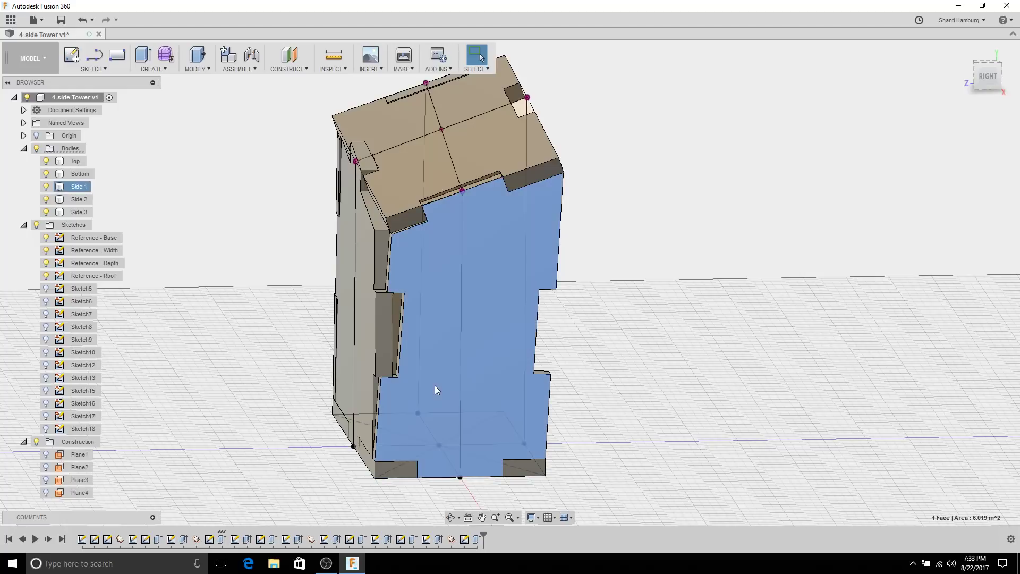
left_click(212, 539)
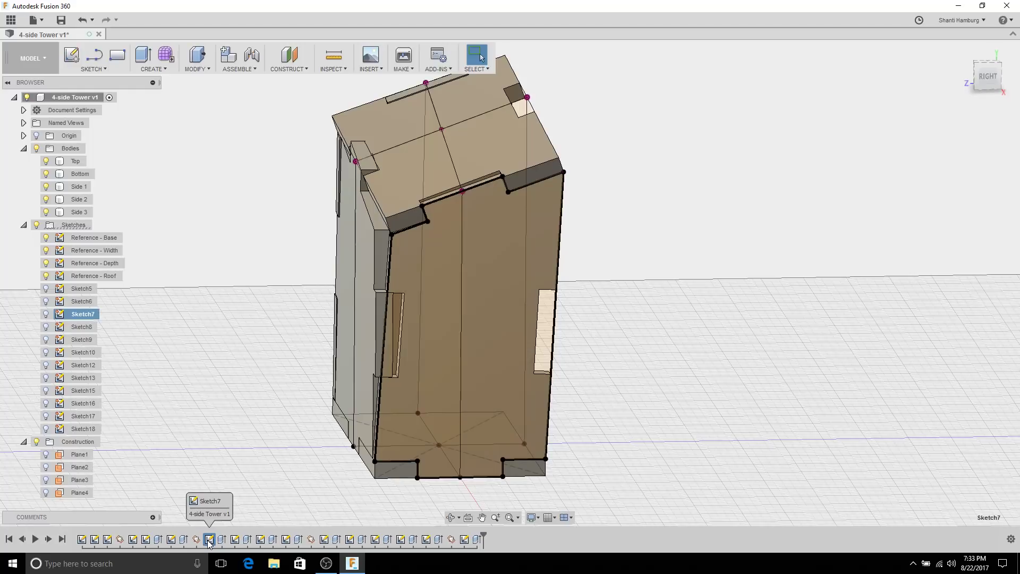
Step: Edit Sketch7, moving the upper-left corner and making the angled line coincident with the plate corner
right_click(209, 540)
left_click(226, 461)
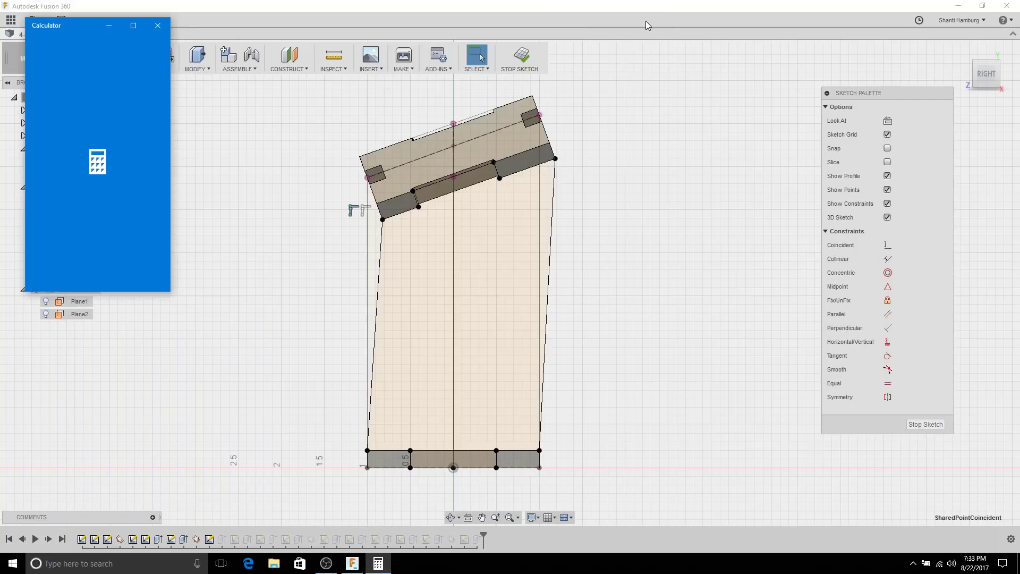
left_click(158, 25)
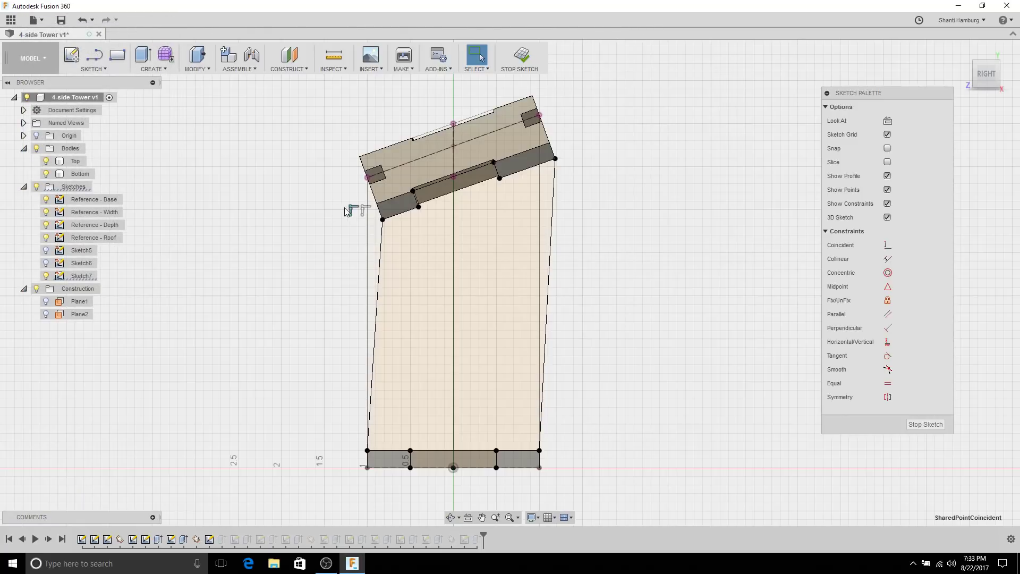
left_click_drag(383, 220, 343, 232)
scroll(342, 219, "up", 2)
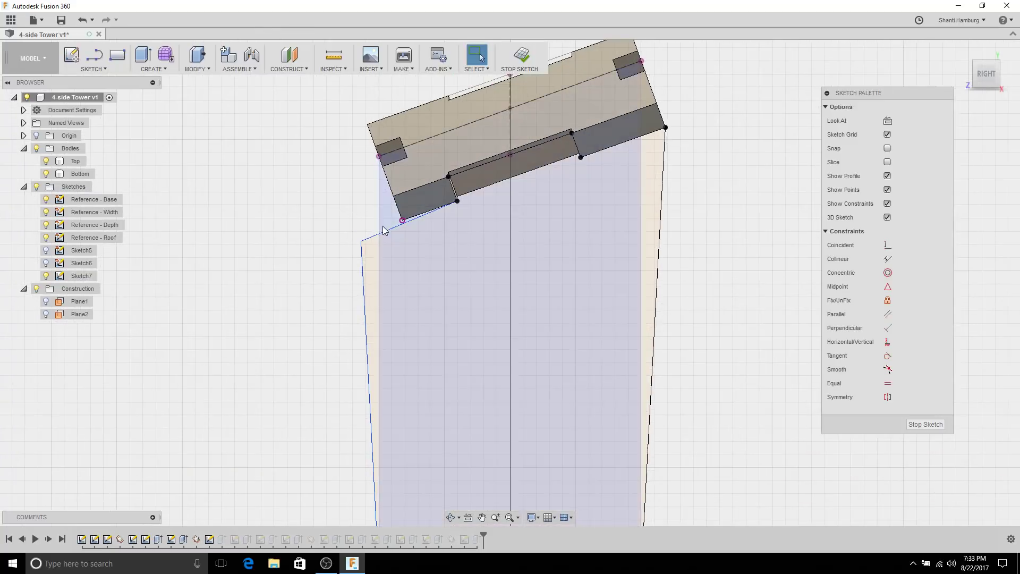
left_click(386, 233)
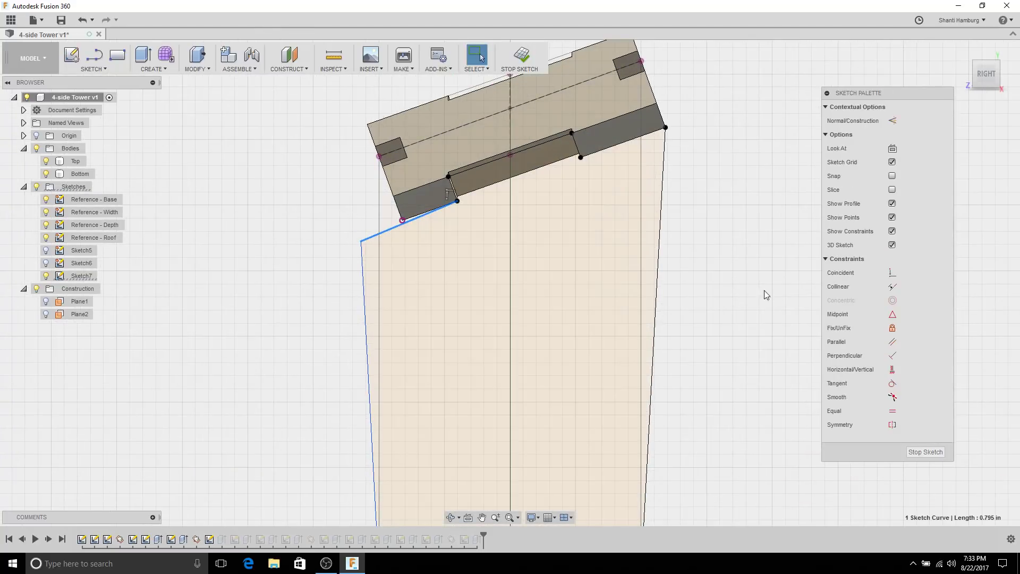
left_click(891, 272)
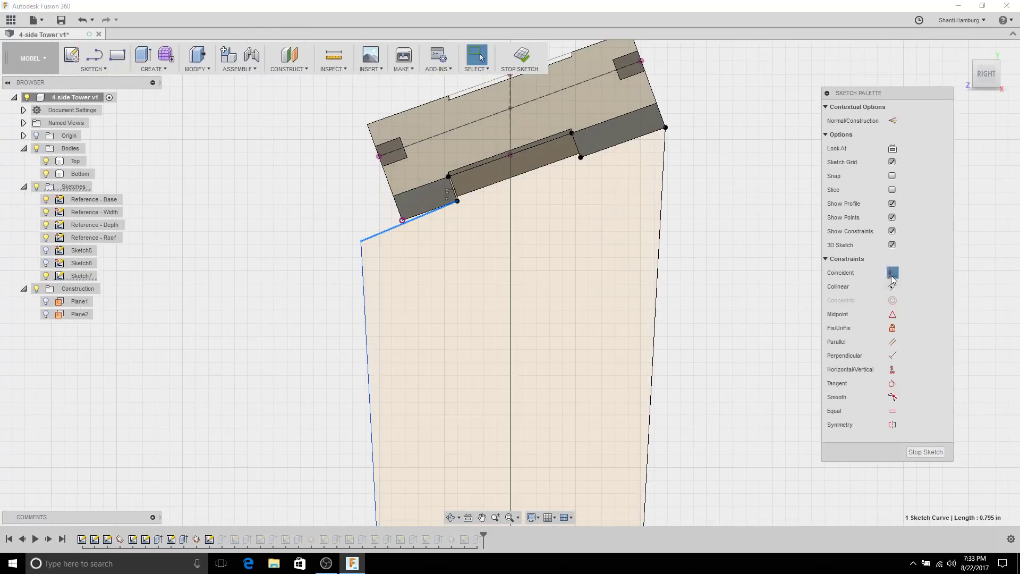
left_click(402, 221)
scroll(377, 287, "down", 3)
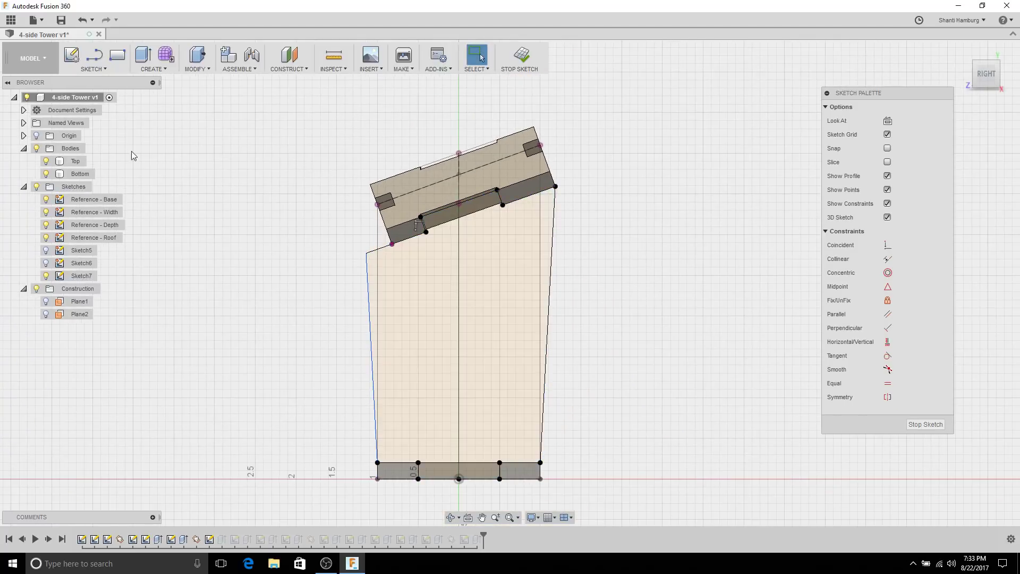
Step: Snap the angled line's lower end onto the vertical edge
middle_click_drag(265, 236, 319, 182, "shift")
scroll(372, 180, "up", 3)
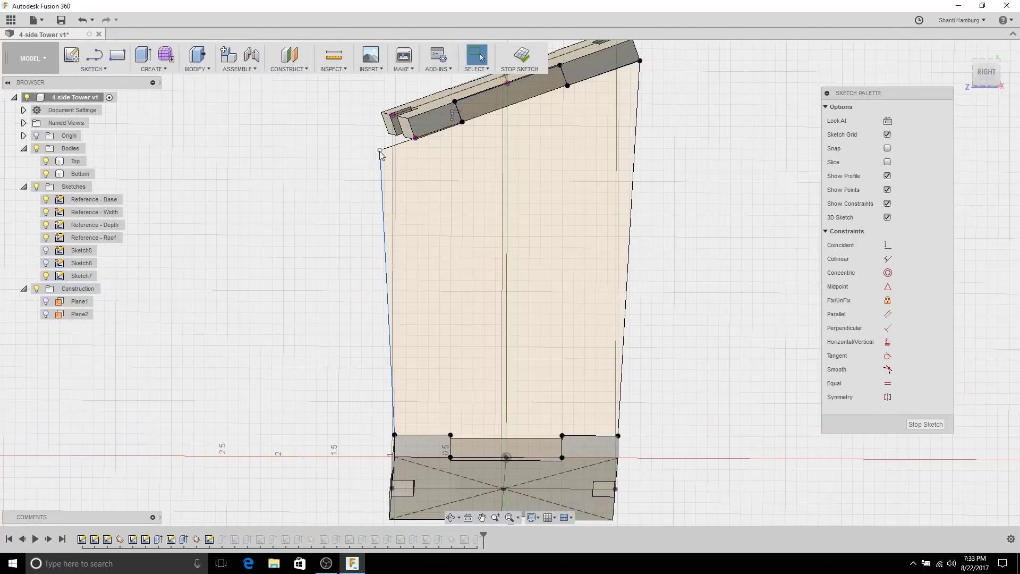
scroll(335, 159, "down", 2)
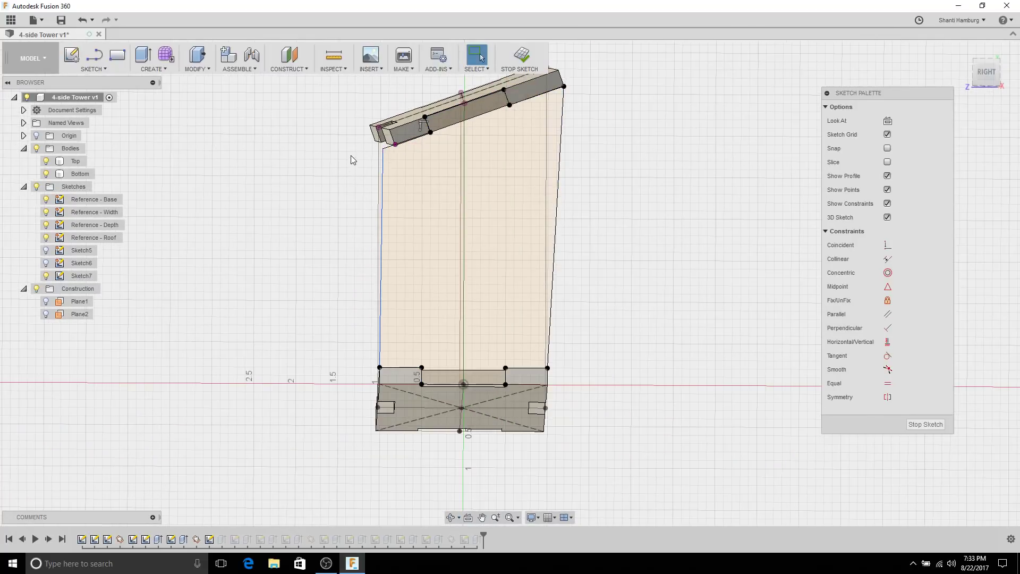
middle_click_drag(350, 160, 355, 171, "shift")
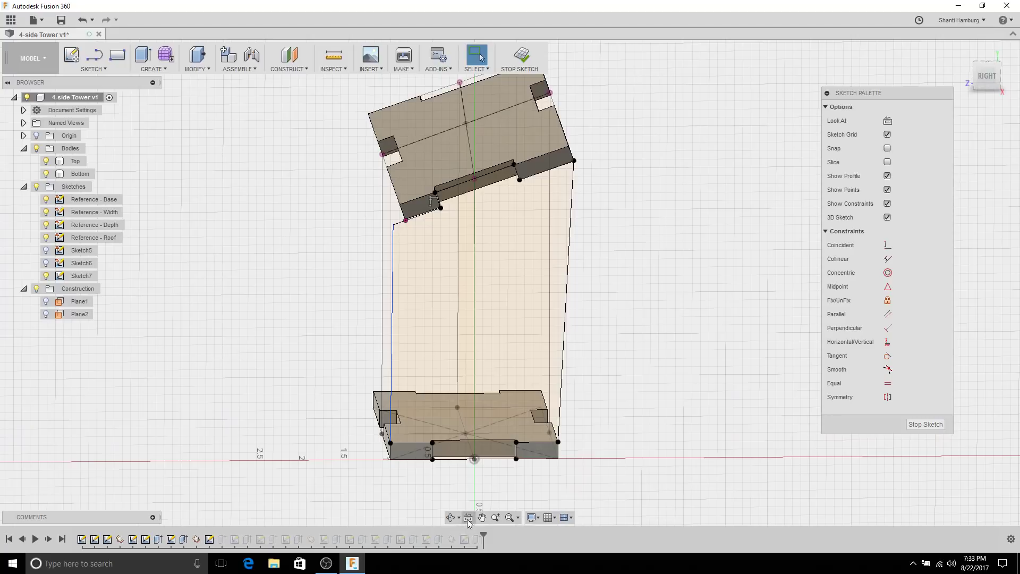
middle_click_drag(444, 279, 393, 365, "shift")
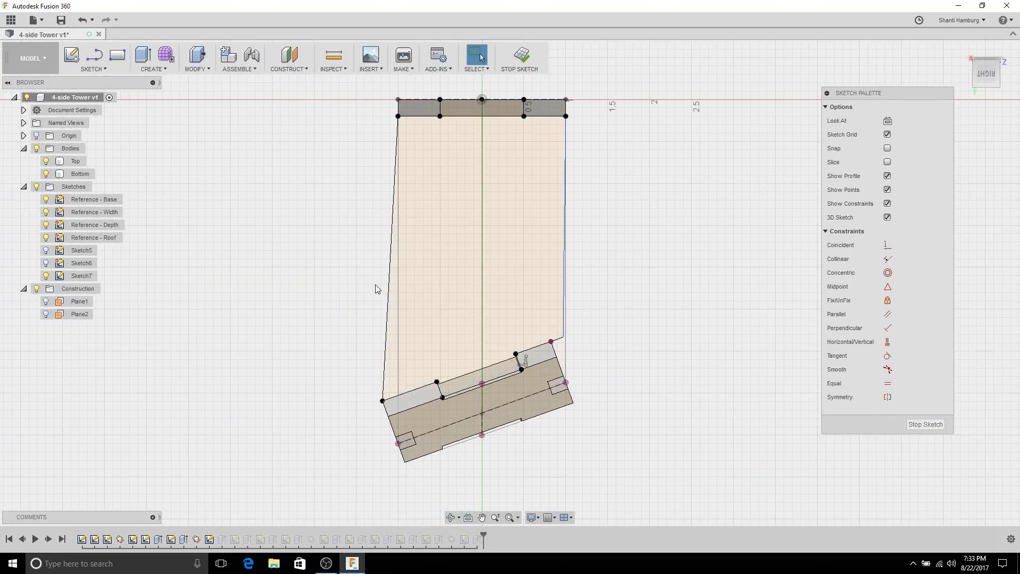
mouse_move(376, 289)
middle_mouse_down()
mouse_move(558, 282)
mouse_move(550, 286)
middle_mouse_up()
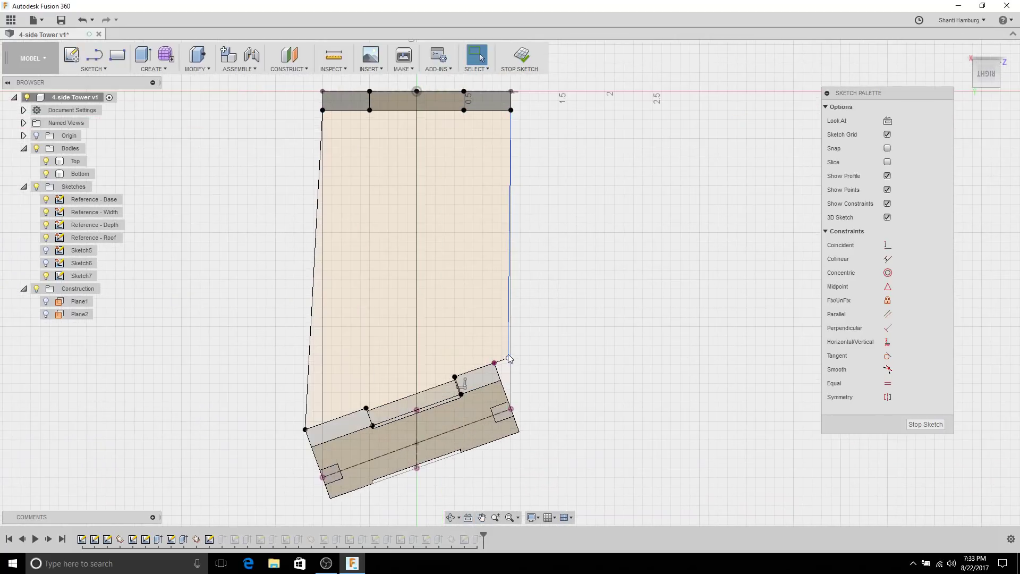
mouse_move(508, 360)
left_mouse_down()
mouse_move(524, 352)
mouse_move(511, 363)
left_mouse_up()
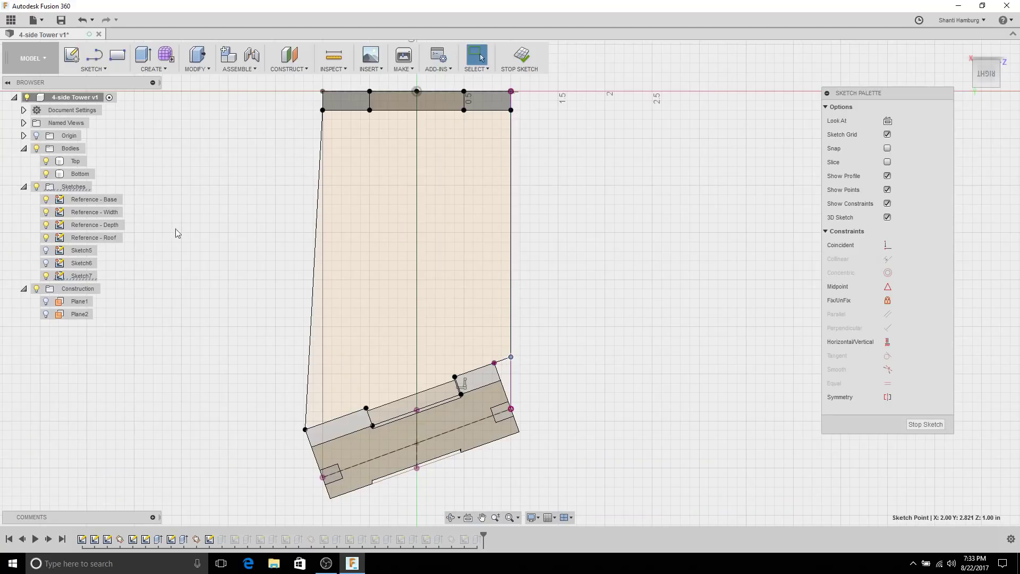
Step: Check the Reference - Width and Reference - Depth sketches, then finish Sketch7
left_click(93, 212)
left_click(90, 228)
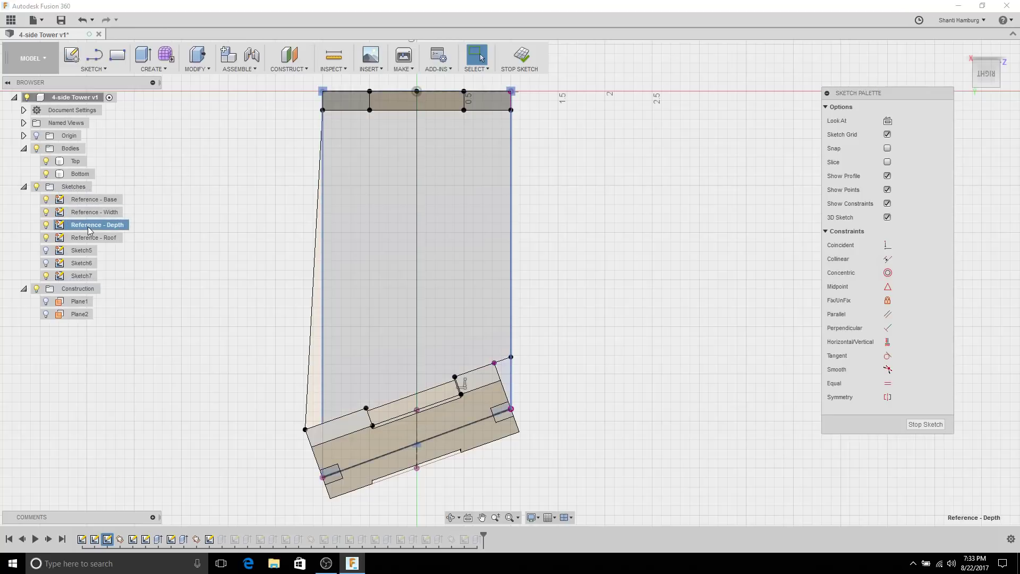
scroll(514, 405, "up", 2)
left_click(528, 353)
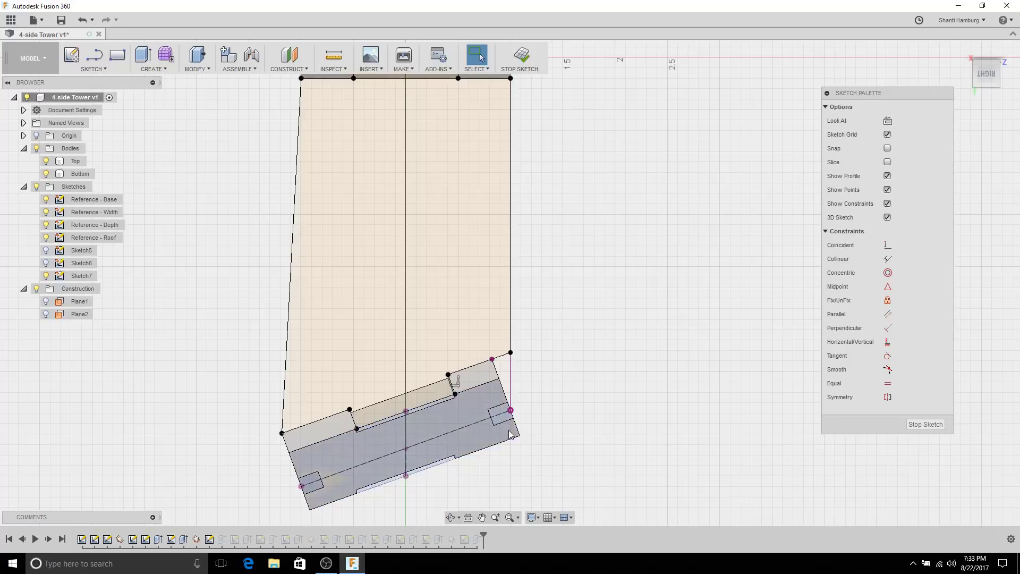
mouse_move(518, 458)
middle_mouse_down("shift")
mouse_move(524, 428)
mouse_move(562, 398)
mouse_move(569, 317)
mouse_move(469, 255)
mouse_move(406, 308)
mouse_move(420, 287)
middle_mouse_up("shift")
left_click(516, 60)
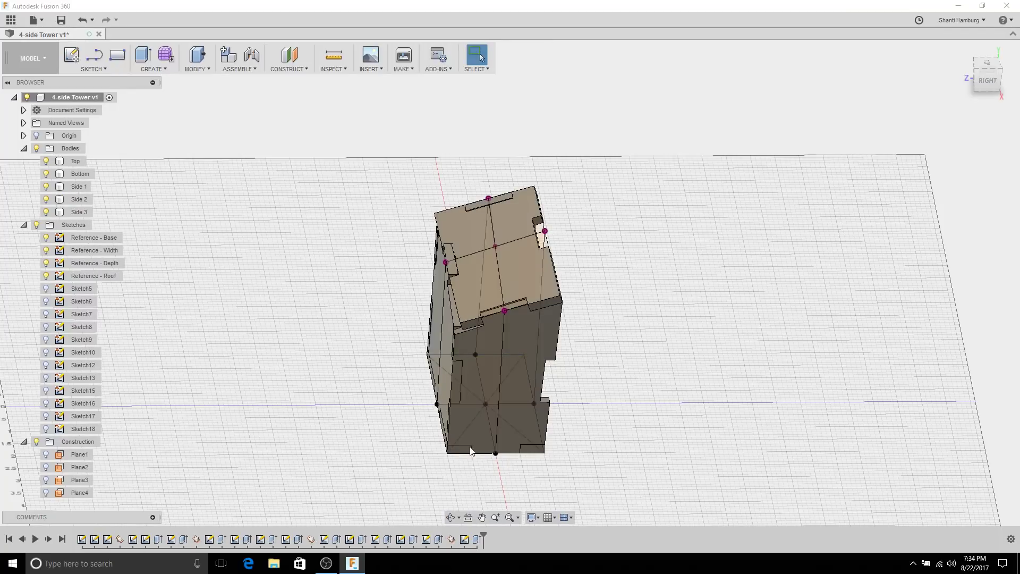
Step: Orbit the tower and inspect the Side 3 and Side 1 panels
middle_click_drag(477, 429, 444, 294)
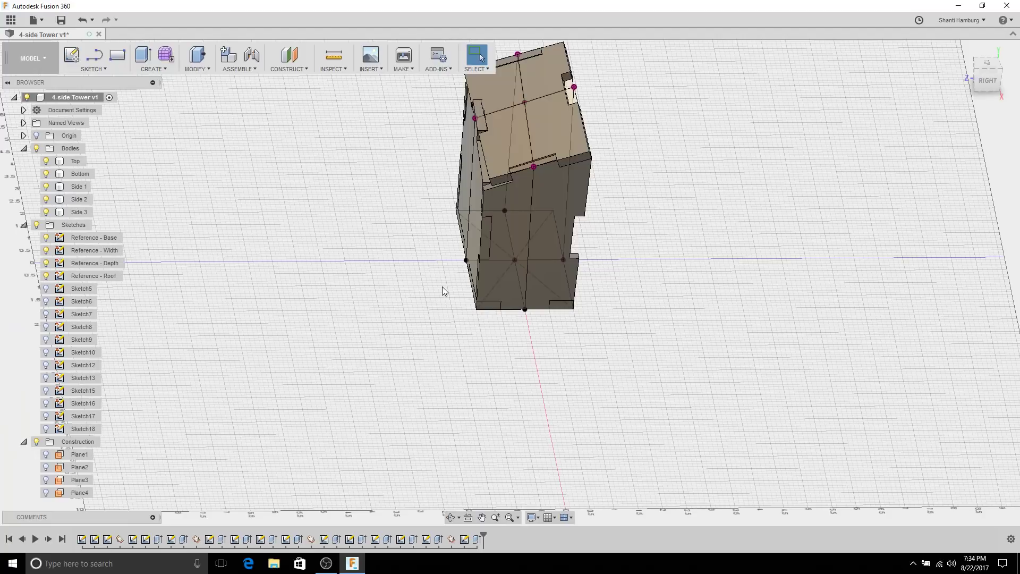
scroll(372, 207, "up", 4)
middle_click_drag(515, 199, 566, 245, "shift")
left_click(452, 164)
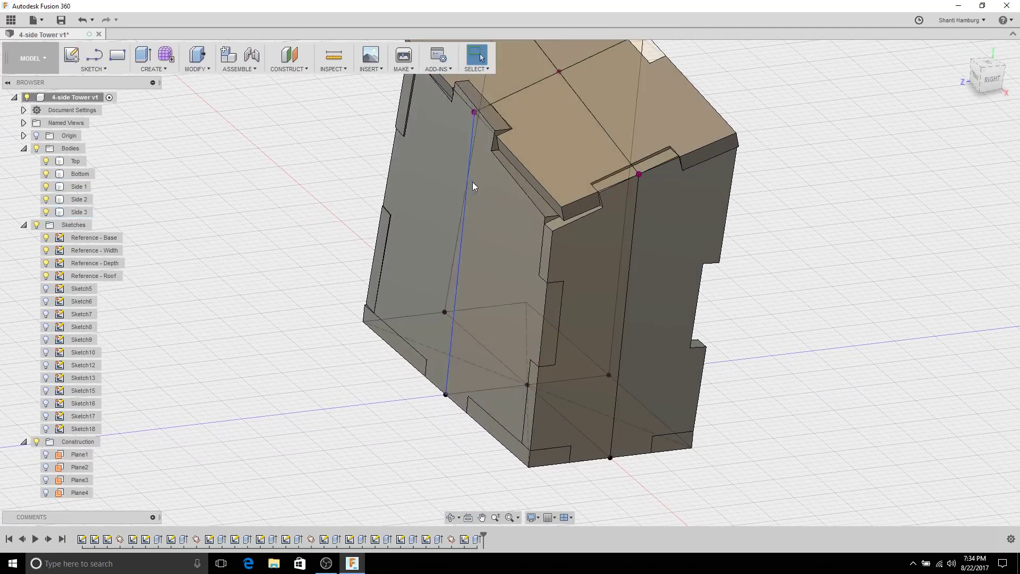
left_click(576, 236)
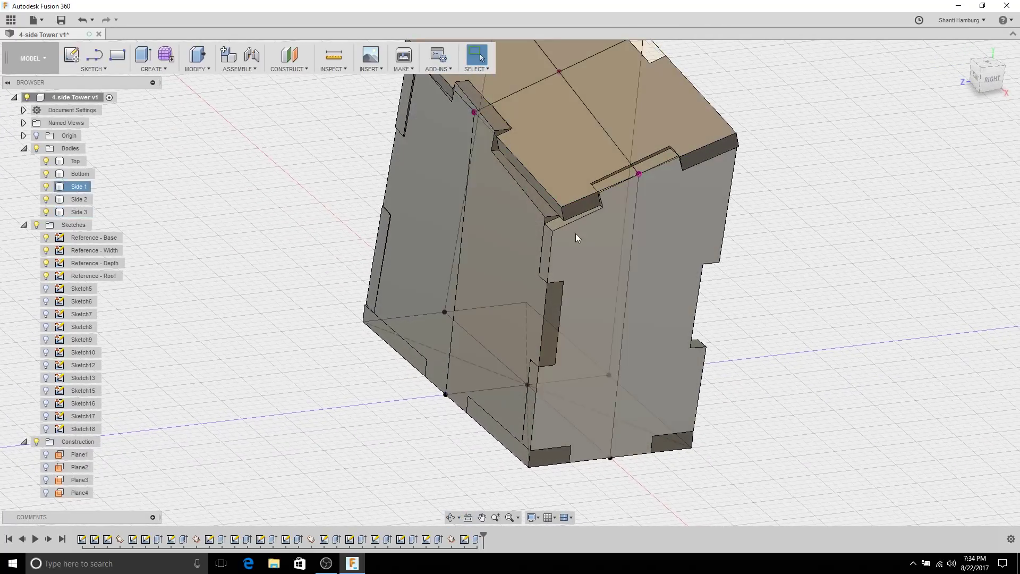
key("Escape")
Step: Orbit to the tower's front and open Sketch18 for editing from the timeline
scroll(494, 133, "up", 2)
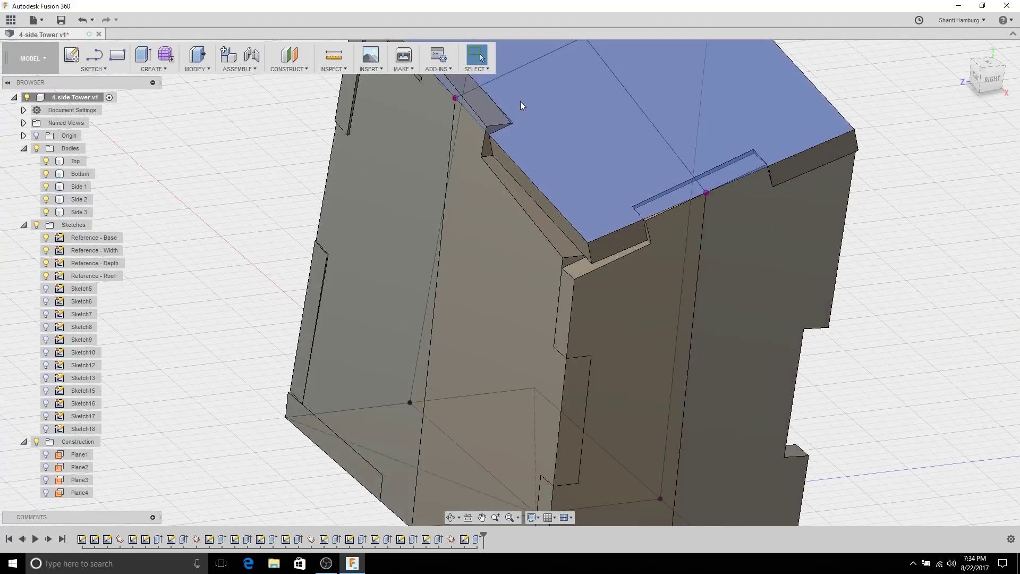
scroll(526, 159, "up", 3)
middle_click_drag(535, 210, 601, 266, "shift")
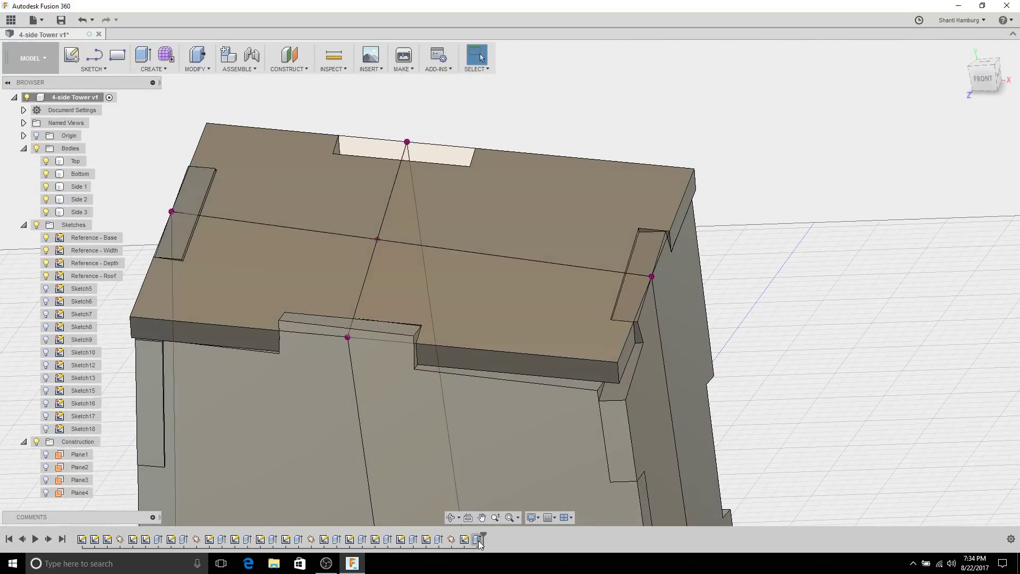
left_click(464, 539)
mouse_move(452, 439)
middle_mouse_down()
mouse_move(497, 252)
mouse_move(536, 244)
middle_mouse_up()
right_click(465, 540)
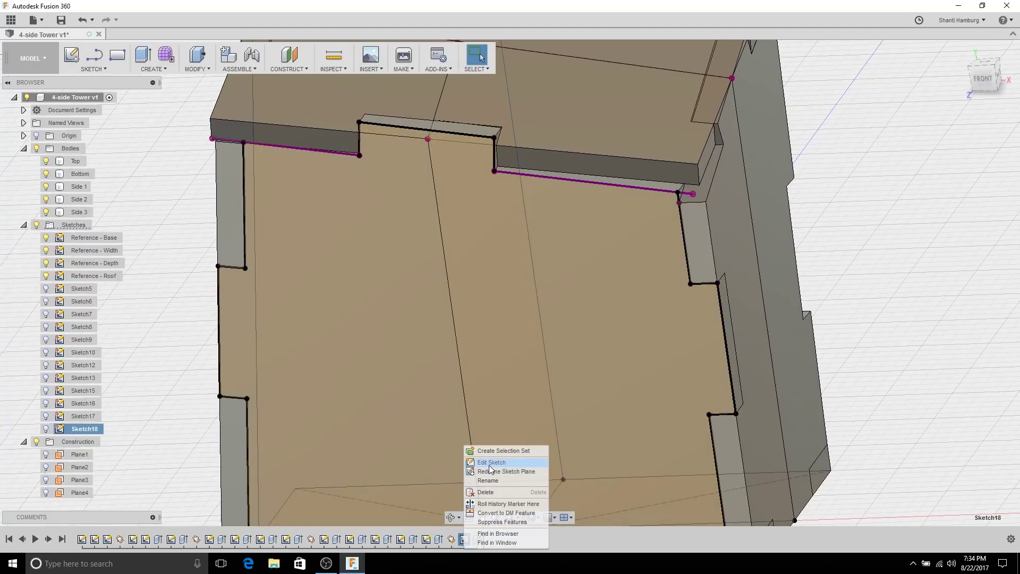
left_click(489, 463)
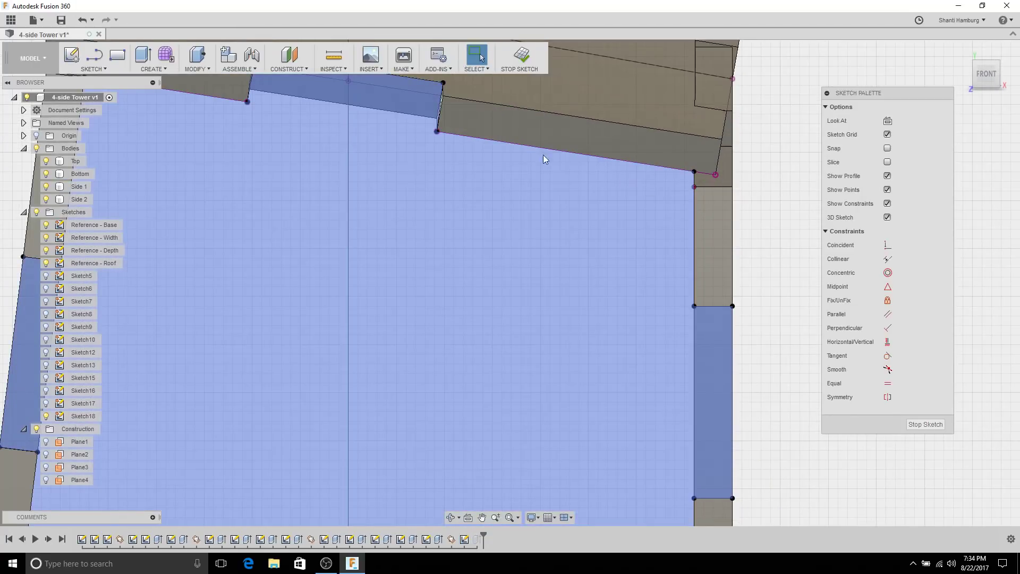
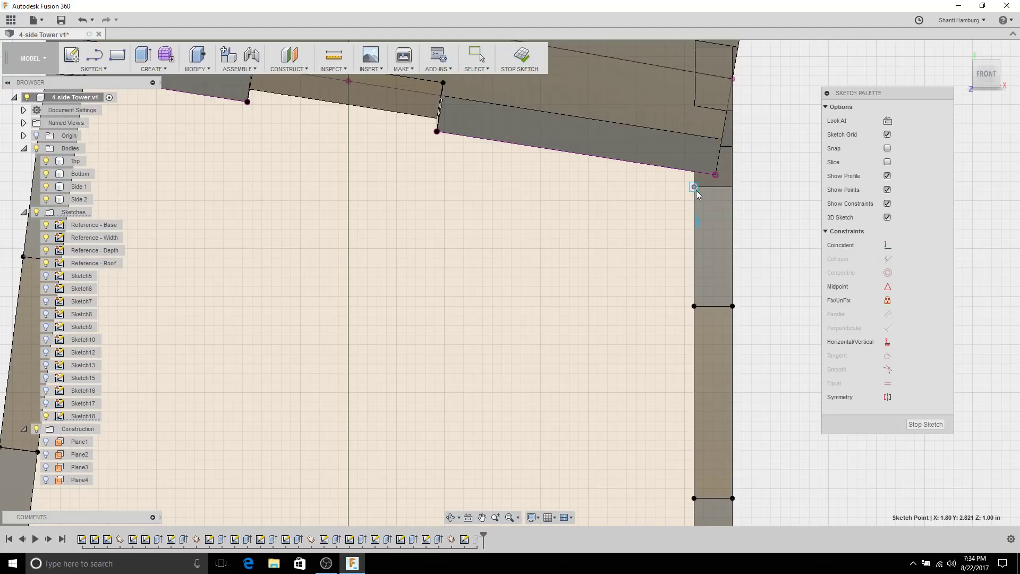
Step: Extend the right vertical line of the side sketch up to the top edge
key("Escape")
scroll(786, 197, "down", 3)
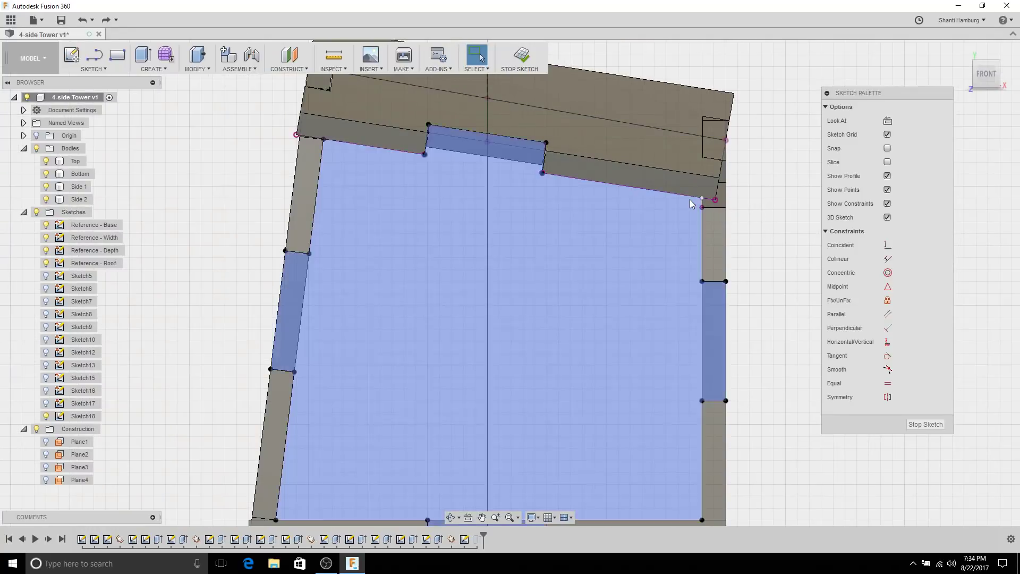
scroll(690, 200, "up", 2)
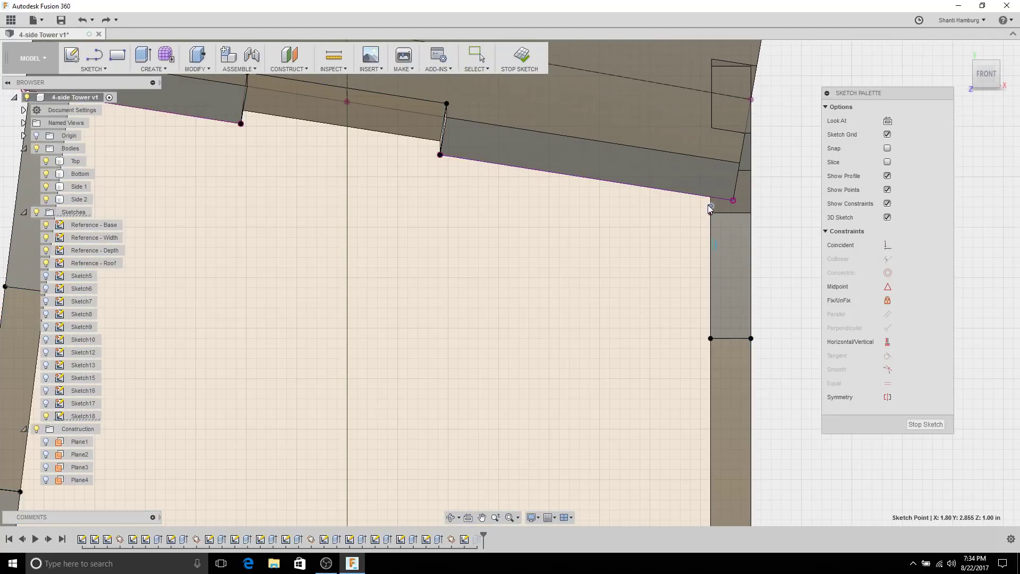
left_click_drag(708, 203, 709, 199)
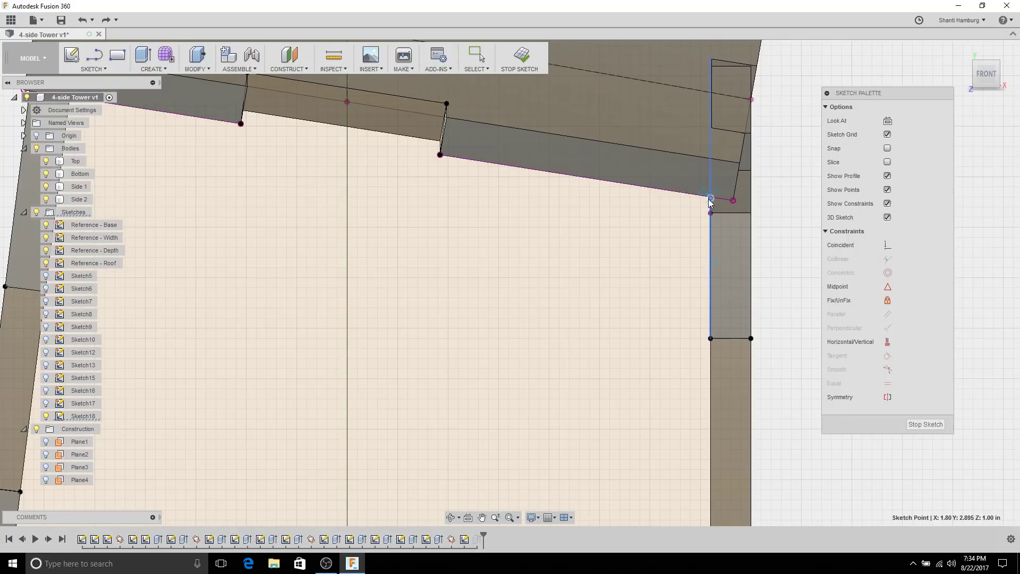
key("Escape")
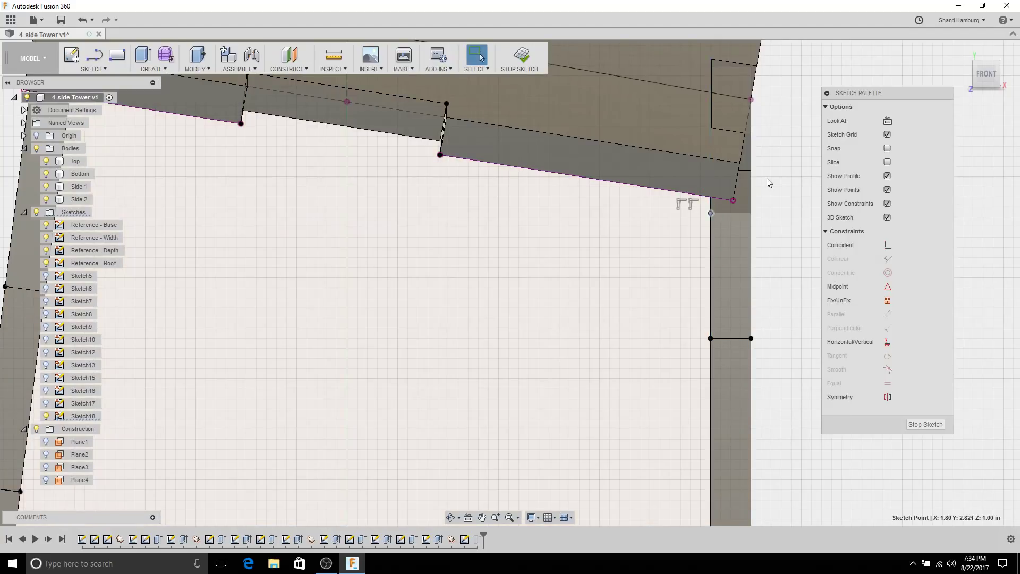
Step: Draw a new line from the top rail point to the corner point
mouse_move(765, 178)
middle_mouse_down("shift")
mouse_move(682, 163)
mouse_move(538, 216)
mouse_move(529, 163)
middle_mouse_up("shift")
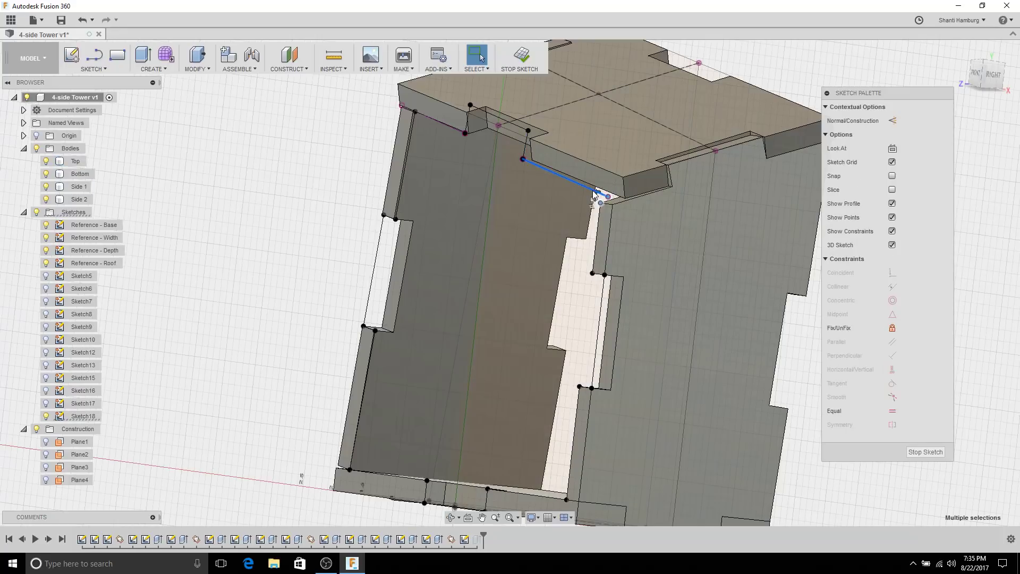
mouse_move(575, 202)
middle_mouse_down("shift")
mouse_move(527, 195)
mouse_move(569, 217)
middle_mouse_up("shift")
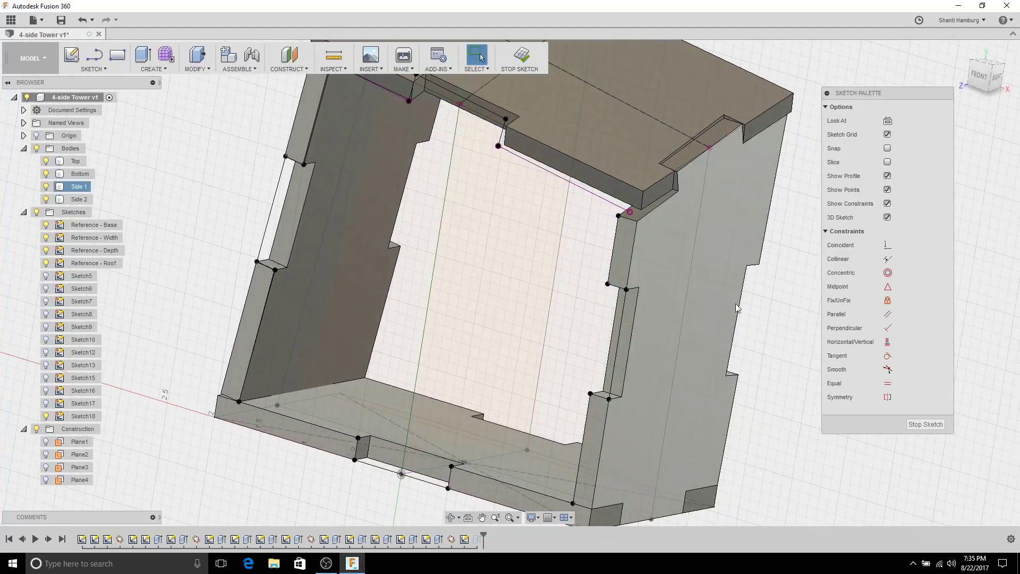
left_click(497, 146)
left_click(618, 215)
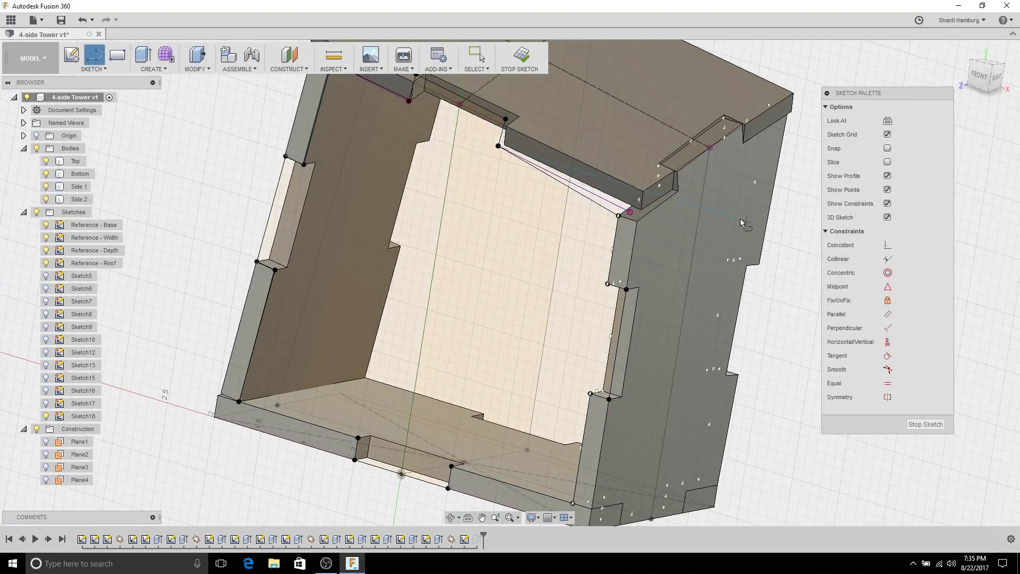
left_click(611, 210)
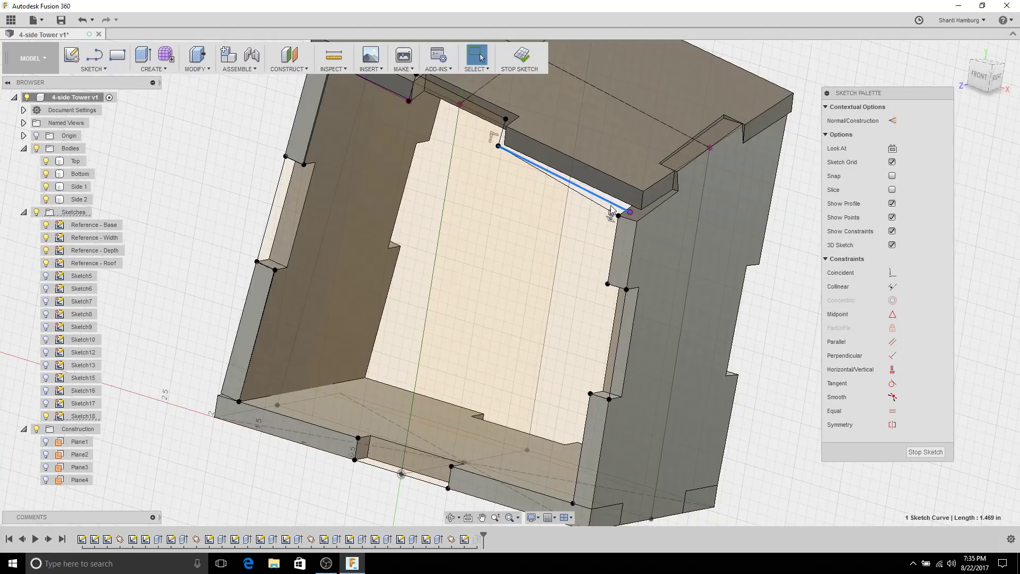
key("Escape")
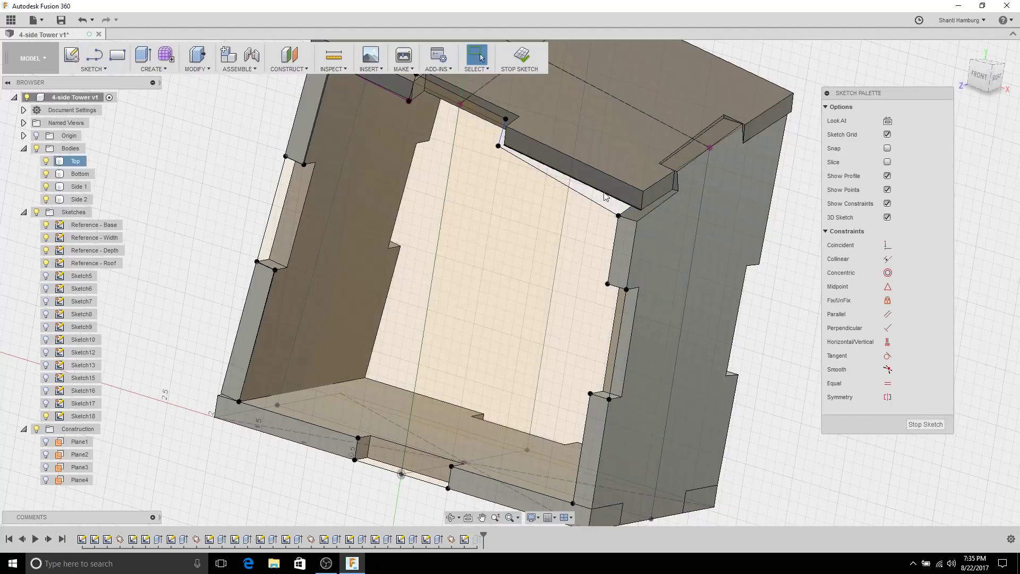
Step: Snap the notch's short line endpoint onto the corner and finish the sketch
scroll(521, 143, "up", 5)
mouse_move(521, 143)
middle_mouse_down("shift")
mouse_move(531, 131)
mouse_move(446, 178)
middle_mouse_up("shift")
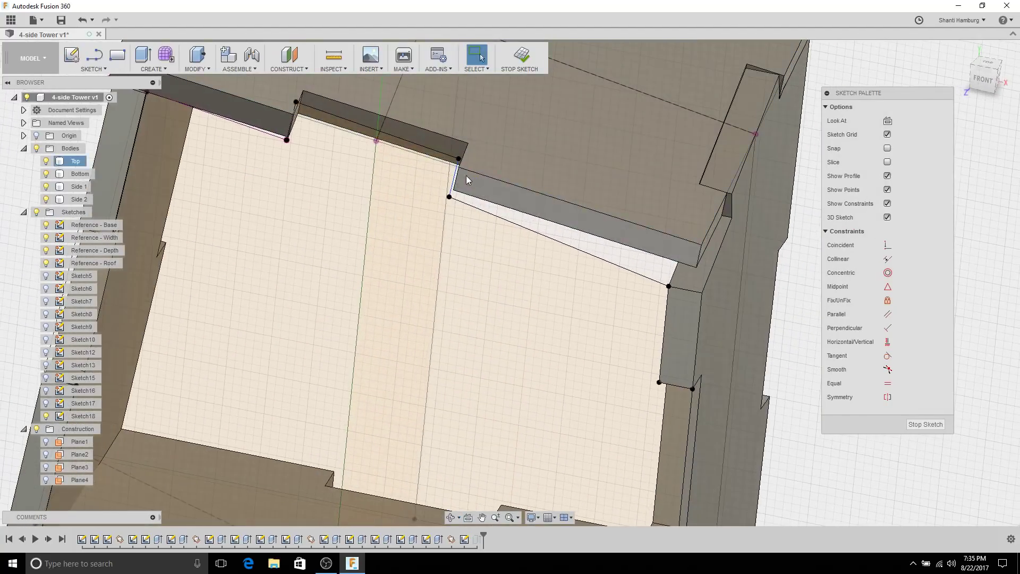
left_click(431, 182)
key("Escape")
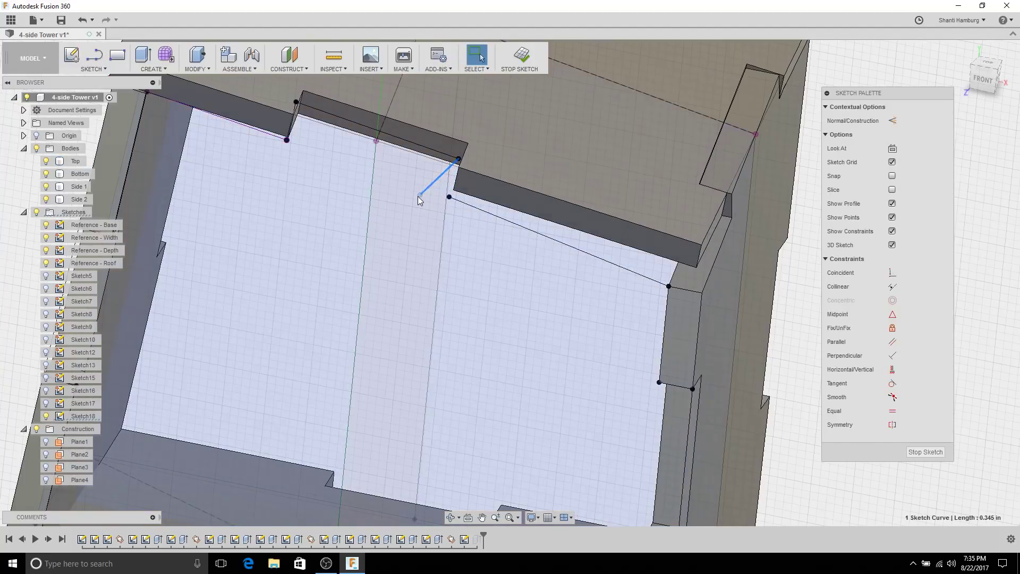
left_click_drag(417, 192, 420, 195)
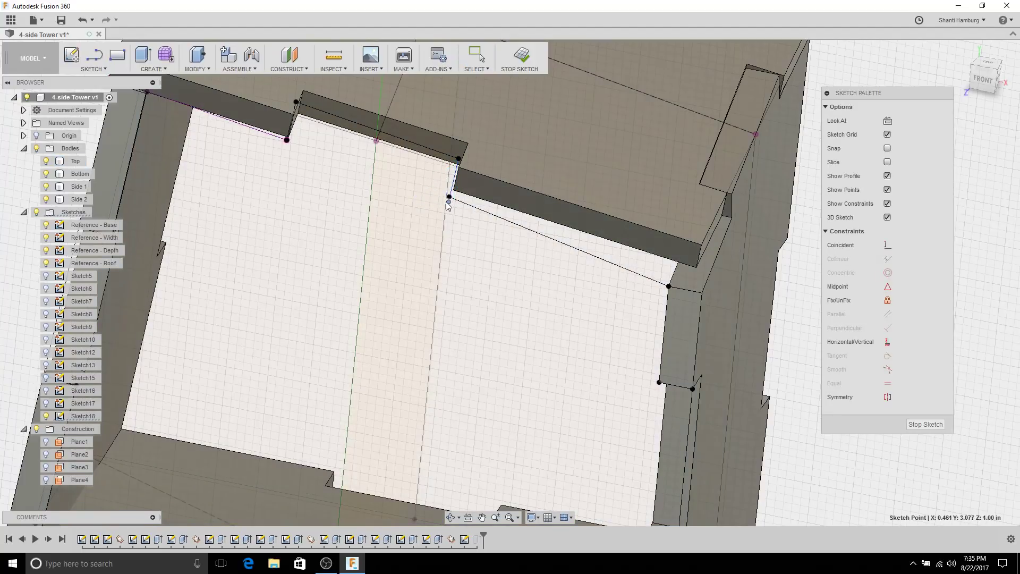
scroll(477, 212, "down", 5)
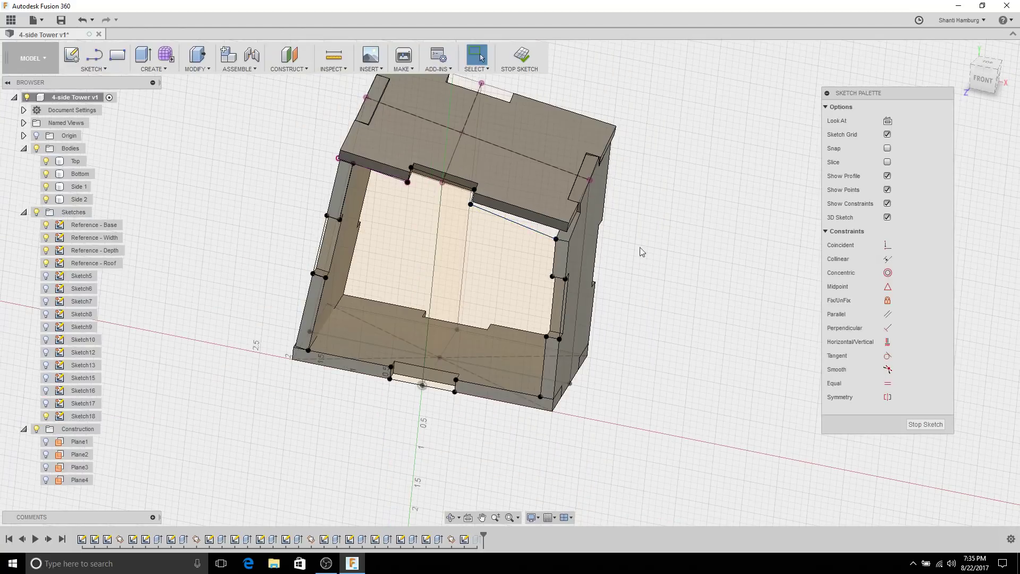
left_click(502, 63)
mouse_move(713, 203)
middle_mouse_down("shift")
mouse_move(708, 175)
mouse_move(720, 157)
mouse_move(744, 162)
mouse_move(724, 175)
mouse_move(720, 198)
middle_mouse_up("shift")
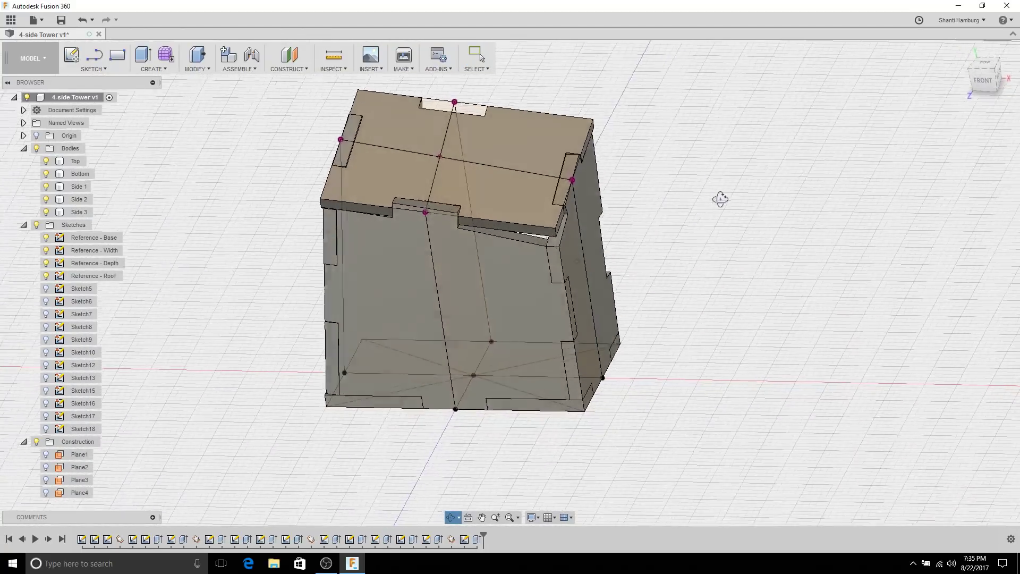
Step: Inspect the tower's top notch, then bring up Sketch18's context menu in the timeline
scroll(397, 214, "up", 5)
middle_click_drag(397, 214, 515, 217, "shift")
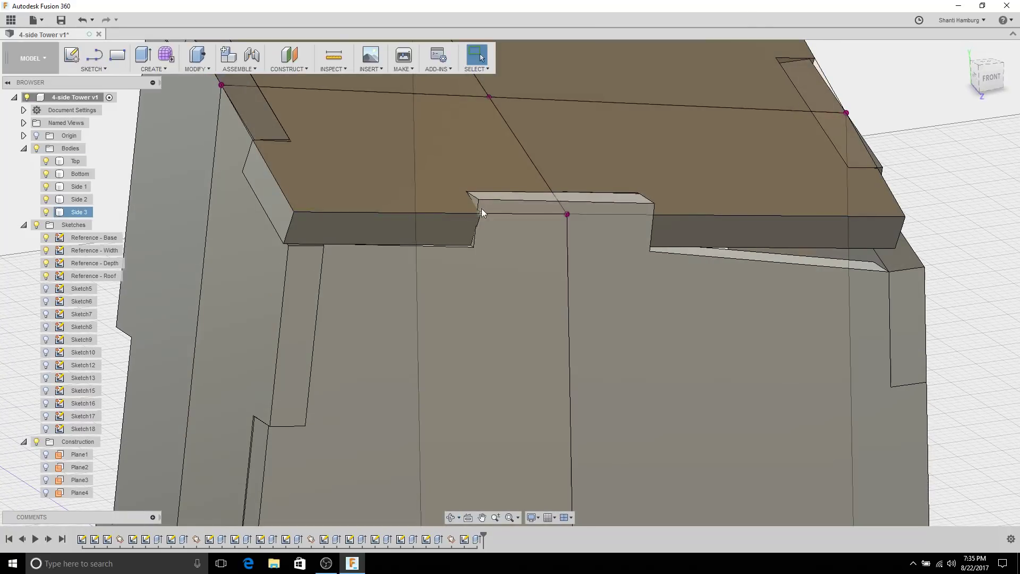
middle_click_drag(497, 245, 269, 186, "shift")
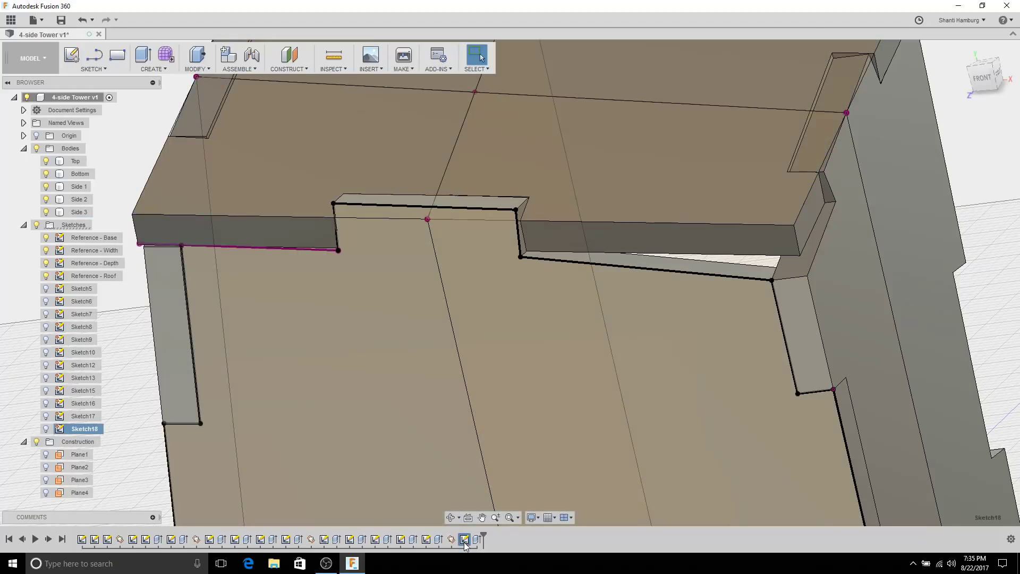
right_click(464, 541)
left_click(493, 458)
right_click(463, 540)
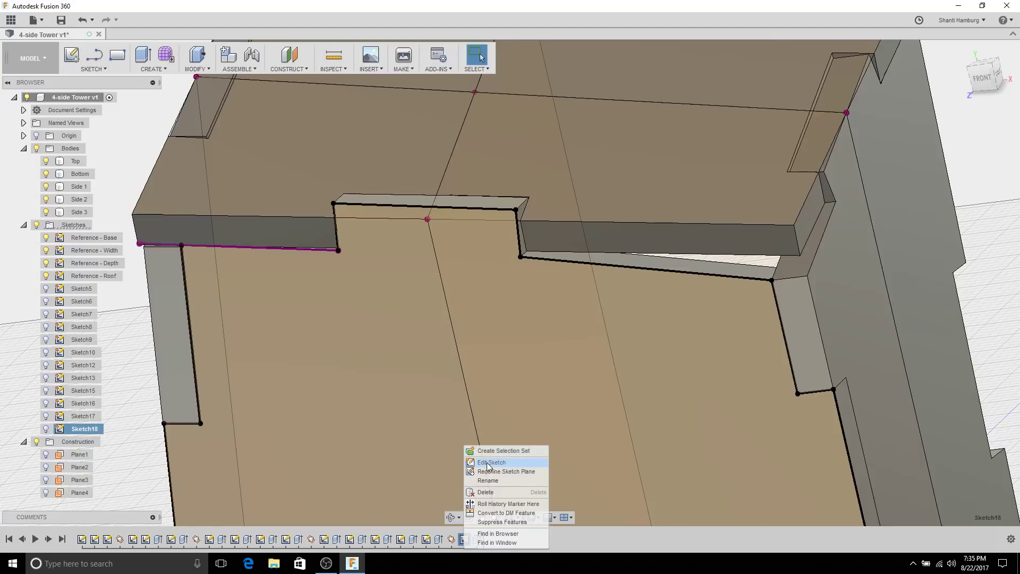
Step: Reopen Sketch18 for editing and identify the Top body
left_click(489, 463)
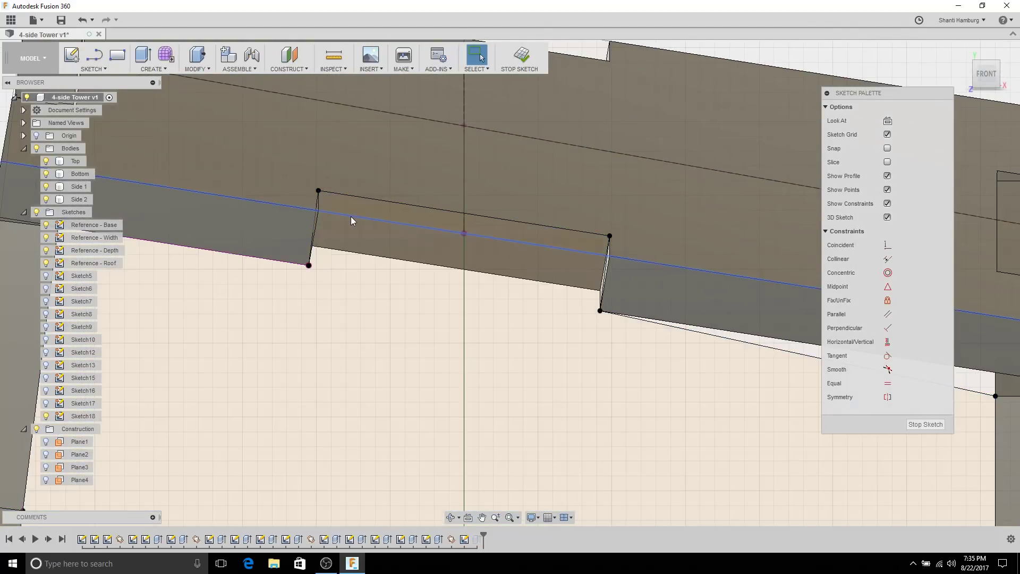
scroll(464, 330, "down", 5)
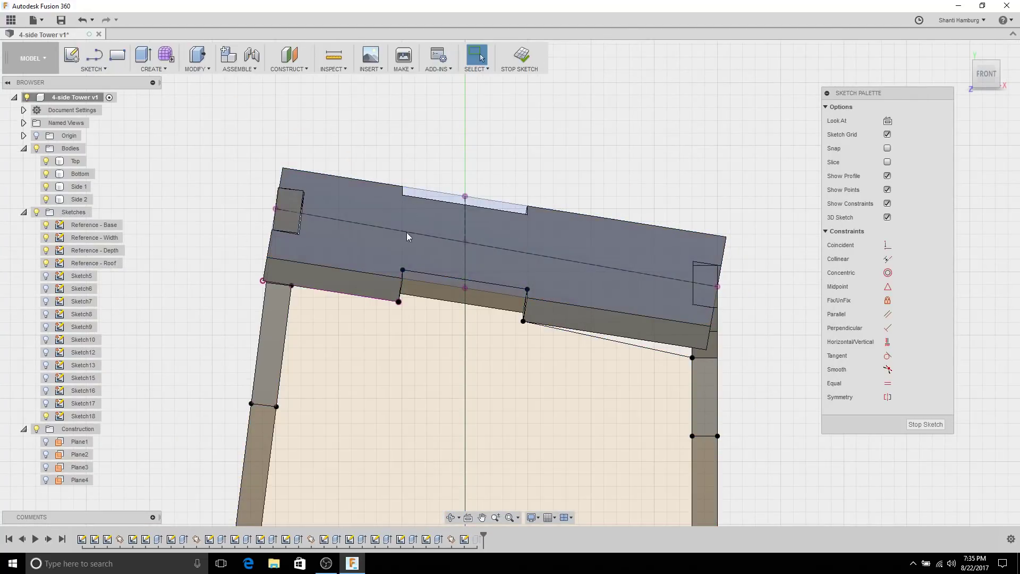
left_click(408, 236)
left_click(81, 165)
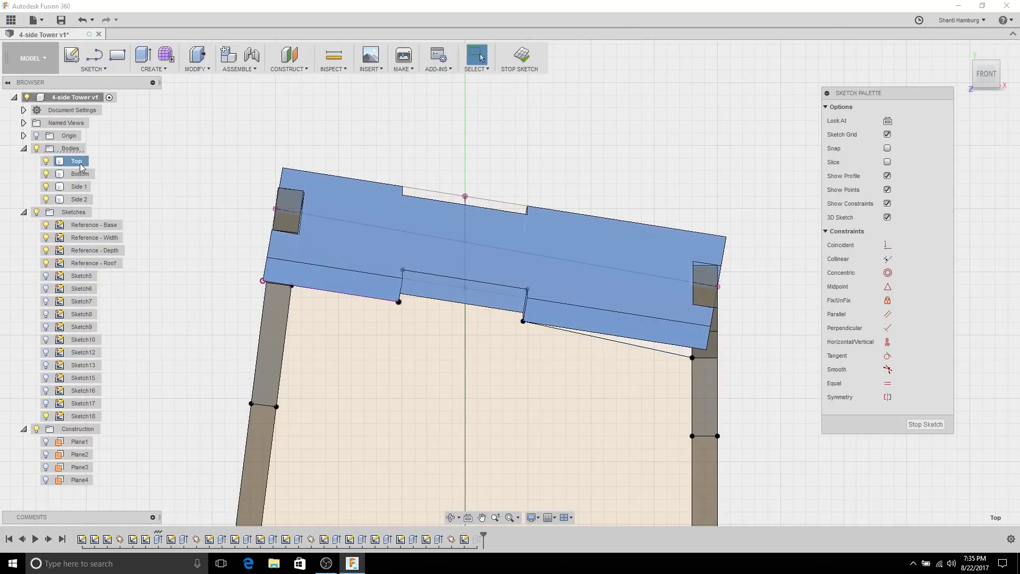
left_click(180, 223)
scroll(439, 291, "up", 5)
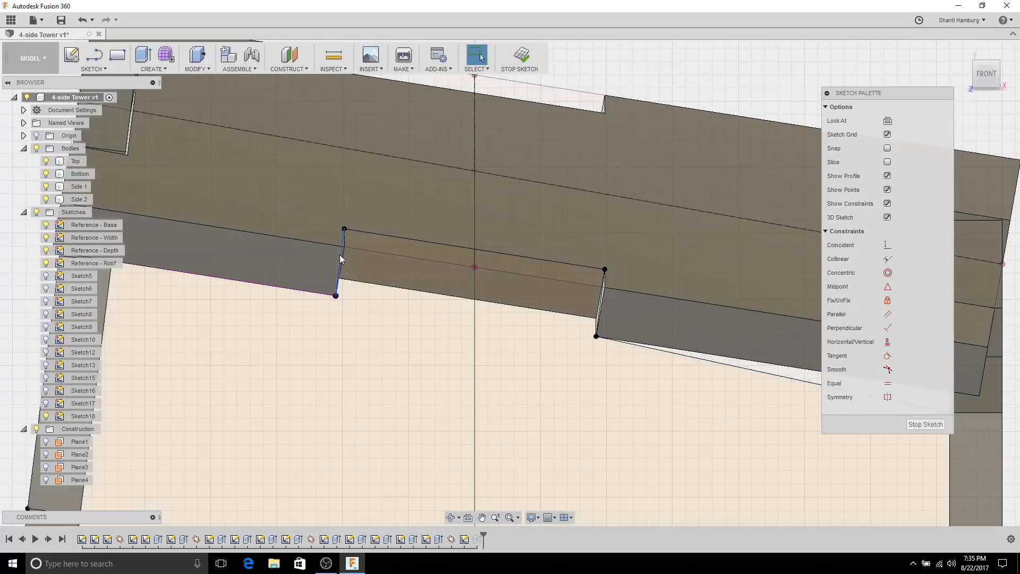
Step: Project the Top body's notch edges into Sketch18 and finish the sketch
key("p")
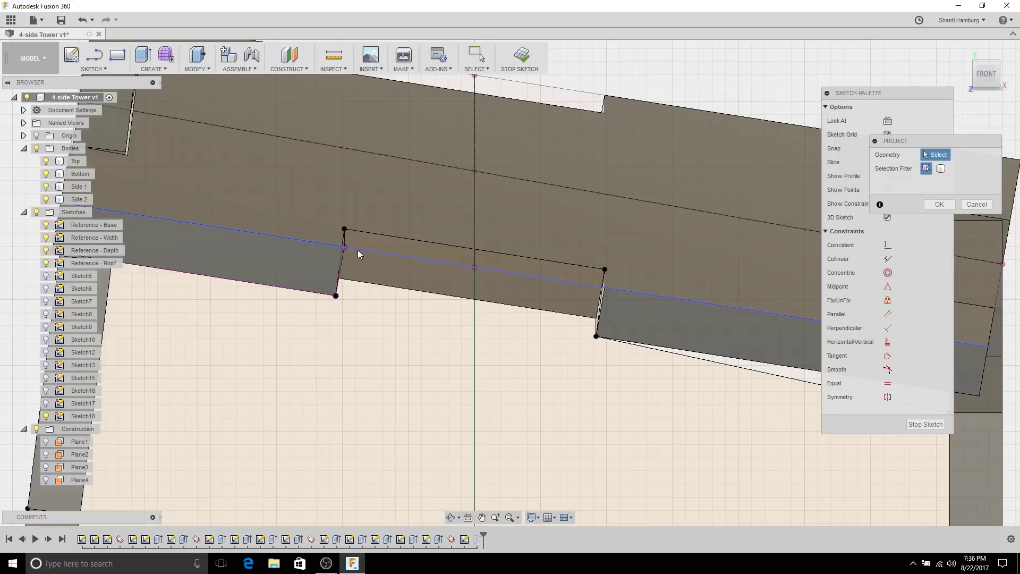
scroll(599, 296, "up", 6)
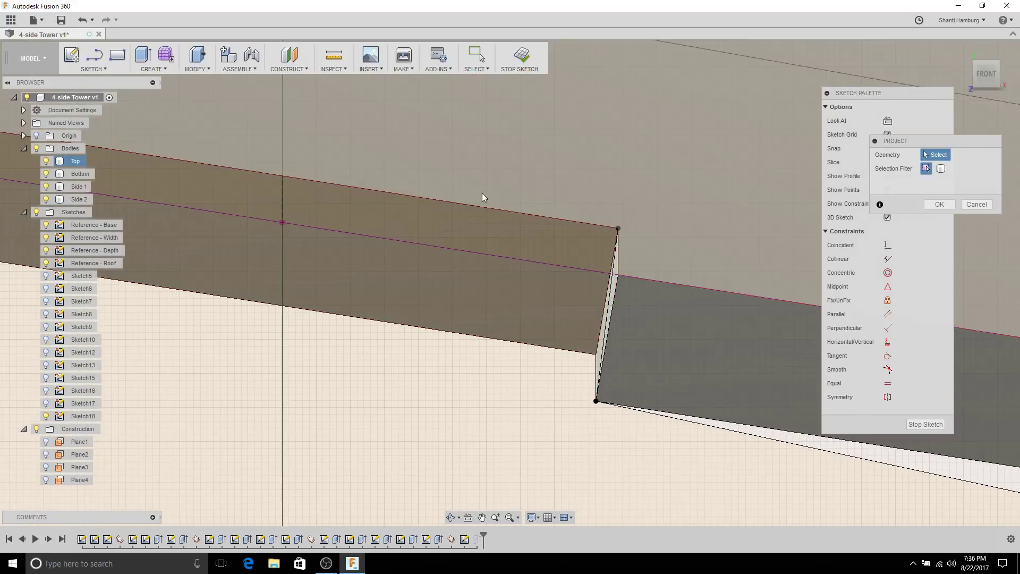
scroll(664, 297, "down", 5)
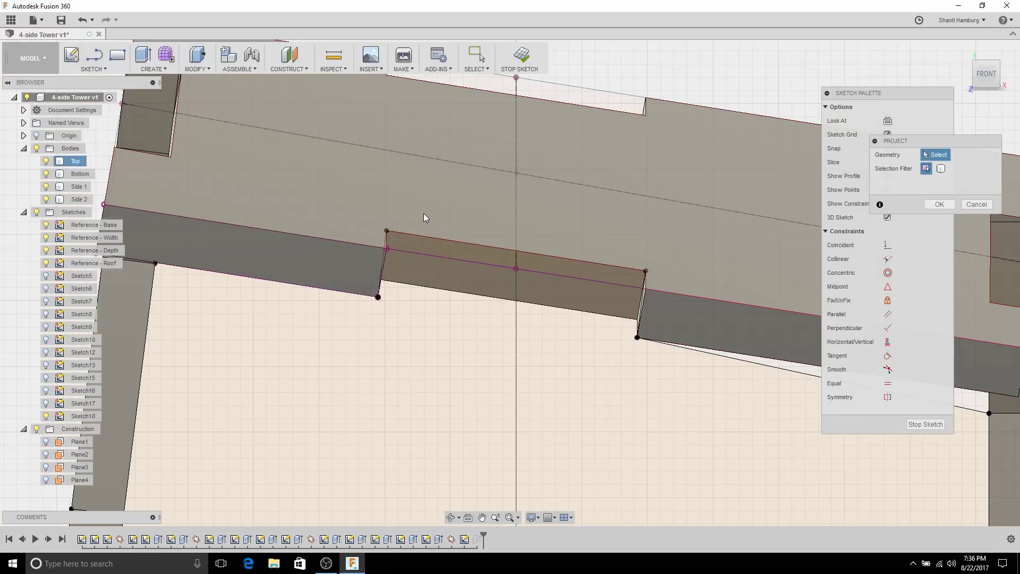
key("Escape")
left_click(436, 289)
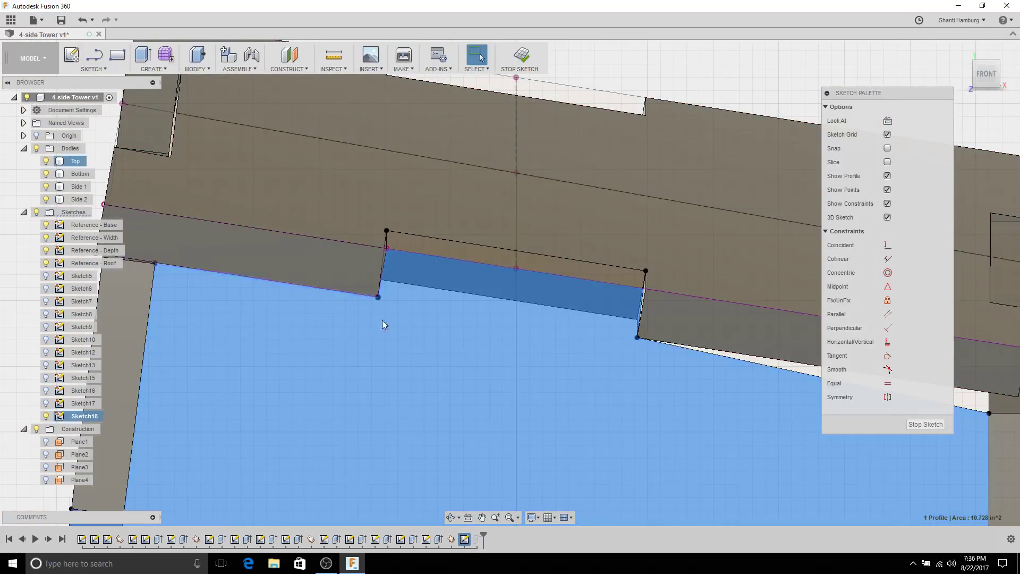
scroll(381, 321, "up", 6)
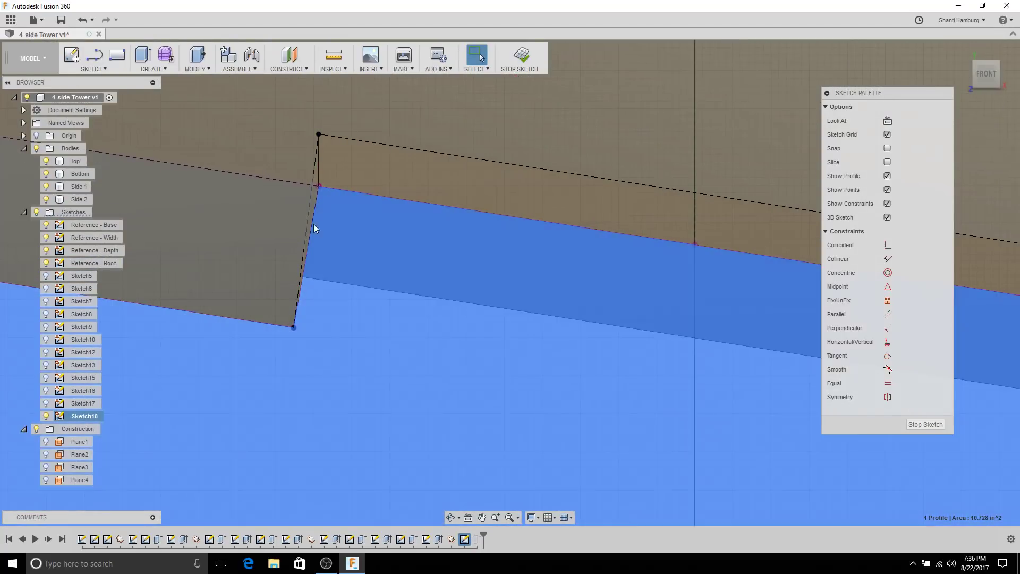
scroll(754, 319, "down", 6)
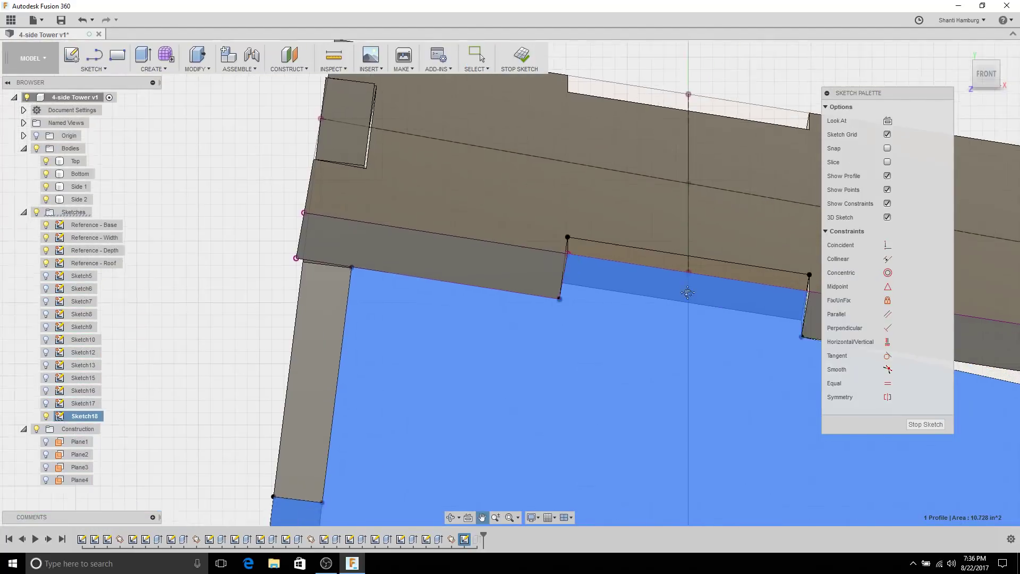
scroll(606, 308, "down", 4)
left_click(521, 60)
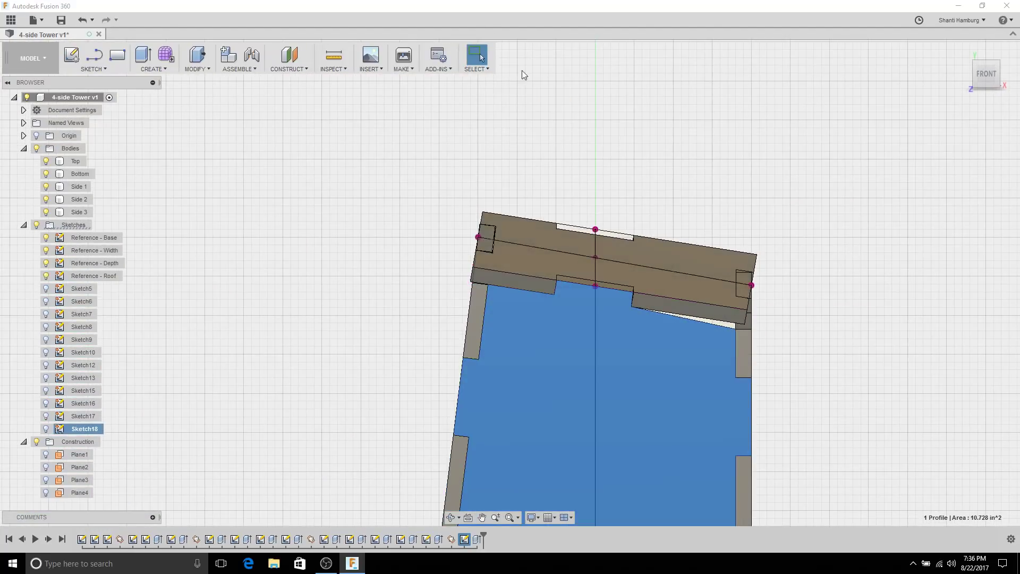
Step: Orbit the tower to look down on the top notch and the top body's front
scroll(691, 239, "down", 2)
mouse_move(663, 175)
middle_mouse_down("shift")
mouse_move(438, 164)
mouse_move(349, 220)
middle_mouse_up("shift")
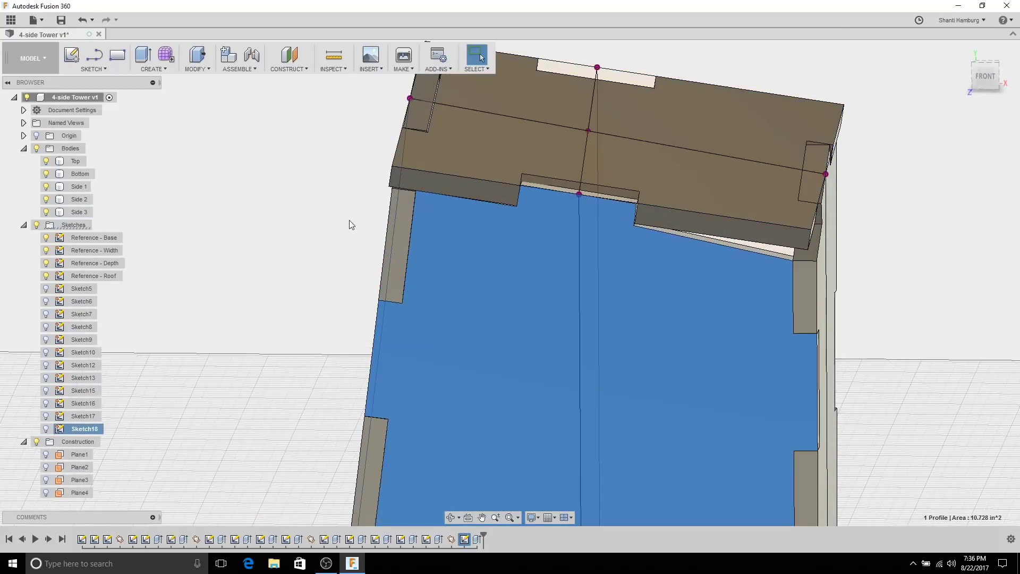
middle_click_drag(611, 160, 588, 189, "shift")
scroll(478, 181, "up", 3)
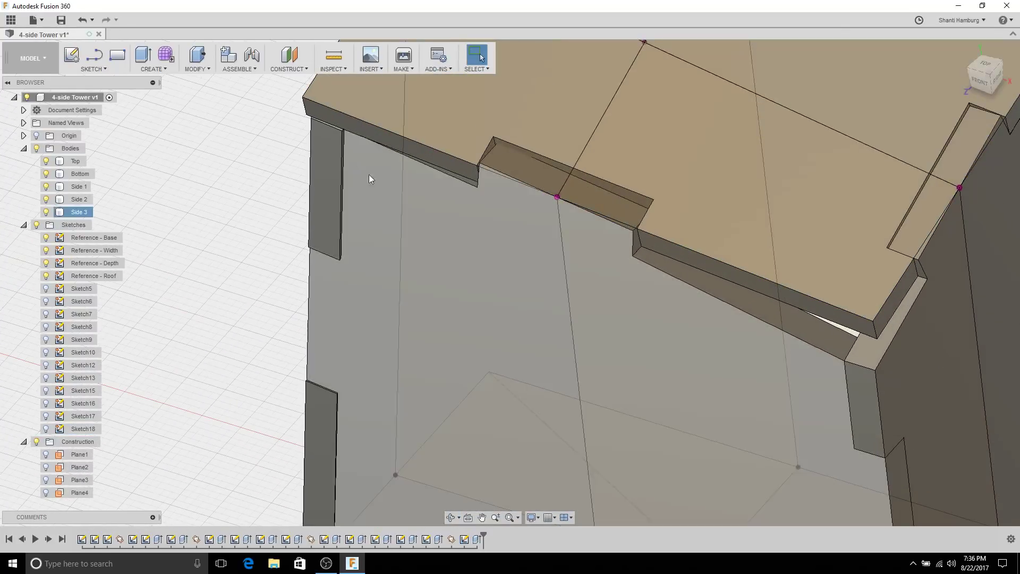
middle_click_drag(557, 158, 349, 202, "shift")
scroll(547, 190, "down", 5)
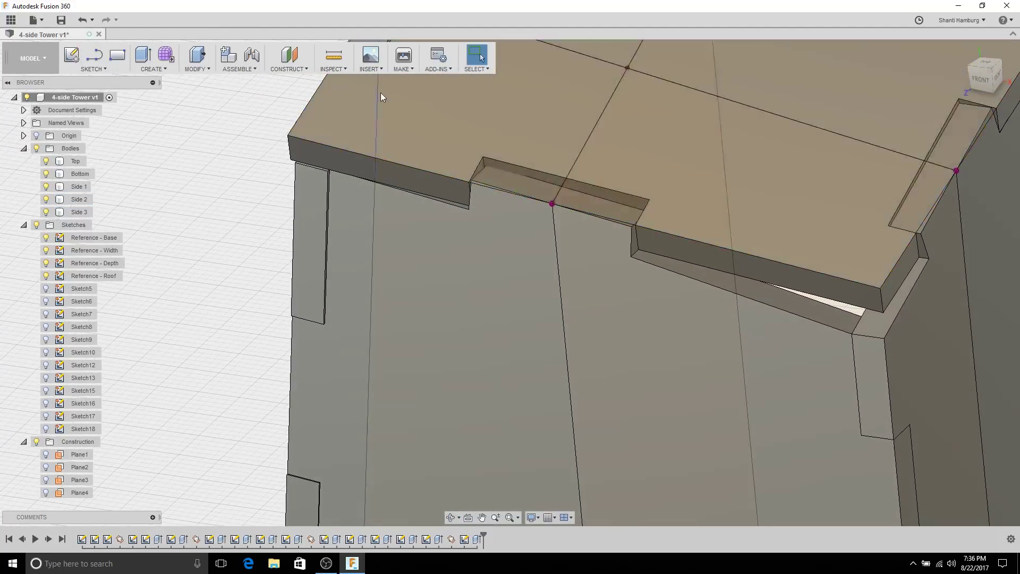
scroll(276, 266, "down", 4)
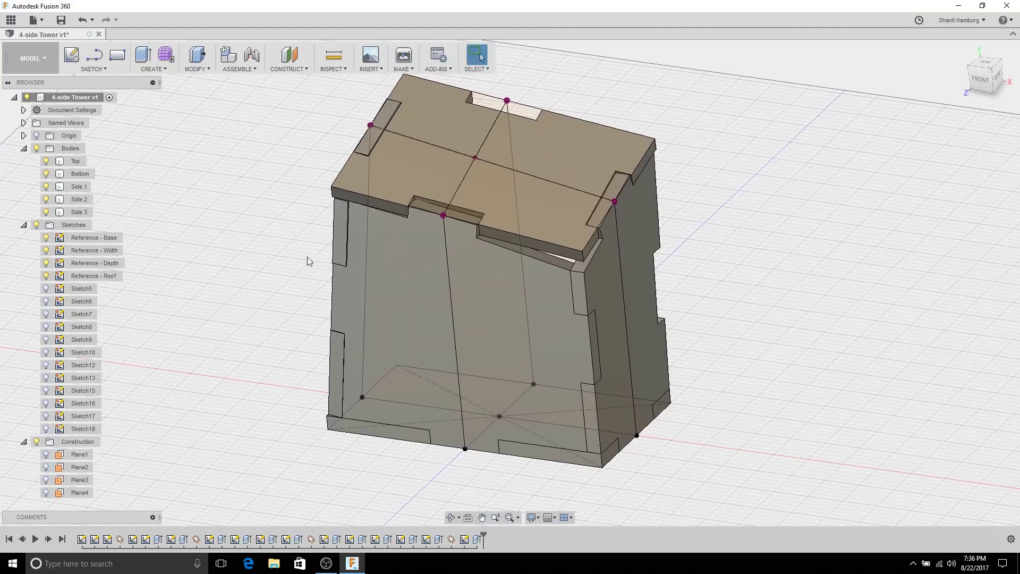
Step: Begin an Interference check by picking tower bodies, then abandon it
left_click(334, 69)
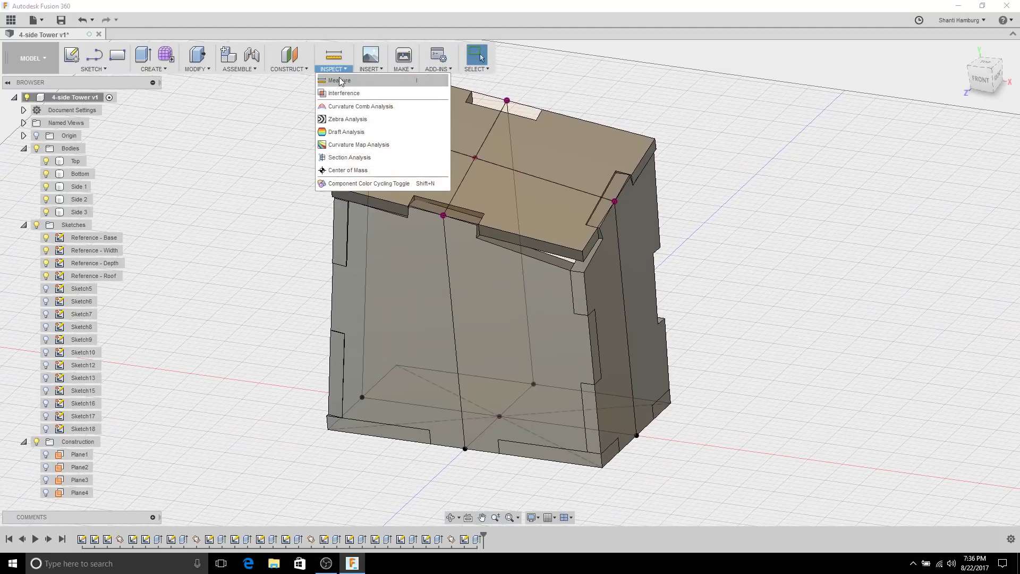
left_click(342, 94)
left_click(439, 169)
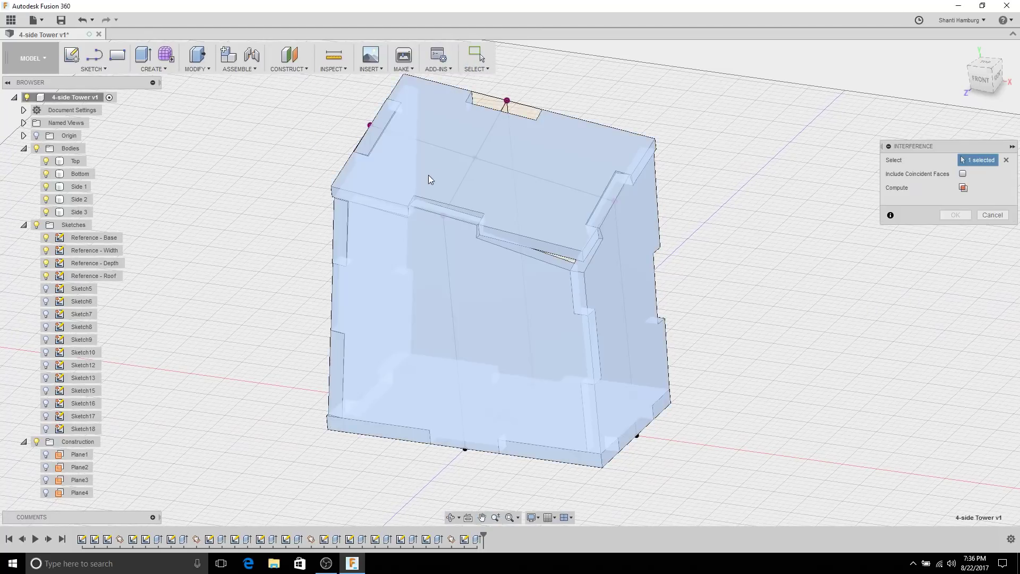
left_click(486, 295)
left_click(345, 236)
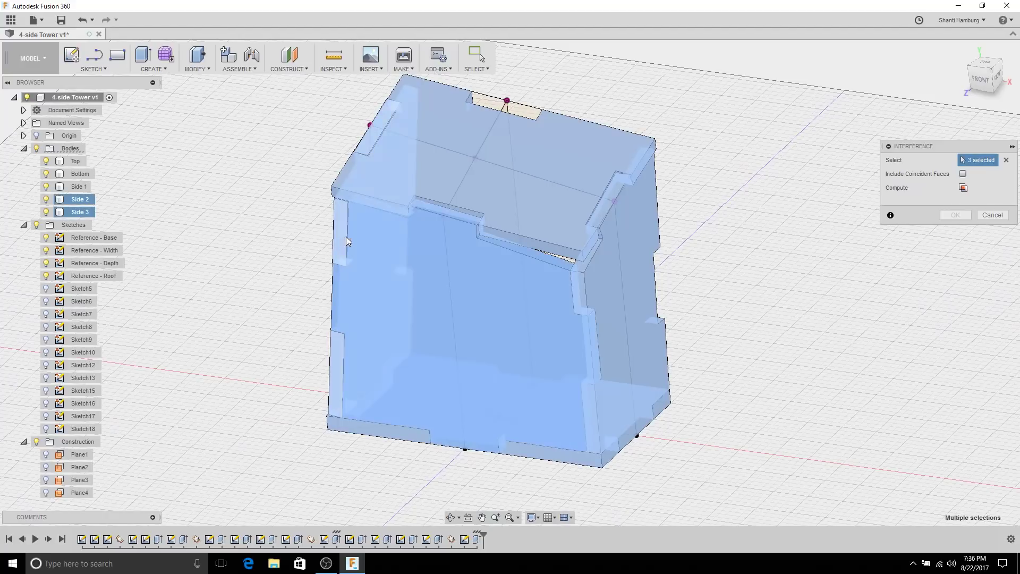
left_click(643, 295)
left_click(588, 467)
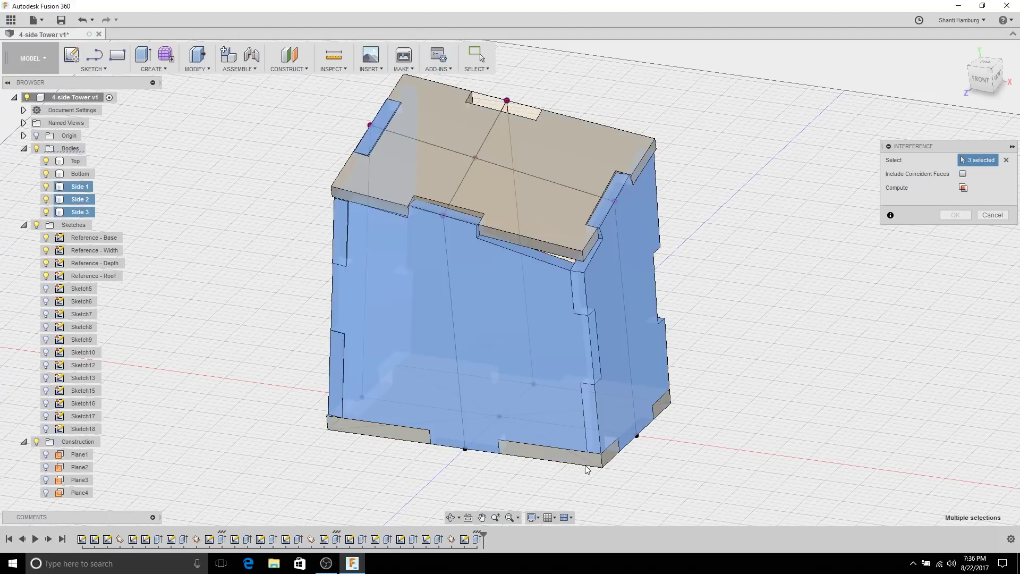
left_click(585, 460)
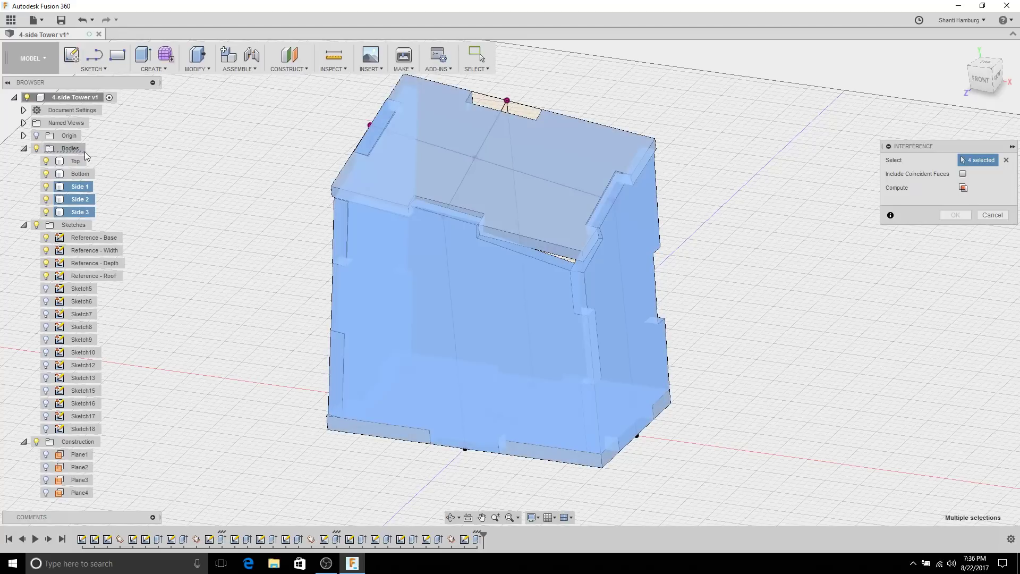
key("Escape")
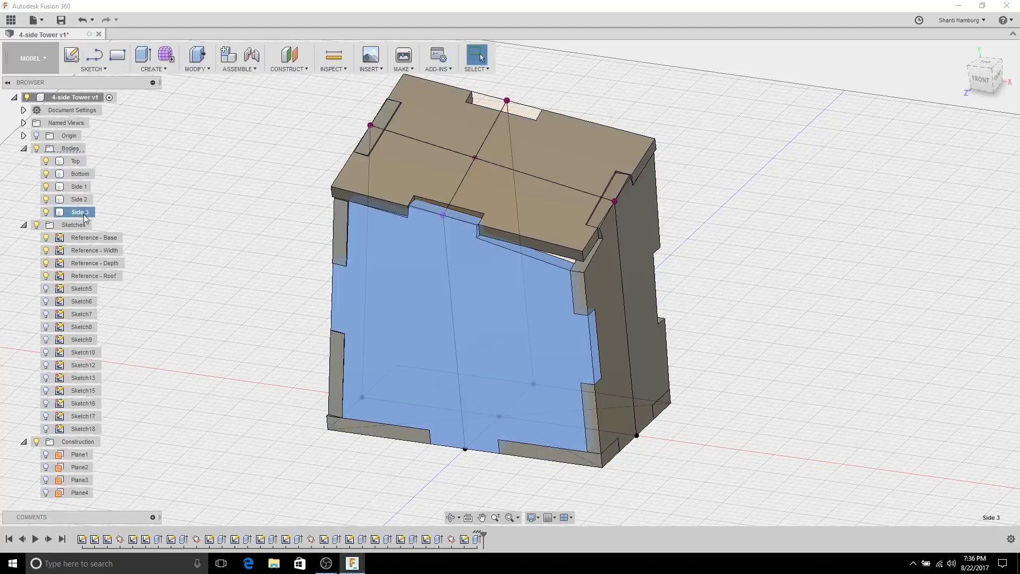
Step: Highlight the Side 2, Side 1 and Bottom bodies in the browser to identify them
left_click(80, 200)
left_click(79, 187)
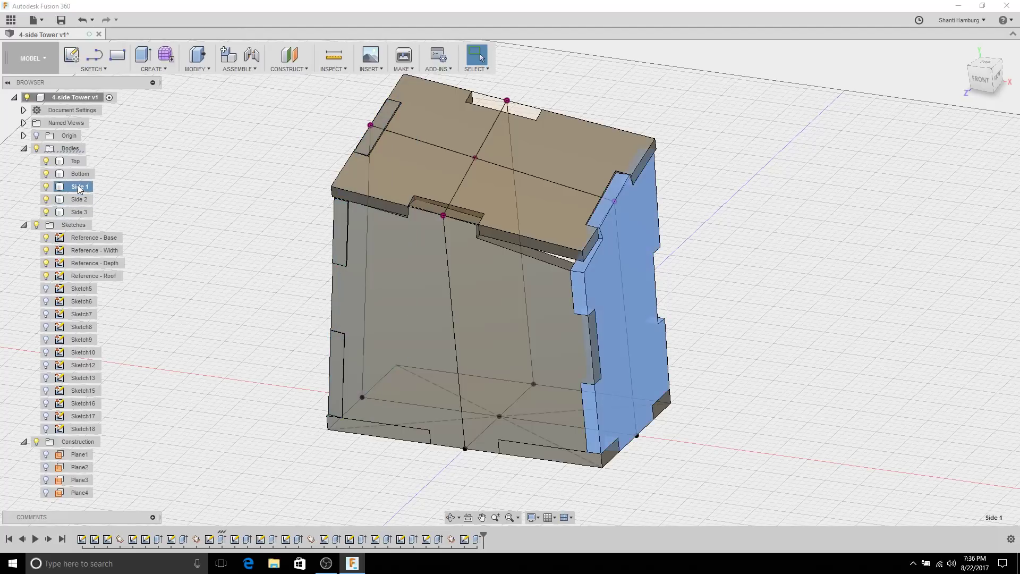
left_click(80, 174)
left_click(170, 176)
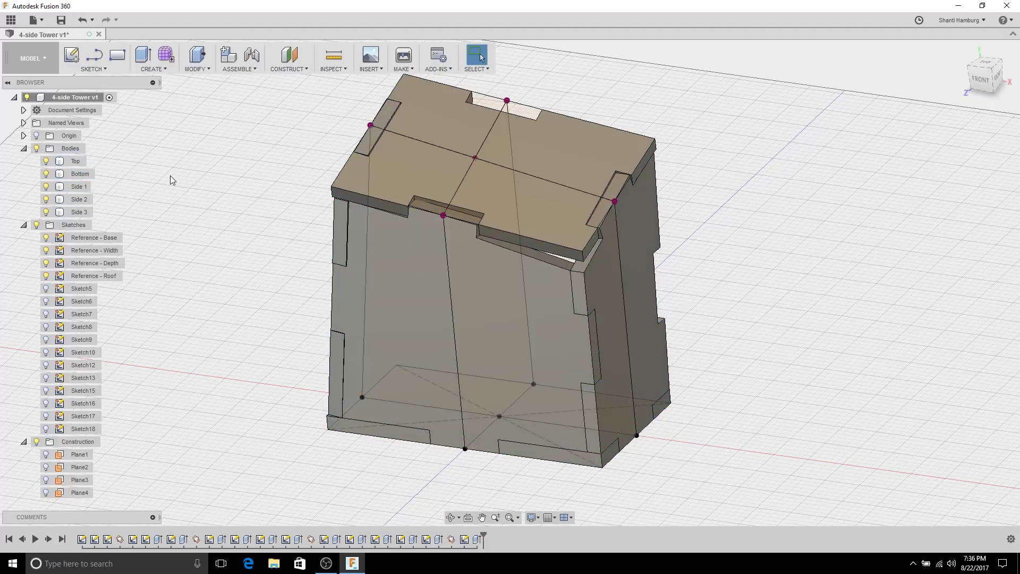
Step: Rerun Interference with all six bodies window-selected and compute the overlaps
left_click(339, 69)
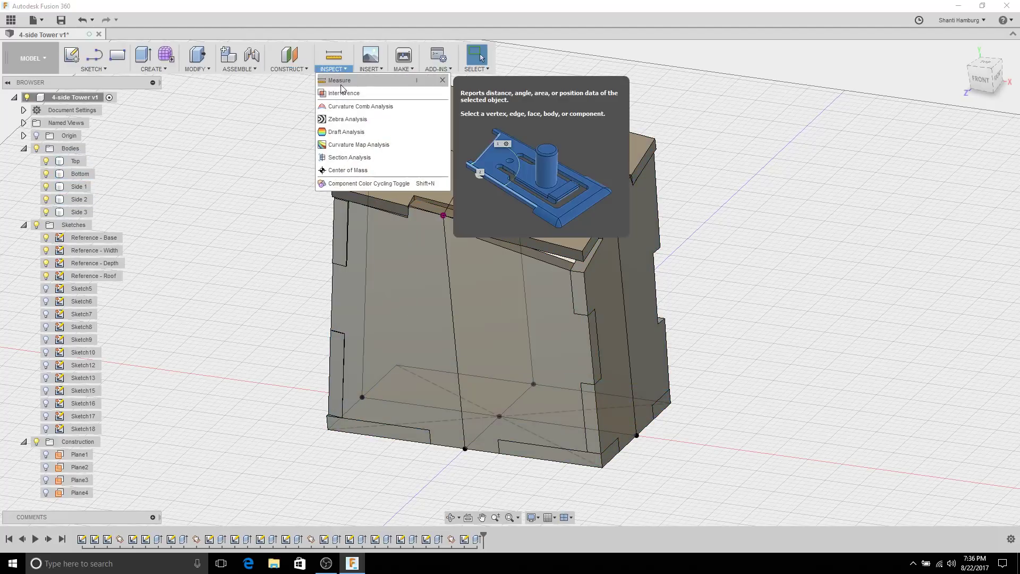
left_click(340, 96)
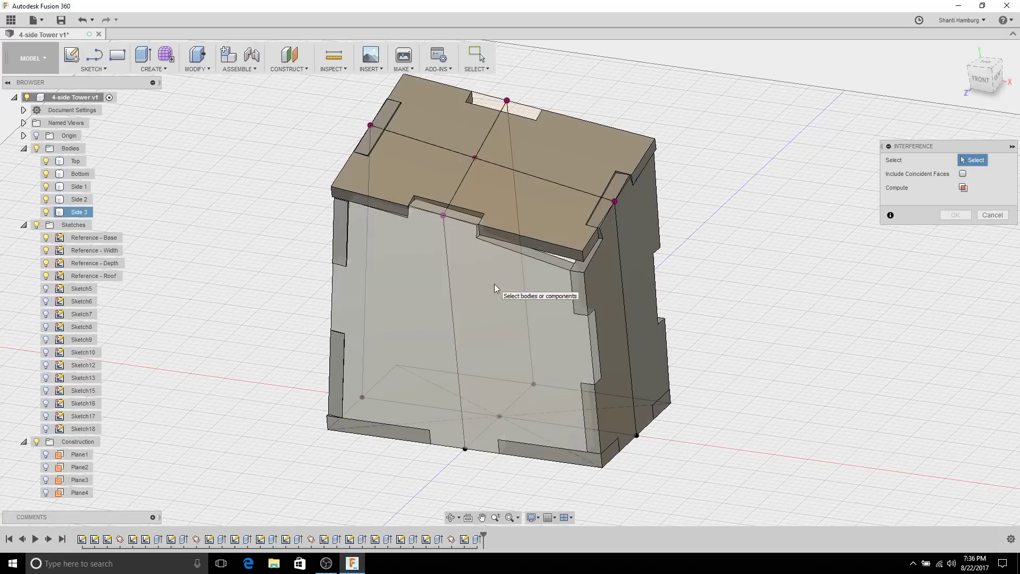
left_click(495, 284)
left_click(543, 202)
left_click(610, 322)
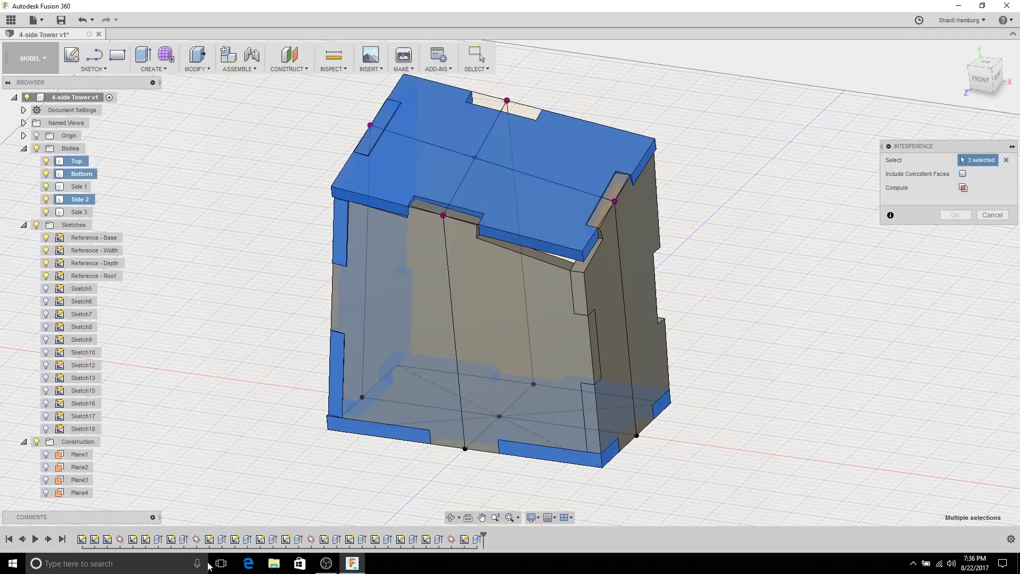
left_click(1006, 160)
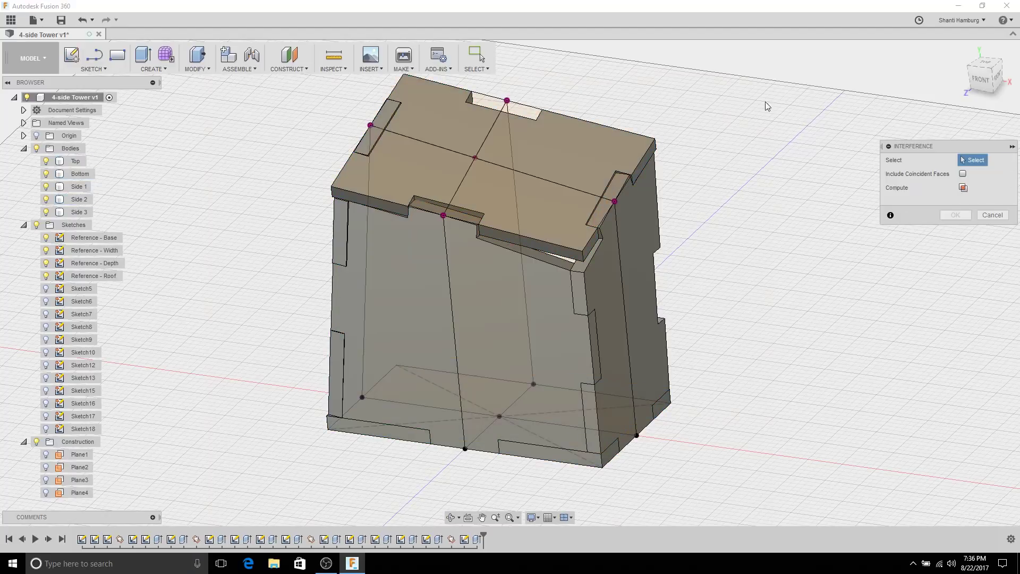
left_click_drag(769, 102, 310, 427)
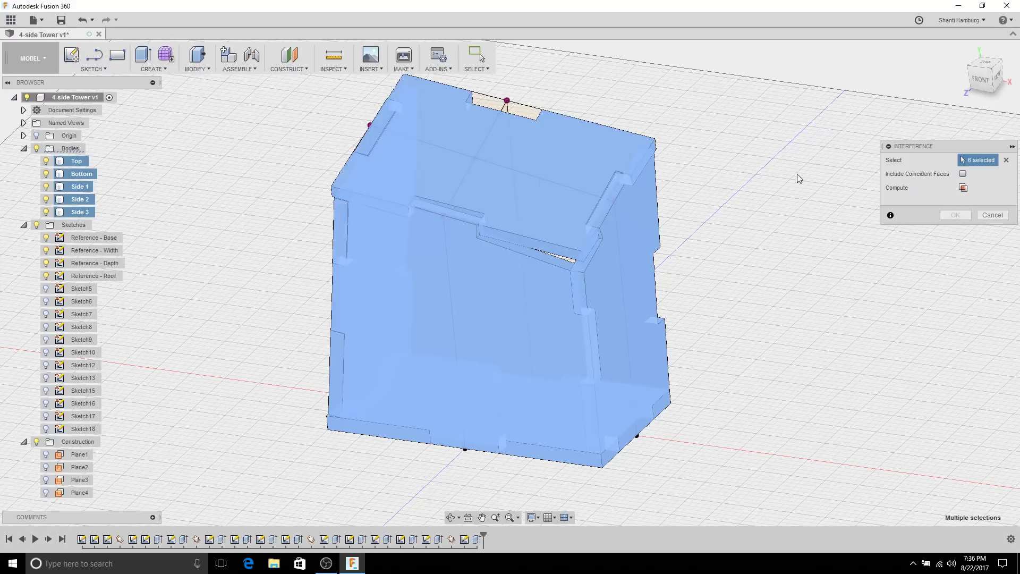
left_click(963, 188)
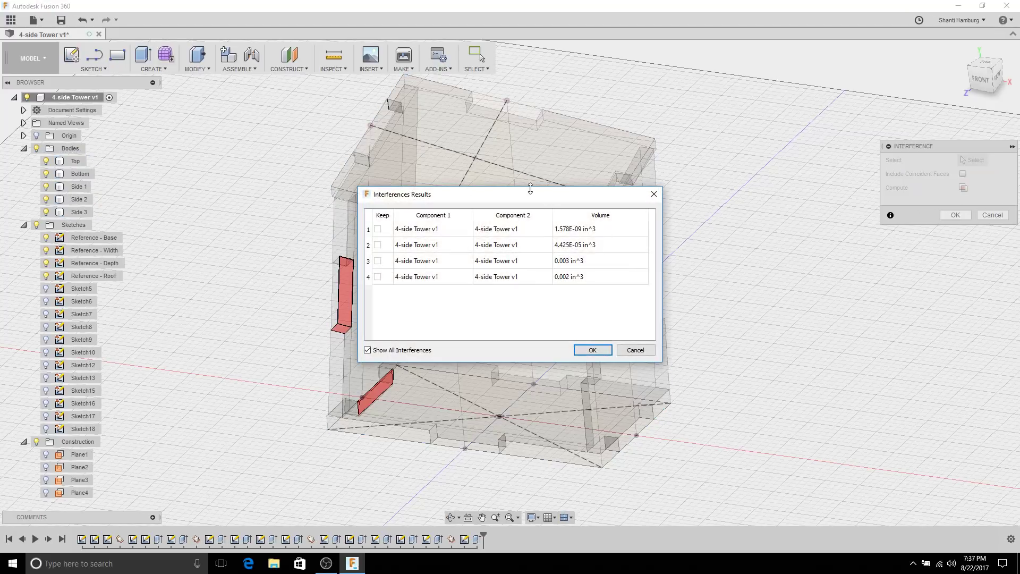
Step: Review the four small overlaps, up to 0.003 in^3, and close the results
left_click_drag(534, 196, 871, 67)
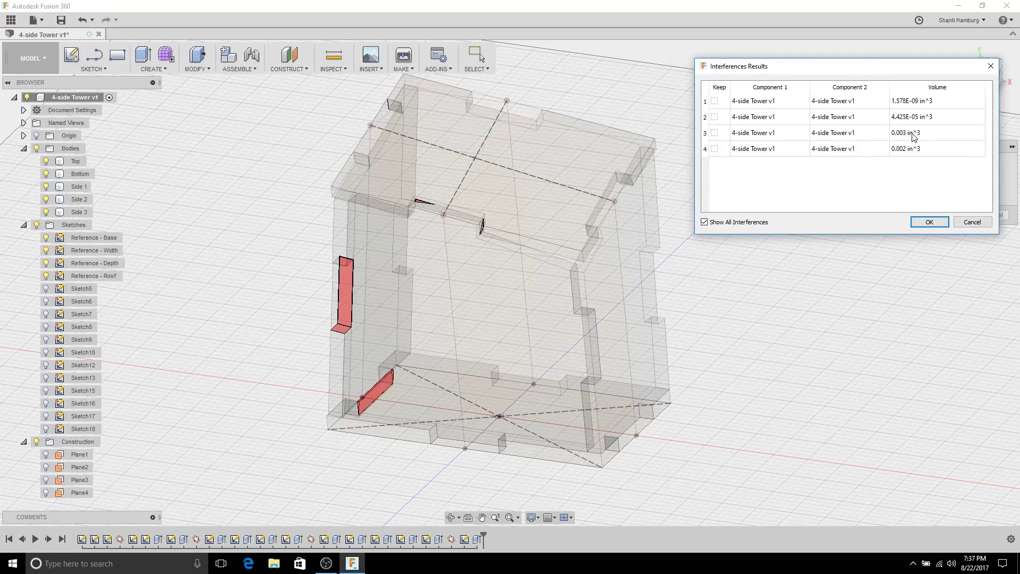
middle_click_drag(366, 270, 732, 209, "shift")
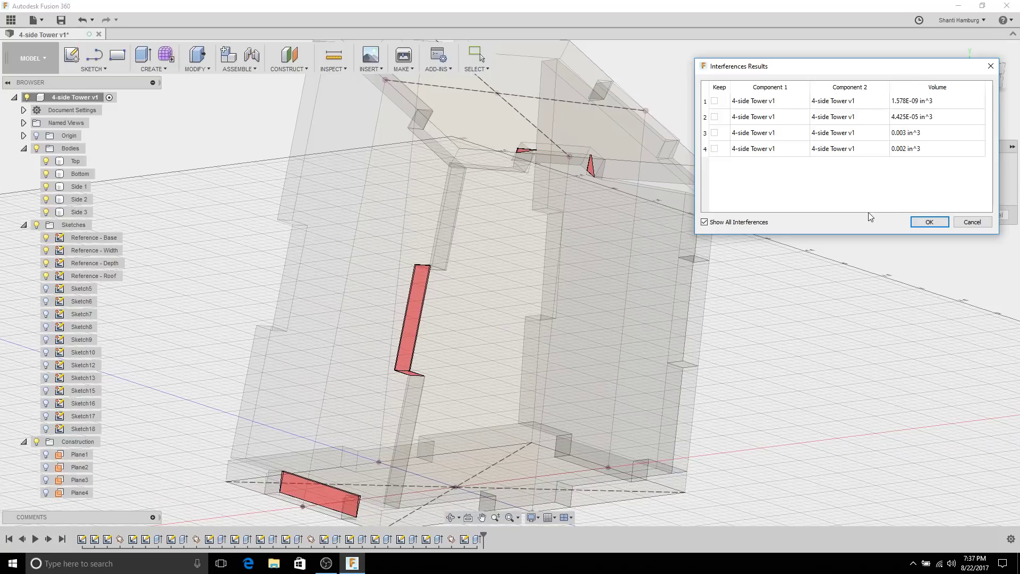
left_click(971, 222)
middle_click_drag(901, 228, 830, 318, "shift")
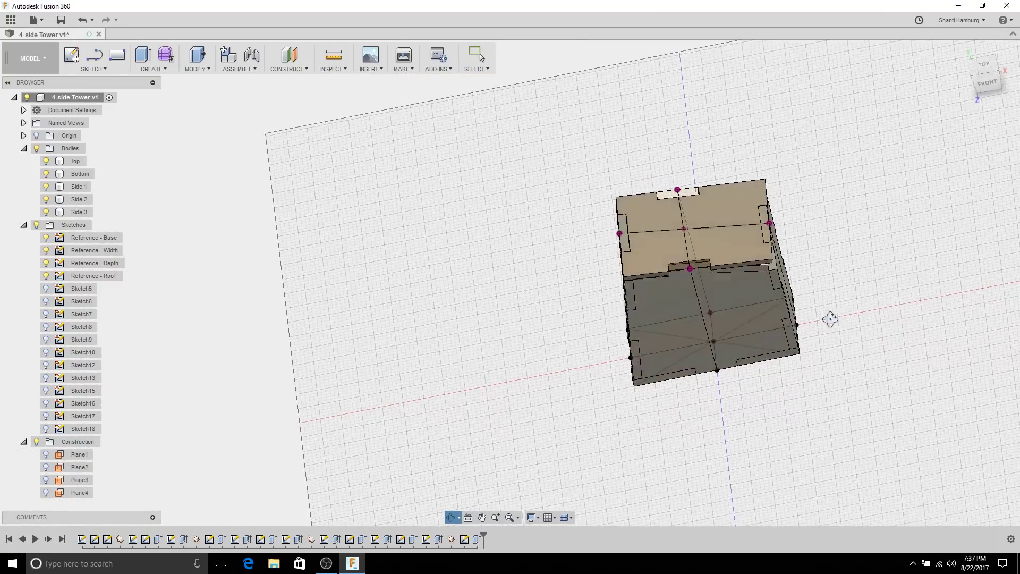
Step: Orbit around the tower and select its top face
scroll(770, 265, "up", 5)
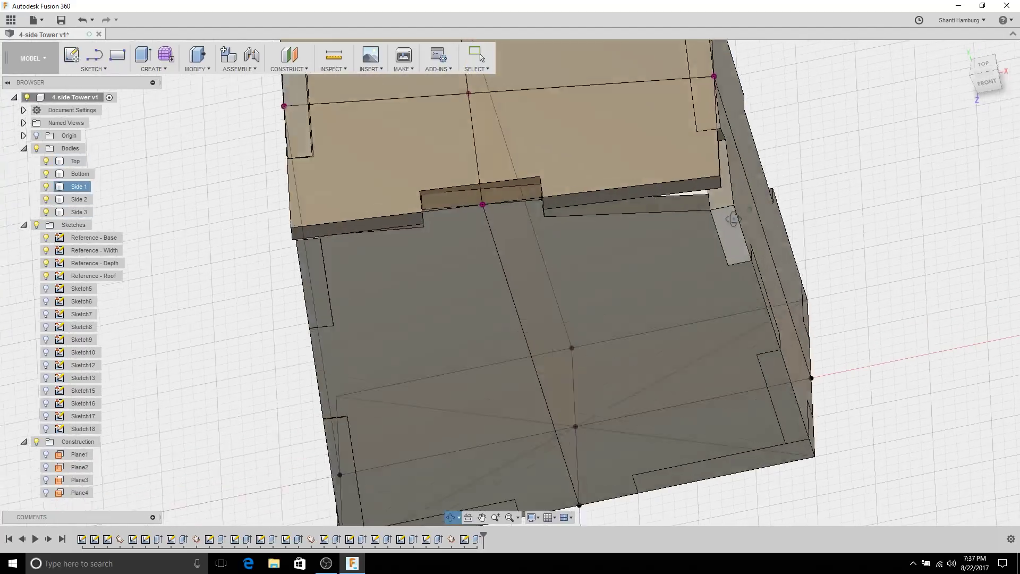
middle_click_drag(733, 219, 677, 138, "shift")
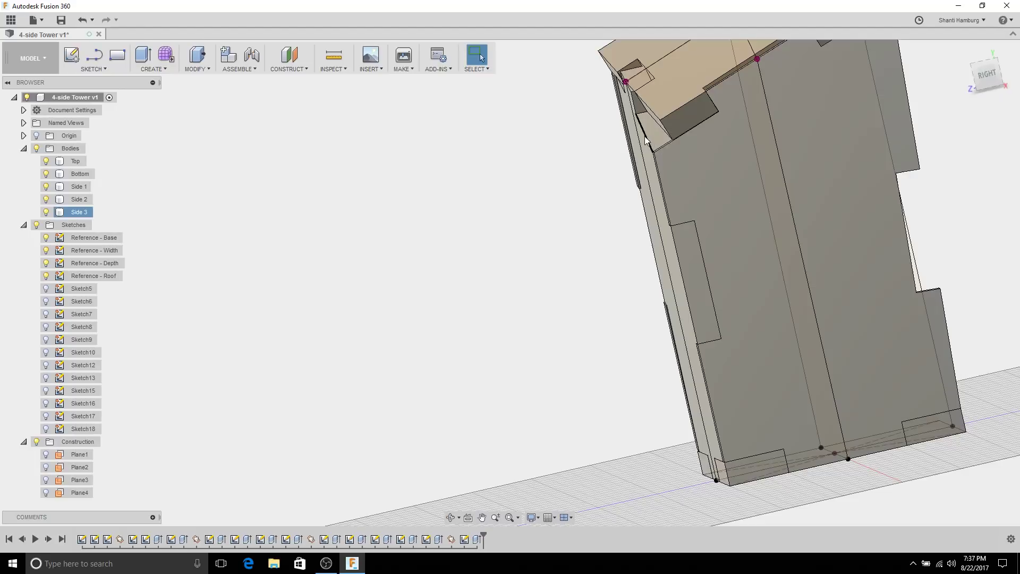
middle_click_drag(646, 139, 843, 343, "shift")
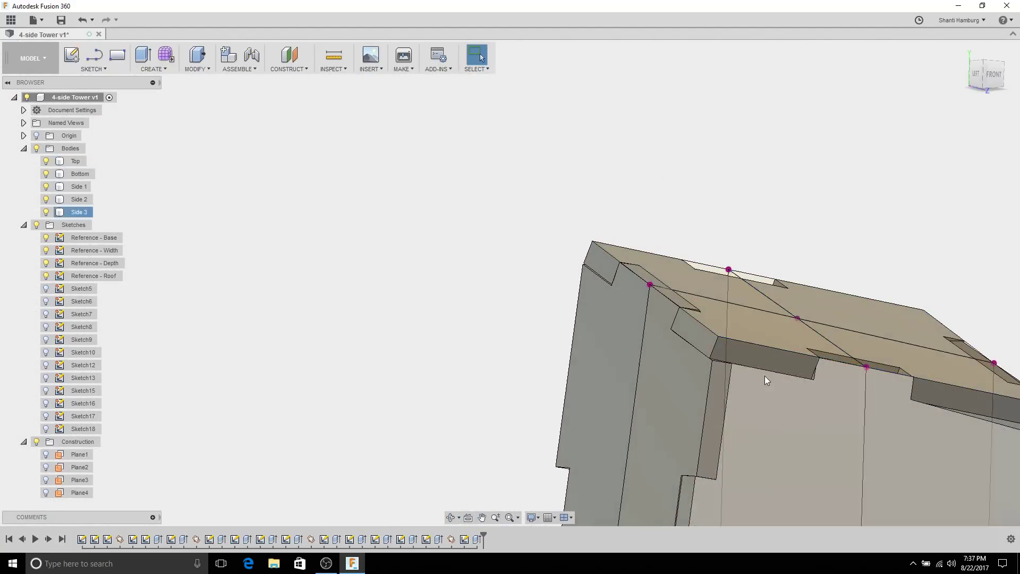
middle_click_drag(764, 379, 604, 279)
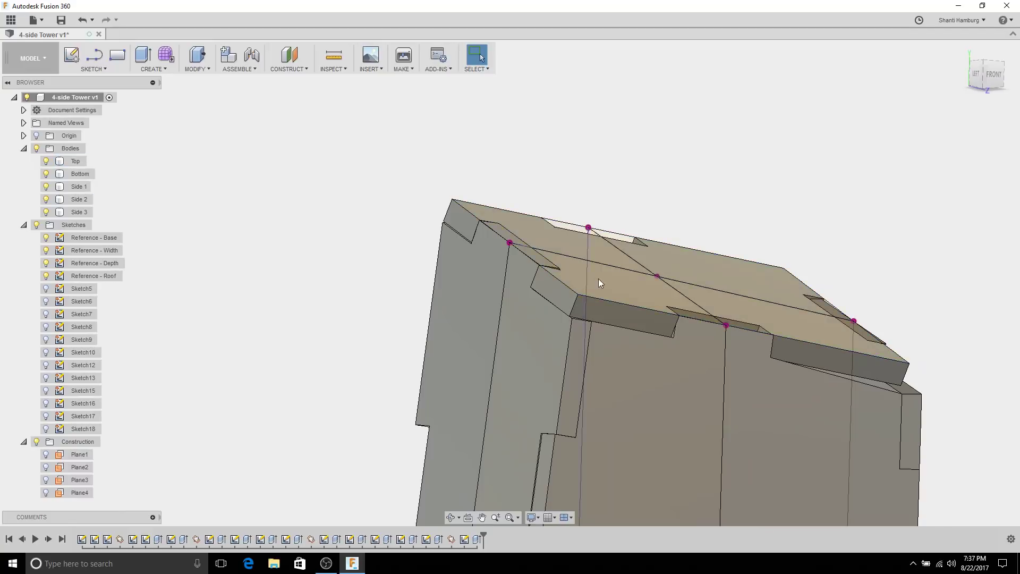
middle_click_drag(594, 326, 553, 368, "shift")
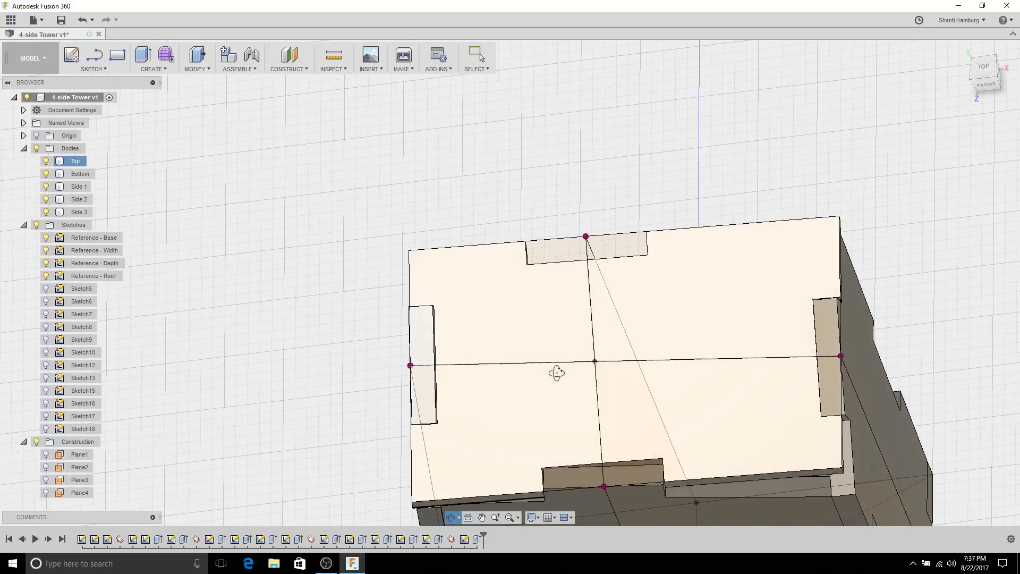
left_click(644, 340)
middle_click_drag(615, 286, 403, 182, "shift")
middle_click_drag(430, 307, 451, 286, "shift")
Step: Create Plane5 through the tower's bottom line and front vertical edge
left_click(288, 63)
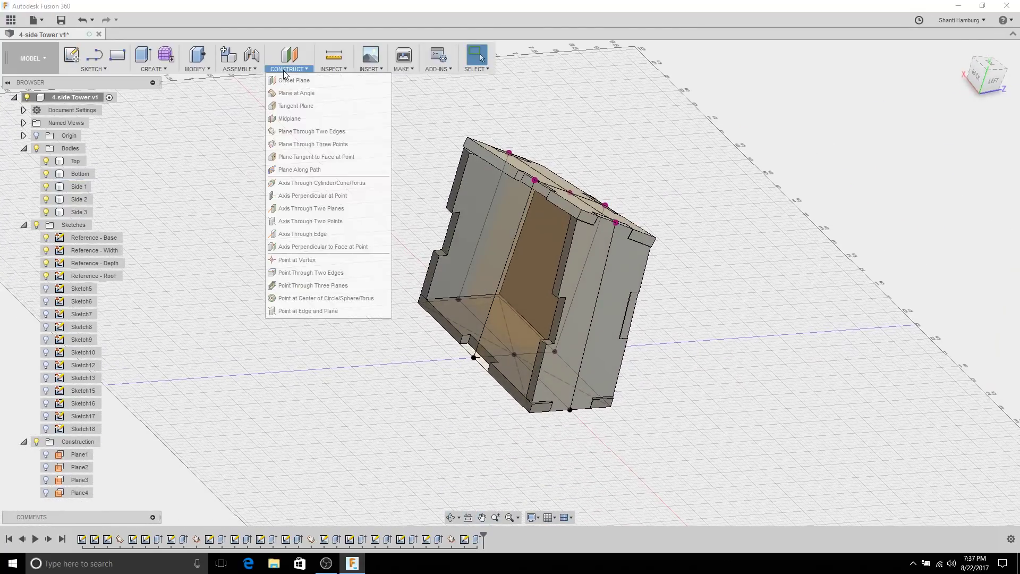
left_click(296, 132)
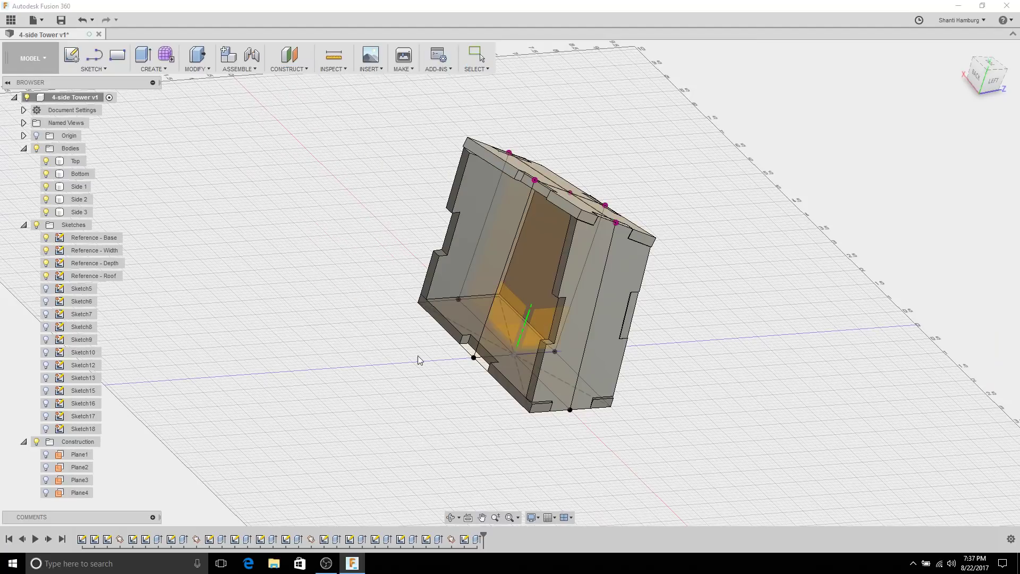
left_click(451, 337)
left_click(493, 298)
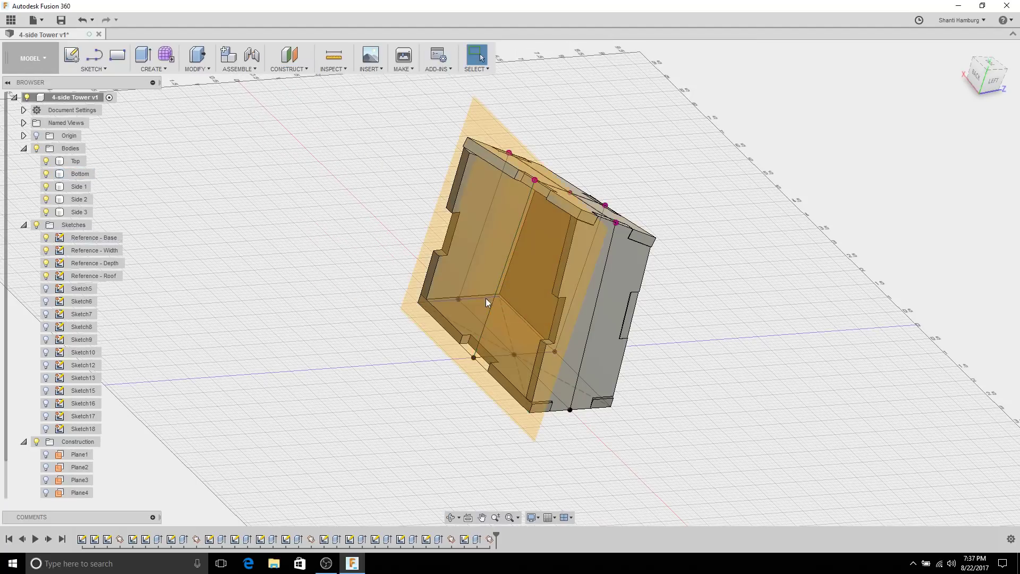
mouse_move(379, 296)
middle_mouse_down("shift")
mouse_move(363, 268)
mouse_move(435, 285)
mouse_move(391, 323)
middle_mouse_up("shift")
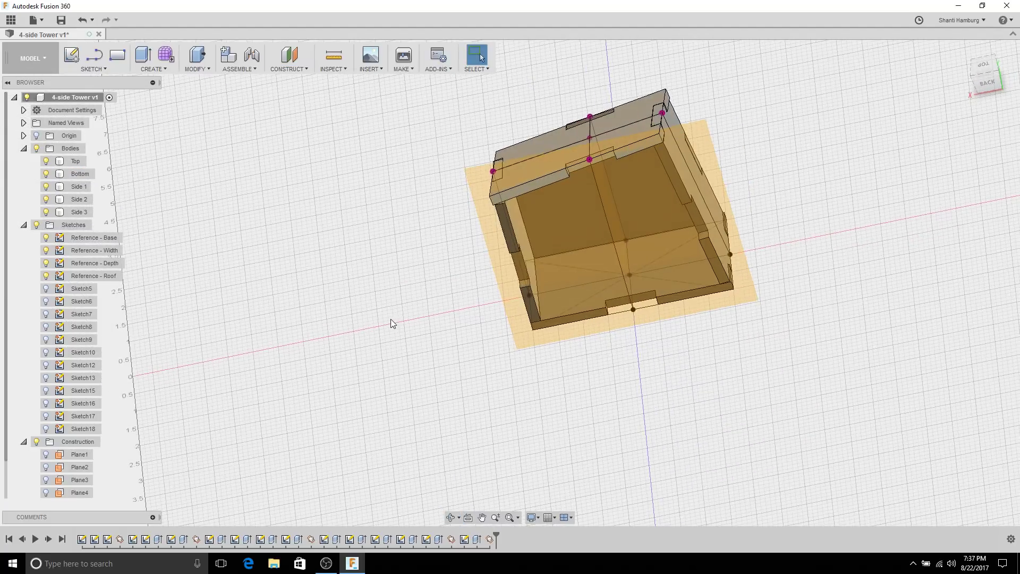
Step: Hide the Side 3 wall and start Sketch19 on Plane5
left_click(47, 213)
mouse_move(364, 238)
middle_mouse_down("shift")
mouse_move(357, 182)
mouse_move(361, 217)
middle_mouse_up("shift")
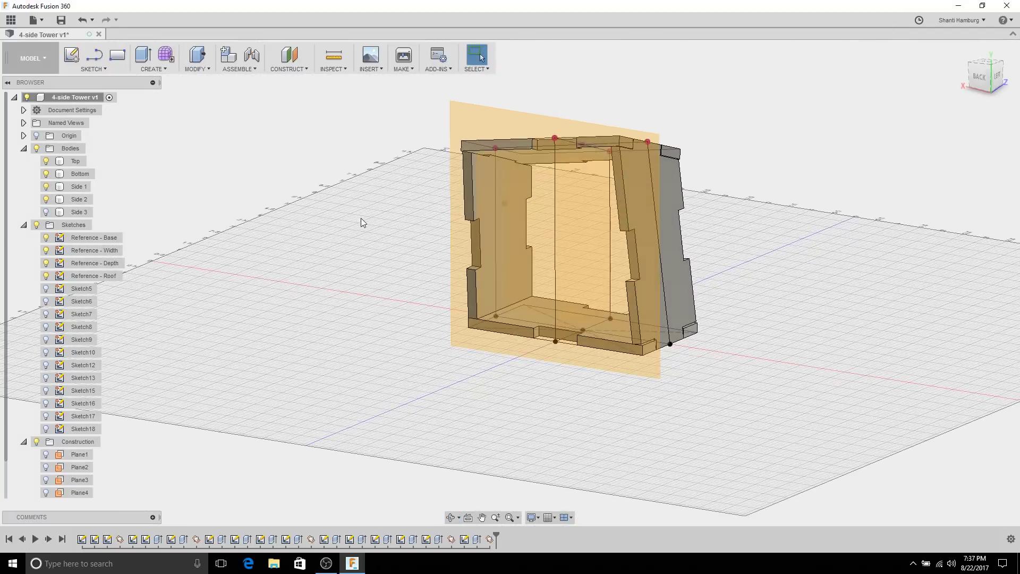
left_click(470, 119)
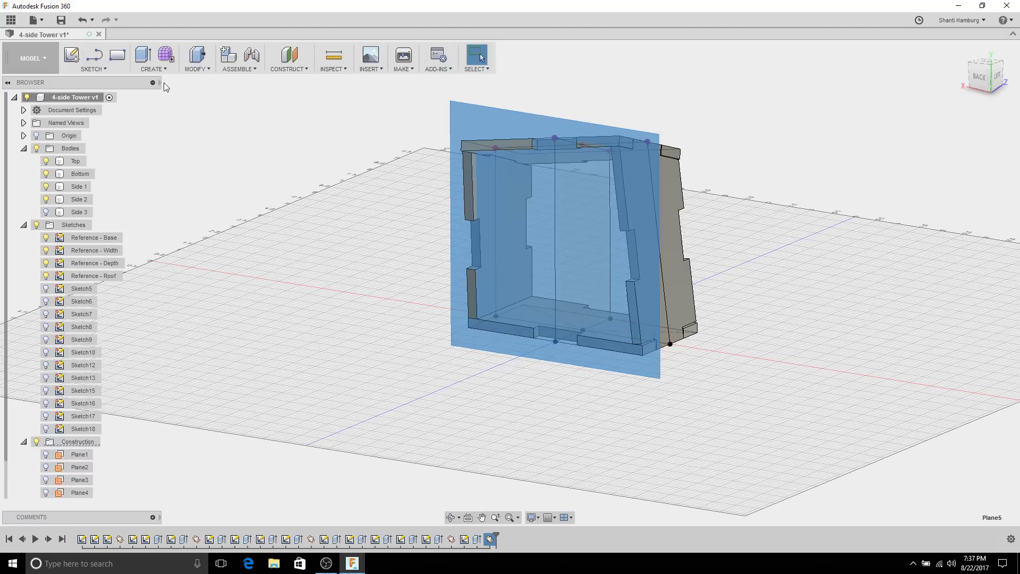
left_click(76, 61)
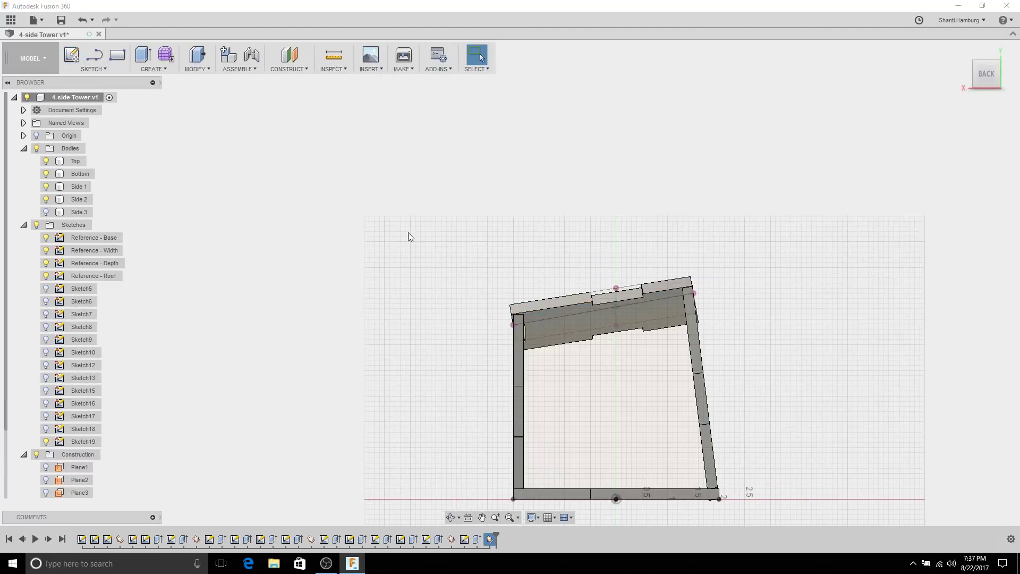
Step: Project the Top piece's tab edge and lower right edge into Sketch19
mouse_move(628, 240)
middle_mouse_down()
mouse_move(601, 137)
mouse_move(628, 153)
middle_mouse_up()
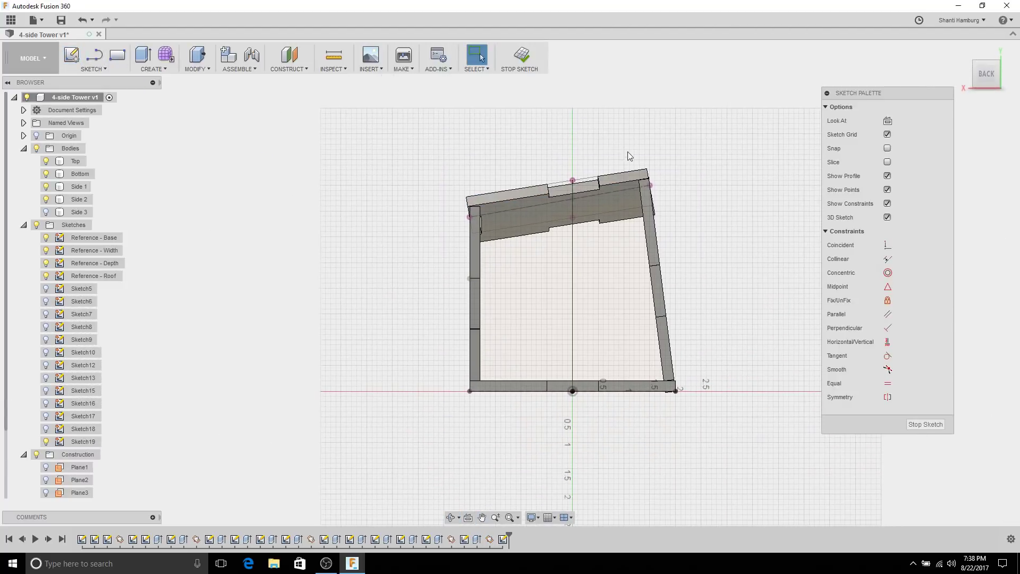
scroll(628, 159, "up", 3)
key("p")
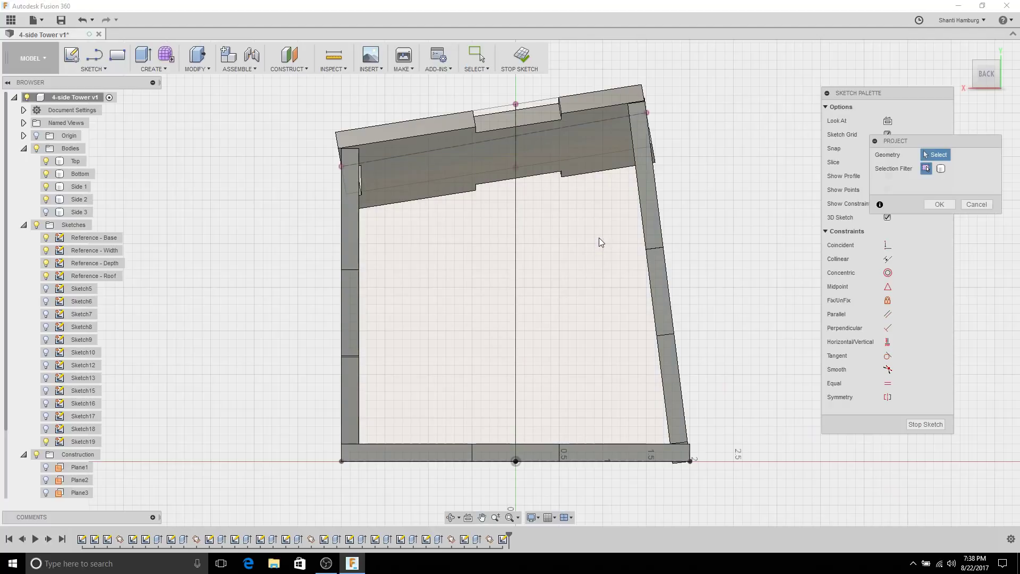
scroll(480, 137, "up", 5)
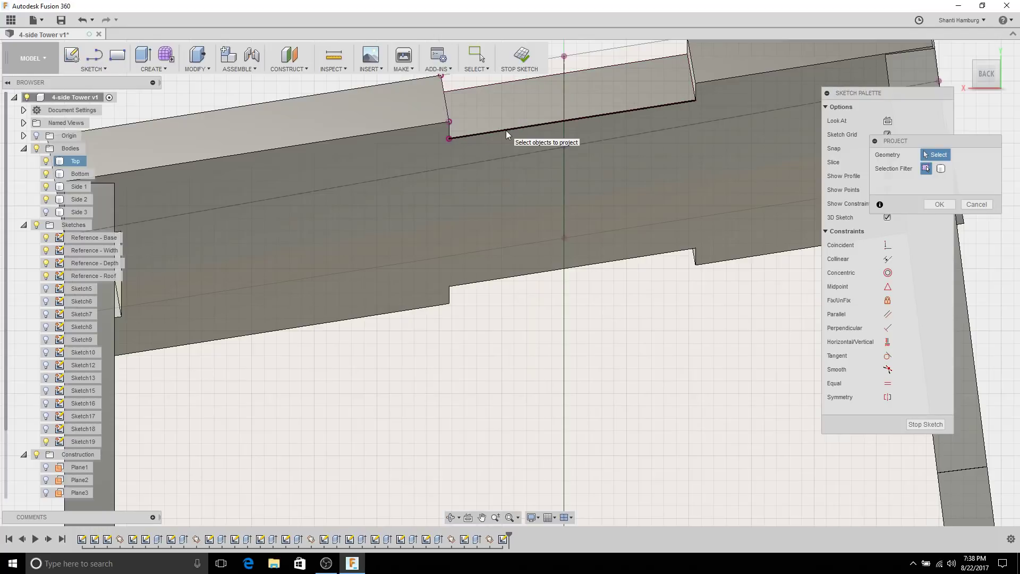
left_click(692, 80)
scroll(725, 235, "down", 5)
middle_click_drag(725, 256, 525, 167)
scroll(633, 208, "up", 2)
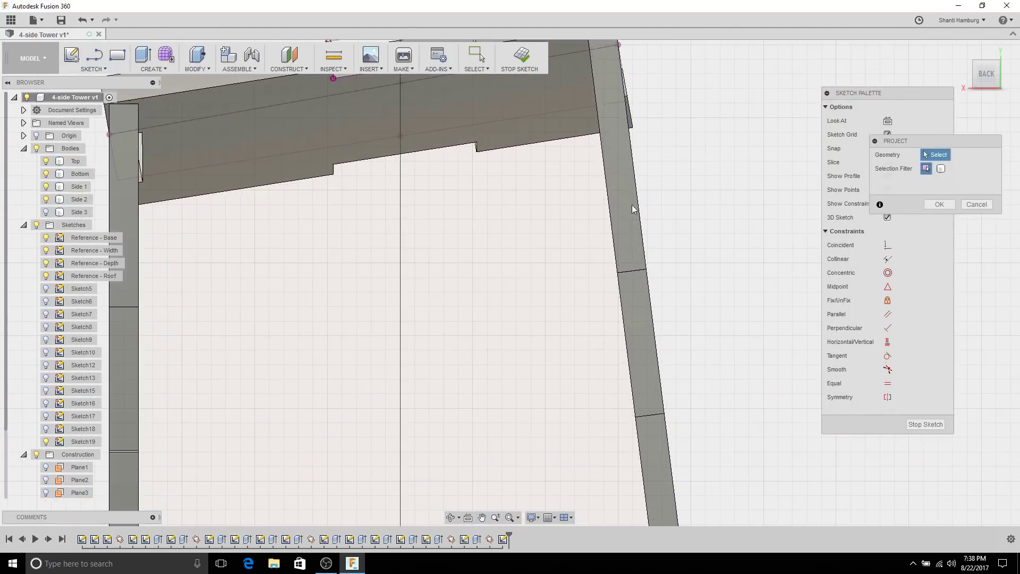
scroll(617, 197, "down", 3)
left_click(591, 95)
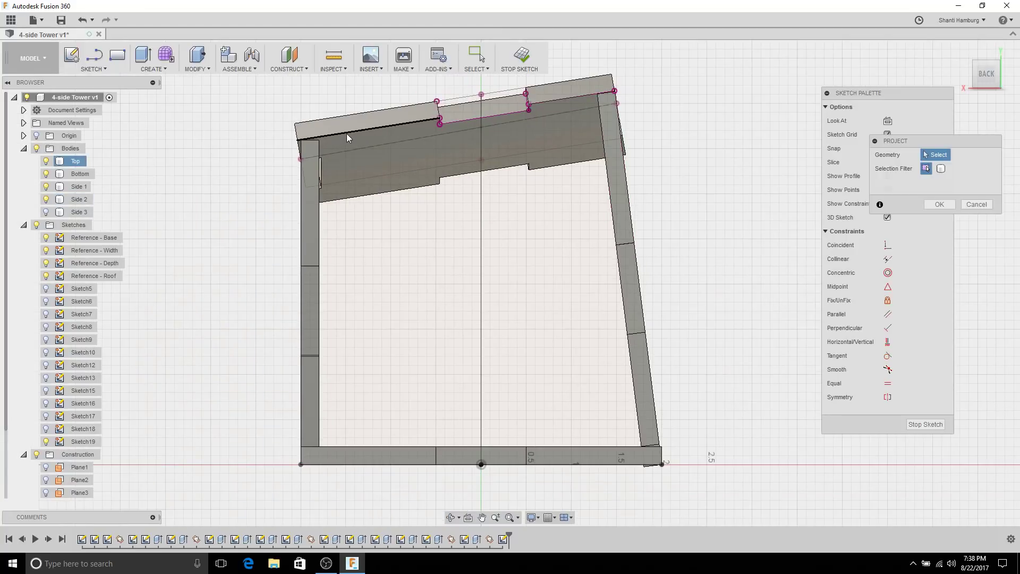
Step: Project the left side, Bottom tab and right side piece edges into the sketch
left_click(314, 220)
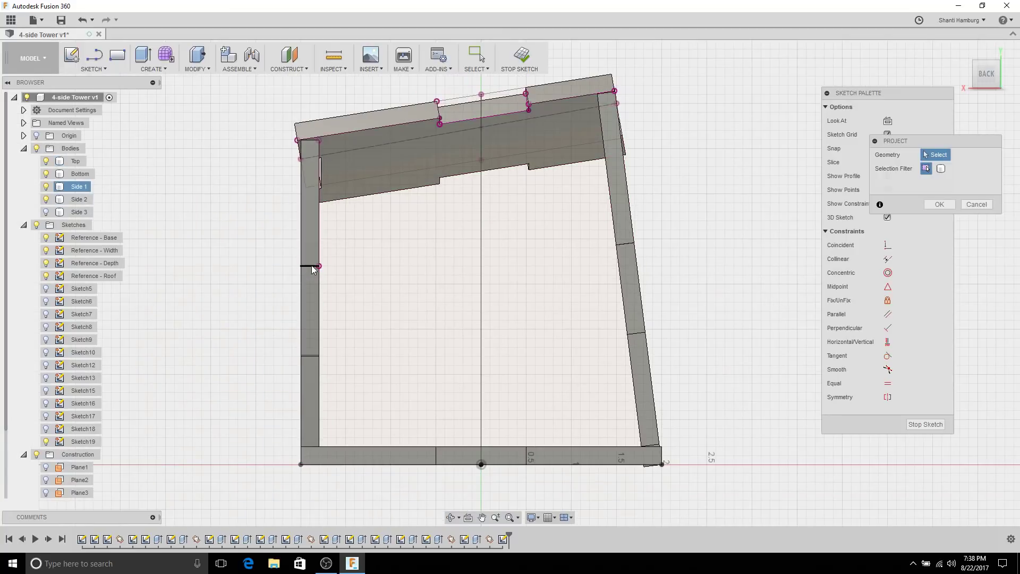
scroll(307, 355, "up", 5)
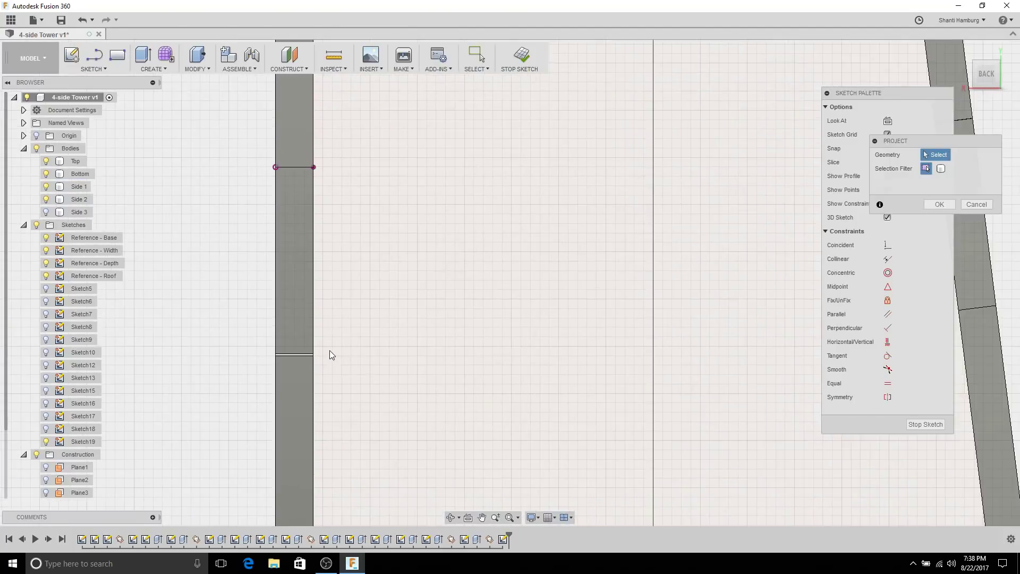
scroll(295, 360, "up", 3)
left_click(292, 352)
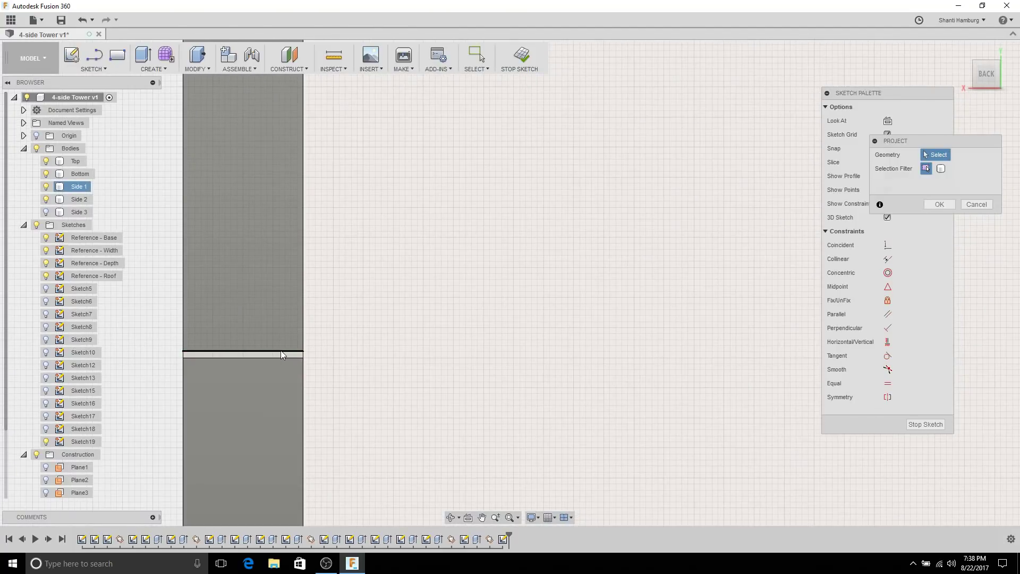
scroll(464, 377, "down", 8)
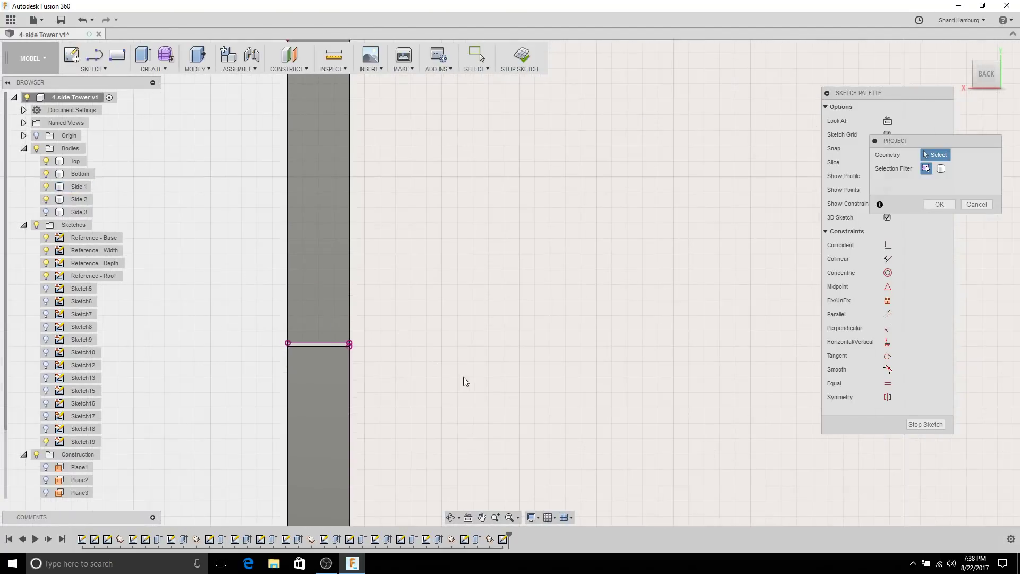
scroll(512, 330, "down", 1)
middle_click_drag(513, 330, 387, 264)
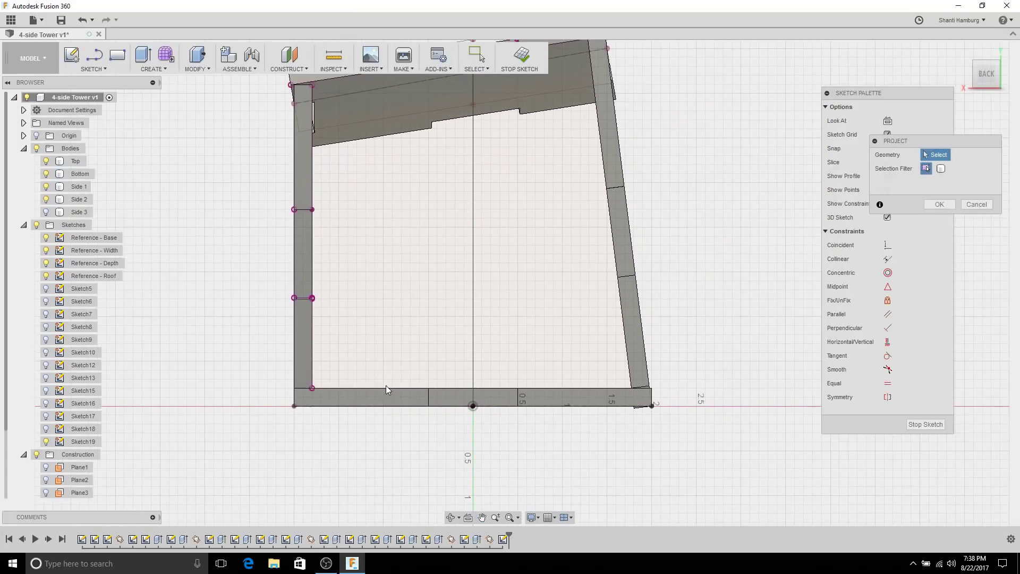
left_click(393, 389)
left_click(428, 397)
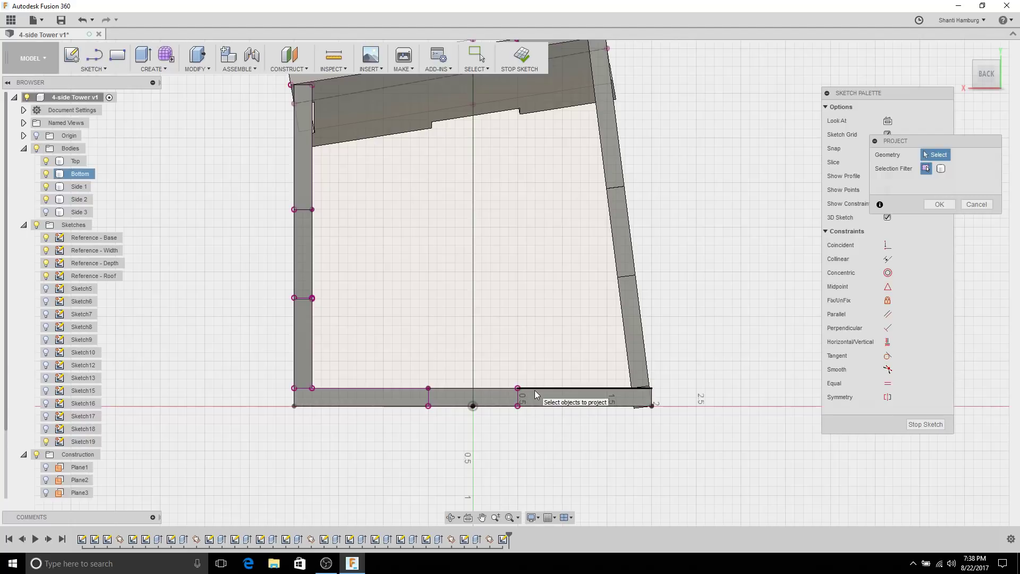
left_click(627, 283)
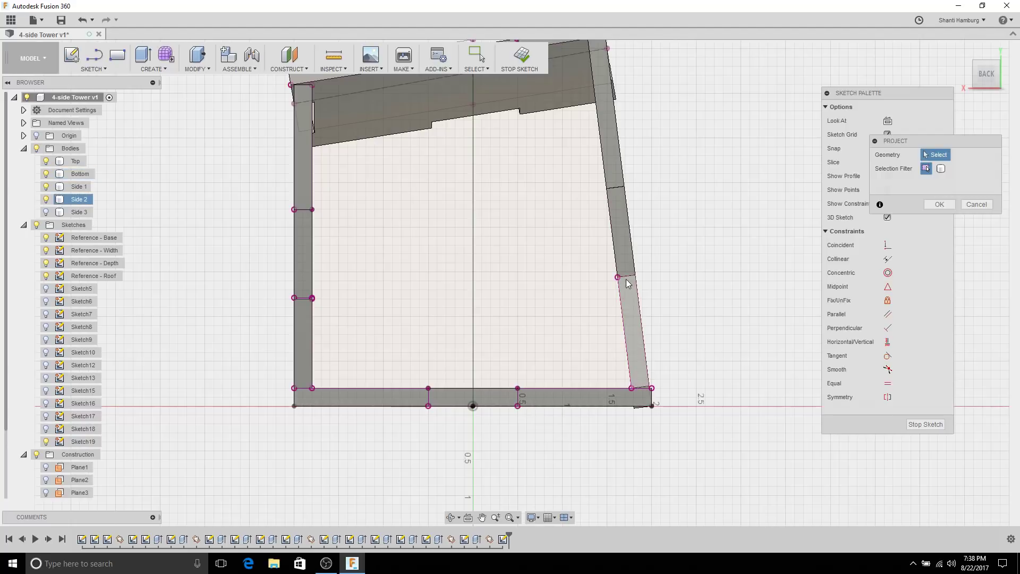
left_click(628, 269)
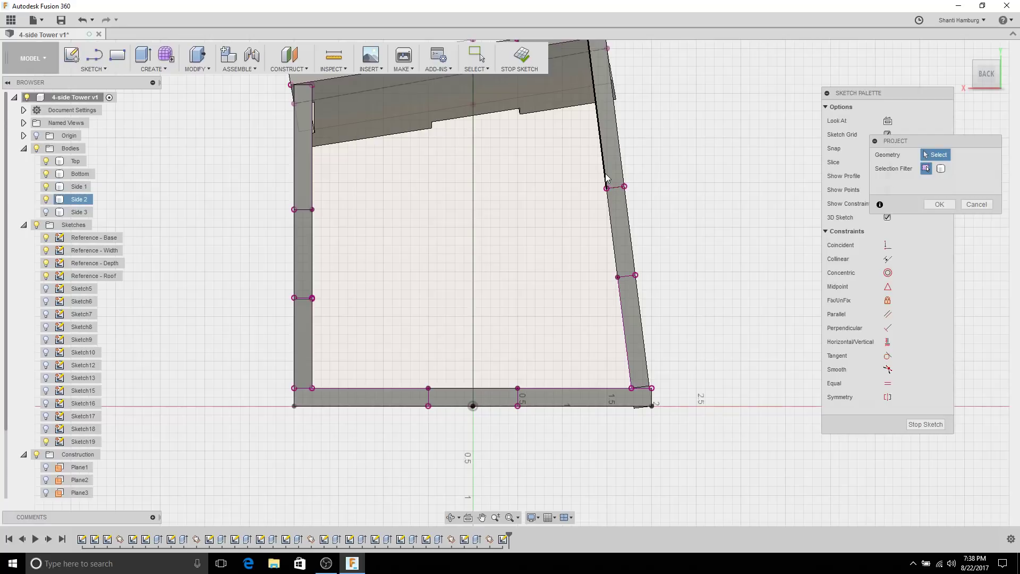
Step: Hide the Side 2, Side 1, Bottom and Top bodies
middle_click_drag(606, 177, 564, 301, "shift")
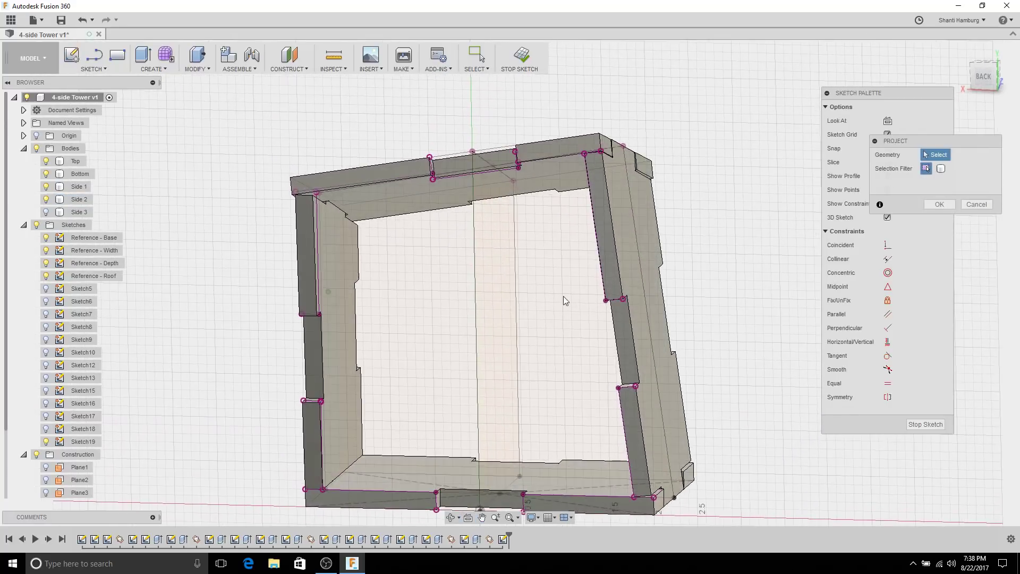
scroll(564, 301, "down", 3)
left_click(45, 199)
left_click(46, 186)
left_click(46, 173)
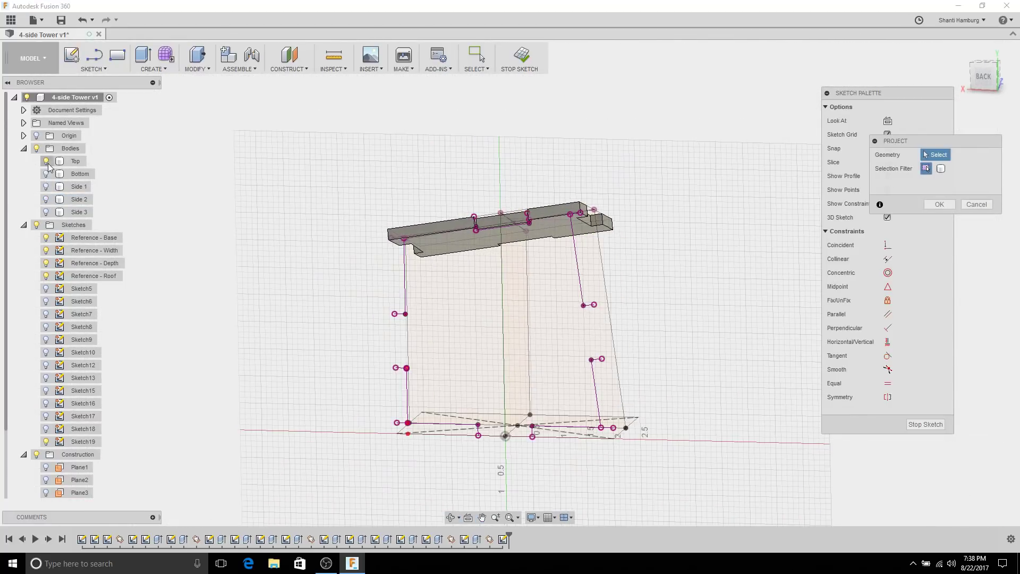
left_click(46, 161)
middle_click_drag(485, 265, 478, 224, "shift")
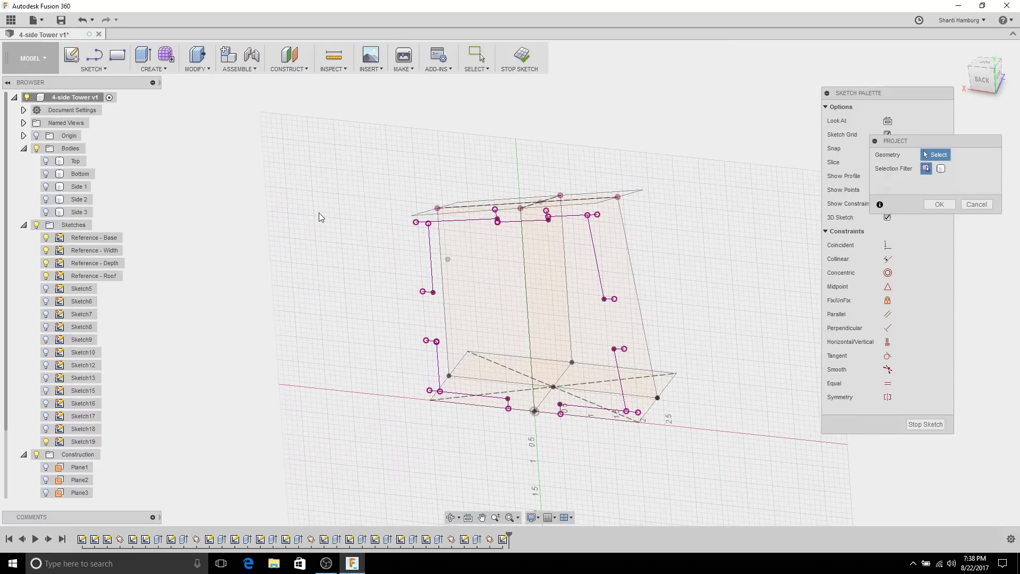
Step: Hide the Reference - Roof, Depth, Width and Base sketches
left_click(46, 276)
left_click(45, 263)
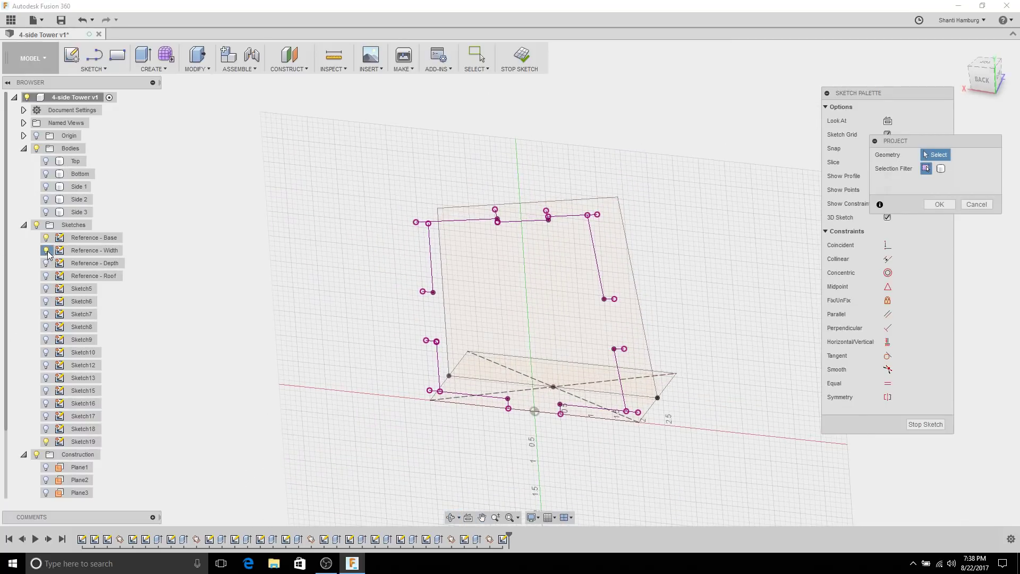
left_click(46, 250)
left_click(46, 238)
mouse_move(490, 341)
middle_mouse_down("shift")
mouse_move(480, 291)
mouse_move(522, 281)
middle_mouse_up("shift")
scroll(521, 282, "up", 3)
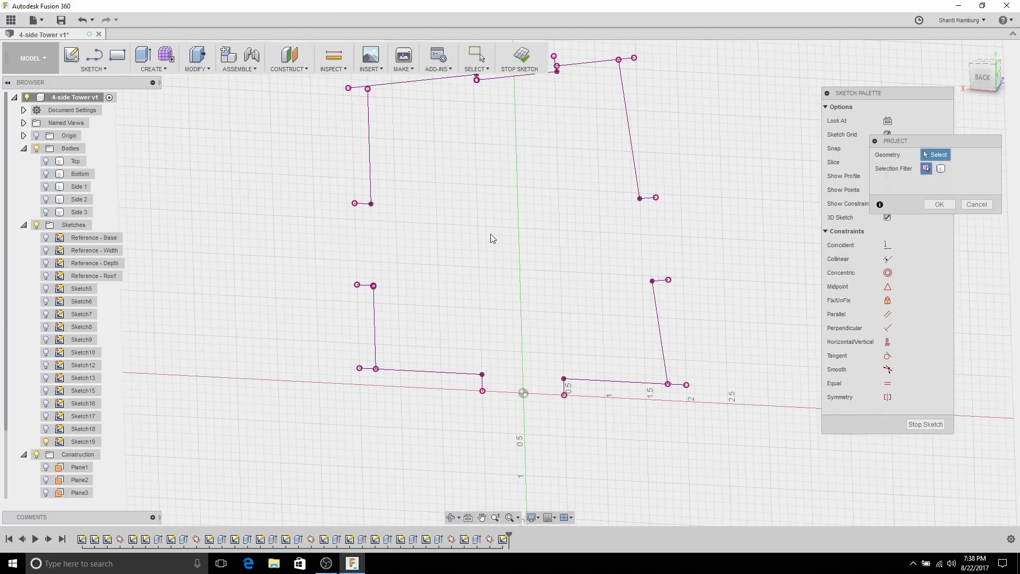
left_click(94, 54)
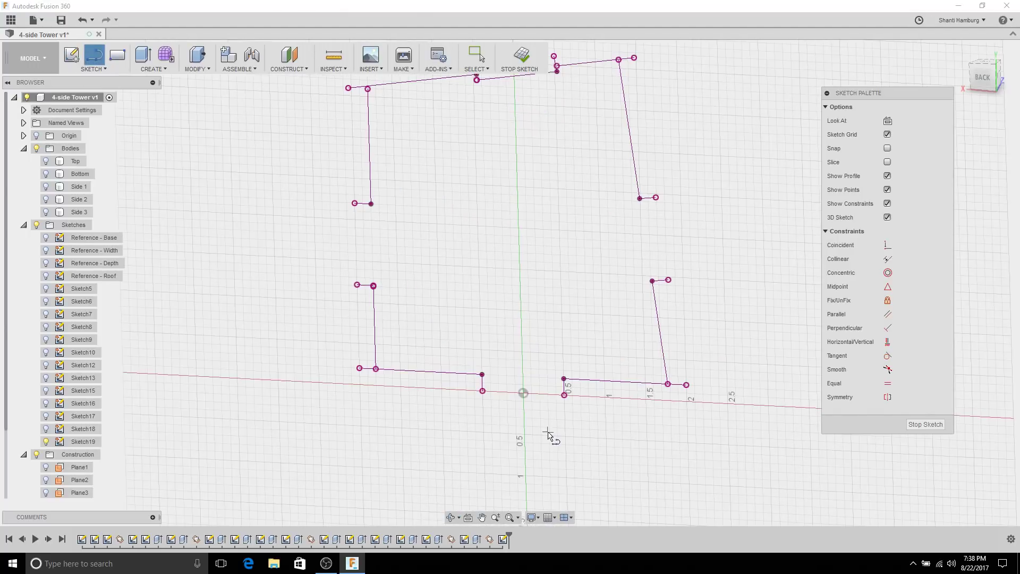
Step: Draw lines closing the gaps along the bottom edge and down the left side
scroll(505, 409, "up", 5)
left_click(433, 354)
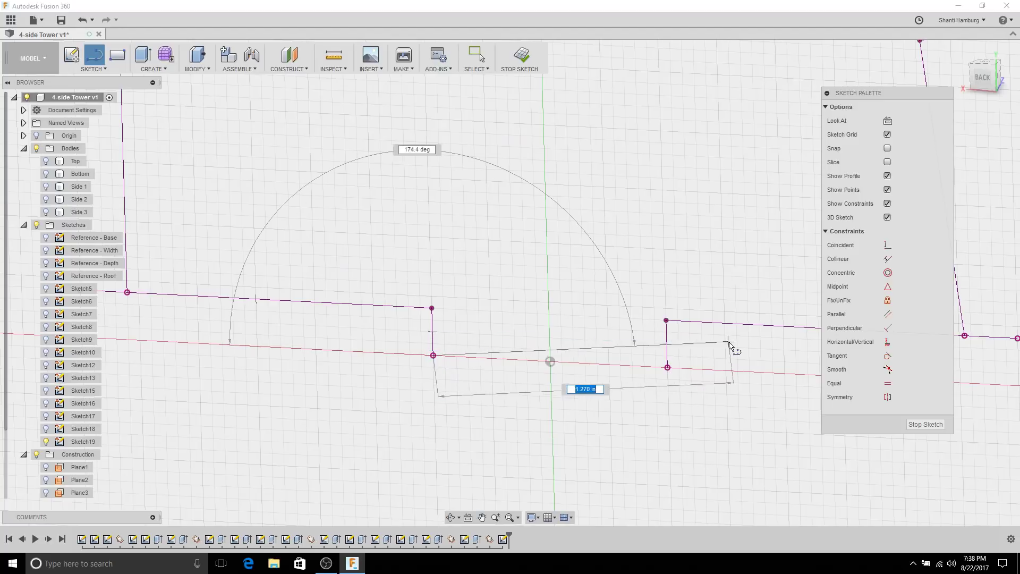
left_click(668, 367)
scroll(435, 382, "down", 3)
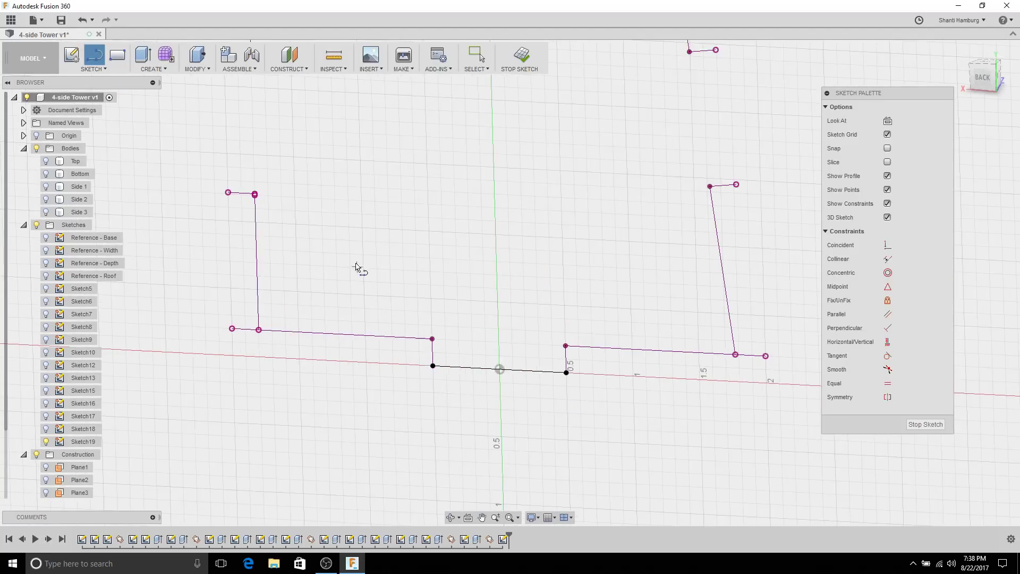
middle_click_drag(357, 267, 384, 210)
left_click(374, 190)
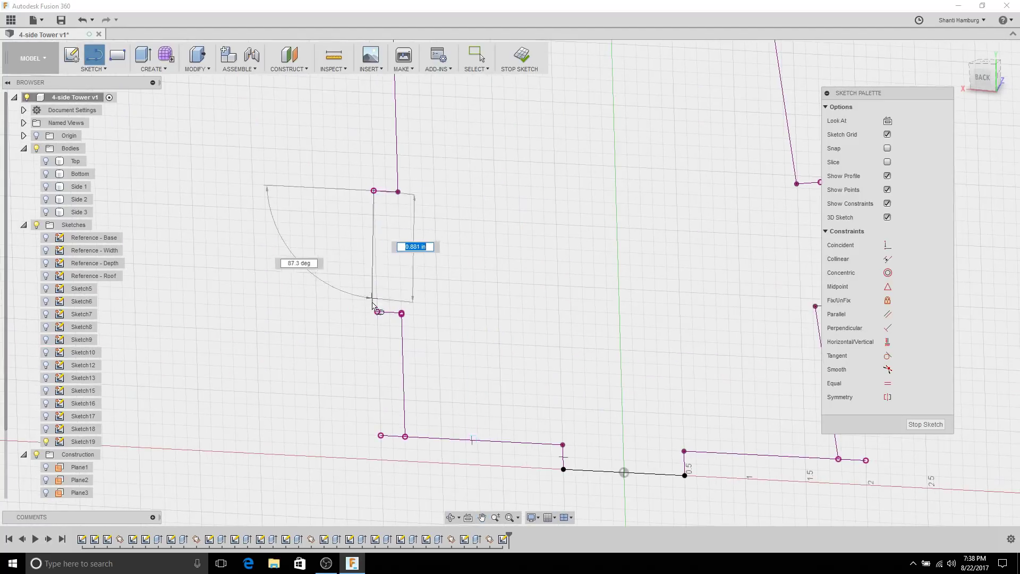
left_click(378, 311)
scroll(376, 314, "up", 5)
scroll(446, 311, "up", 4)
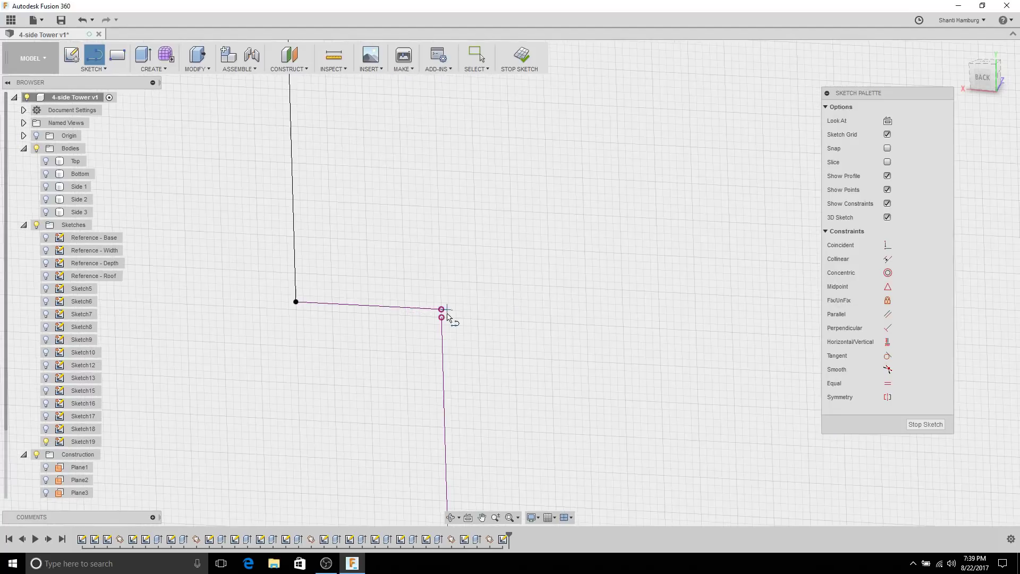
scroll(492, 405, "down", 5)
mouse_move(438, 307)
left_mouse_down()
mouse_move(515, 439)
mouse_move(542, 429)
mouse_move(562, 242)
mouse_move(545, 500)
mouse_move(525, 498)
left_mouse_up()
key("Escape")
Step: Draw a line from the left side's upper endpoint to the top edge, coincident with the corner point
scroll(621, 358, "down", 3)
mouse_move(621, 357)
middle_mouse_down()
mouse_move(672, 296)
mouse_move(404, 296)
middle_mouse_up()
scroll(395, 295, "up", 3)
key("l")
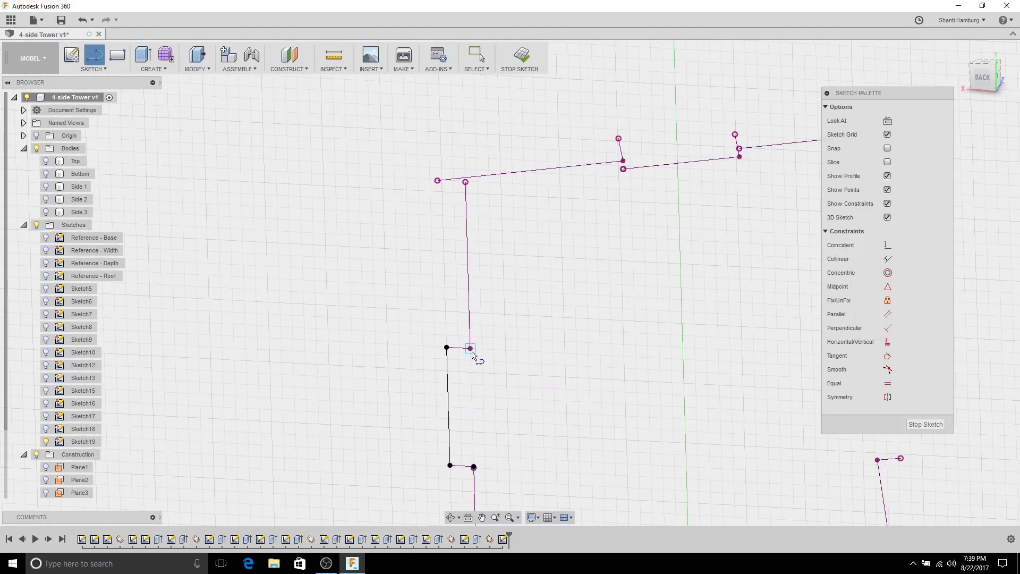
left_click(470, 348)
left_click(511, 172)
key("Escape")
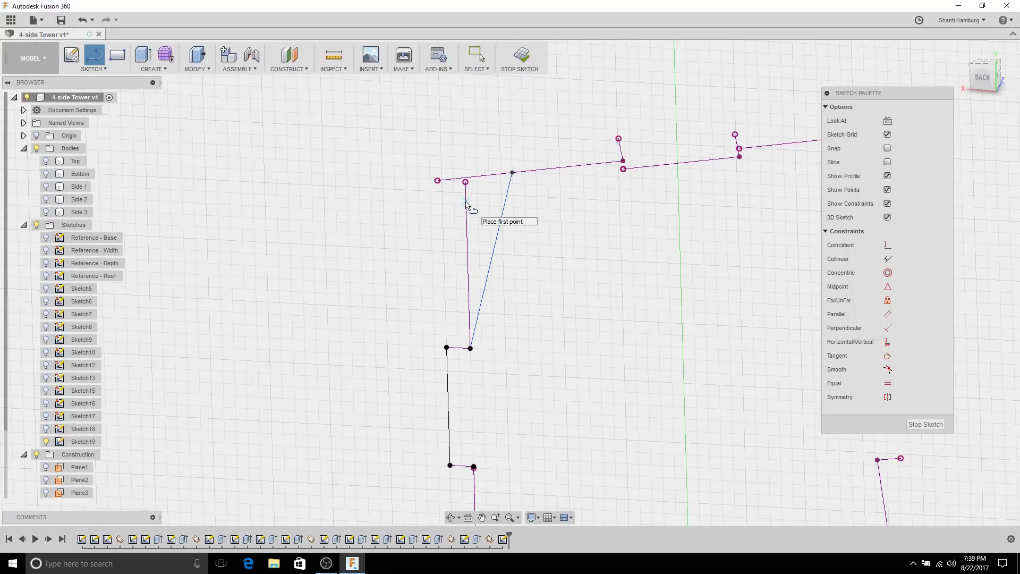
key("Escape")
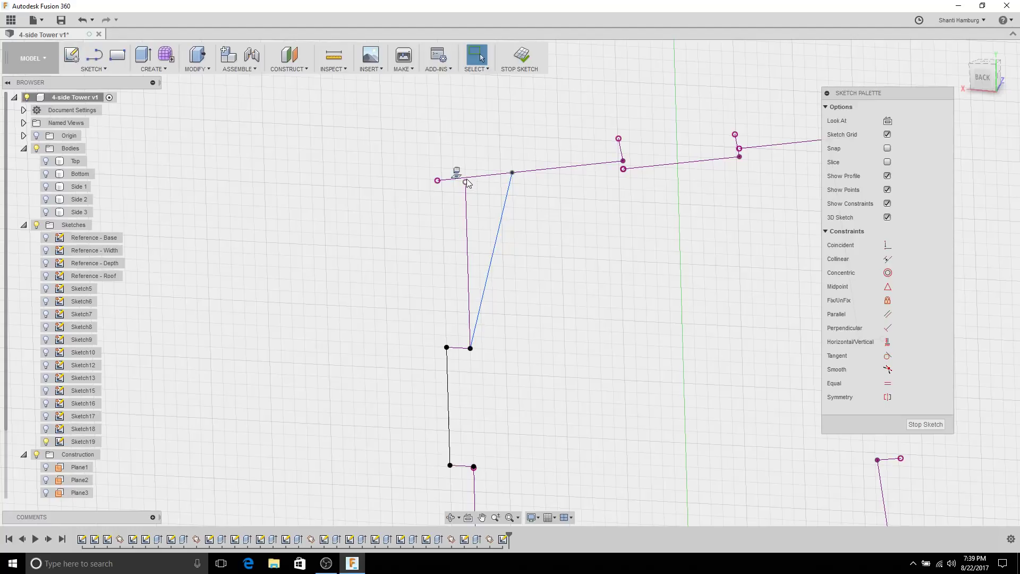
left_click(887, 245)
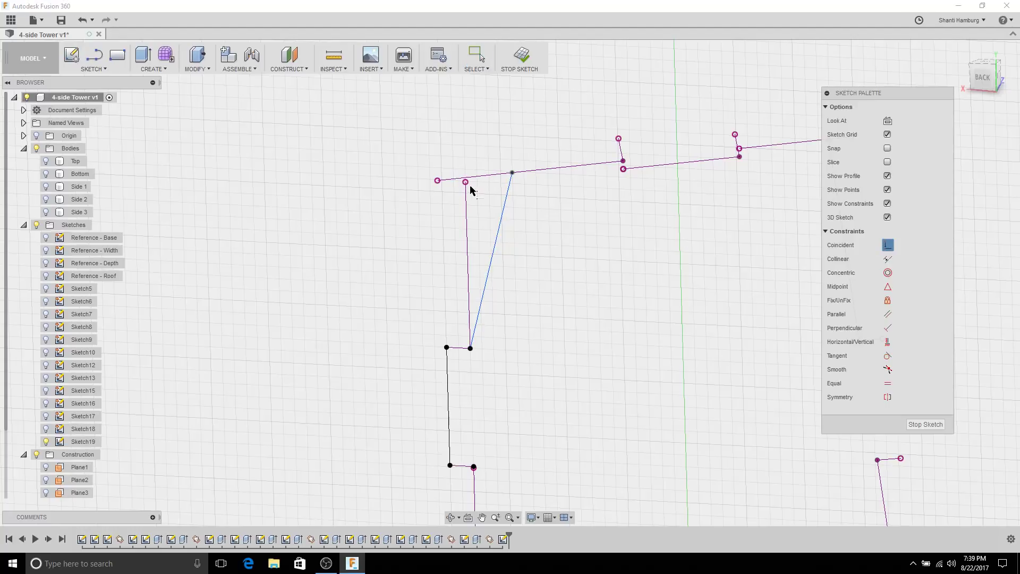
left_click(510, 195)
Step: Draw a nearly straight 3-point arc from the right side's lower endpoint up to the top corner
scroll(598, 342, "down", 3)
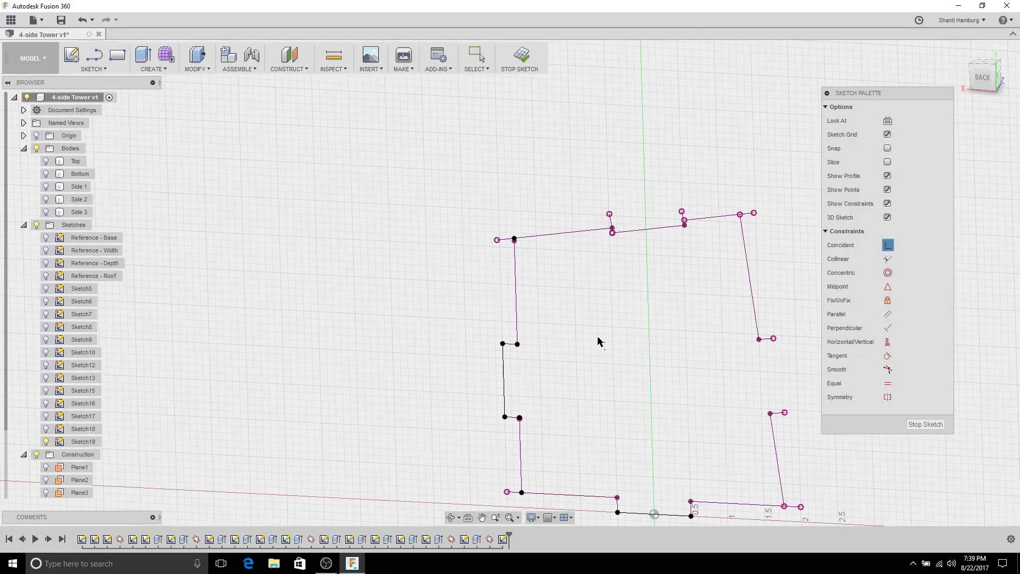
middle_click_drag(599, 342, 425, 229)
scroll(546, 403, "up", 10)
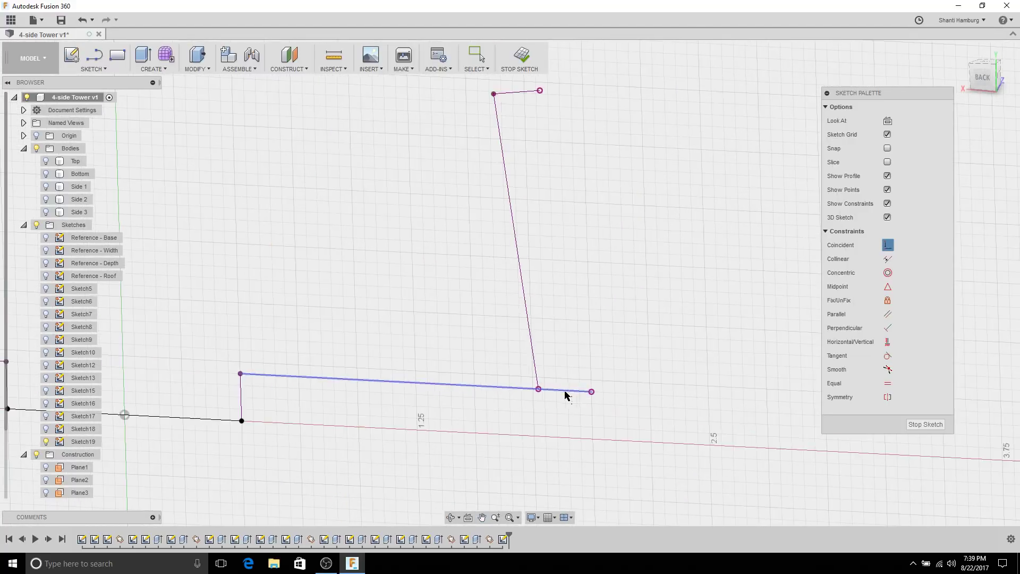
scroll(505, 382, "down", 2)
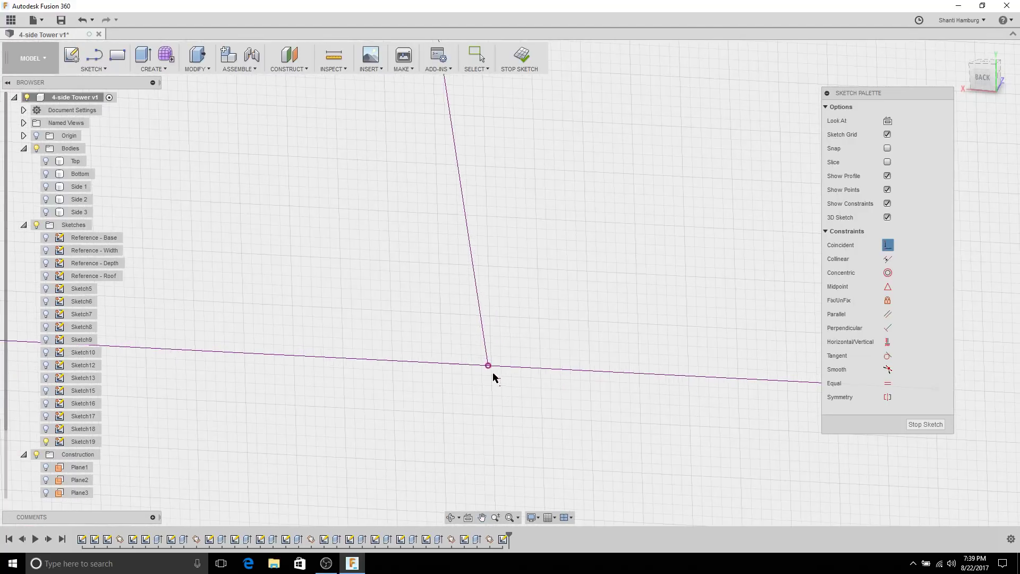
scroll(503, 384, "down", 8)
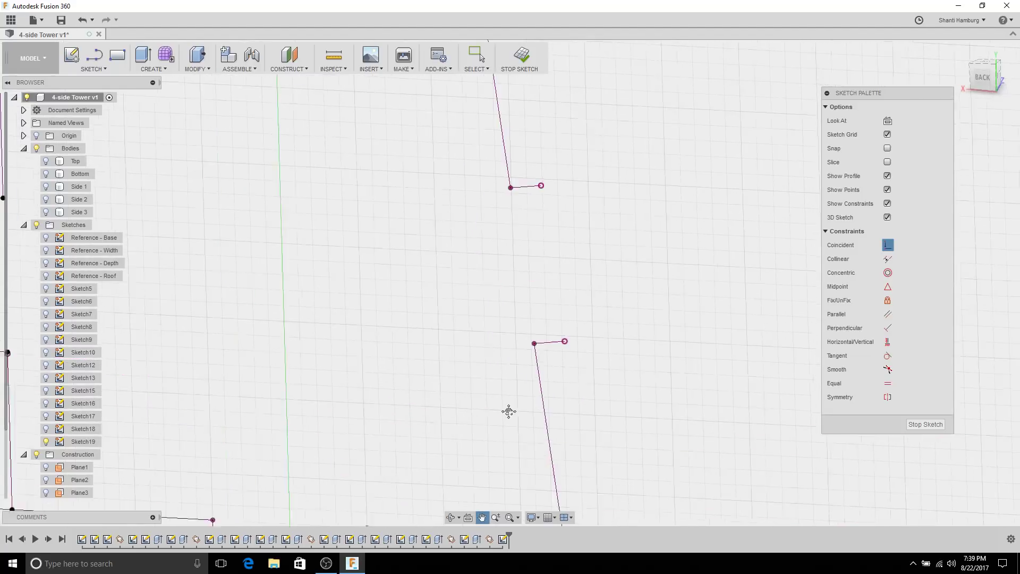
left_click(94, 55)
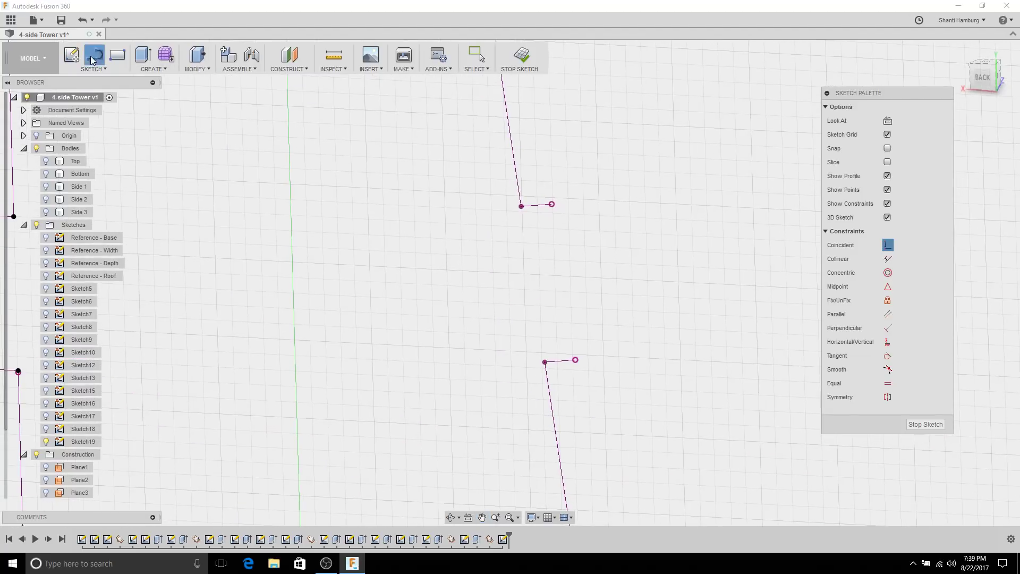
left_click(551, 206)
key("Escape")
scroll(473, 358, "down", 6)
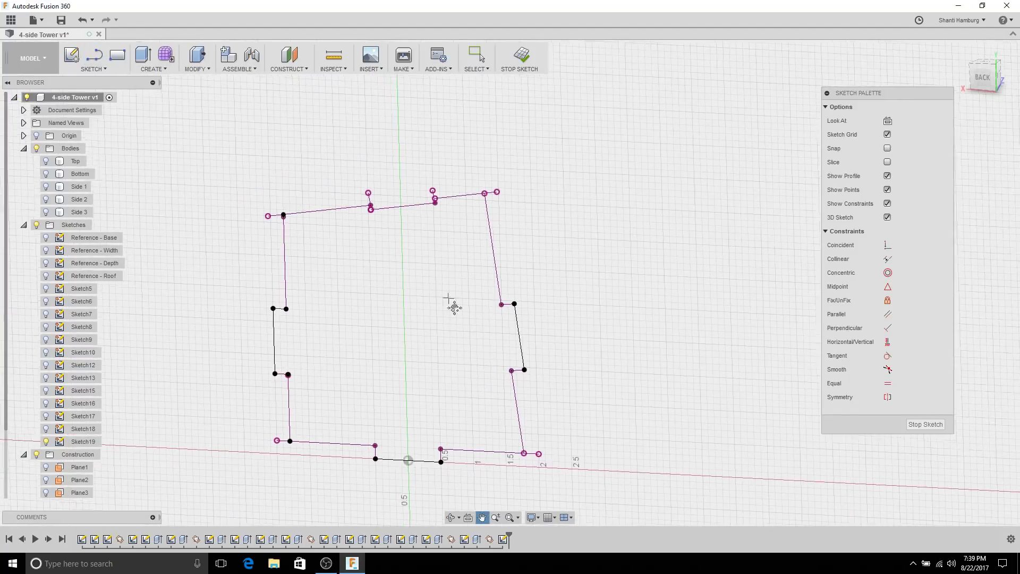
scroll(521, 296, "up", 8)
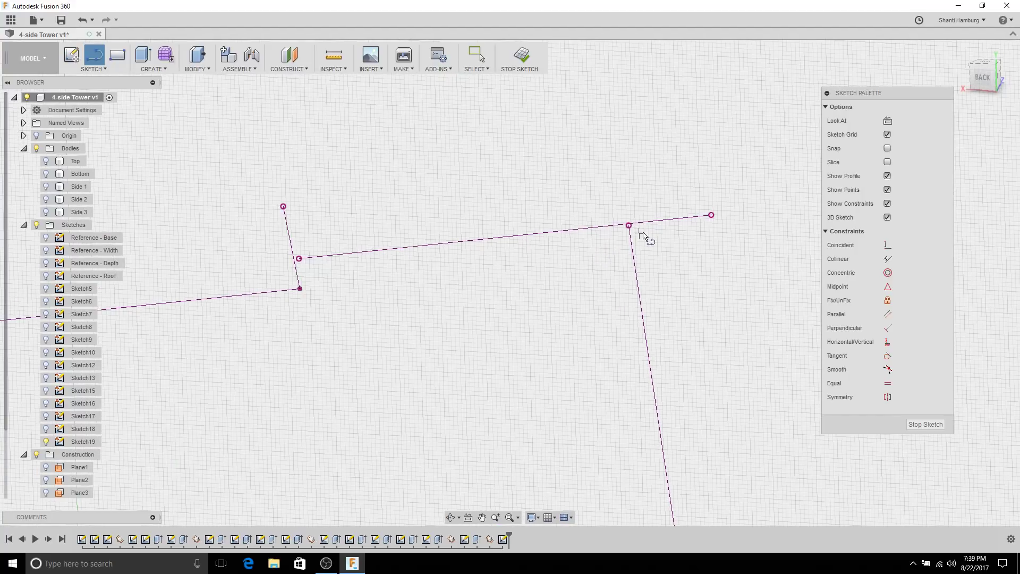
scroll(690, 457, "down", 5)
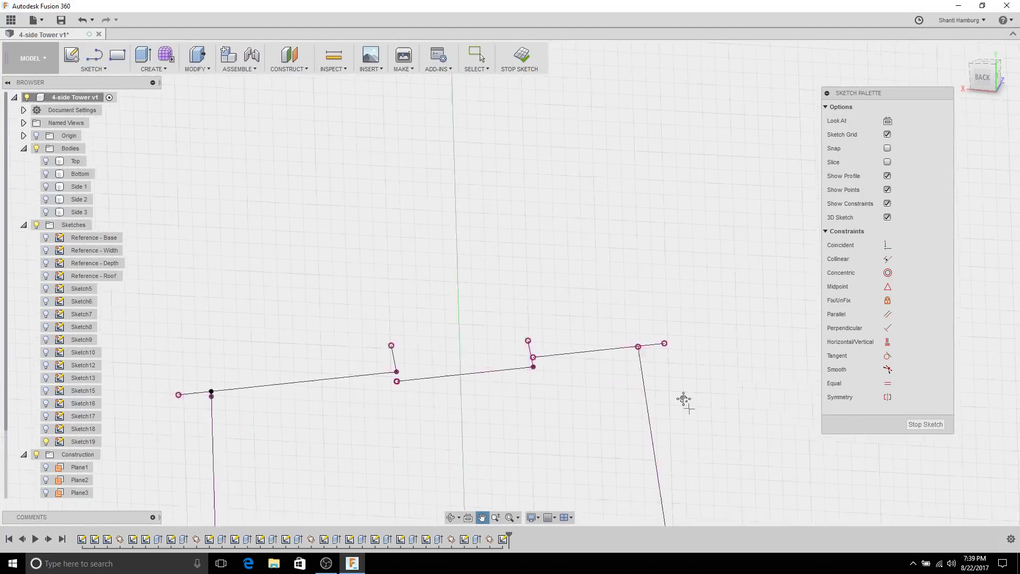
middle_click_drag(680, 398, 547, 357)
left_click(554, 392)
left_click(502, 157)
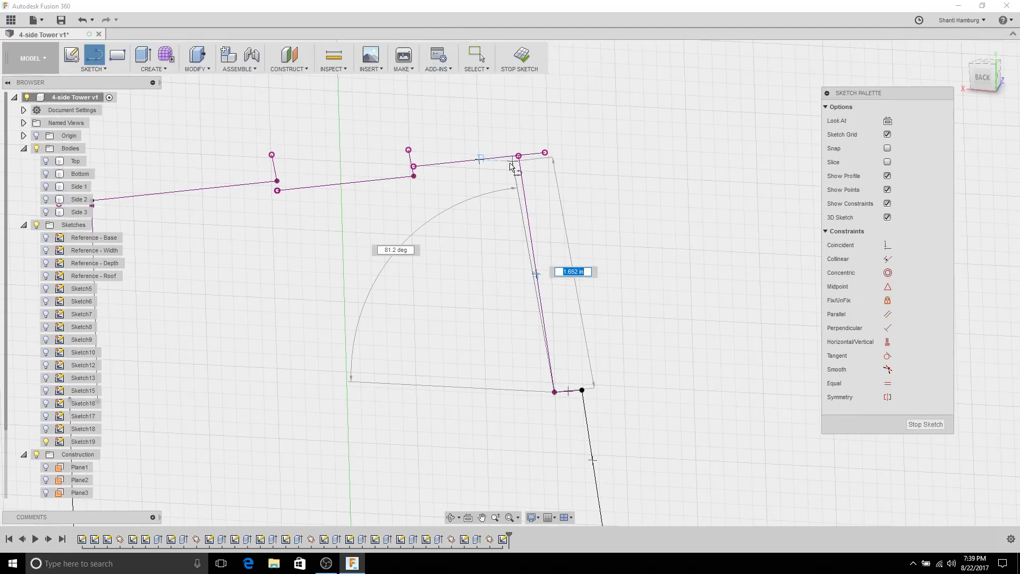
left_click(510, 165)
key("Escape")
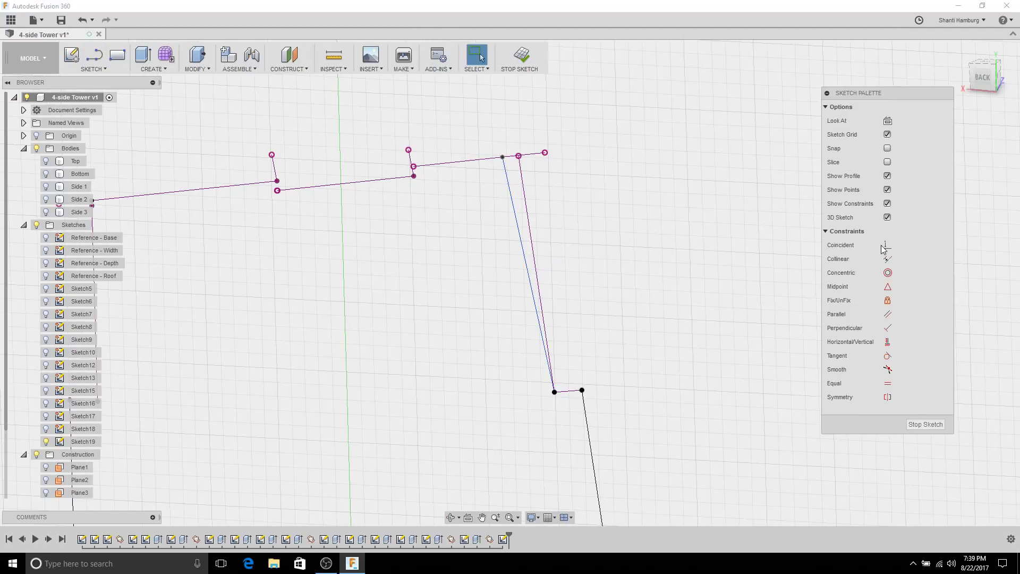
Step: Make the arc's top endpoint coincident with the top edge line
left_click(884, 246)
left_click(502, 158)
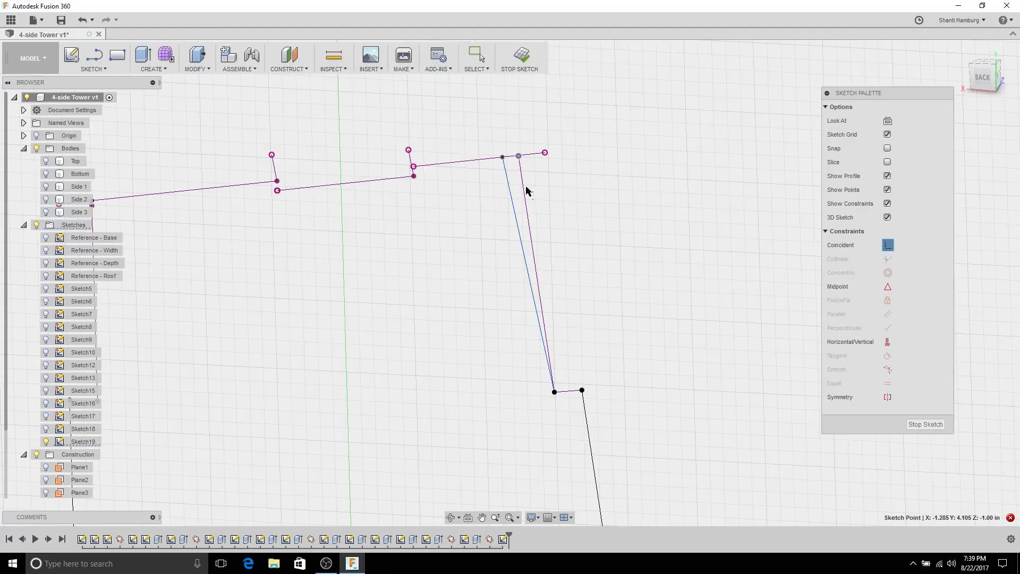
key("Escape")
left_click(887, 245)
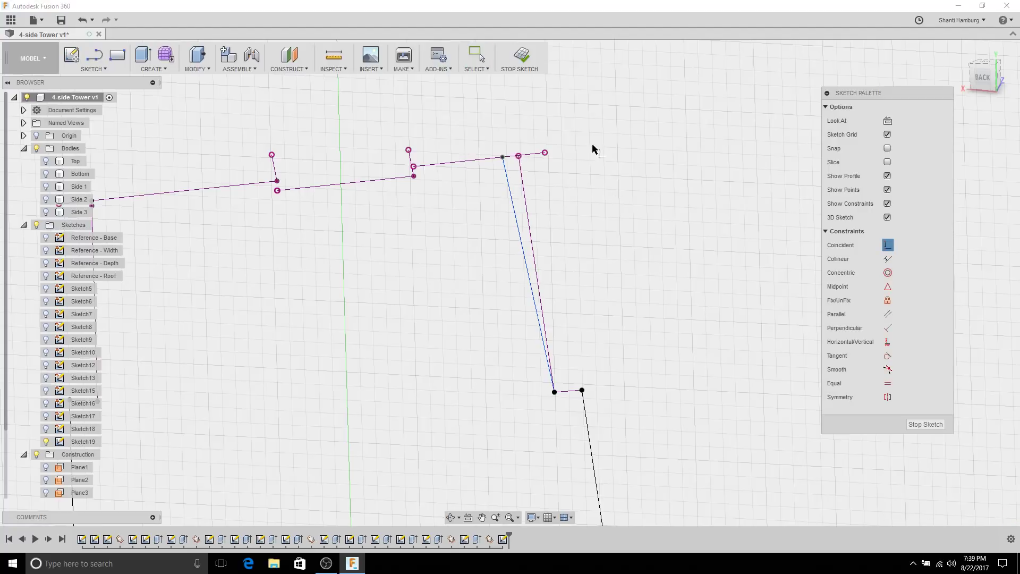
left_click(519, 156)
left_click(510, 186)
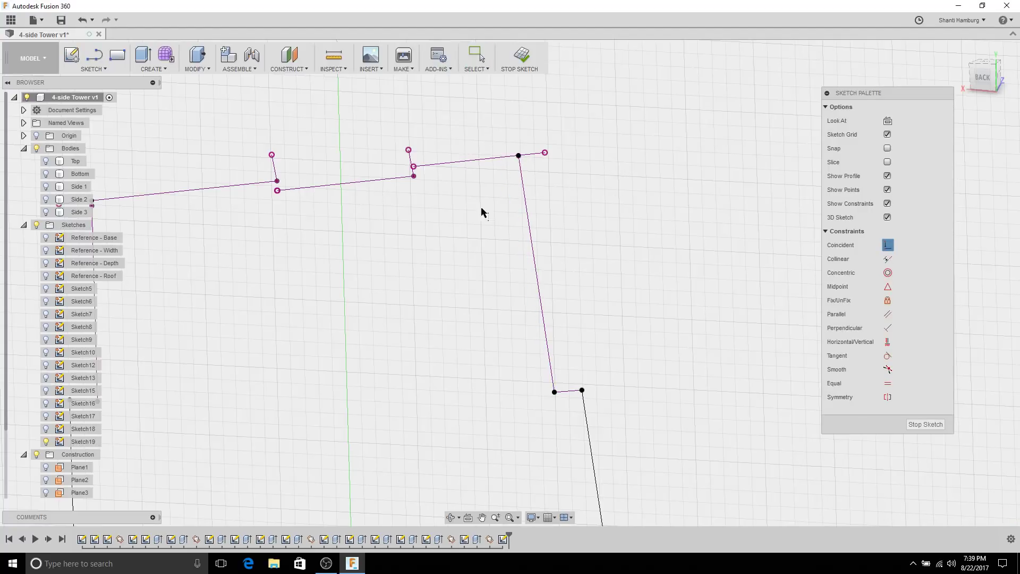
middle_click_drag(476, 170, 610, 207)
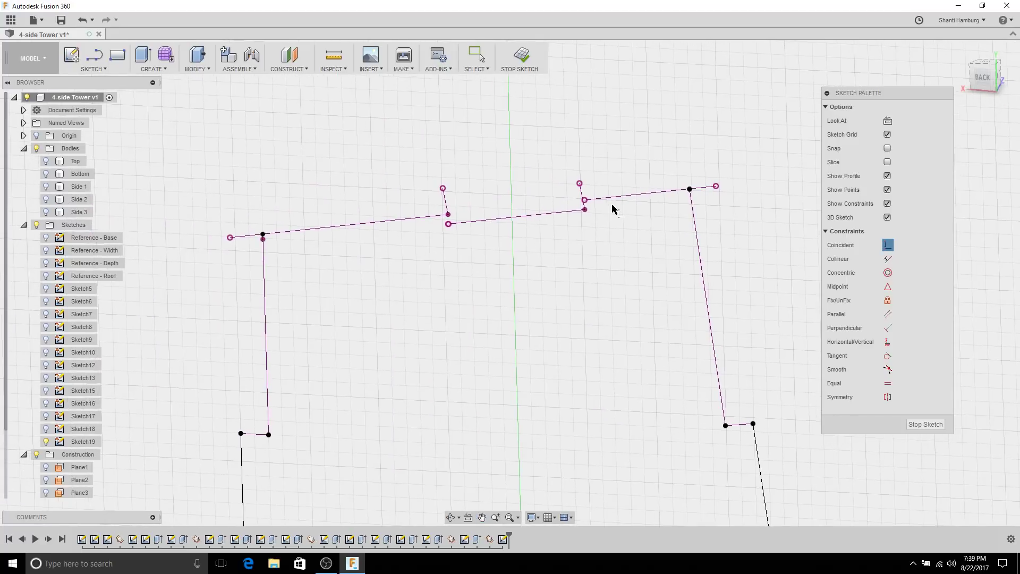
scroll(549, 230, "up", 5)
scroll(561, 225, "down", 4)
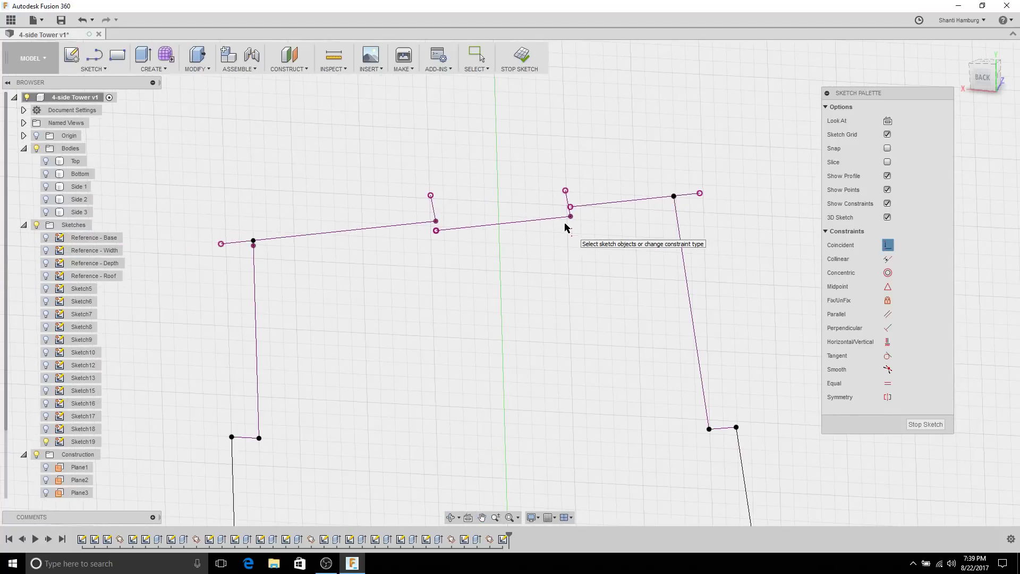
key("Escape")
scroll(510, 228, "up", 3)
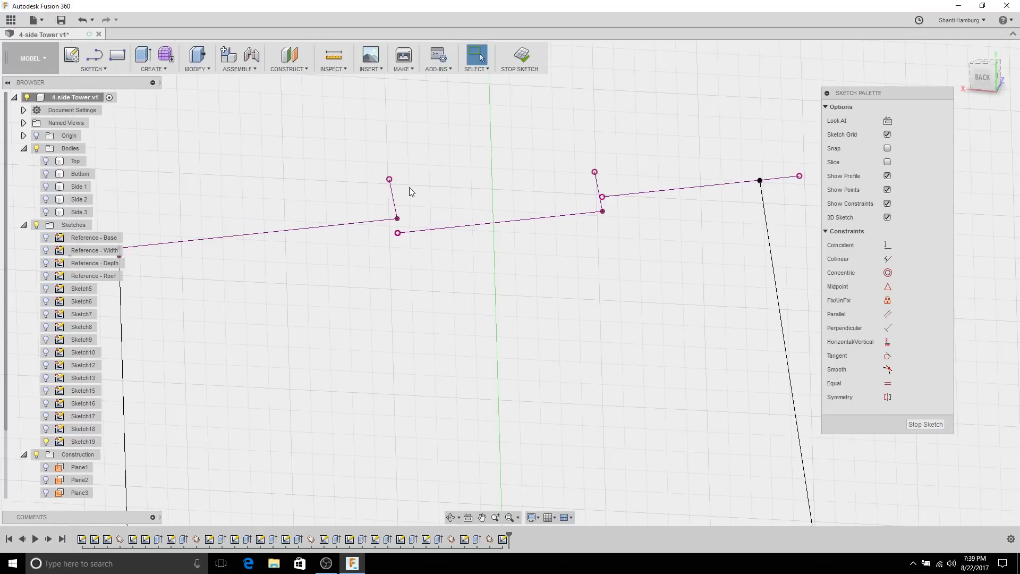
scroll(307, 200, "down", 2)
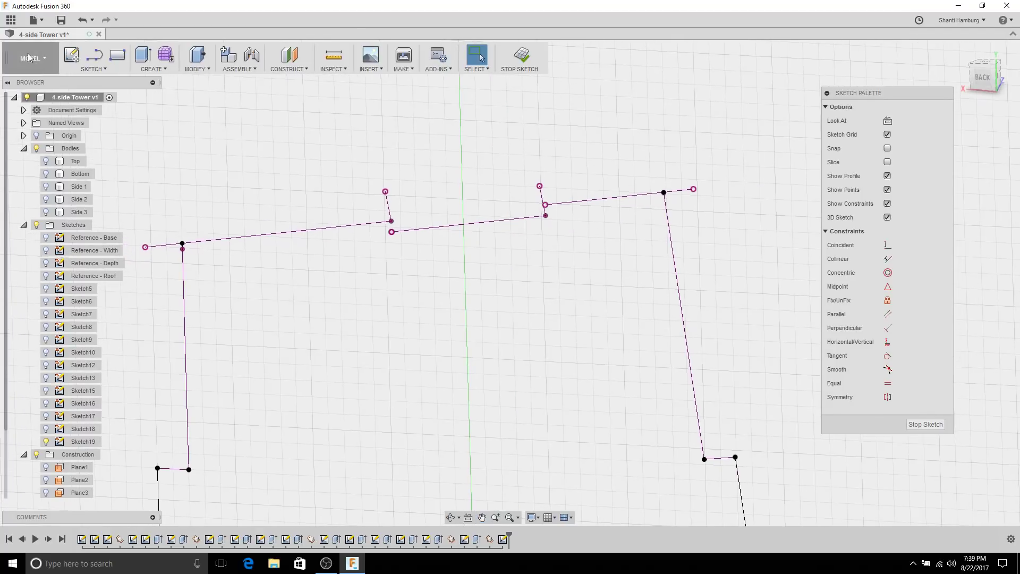
Step: Draw a line along the top edge from the top-left corner to the first tab
left_click(95, 55)
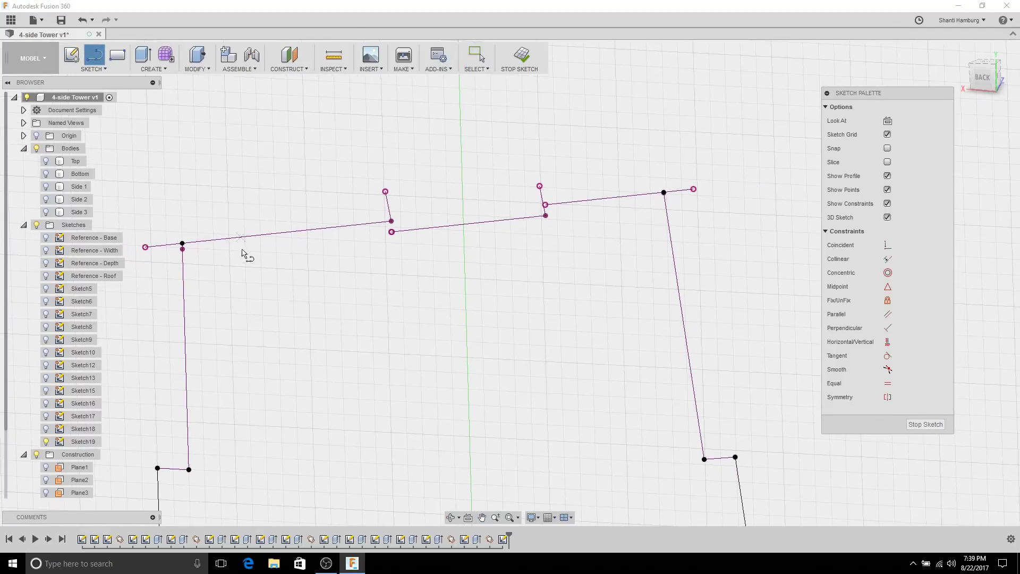
left_click(182, 243)
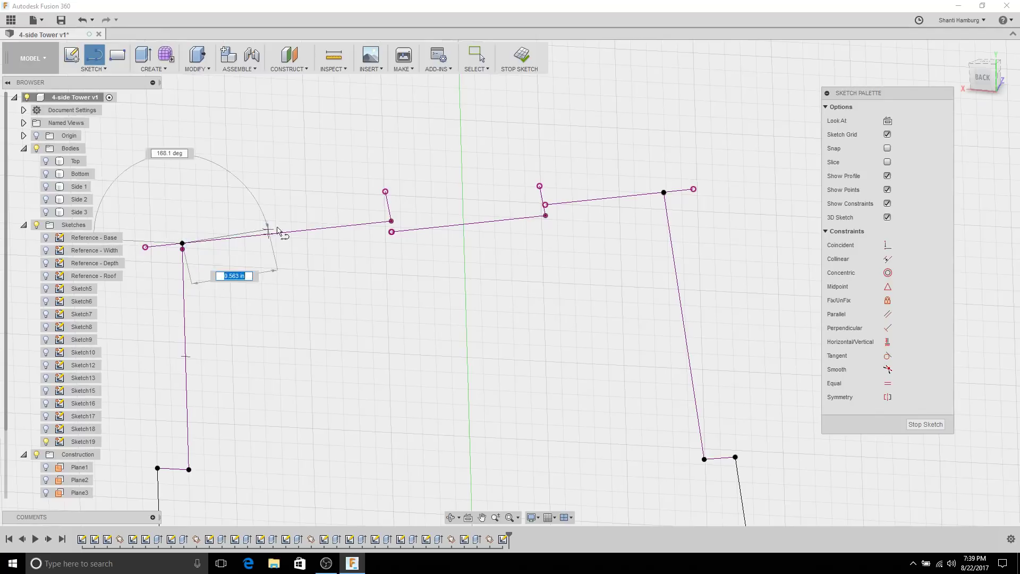
double_click(393, 222)
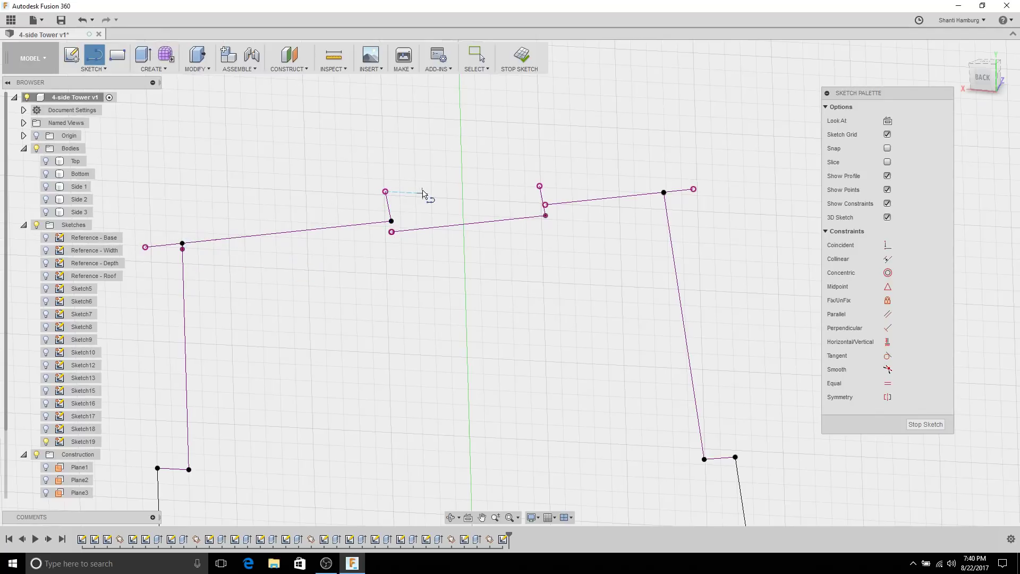
key("Escape")
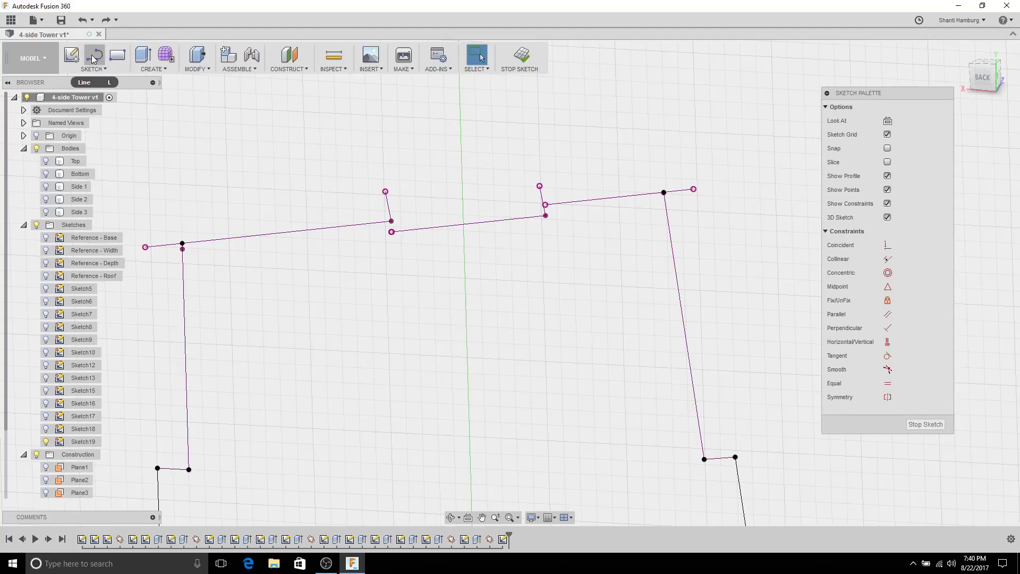
Step: Turn the Top body's visibility back on and select it
left_click(45, 161)
left_click(75, 161)
scroll(448, 228, "up", 5)
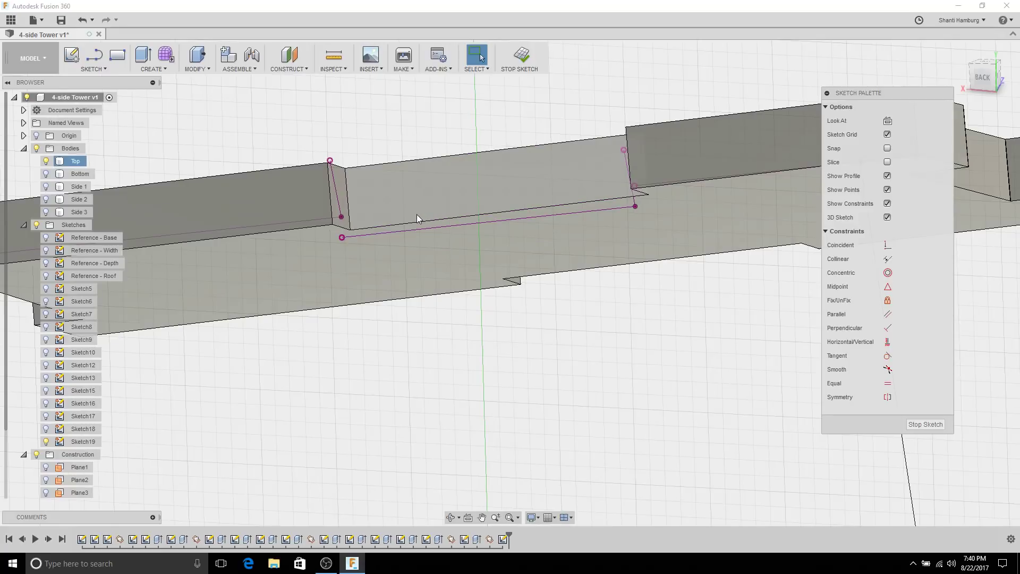
scroll(420, 218, "down", 10)
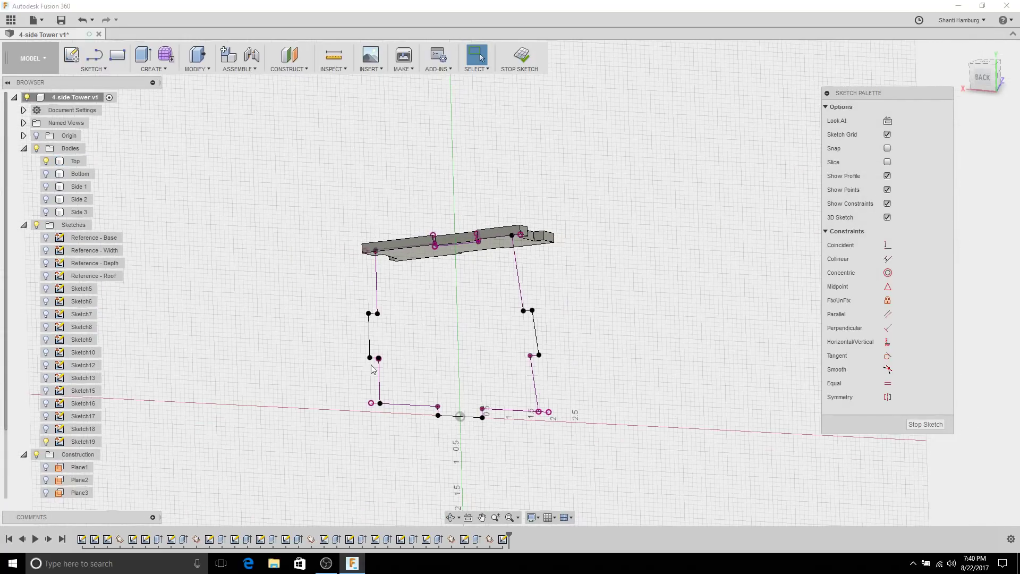
Step: Check Plane3, then show Plane5, view it face-on with Look At, and hide it again
left_click(466, 519)
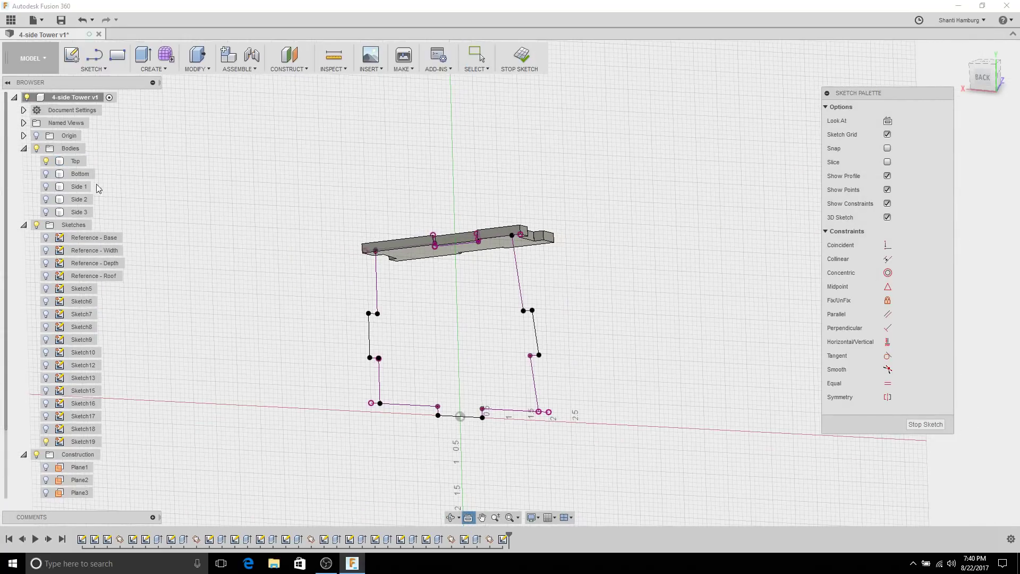
left_click(46, 492)
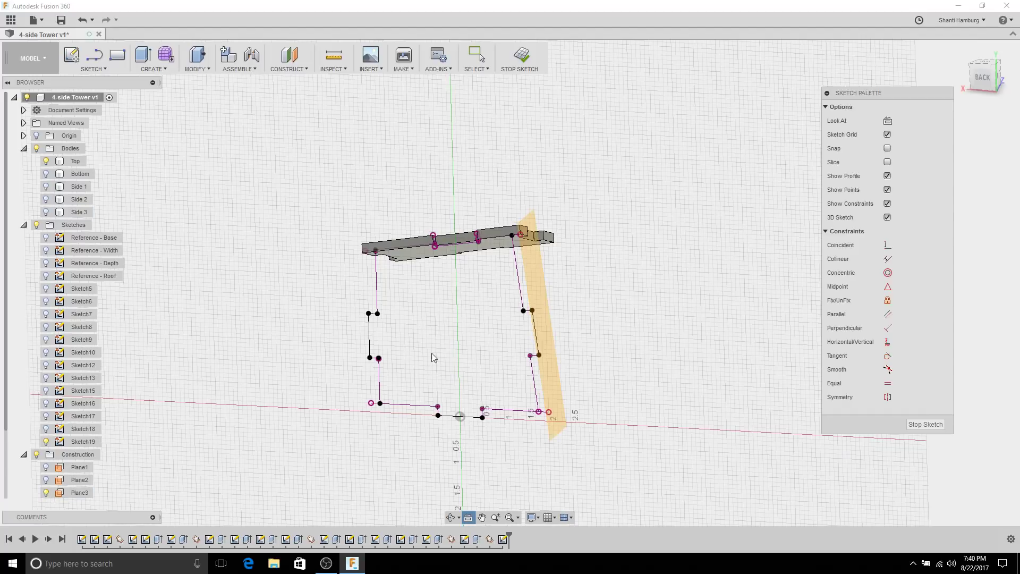
left_click(46, 493)
scroll(53, 493, "down", 1)
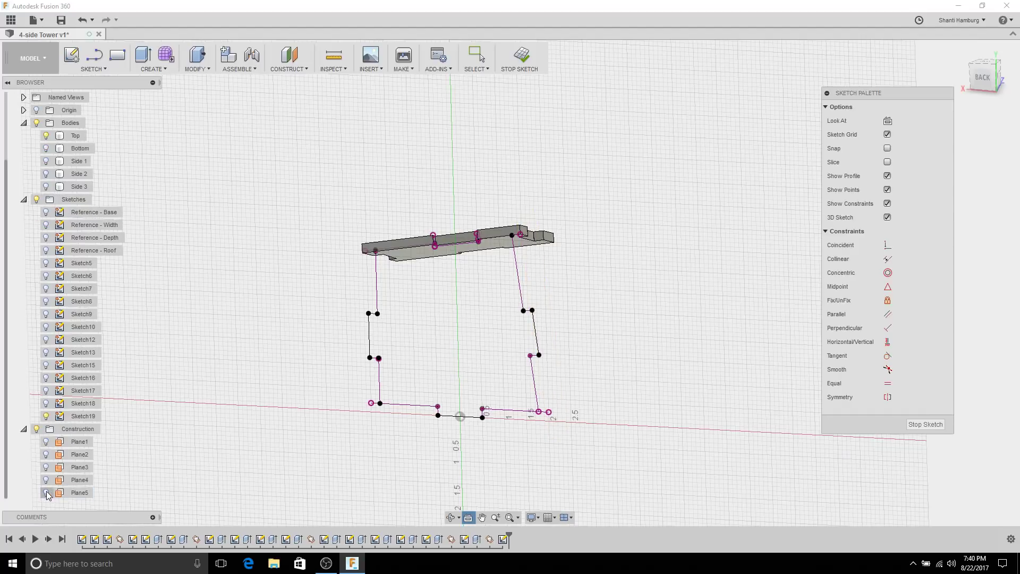
left_click(46, 493)
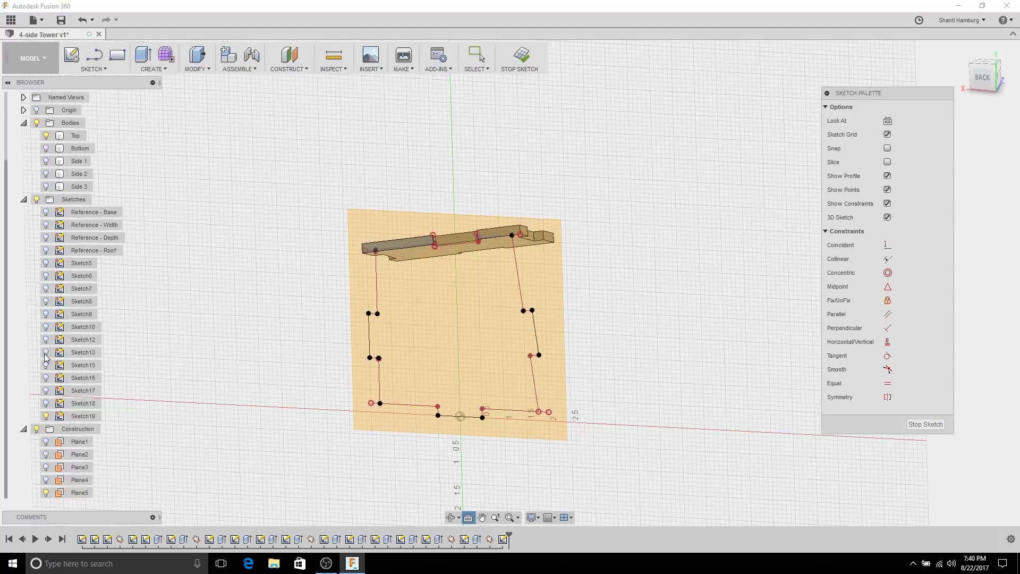
left_click(491, 333)
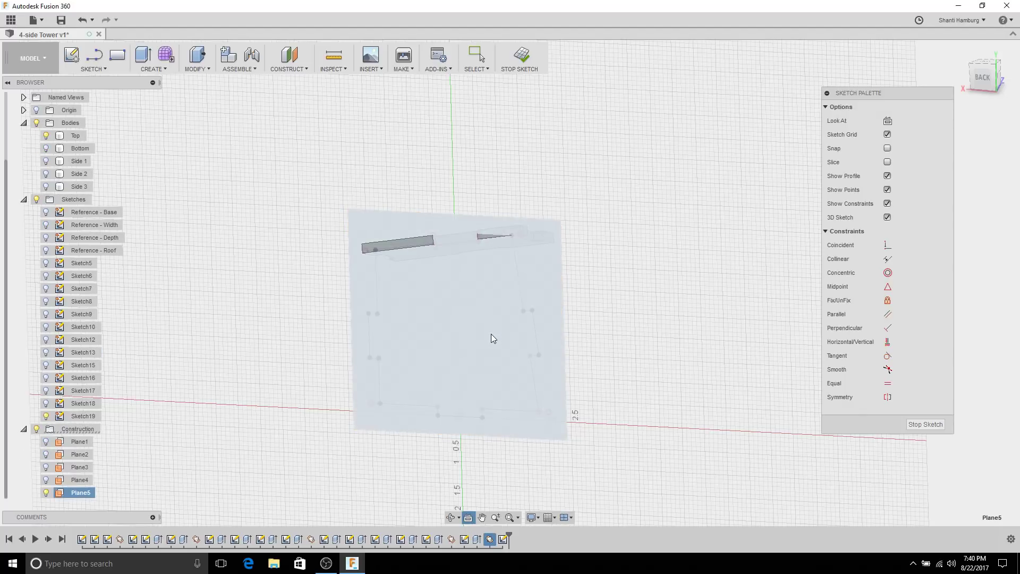
left_click(466, 518)
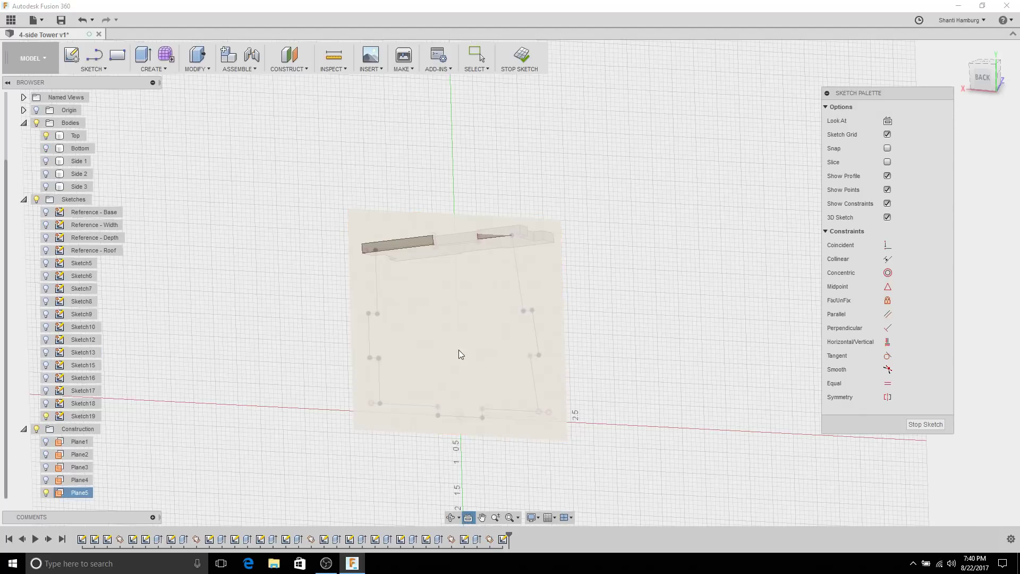
left_click(46, 492)
scroll(451, 106, "up", 8)
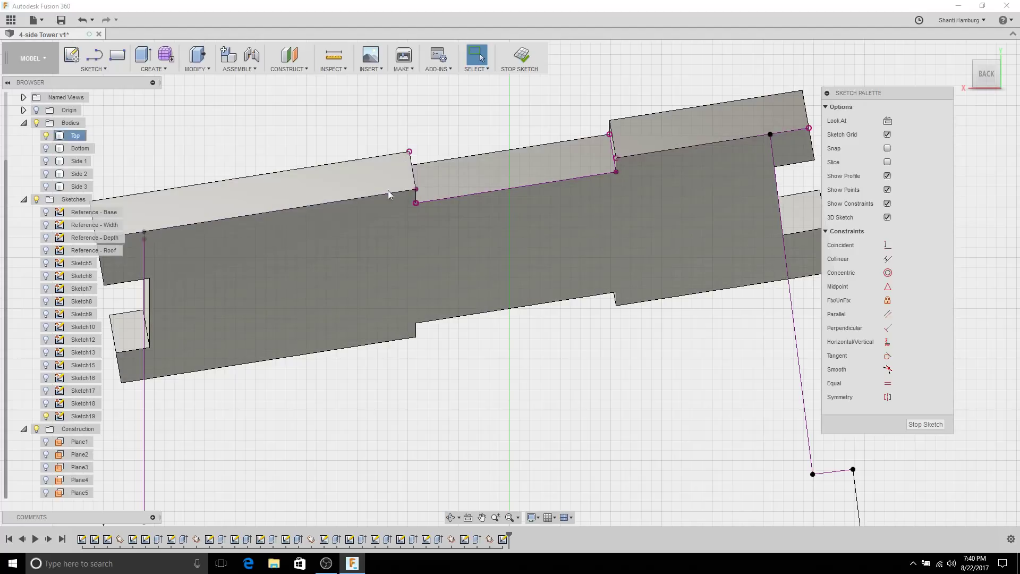
Step: Draw a sloped line to the panel's left corner and a line from the upper tab corner to the right edge
left_click(97, 60)
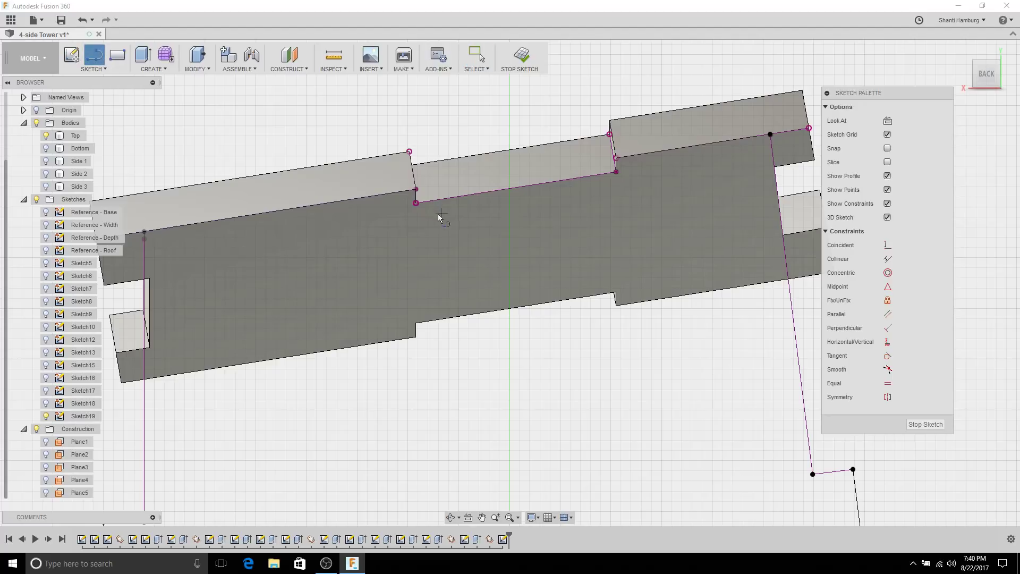
left_click(417, 203)
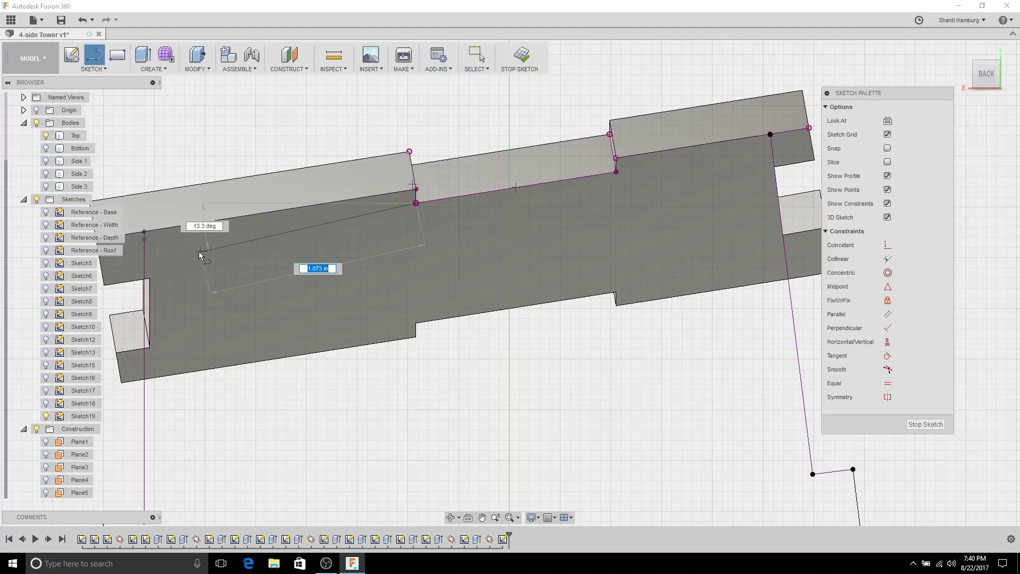
left_click(144, 253)
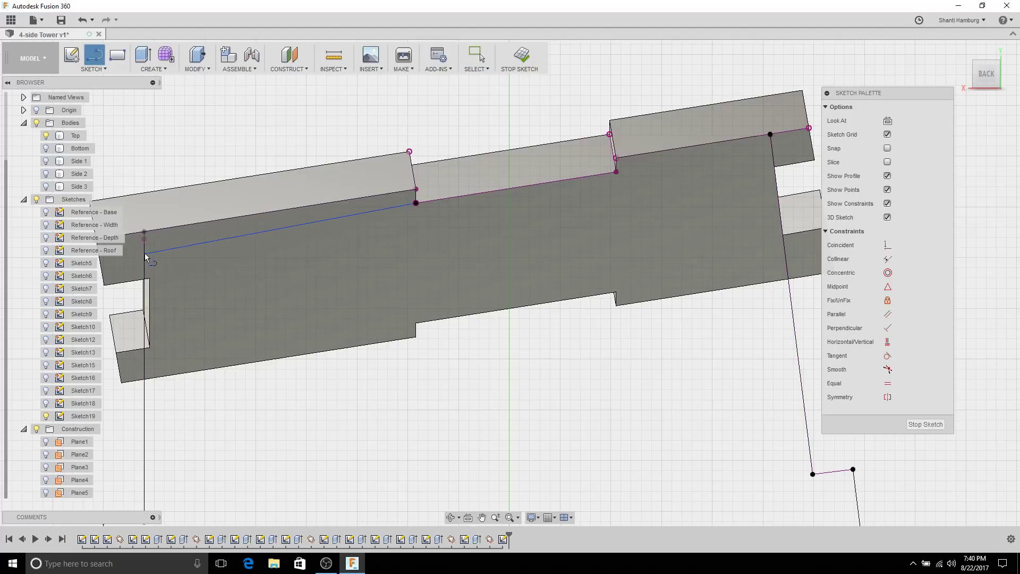
left_click(616, 172)
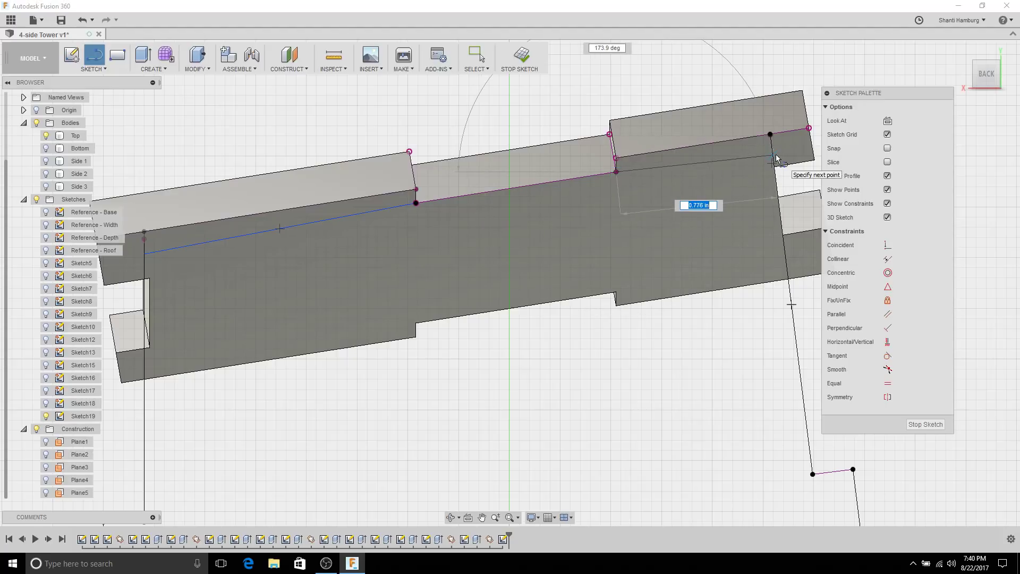
left_click(787, 264)
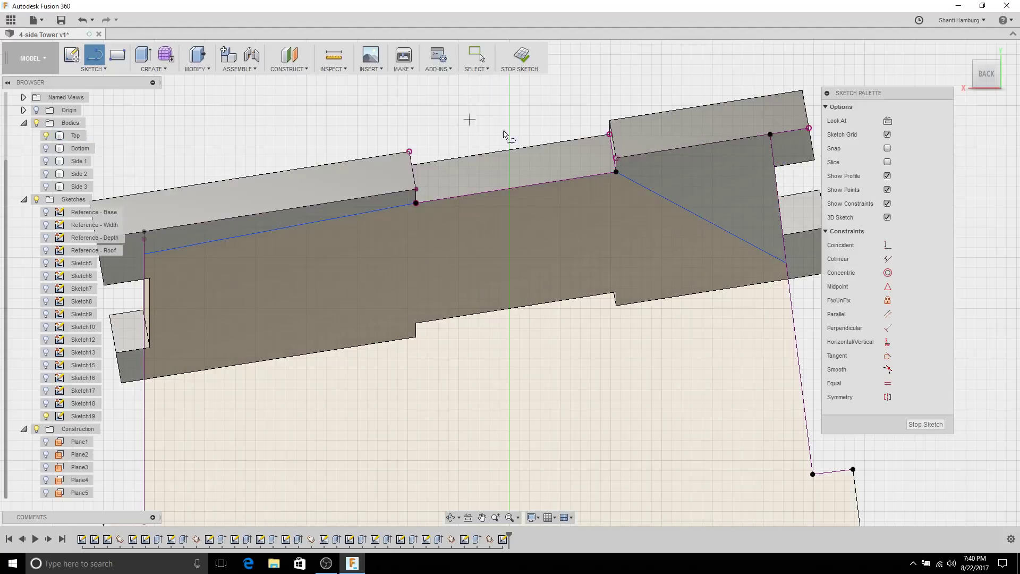
Step: Add a short line at the upper corner and a line across the top strip's top edge
left_click(416, 202)
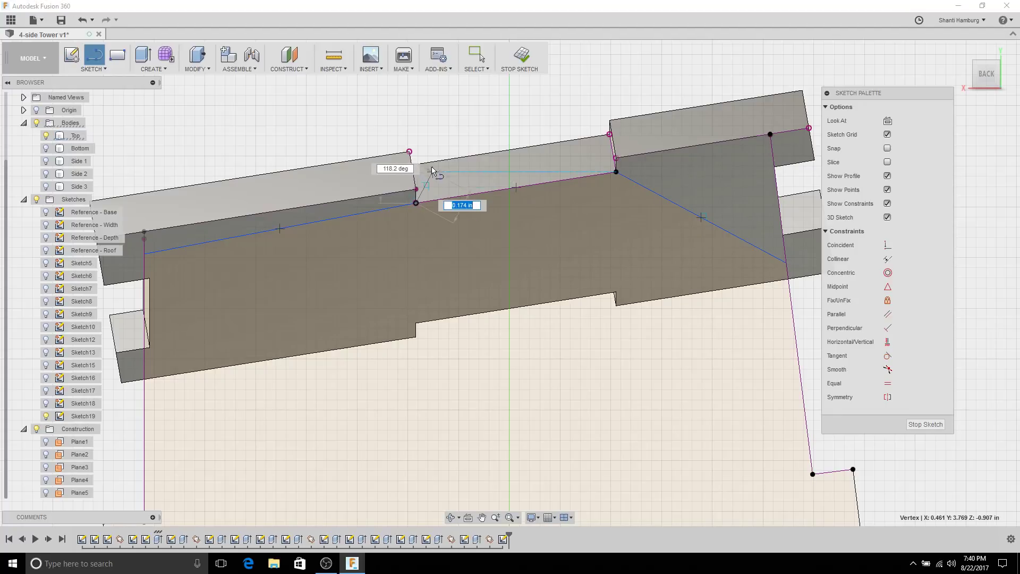
scroll(419, 178, "up", 5)
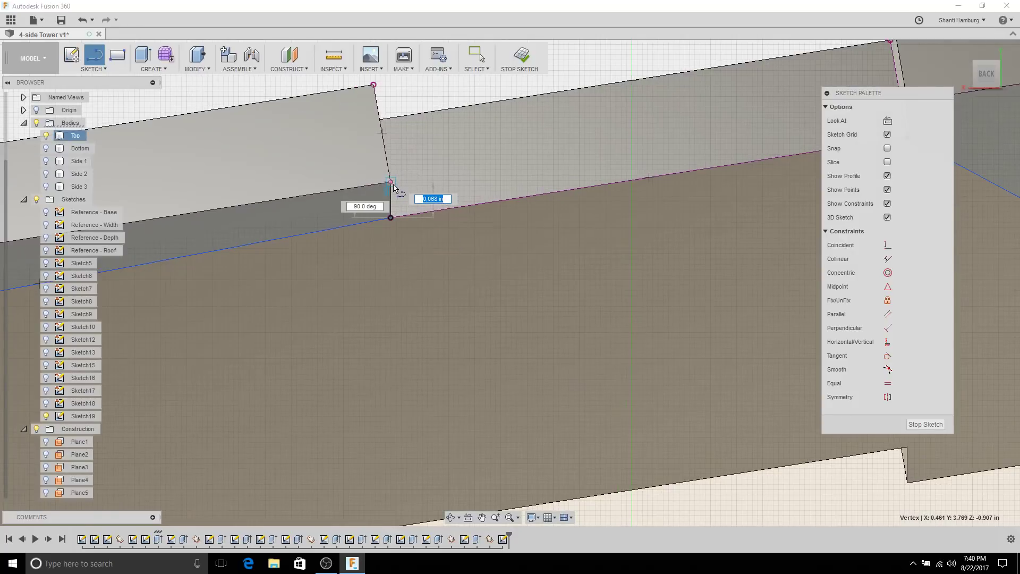
double_click(392, 182)
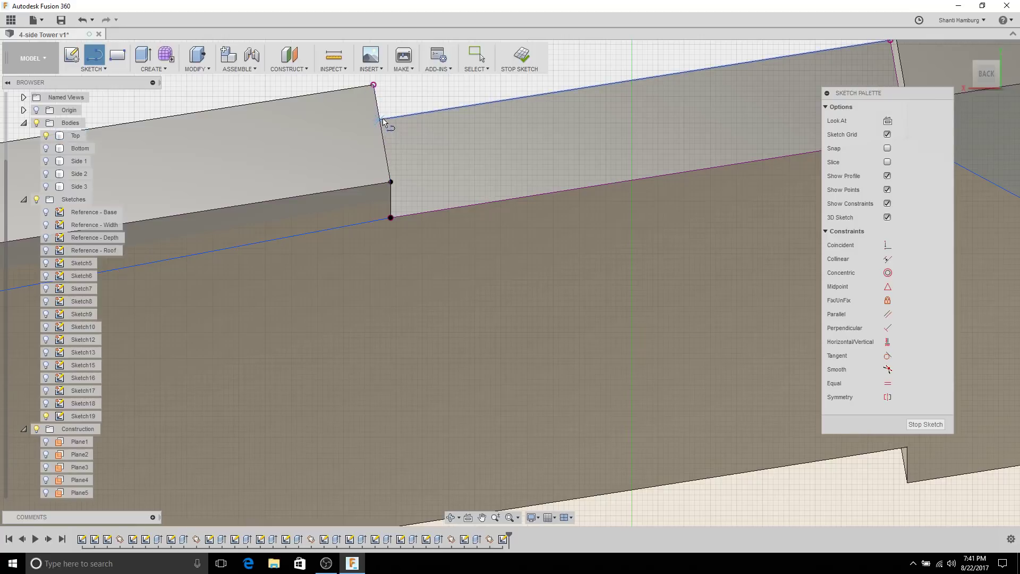
left_click(380, 122)
scroll(632, 94, "down", 3)
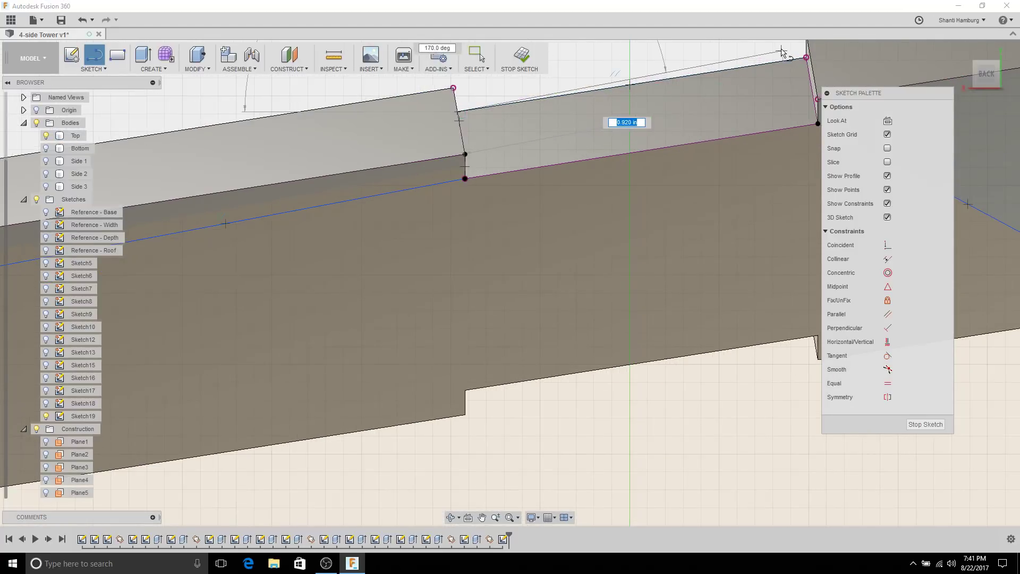
left_click(806, 57)
scroll(789, 147, "down", 3)
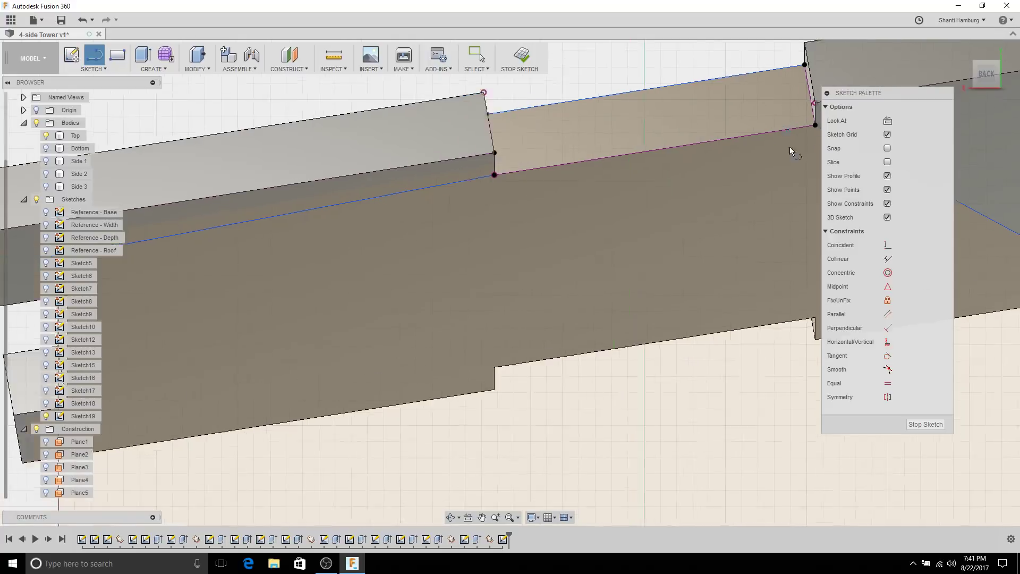
key("Escape")
scroll(593, 179, "down", 3)
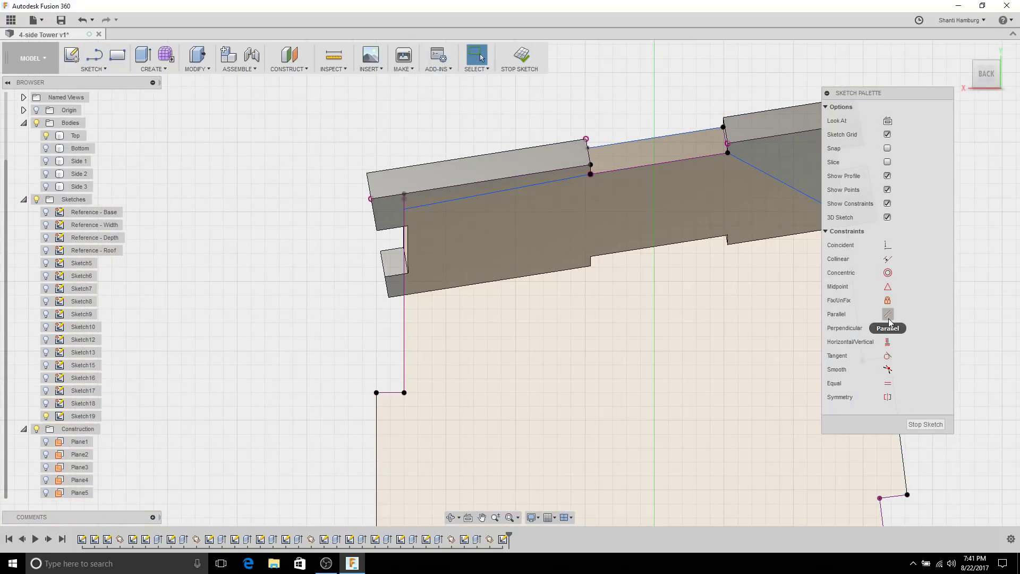
Step: Make the top edge parallel to the sloped line and the diagonal parallel to the top-right line
left_click(887, 314)
left_click(484, 193)
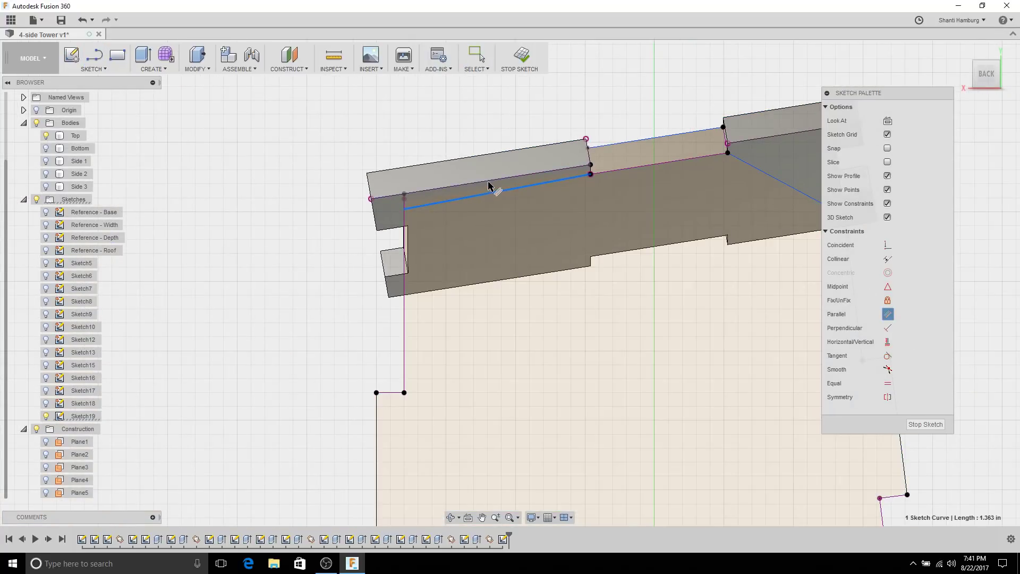
left_click(489, 184)
middle_click_drag(678, 167, 616, 142)
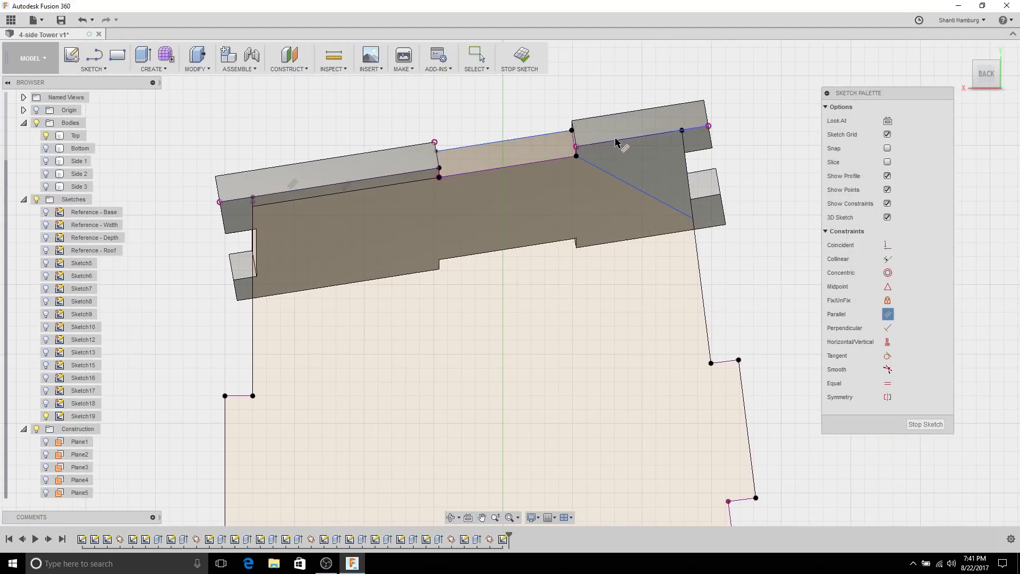
left_click(618, 144)
left_click(636, 193)
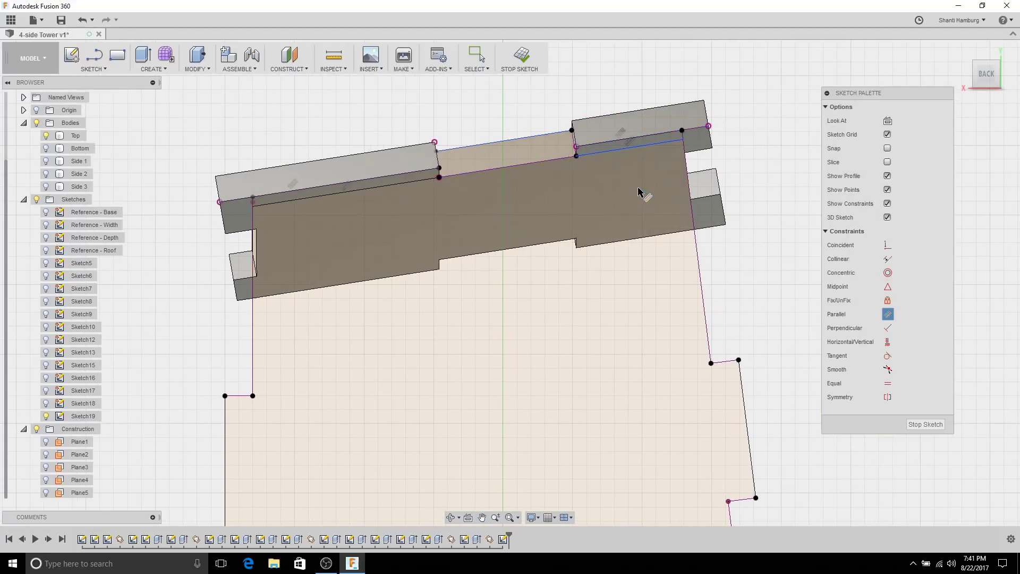
scroll(638, 193, "down", 3)
middle_click_drag(706, 194, 699, 142)
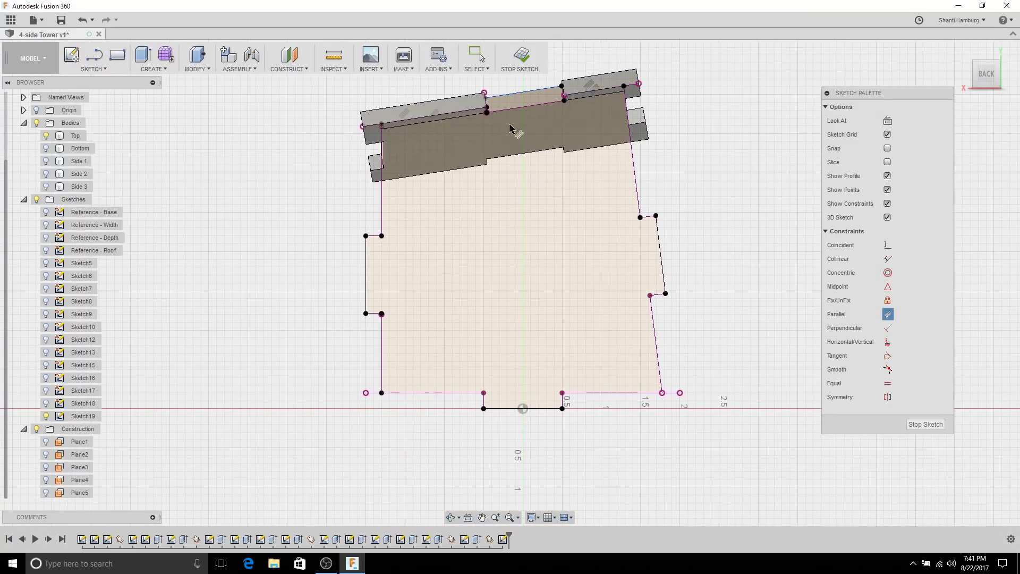
scroll(487, 105, "up", 3)
key("Escape")
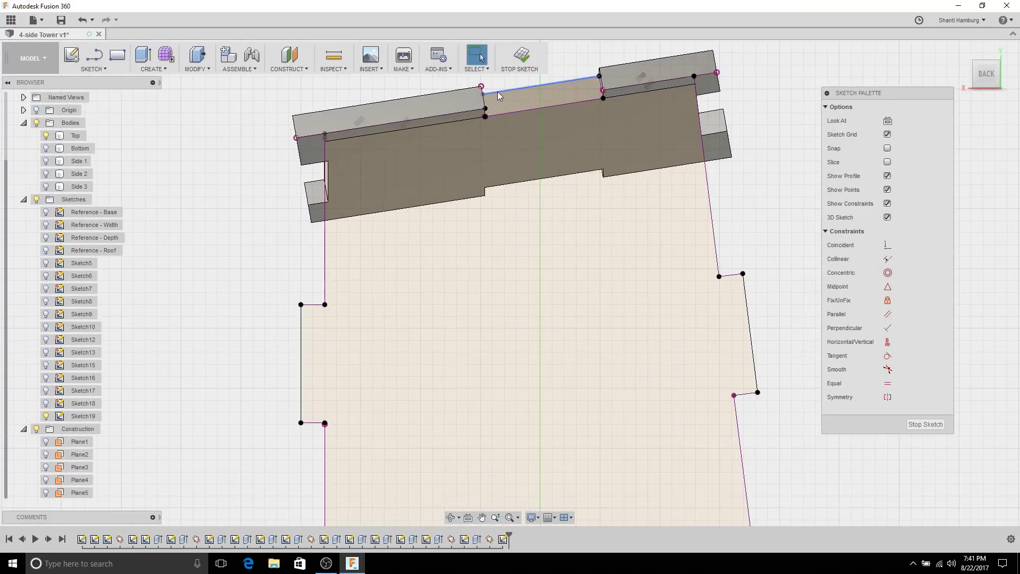
Step: Drag the top strip line's left end off the corner and snap it onto the panel corner
left_click(498, 92)
key("Escape")
scroll(582, 189, "up", 3)
left_click(669, 183)
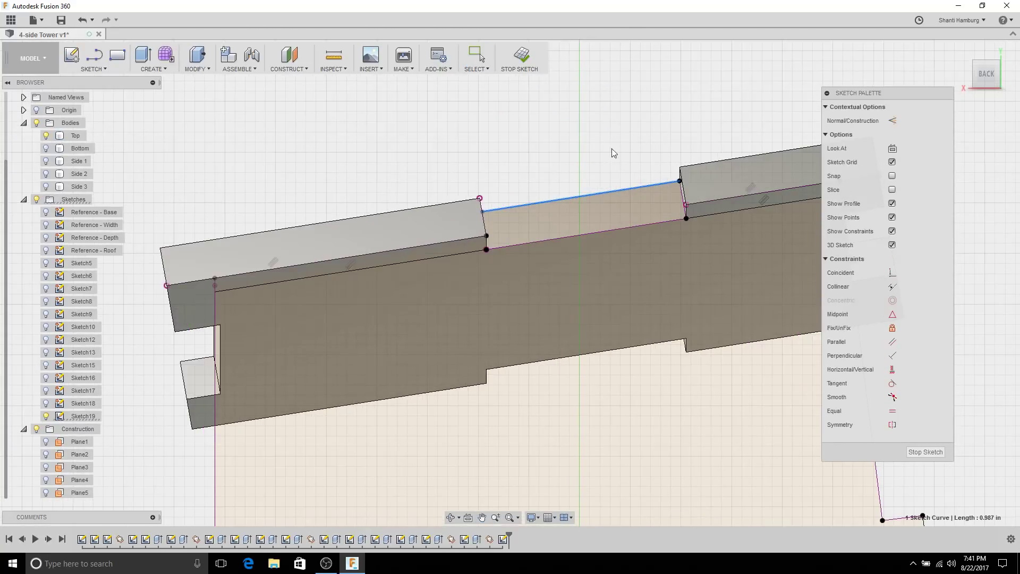
key("Escape")
left_click_drag(483, 212, 472, 167)
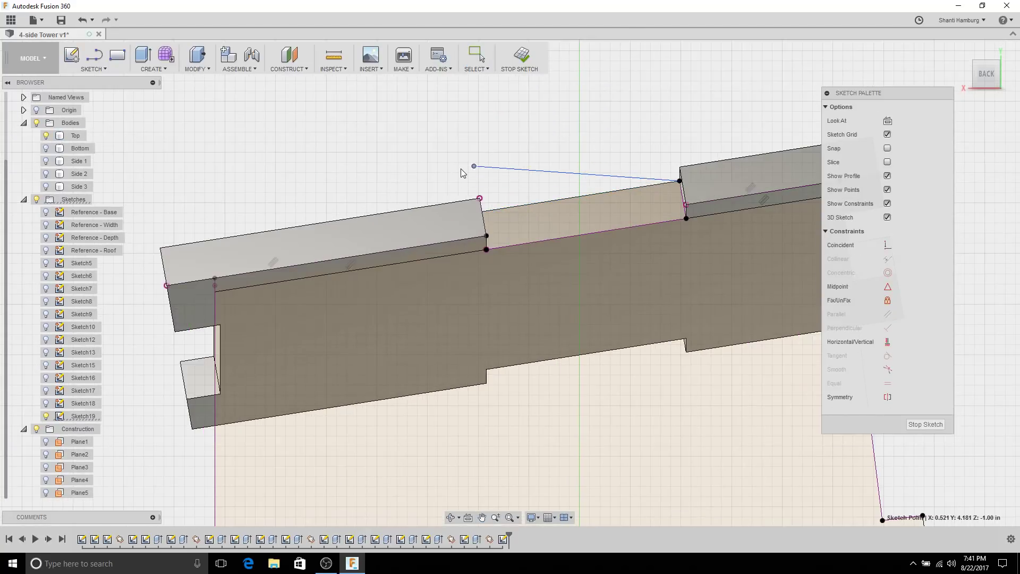
scroll(537, 189, "up", 3)
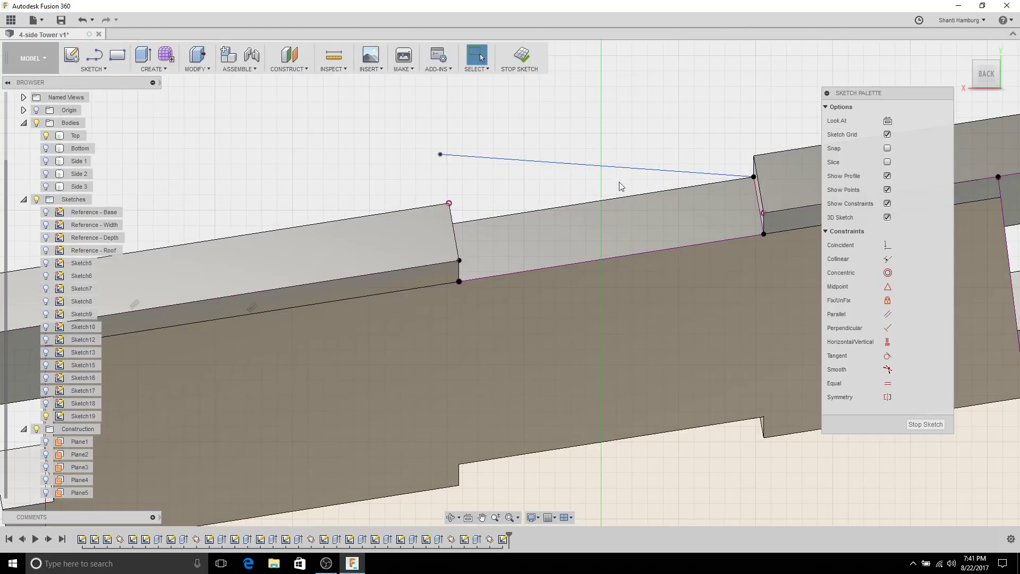
left_click(544, 165)
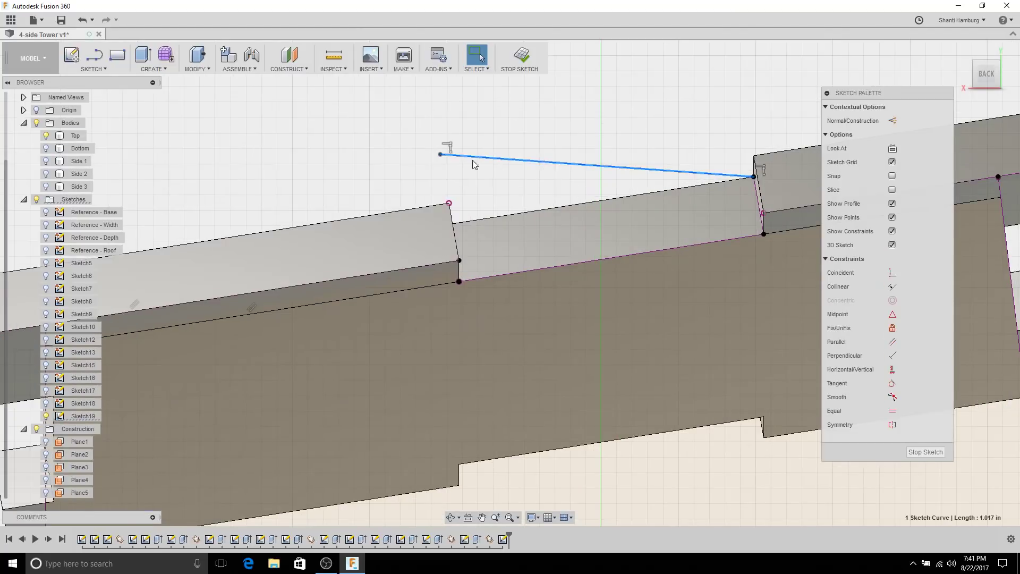
mouse_move(440, 154)
left_mouse_down()
mouse_move(464, 222)
mouse_move(455, 228)
left_mouse_up()
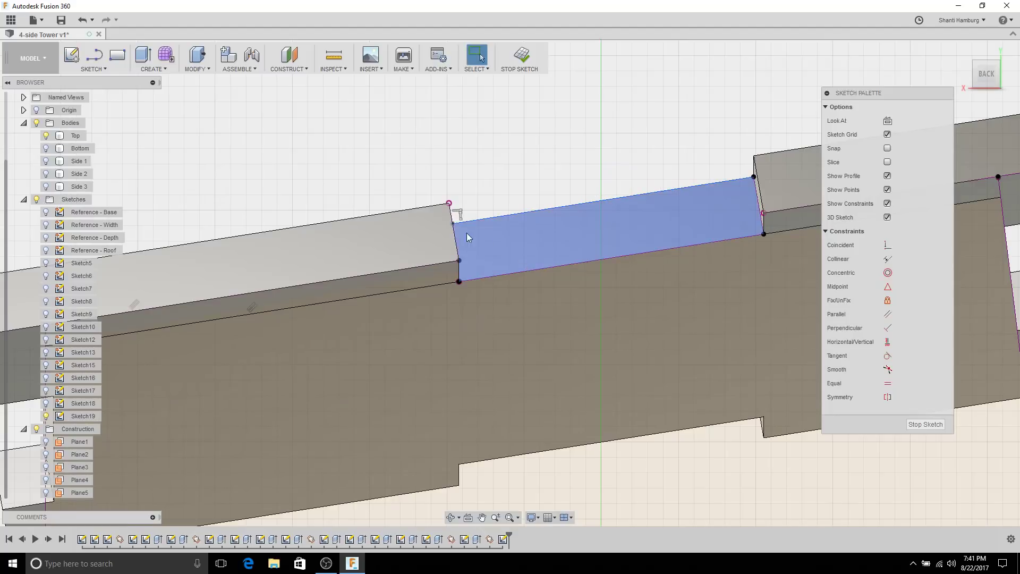
scroll(582, 270, "down", 8)
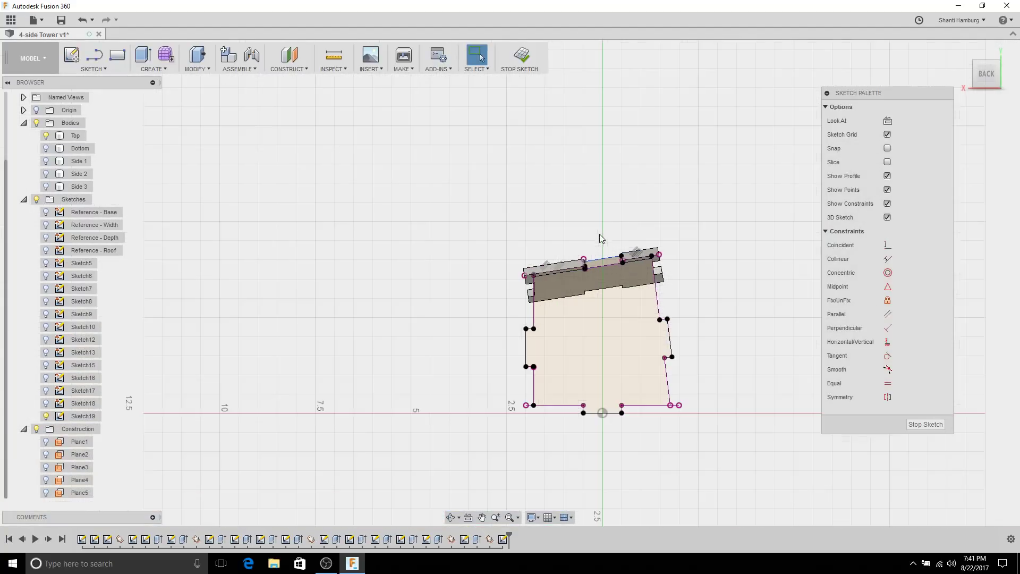
mouse_move(600, 151)
middle_mouse_down("shift")
mouse_move(568, 441)
mouse_move(573, 425)
middle_mouse_up("shift")
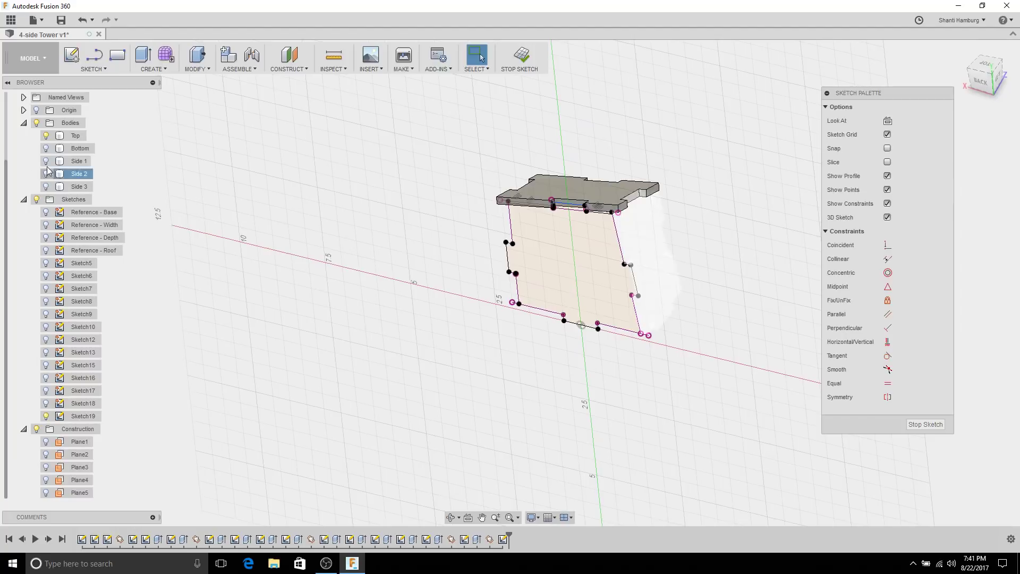
Step: Hide the Top body and finish Sketch19
left_click(46, 135)
left_click(923, 424)
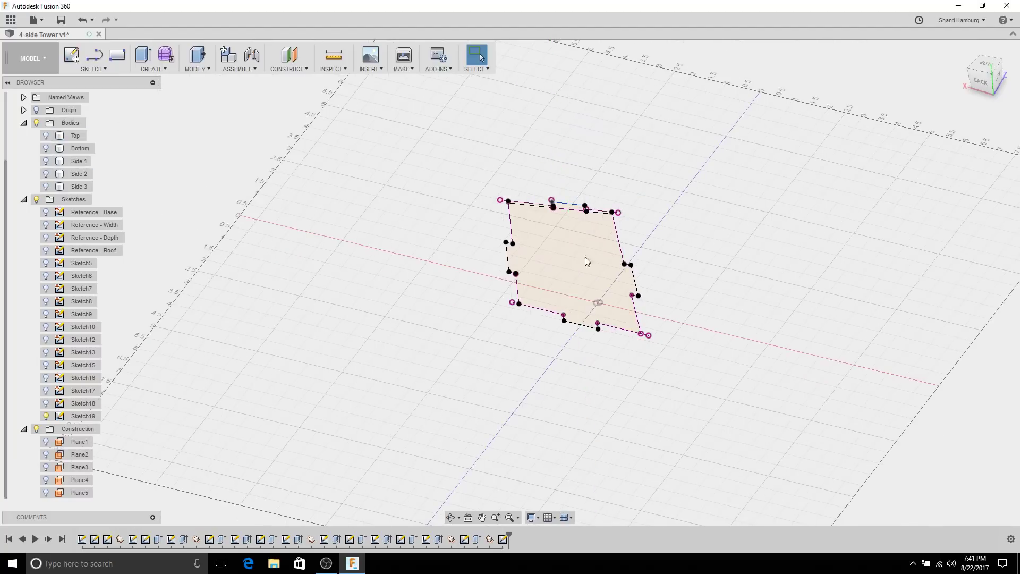
scroll(547, 223, "up", 4)
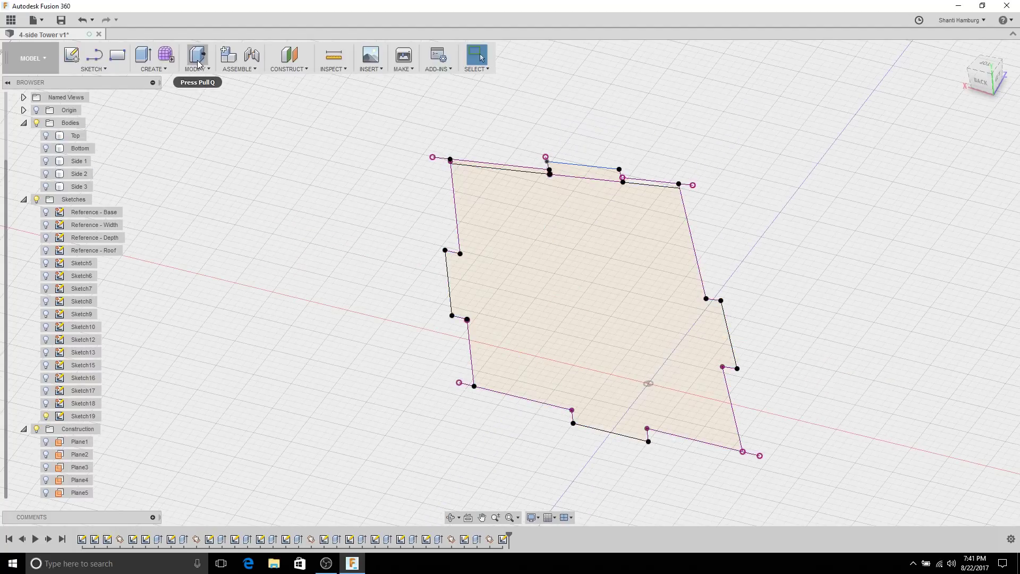
Step: Extrude the large panel and top strip profiles by -thickness as a new body
key("e")
left_click(566, 219)
left_click(570, 178)
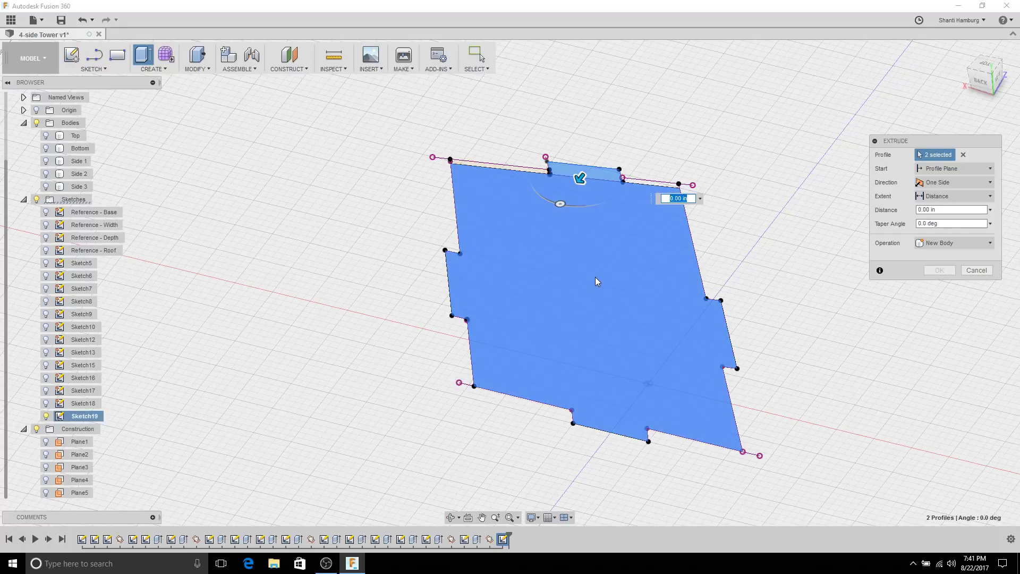
type("-")
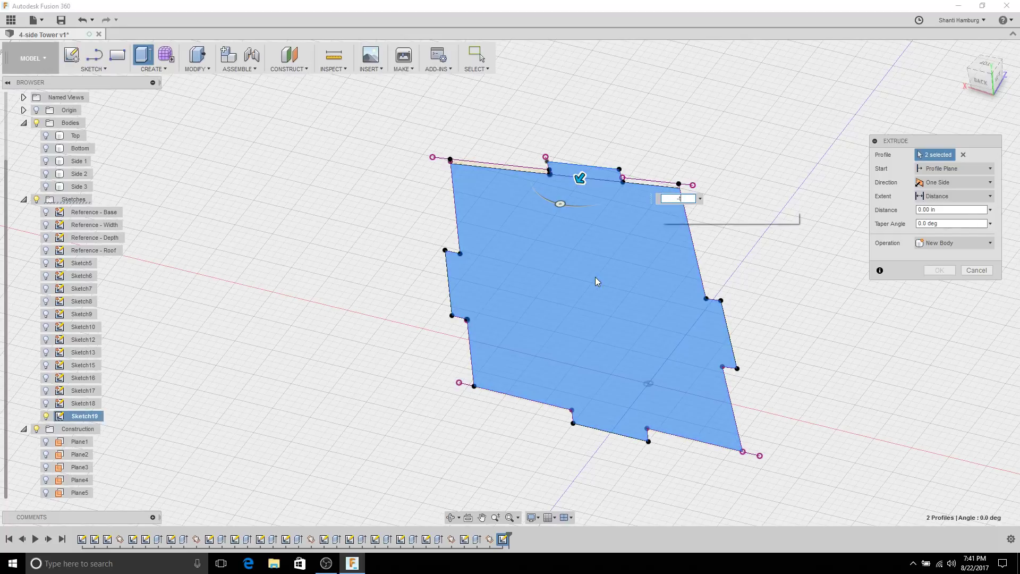
type("thickness")
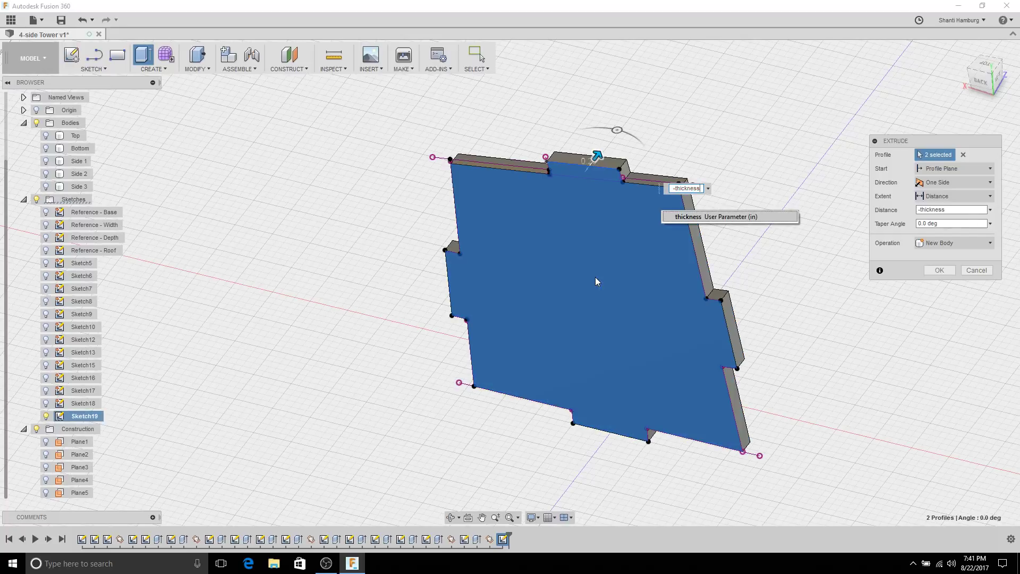
left_click(940, 270)
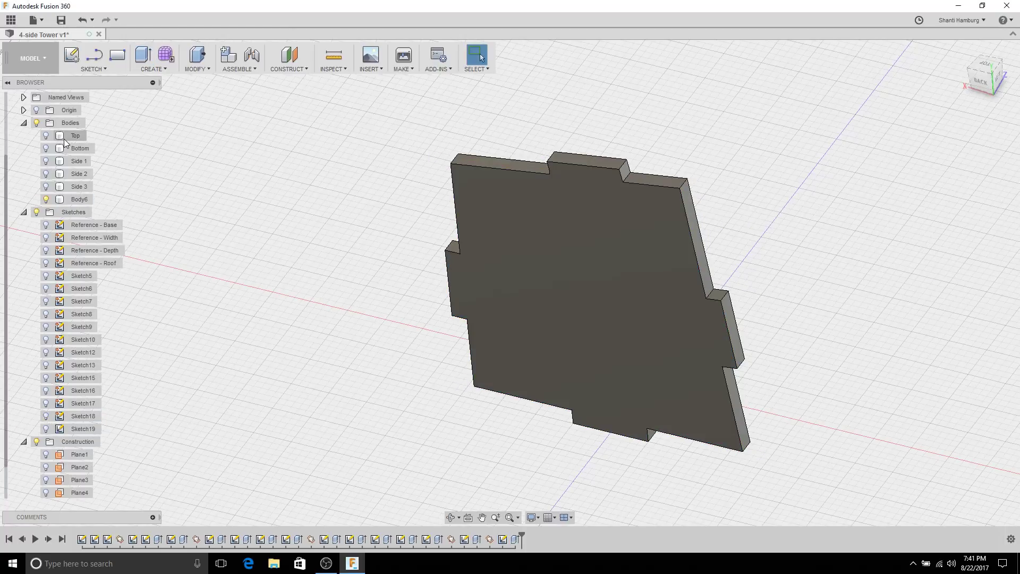
Step: Show the Top, Bottom, Side 1, Side 2 and Side 3 bodies and view the box from above
left_click(46, 136)
left_click(46, 148)
left_click(45, 161)
left_click(46, 173)
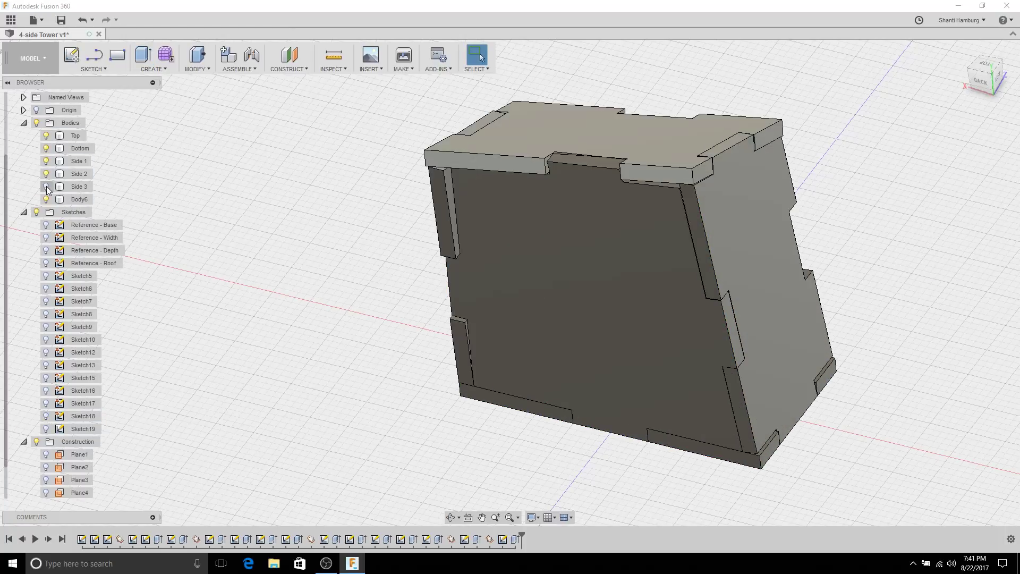
left_click(46, 187)
middle_click_drag(336, 228, 509, 355, "shift")
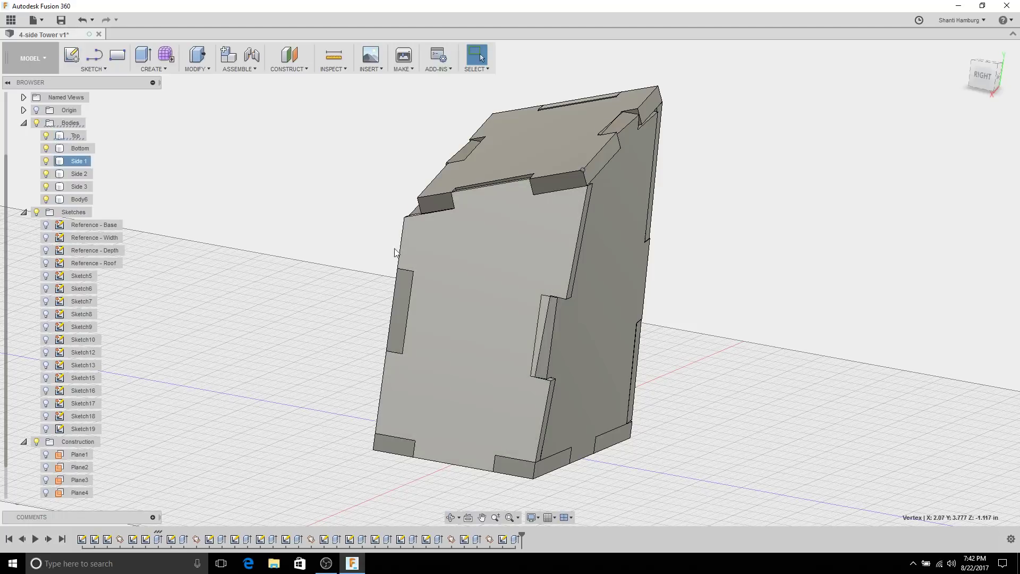
Step: Open Sketch7 behind the Side 1 panel for editing from the timeline
left_click(79, 161)
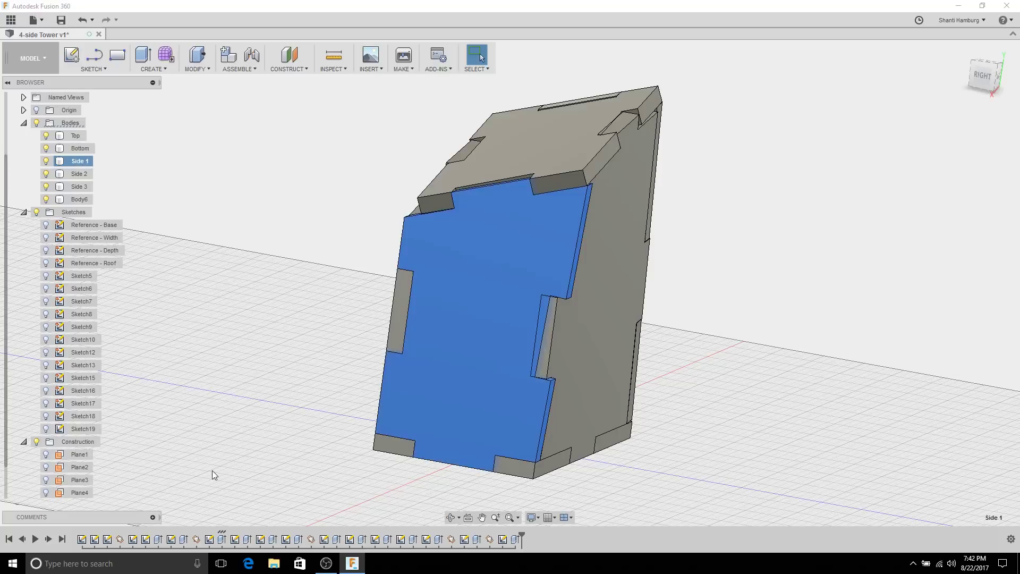
left_click(211, 540)
right_click(211, 540)
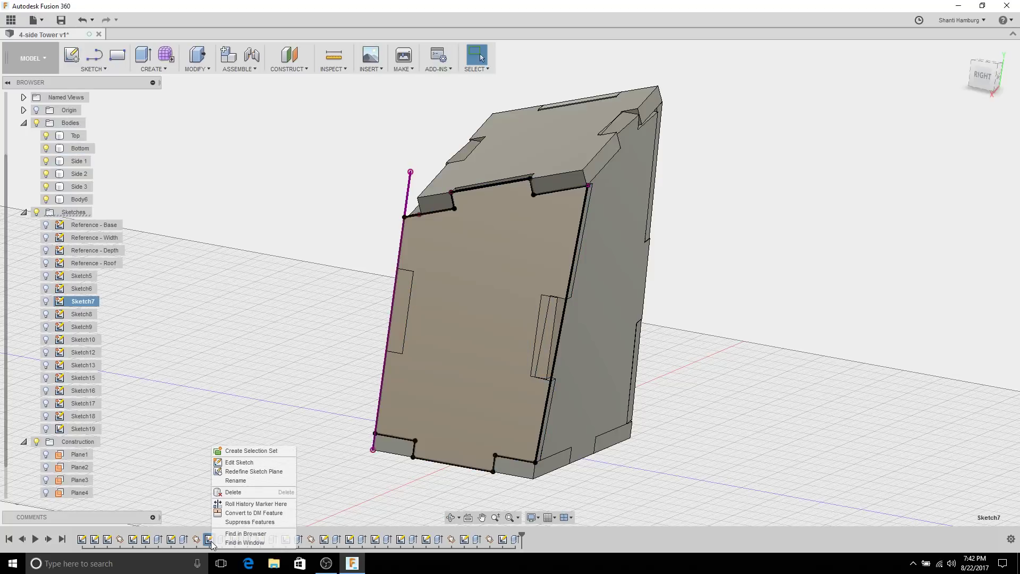
left_click(239, 462)
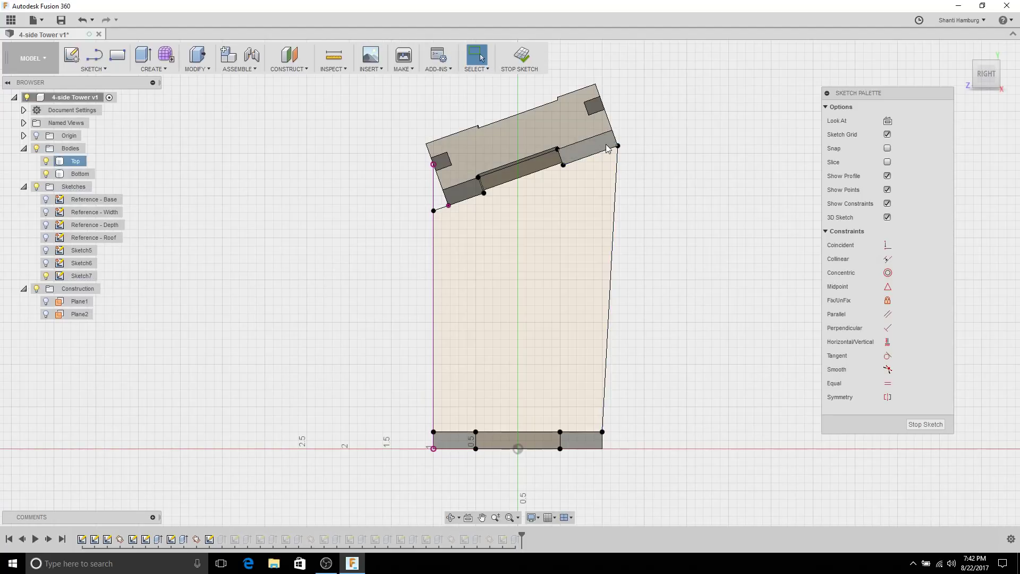
Step: Detach the right edge's top end and make it coincident with the corner point, then finish the sketch
left_click(618, 145)
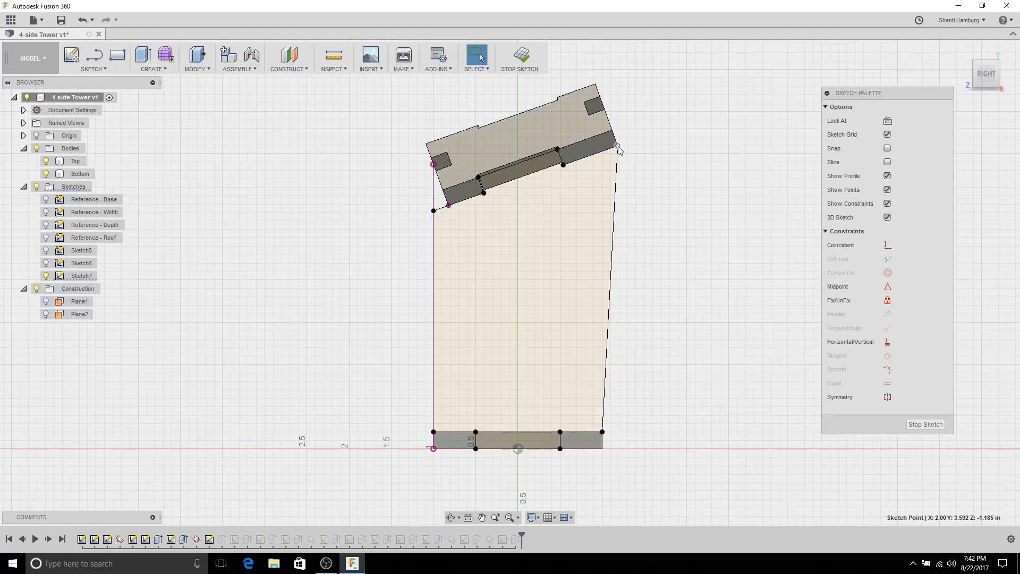
left_click(647, 170)
left_click(617, 146)
left_click(615, 158)
left_click(617, 148)
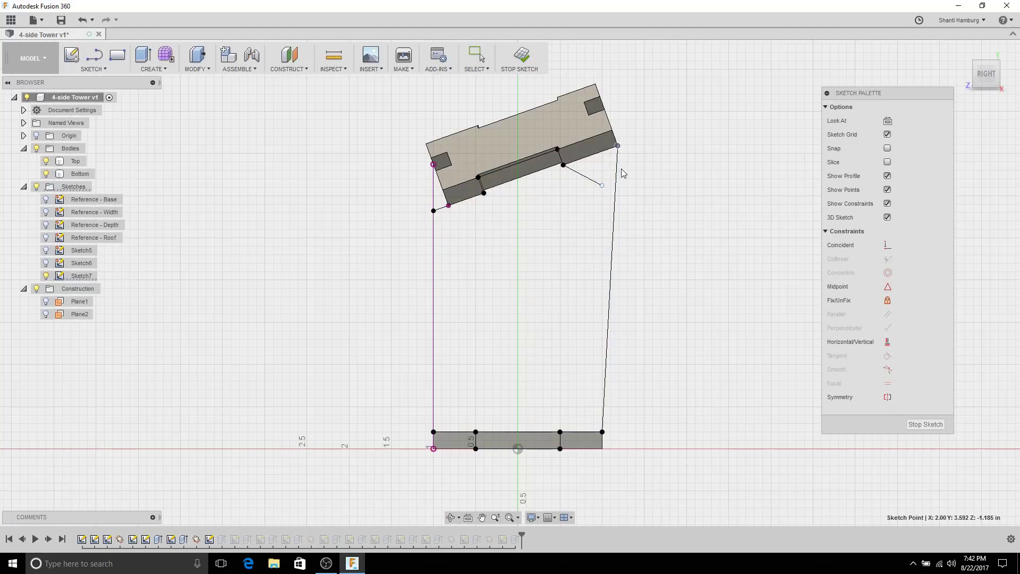
mouse_move(618, 146)
left_mouse_down()
mouse_move(624, 154)
mouse_move(602, 186)
mouse_move(609, 151)
left_mouse_up()
key("Escape")
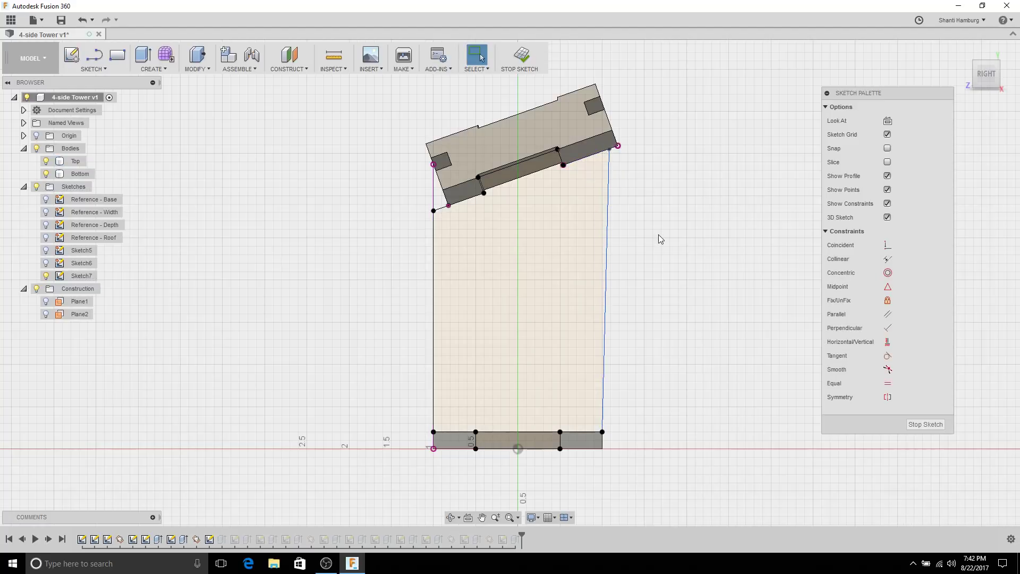
left_click(888, 245)
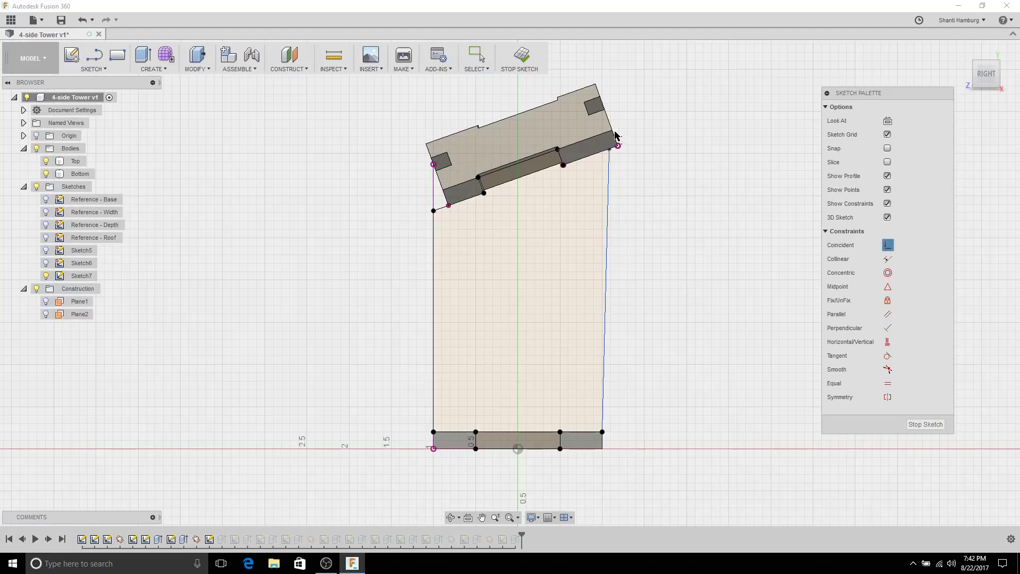
left_click(611, 167)
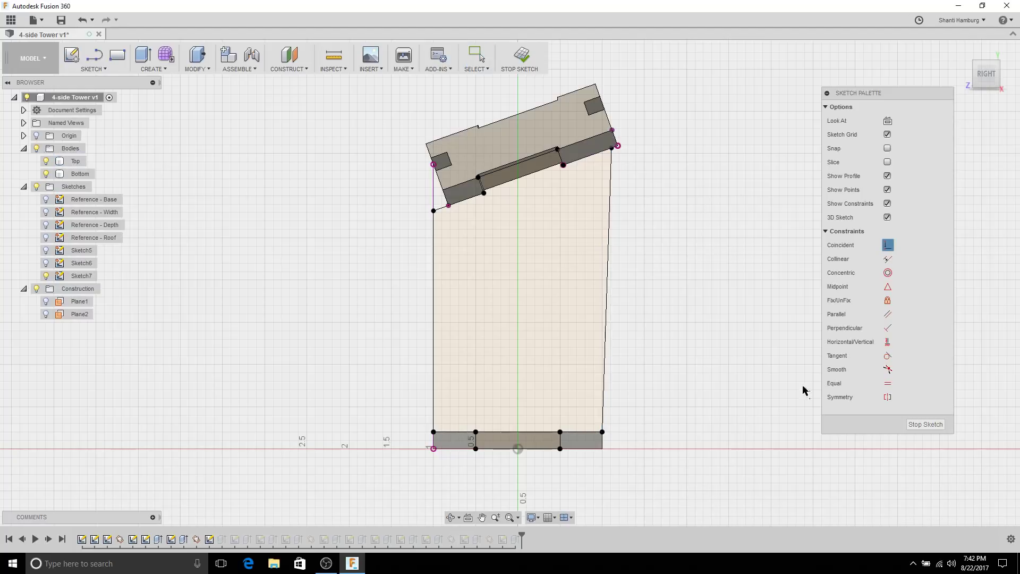
left_click(925, 424)
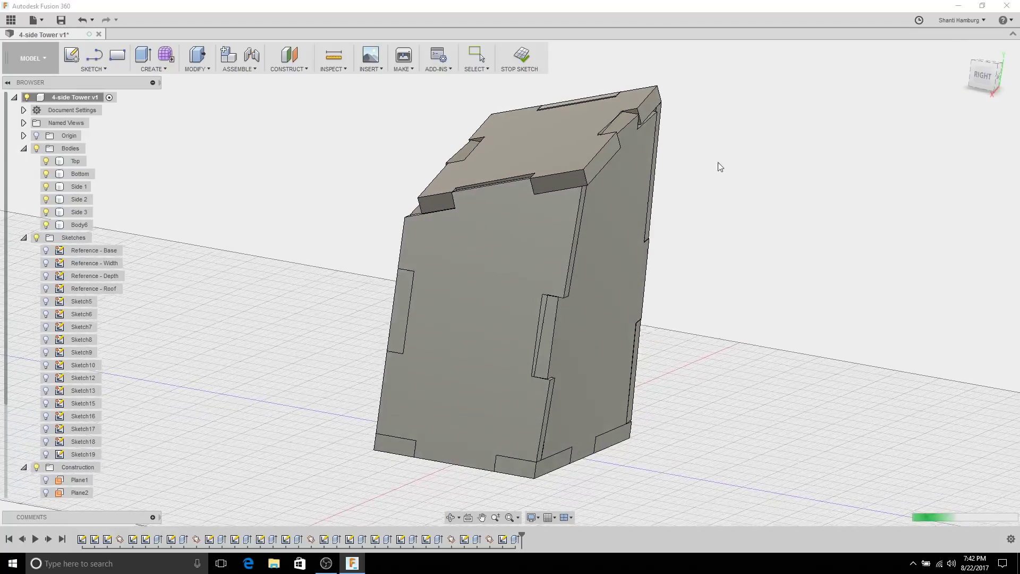
mouse_move(836, 286)
middle_mouse_down("shift")
mouse_move(813, 260)
mouse_move(778, 246)
mouse_move(765, 199)
mouse_move(806, 264)
mouse_move(833, 277)
mouse_move(844, 269)
mouse_move(717, 264)
mouse_move(745, 260)
mouse_move(795, 317)
mouse_move(828, 303)
mouse_move(795, 275)
mouse_move(816, 258)
mouse_move(824, 270)
middle_mouse_up("shift")
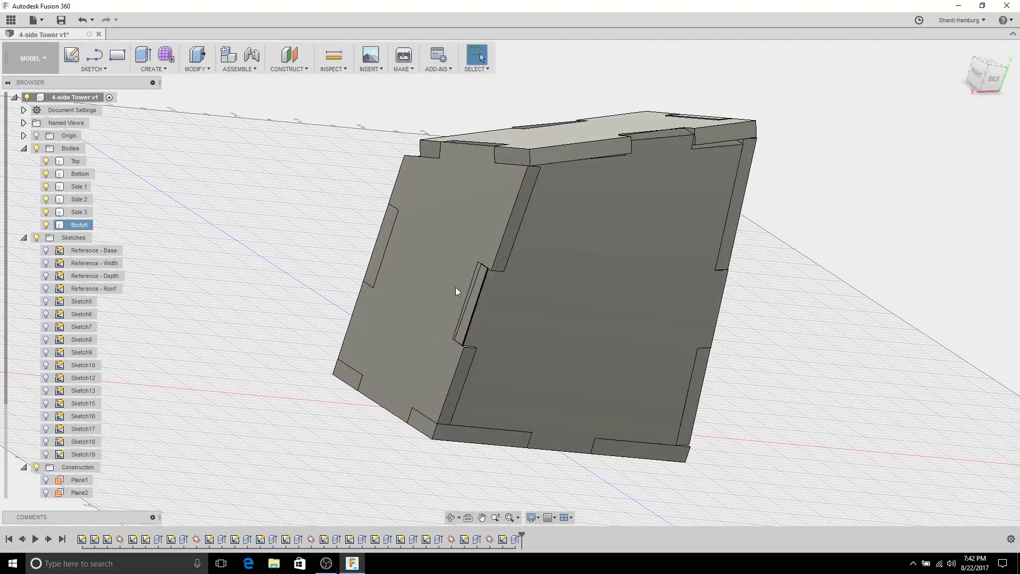
middle_click_drag(527, 260, 625, 301, "shift")
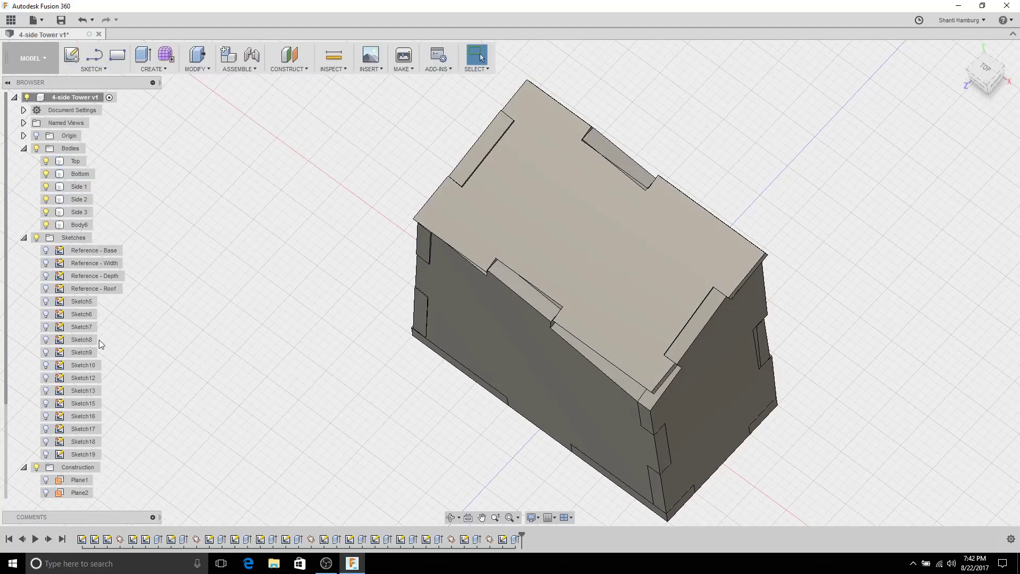
middle_click_drag(377, 383, 435, 372, "shift")
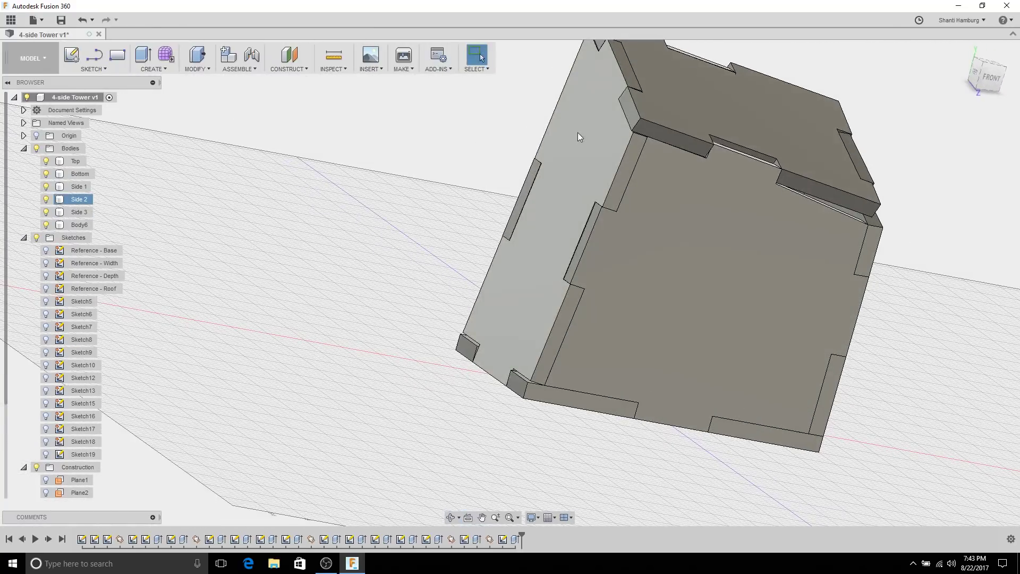
left_click(748, 121)
middle_click_drag(746, 113, 661, 202, "shift")
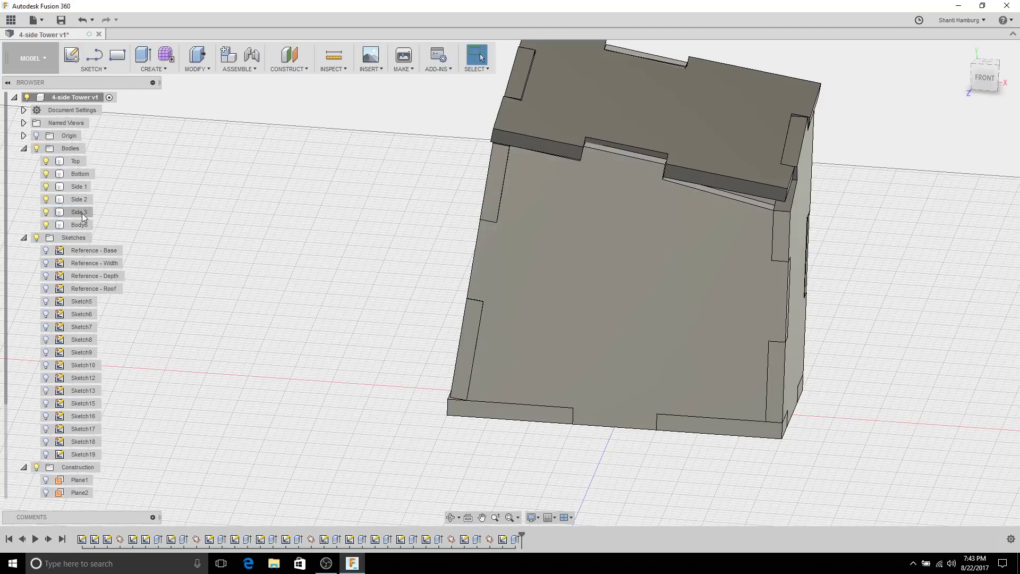
Step: Rename Body6 to 'Side 4' and collapse the Sketches and Construction folders
left_click(81, 225)
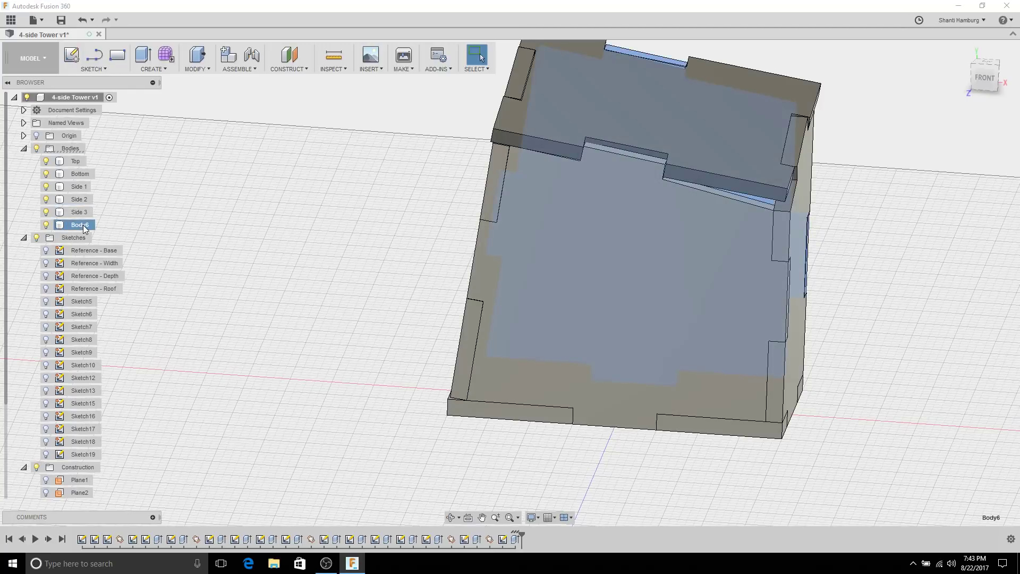
double_click(82, 225)
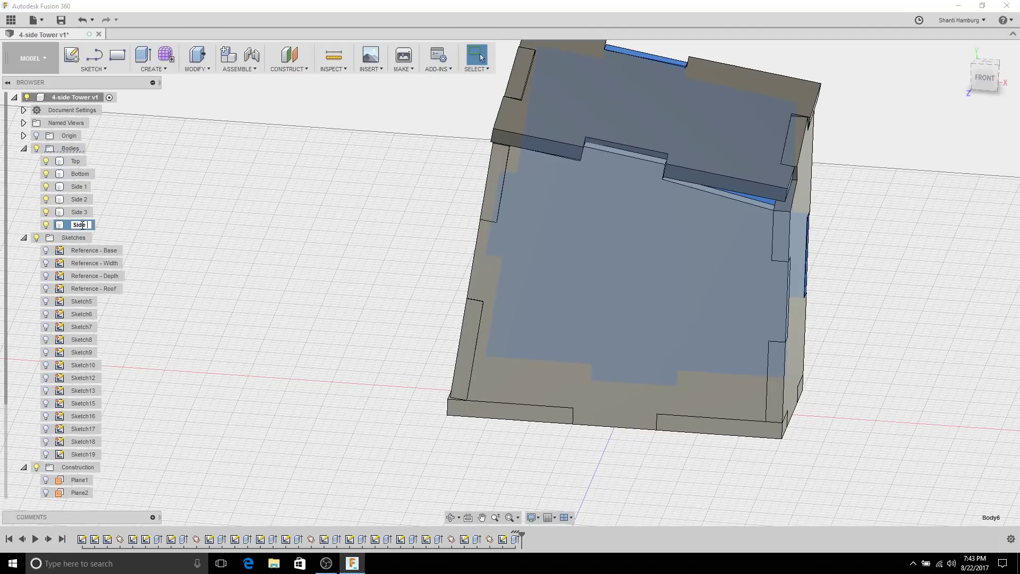
left_click(162, 225)
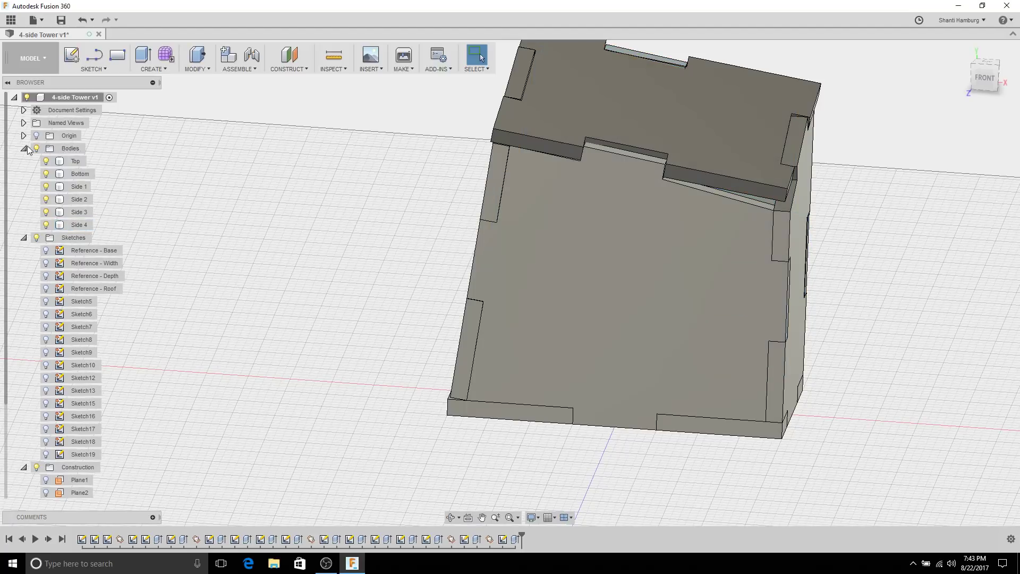
left_click(24, 237)
left_click(24, 250)
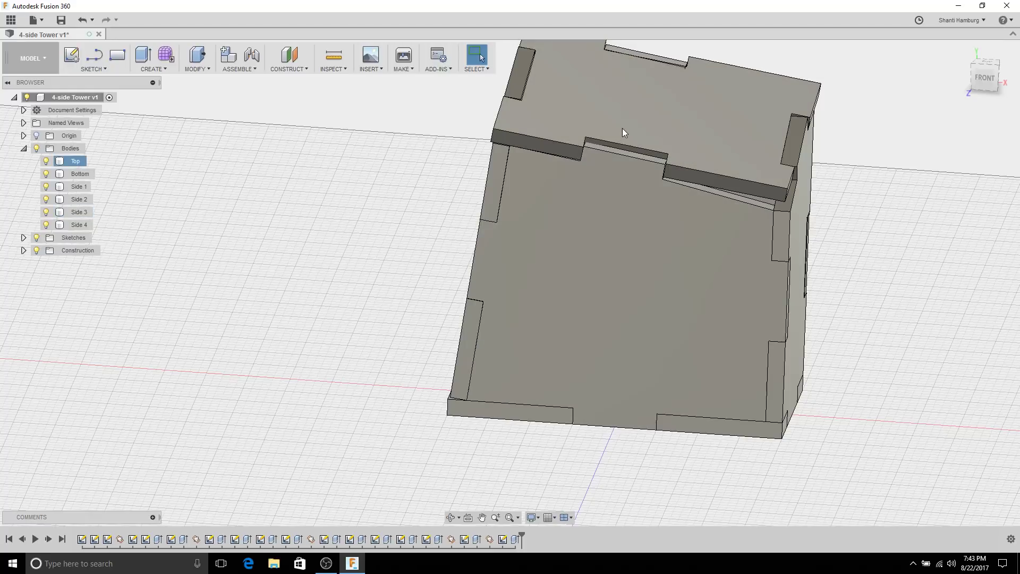
Step: Turn on the Origin planes and axes and frame the whole box from above
left_click(74, 149)
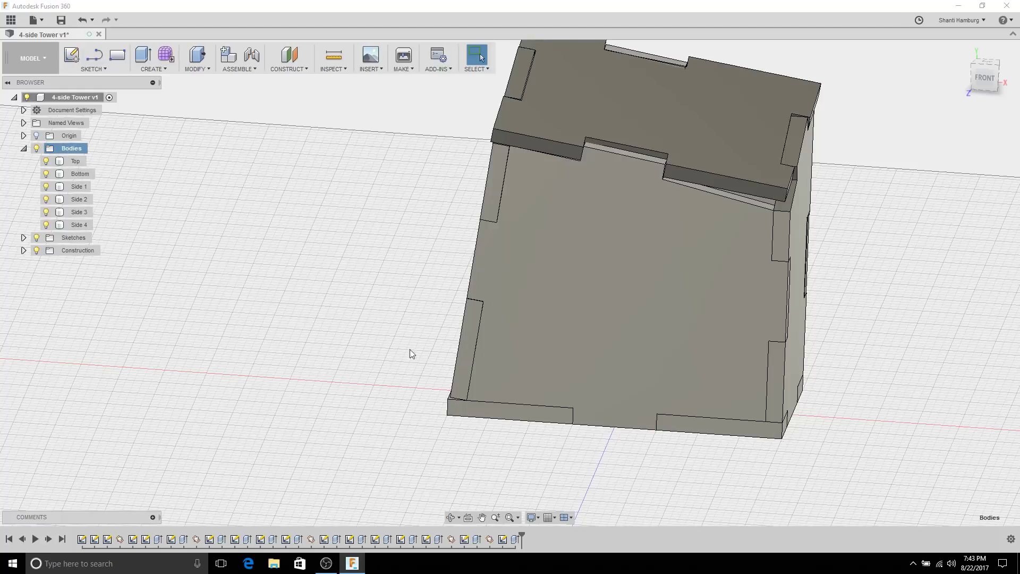
scroll(410, 349, "down", 5)
middle_click_drag(444, 346, 433, 319, "shift")
left_click(36, 136)
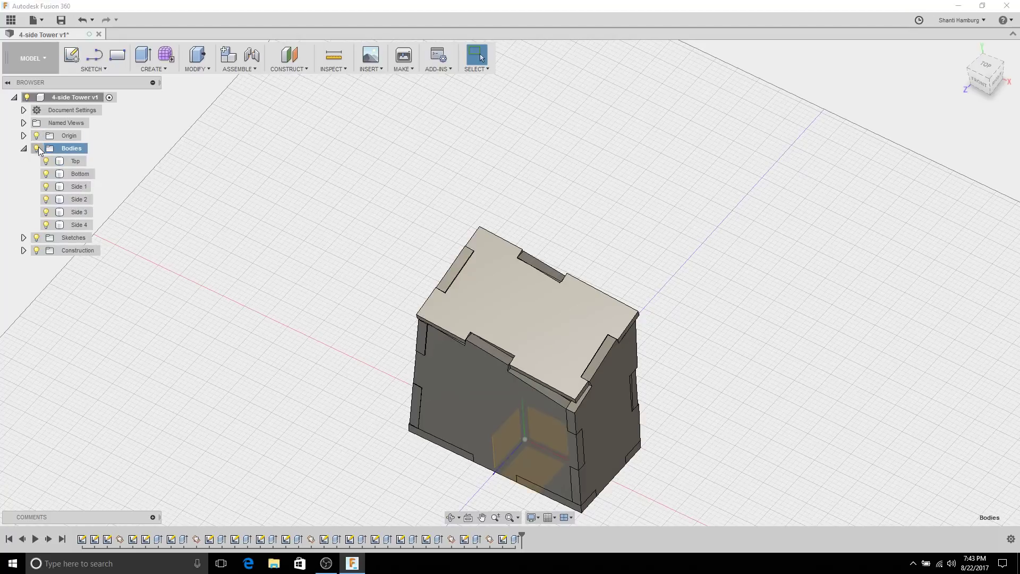
middle_click_drag(319, 337, 336, 279)
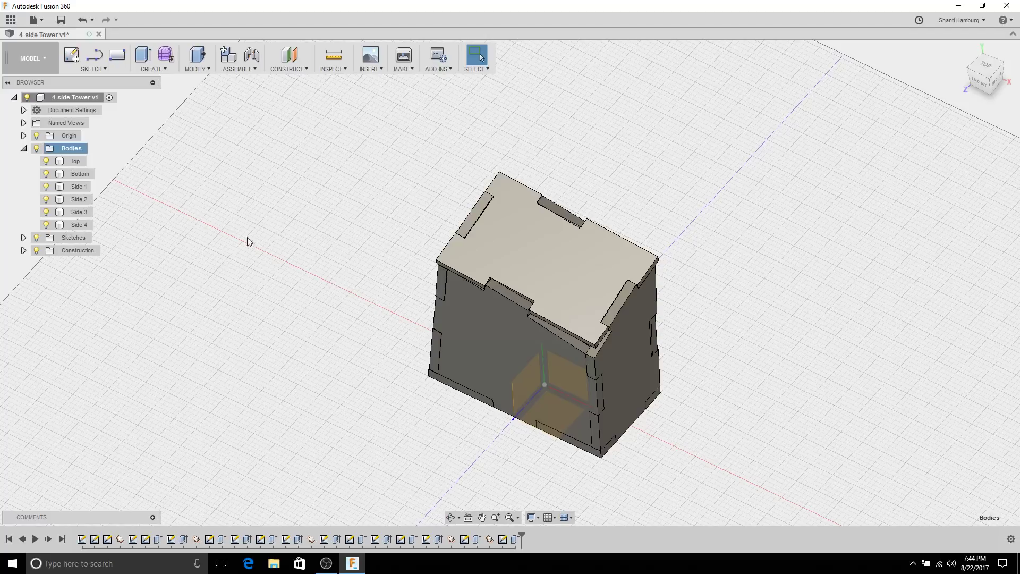
Step: Convert the Top, Bottom and Side 1 bodies into their own components
left_click(77, 162)
right_click(79, 164)
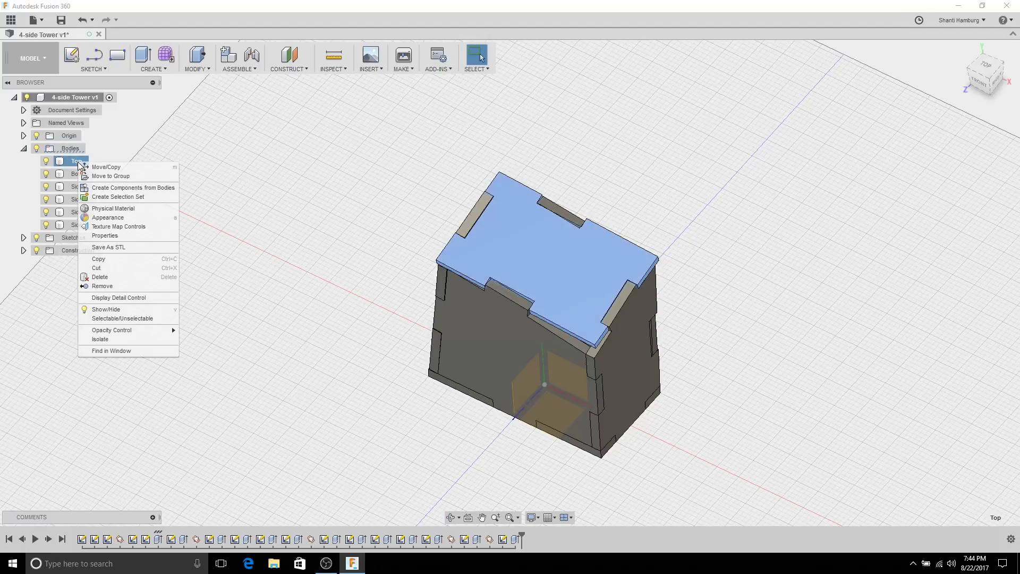
left_click(99, 188)
right_click(80, 162)
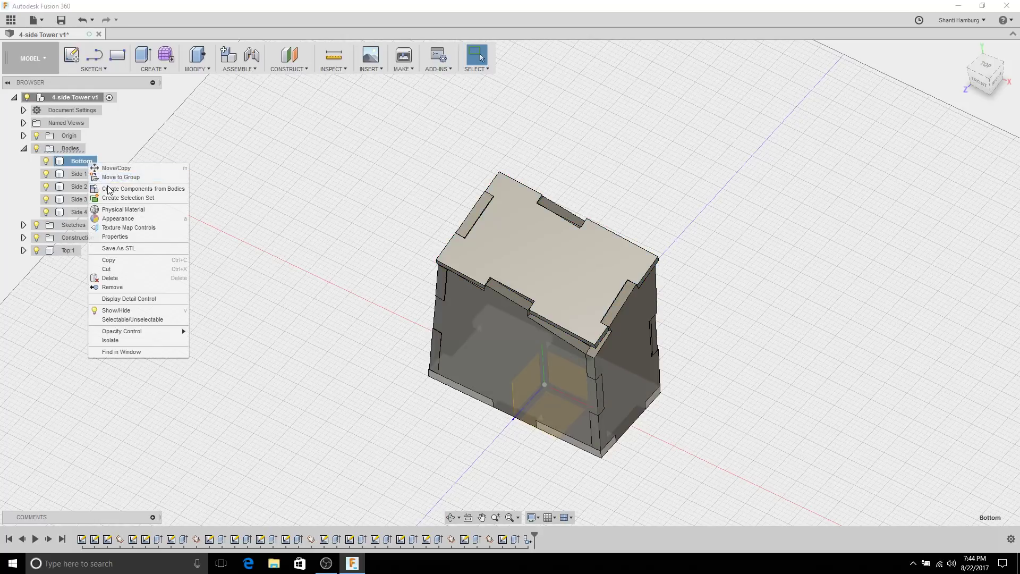
left_click(99, 188)
left_click(90, 160)
right_click(90, 161)
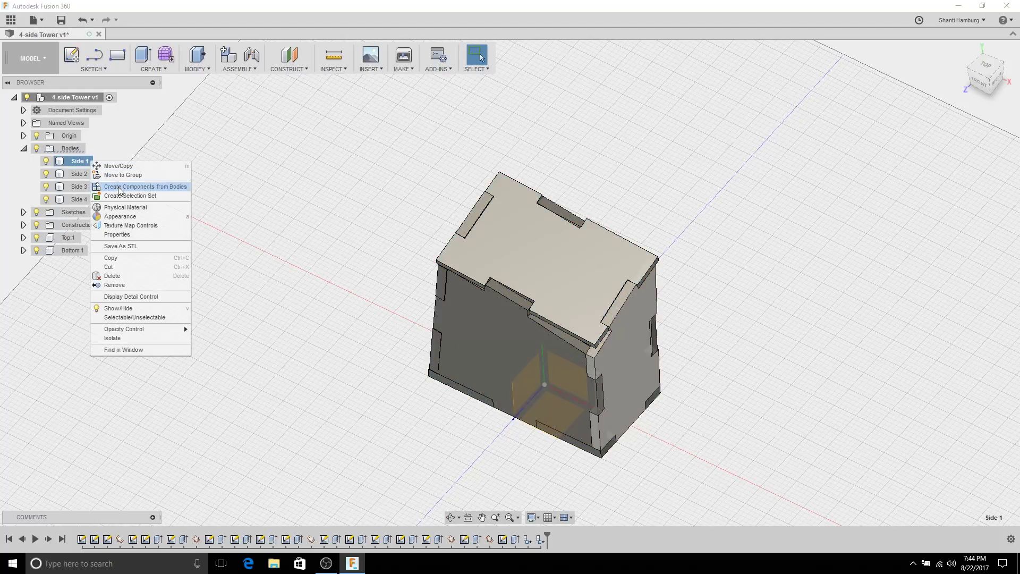
left_click(120, 187)
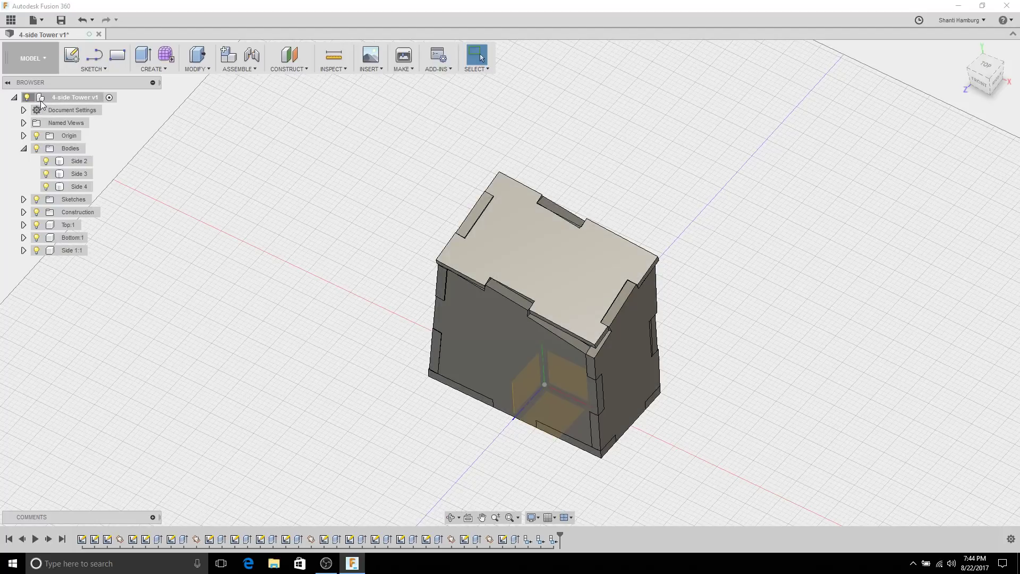
Step: Convert the Side 2, Side 3 and Side 4 bodies into components
right_click(70, 162)
left_click(95, 187)
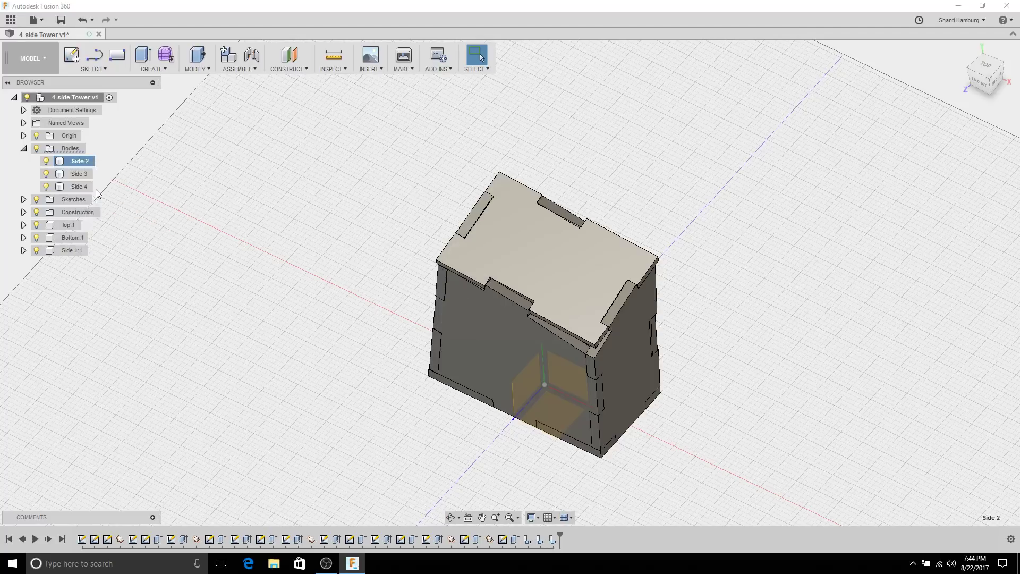
right_click(83, 162)
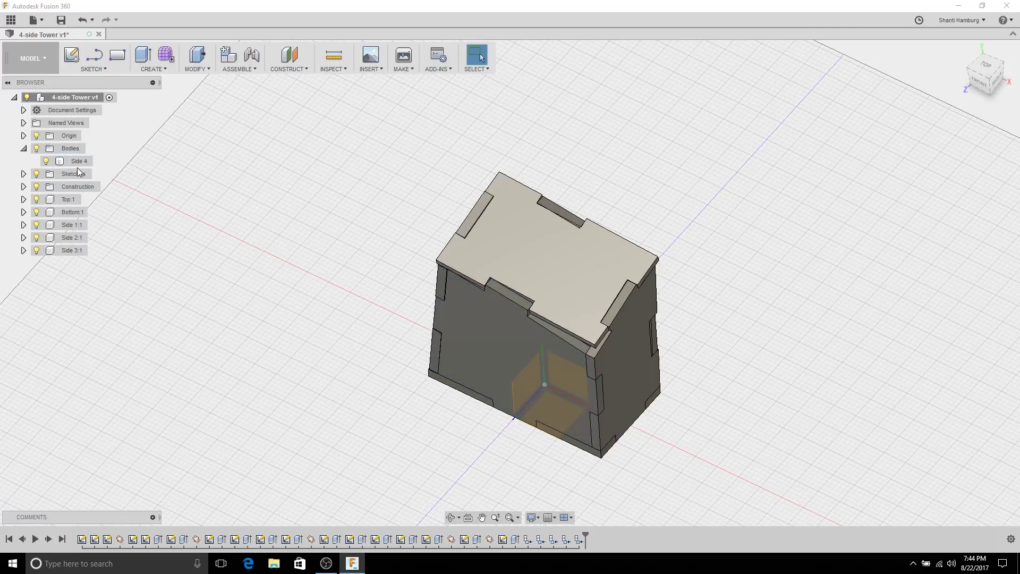
right_click(74, 164)
left_click(101, 189)
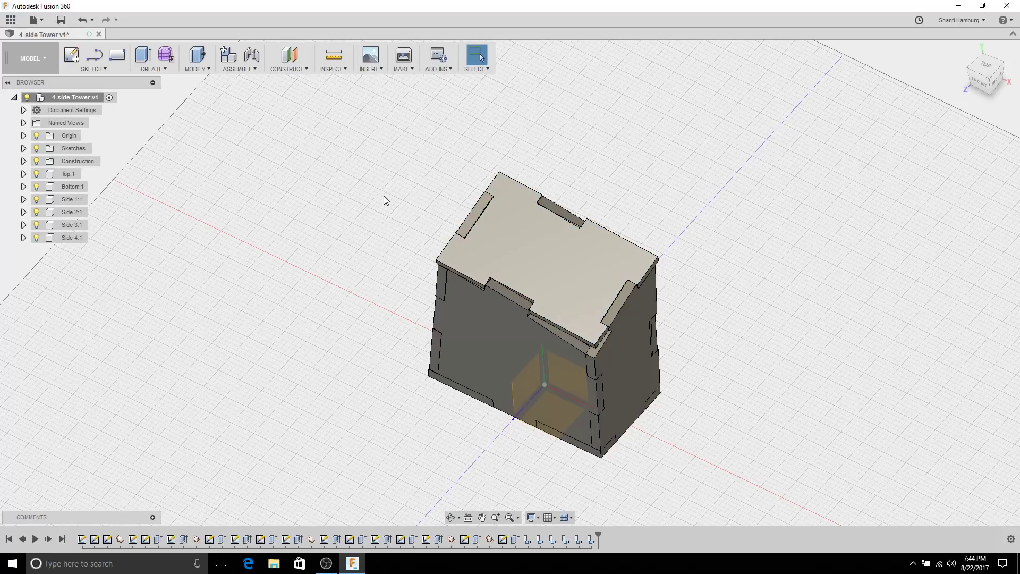
Step: Save the 4-side Tower design as a new version
middle_click_drag(387, 257, 414, 247, "shift")
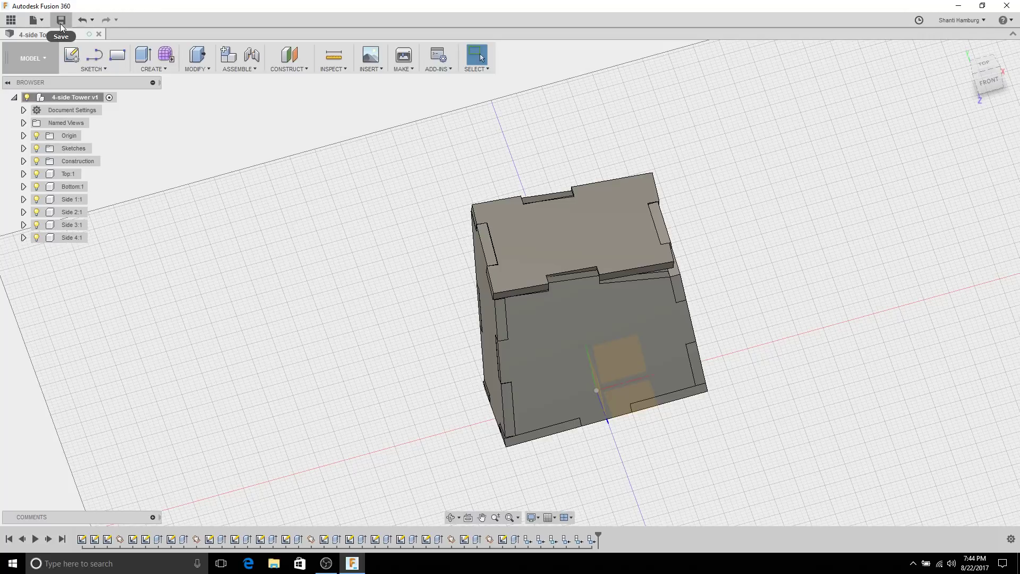
left_click(61, 22)
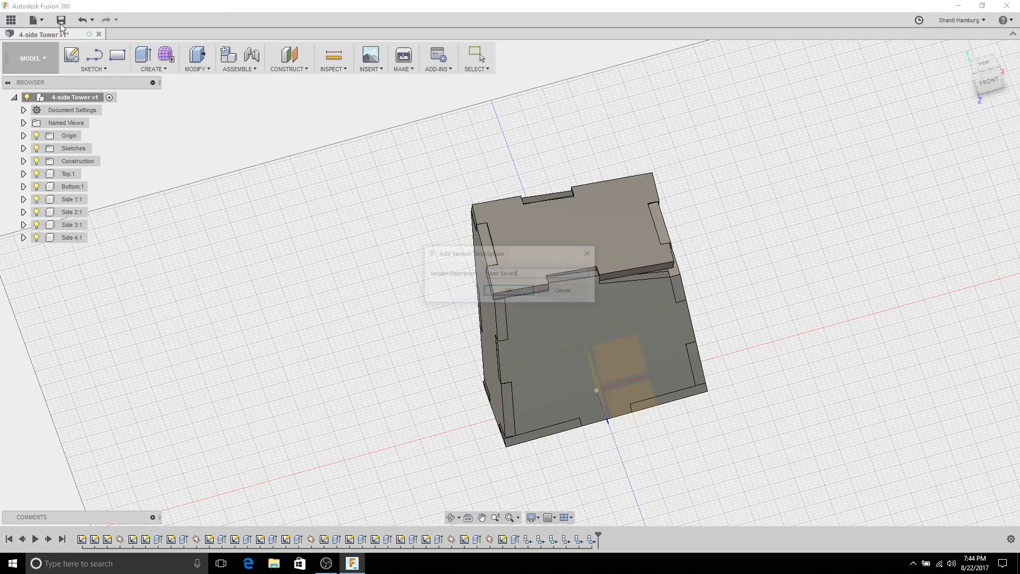
left_click(508, 290)
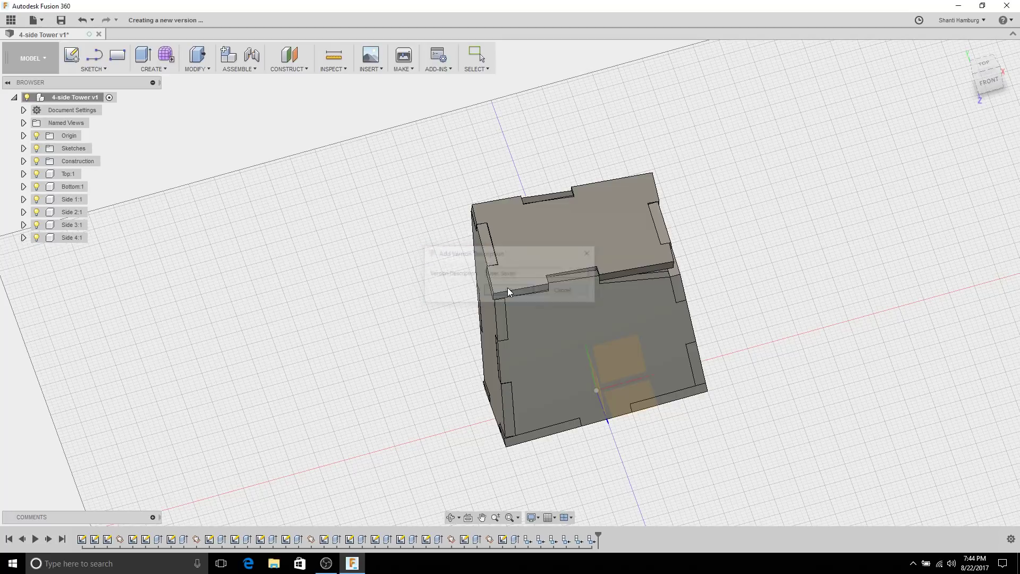